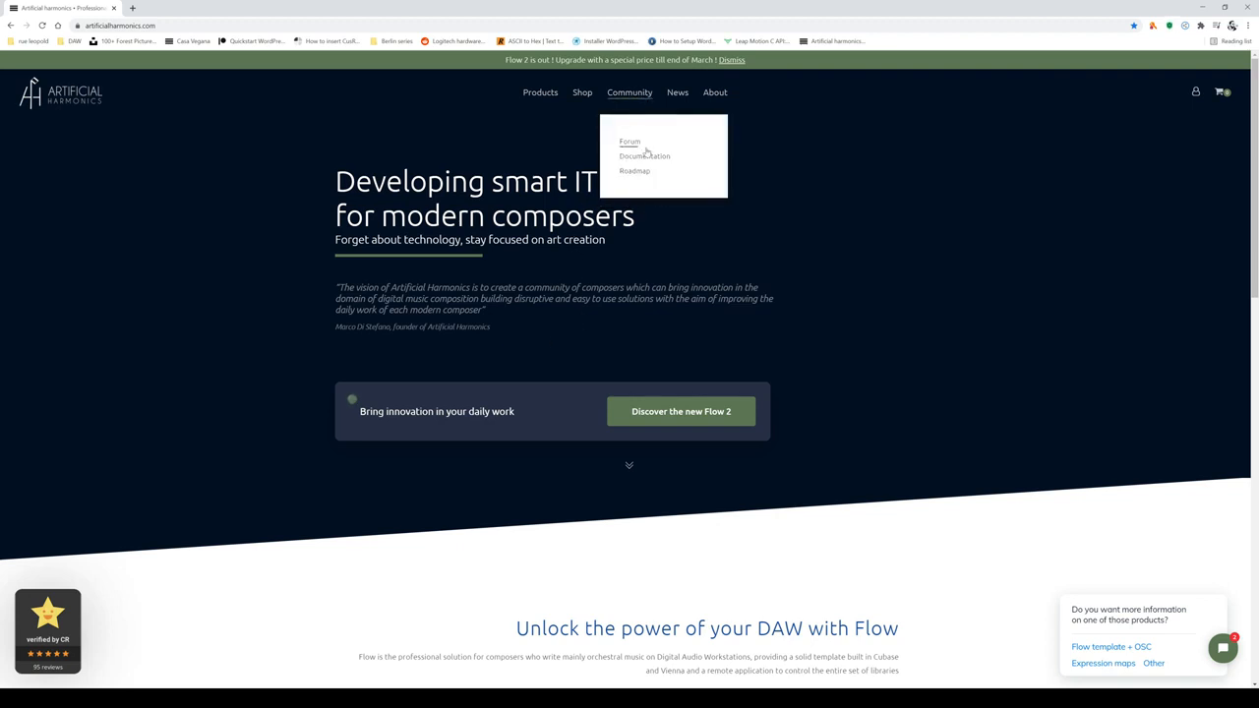
# Open the Flow+ technical documentation from the community documentation archive of the Artificial Harmonics website.
pyautogui.click(646, 157)
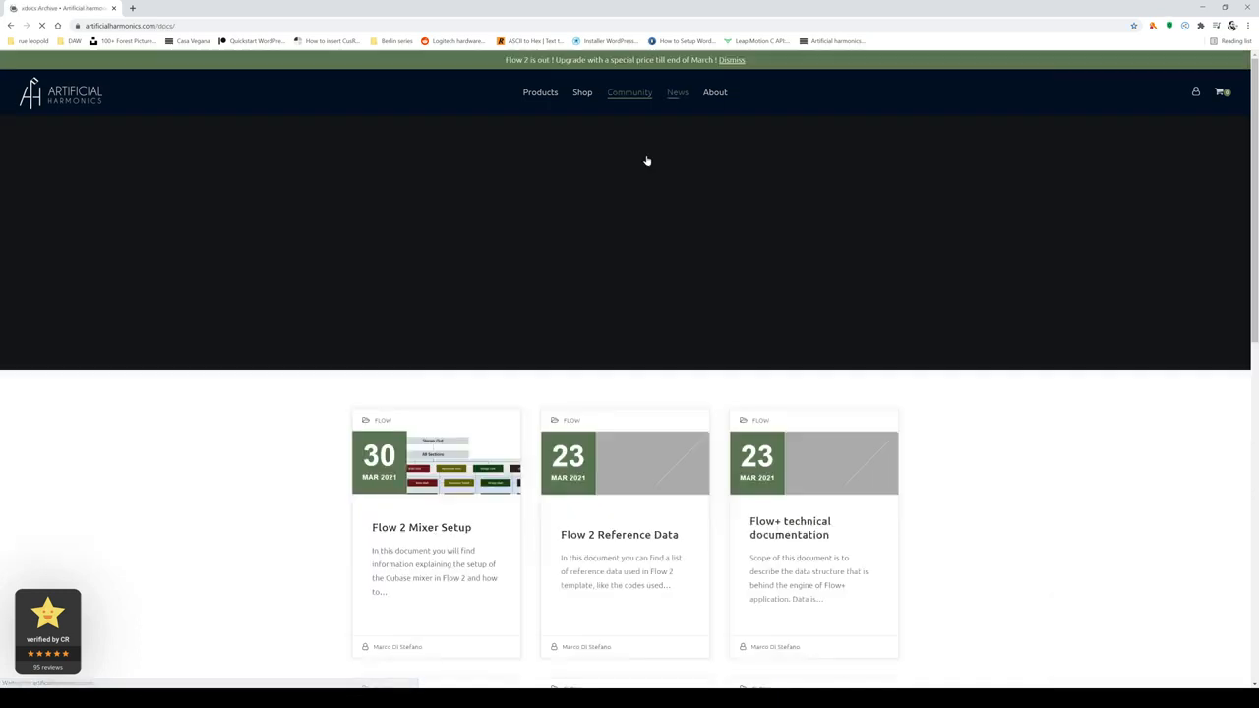
pyautogui.scroll(-1, 623, 292)
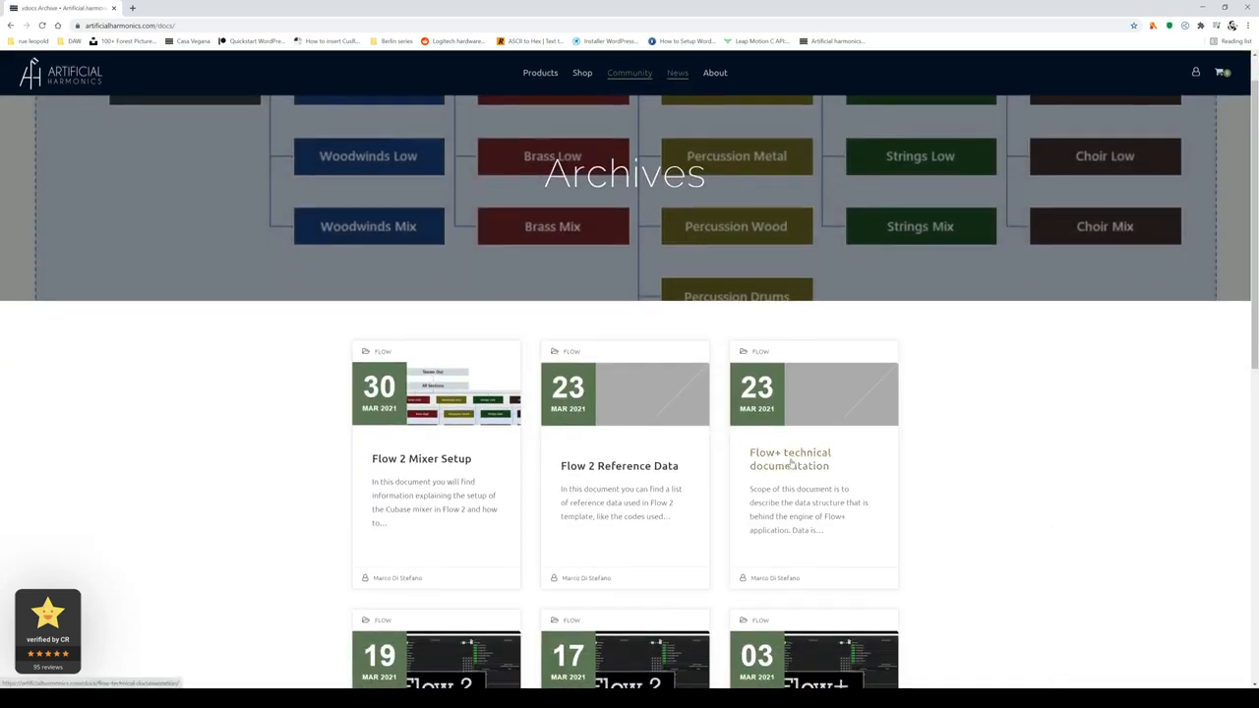
pyautogui.click(789, 462)
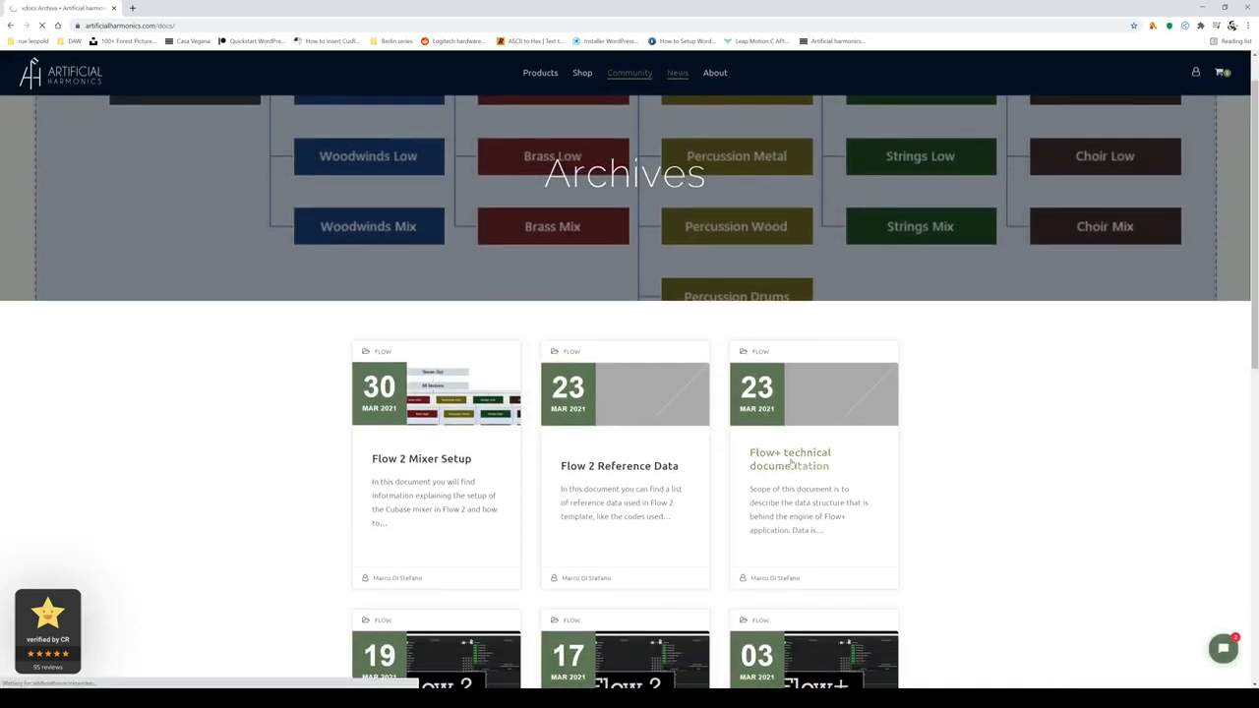
# Examine the attributes, file naming rules and JSON examples of the Flow+ objects, from System sections and types through Tracks and Expression maps.
pyautogui.scroll(-3, 534, 287)
pyautogui.scroll(-5, 533, 278)
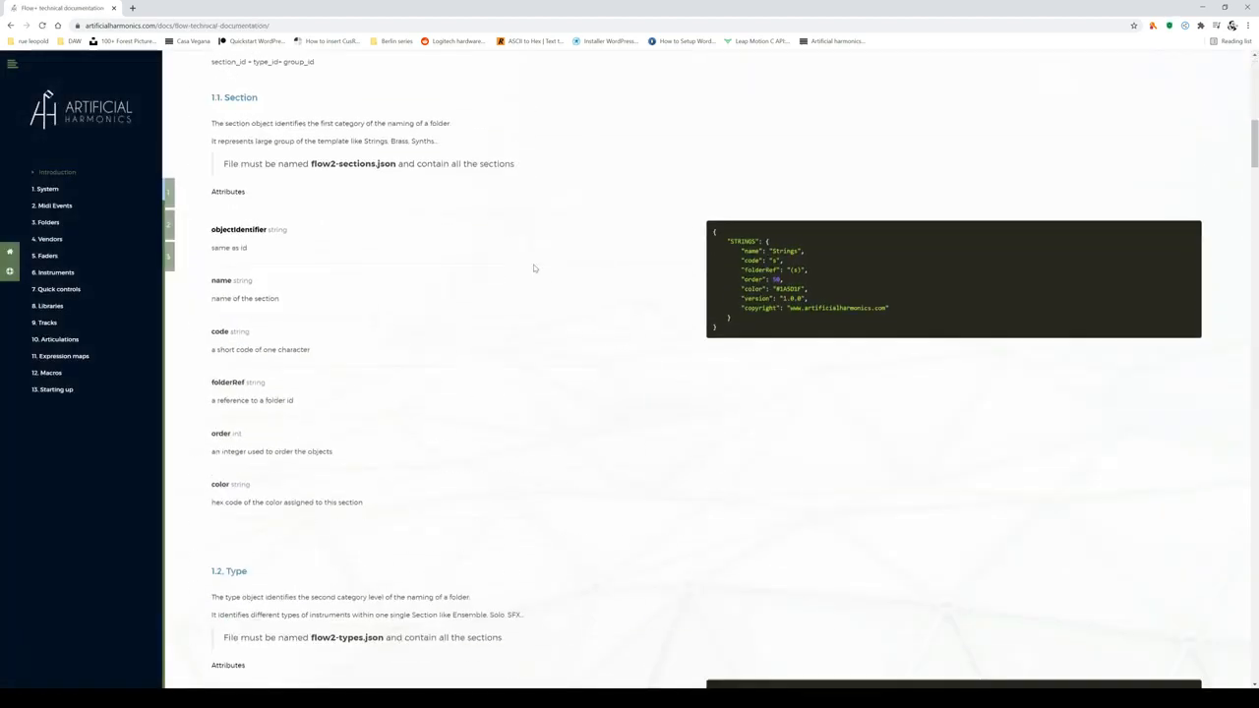
pyautogui.scroll(-1, 340, 295)
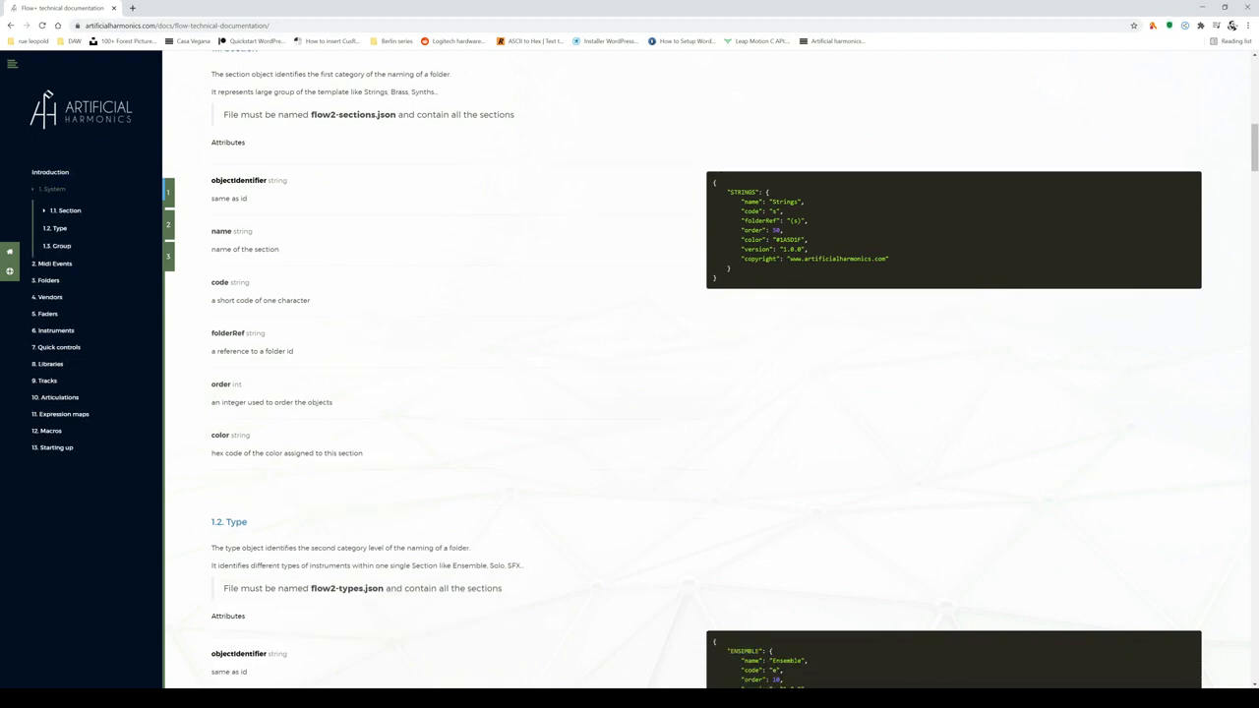
pyautogui.moveTo(743, 239); pyautogui.dragTo(814, 242)
pyautogui.scroll(-1, 621, 338)
pyautogui.scroll(-3, 620, 337)
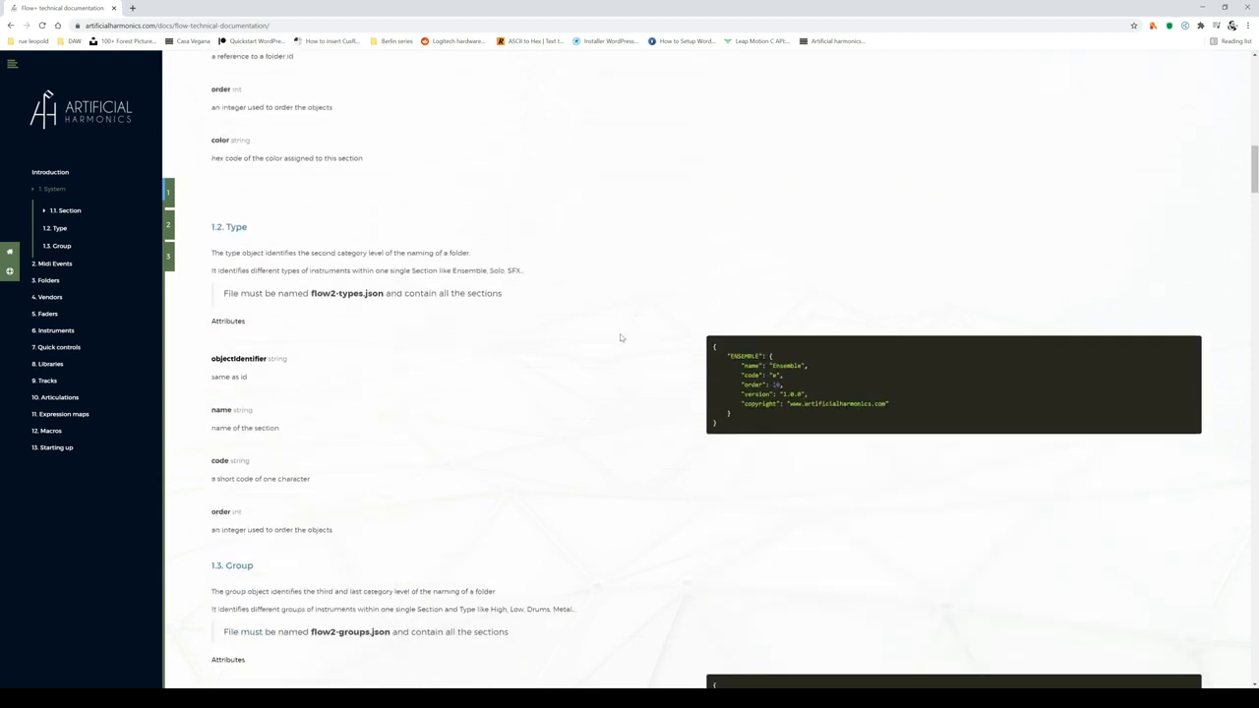
pyautogui.moveTo(744, 362); pyautogui.dragTo(816, 375)
pyautogui.scroll(-1, 704, 403)
pyautogui.scroll(-20, 704, 403)
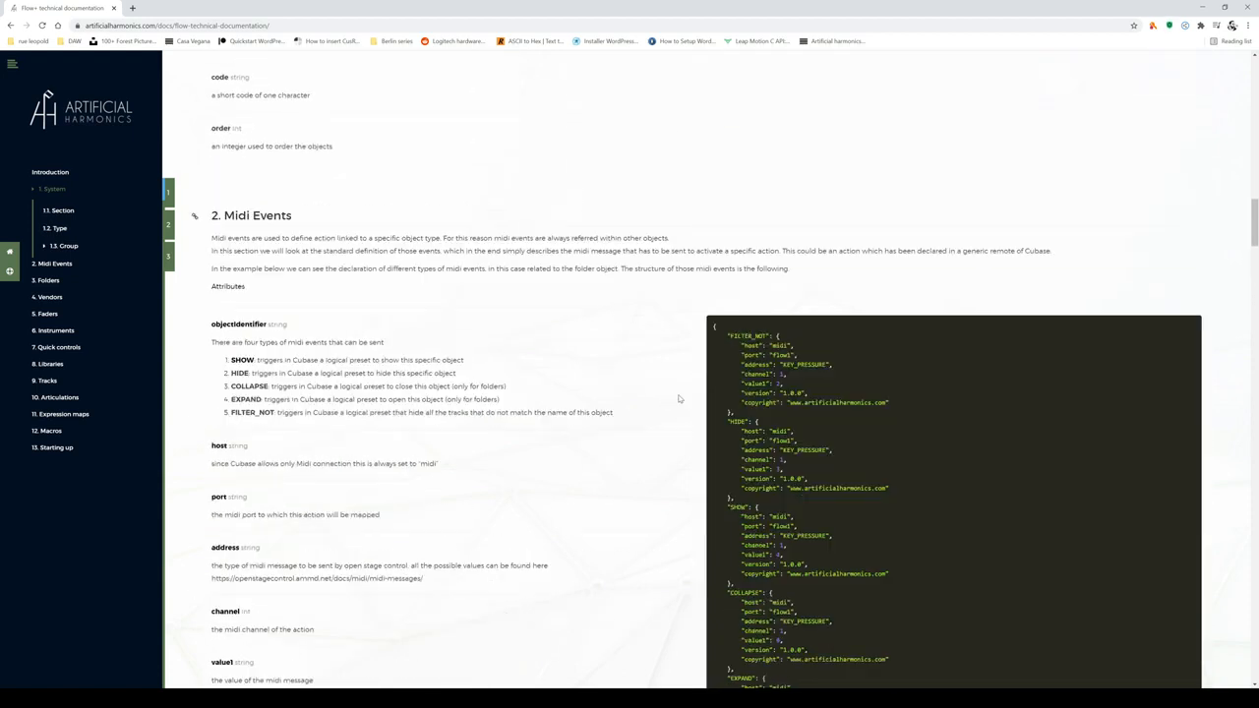
pyautogui.scroll(-20, 704, 403)
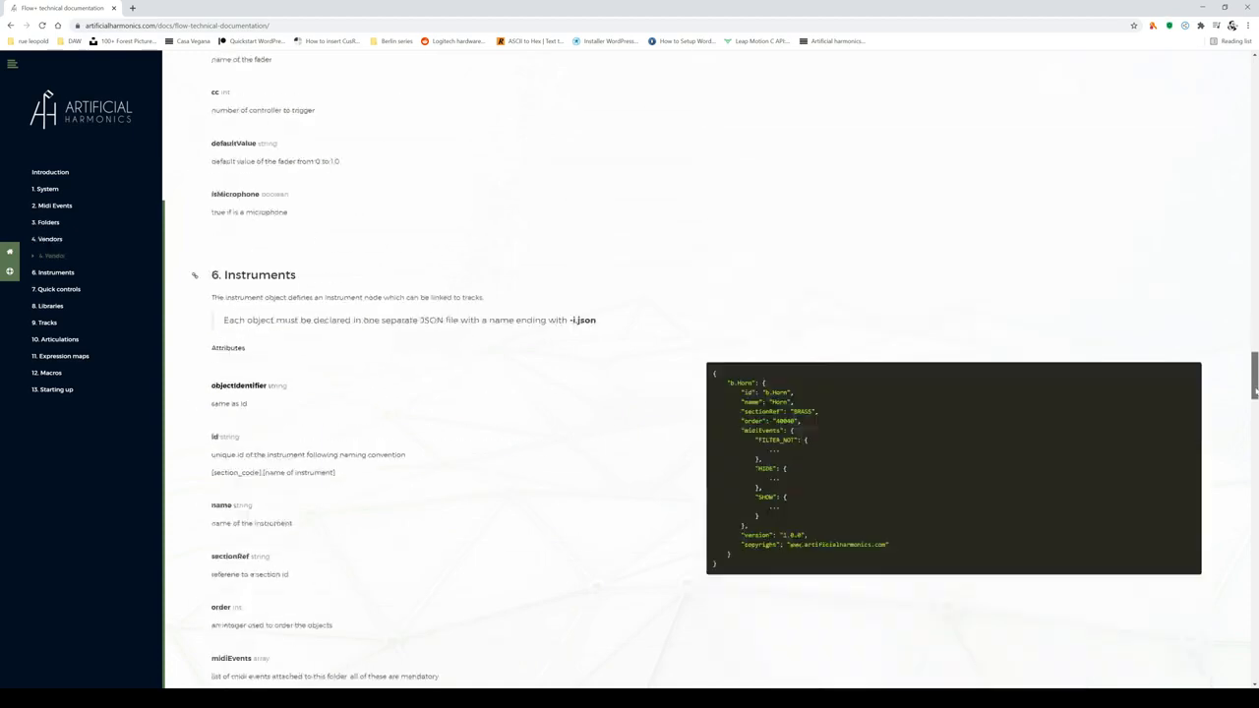
pyautogui.scroll(15, 696, 366)
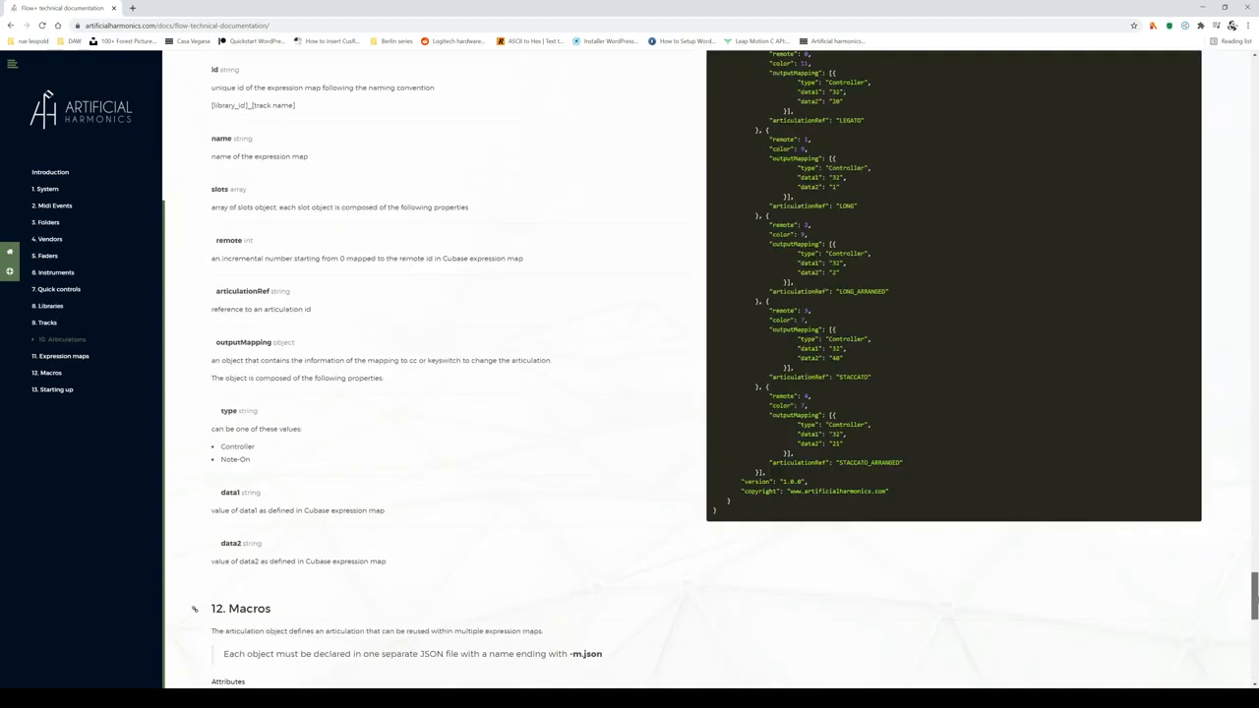
pyautogui.scroll(20, 704, 366)
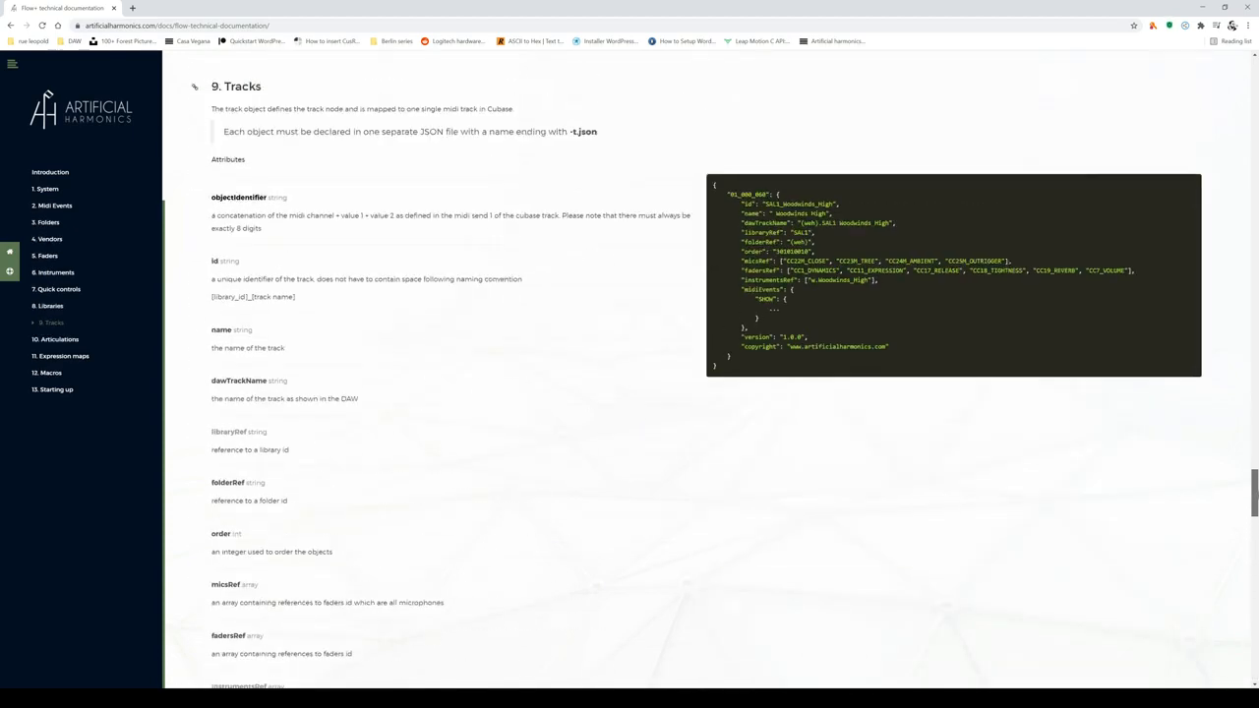
pyautogui.scroll(2, 799, 150)
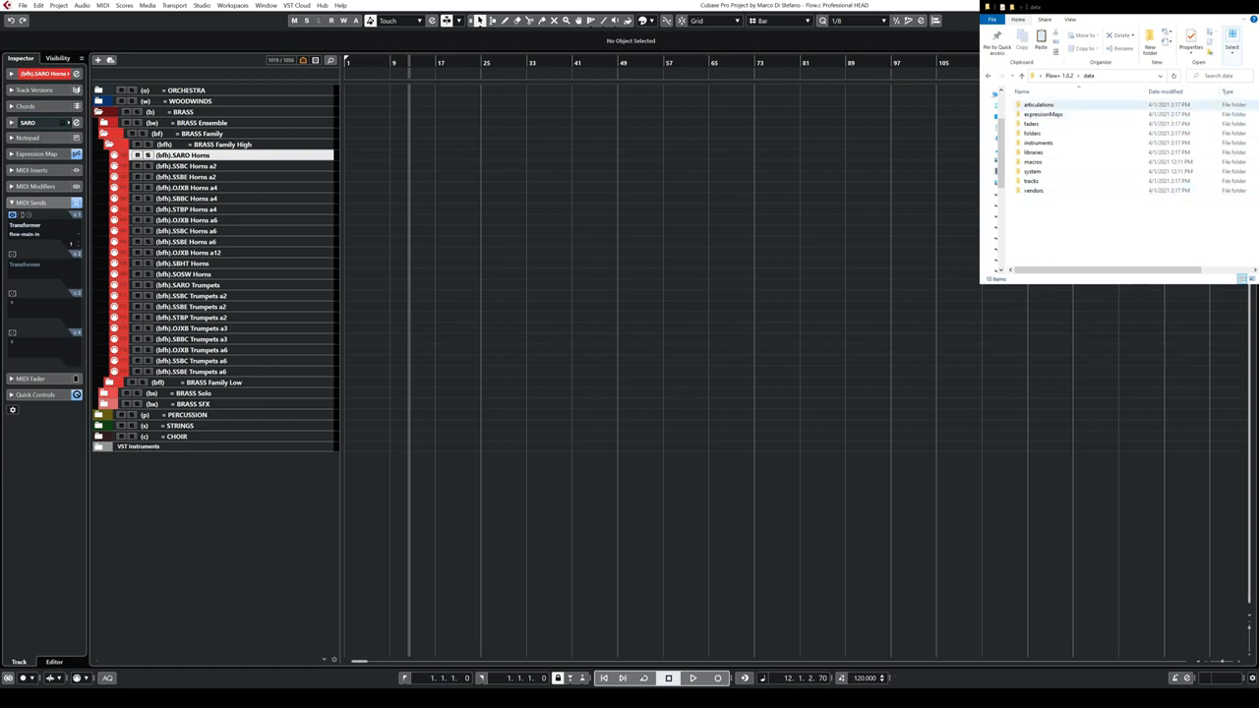
# Switch to the Flow+ 1.0.2 data folder in File Explorer and look through its articulations and expressionMaps subfolders.
pyautogui.doubleClick(1038, 104)
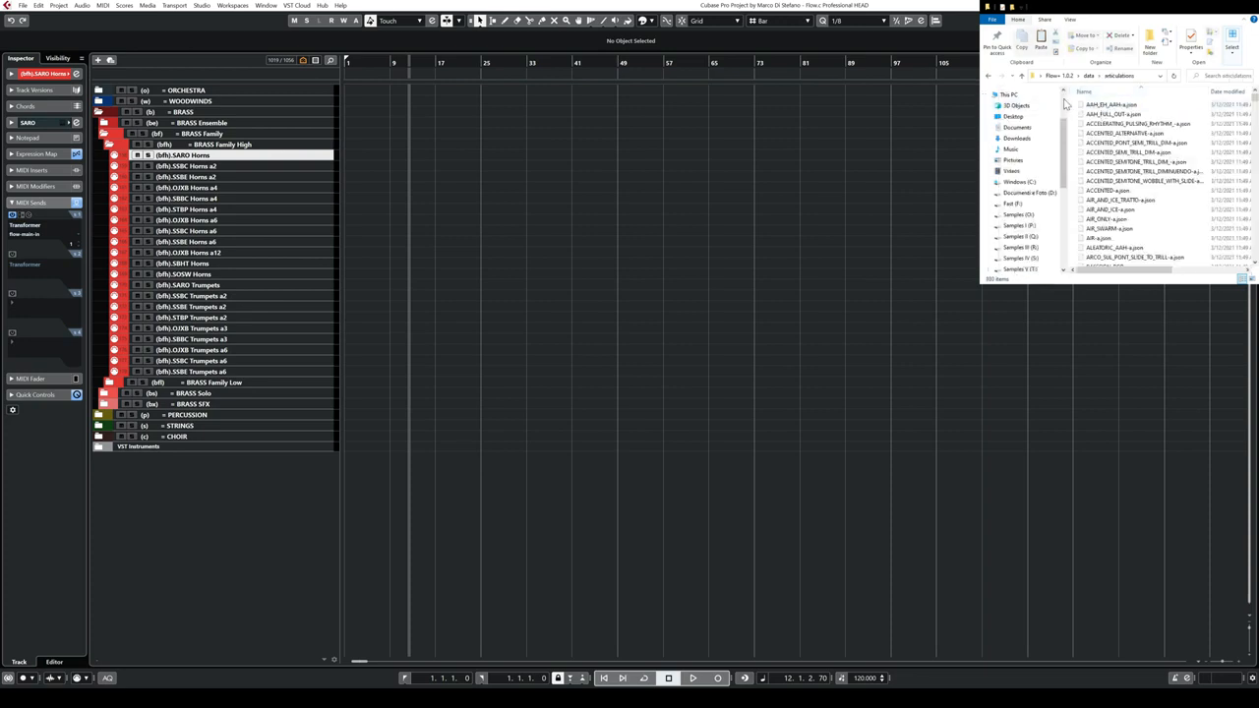
pyautogui.moveTo(1064, 111); pyautogui.dragTo(1025, 106)
pyautogui.scroll(-10, 1082, 176)
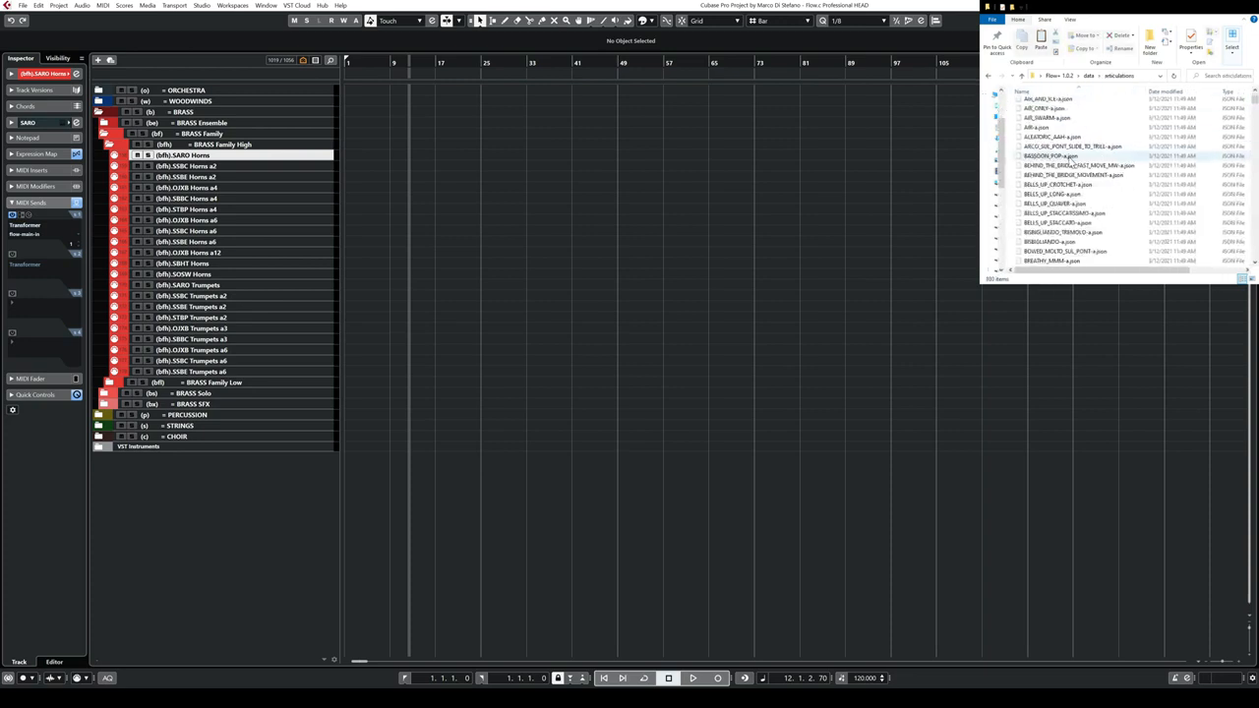
pyautogui.click(1087, 75)
pyautogui.doubleClick(1044, 114)
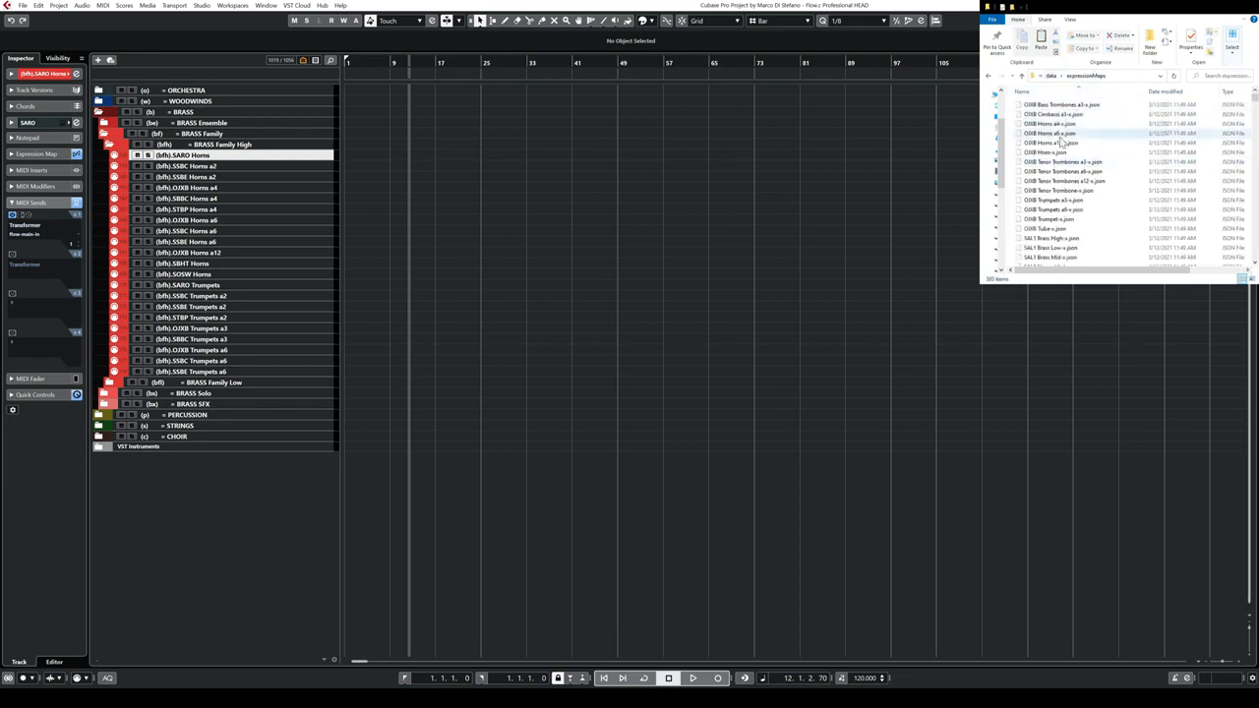
pyautogui.click(1052, 77)
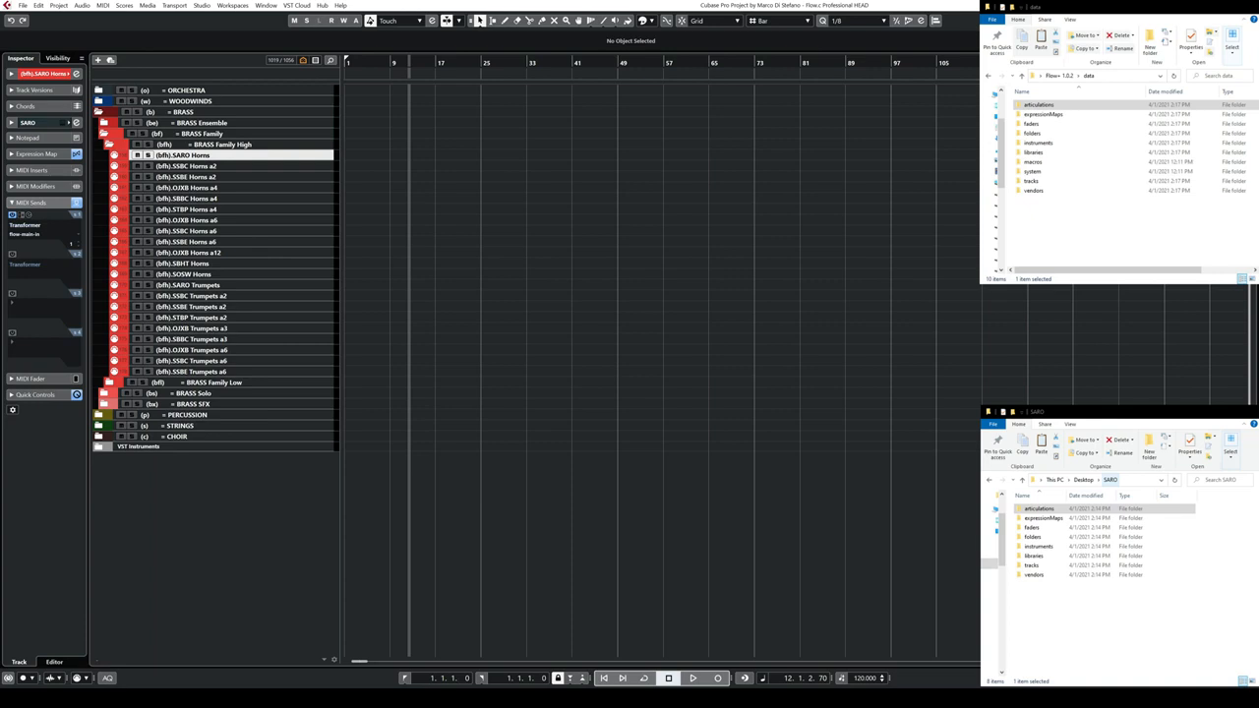
# Review the subfolders of the desktop SARO folder from articulations to vendors, and check the contents of articulations.
pyautogui.click(1038, 508)
pyautogui.click(1044, 518)
pyautogui.click(1045, 528)
pyautogui.click(1046, 537)
pyautogui.click(1046, 546)
pyautogui.click(1047, 556)
pyautogui.click(1046, 565)
pyautogui.click(1046, 575)
pyautogui.click(1046, 574)
pyautogui.click(1045, 517)
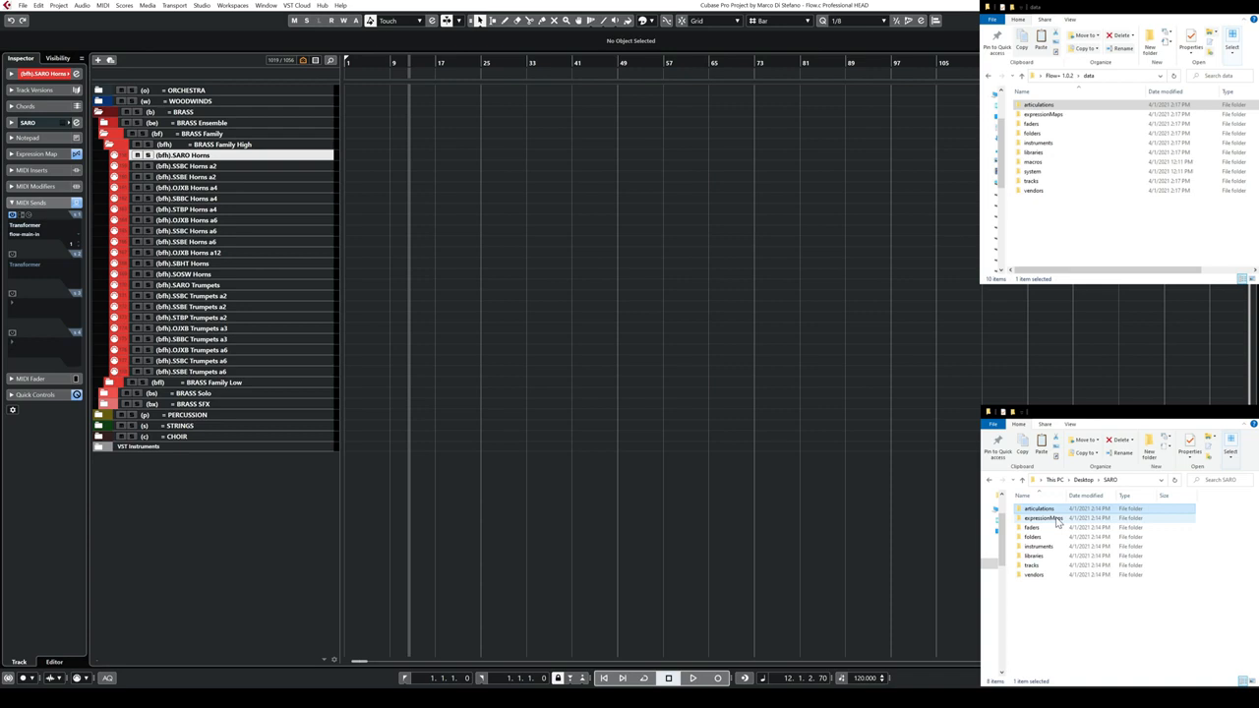
pyautogui.click(1046, 537)
pyautogui.click(1047, 555)
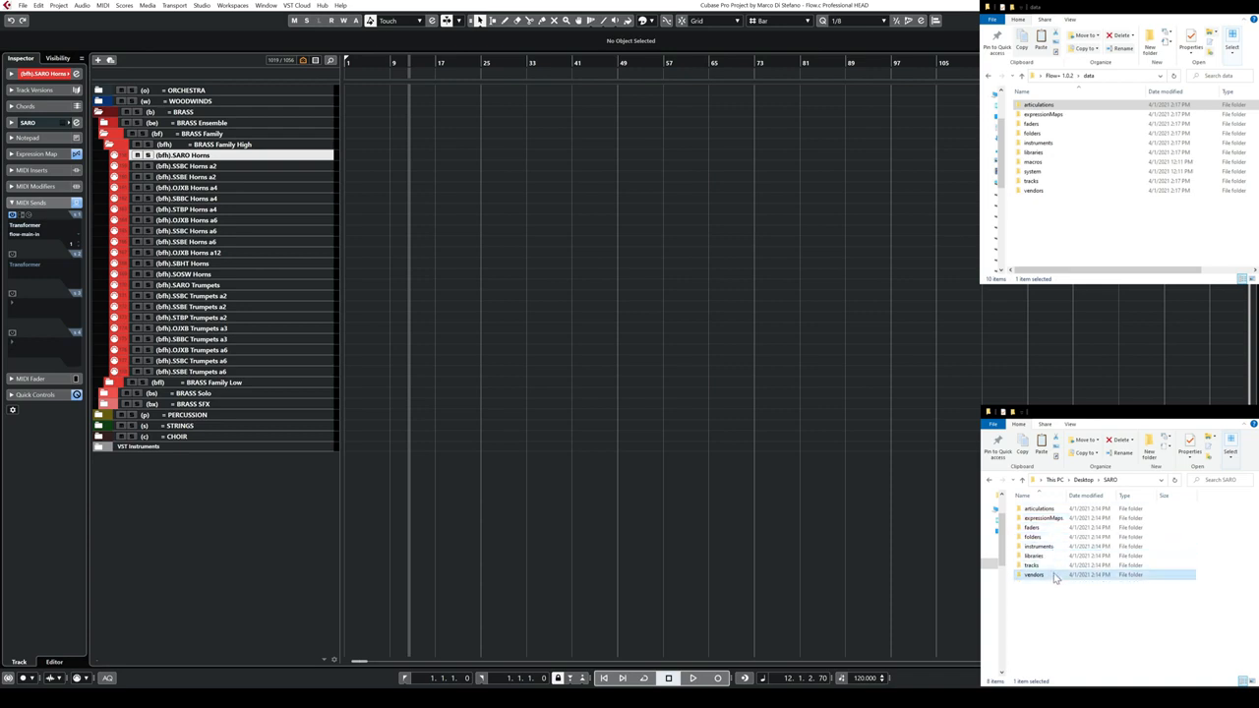
pyautogui.doubleClick(1047, 510)
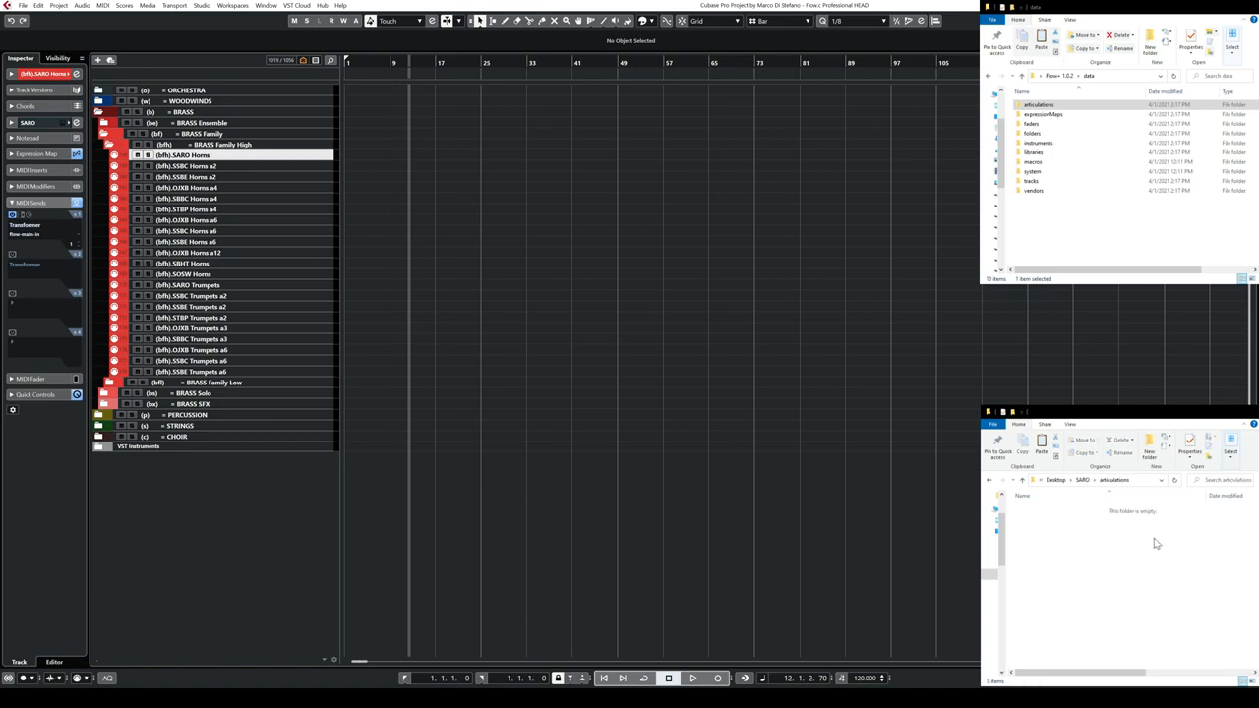
pyautogui.click(1082, 479)
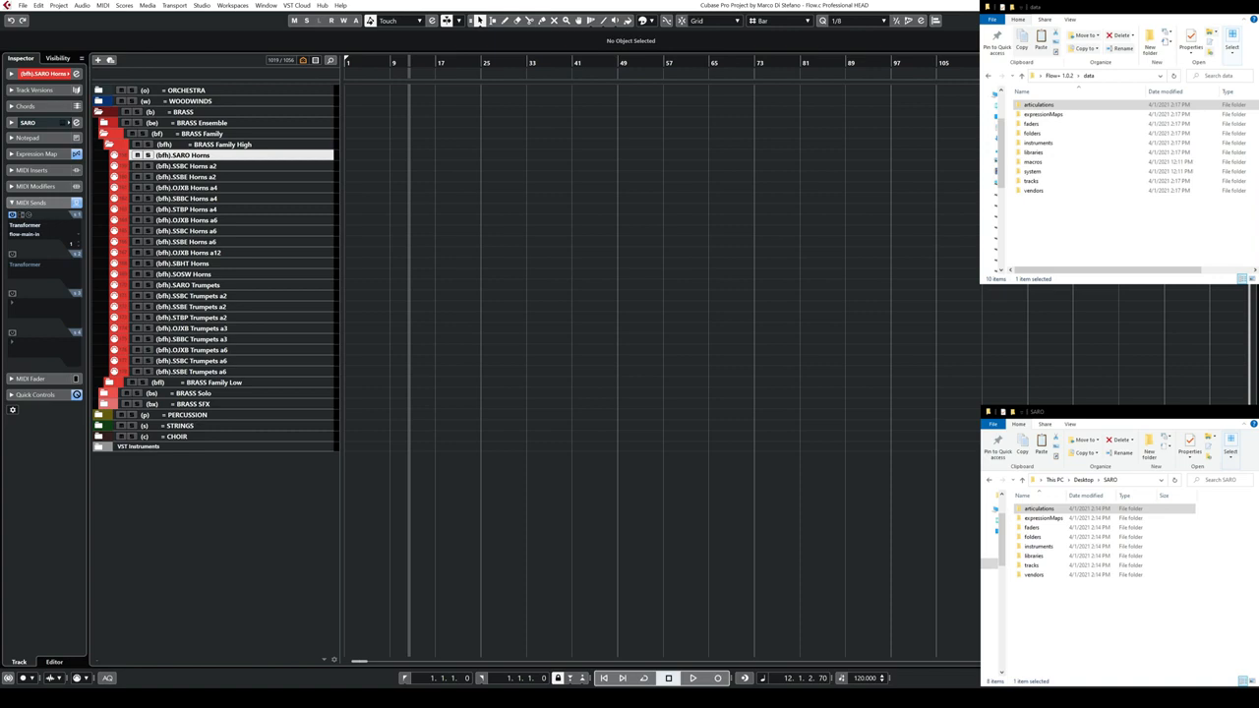
# Copy Spitfire Audio-v.json from the Flow+ data vendors folder into the SARO vendors folder.
pyautogui.click(1053, 592)
pyautogui.click(1042, 578)
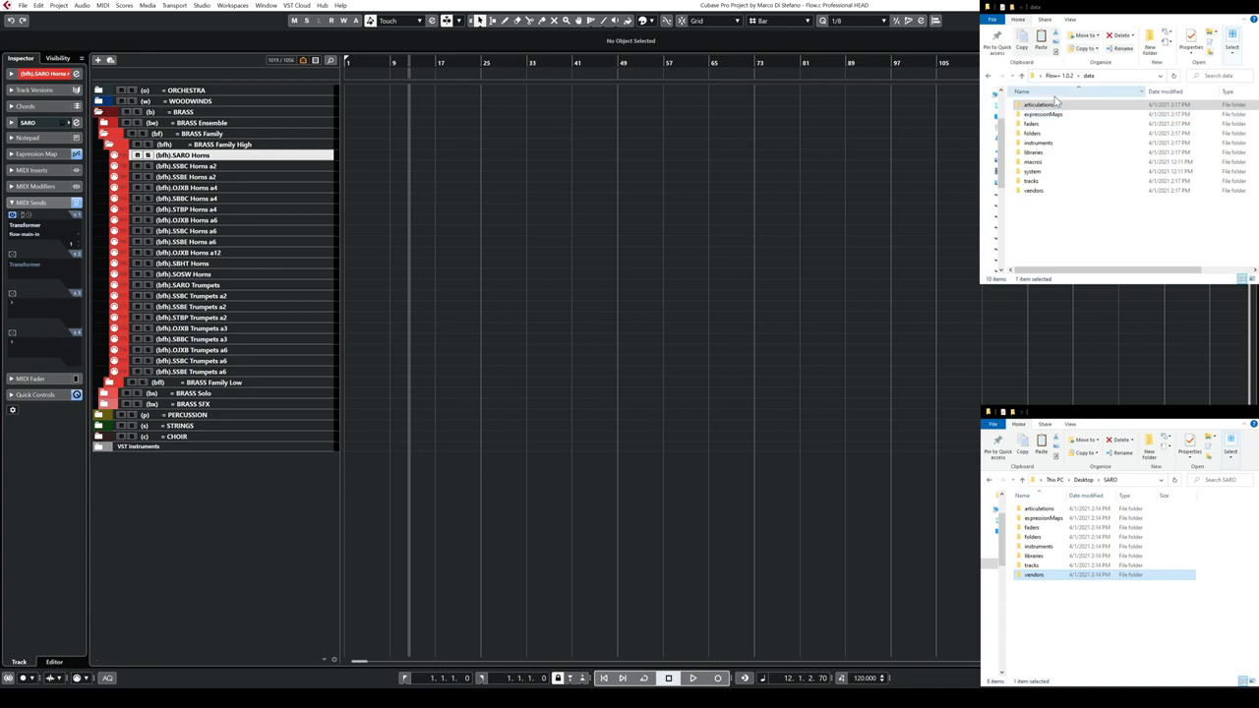
pyautogui.click(1034, 193)
pyautogui.doubleClick(1033, 194)
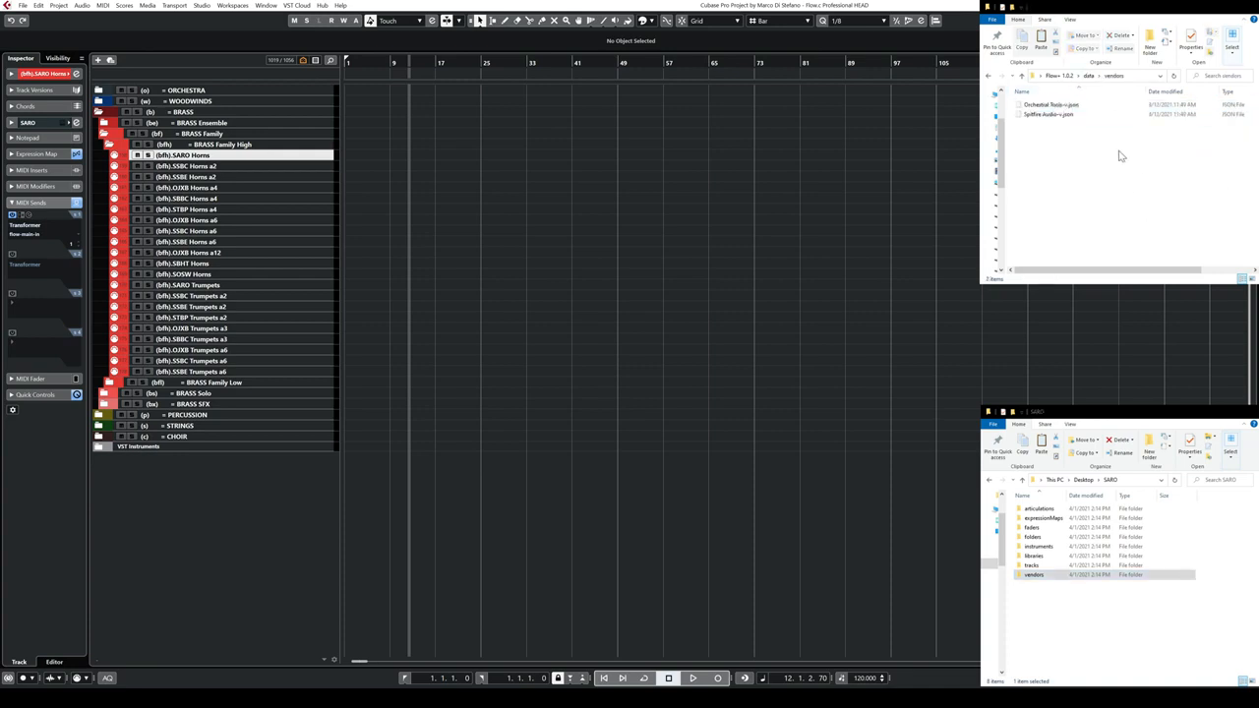
pyautogui.click(1048, 115)
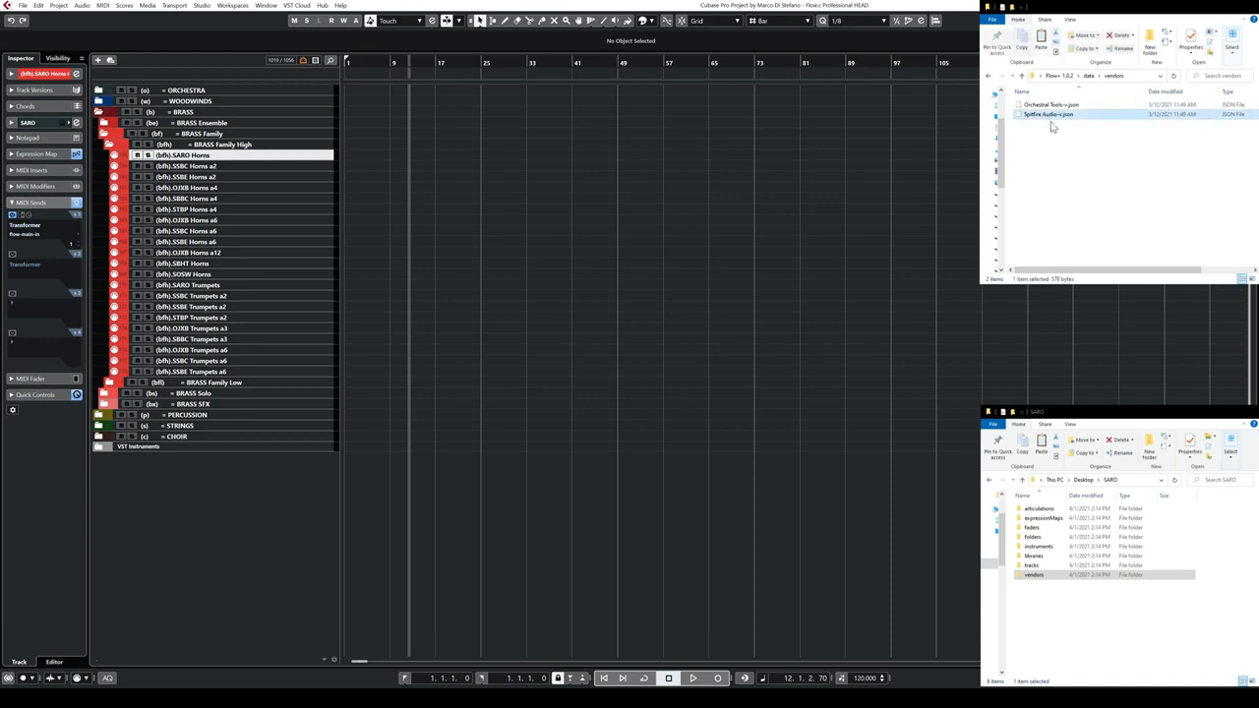
pyautogui.click(1067, 138)
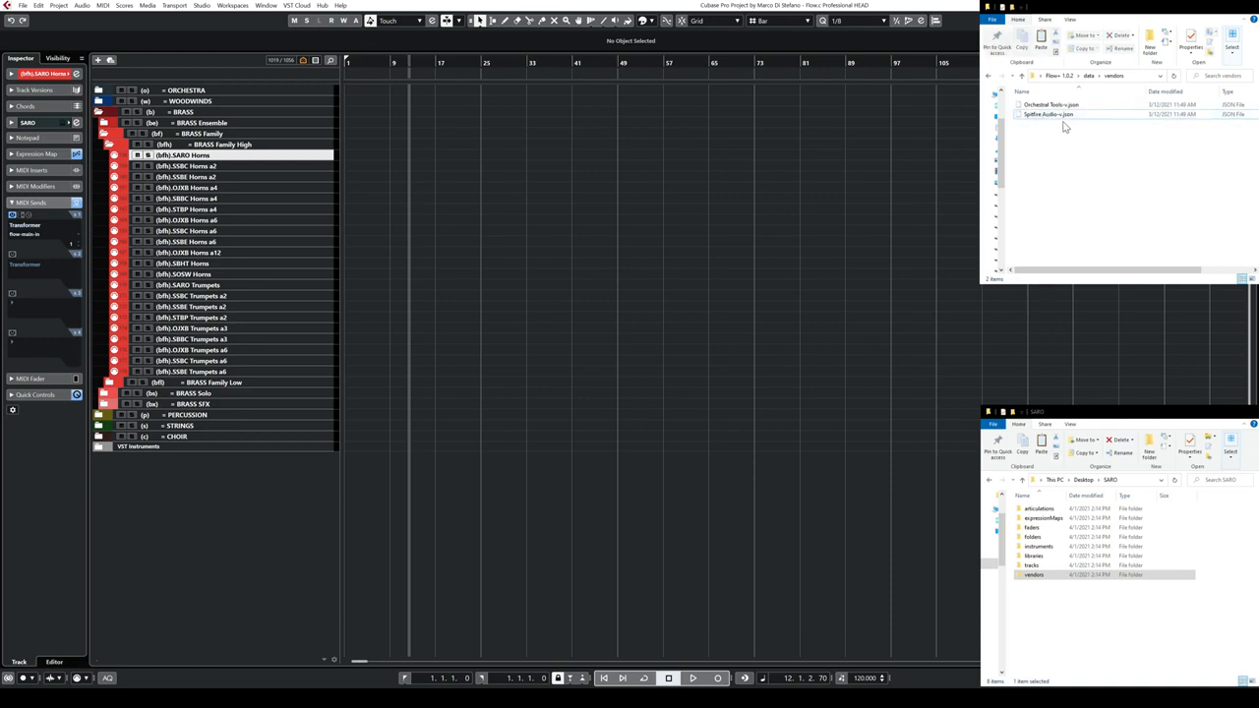
pyautogui.doubleClick(1036, 576)
pyautogui.hotkey('ctrl', 'v')
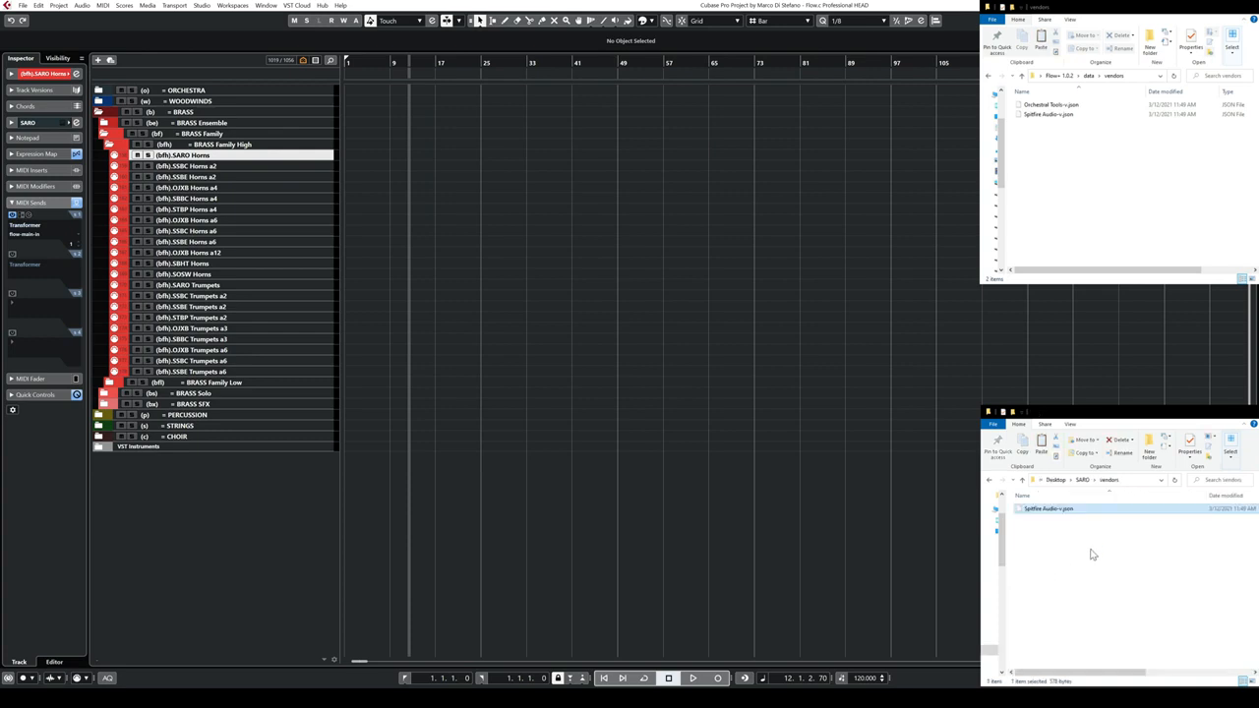
# Return to the SARO folder and open its folders subfolder.
pyautogui.click(1083, 480)
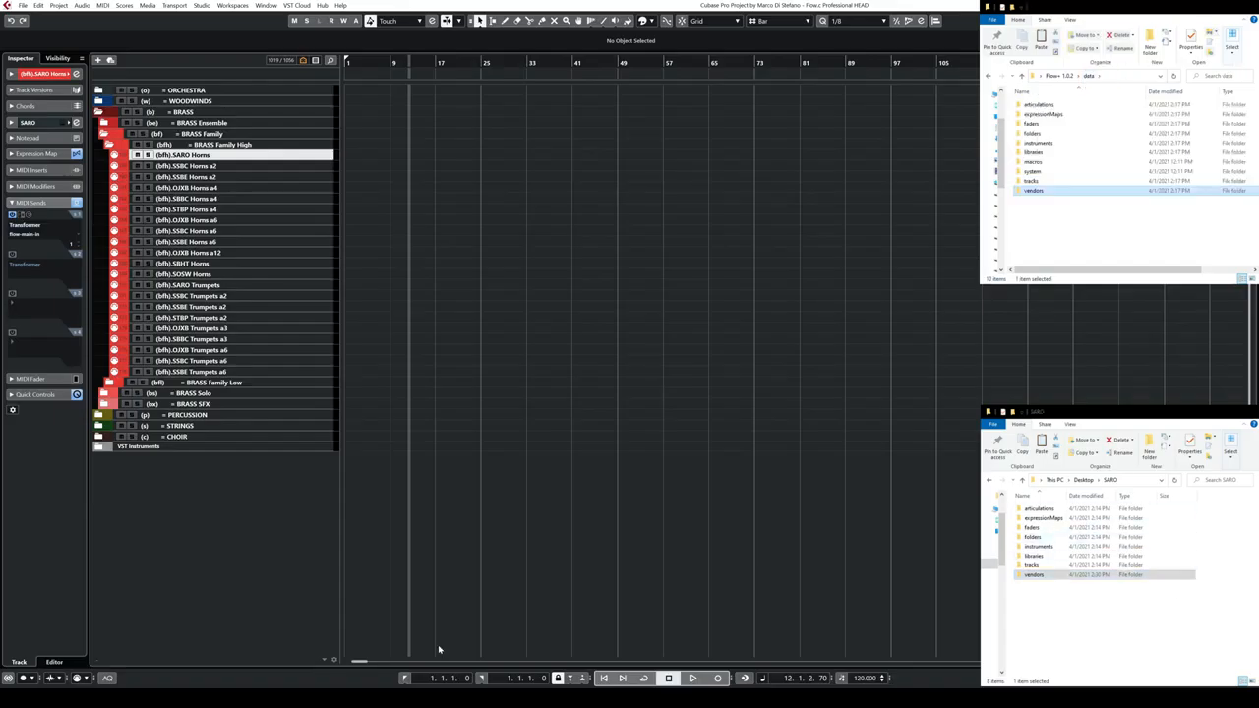
pyautogui.click(1045, 539)
pyautogui.doubleClick(1045, 539)
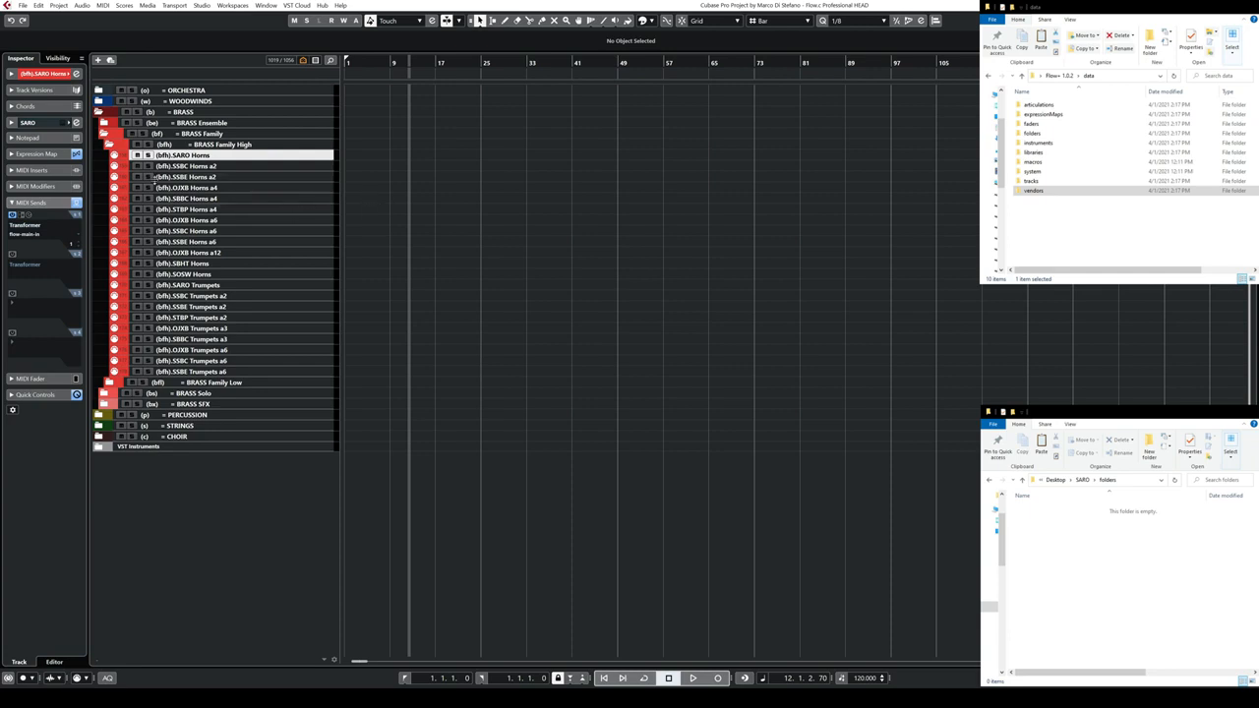
# In Cubase, inspect the SARO Horns track and its parent folders (b) BRASS, (bf) BRASS Family and (bfh) BRASS Family High.
pyautogui.click(177, 157)
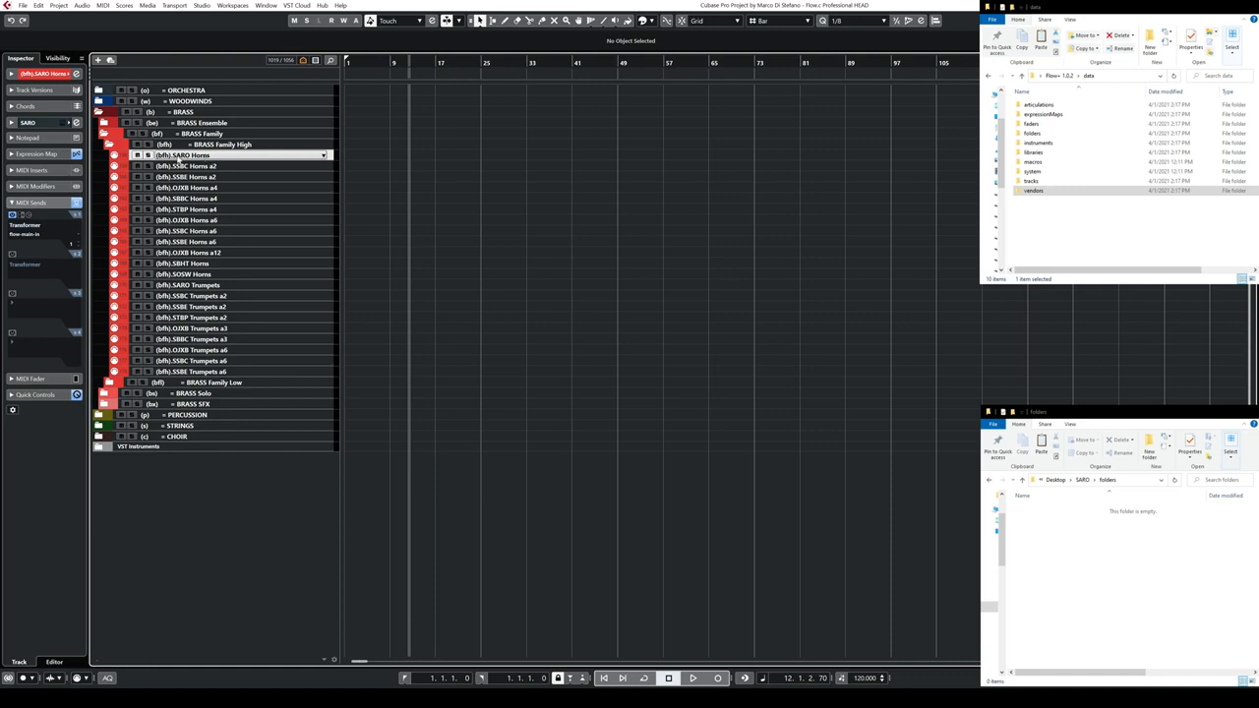
pyautogui.press('Return')
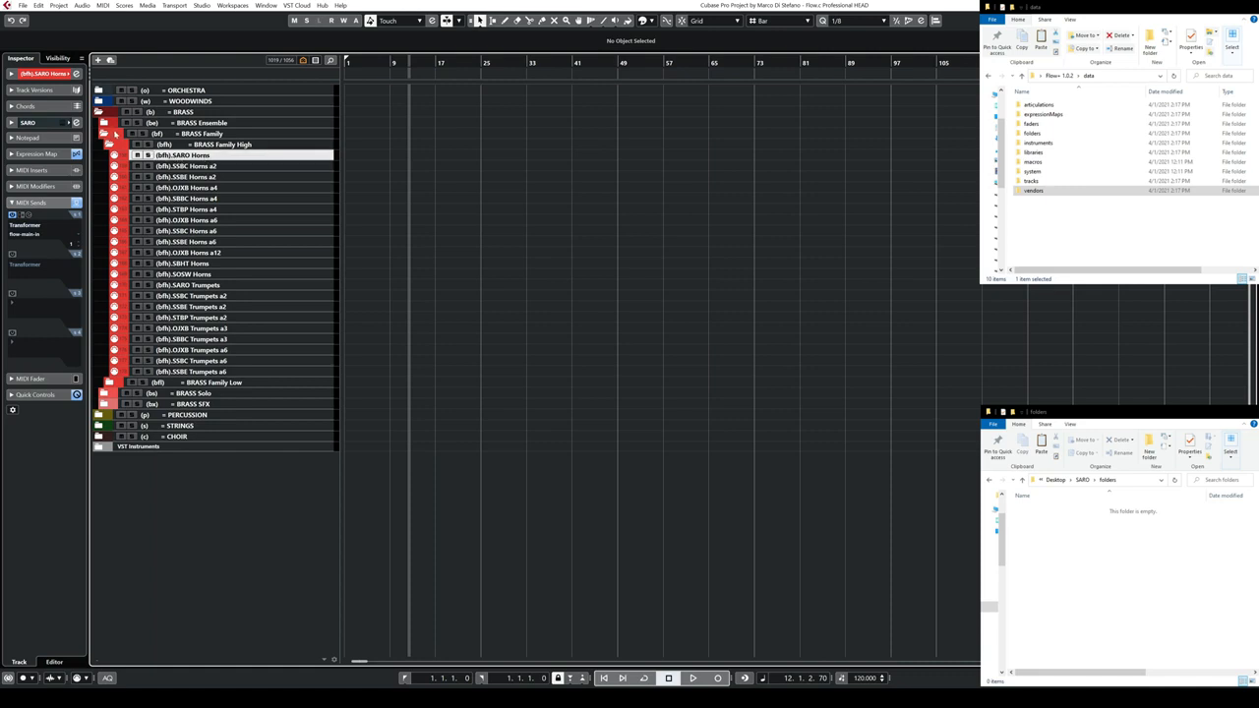
pyautogui.click(170, 112)
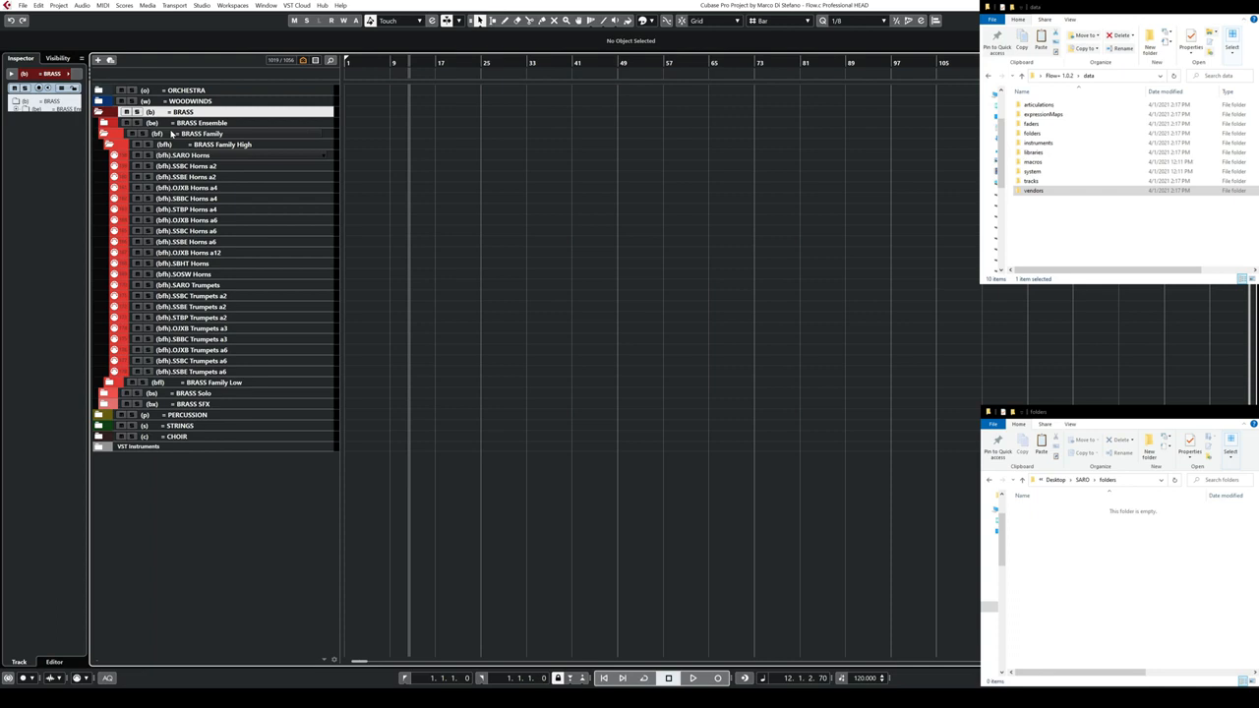
pyautogui.click(172, 134)
pyautogui.click(179, 144)
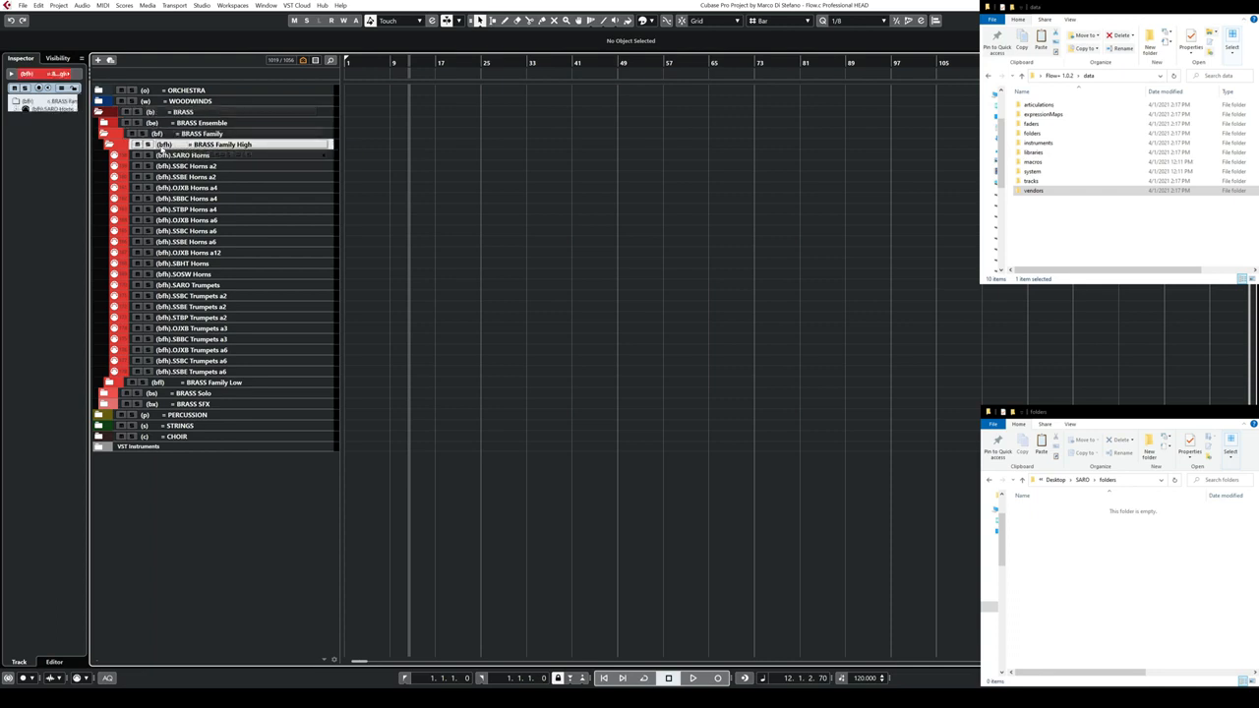
pyautogui.click(165, 156)
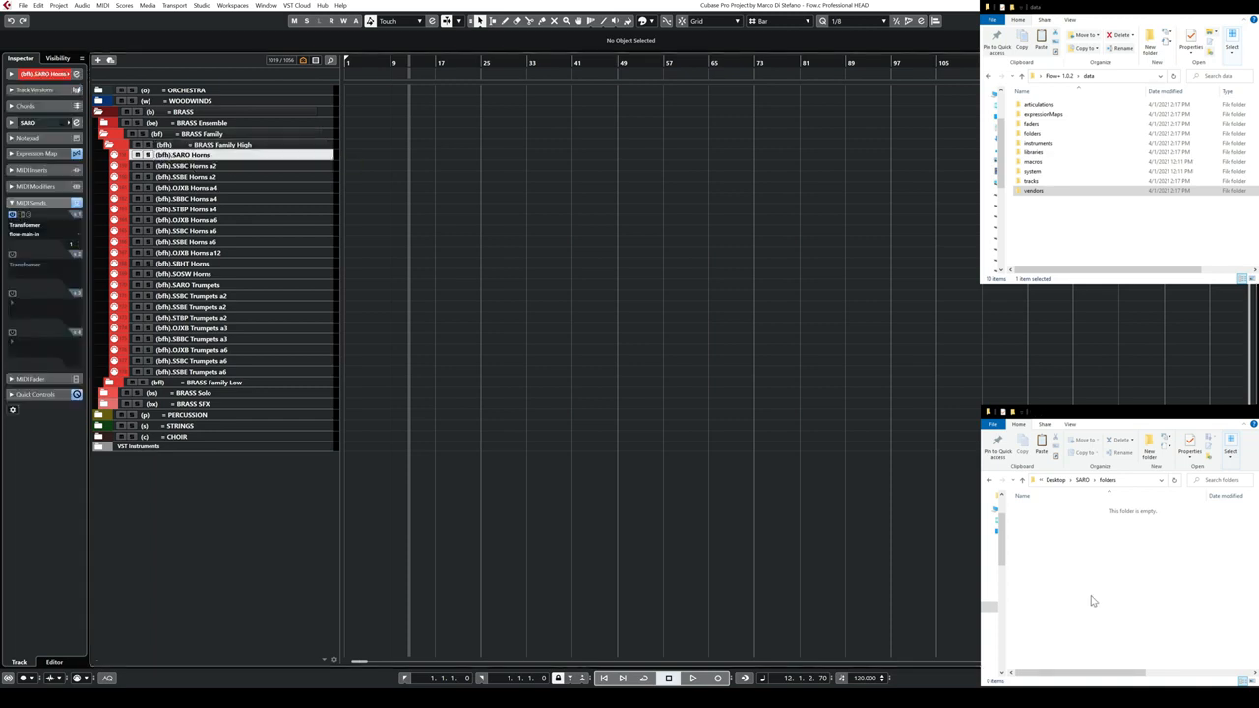
# Copy (b)-f.json, (bf)-f.json and (bfh)-f.json from the Flow+ data folders directory into the SARO folders directory.
pyautogui.doubleClick(1044, 135)
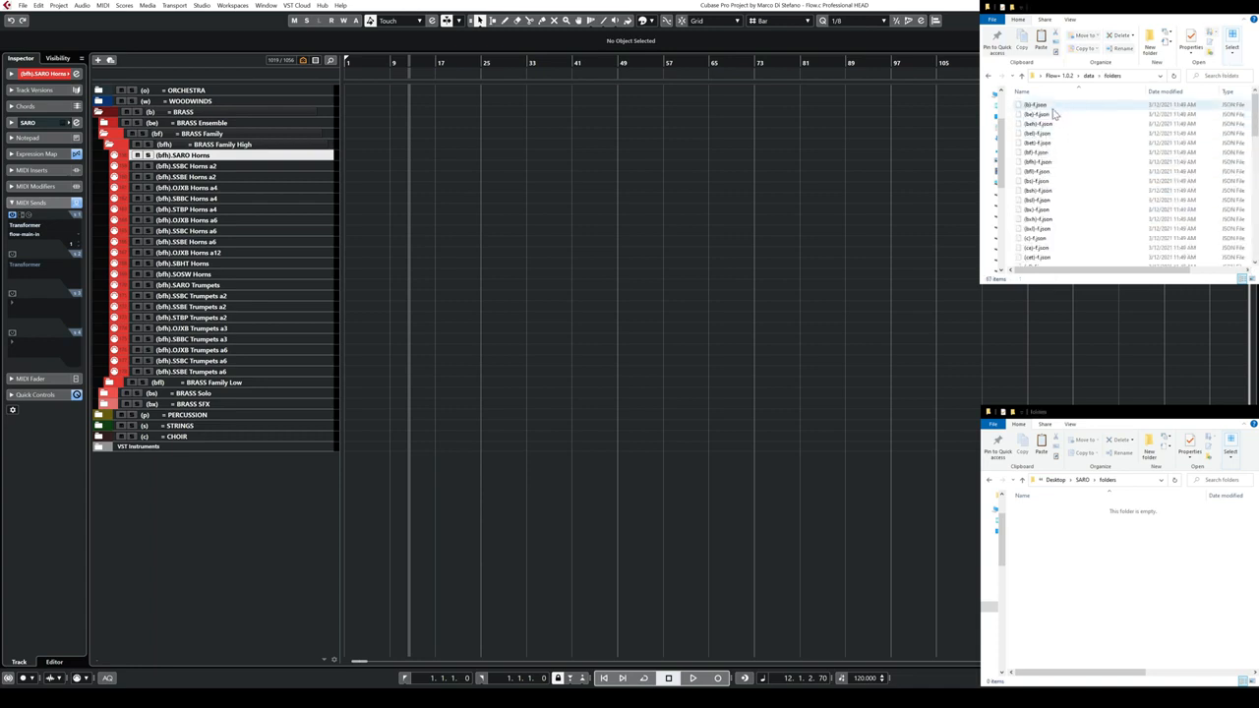
pyautogui.click(1048, 106)
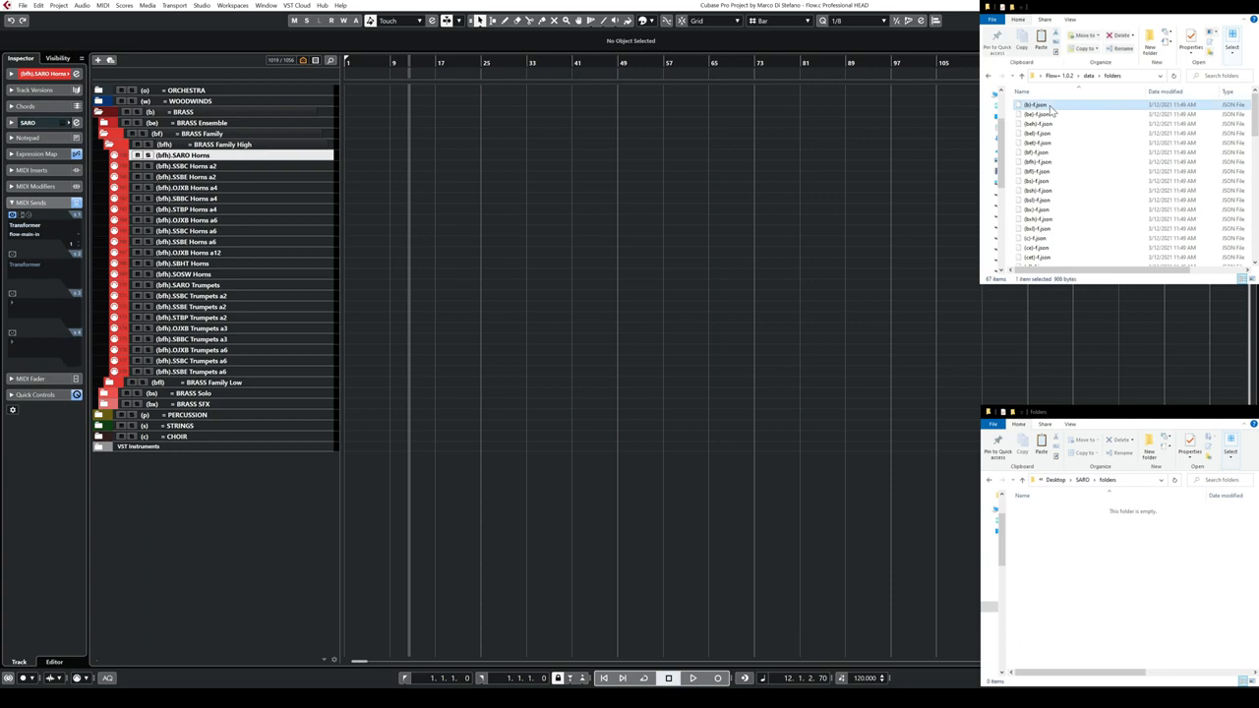
pyautogui.keyDown('ctrl'); pyautogui.click(1050, 154); pyautogui.keyUp('ctrl')
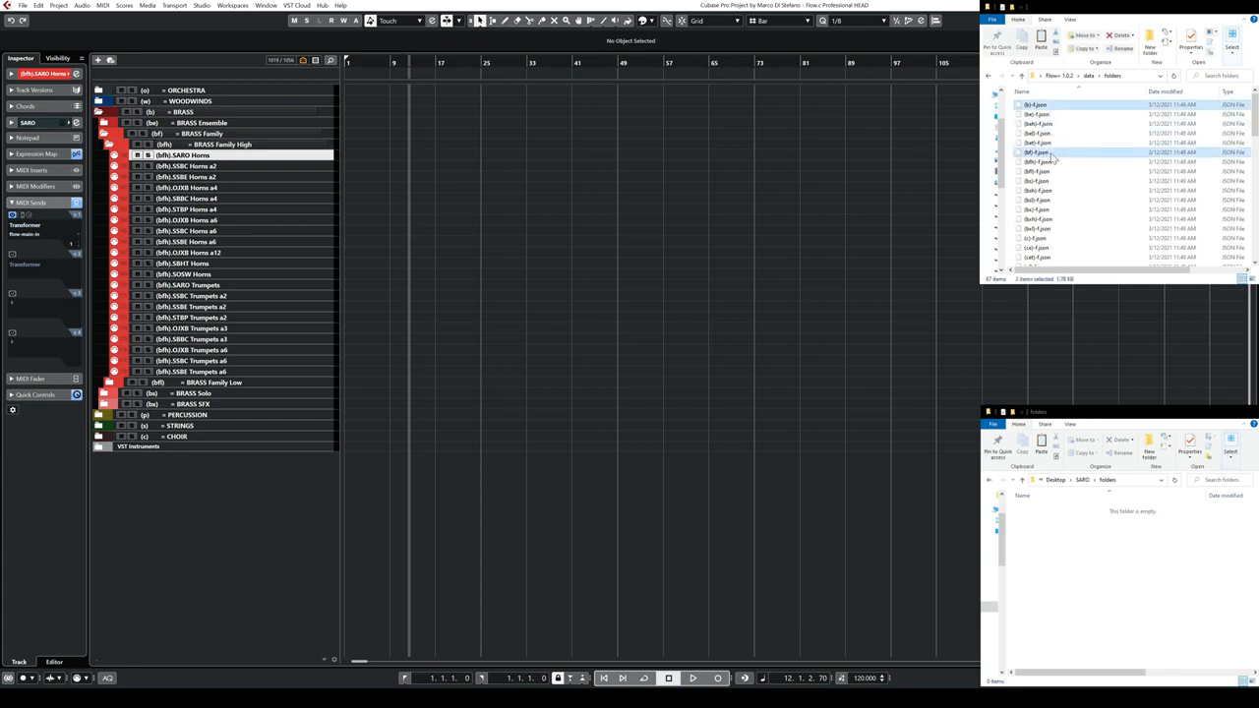
pyautogui.keyDown('ctrl'); pyautogui.click(1048, 162); pyautogui.keyUp('ctrl')
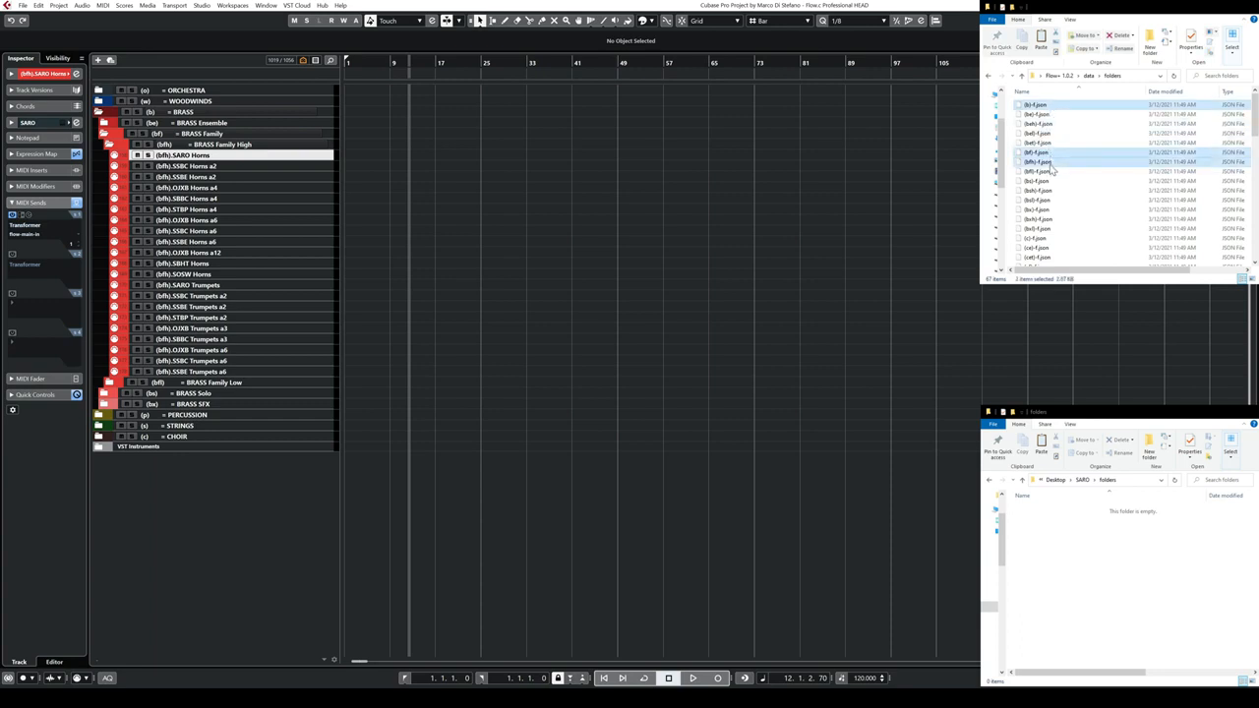
pyautogui.click(1077, 556)
pyautogui.hotkey('ctrl', 'v')
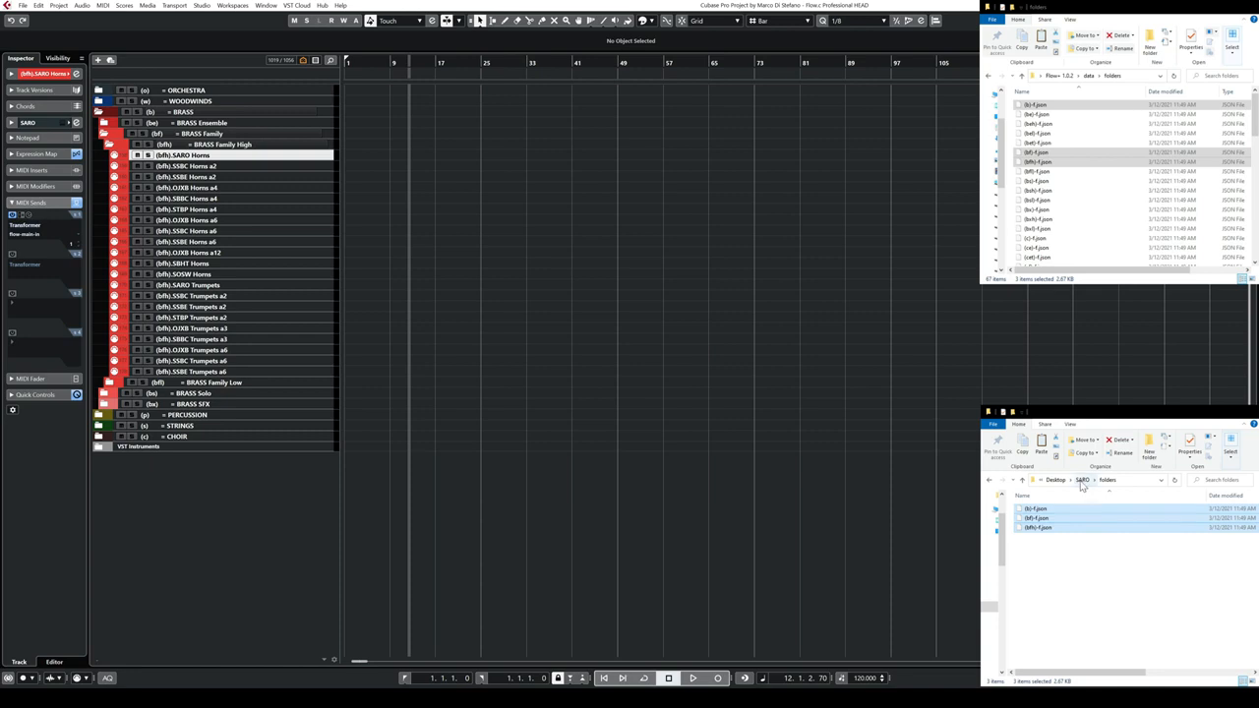
# For the SARO Horns track, copy b.Horn-i.json from the Flow+ data instruments folder into the SARO instruments folder.
pyautogui.click(267, 155)
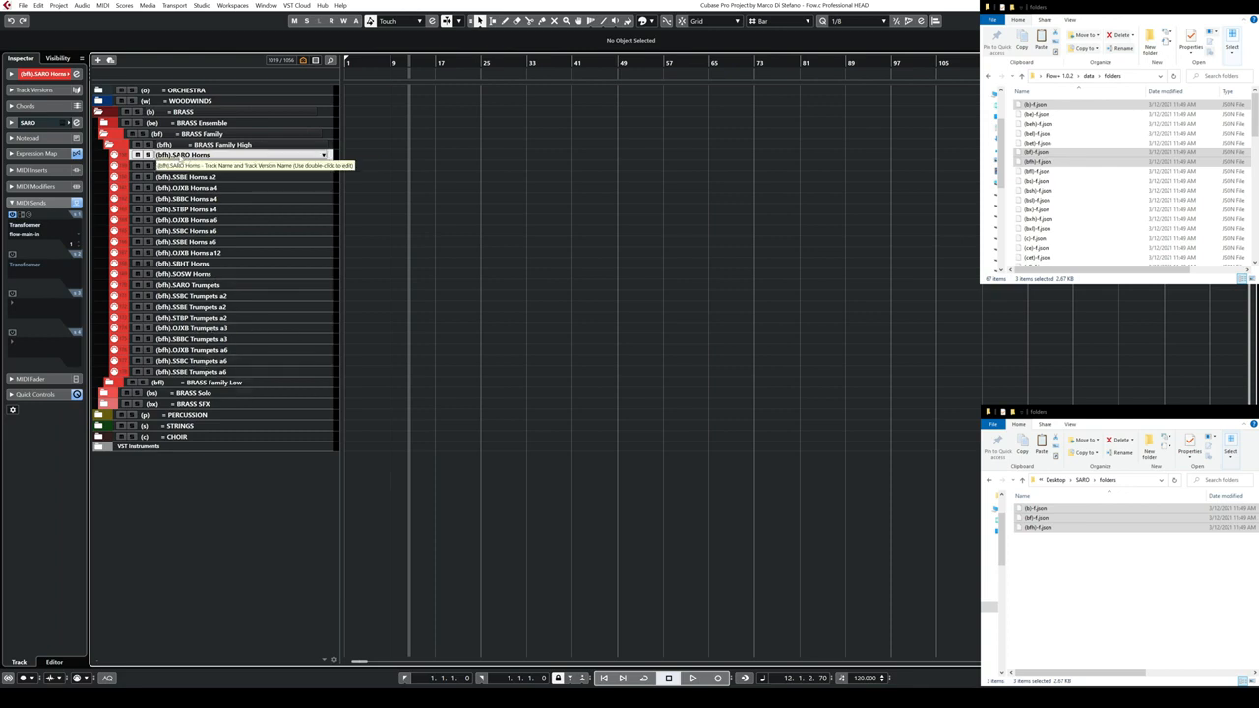
pyautogui.click(1081, 480)
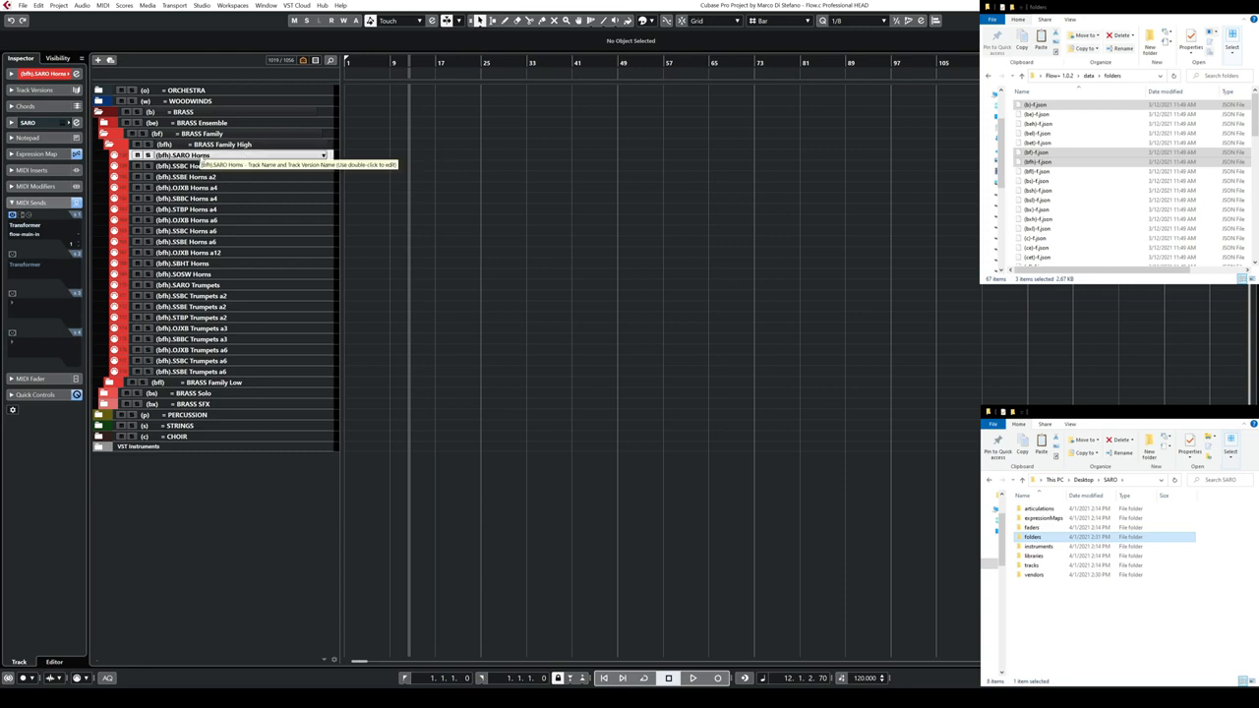
pyautogui.doubleClick(1039, 547)
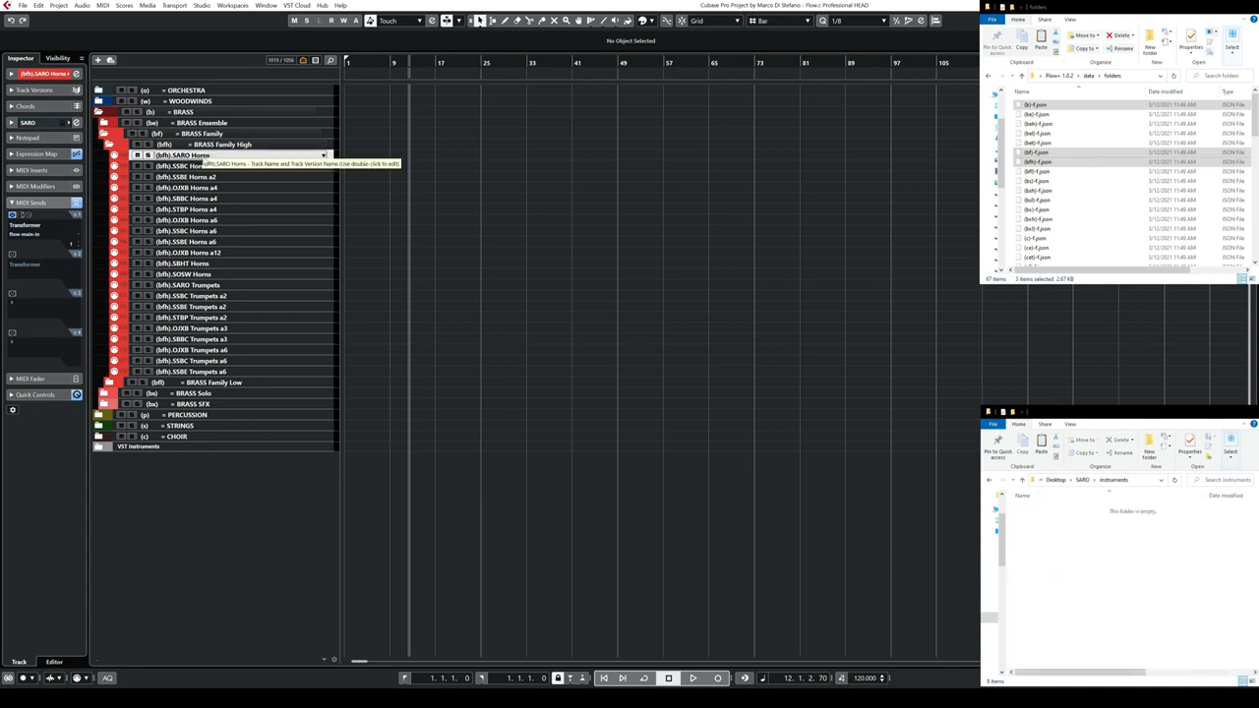
pyautogui.click(1087, 79)
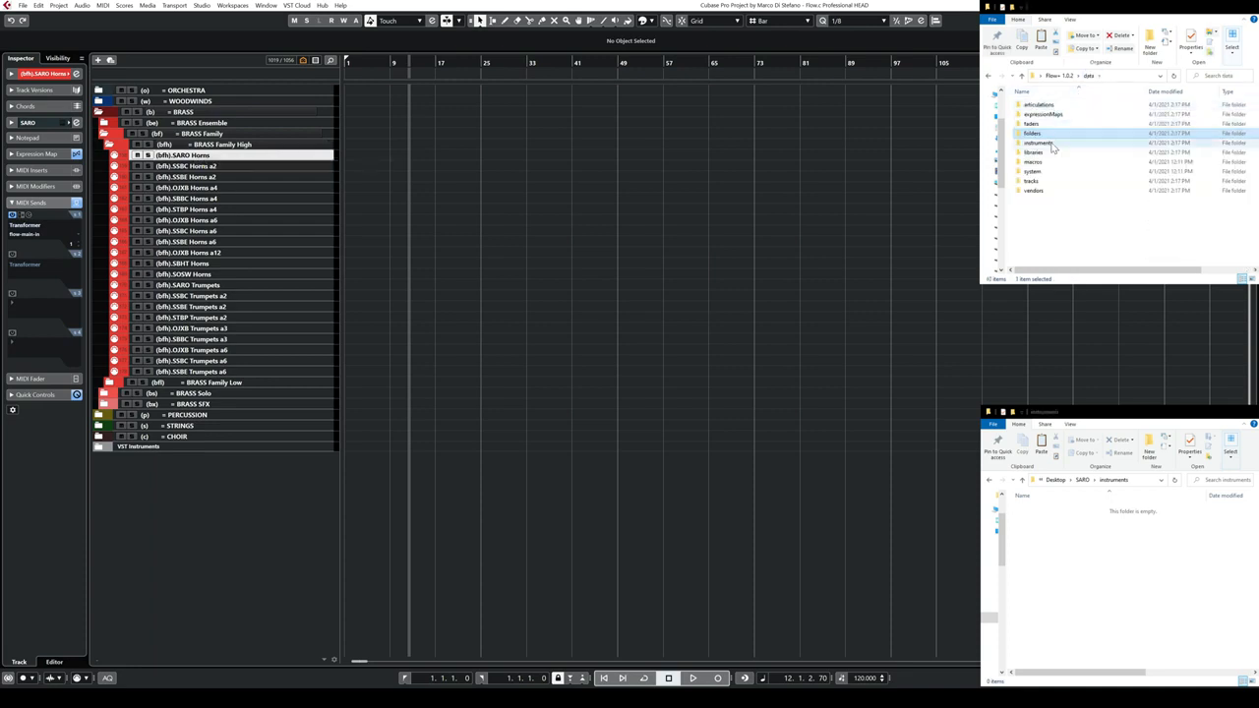
pyautogui.click(1050, 144)
pyautogui.doubleClick(1052, 146)
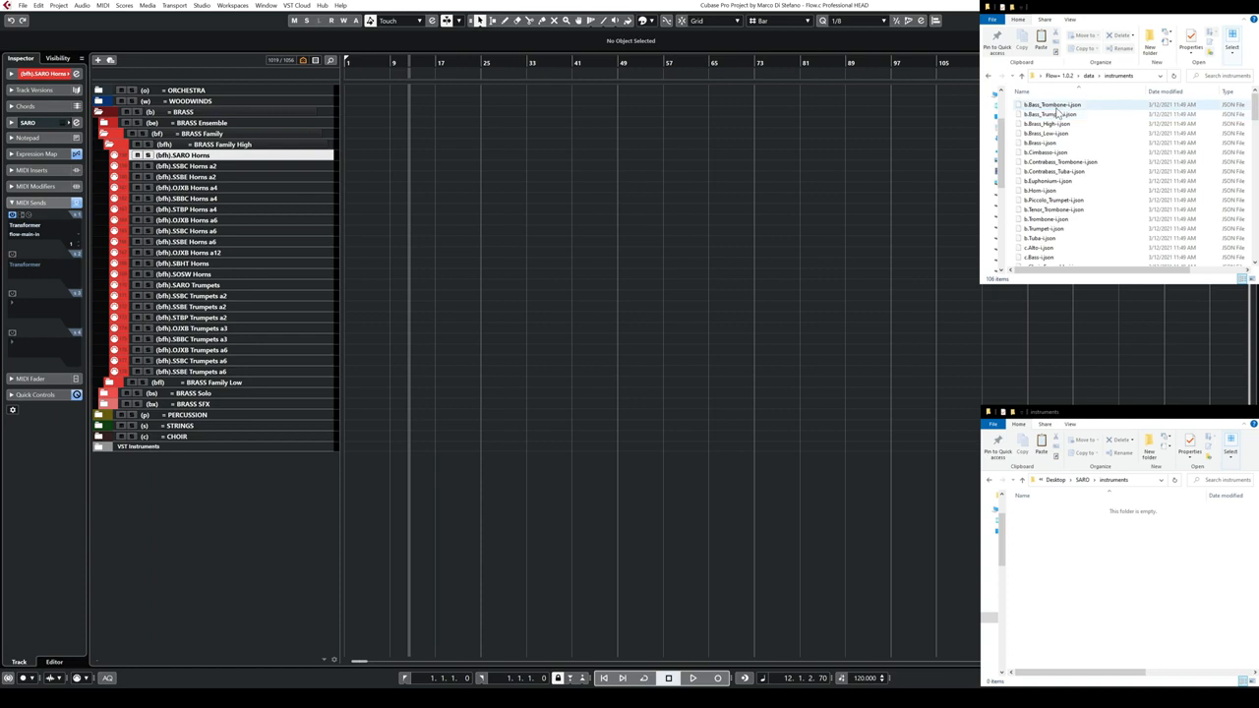
pyautogui.scroll(-2, 1057, 116)
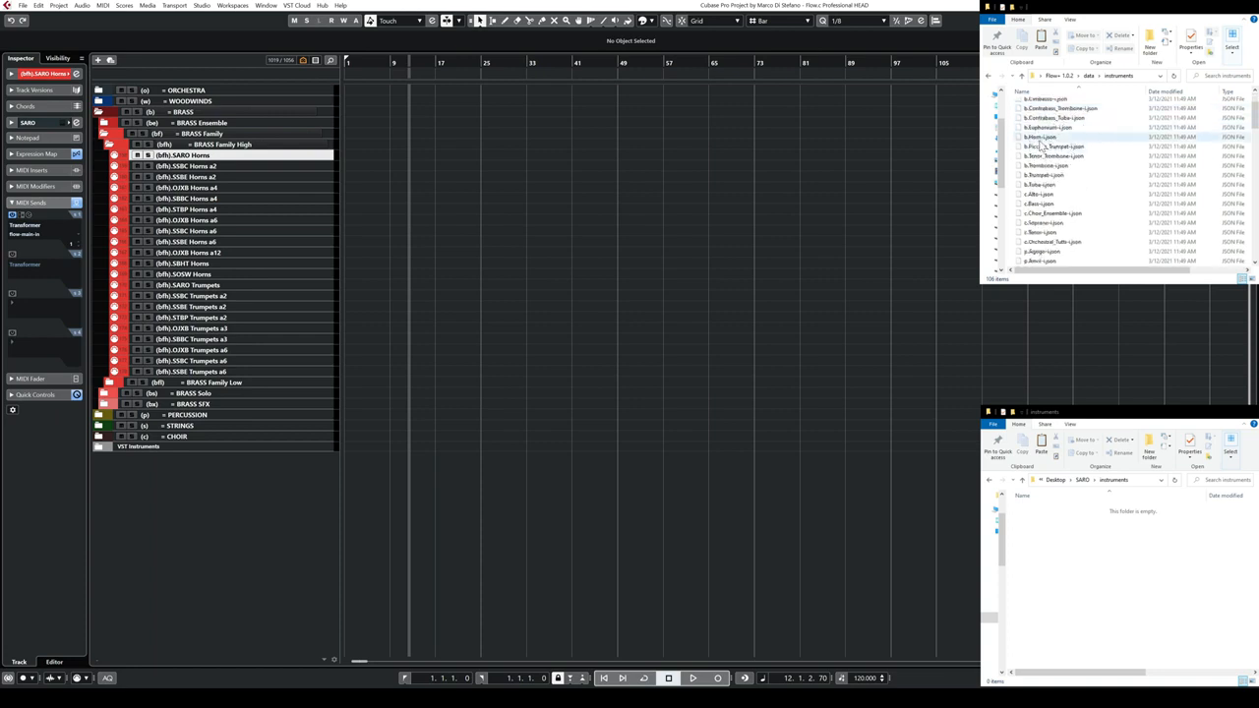
pyautogui.click(1047, 139)
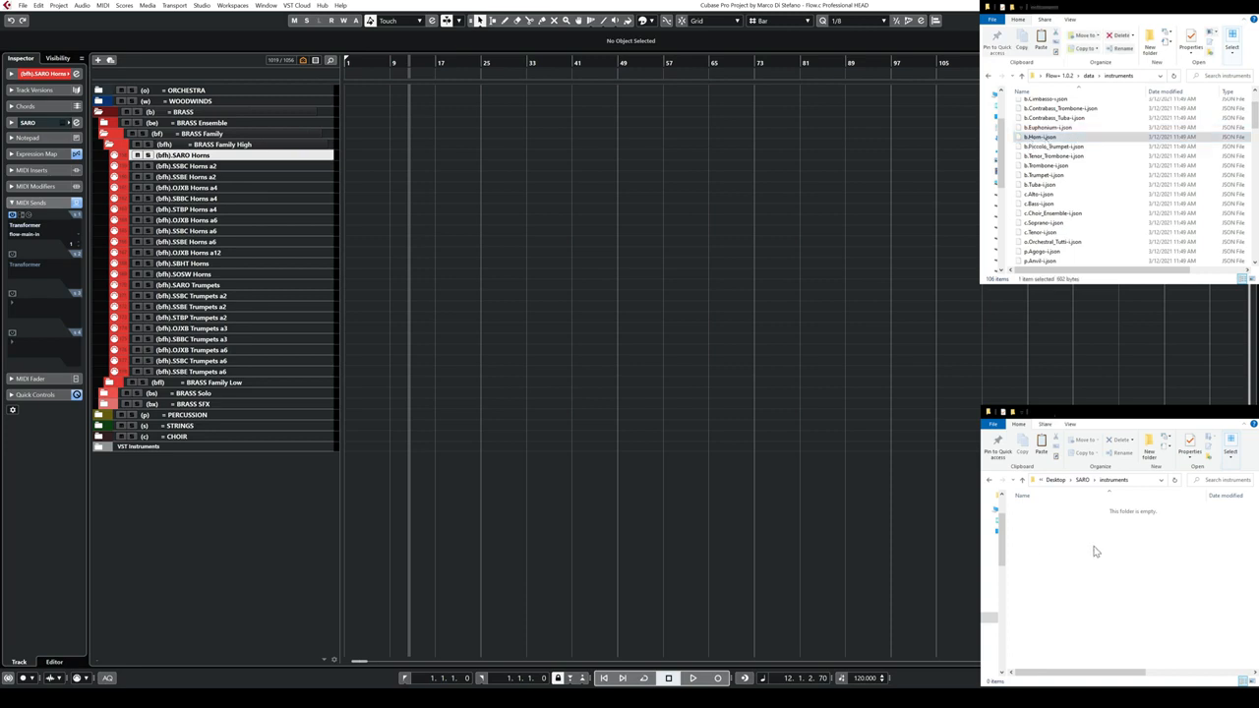
pyautogui.click(1093, 552)
pyautogui.hotkey('ctrl', 'v')
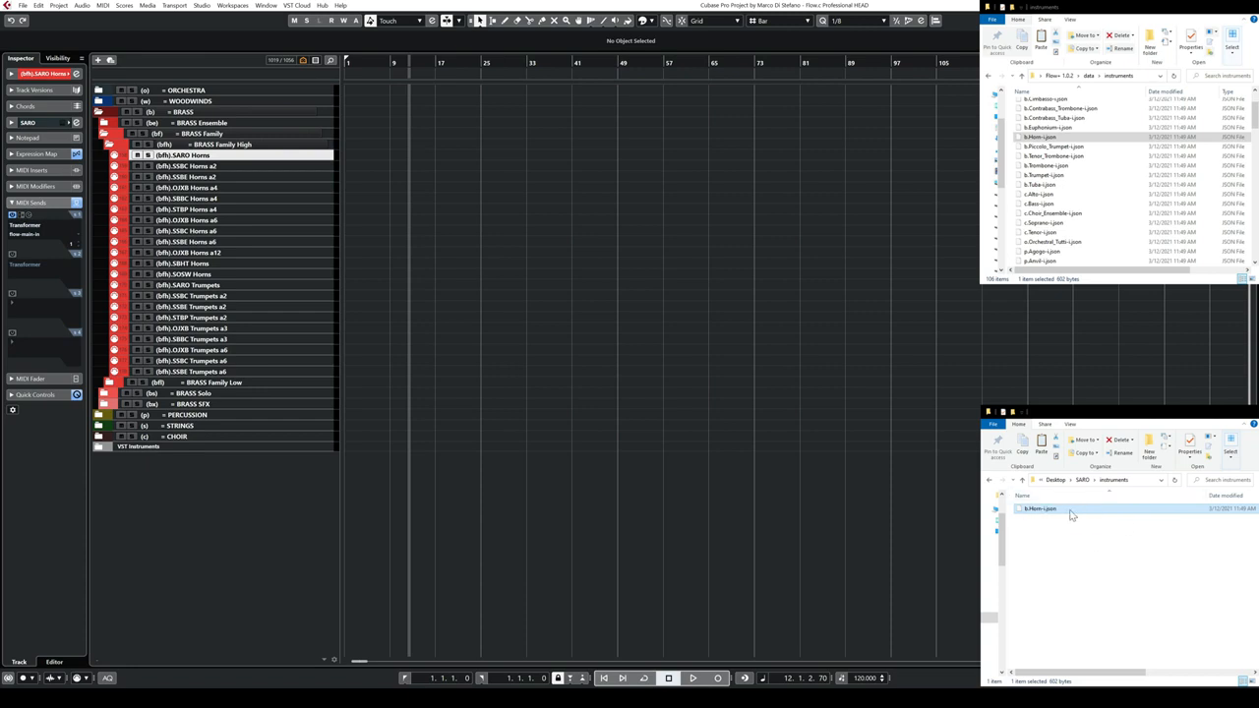
# Copy SAL5-l.json from the Flow+ data libraries folder into the SARO libraries folder.
pyautogui.click(1084, 481)
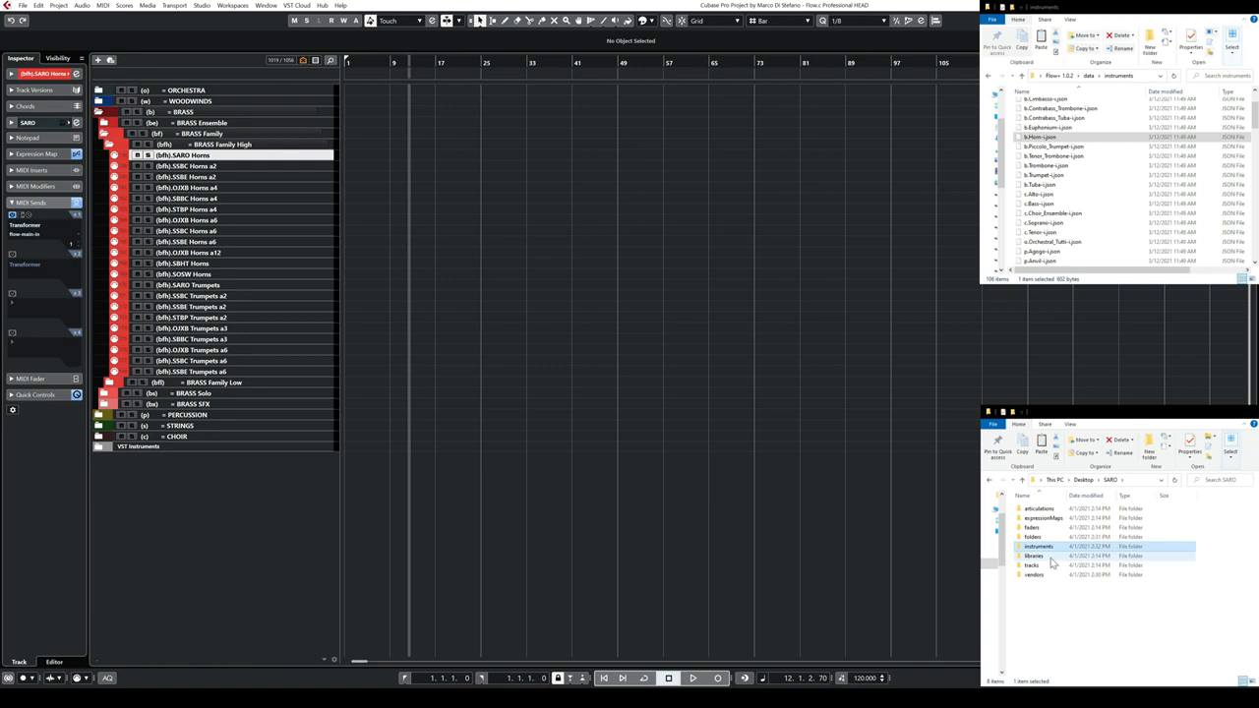
pyautogui.doubleClick(1050, 557)
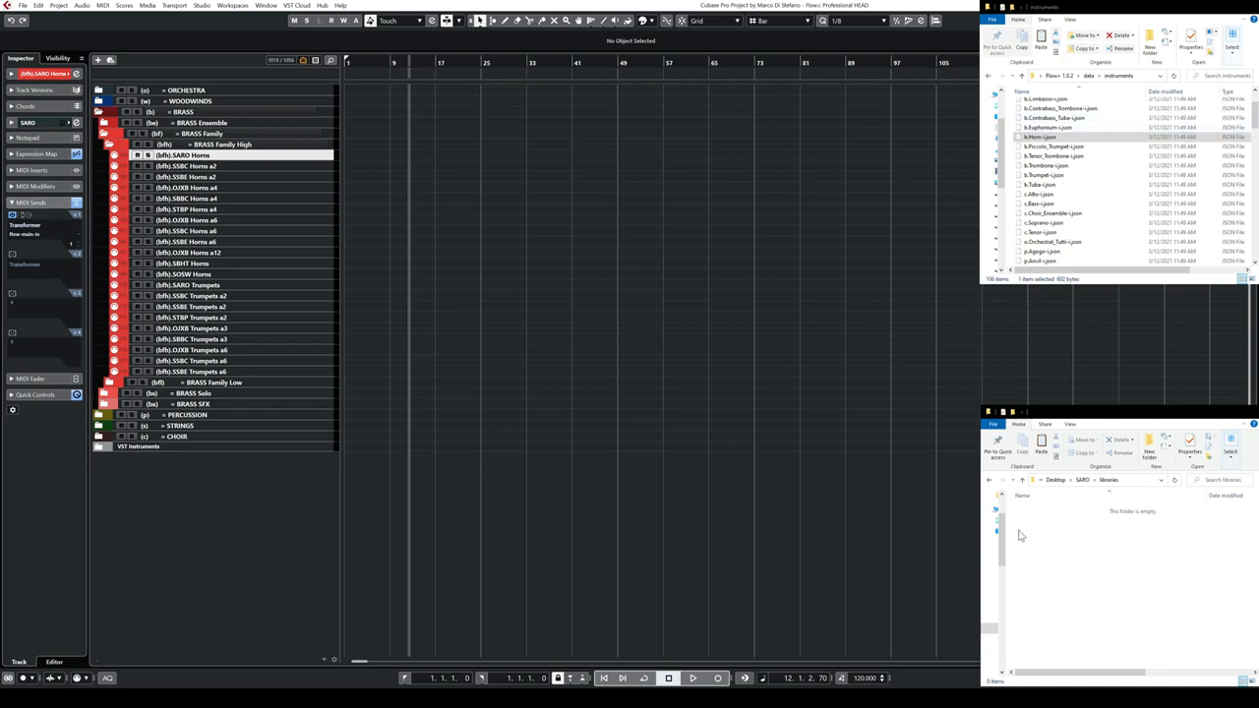
pyautogui.click(1089, 76)
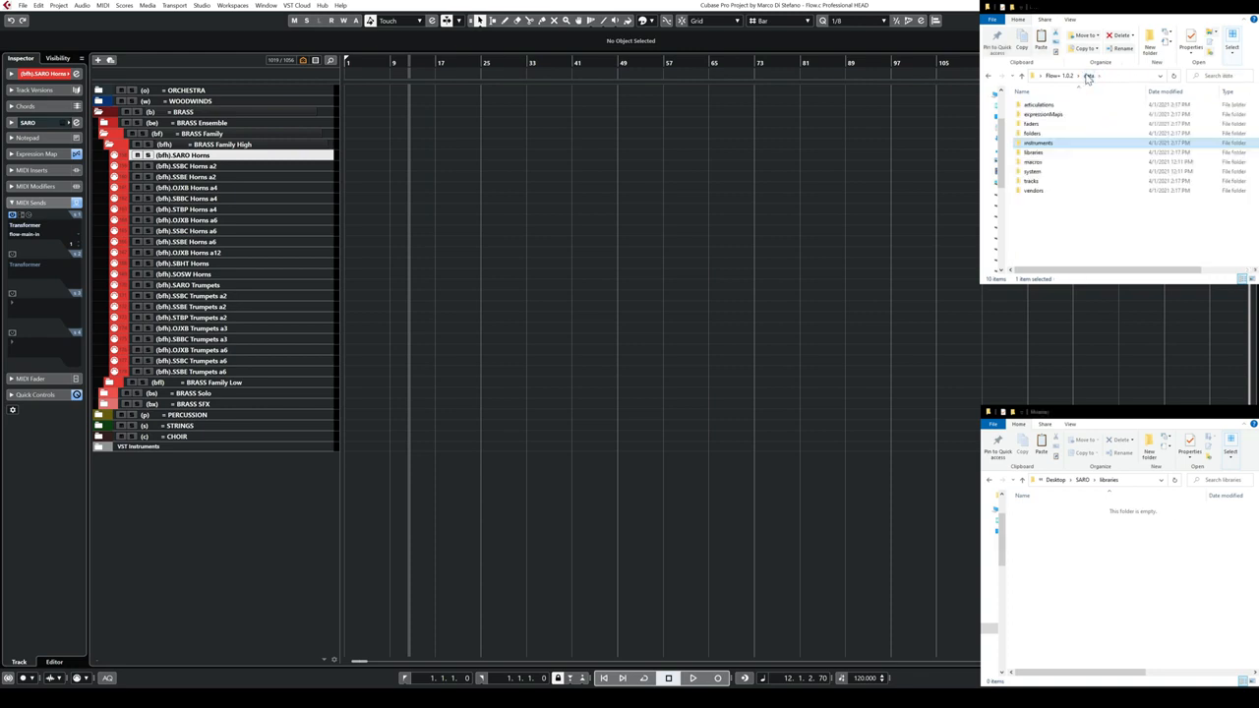
pyautogui.doubleClick(1072, 152)
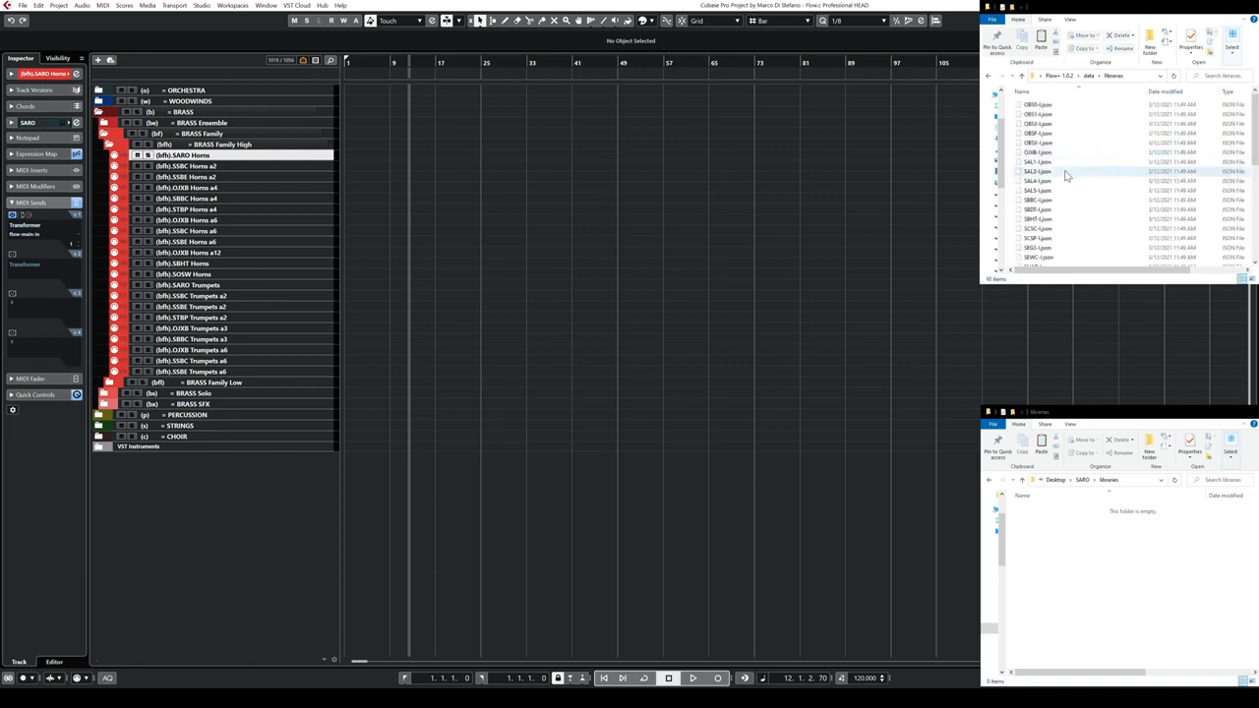
pyautogui.click(1039, 192)
pyautogui.hotkey('ctrl', 'c')
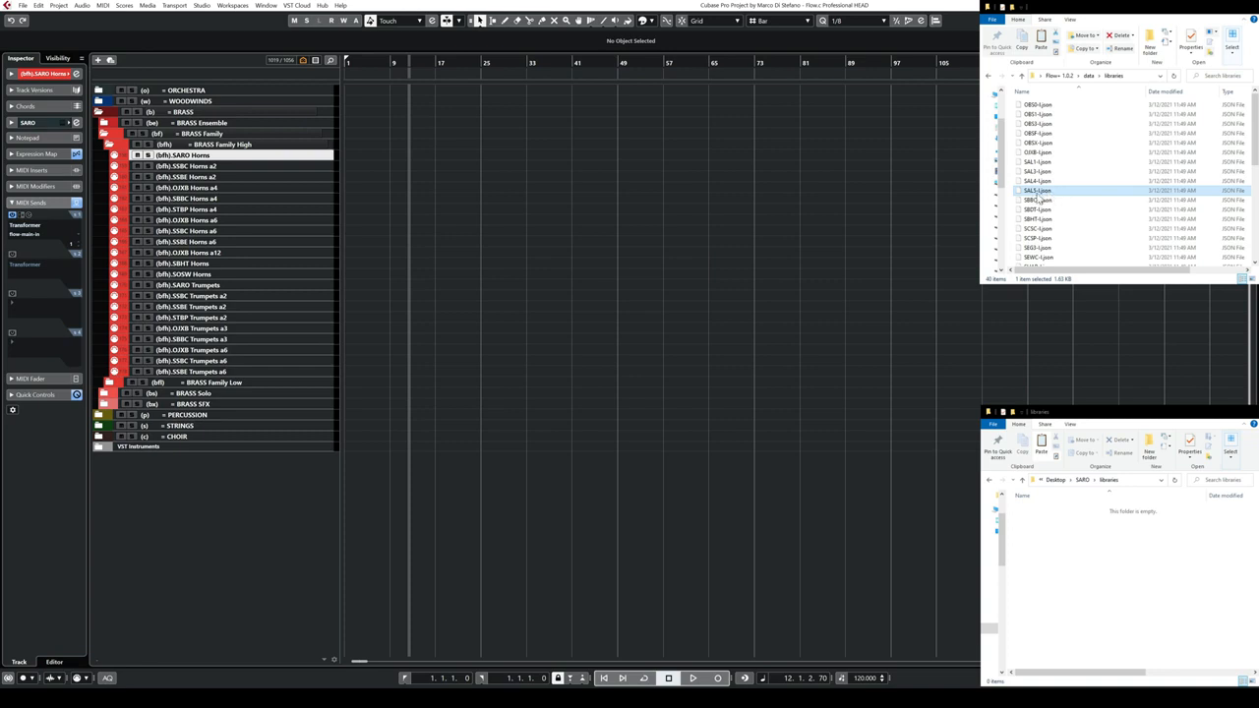
pyautogui.click(1061, 554)
pyautogui.hotkey('ctrl', 'v')
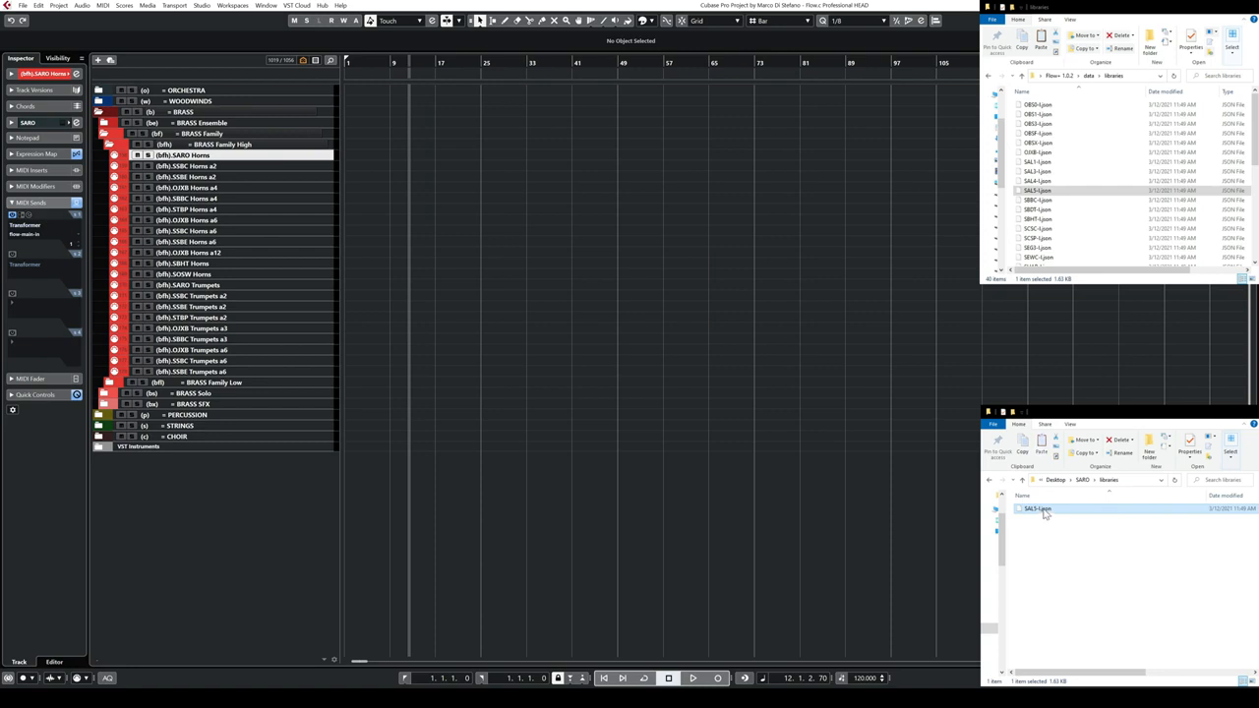
# Open the copied SAL5-l.json in NetBeans, close it with its changes saved, and rename the file as SARO-l.json.
pyautogui.click(1041, 525)
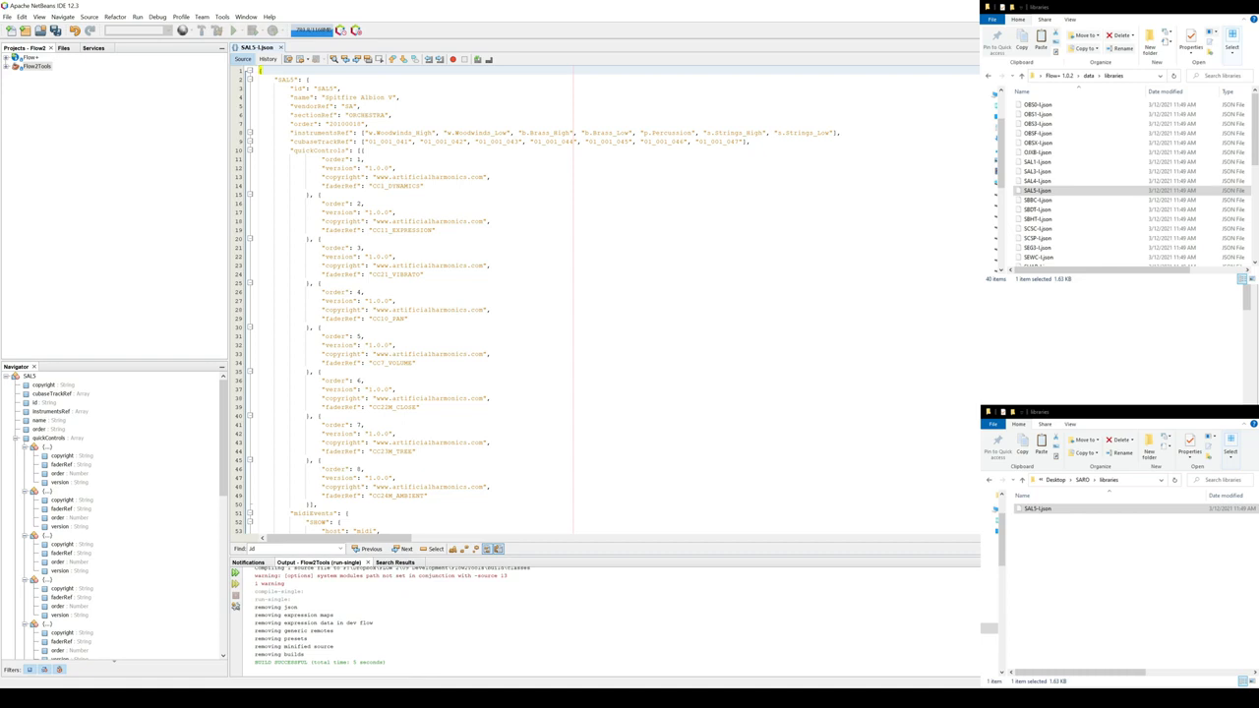
pyautogui.click(281, 47)
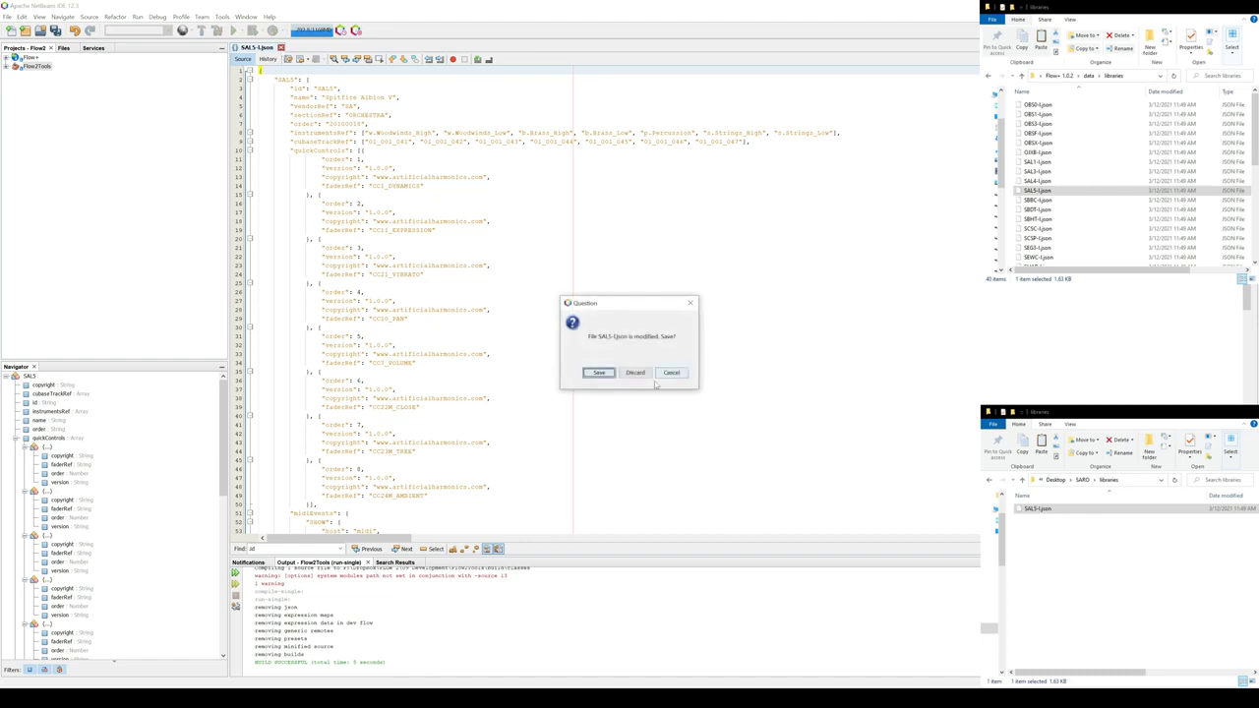
pyautogui.click(597, 373)
pyautogui.click(1102, 510)
pyautogui.press('F2')
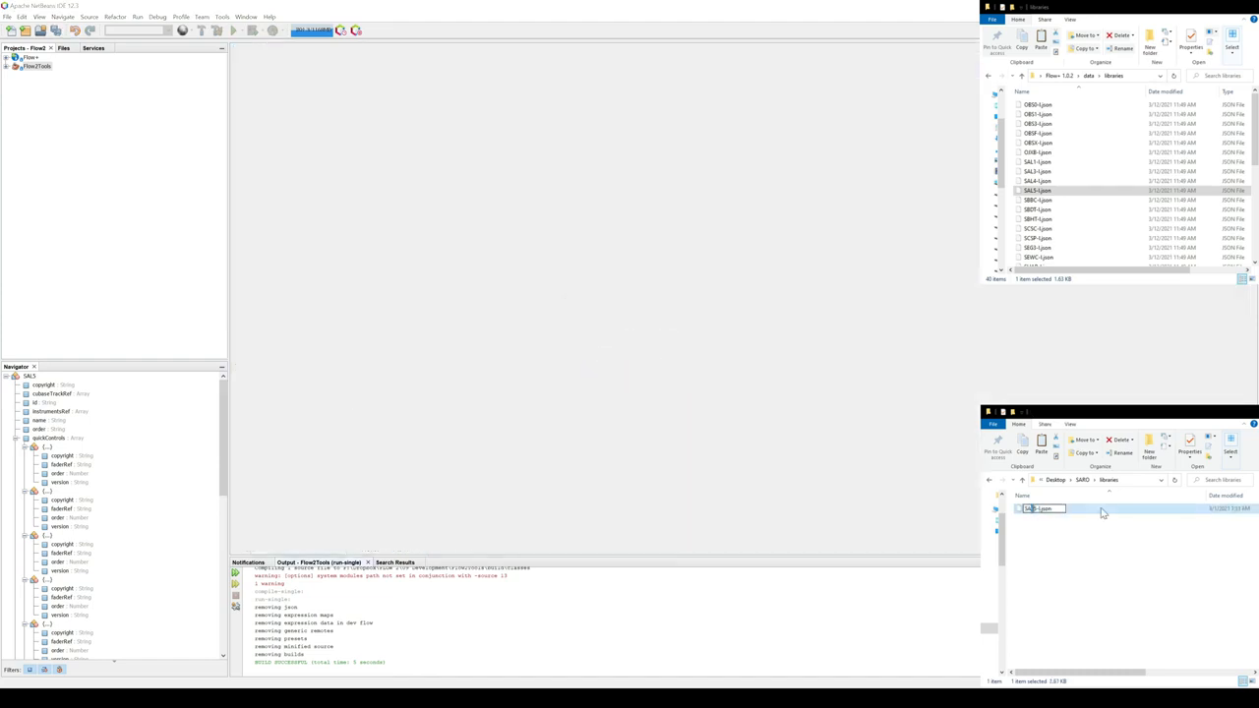
pyautogui.write('RO')
pyautogui.press('Return')
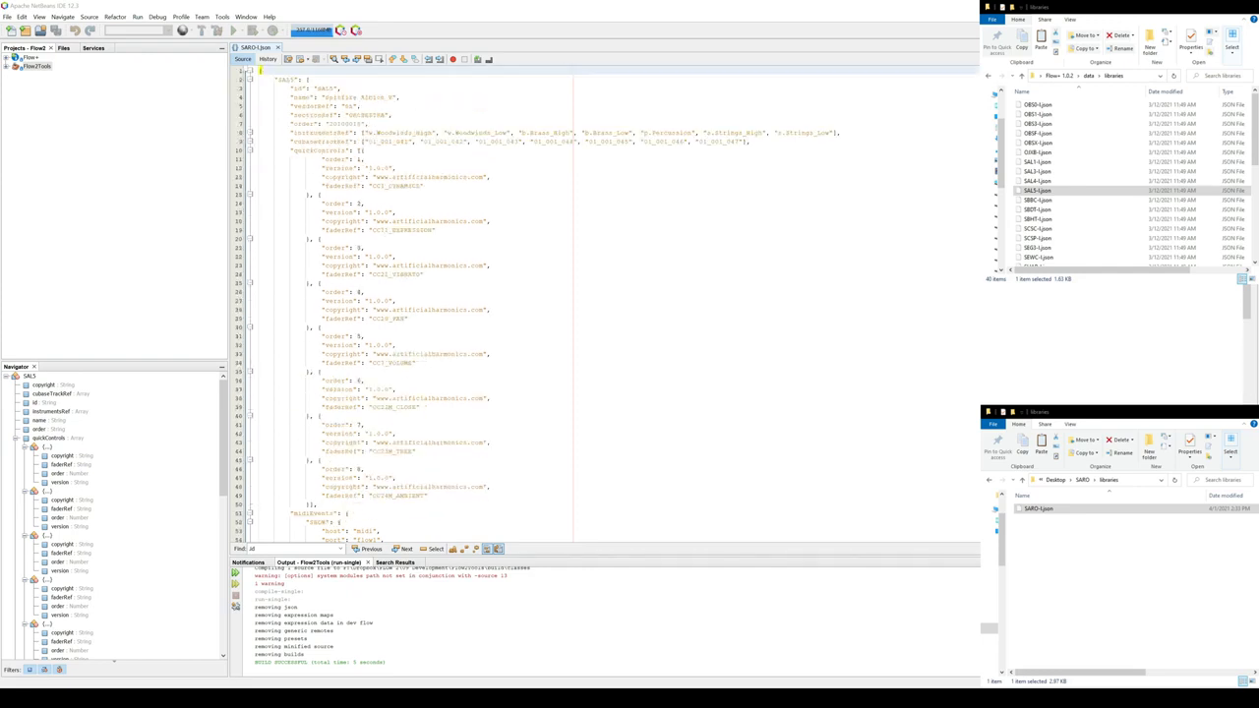
# In SARO-l.json in NetBeans, set both the top-level library key and the id value to SARO.
pyautogui.click(285, 79)
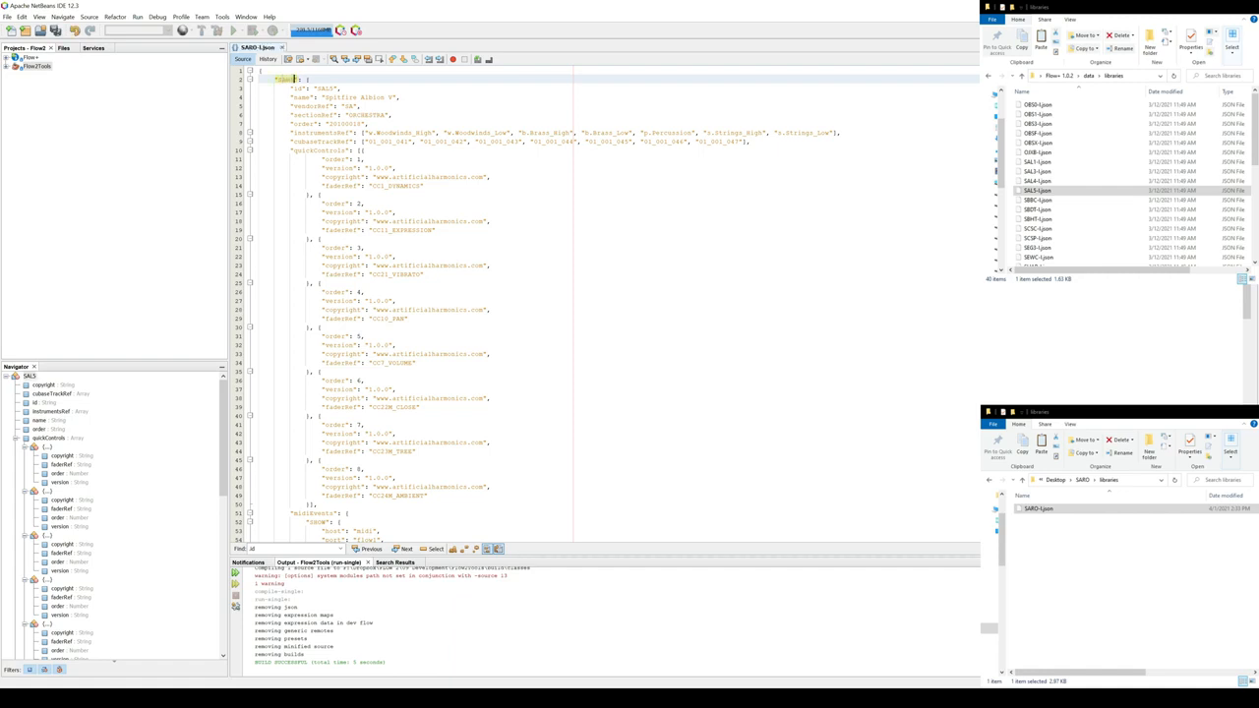
pyautogui.click(298, 87)
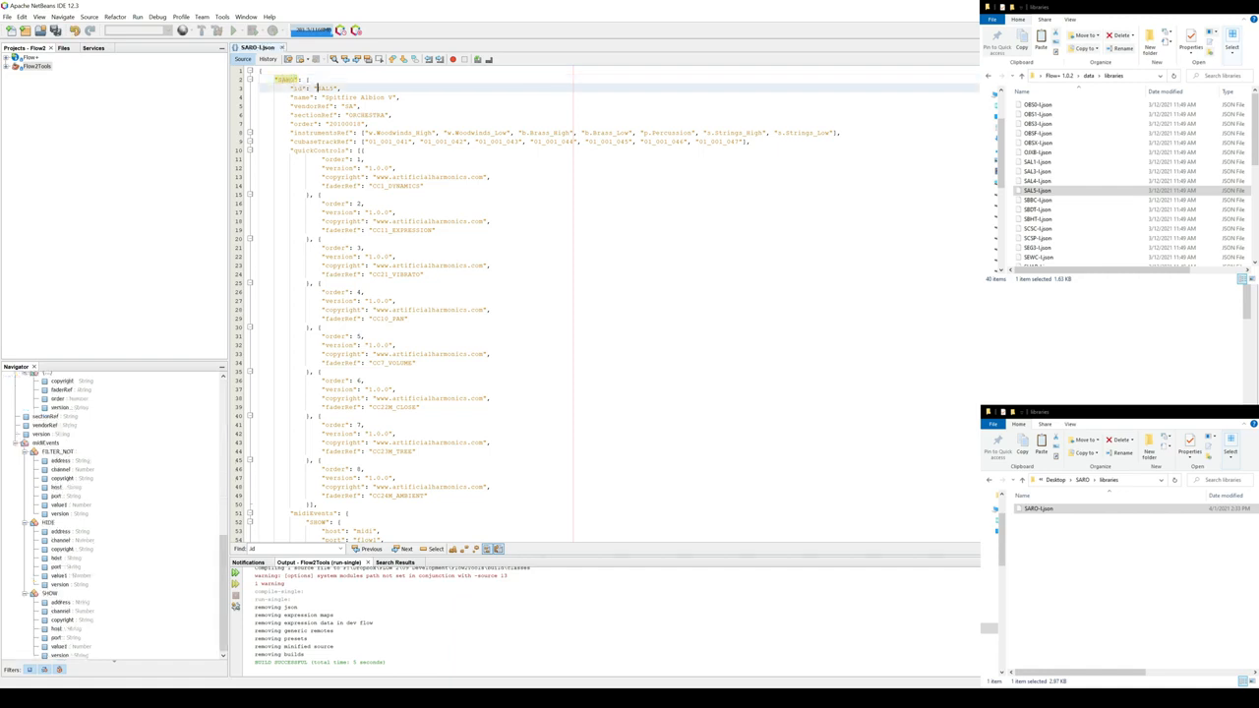
pyautogui.moveTo(318, 88); pyautogui.dragTo(335, 87)
pyautogui.write('SARO')
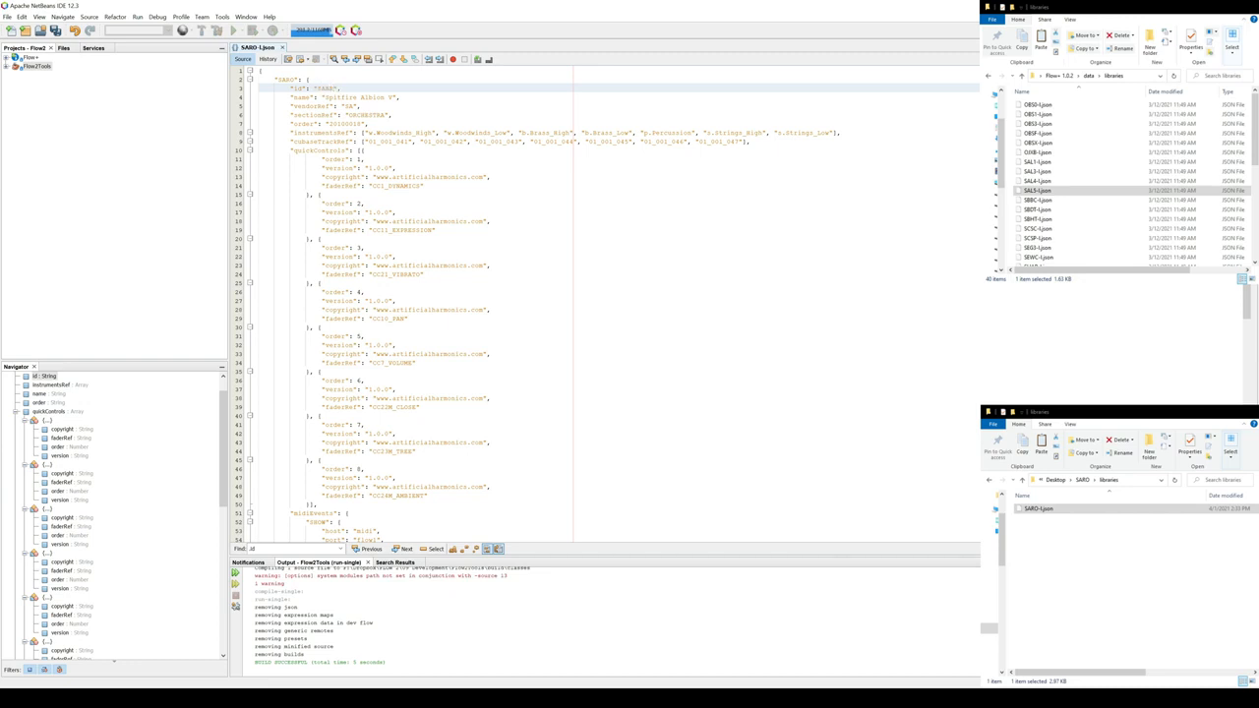
# Set the library's name value to "Spitfire Abbey Road One" in SARO-l.json.
pyautogui.click(326, 97)
pyautogui.moveTo(325, 97); pyautogui.dragTo(394, 97)
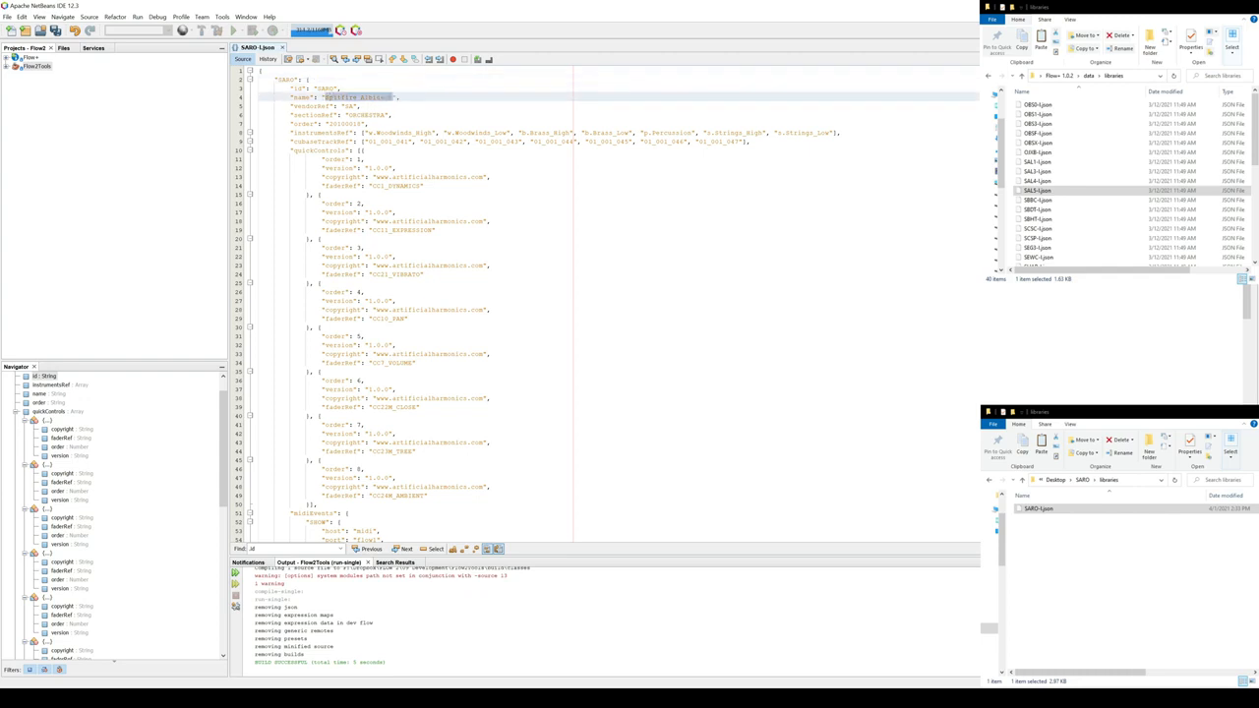
pyautogui.write('S')
pyautogui.write('pitfire Abbey ')
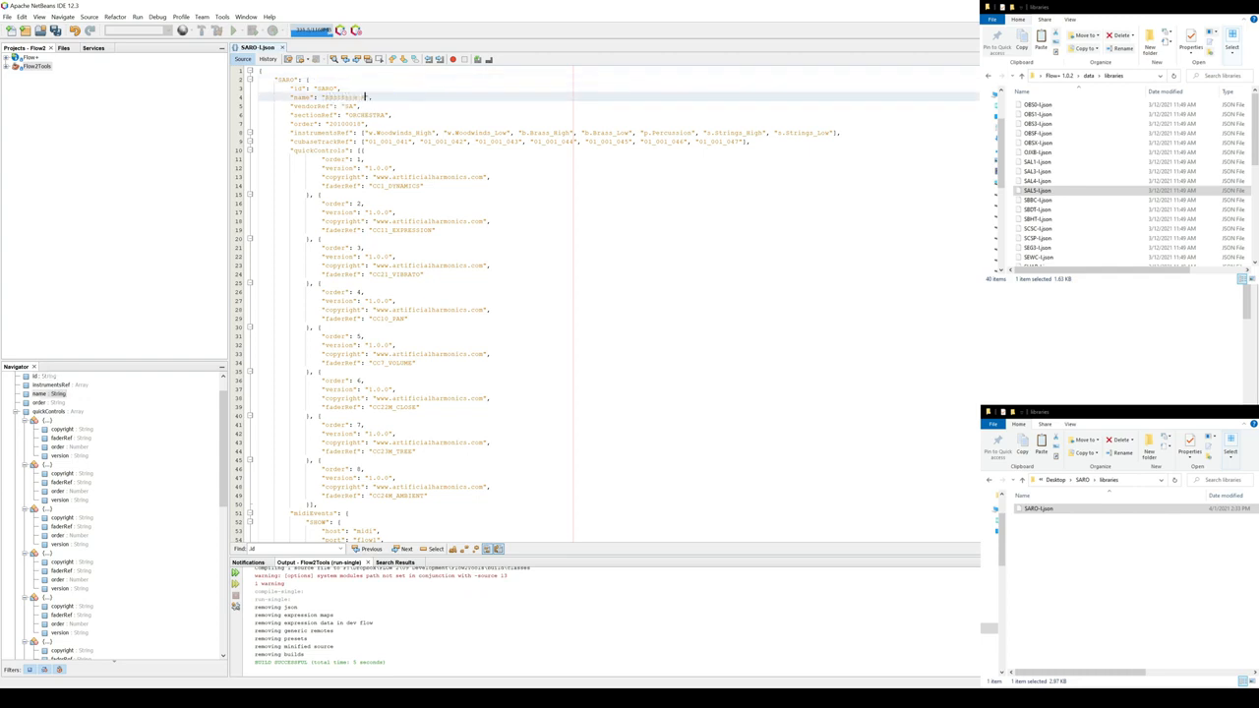
pyautogui.write('Road St')
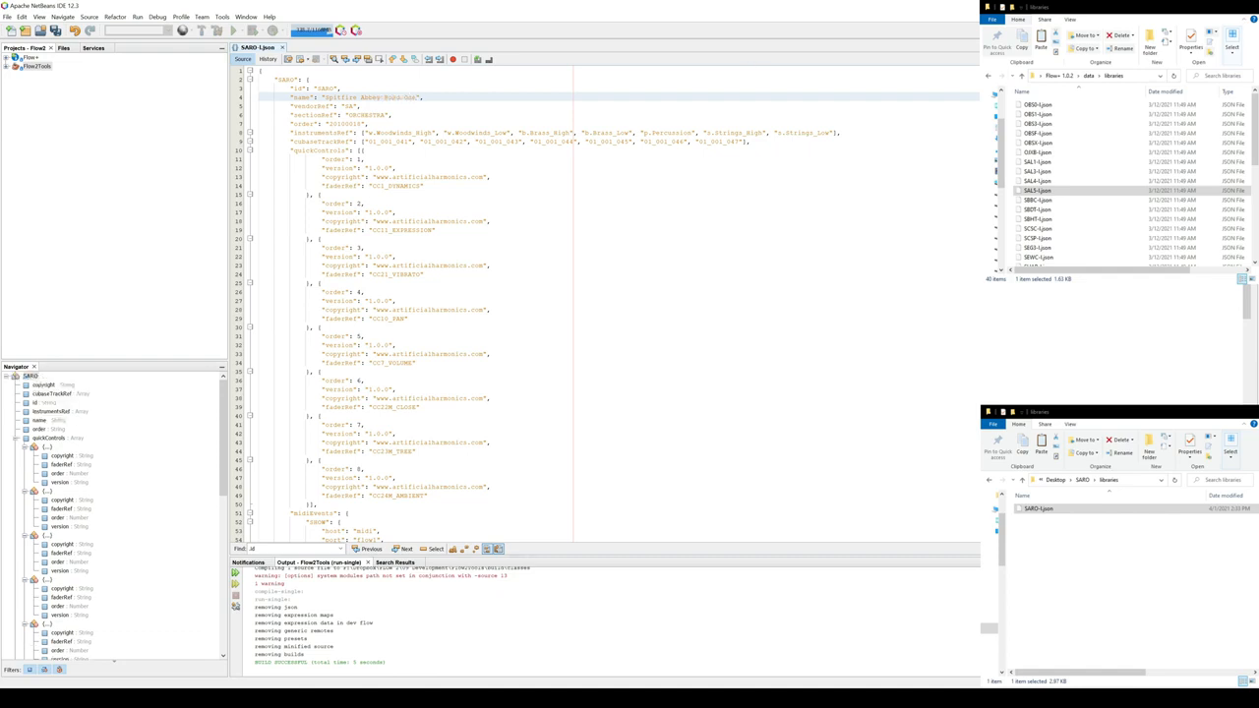
# Review the name, vendorRef and sectionRef entries of SARO-l.json, focusing on the vendorRef key and value.
pyautogui.moveTo(417, 97); pyautogui.dragTo(293, 98)
pyautogui.click(313, 100)
pyautogui.press('Down')
pyautogui.press('Down')
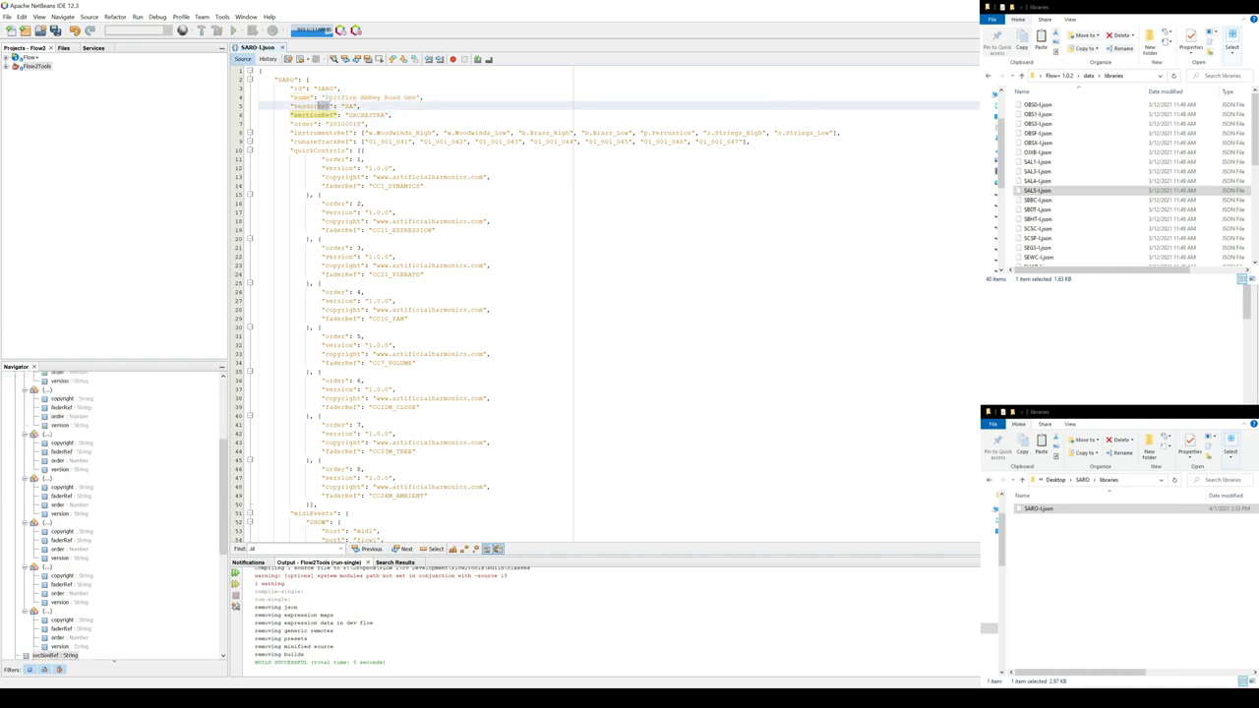
pyautogui.click(328, 105)
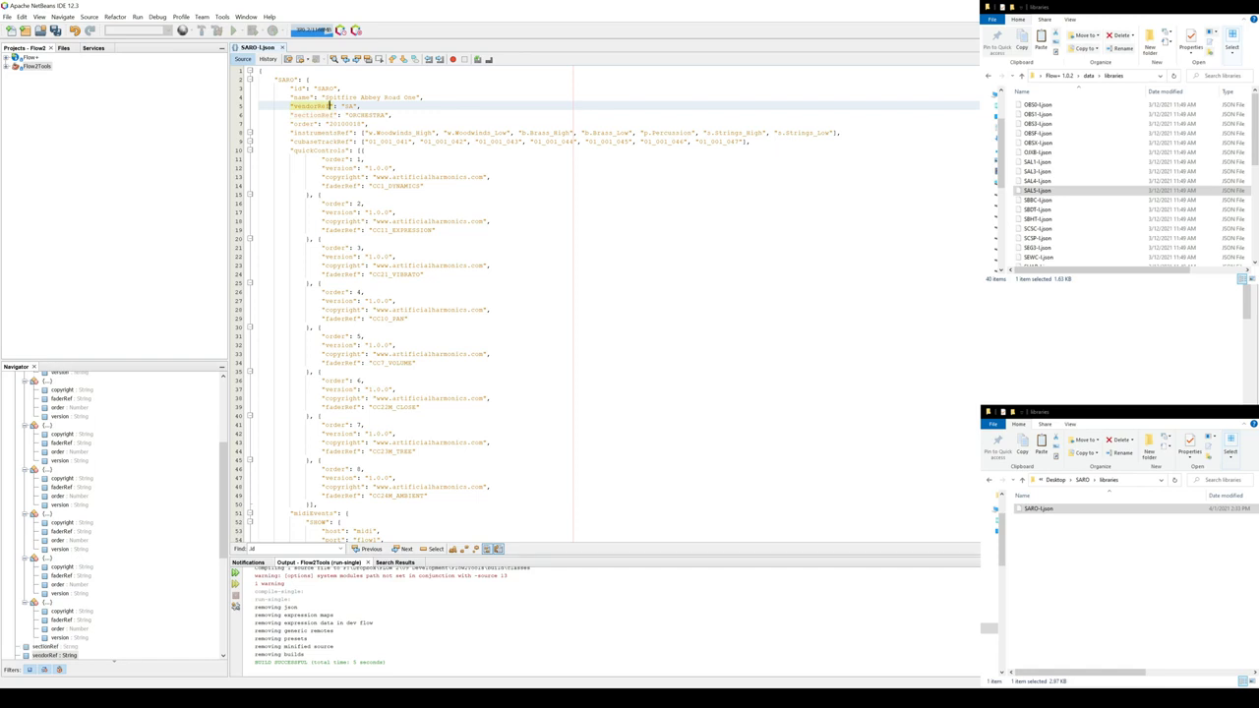
pyautogui.click(366, 123)
pyautogui.click(308, 105)
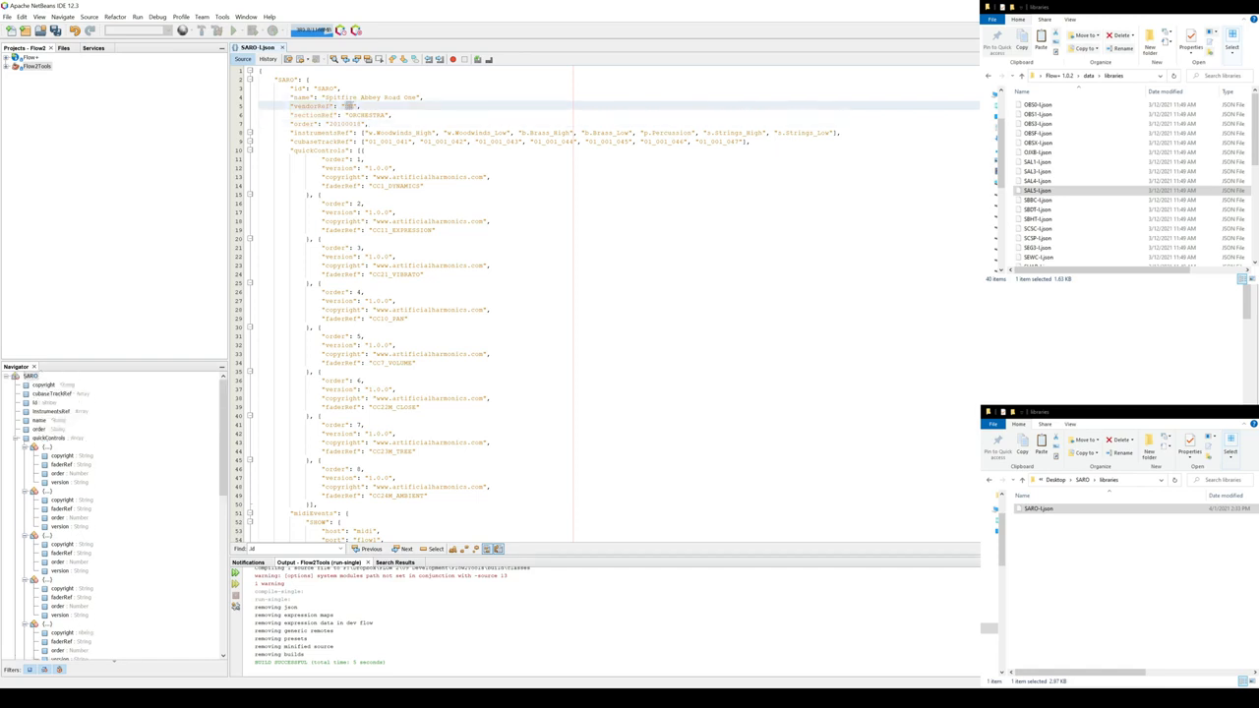
pyautogui.moveTo(291, 105); pyautogui.dragTo(354, 105)
pyautogui.click(361, 106)
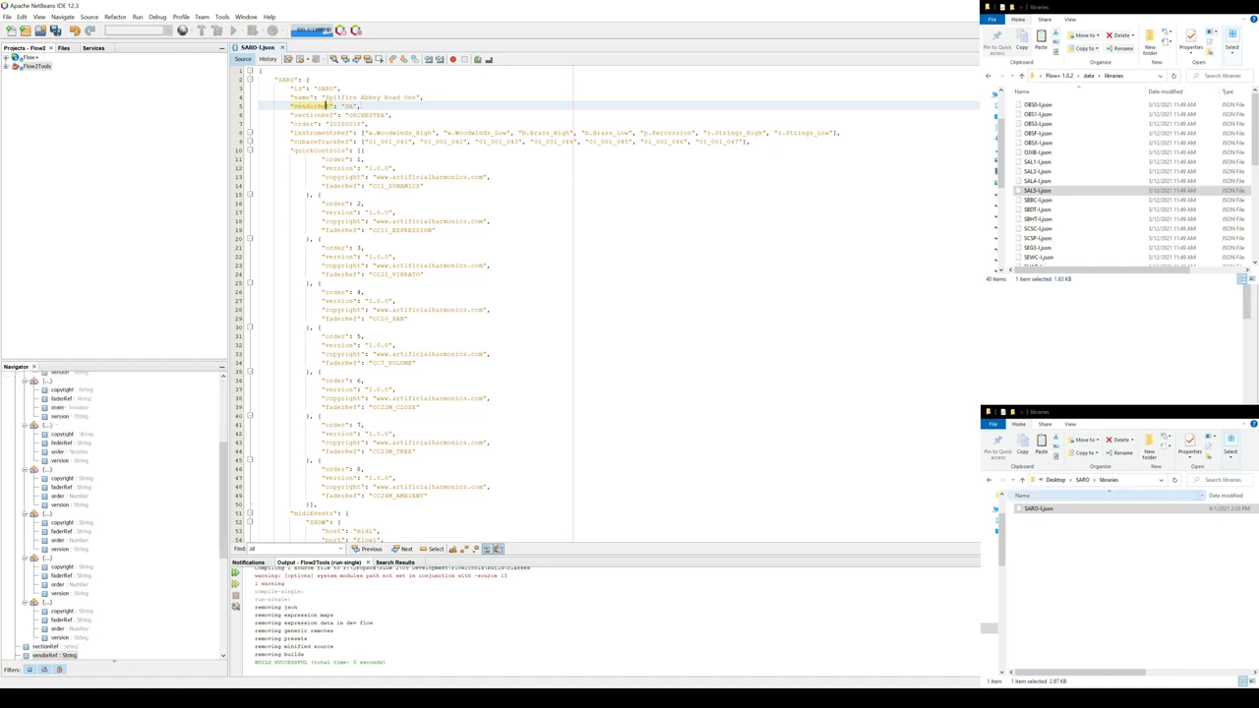
# Open Spitfire Audio-v.json from the SARO vendors folder to check the vendor reference.
pyautogui.click(1081, 482)
pyautogui.doubleClick(1040, 576)
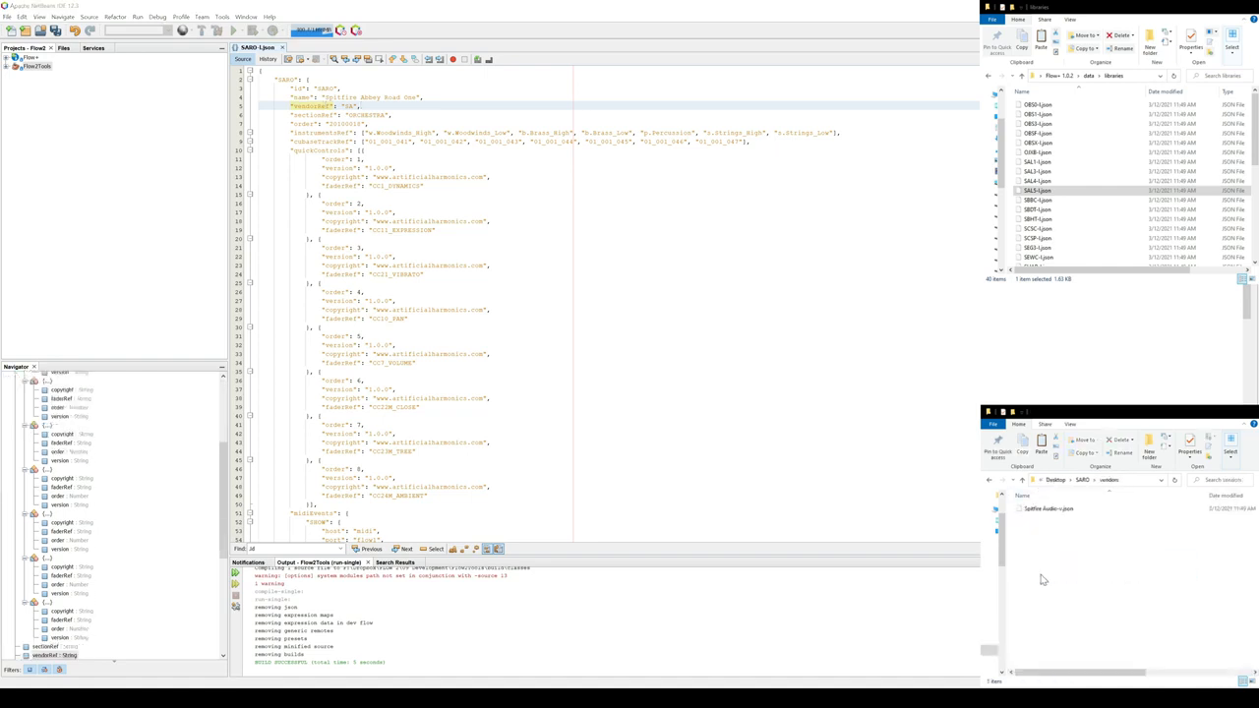
pyautogui.click(1052, 513)
pyautogui.doubleClick(1052, 515)
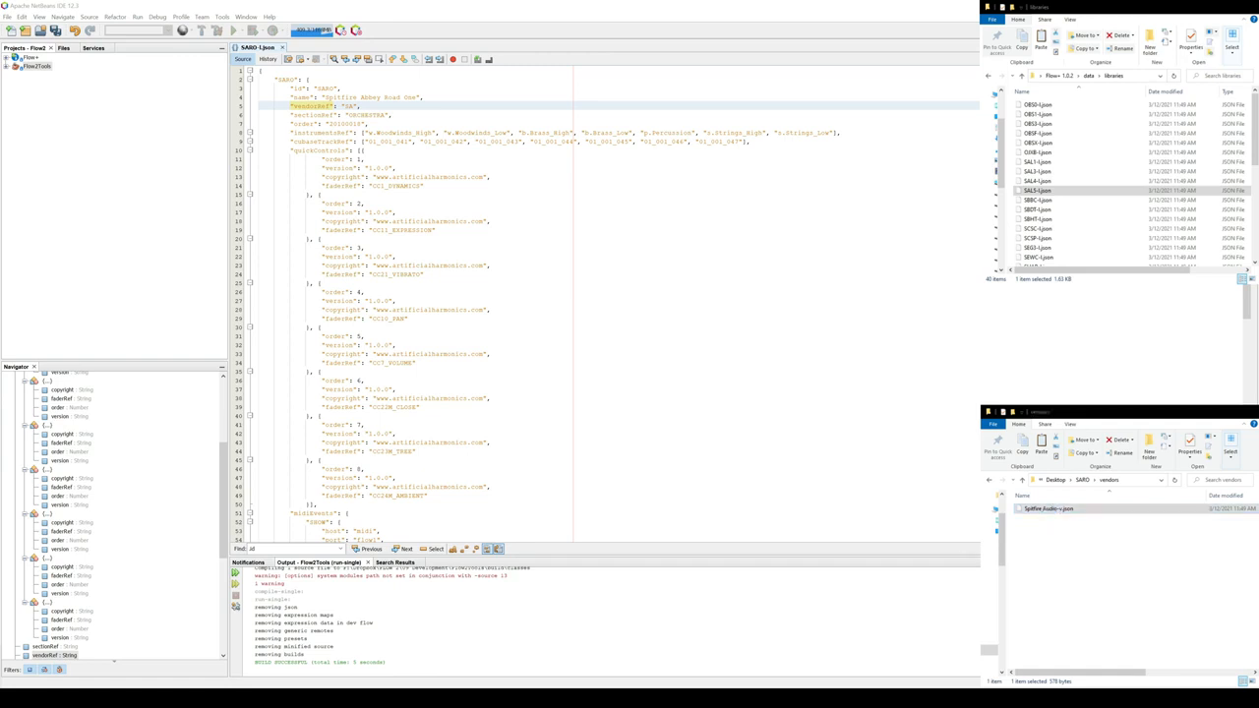
# Format Spitfire Audio-v.json, use its id SA as the vendorRef value in SARO-l.json, and save all open files.
pyautogui.rightClick(435, 184)
pyautogui.click(468, 218)
pyautogui.click(324, 105)
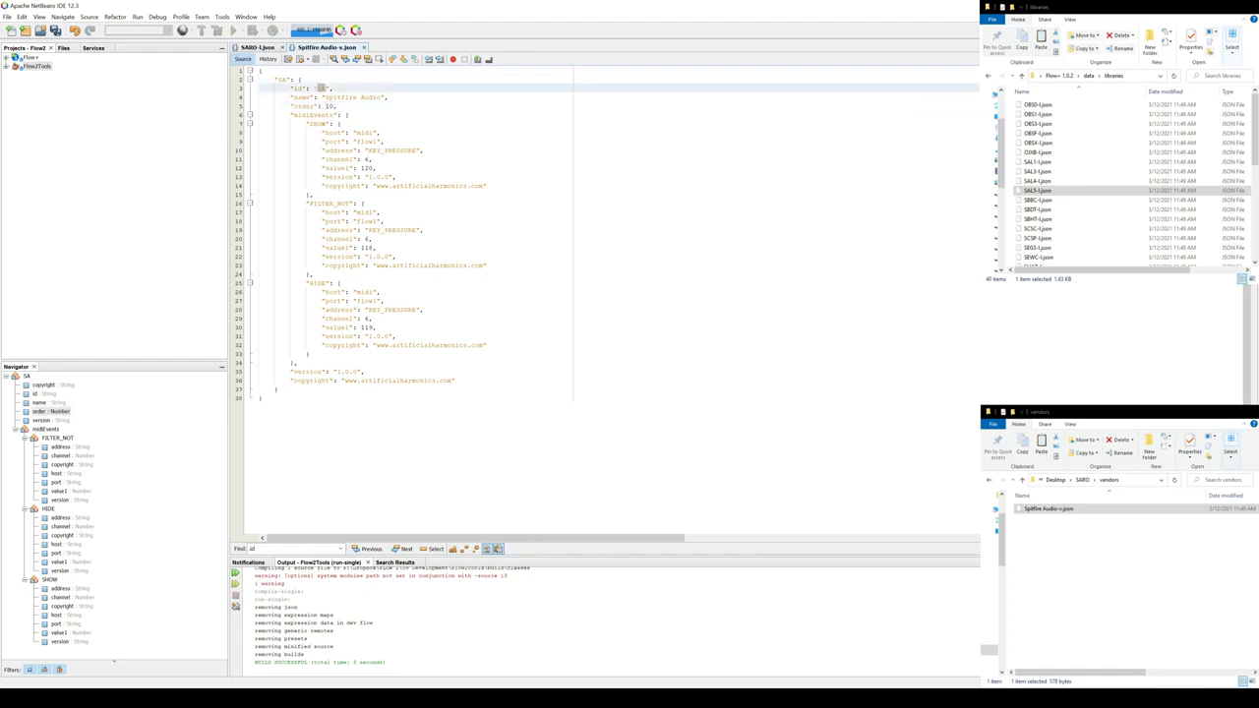
pyautogui.hotkey('ctrl', 'a')
pyautogui.hotkey('ctrl', 'v')
pyautogui.doubleClick(350, 105)
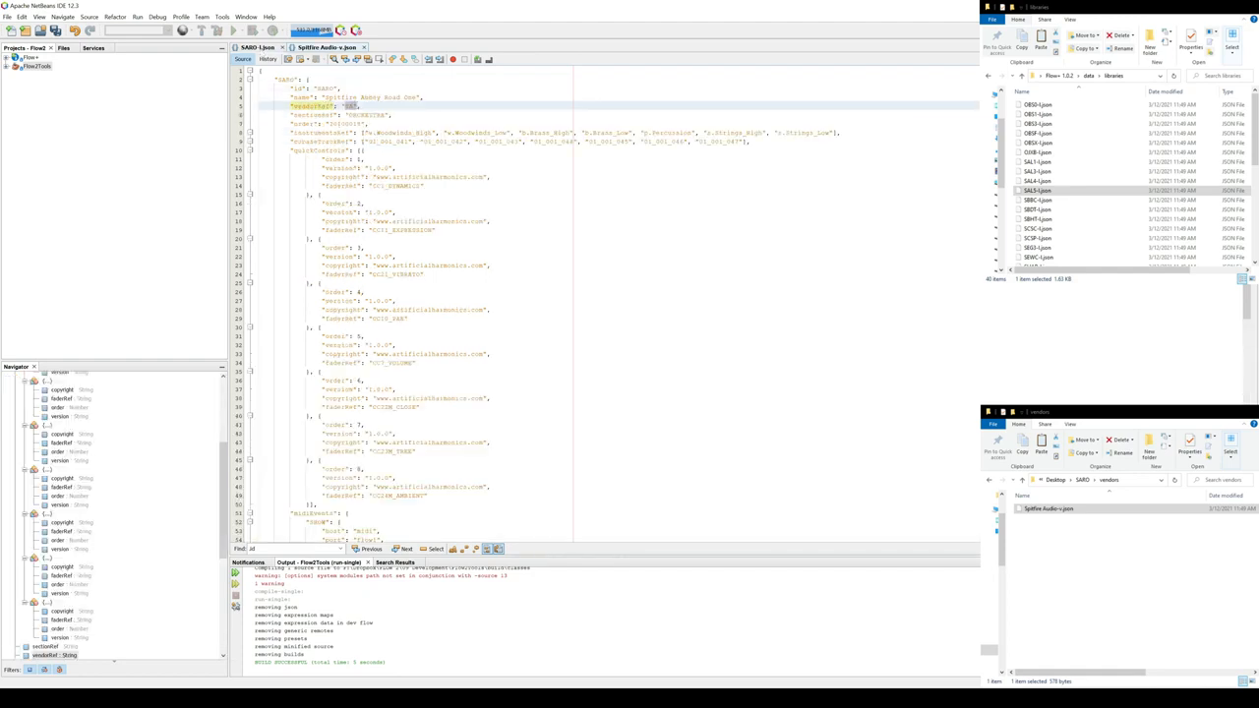
pyautogui.click(390, 115)
pyautogui.click(55, 31)
# For the sectionRef entry, open flow2-sections.json from the system folder of the Flow+ 1.0.2 data and format it.
pyautogui.click(423, 140)
pyautogui.moveTo(292, 115); pyautogui.dragTo(385, 115)
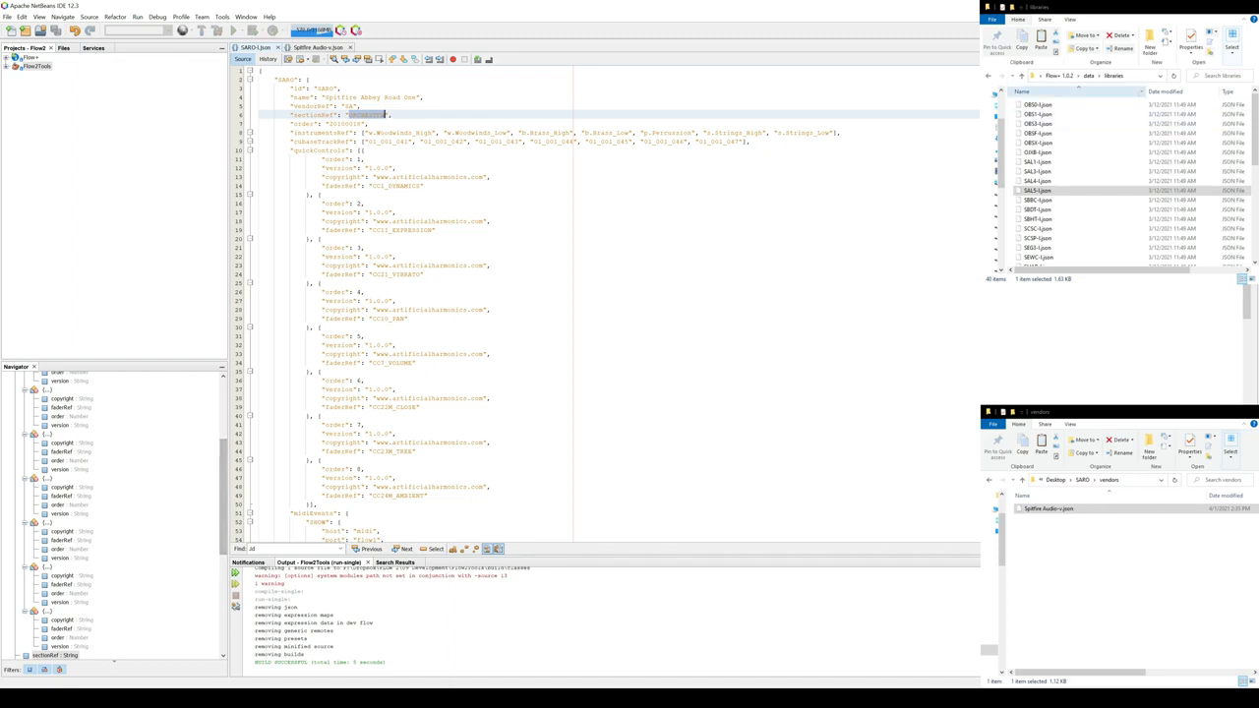
pyautogui.click(1088, 75)
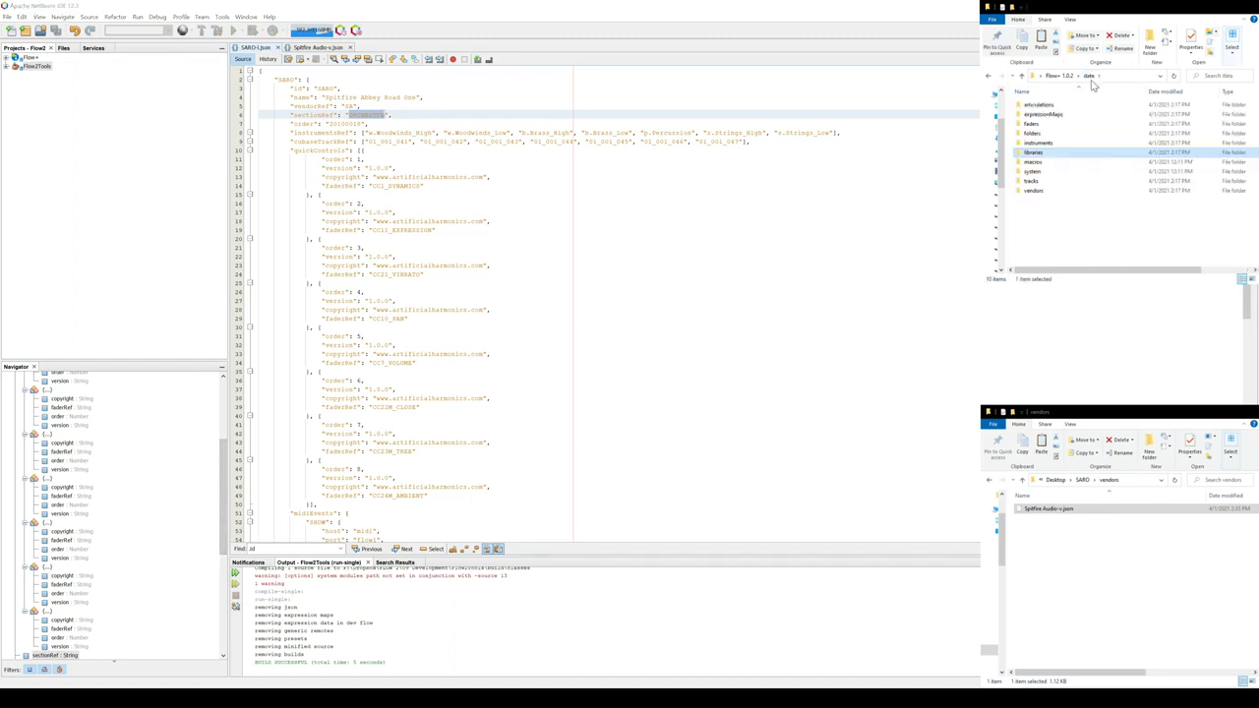
pyautogui.doubleClick(1048, 175)
pyautogui.click(1056, 116)
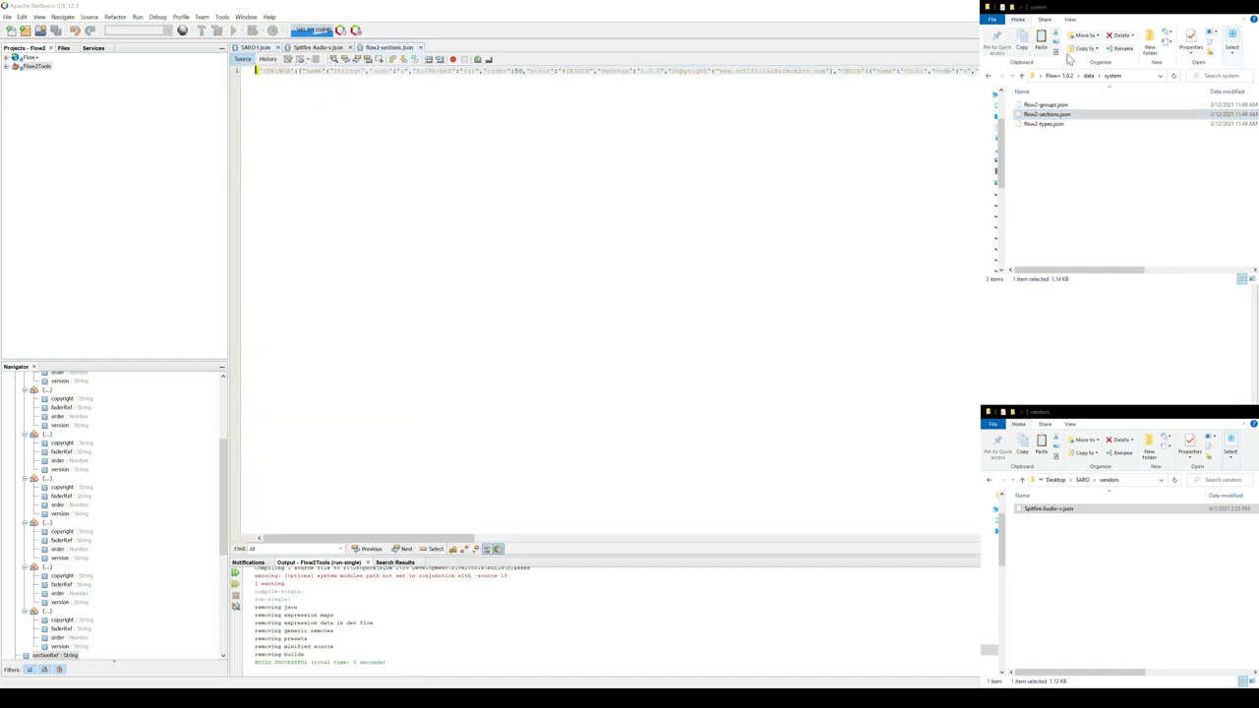
pyautogui.rightClick(349, 228)
pyautogui.click(384, 262)
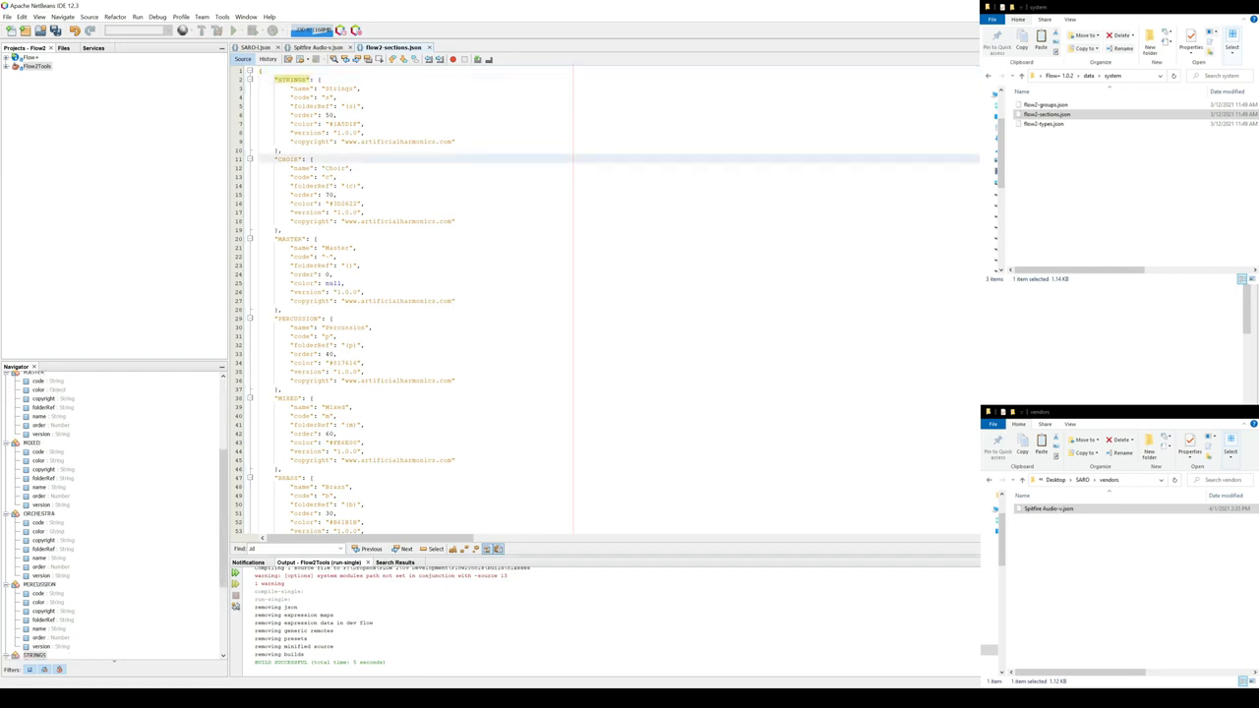
# Compare the ORCHESTRA folder in the Cubase project with the ORCHESTRA entry in flow2-sections.json, and return to SARO-l.json.
pyautogui.hotkey('alt', 'Tab')
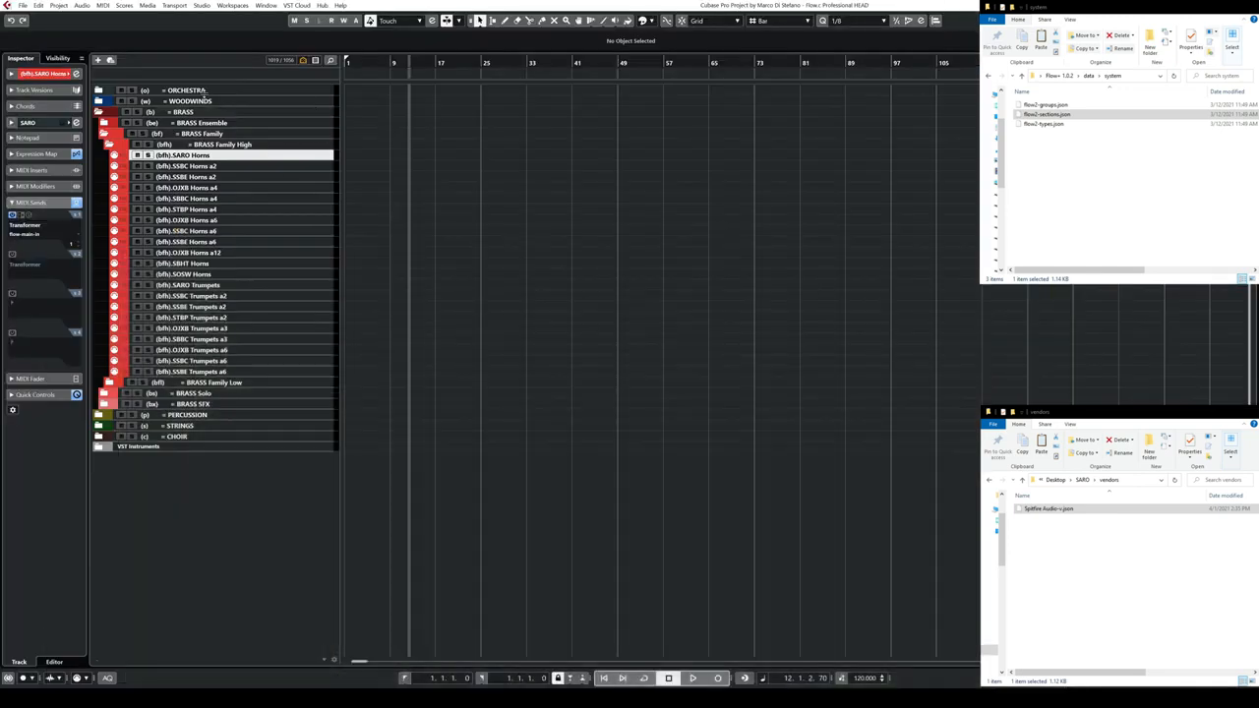
pyautogui.click(209, 90)
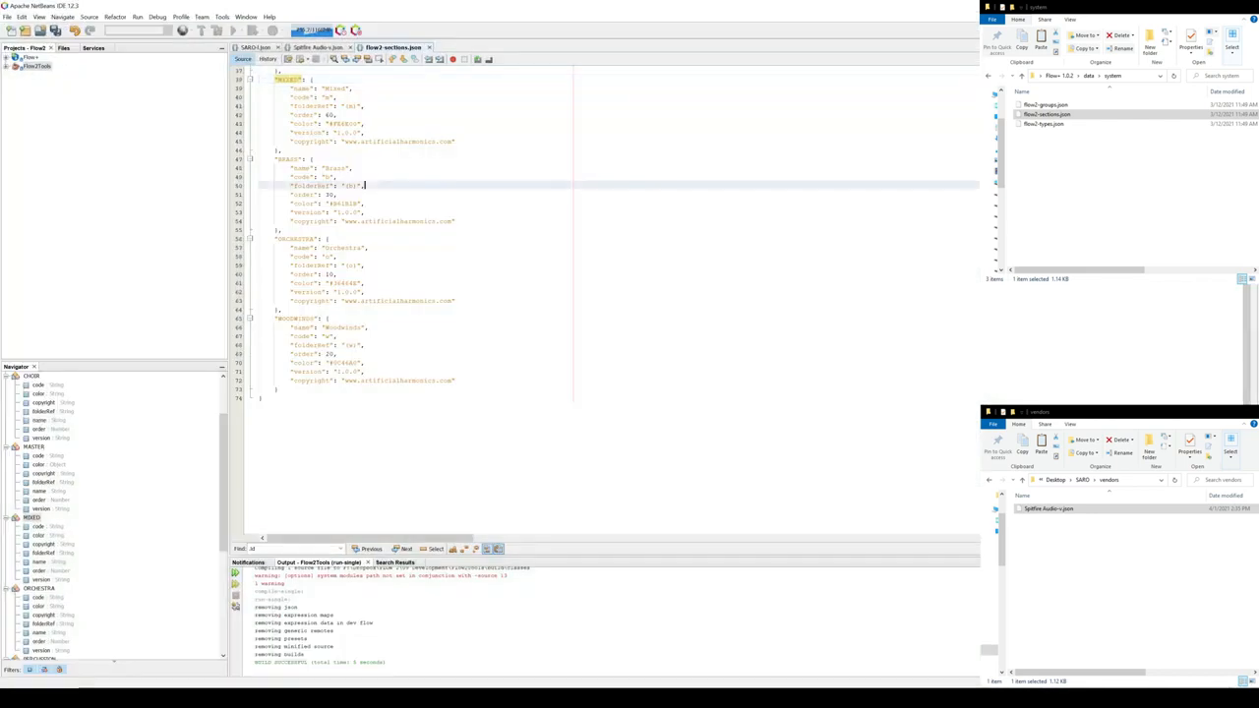
pyautogui.scroll(12, 604, 295)
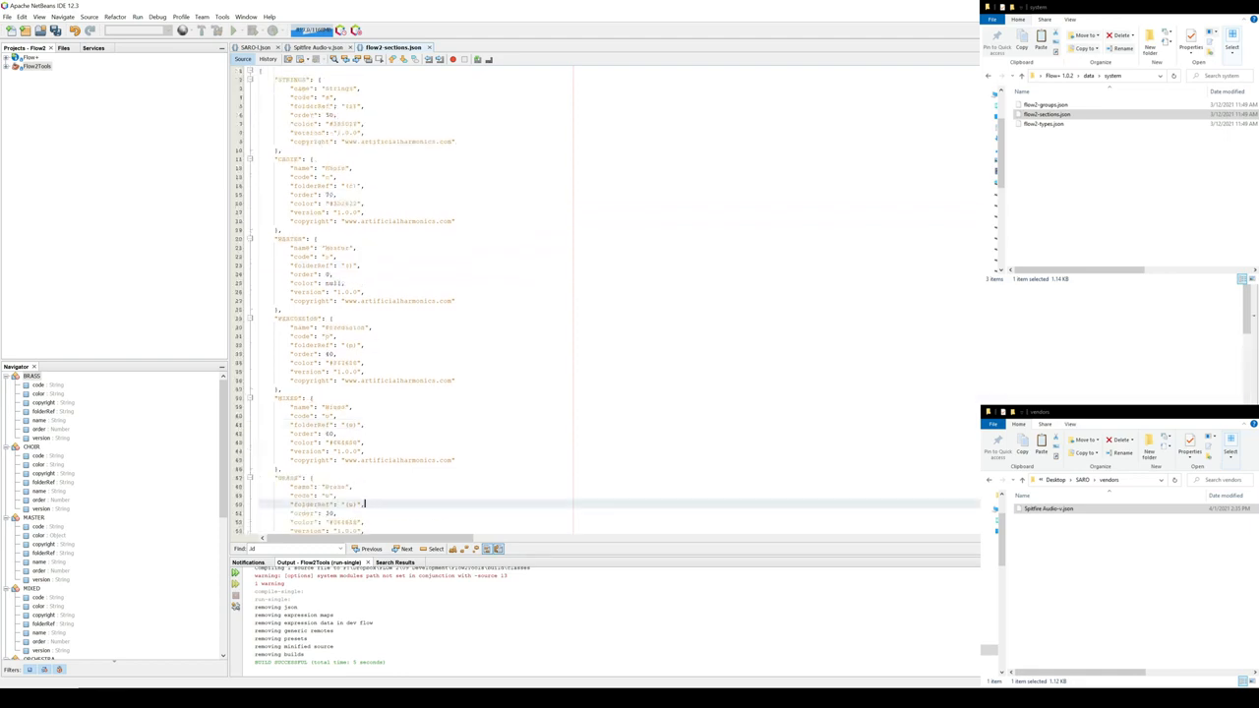
pyautogui.scroll(-6, 604, 295)
pyautogui.scroll(-7, 393, 295)
pyautogui.doubleClick(294, 239)
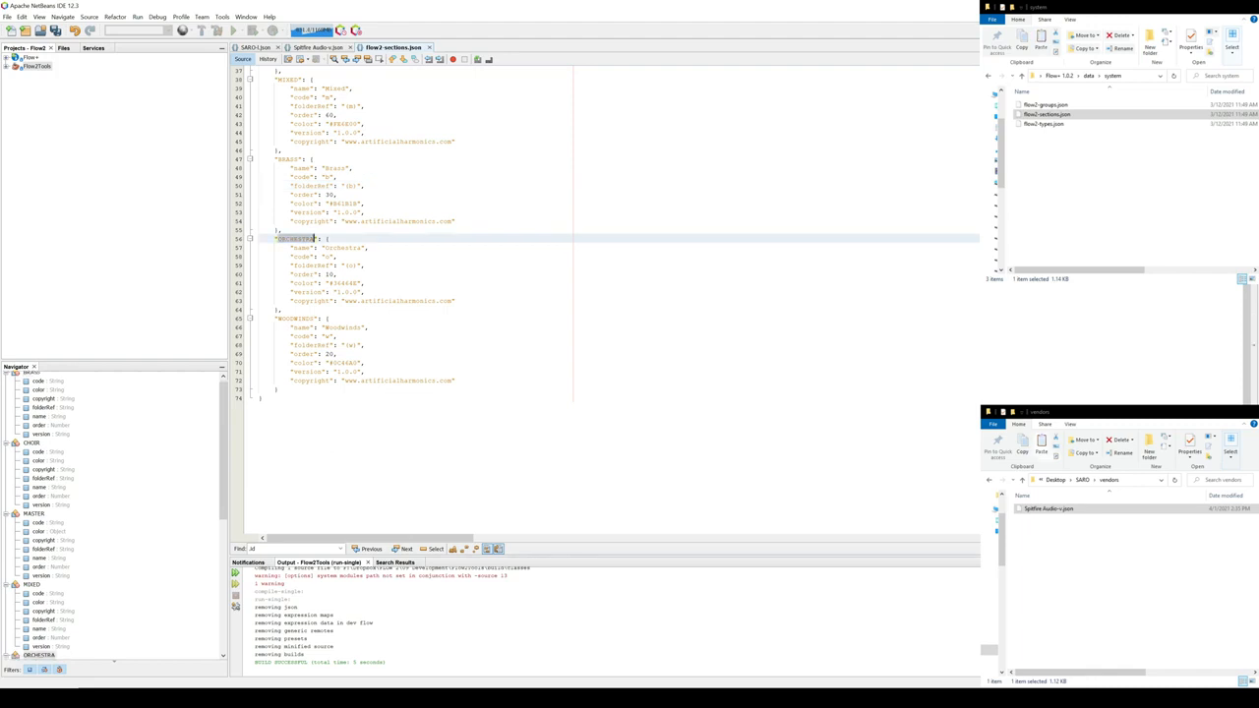
pyautogui.click(320, 47)
pyautogui.click(352, 141)
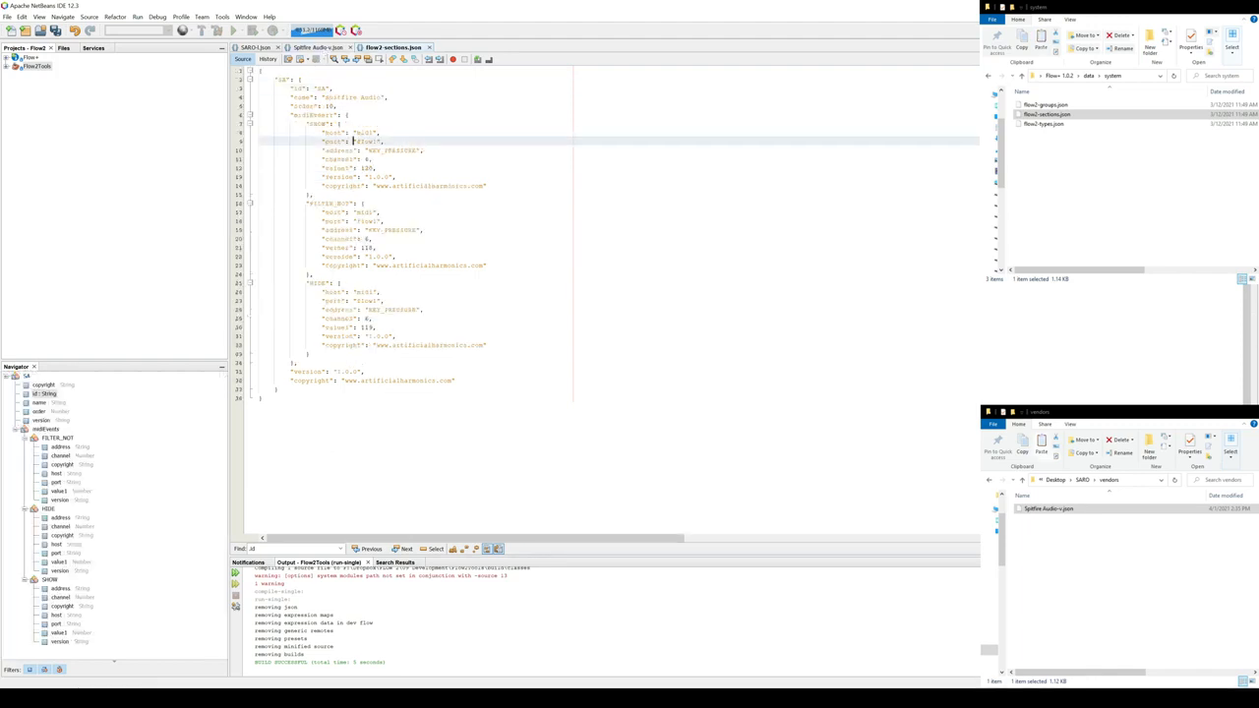
pyautogui.click(274, 49)
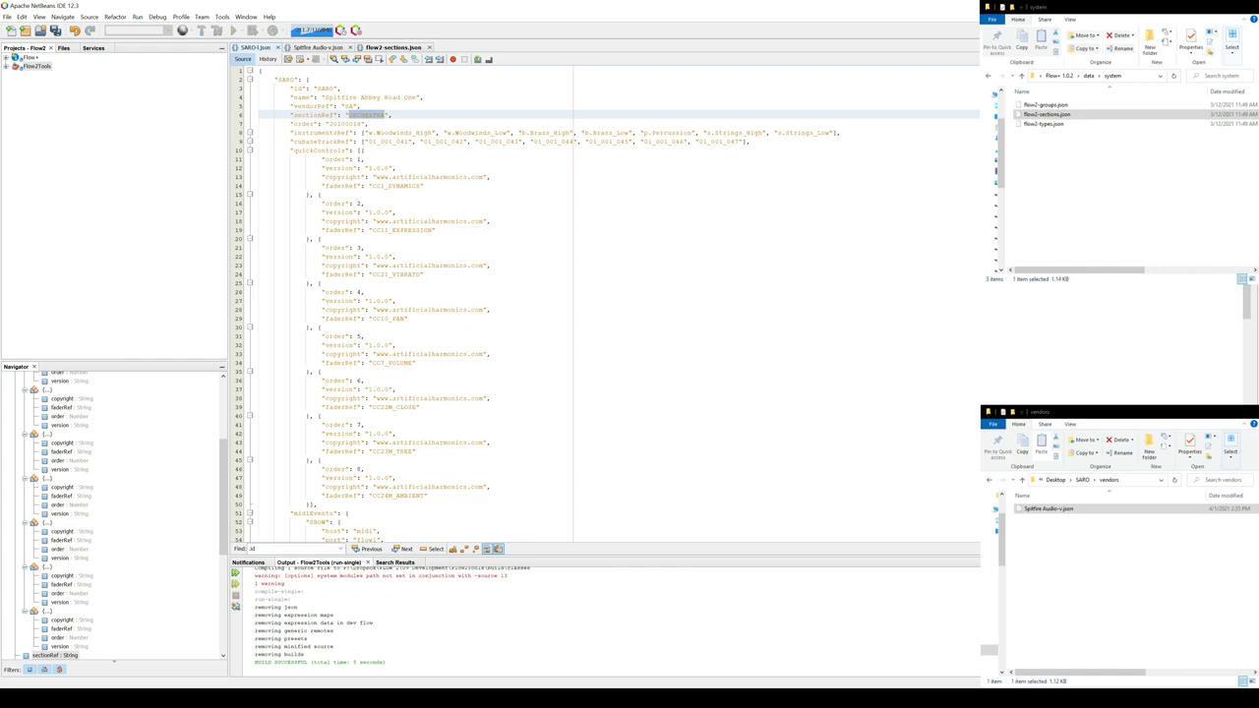
pyautogui.hotkey('ctrl', 's')
# Check the order entry of SARO-l.json against the sequence of Spitfire libraries in the Flow+ library list.
pyautogui.click(363, 124)
pyautogui.click(367, 132)
pyautogui.moveTo(360, 124); pyautogui.dragTo(330, 124)
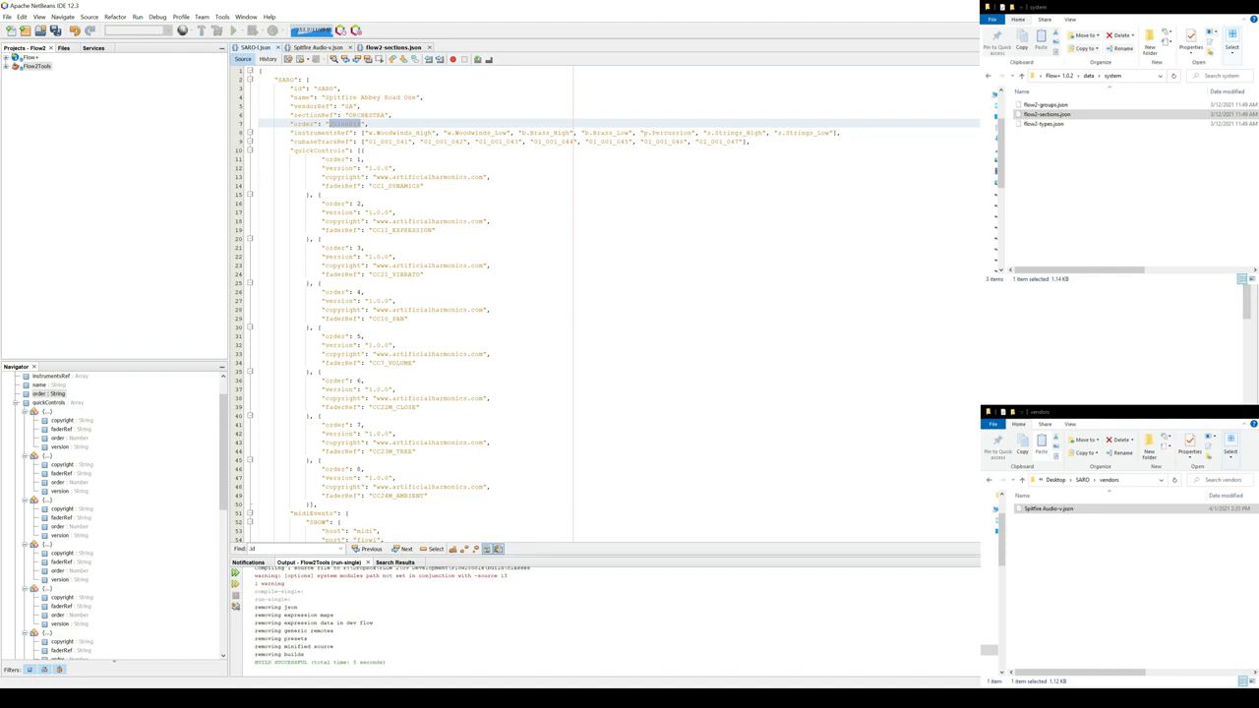
pyautogui.click(365, 168)
pyautogui.doubleClick(345, 124)
pyautogui.click(351, 649)
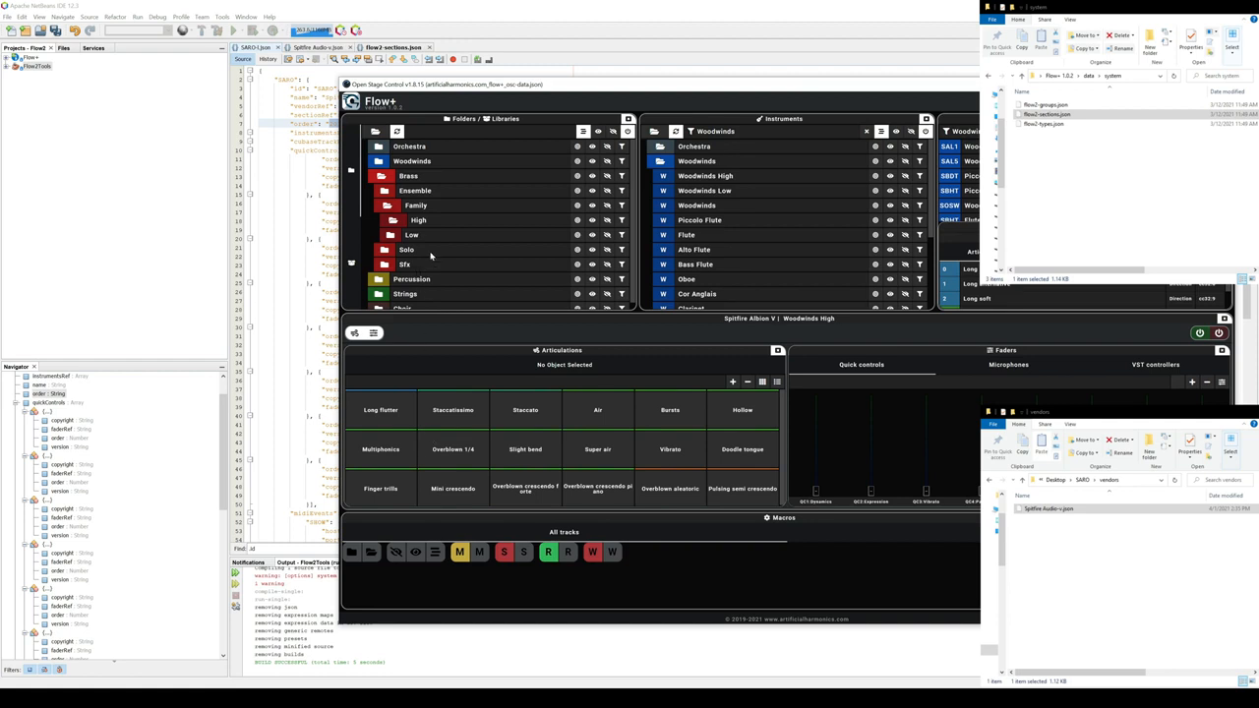
pyautogui.click(346, 281)
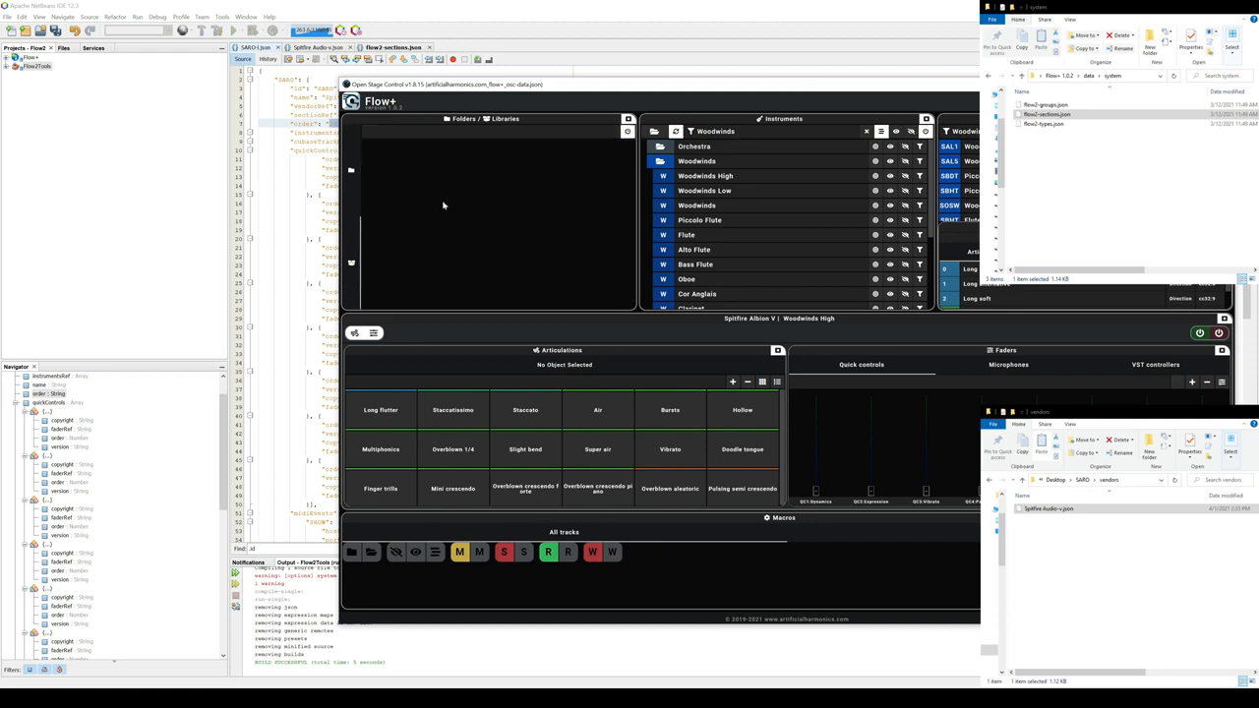
pyautogui.scroll(-5, 439, 203)
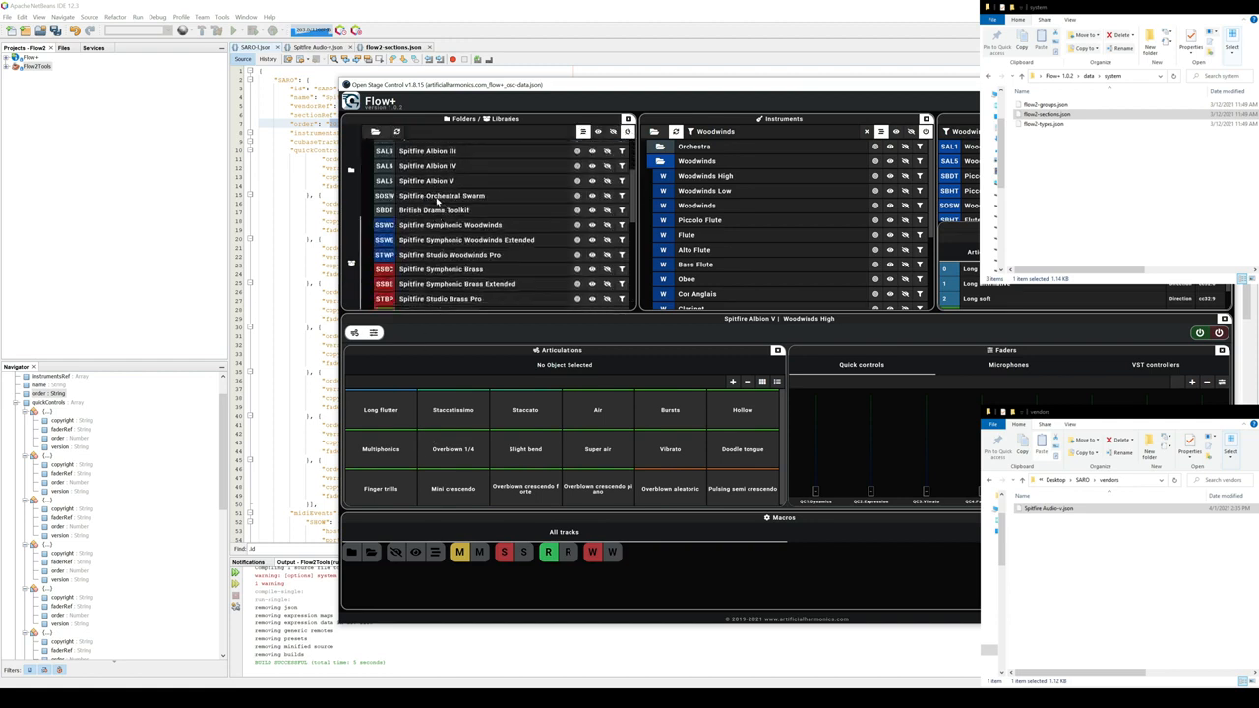
pyautogui.scroll(3, 437, 200)
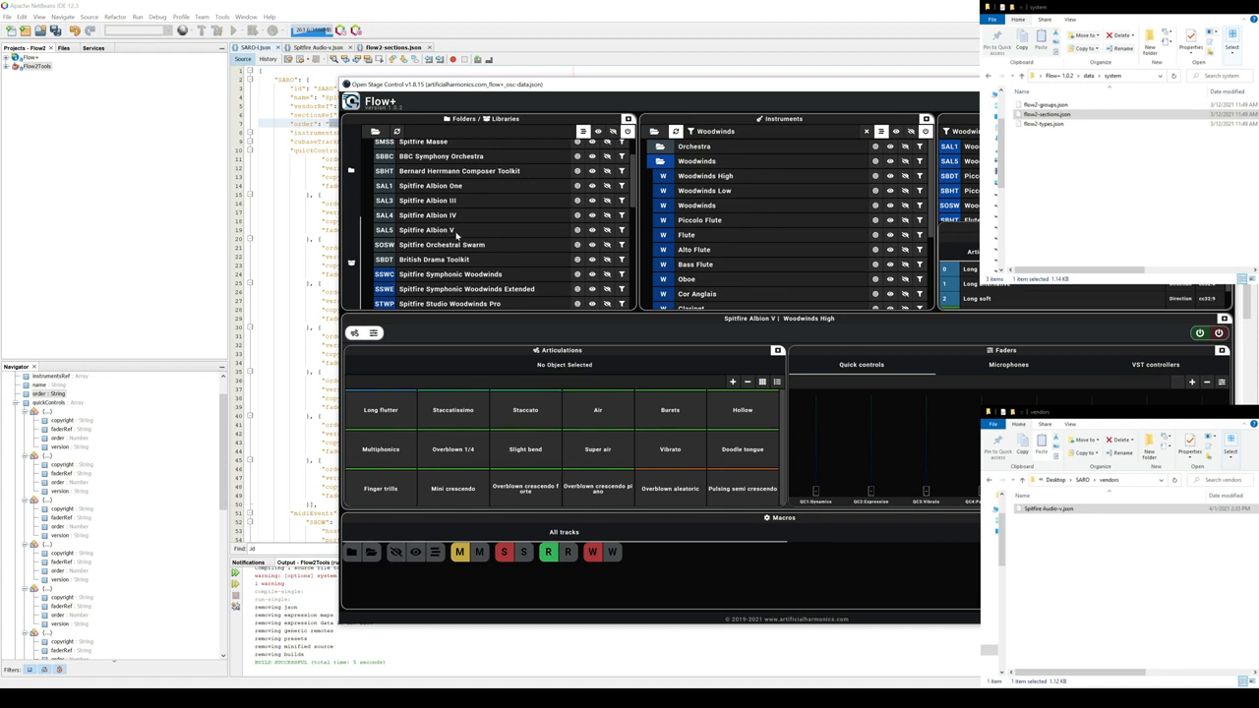
# Set the library's order value to 20100019 in SARO-l.json and save the file.
pyautogui.click(315, 229)
pyautogui.click(357, 123)
pyautogui.write('0100019",')
pyautogui.click(354, 176)
pyautogui.hotkey('ctrl', 's')
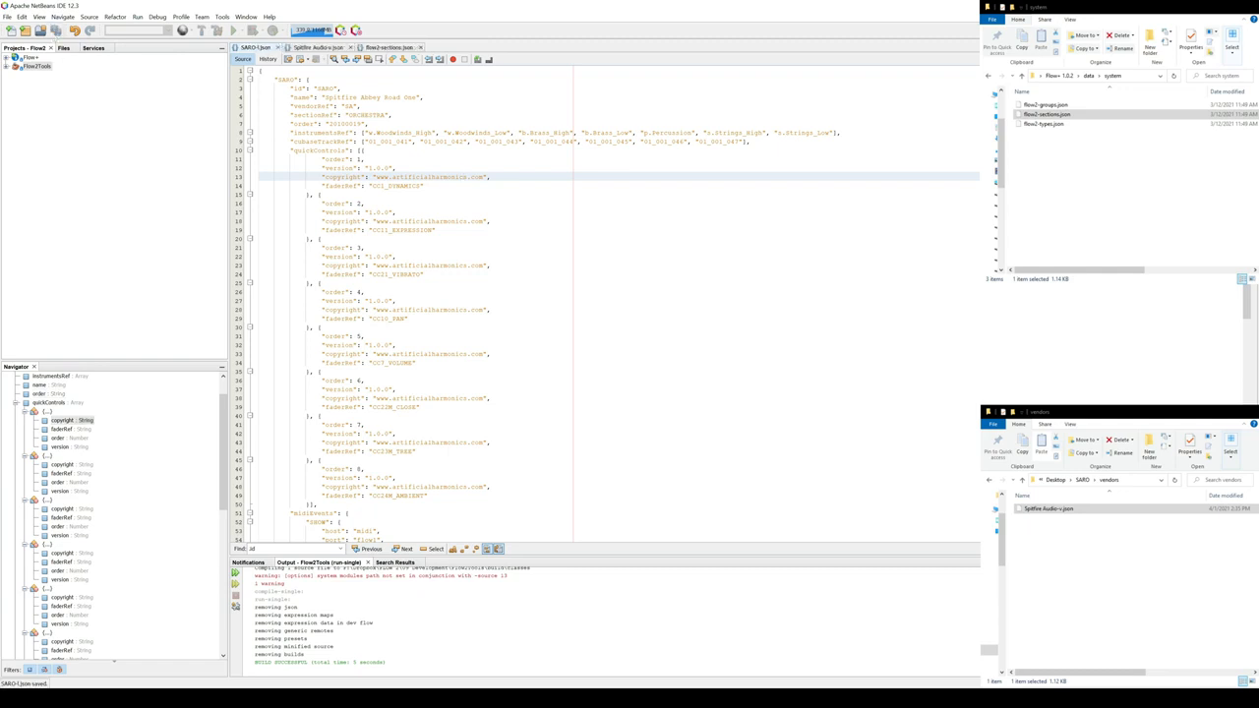
# Remove all entries from the instrumentsRef array and open b.Horn-i.json from the SARO instruments folder in NetBeans.
pyautogui.moveTo(362, 131); pyautogui.dragTo(834, 132)
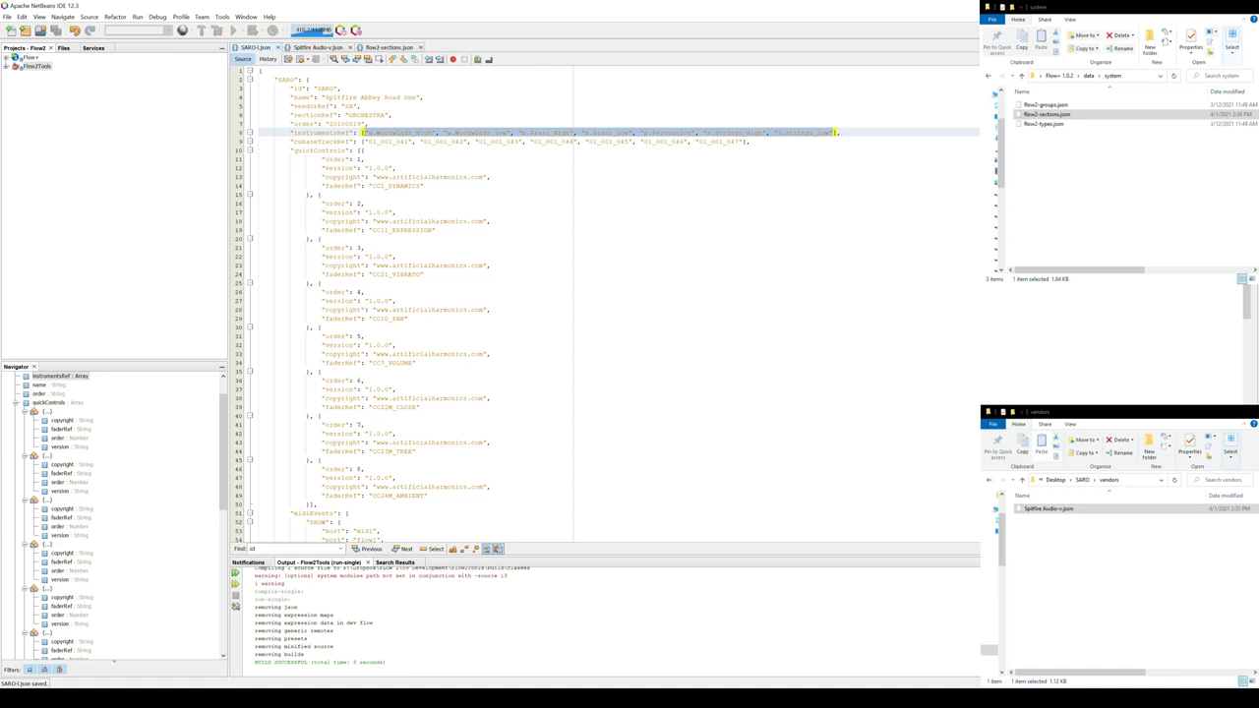
pyautogui.press('BackSpace')
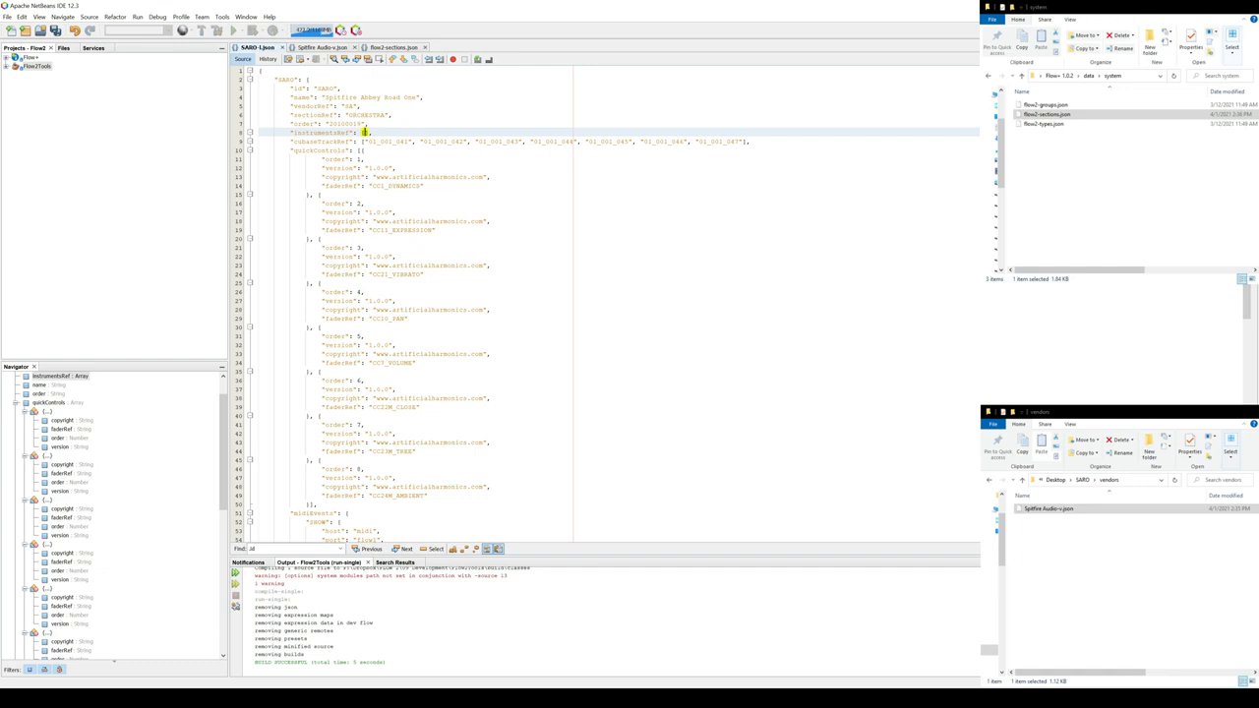
pyautogui.click(1083, 479)
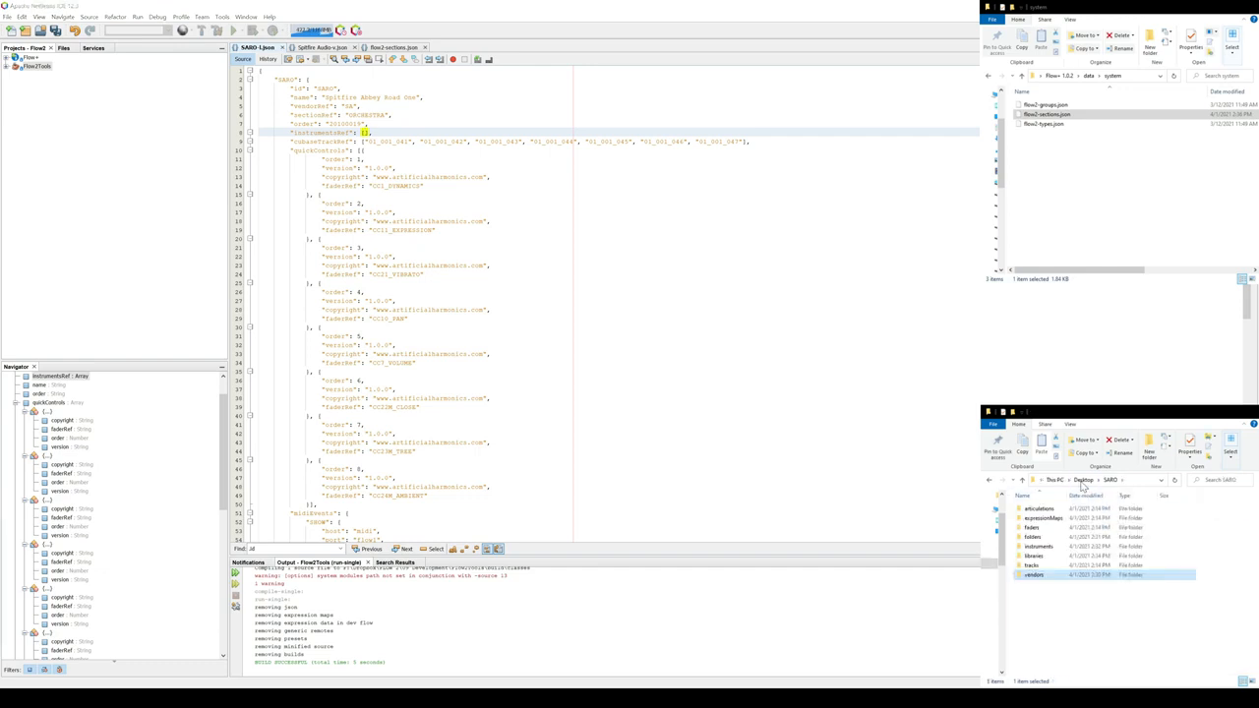
pyautogui.doubleClick(1038, 545)
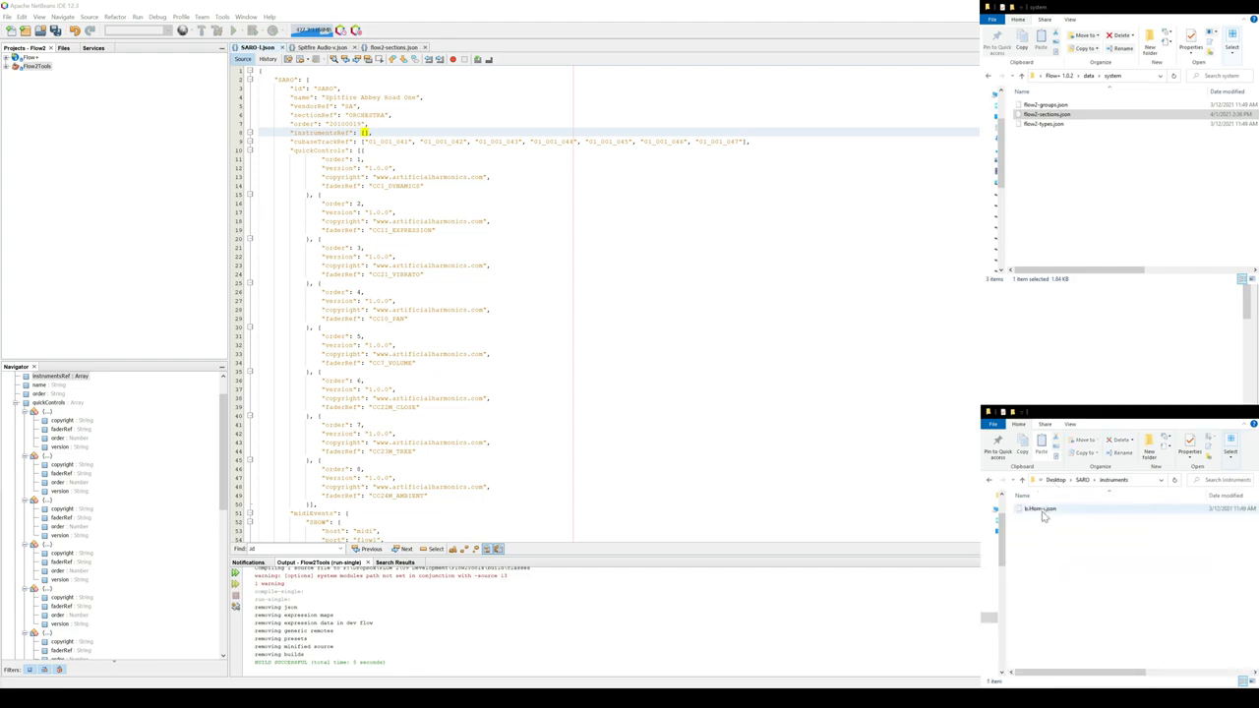
pyautogui.moveTo(1042, 511); pyautogui.dragTo(403, 221)
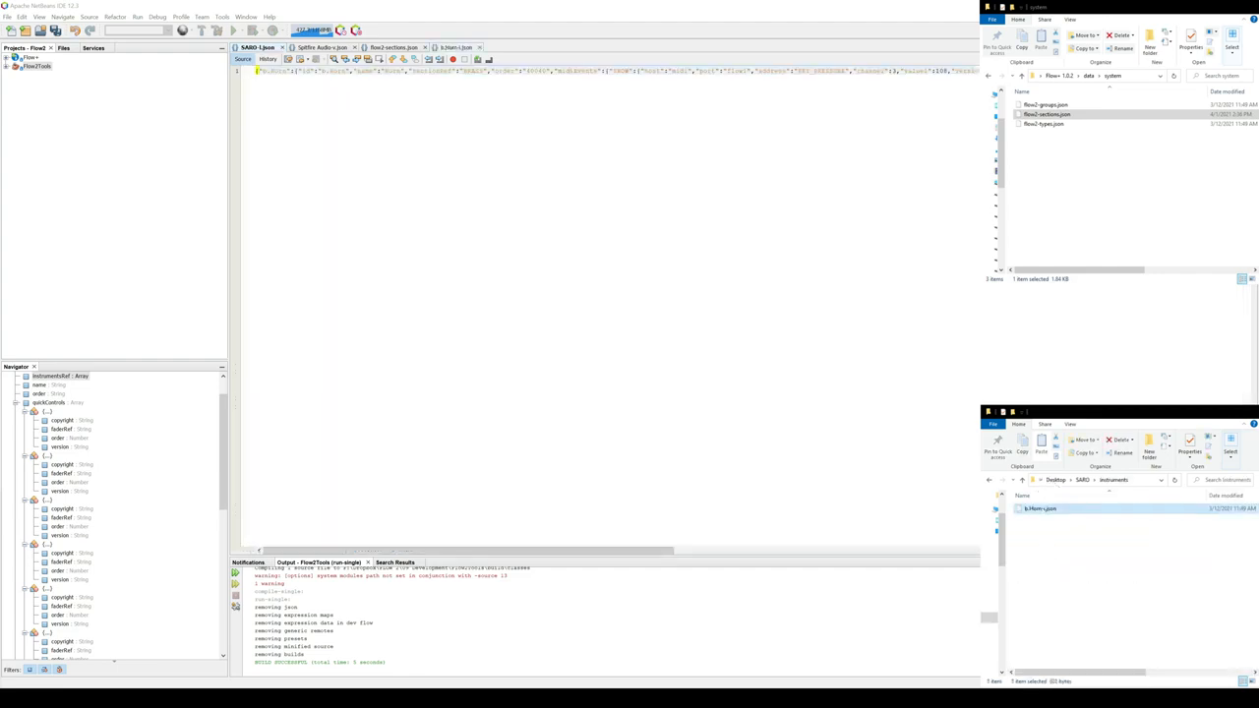
# Format b.Horn-i.json, enter its id "b.Horn" as the only instrumentsRef entry in SARO-l.json, and save.
pyautogui.rightClick(430, 144)
pyautogui.click(471, 182)
pyautogui.moveTo(317, 89); pyautogui.dragTo(343, 89)
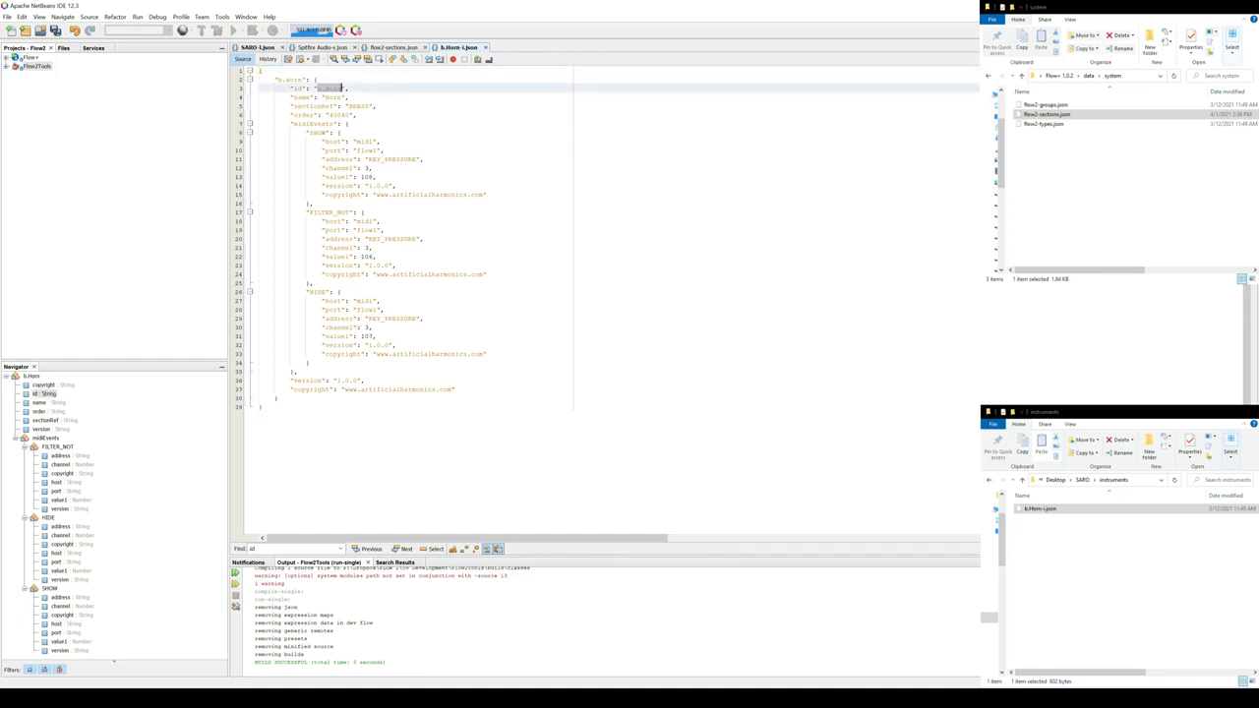
pyautogui.click(258, 47)
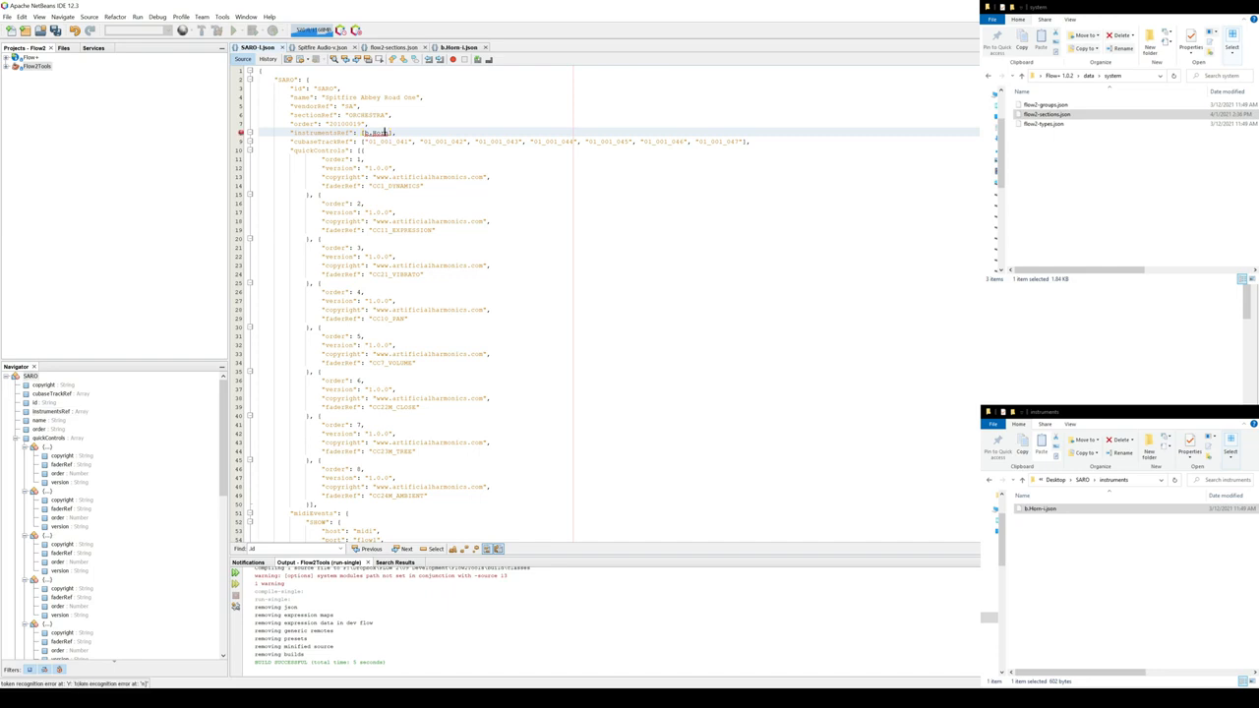
pyautogui.write('": ["')
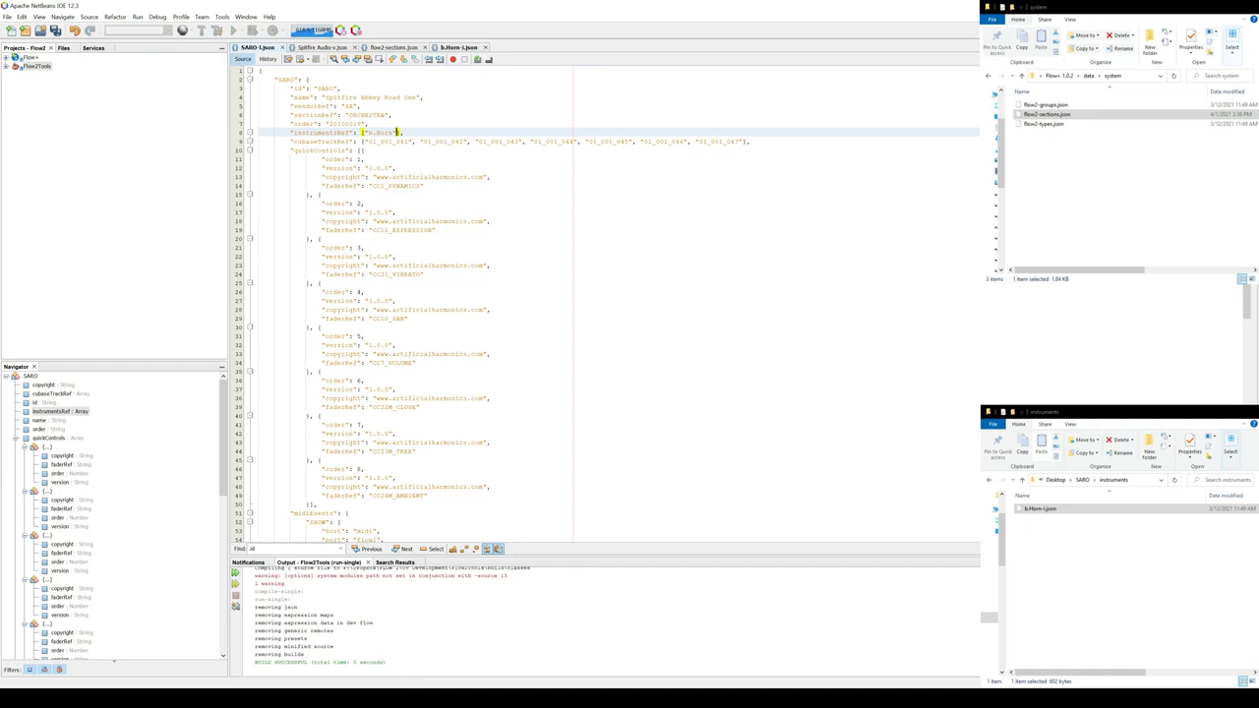
pyautogui.click(280, 80)
pyautogui.moveTo(290, 132); pyautogui.dragTo(403, 132)
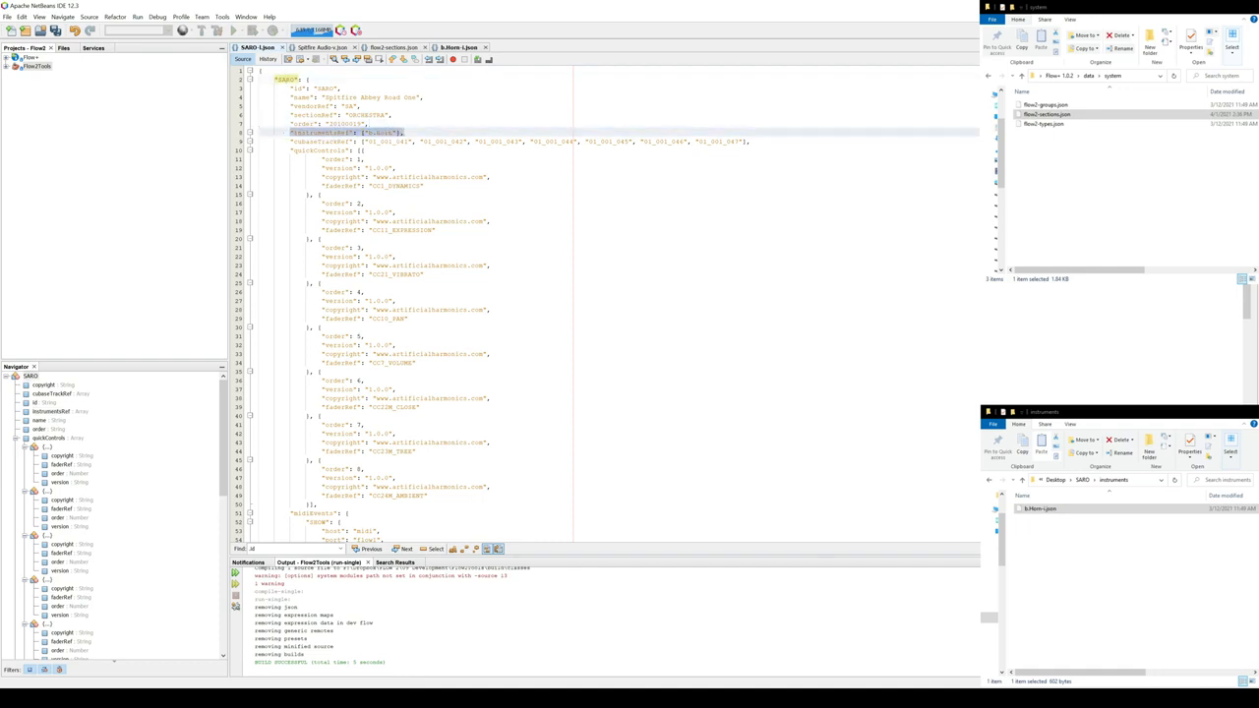
pyautogui.hotkey('ctrl', 's')
pyautogui.click(378, 204)
# Delete all track IDs from the cubaseTrackRef array, leaving it empty, and save SARO-l.json.
pyautogui.moveTo(365, 142); pyautogui.dragTo(745, 140)
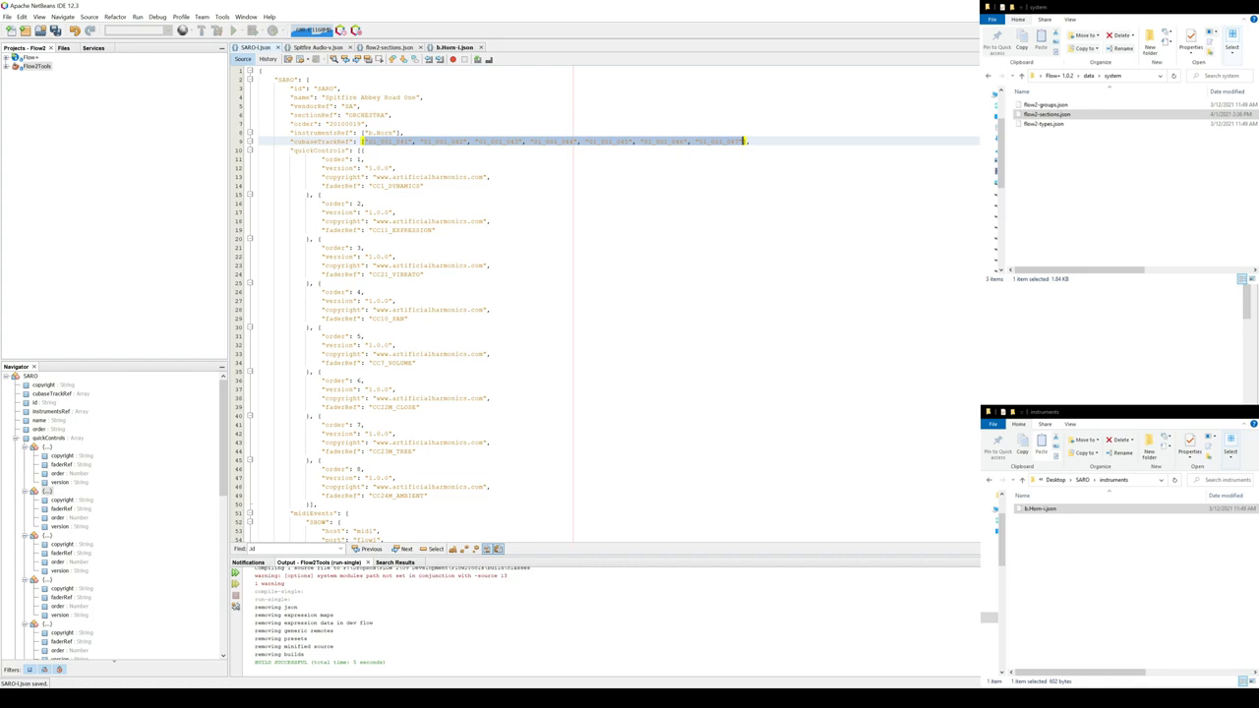
pyautogui.press('Delete')
pyautogui.hotkey('ctrl', 's')
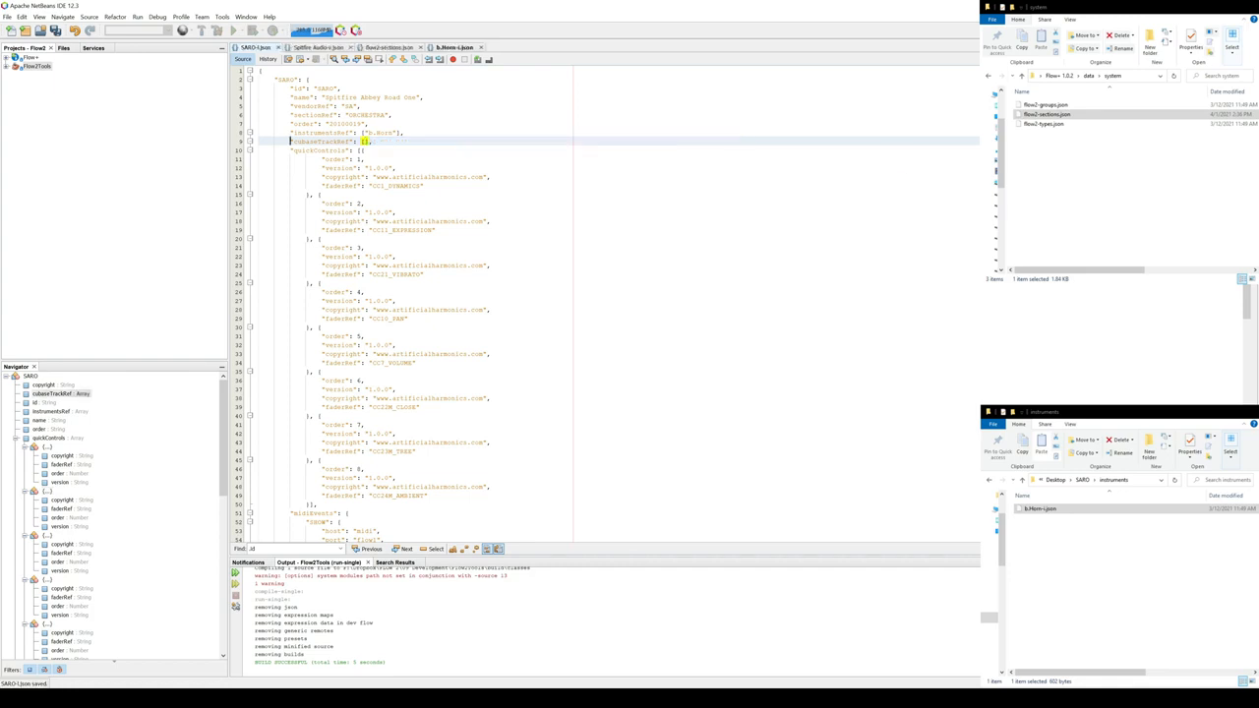
# Review the cubaseTrackRef entry together with the instrumentsRef entry in SARO-l.json.
pyautogui.moveTo(290, 141); pyautogui.dragTo(372, 142)
pyautogui.click(393, 159)
pyautogui.click(290, 142)
pyautogui.moveTo(290, 142); pyautogui.dragTo(346, 142)
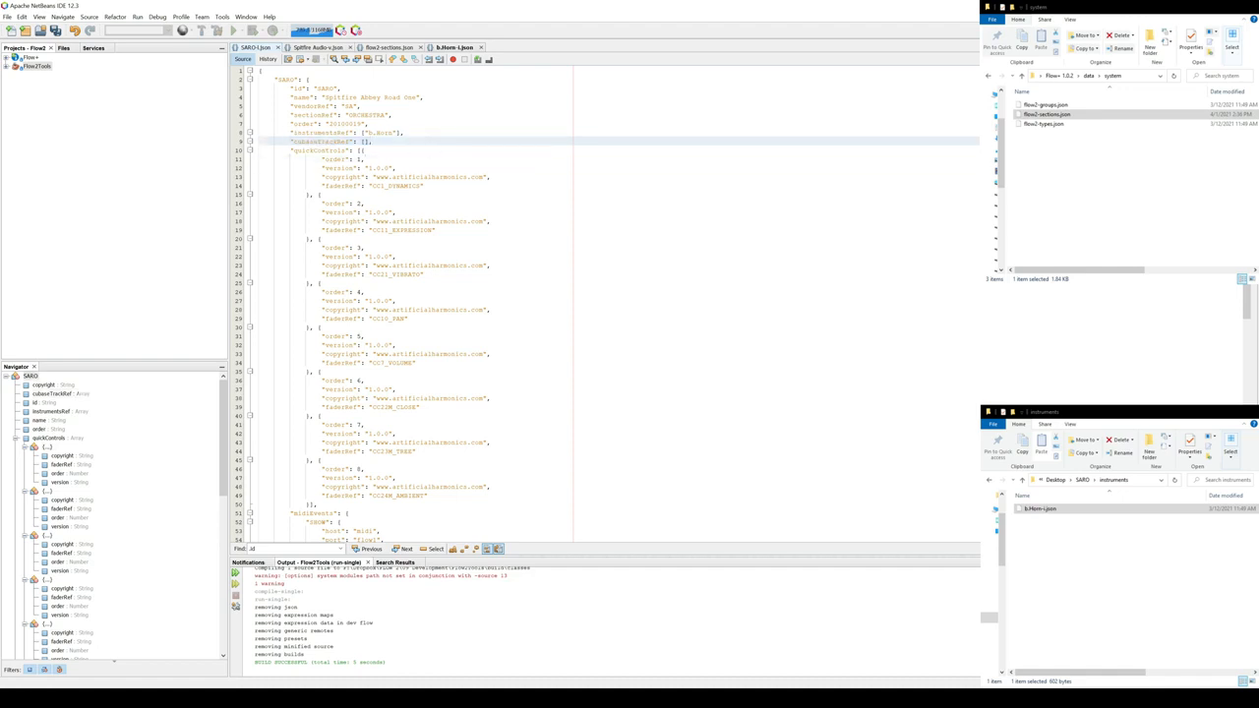
pyautogui.click(368, 159)
pyautogui.click(382, 132)
pyautogui.click(372, 142)
pyautogui.click(383, 132)
pyautogui.click(392, 176)
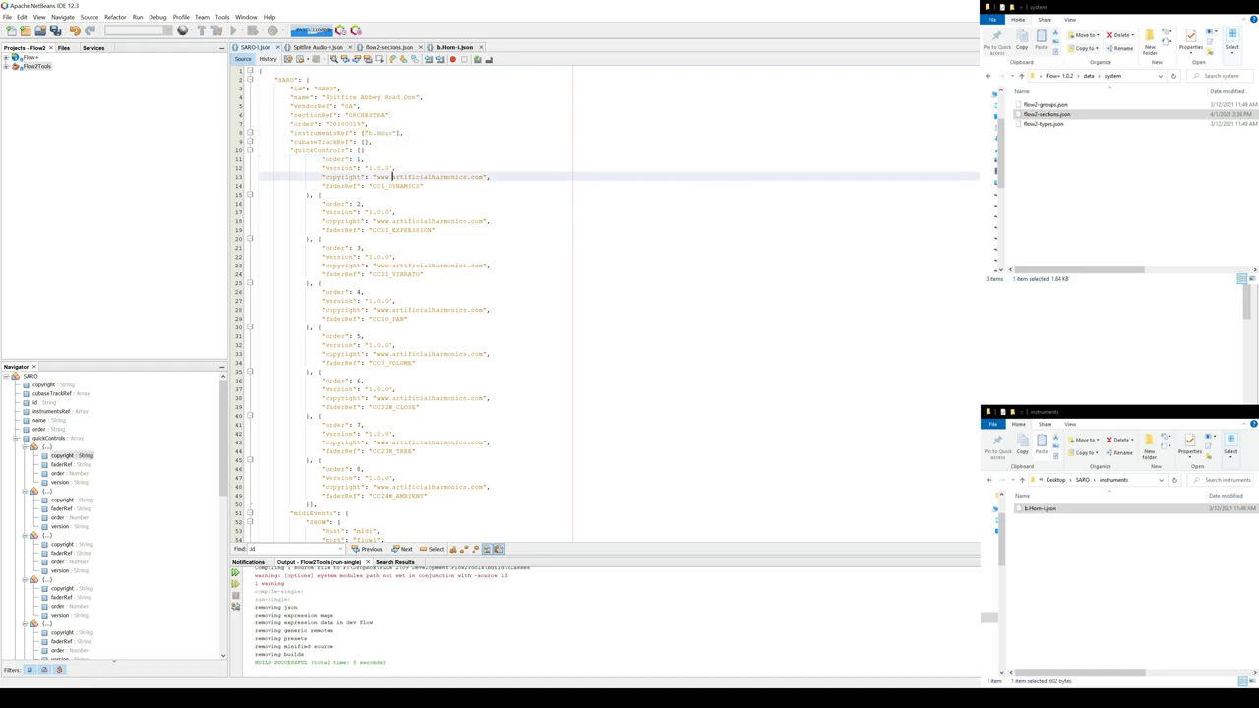
pyautogui.click(366, 142)
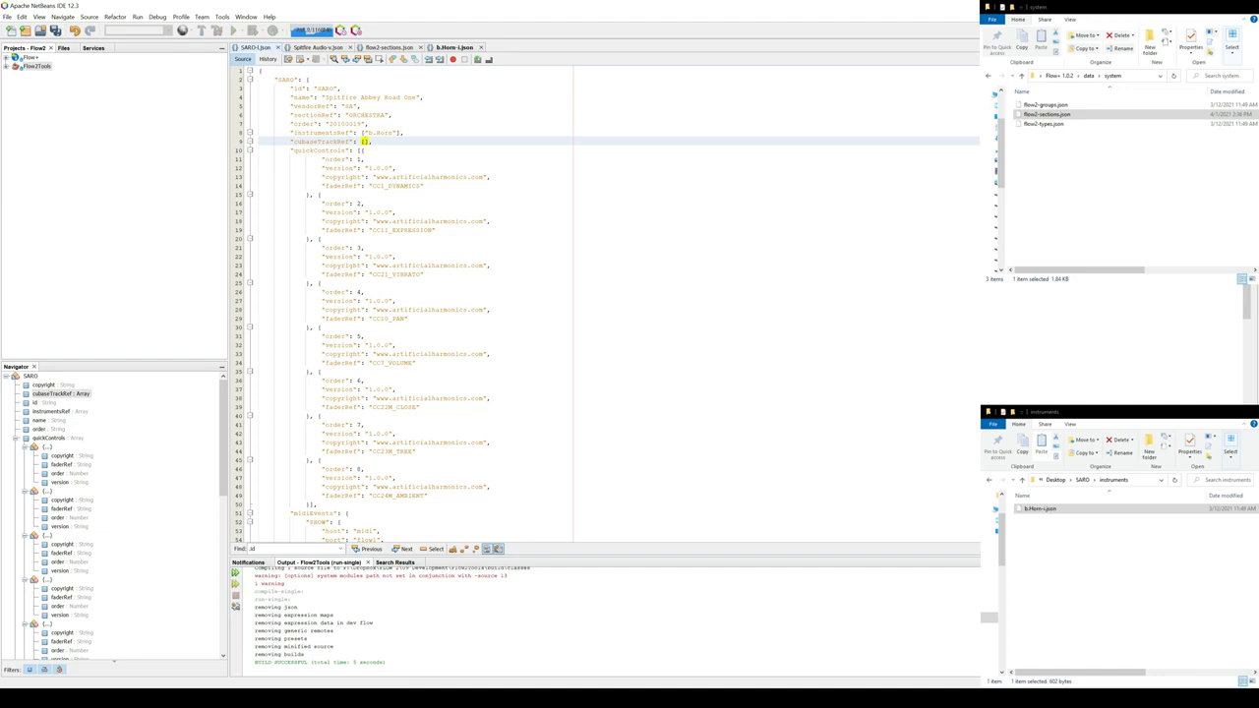
# Review the quickControls array in SARO-l.json, going through its entries from order 1 to order 8.
pyautogui.scroll(-1, 366, 141)
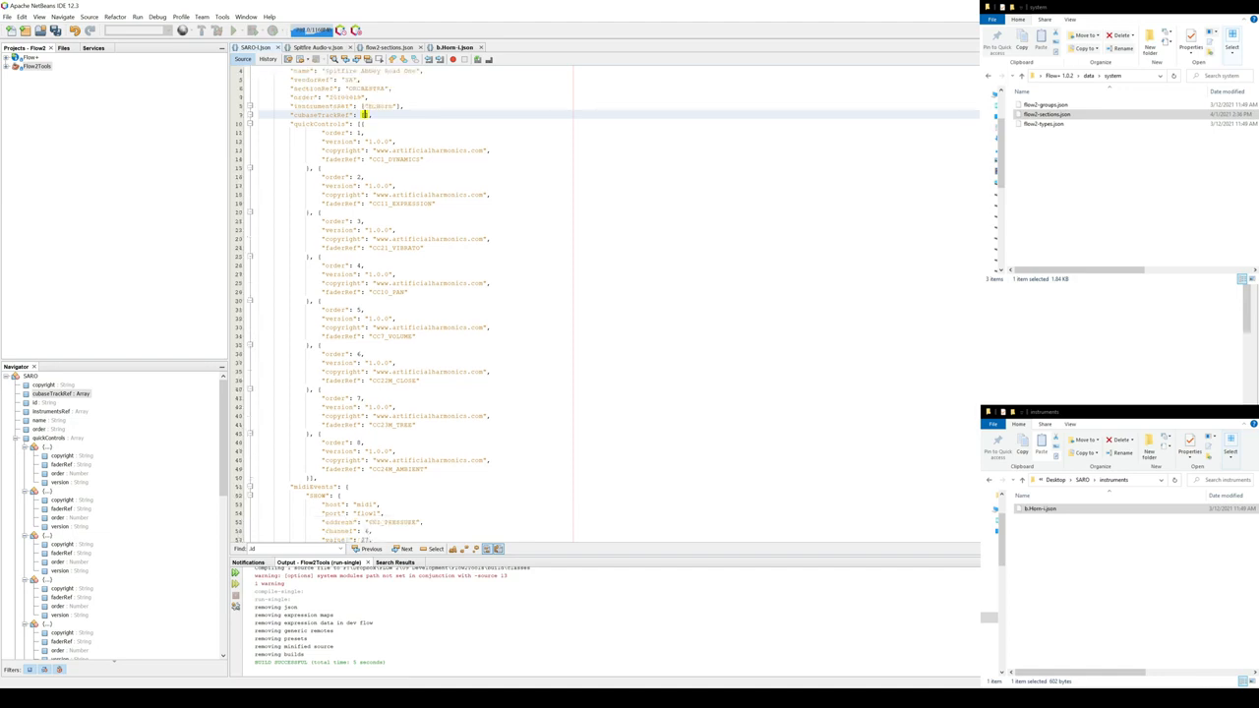
pyautogui.click(313, 124)
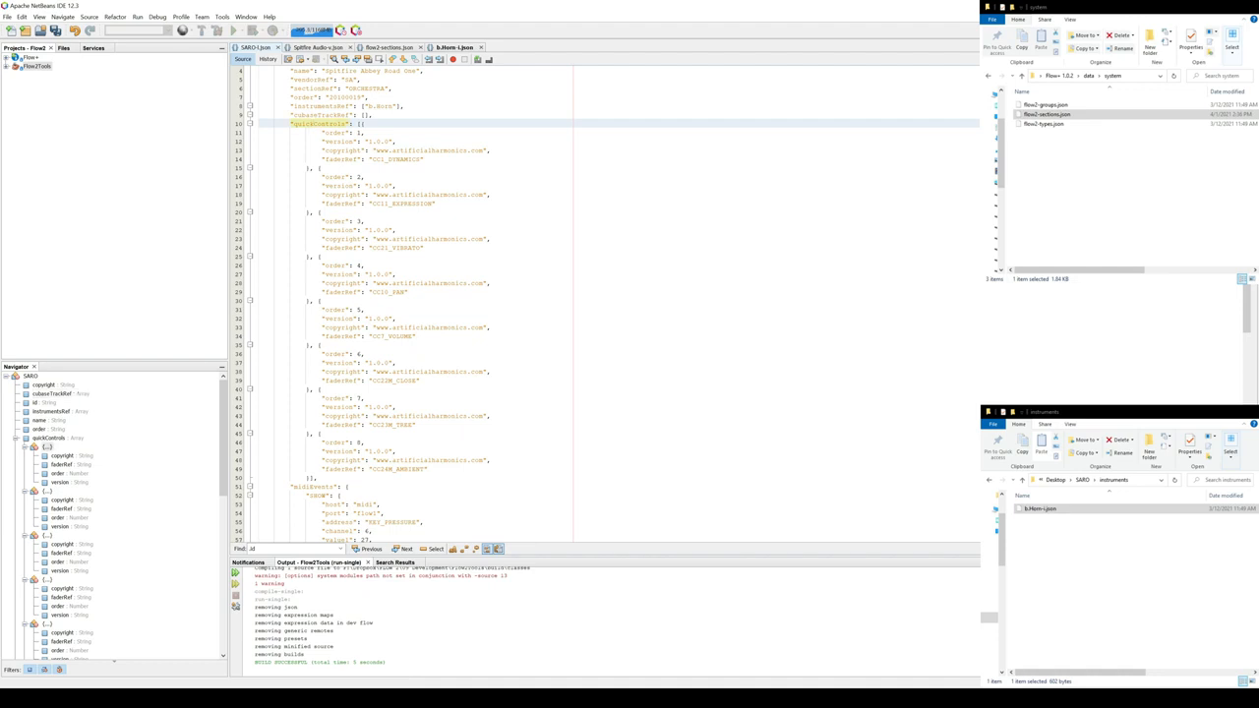
pyautogui.click(359, 124)
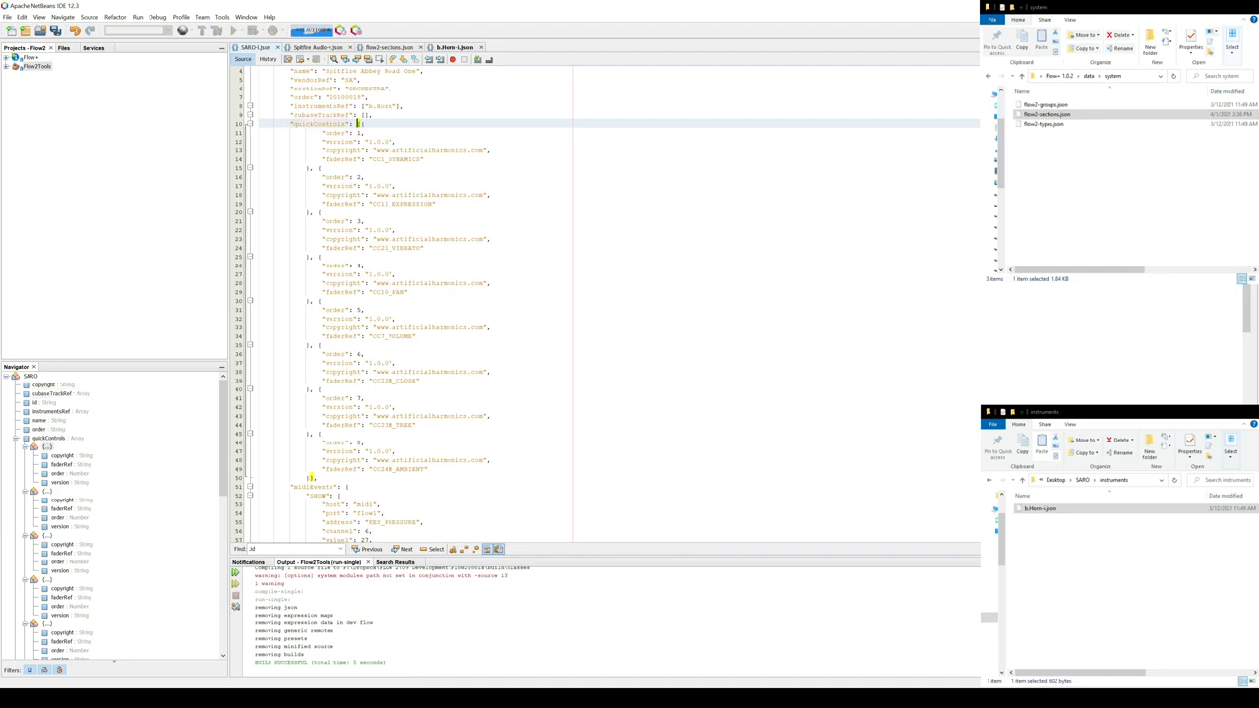
pyautogui.click(354, 176)
pyautogui.click(360, 221)
pyautogui.click(359, 265)
pyautogui.click(364, 310)
pyautogui.click(360, 354)
pyautogui.click(360, 398)
pyautogui.click(361, 443)
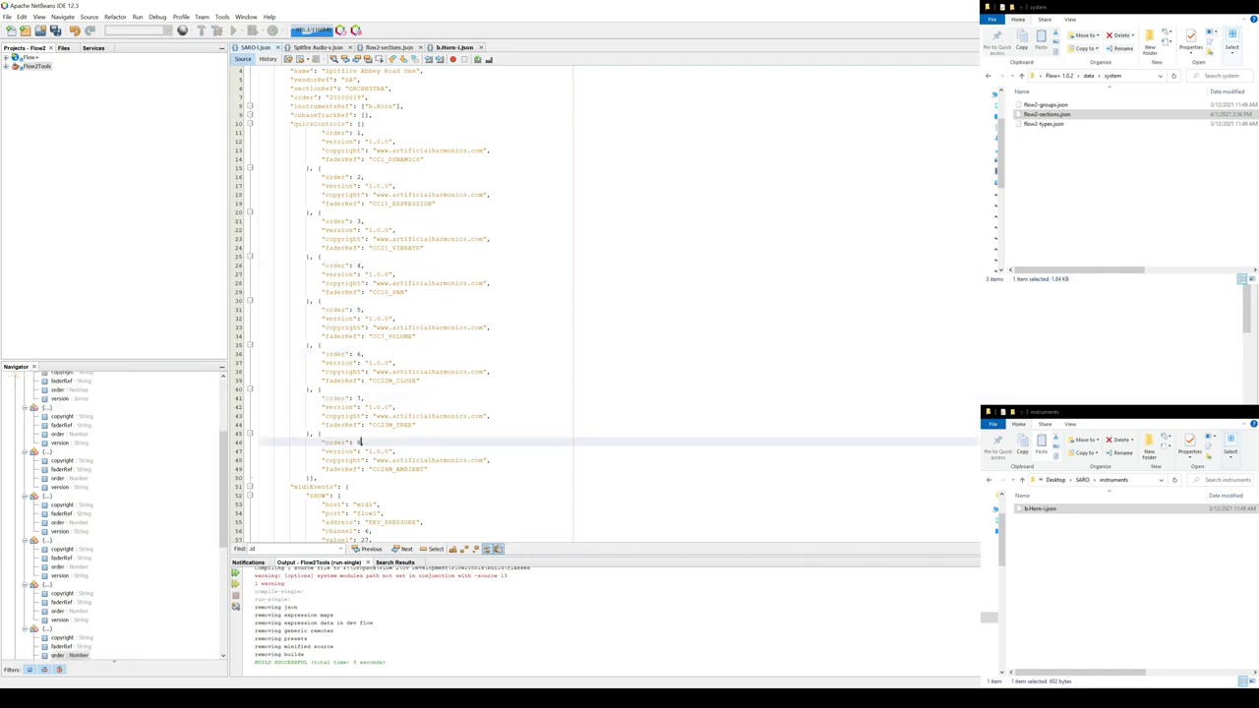
# Switch to Cubase and select the SARO Horns track to inspect its quick control assignments.
pyautogui.hotkey('alt', 'Tab')
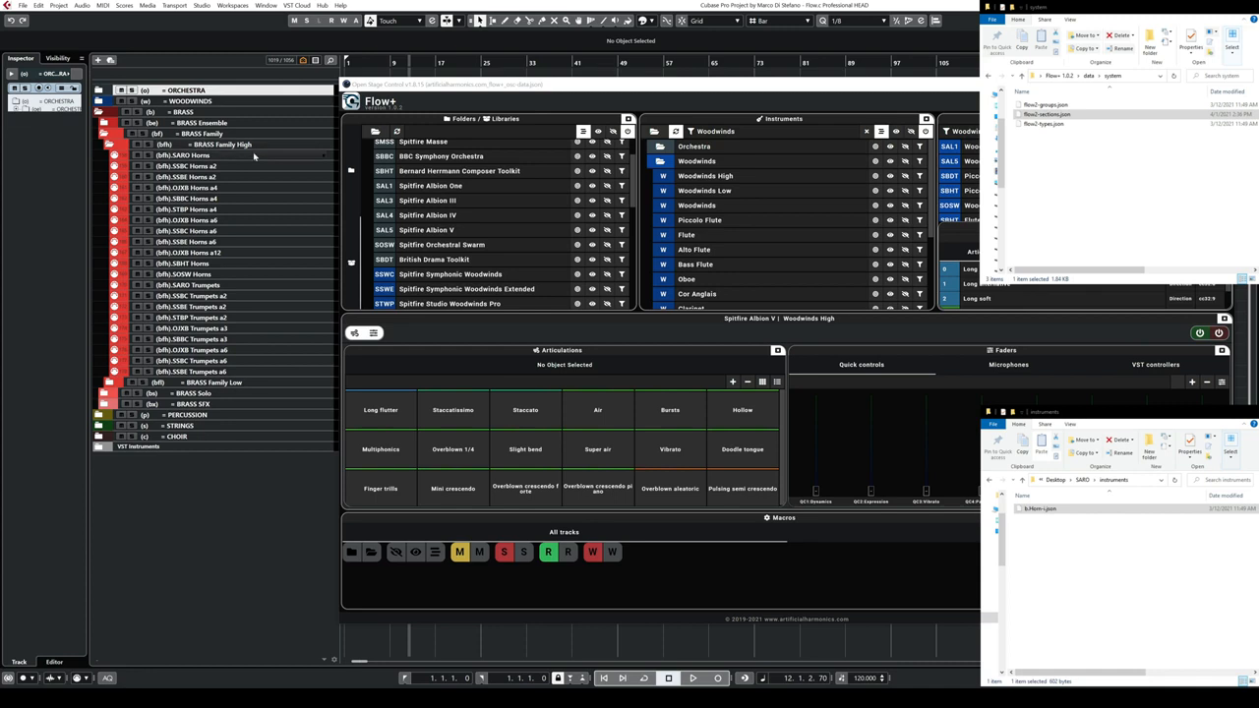
pyautogui.click(254, 157)
pyautogui.click(34, 394)
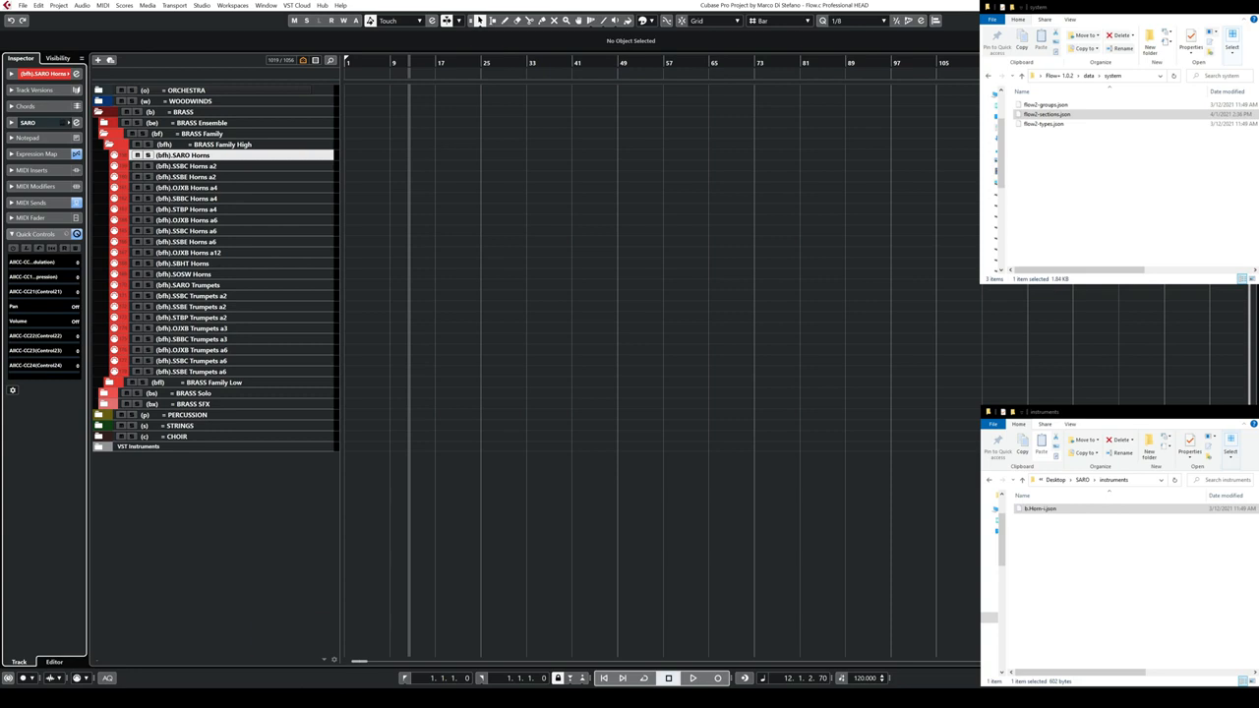
# Switch to Vienna Ensemble Pro and check the MIDI CC assignments of the Abbey Road One horns' Tightness knob and Mix 1, Mix 2 and Vint. 1 faders.
pyautogui.moveTo(806, 700); pyautogui.dragTo(502, 60)
pyautogui.doubleClick(503, 60)
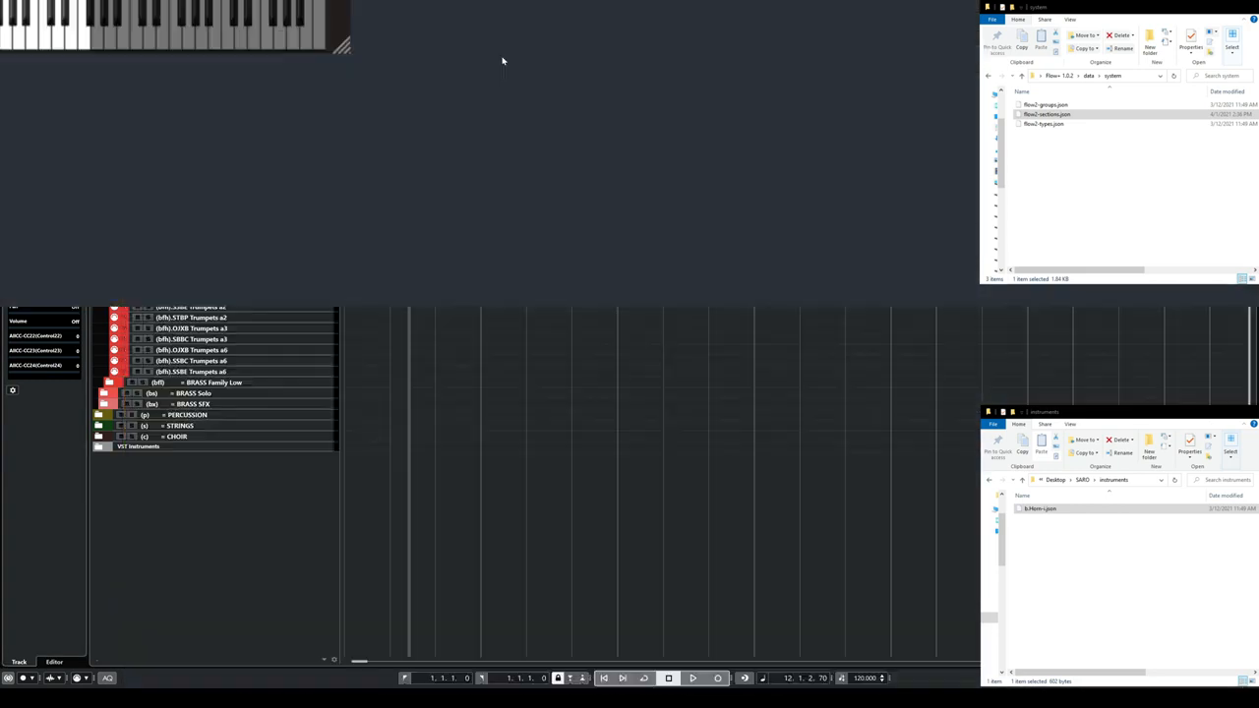
pyautogui.rightClick(548, 425)
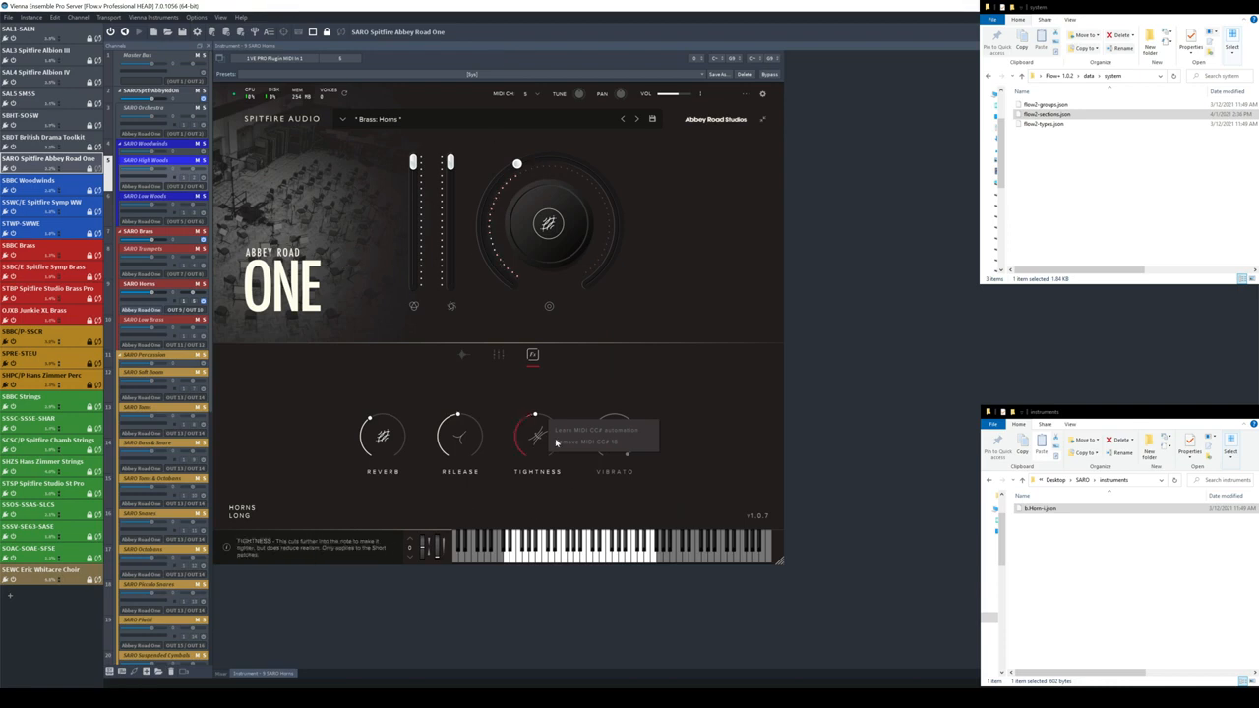
pyautogui.click(498, 354)
pyautogui.click(498, 354)
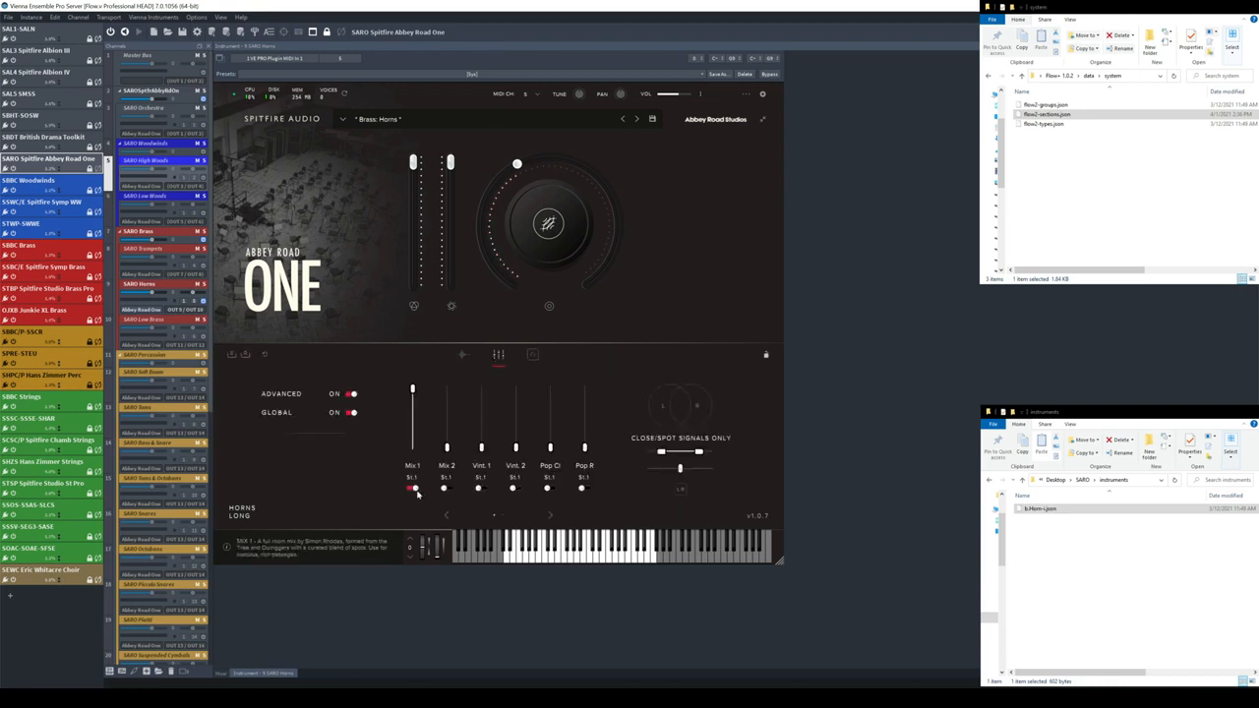
pyautogui.rightClick(413, 443)
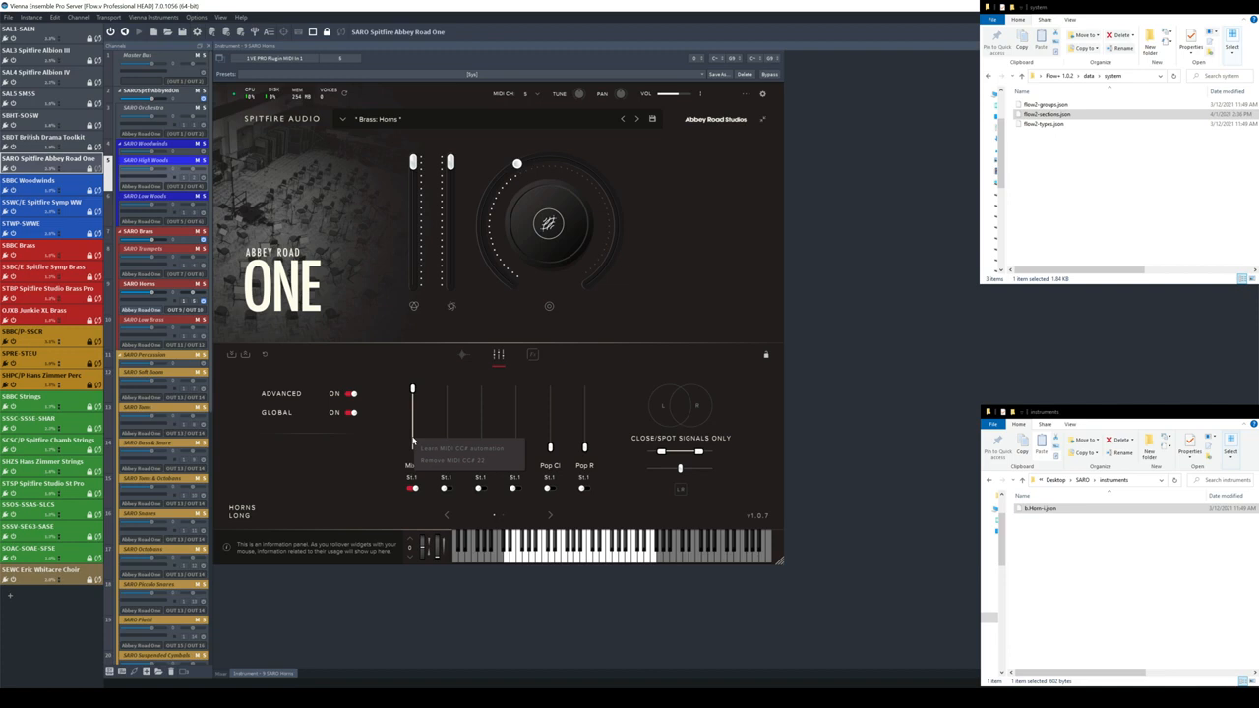
pyautogui.rightClick(445, 434)
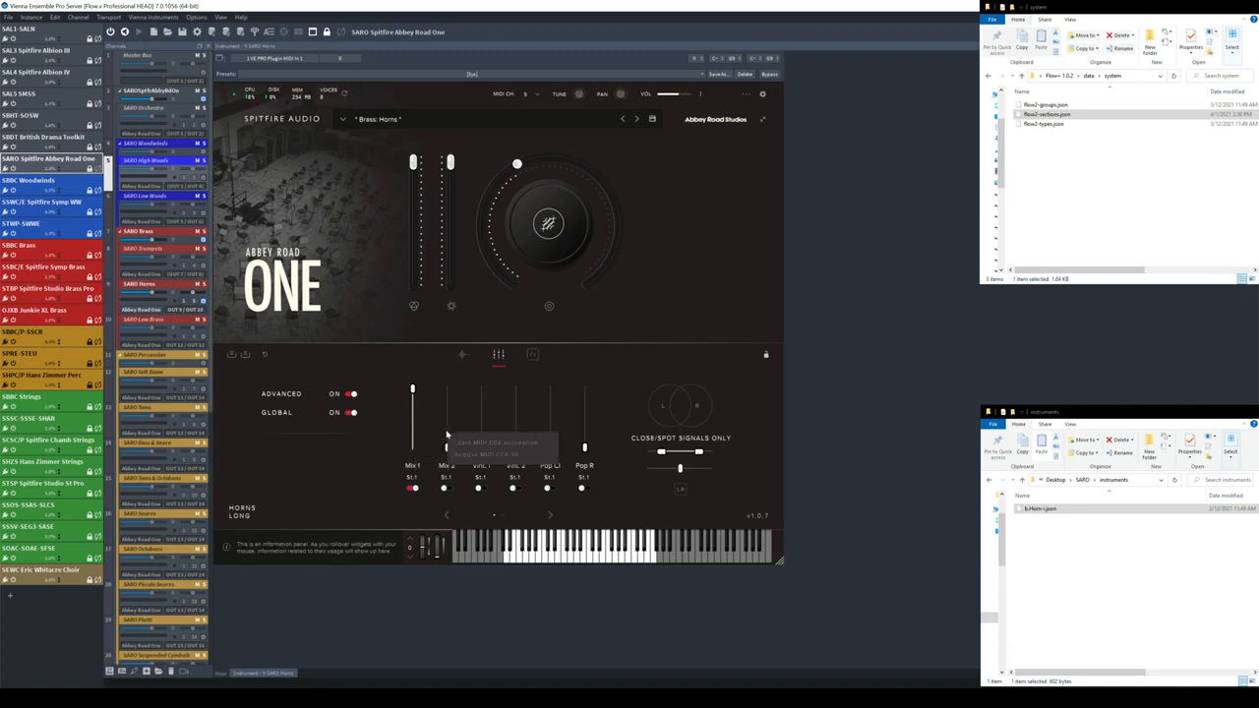
pyautogui.rightClick(481, 432)
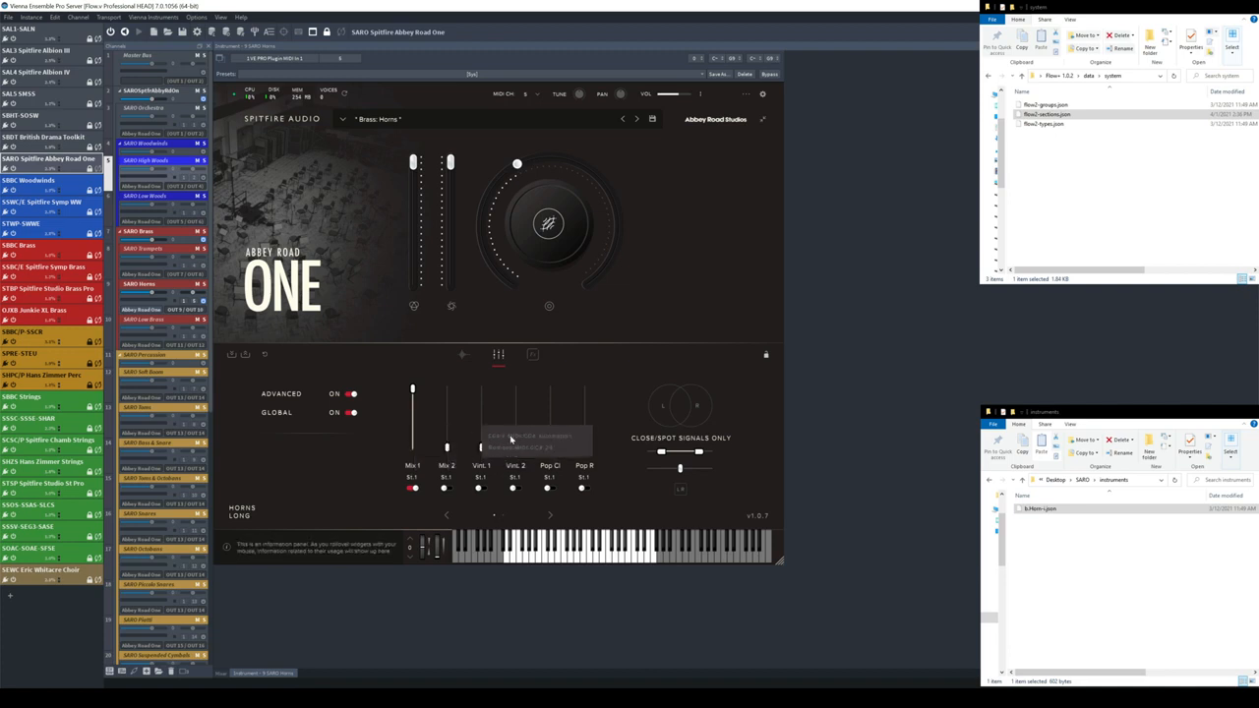
pyautogui.click(522, 464)
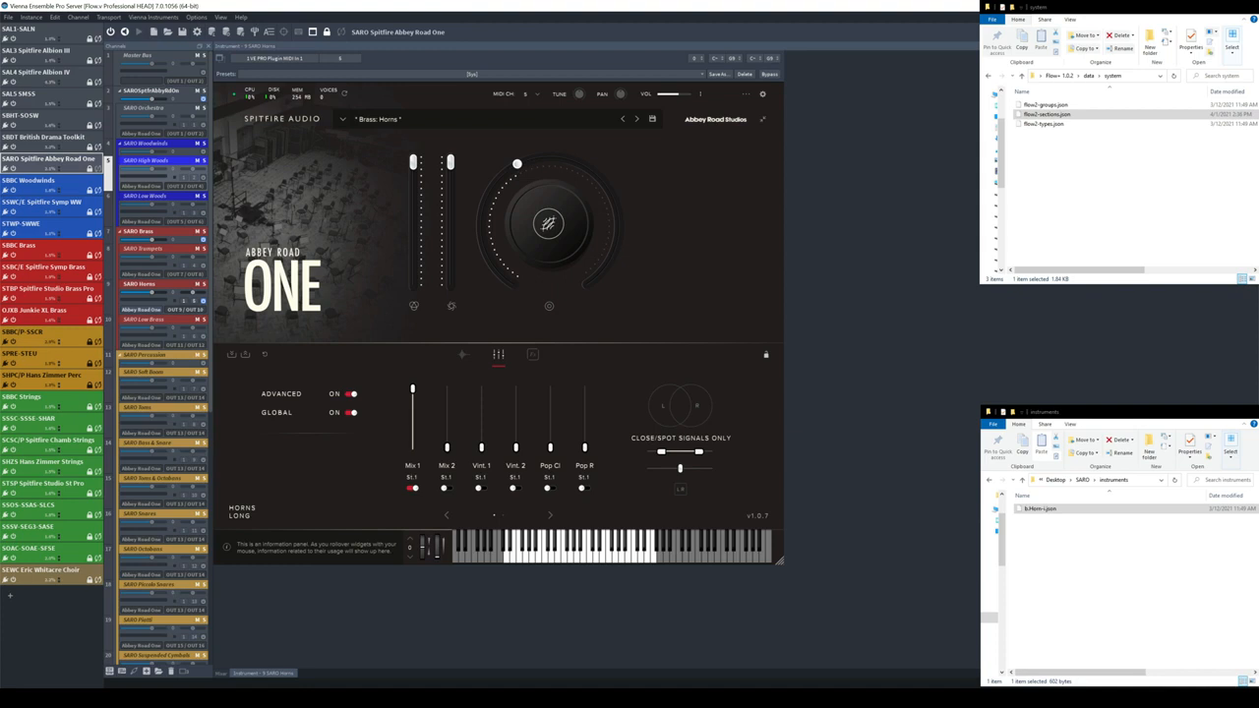
# Return to SARO-l.json in NetBeans and examine the faderRef values of the pan and close-microphone quick controls.
pyautogui.hotkey('alt', 'Tab')
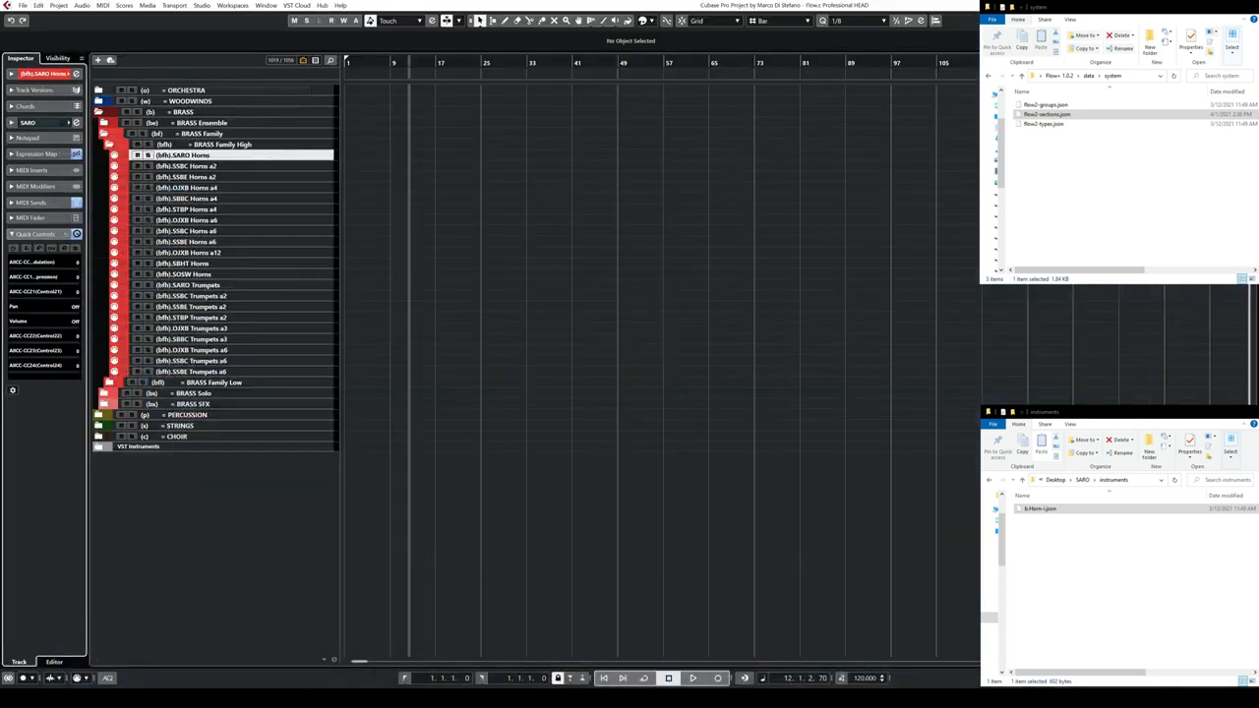
pyautogui.hotkey('alt', 'Tab')
pyautogui.click(409, 292)
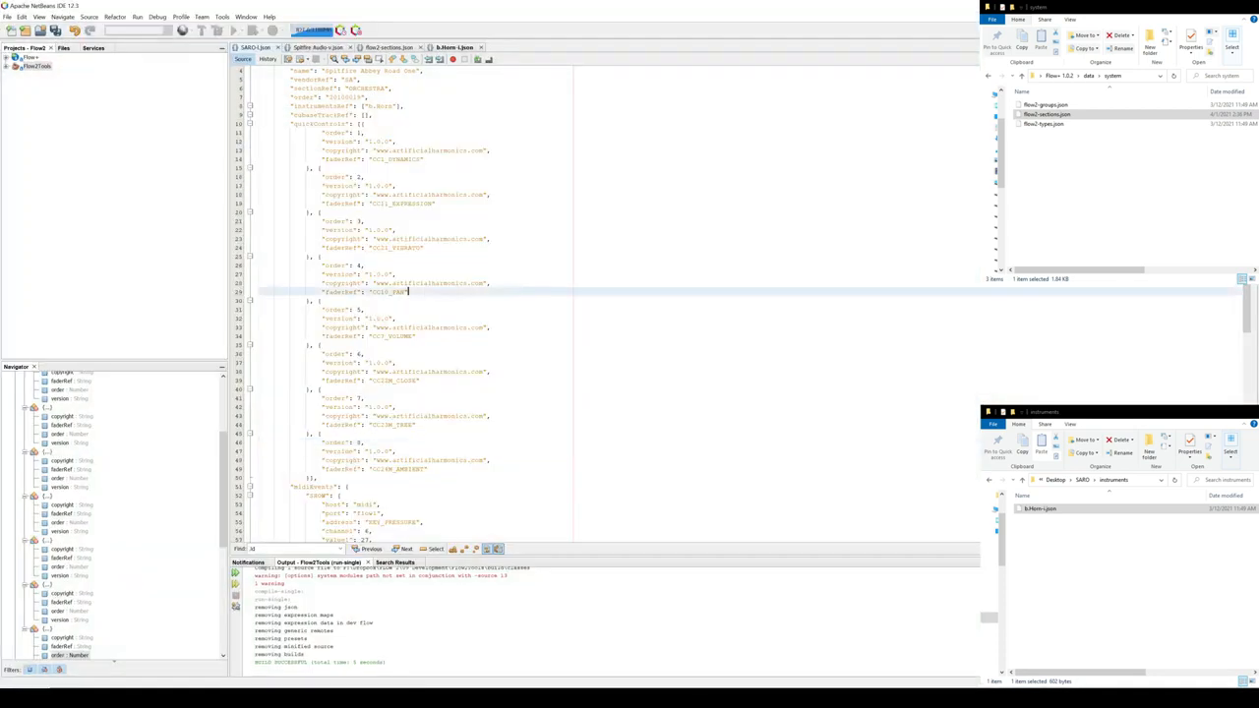
pyautogui.click(381, 380)
pyautogui.click(320, 389)
pyautogui.click(388, 380)
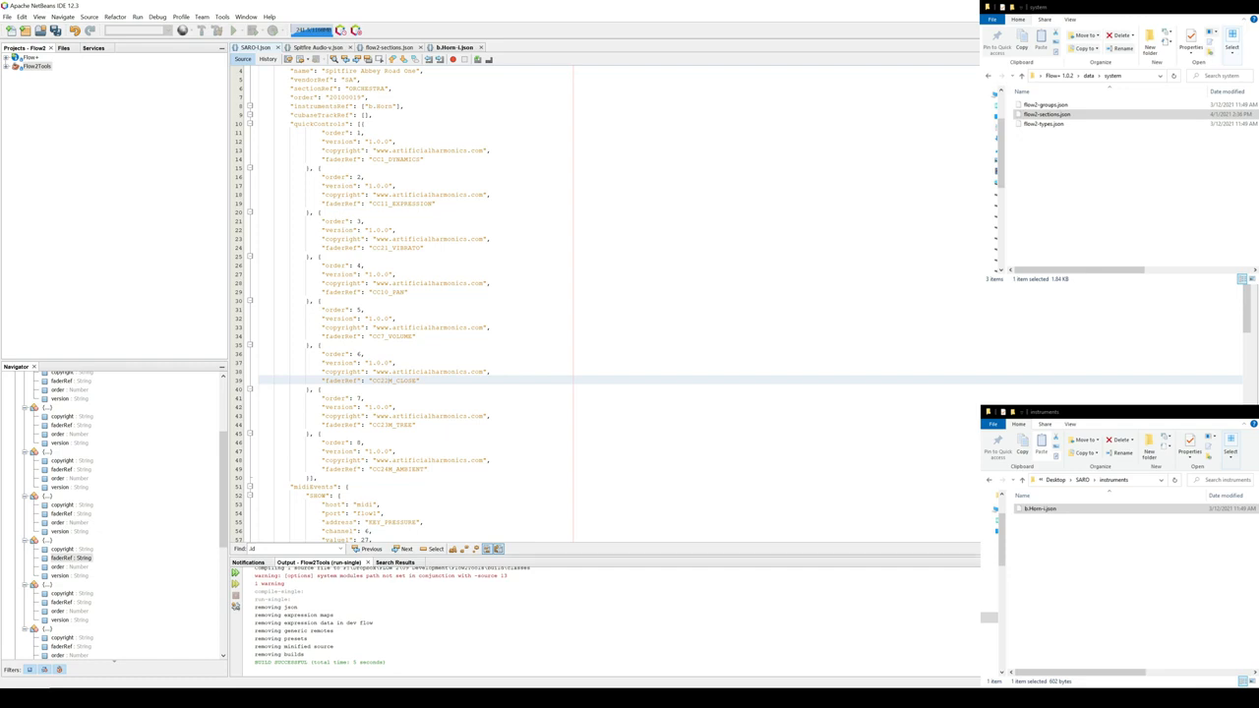
# Review the faderRef values of the first four quick controls: dynamics, expression, vibrato and pan.
pyautogui.click(316, 124)
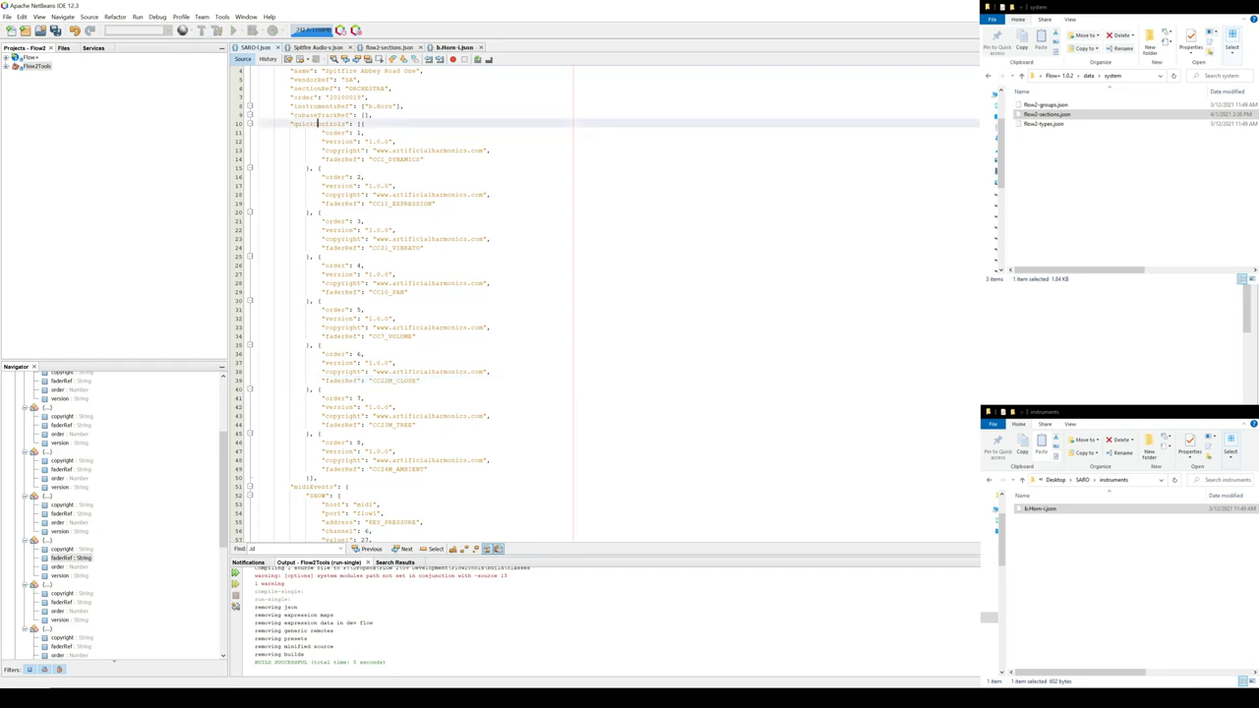
pyautogui.moveTo(324, 158); pyautogui.dragTo(359, 159)
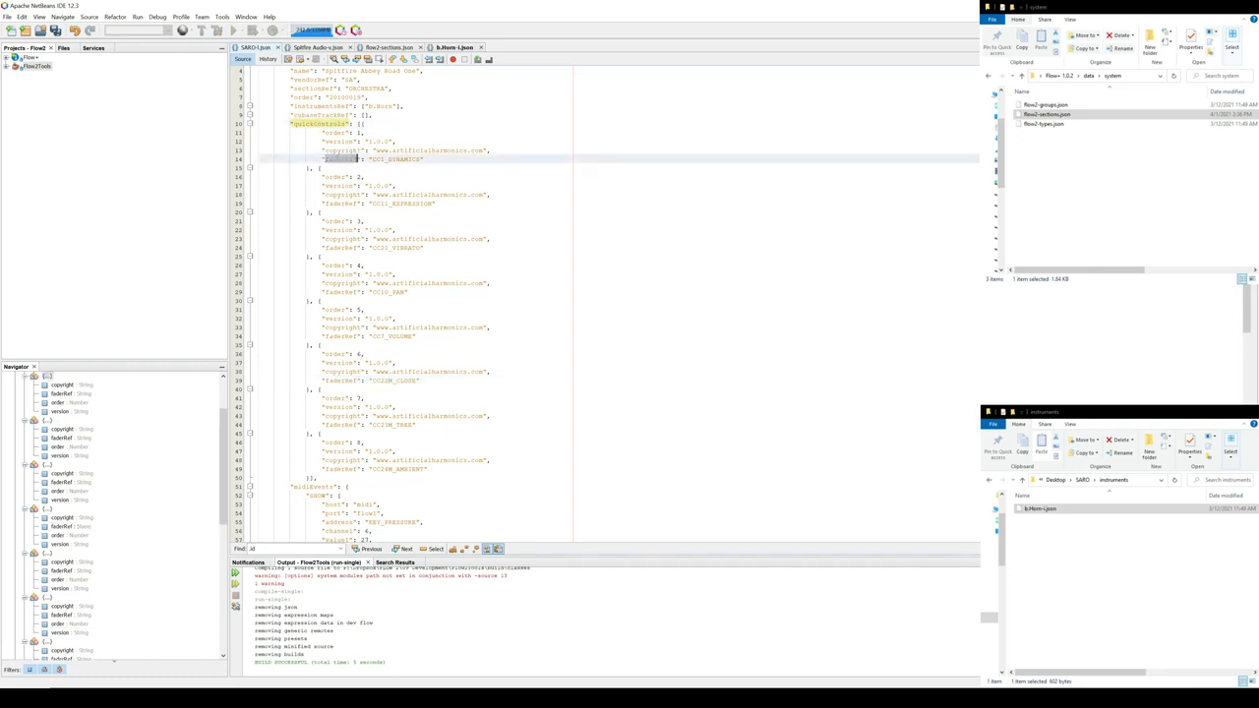
pyautogui.click(379, 184)
pyautogui.moveTo(369, 158); pyautogui.dragTo(423, 158)
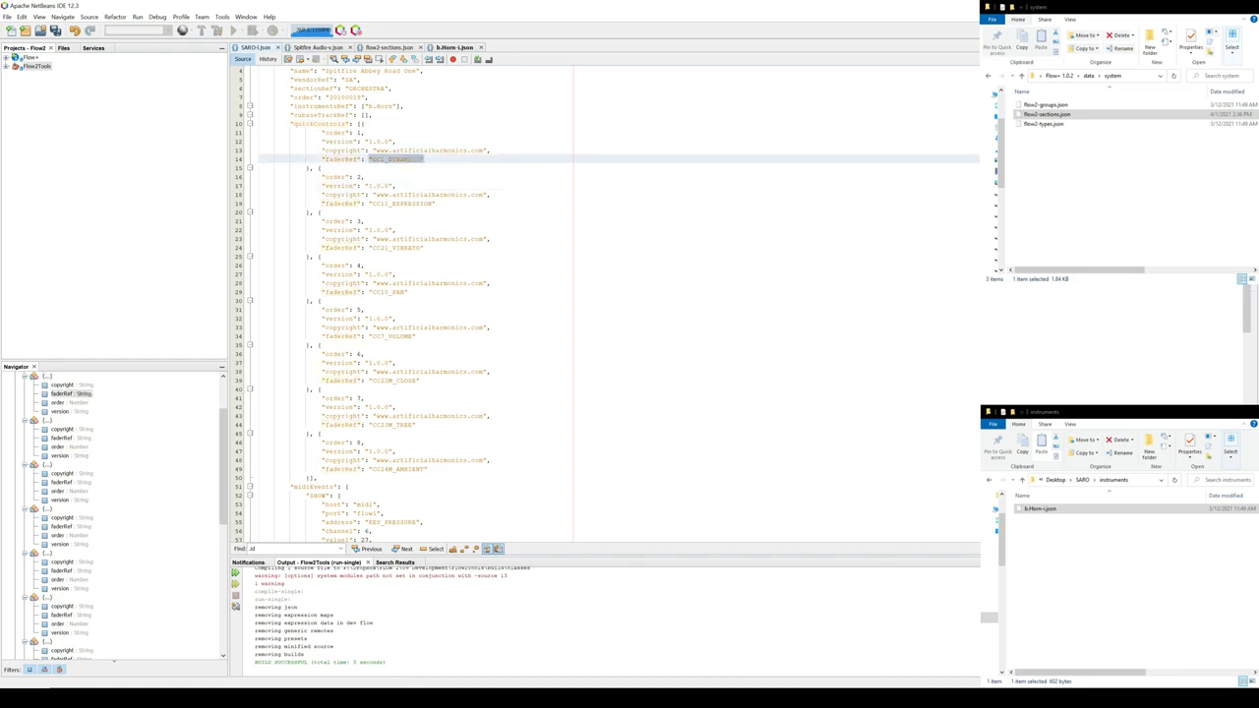
pyautogui.moveTo(368, 203); pyautogui.dragTo(435, 202)
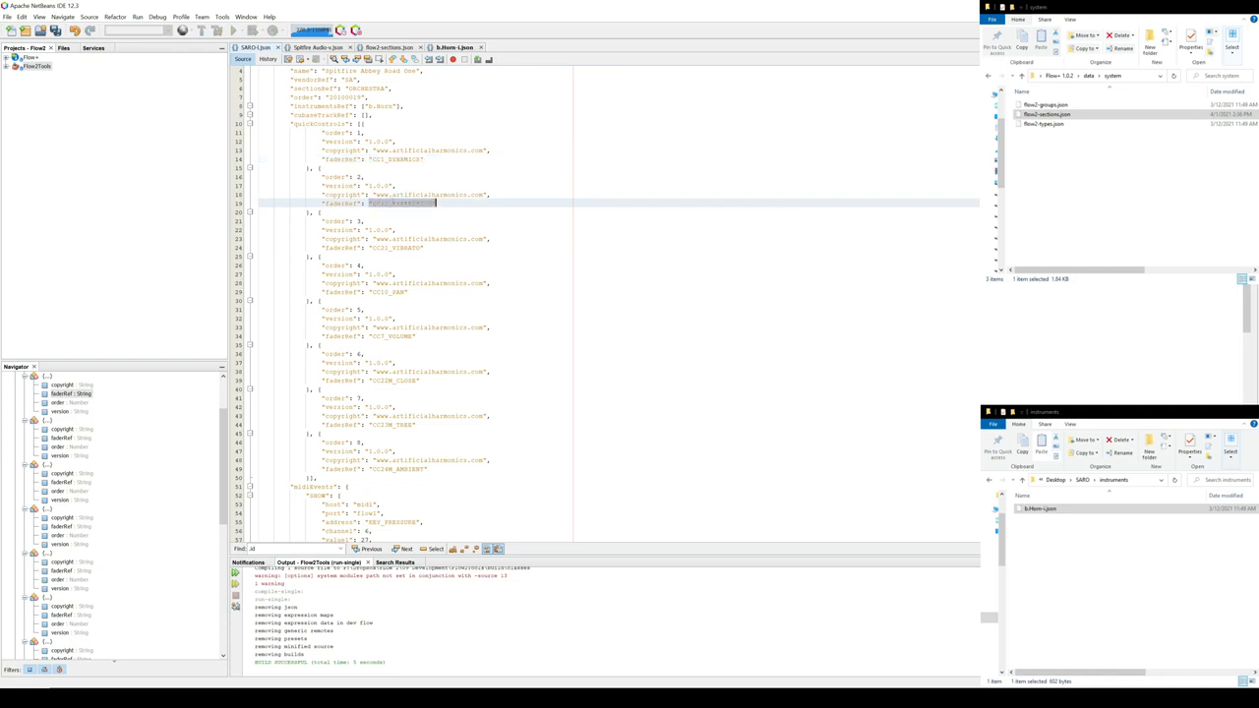
pyautogui.moveTo(368, 158); pyautogui.dragTo(424, 158)
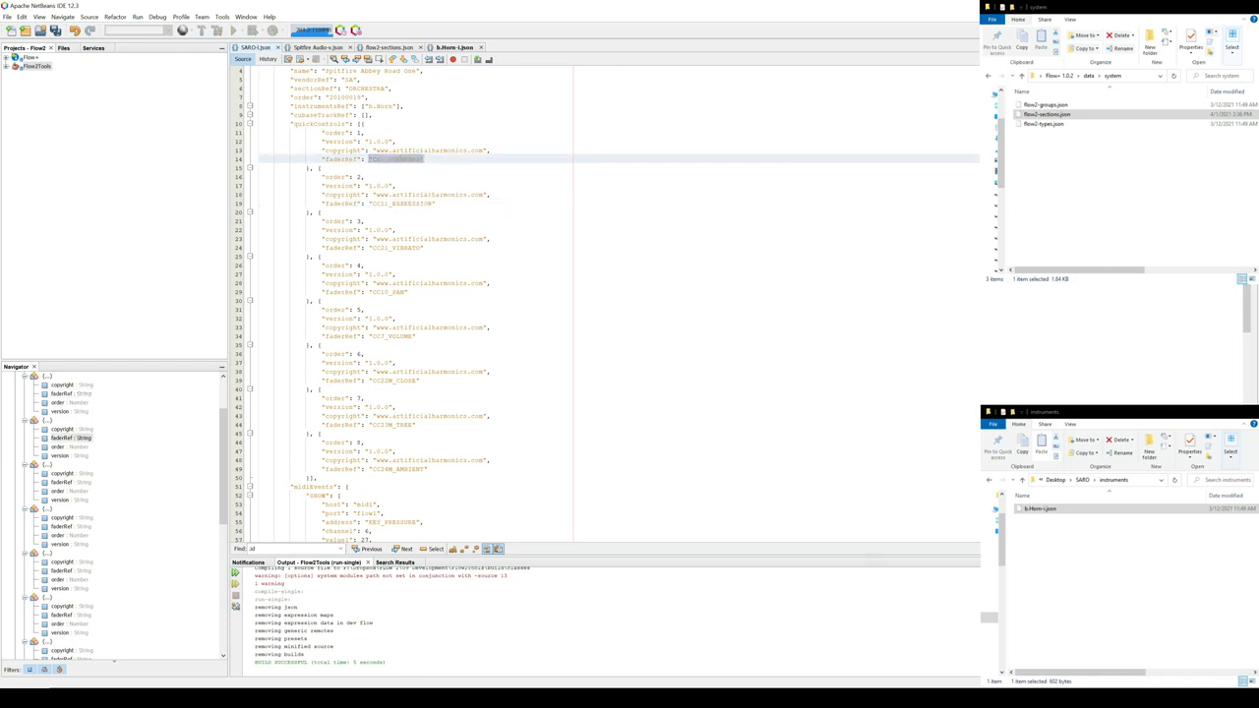
pyautogui.moveTo(368, 203); pyautogui.dragTo(438, 203)
pyautogui.moveTo(370, 246); pyautogui.dragTo(423, 247)
pyautogui.moveTo(369, 291); pyautogui.dragTo(407, 292)
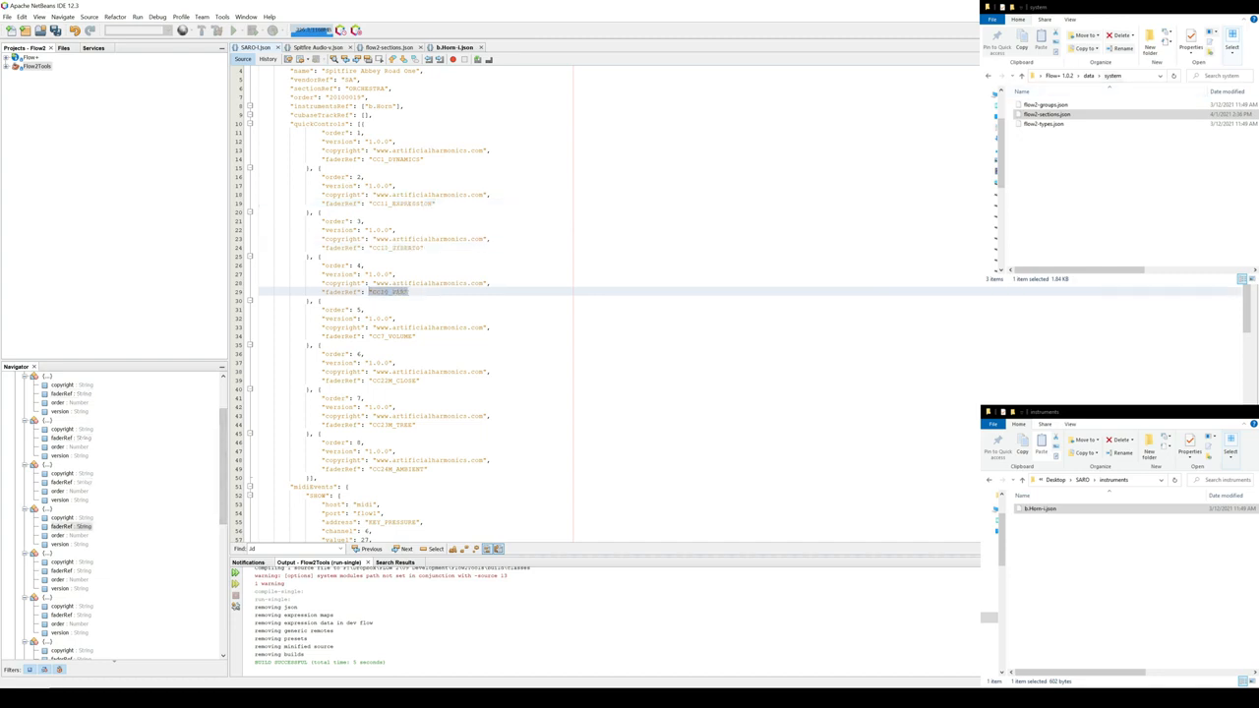
# Open the faders folder inside the Flow+ 1.0.2 data folder in File Explorer.
pyautogui.click(1089, 82)
pyautogui.click(1087, 76)
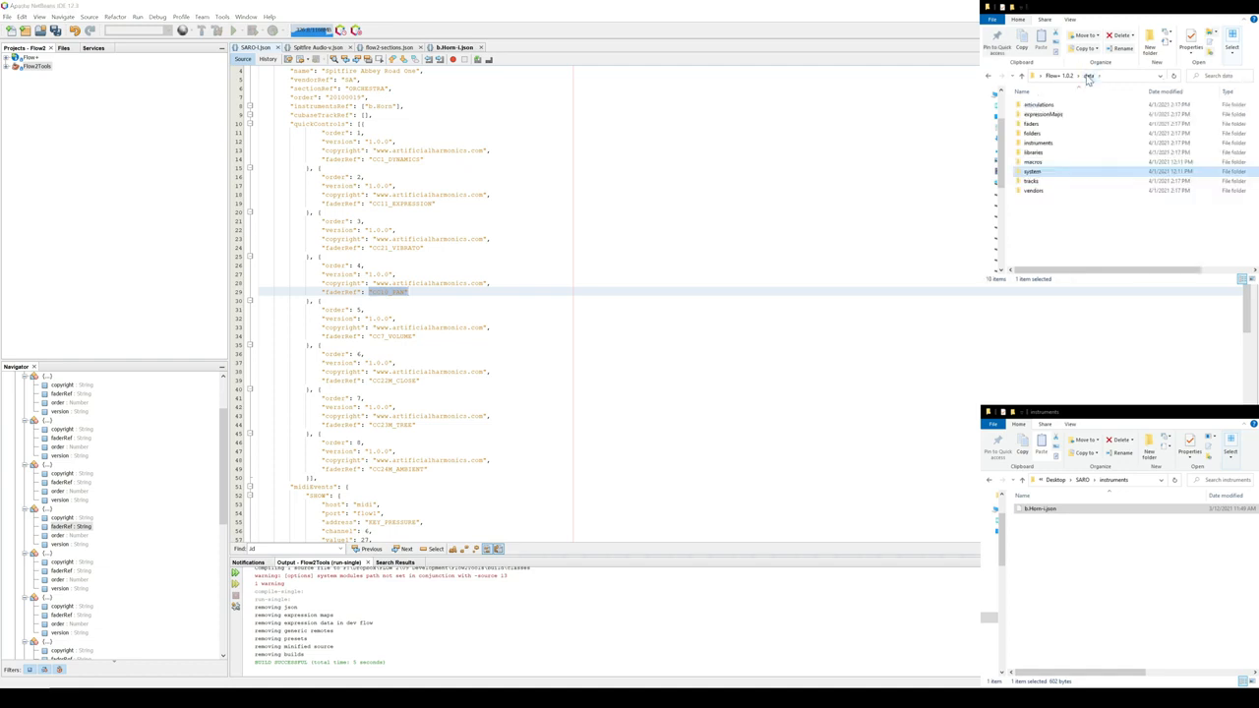
pyautogui.click(1046, 125)
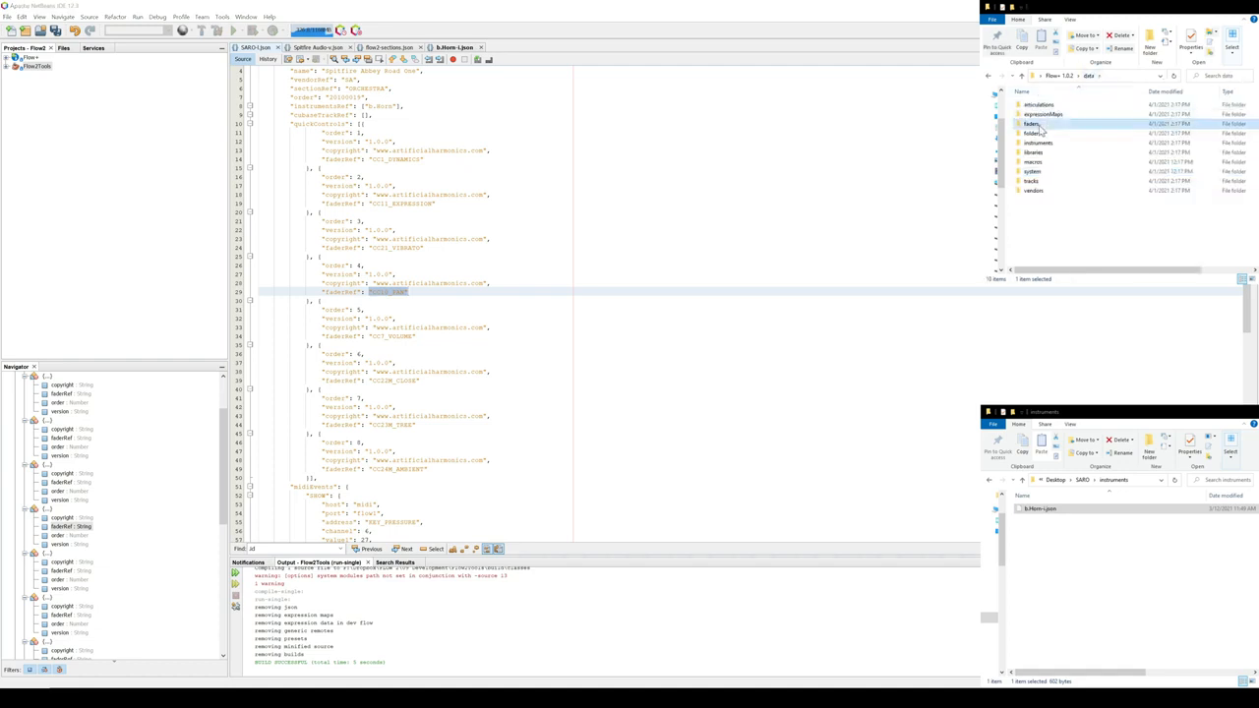
pyautogui.doubleClick(1047, 133)
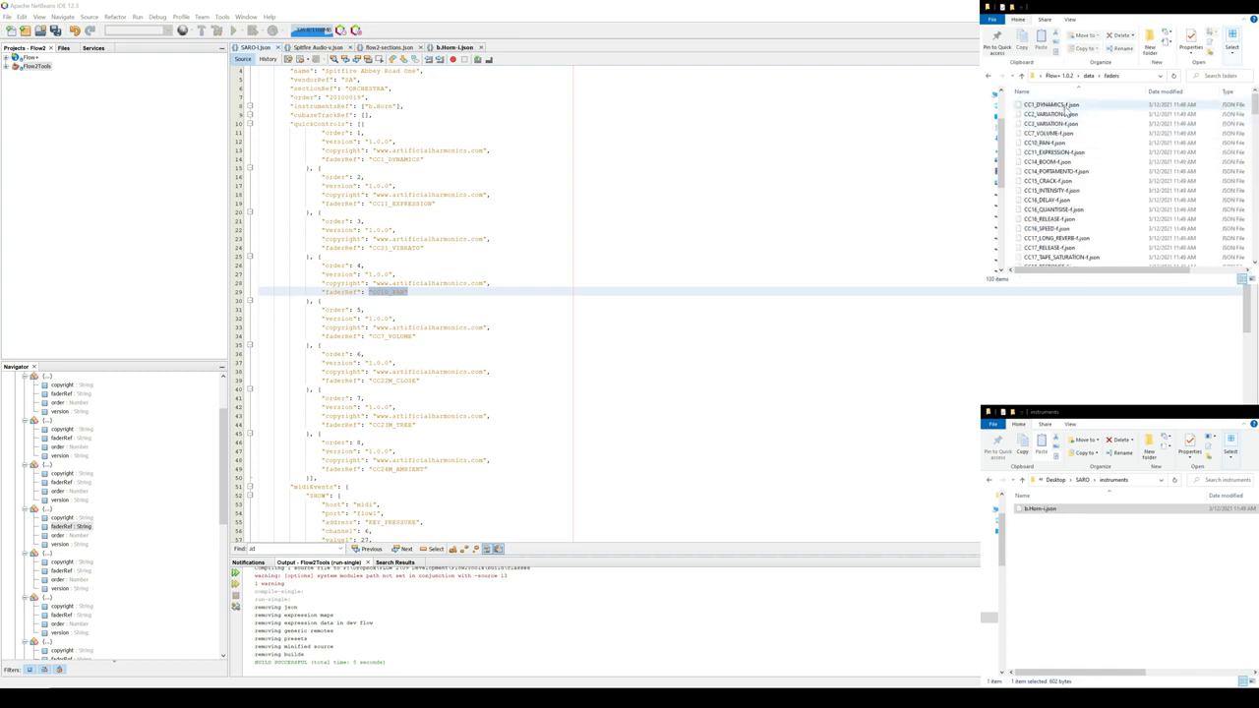
# Copy the CC1_DYNAMICS, CC7_VOLUME, CC10_PAN, CC11_EXPRESSION and CC21_VIBRATO fader JSON files from the Flow+ faders folder.
pyautogui.click(1062, 104)
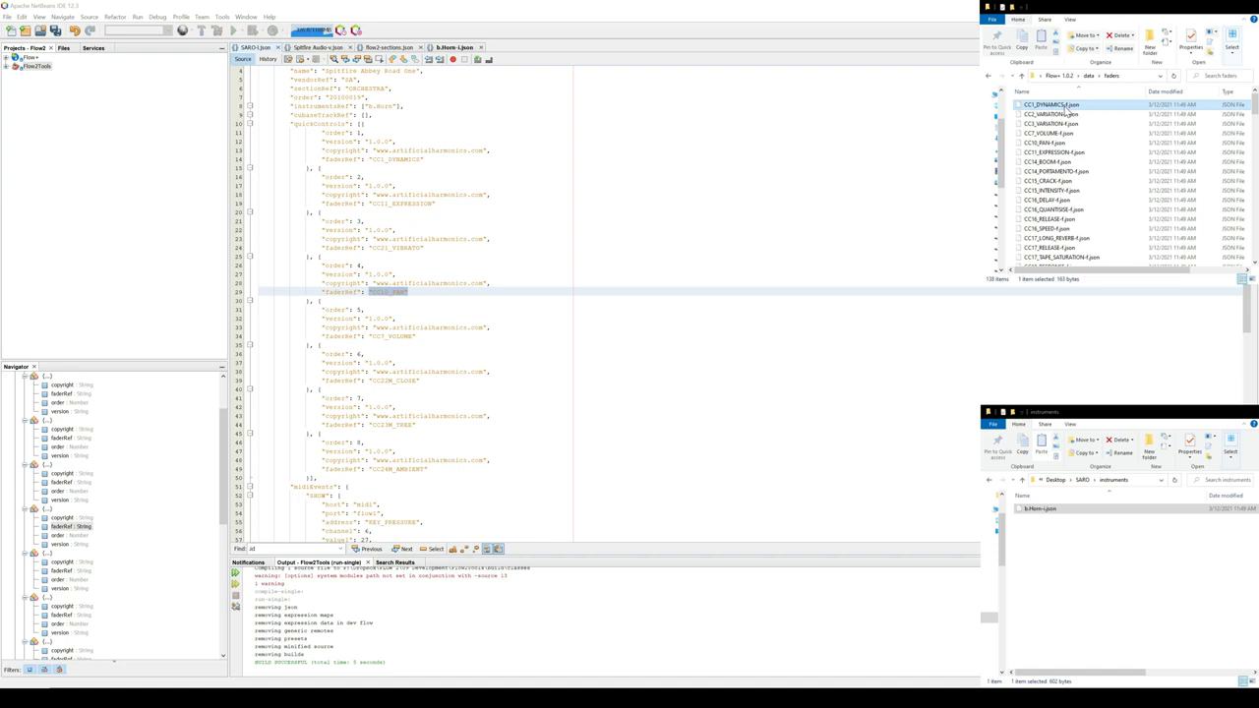
pyautogui.click(1080, 154)
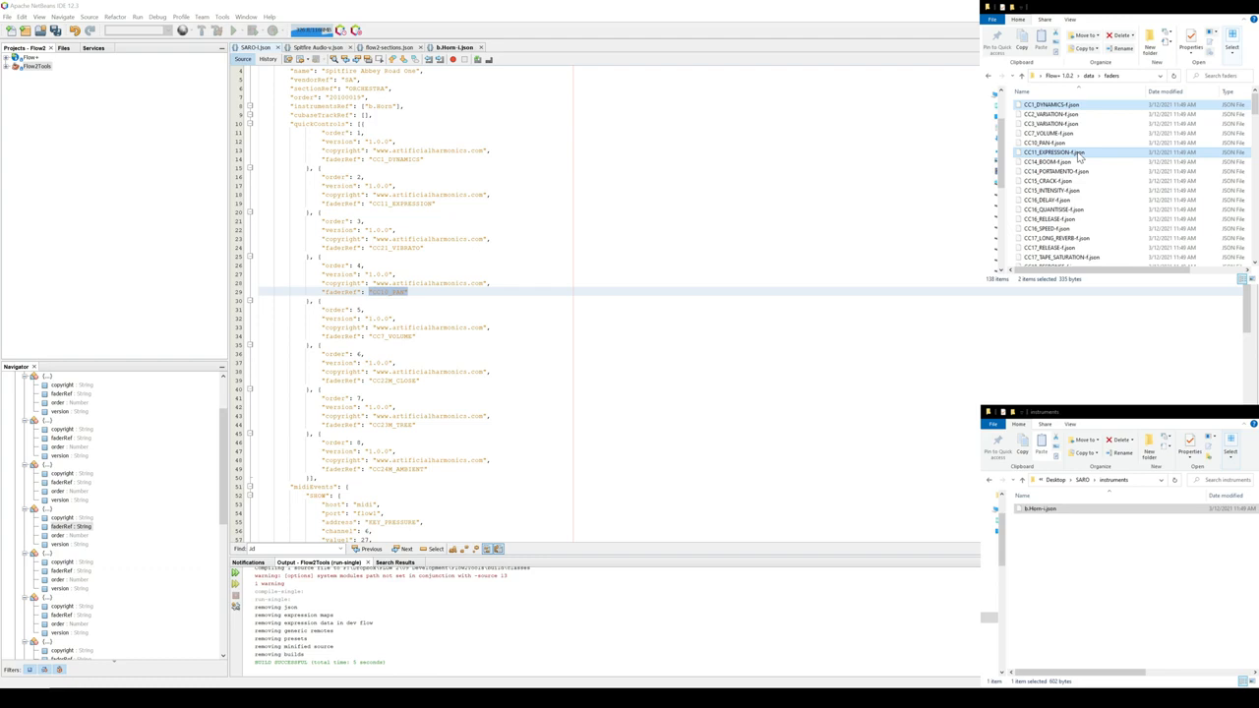
pyautogui.scroll(-4, 1076, 167)
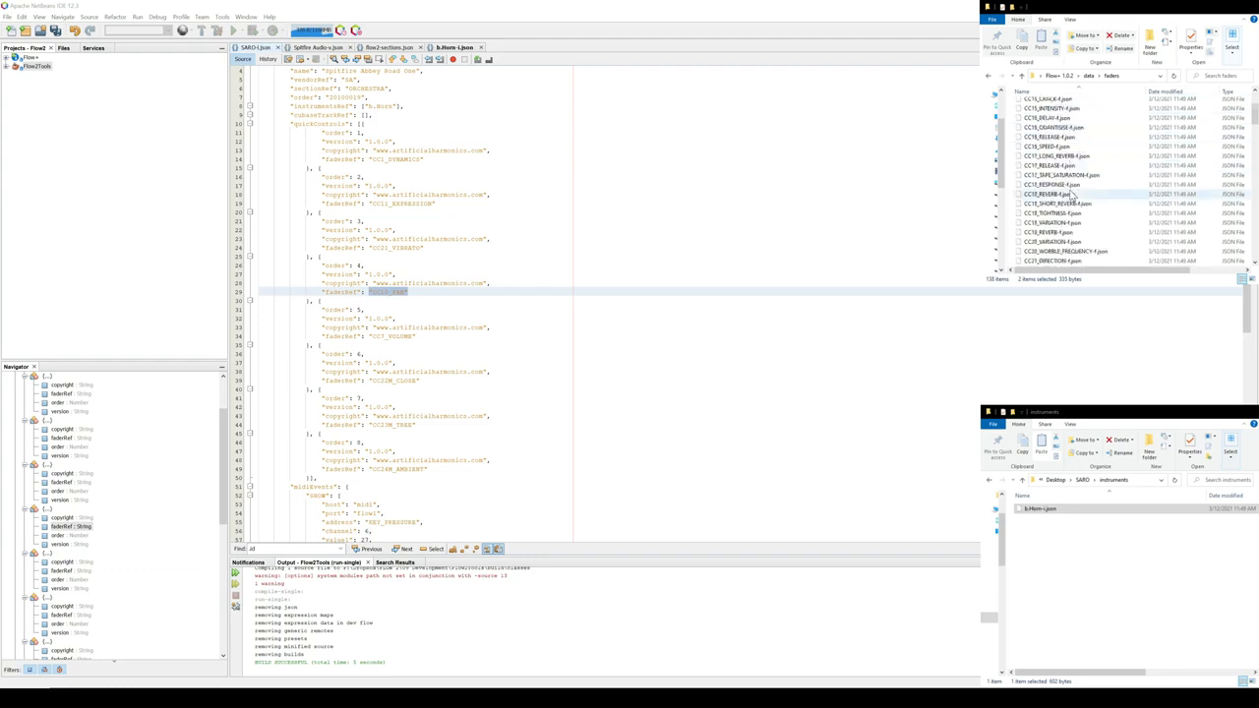
pyautogui.scroll(-1, 1070, 245)
pyautogui.scroll(-1, 1071, 244)
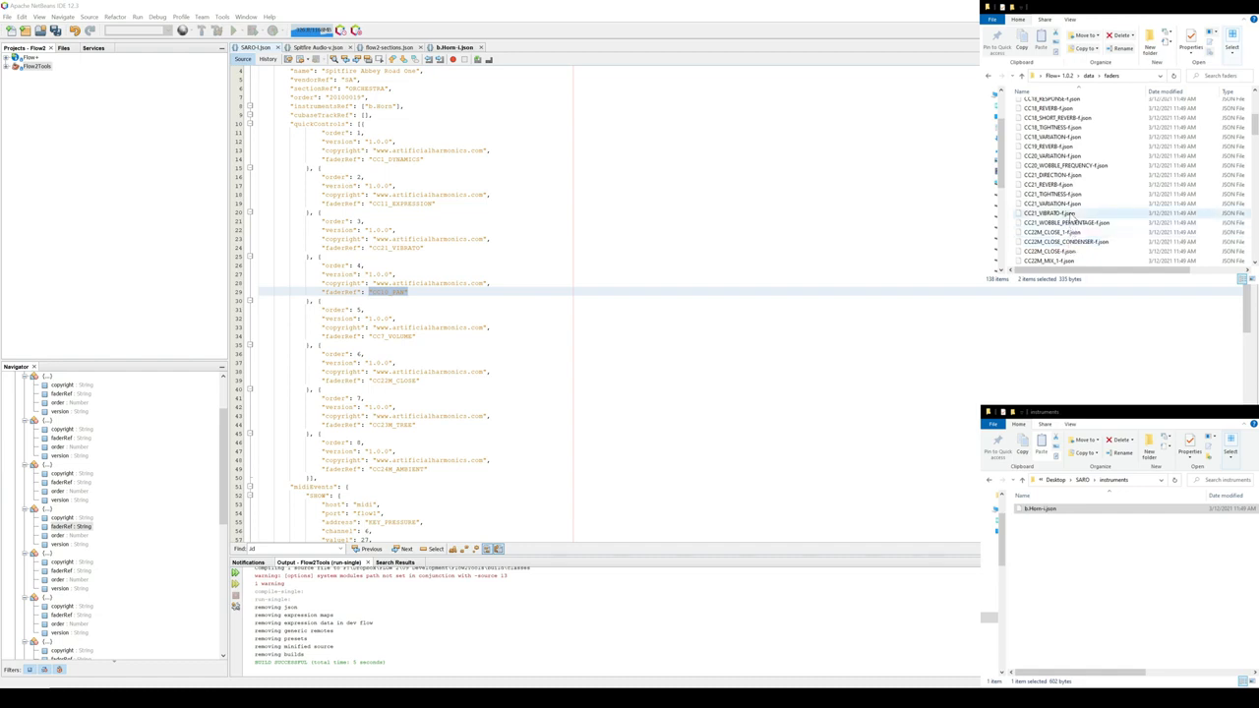
pyautogui.keyDown('ctrl'); pyautogui.click(1075, 215); pyautogui.keyUp('ctrl')
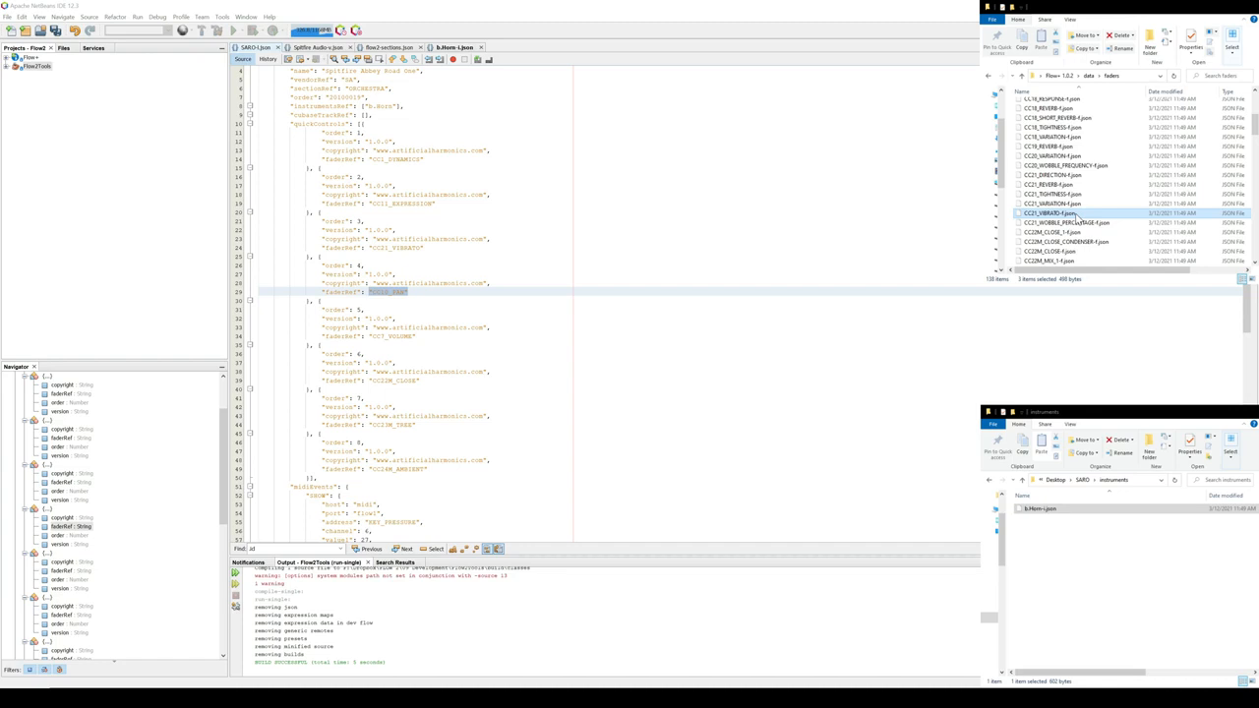
pyautogui.scroll(4, 1094, 169)
pyautogui.scroll(2, 1091, 157)
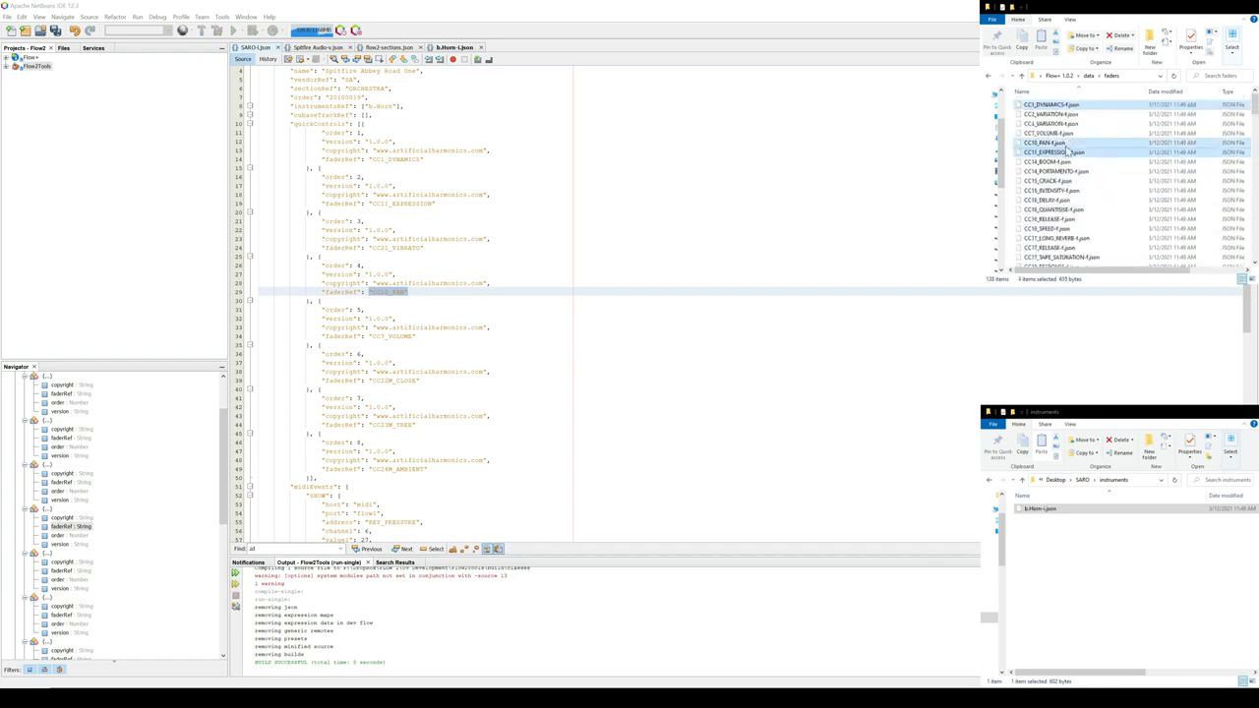
pyautogui.keyDown('ctrl'); pyautogui.click(1068, 135); pyautogui.keyUp('ctrl')
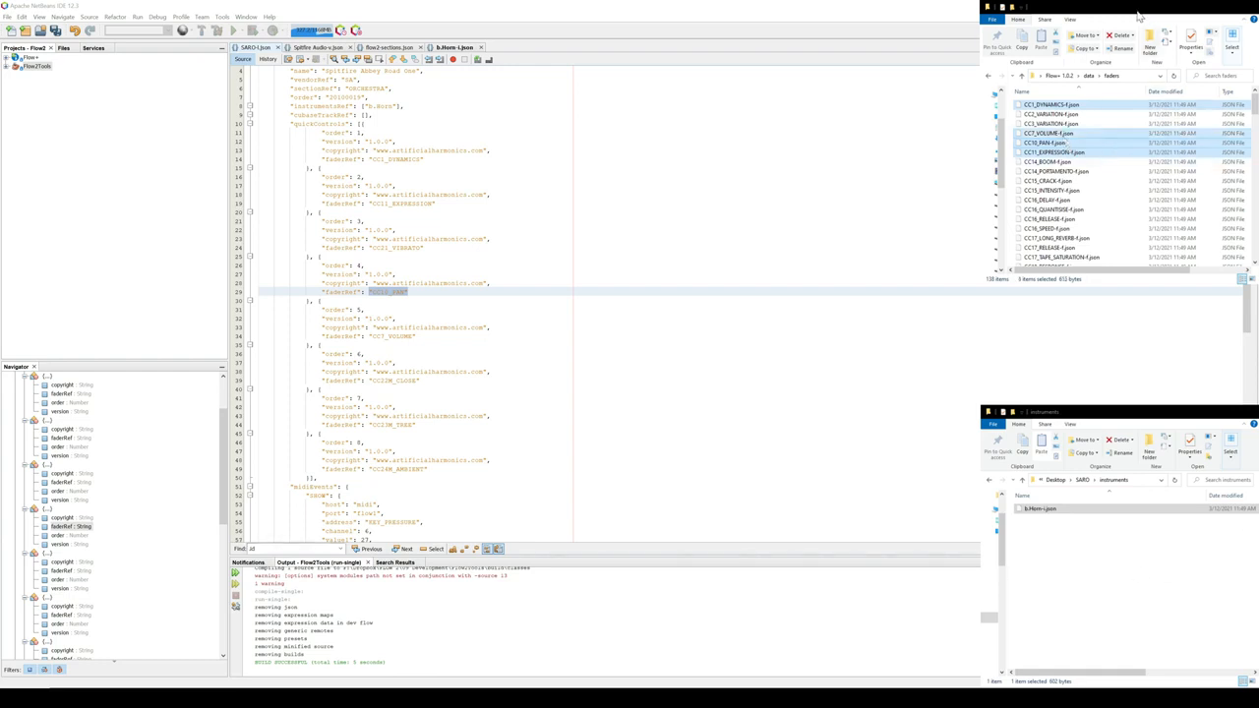
# Paste the five copied fader files into the faders folder of the SARO desktop folder.
pyautogui.click(1082, 572)
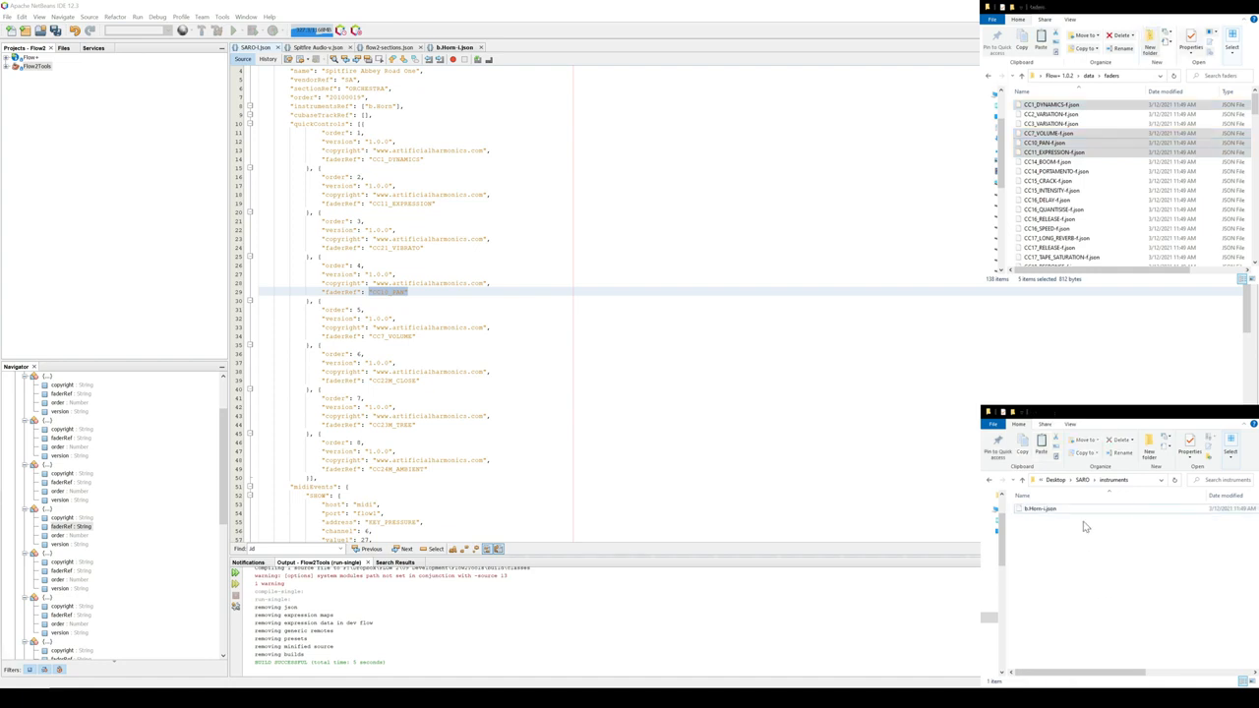
pyautogui.click(1082, 480)
pyautogui.doubleClick(1040, 527)
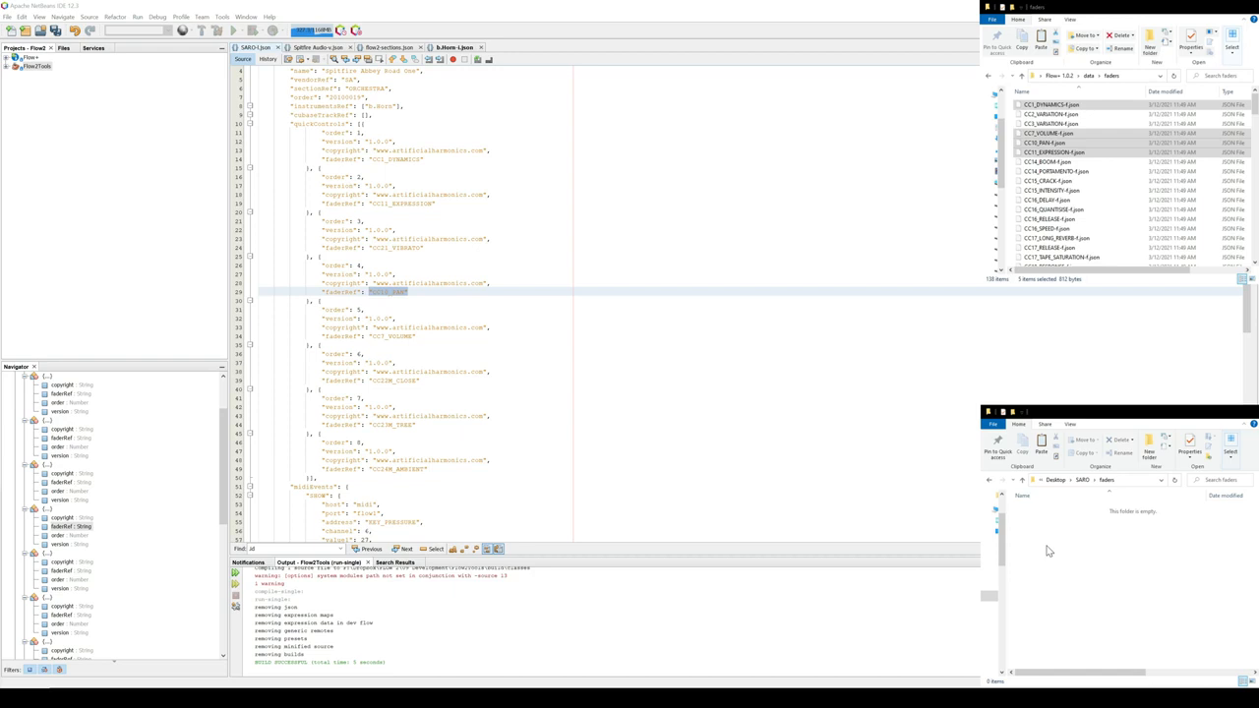
pyautogui.hotkey('ctrl', 'v')
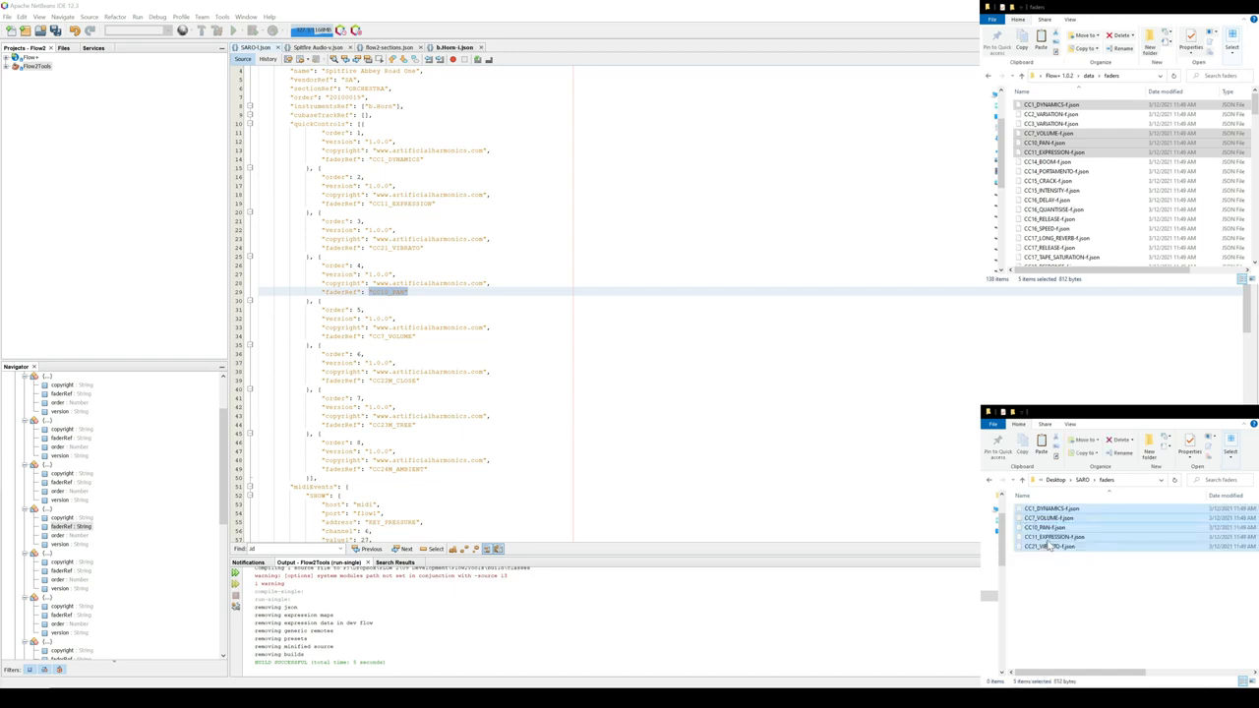
# Check the last three quick controls' faderRefs, then copy the CC22M_MIX_1 fader file from the Flow+ faders folder into the SARO faders folder.
pyautogui.click(405, 381)
pyautogui.moveTo(396, 380); pyautogui.dragTo(417, 380)
pyautogui.moveTo(396, 425); pyautogui.dragTo(408, 425)
pyautogui.moveTo(396, 469); pyautogui.dragTo(424, 469)
pyautogui.click(320, 389)
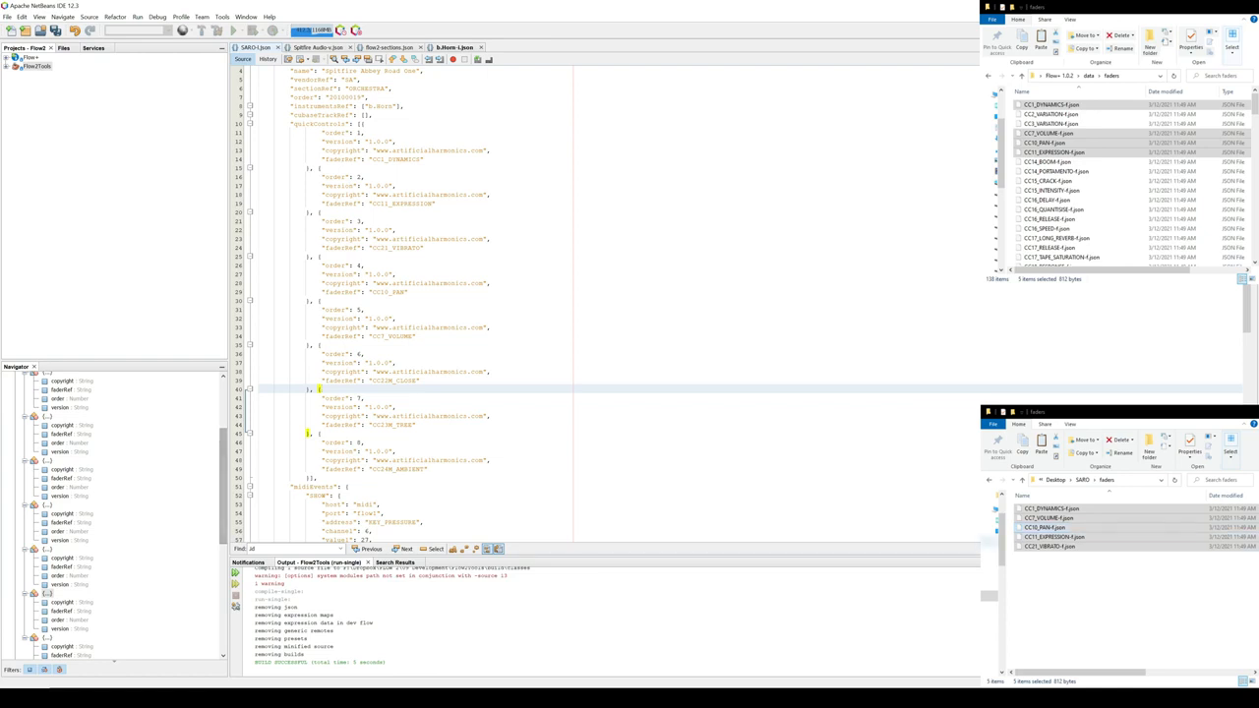
pyautogui.scroll(-5, 1061, 162)
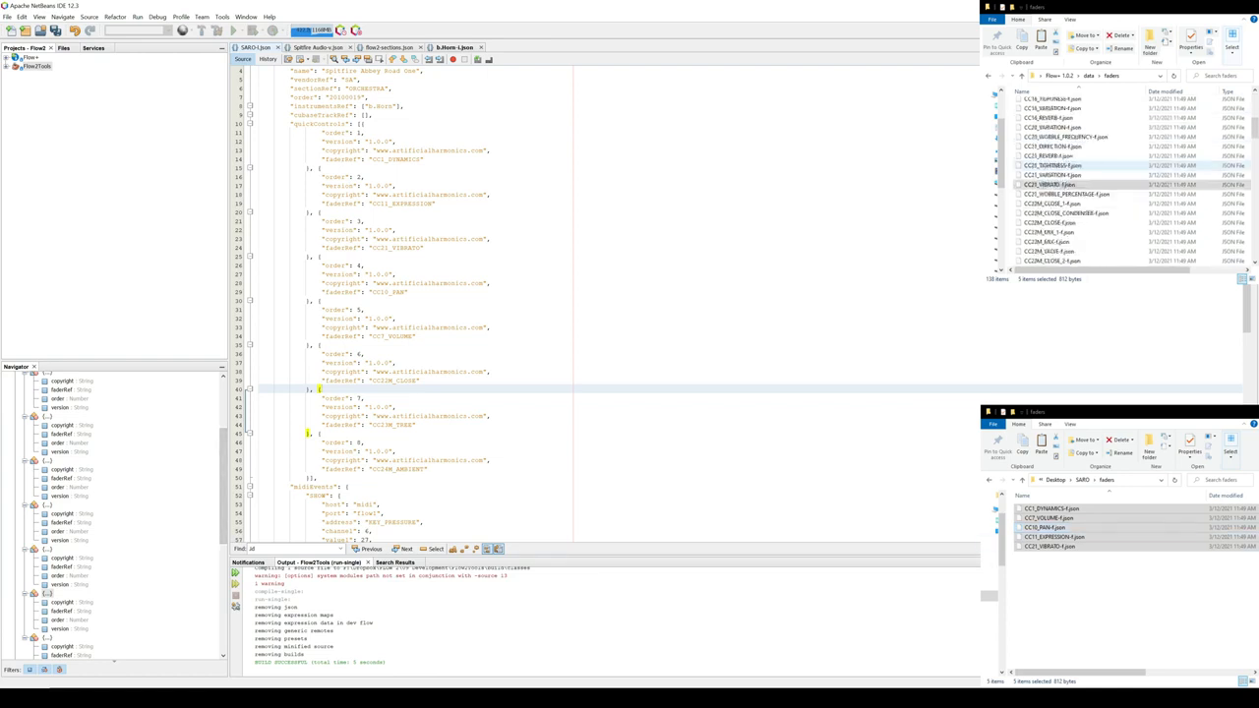
pyautogui.scroll(-2, 1056, 147)
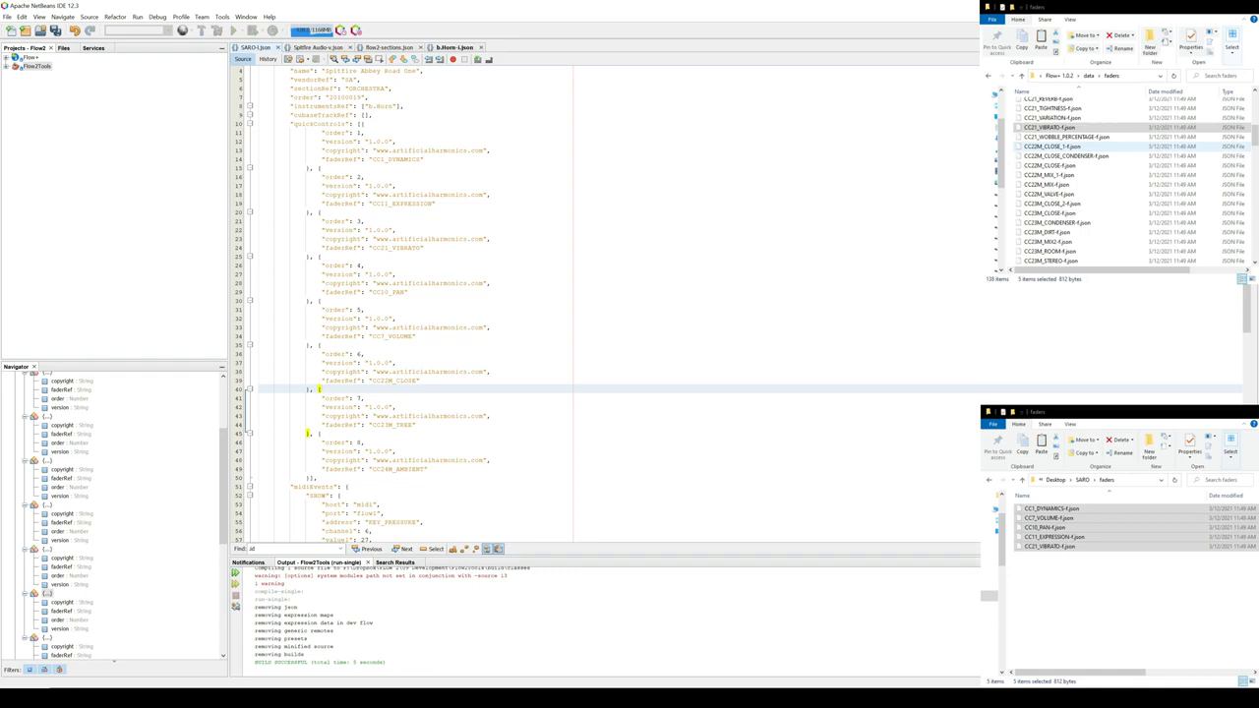
pyautogui.click(1061, 177)
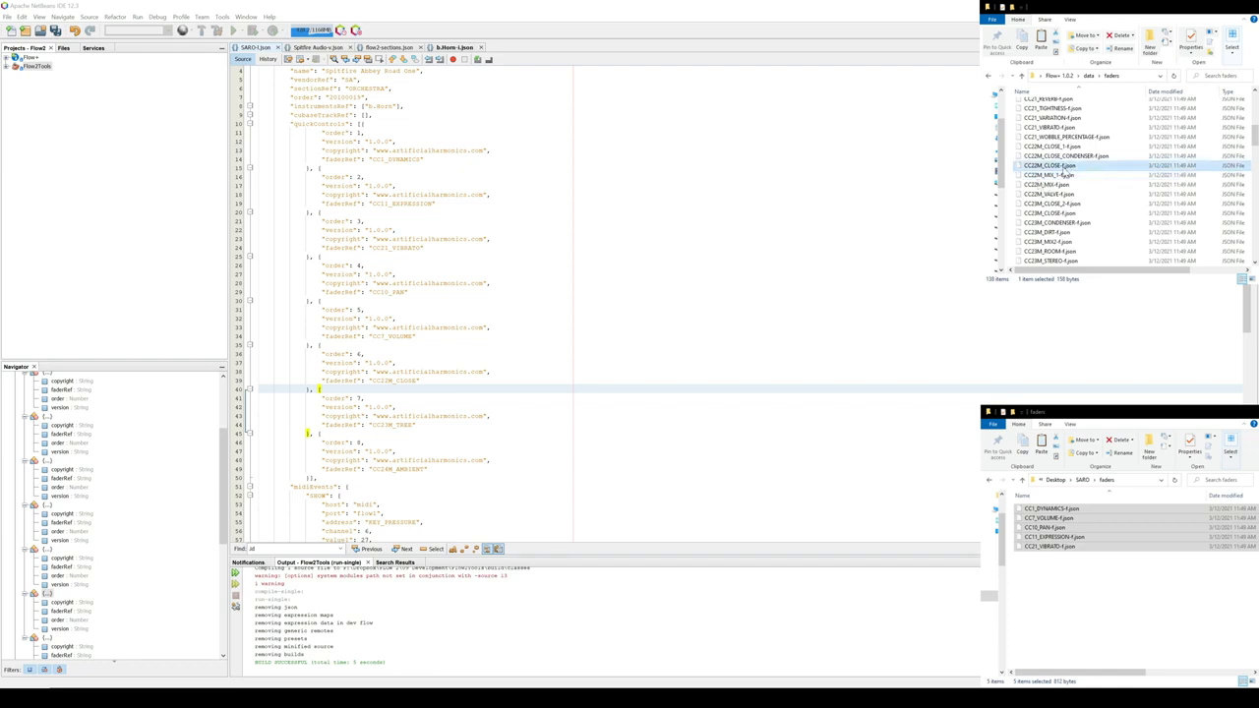
pyautogui.click(1062, 597)
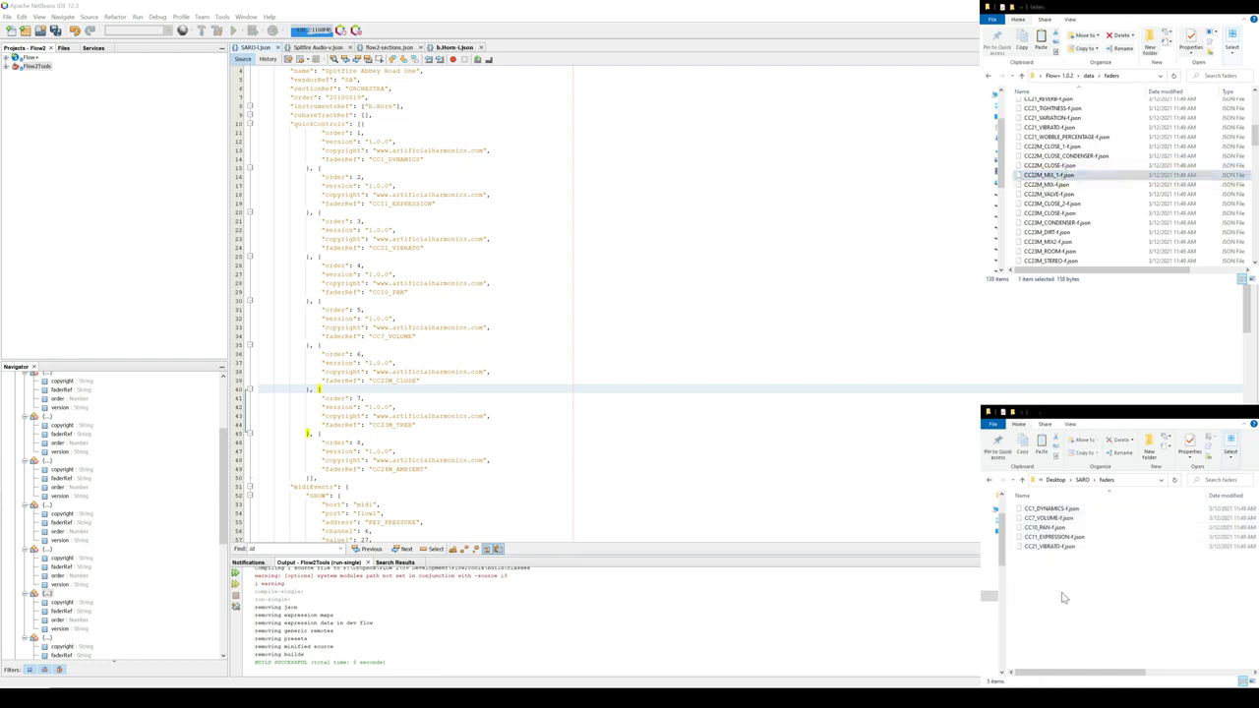
pyautogui.hotkey('ctrl', 'v')
# Set the sixth quick control's faderRef in the SARO library file to CC22M_MIX_1.
pyautogui.click(394, 380)
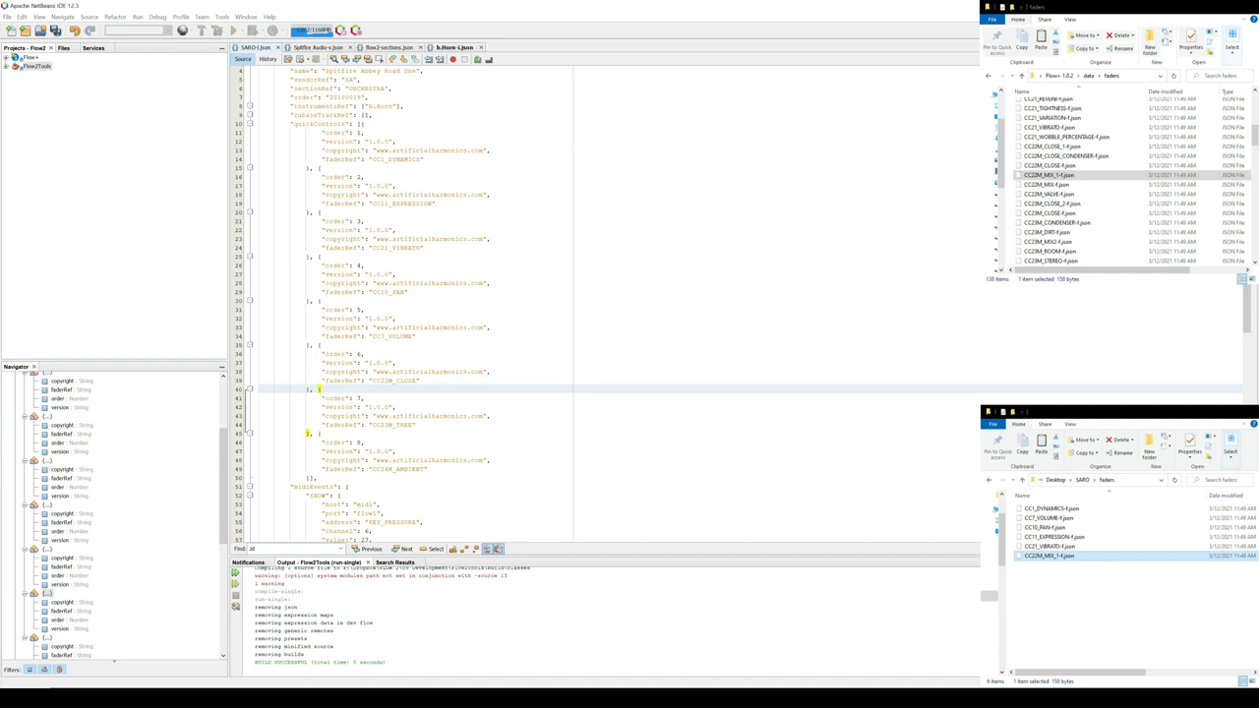
pyautogui.moveTo(393, 379); pyautogui.dragTo(417, 380)
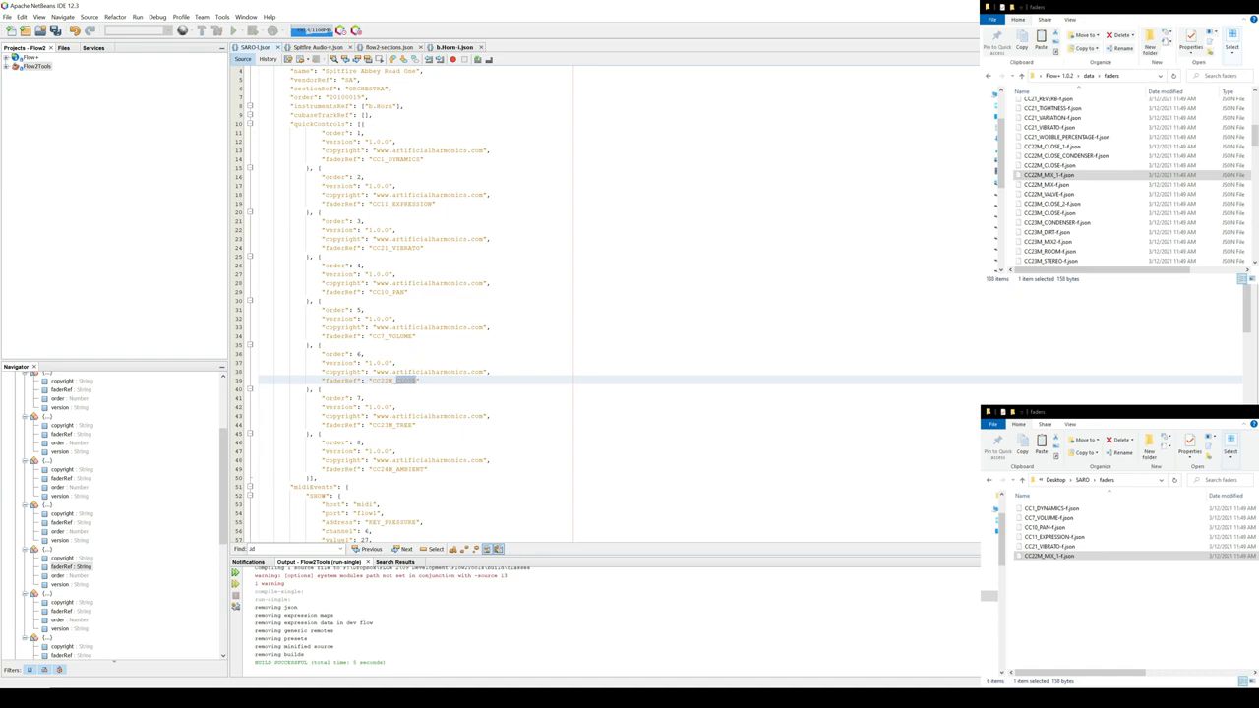
pyautogui.write('MIX_1')
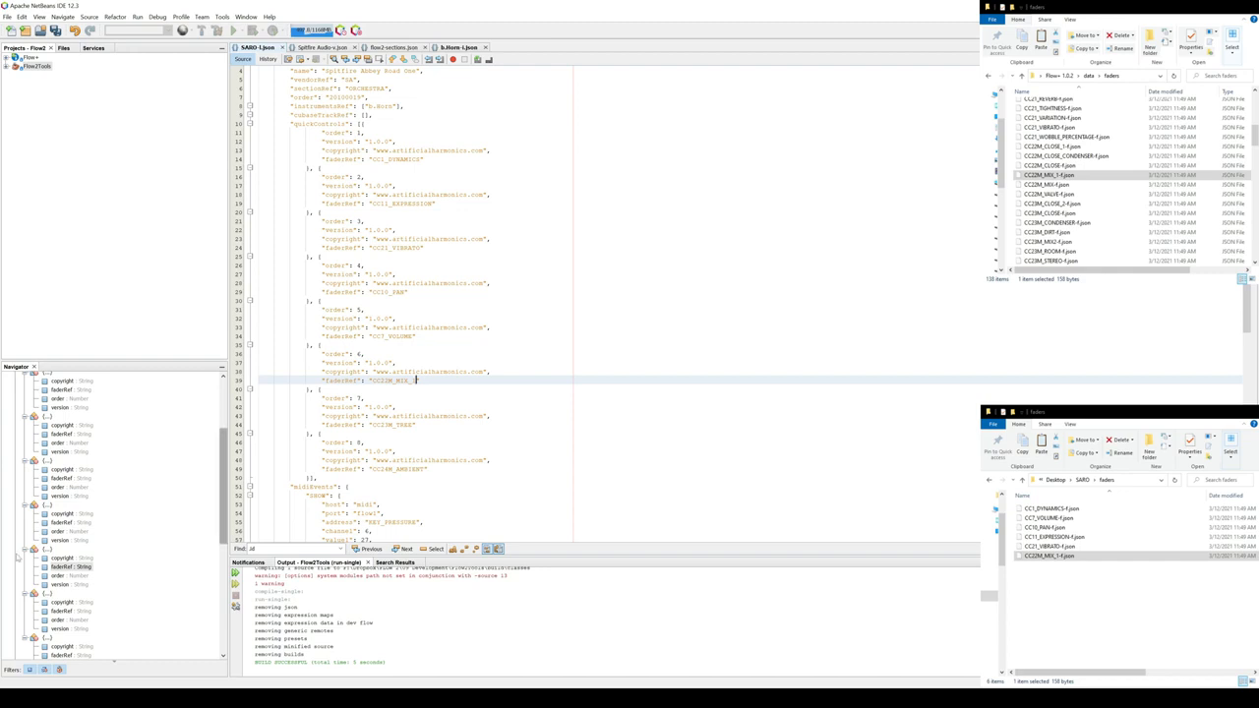
# Set the seventh quick control's faderRef to CC23M_MIX2 and copy that fader file from the Flow+ faders folder into the SARO faders folder.
pyautogui.click(1081, 174)
pyautogui.scroll(-1, 1089, 156)
pyautogui.scroll(-3, 1089, 156)
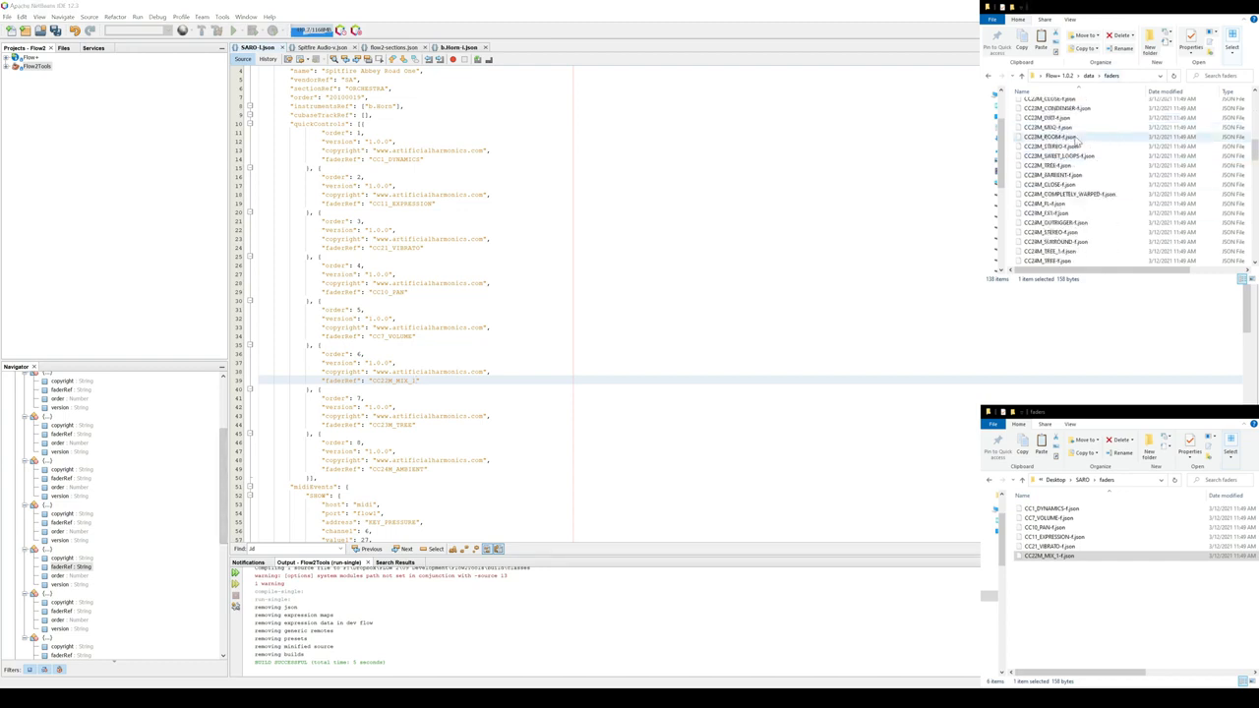
pyautogui.click(1060, 128)
pyautogui.click(1056, 128)
pyautogui.hotkey('ctrl', 'c')
pyautogui.click(492, 442)
pyautogui.moveTo(371, 424); pyautogui.dragTo(413, 424)
pyautogui.hotkey('ctrl', 'v')
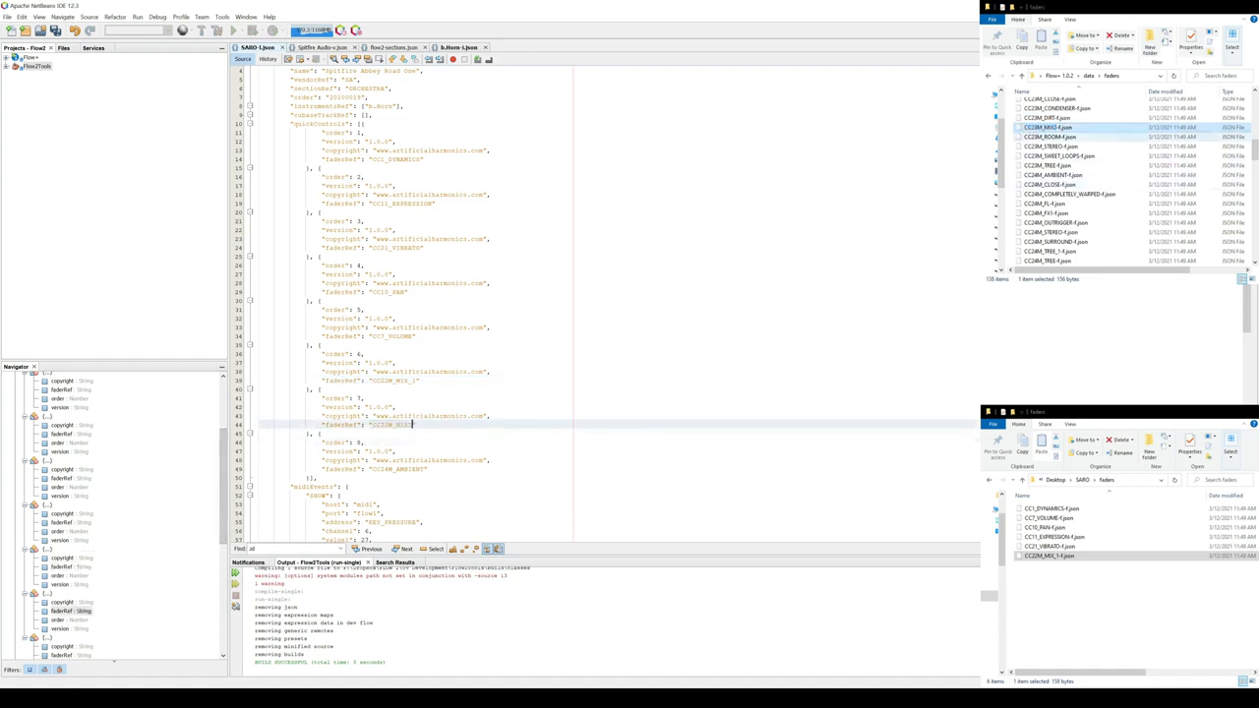
pyautogui.moveTo(1047, 127); pyautogui.dragTo(1078, 591)
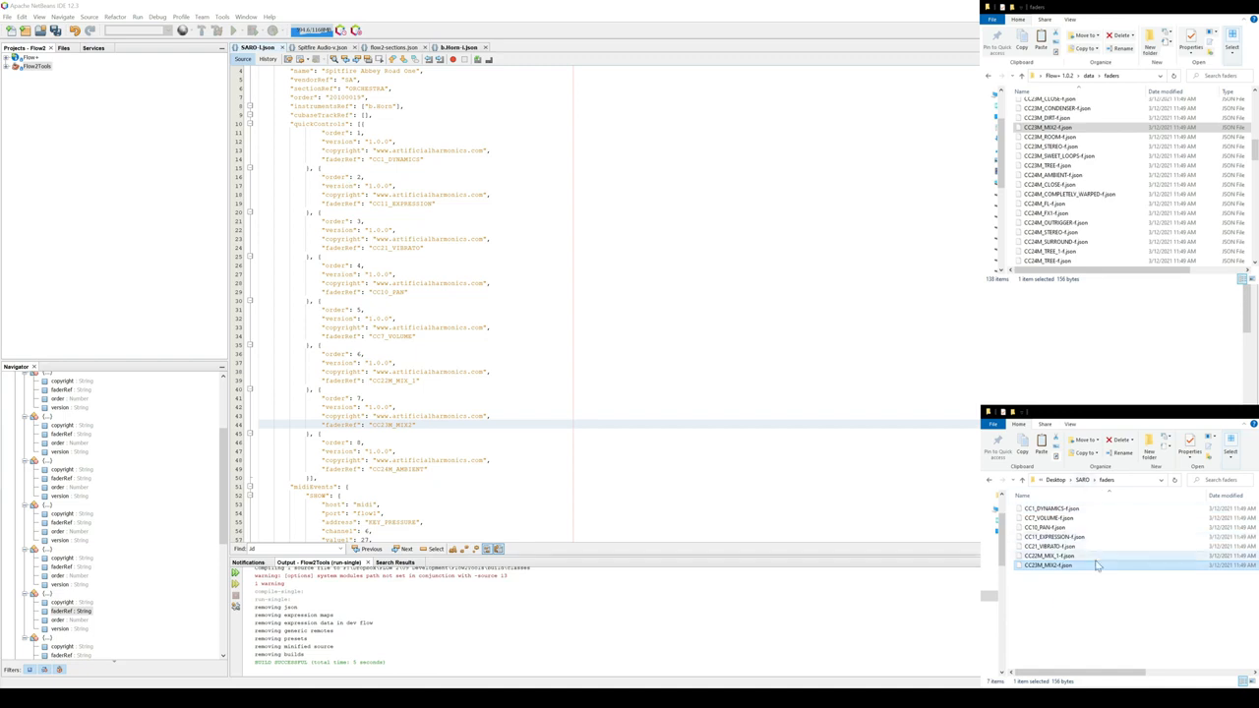
# Look for a vintage mix fader for the eighth quick control, then duplicate the CC22M_MIX_1 file within the SARO faders folder.
pyautogui.moveTo(373, 469); pyautogui.dragTo(424, 469)
pyautogui.scroll(-2, 1081, 145)
pyautogui.scroll(1, 1081, 145)
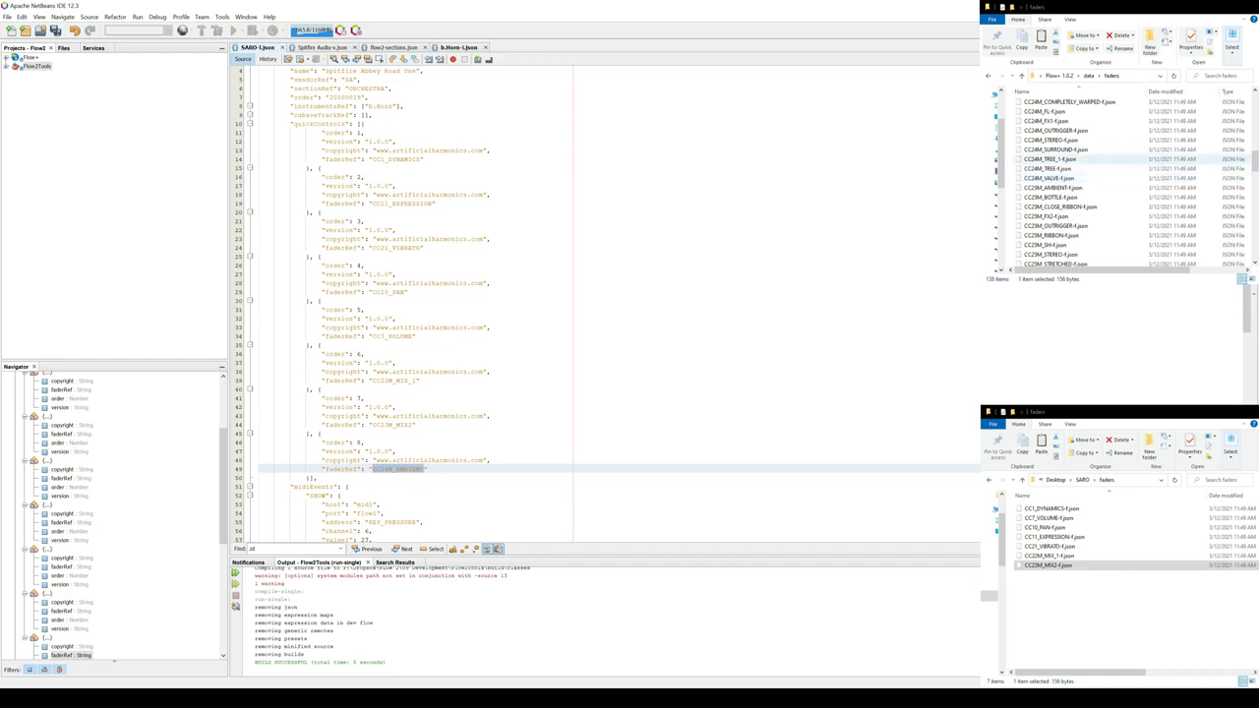
pyautogui.click(1050, 565)
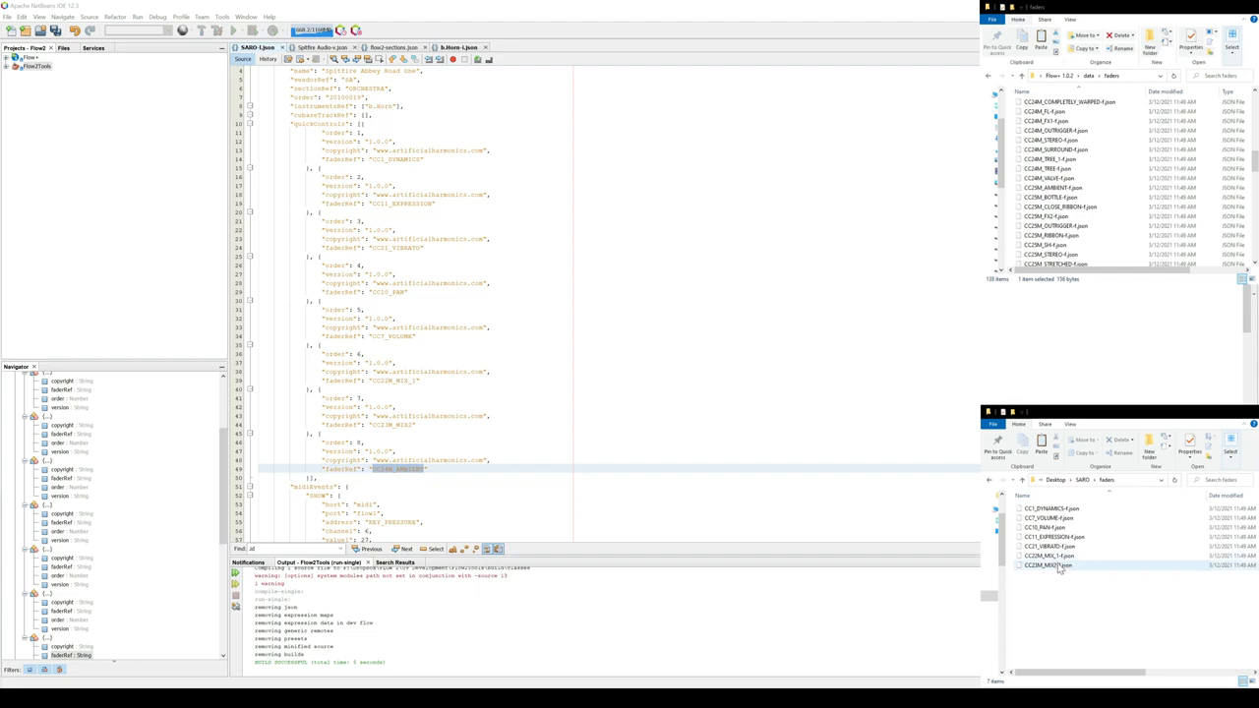
pyautogui.click(1059, 556)
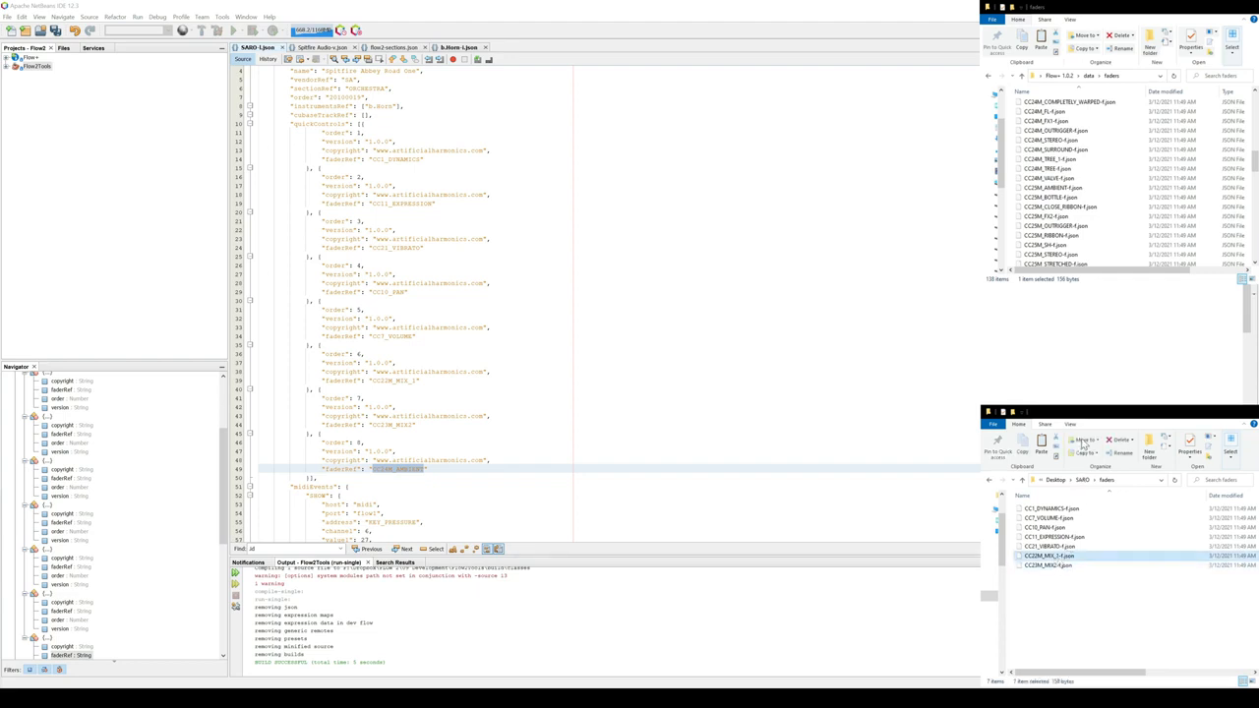
pyautogui.hotkey('ctrl', 'c')
pyautogui.hotkey('ctrl', 'v')
pyautogui.press('F2')
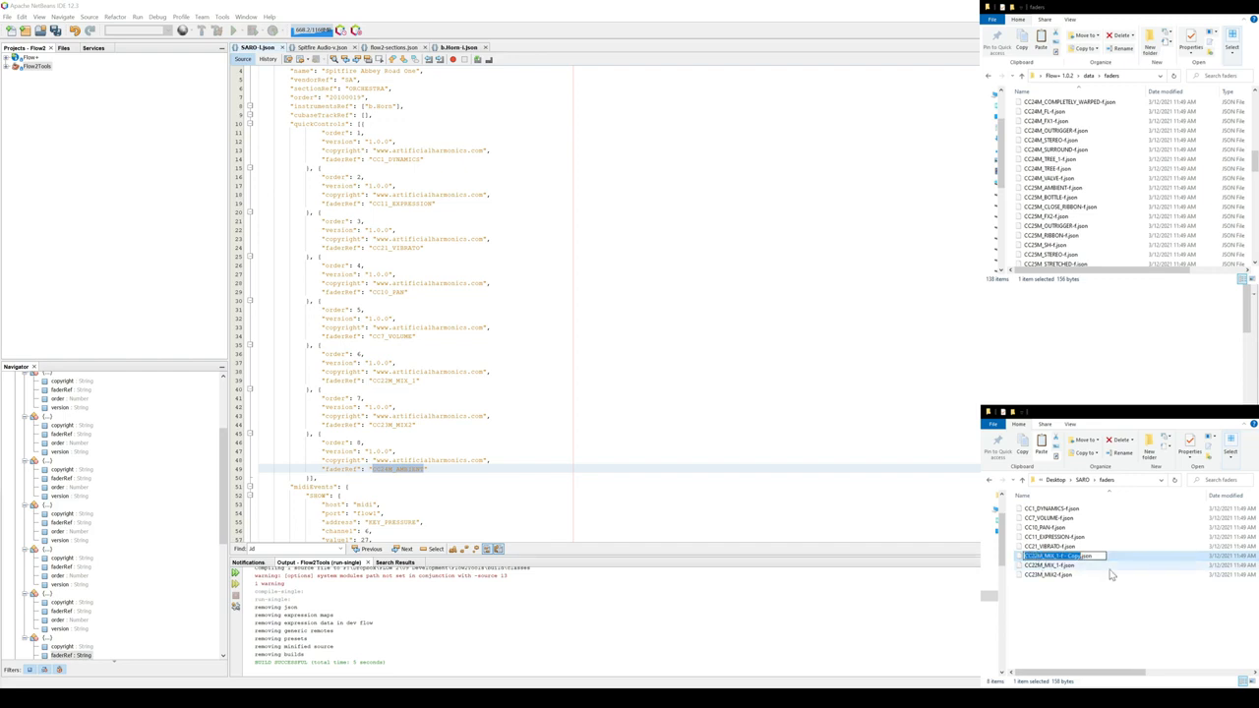
# Rename the duplicated fader file as CC24M_VINTAGE_1-f.json.
pyautogui.hotkey('shift', 'Left')
pyautogui.hotkey('shift', 'Left')
pyautogui.hotkey('shift', 'Left')
pyautogui.hotkey('shift', 'Left')
pyautogui.hotkey('shift', 'Left')
pyautogui.hotkey('shift', 'Left')
pyautogui.hotkey('shift', 'Left')
pyautogui.hotkey('shift', 'Left')
pyautogui.press('Delete')
pyautogui.press('Delete')
pyautogui.press('Delete')
pyautogui.press('Delete')
pyautogui.press('Delete')
pyautogui.press('Delete')
pyautogui.press('Delete')
pyautogui.press('Delete')
pyautogui.write('CC24')
pyautogui.write('M')
pyautogui.write('_')
pyautogui.write('VIBRA')
pyautogui.write('GE')
pyautogui.write('_8')
pyautogui.press('Return')
pyautogui.press('F2')
pyautogui.press('Home')
pyautogui.press('Right')
pyautogui.press('Right')
pyautogui.press('Delete')
pyautogui.press('Delete')
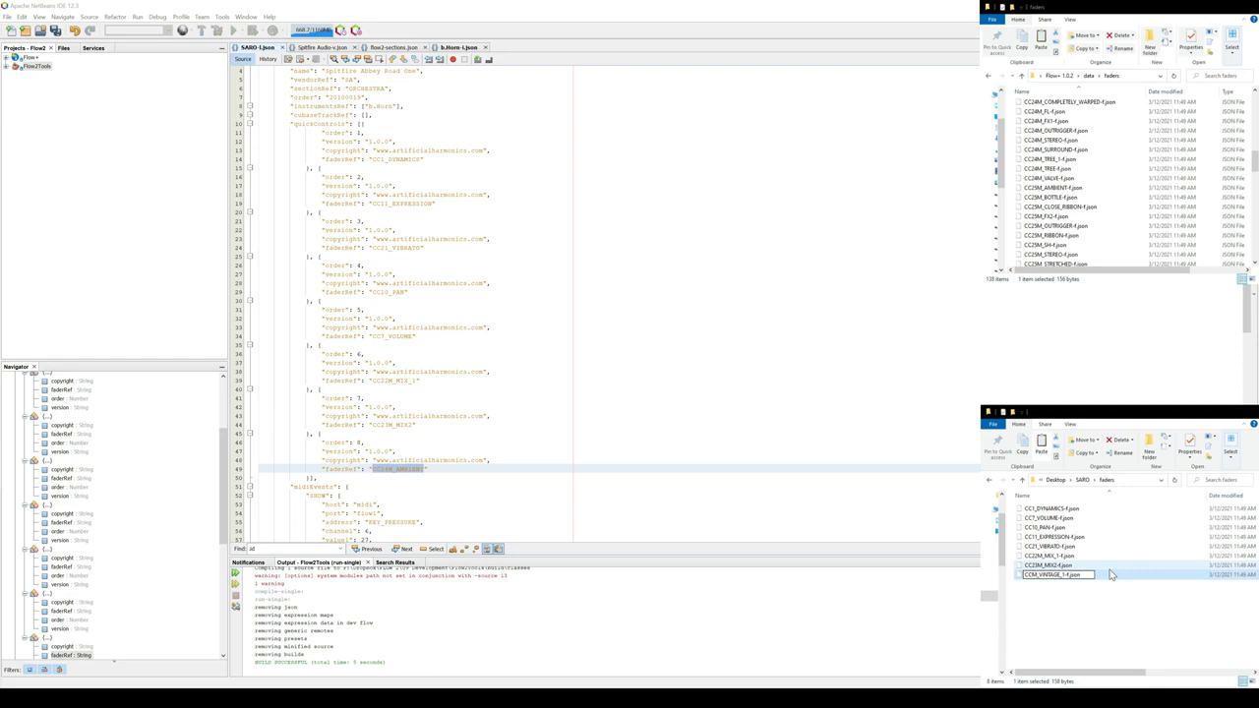
pyautogui.write('24')
pyautogui.press('Return')
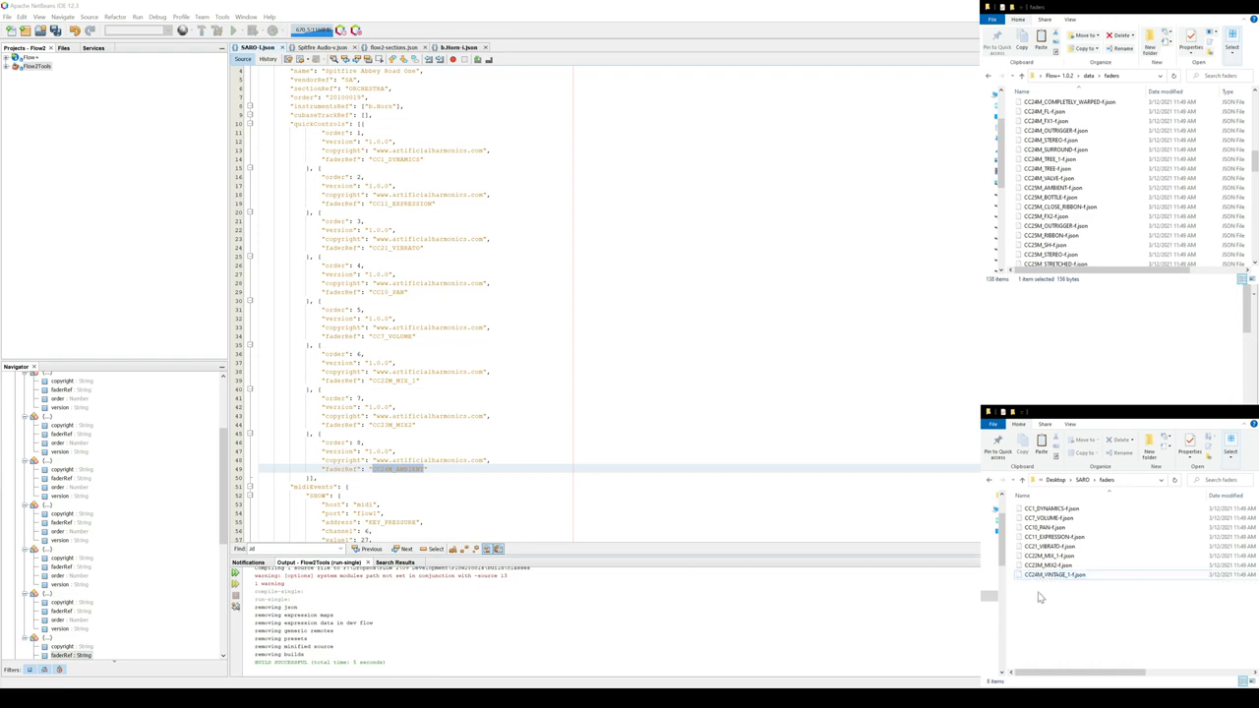
# Open the CC24M_VINTAGE_1-f.json fader file in the NetBeans editor.
pyautogui.moveTo(1052, 575); pyautogui.dragTo(577, 174)
pyautogui.rightClick(574, 173)
pyautogui.click(599, 207)
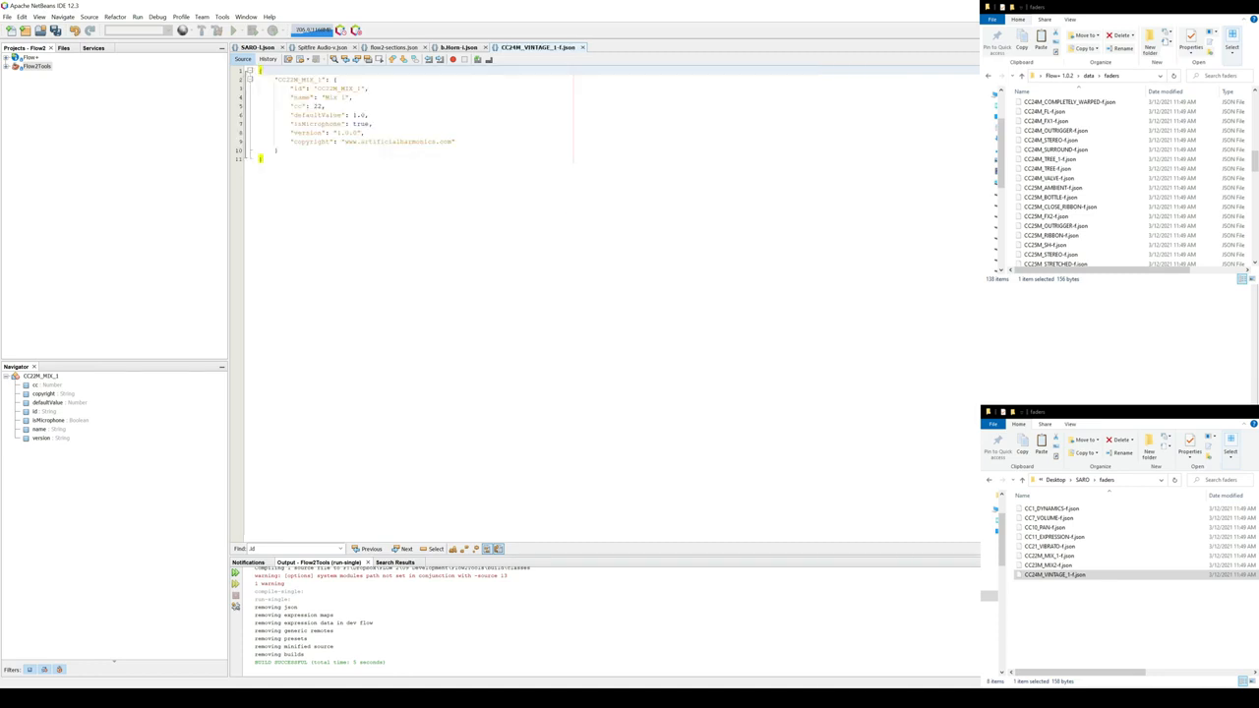
# Change both the fader's object key and its id to CC24M_VINTAGE_1.
pyautogui.click(293, 79)
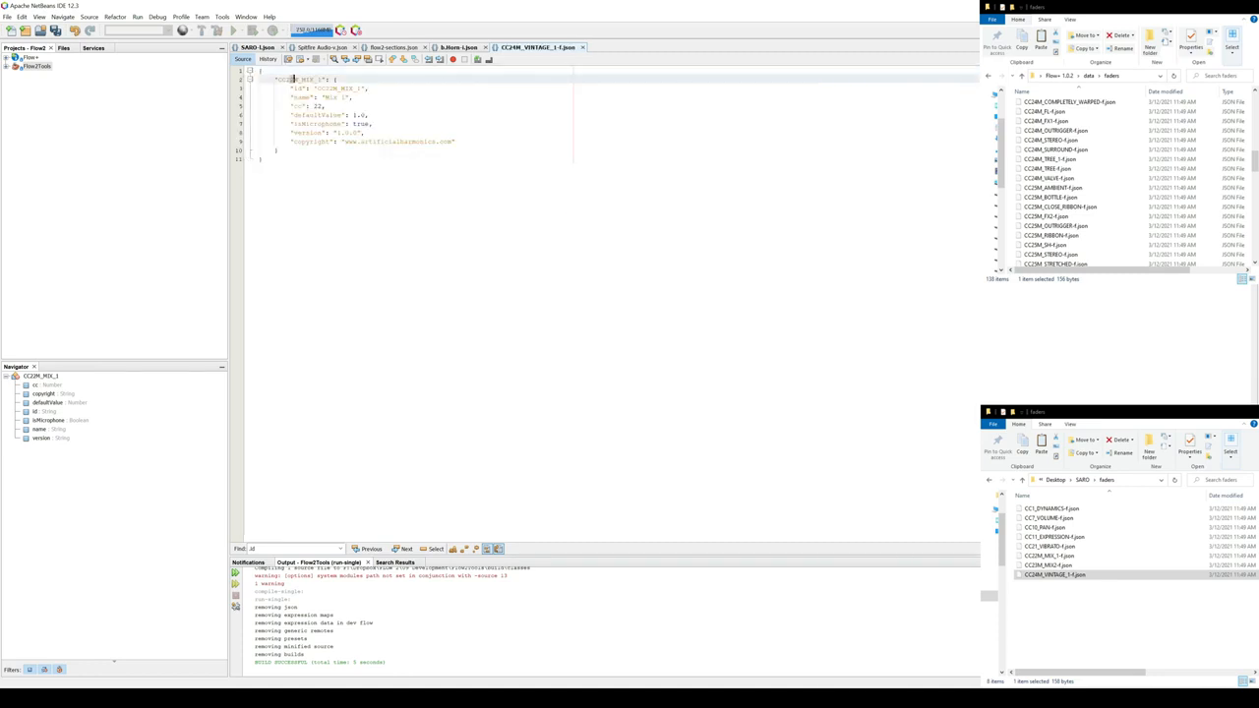
pyautogui.hotkey('shift', 'Left')
pyautogui.write('4')
pyautogui.press('Right')
pyautogui.press('Right')
pyautogui.hotkey('shift', 'Right')
pyautogui.hotkey('shift', 'Right')
pyautogui.hotkey('shift', 'Right')
pyautogui.write('VINTAGE')
pyautogui.doubleClick(338, 87)
pyautogui.hotkey('ctrl', 'v')
# Set the fader's name to "Vintage 1", cc to 24 and defaultValue to 0.0, and save all open files.
pyautogui.moveTo(350, 96); pyautogui.dragTo(325, 96)
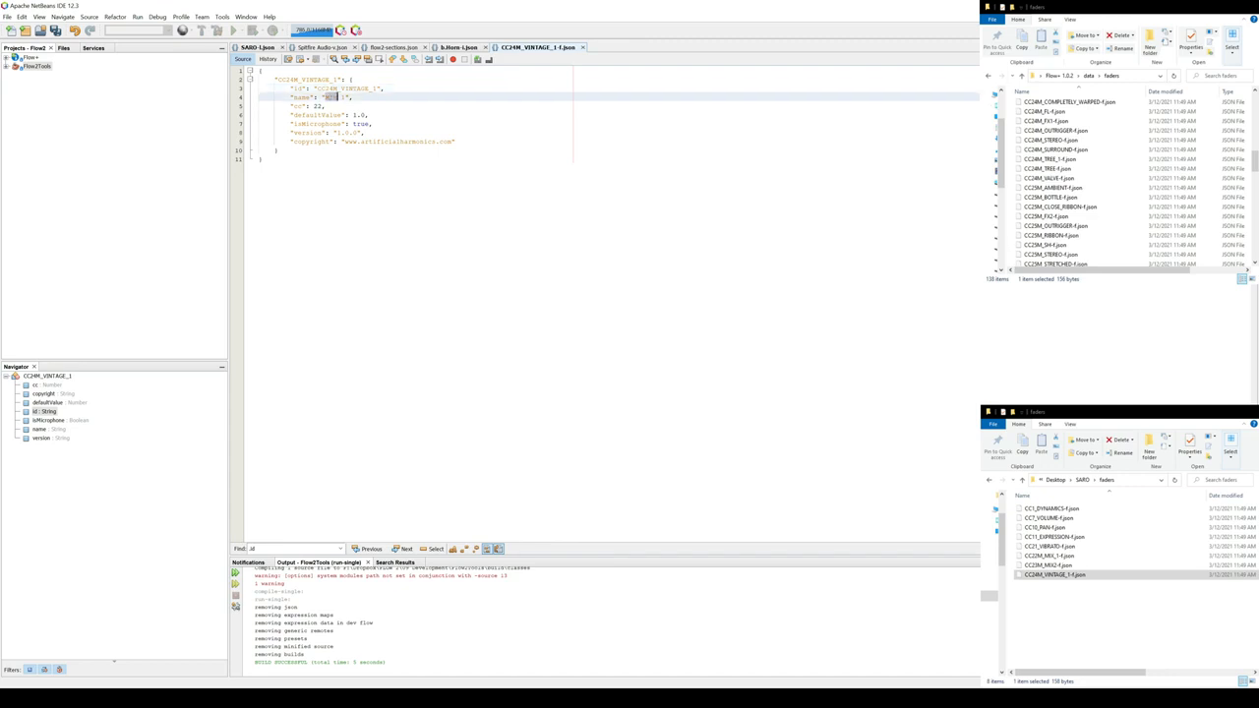
pyautogui.press('BackSpace')
pyautogui.write('Vintage 1')
pyautogui.click(317, 105)
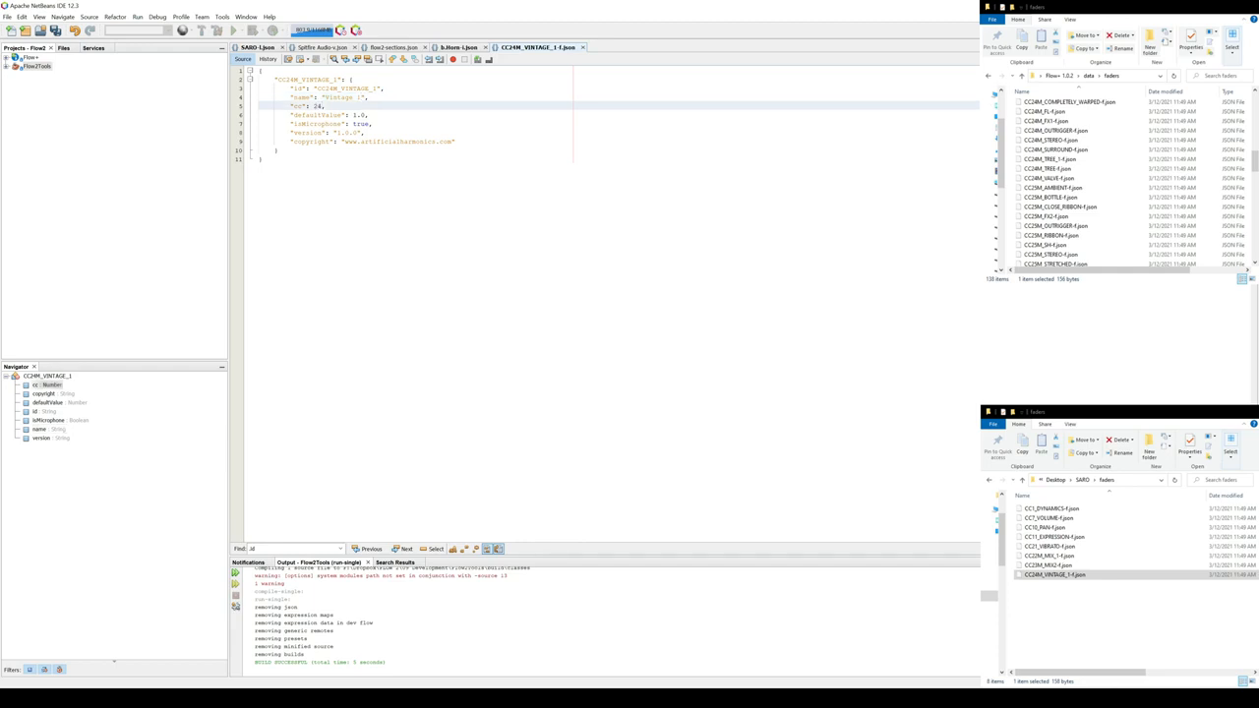
pyautogui.click(353, 114)
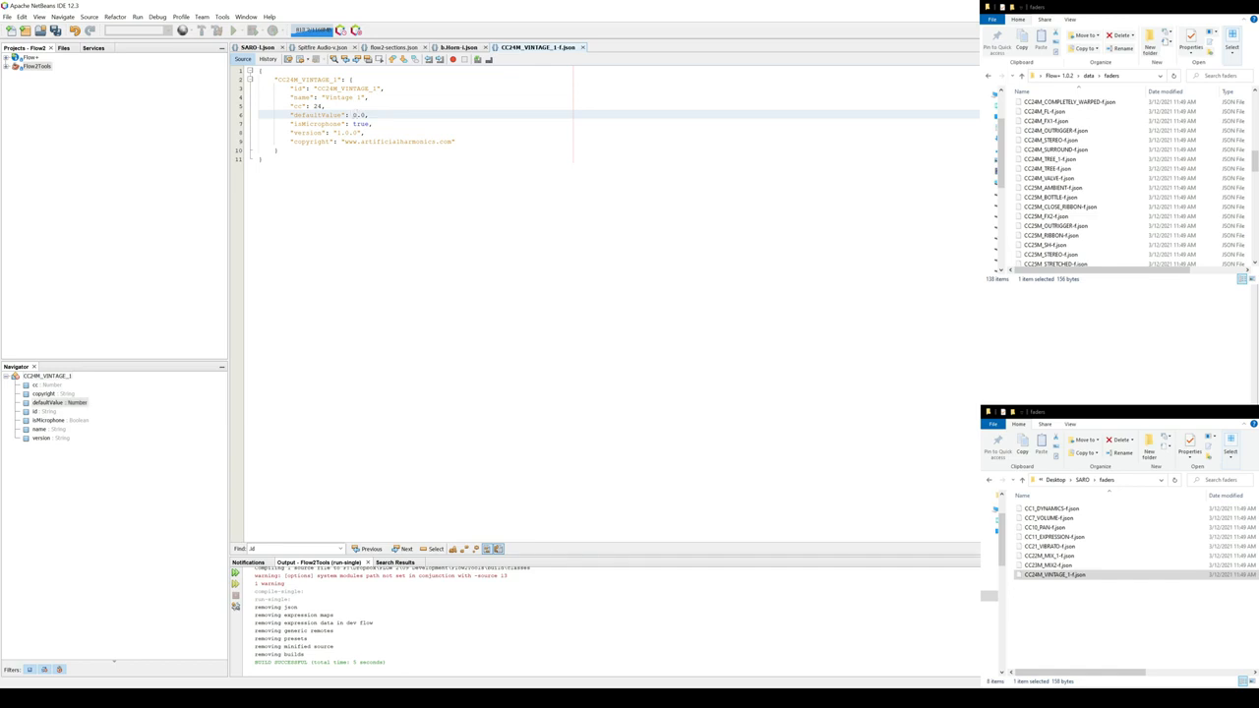
pyautogui.doubleClick(362, 123)
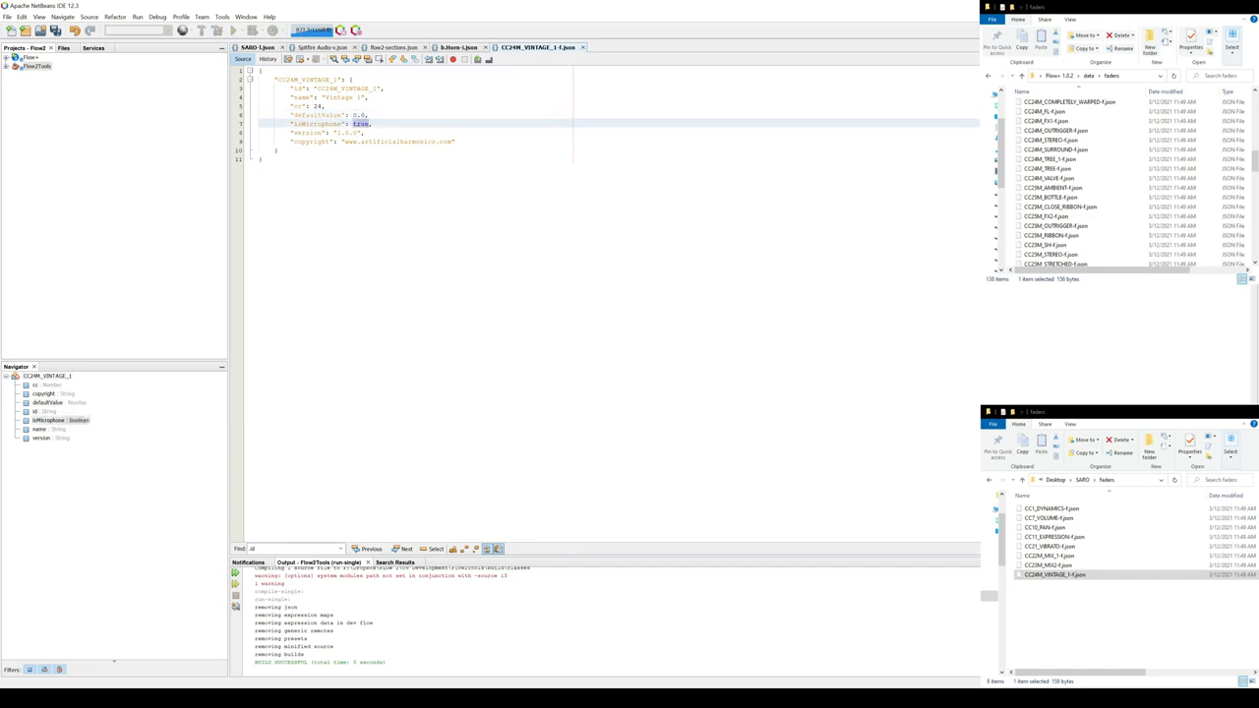
pyautogui.click(261, 159)
pyautogui.hotkey('ctrl', 's')
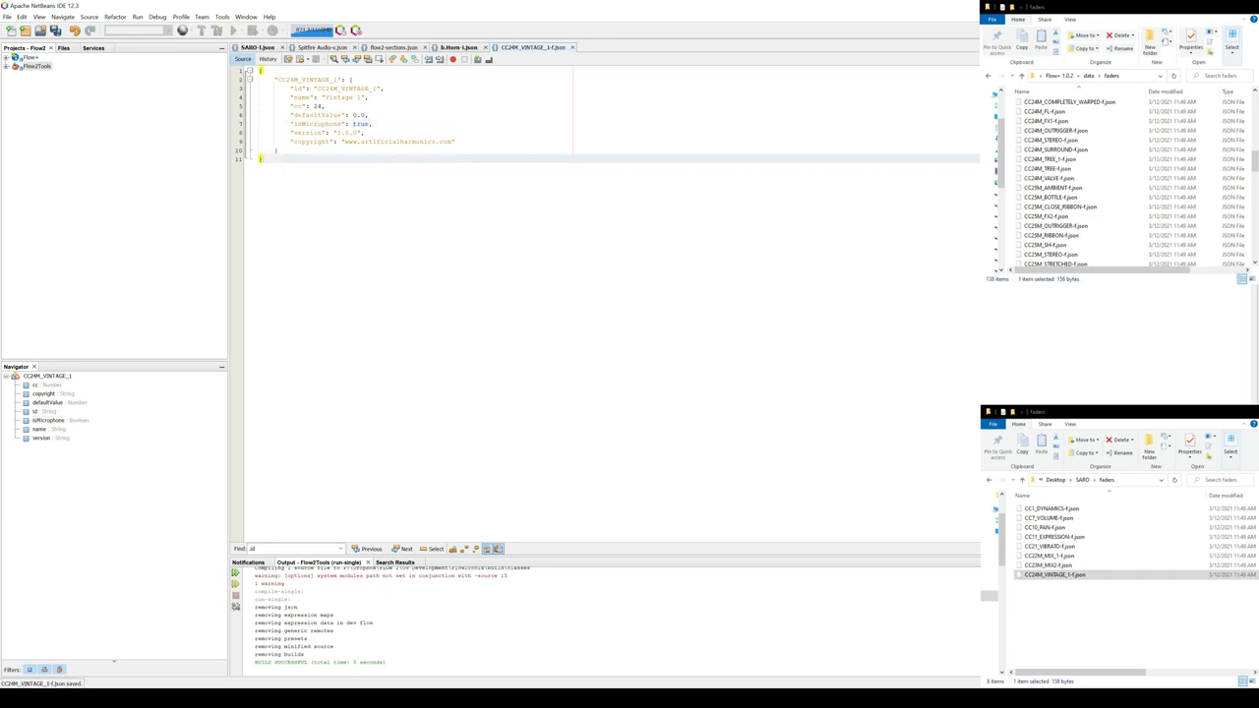
pyautogui.hotkey('ctrl', 'shift', 's')
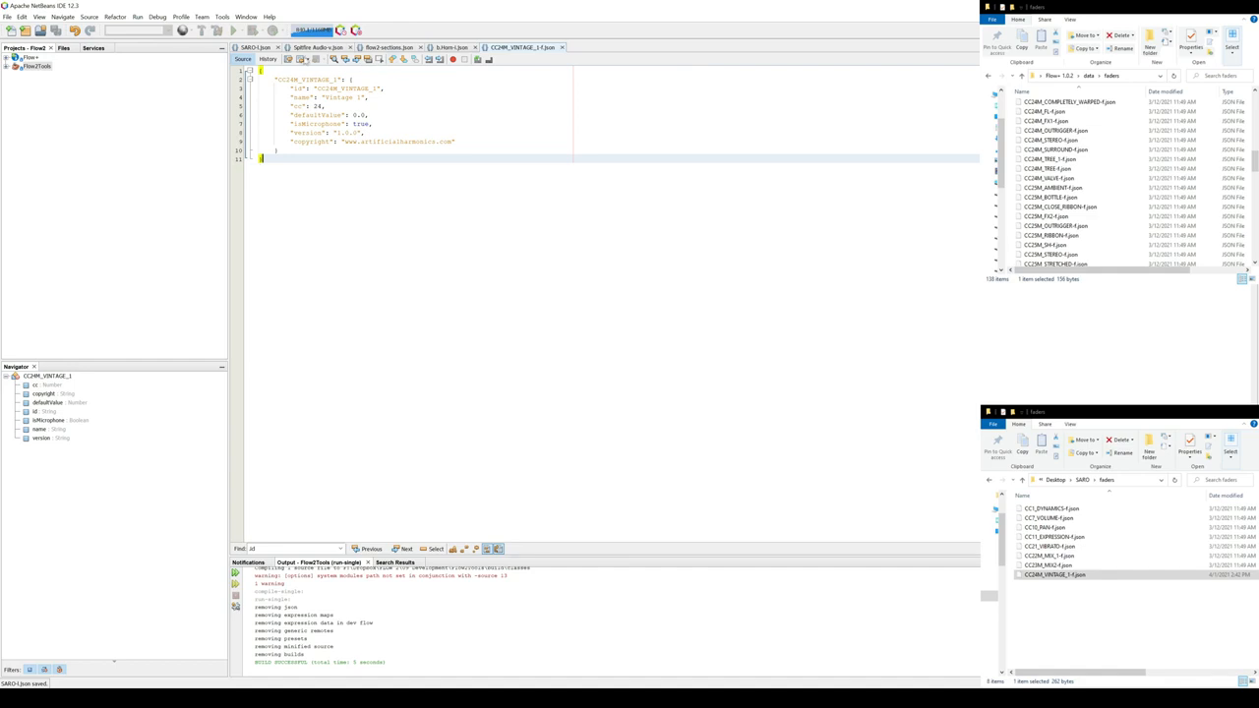
# Set the eighth quick control's faderRef in the SARO library file to CC24M_VINTAGE_1 and save the file.
pyautogui.click(258, 49)
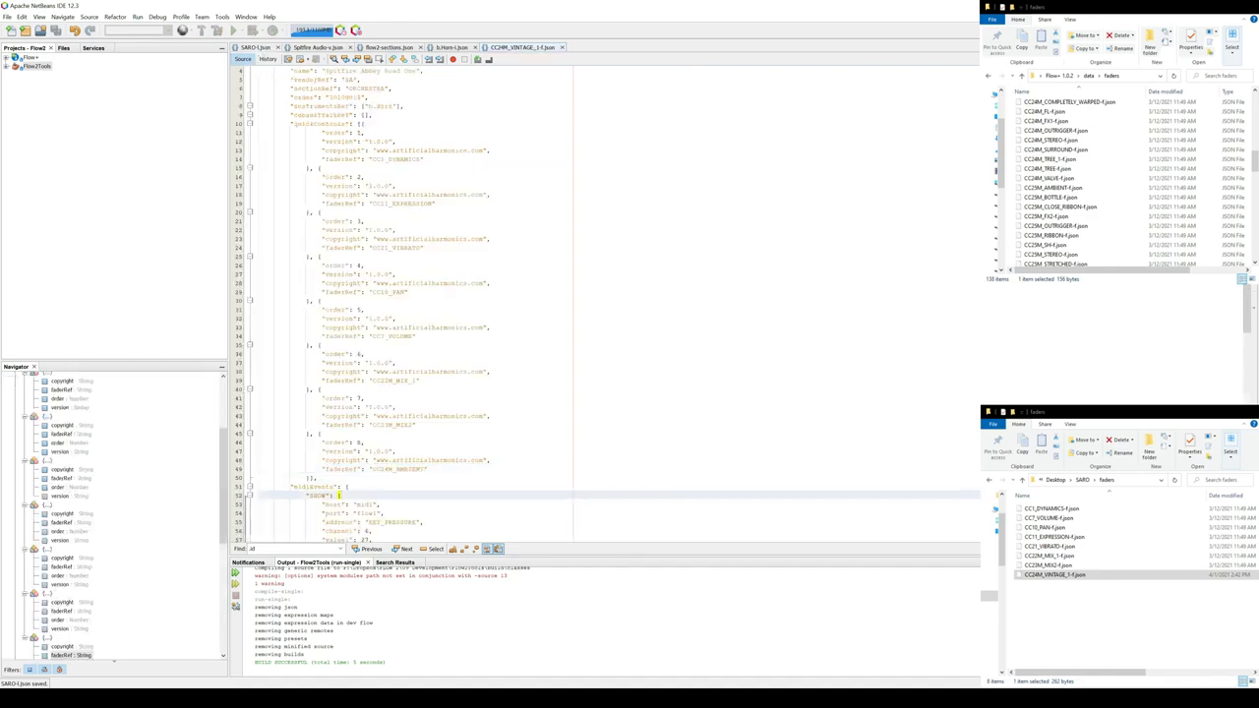
pyautogui.click(392, 469)
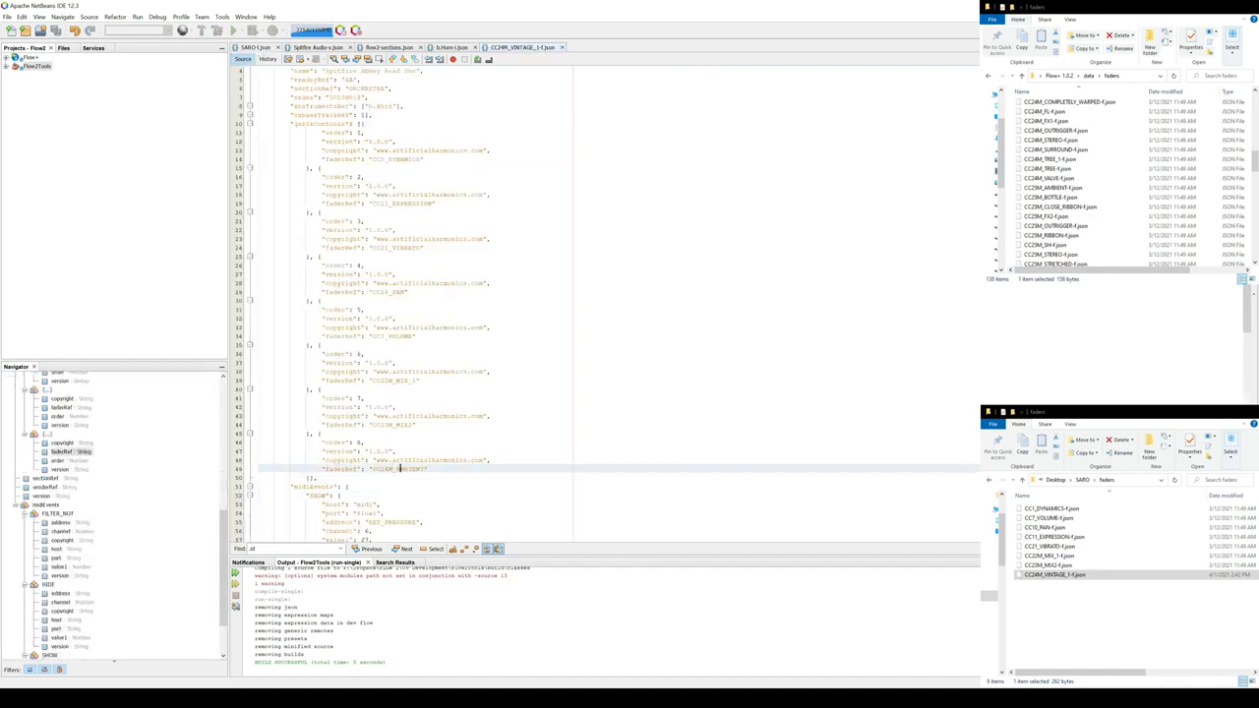
pyautogui.moveTo(396, 469); pyautogui.dragTo(425, 469)
pyautogui.hotkey('ctrl', 'v')
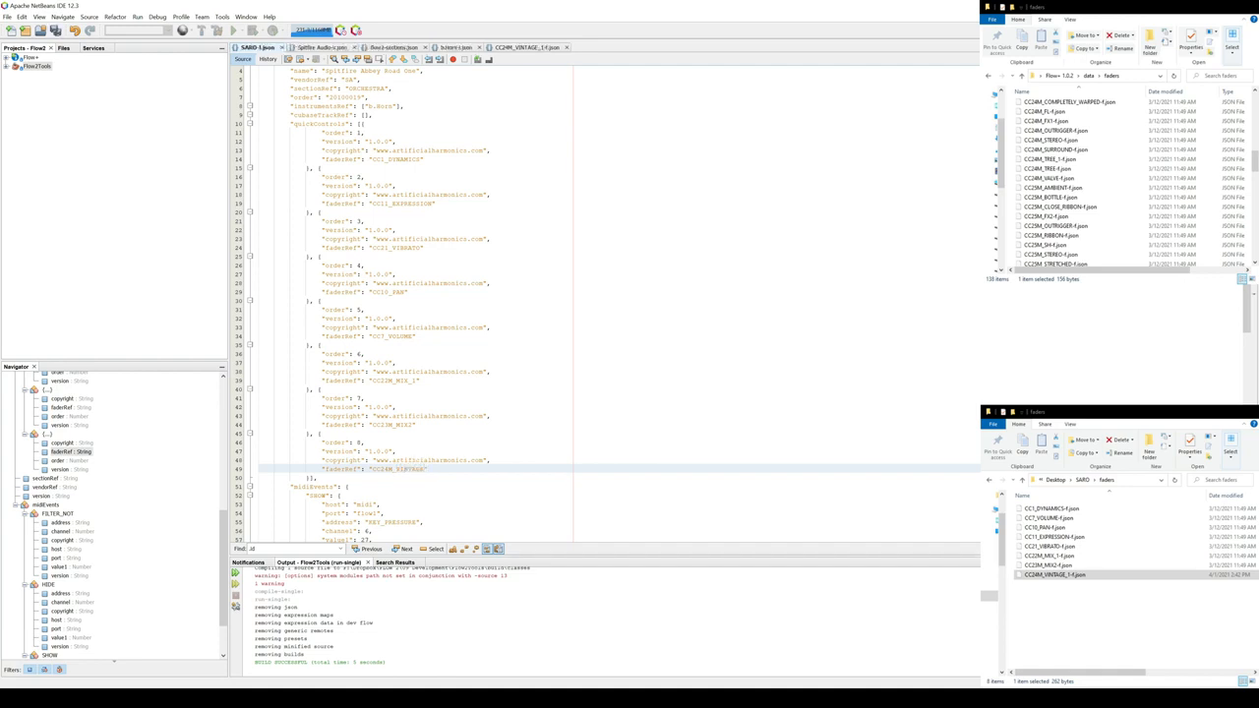
pyautogui.click(513, 442)
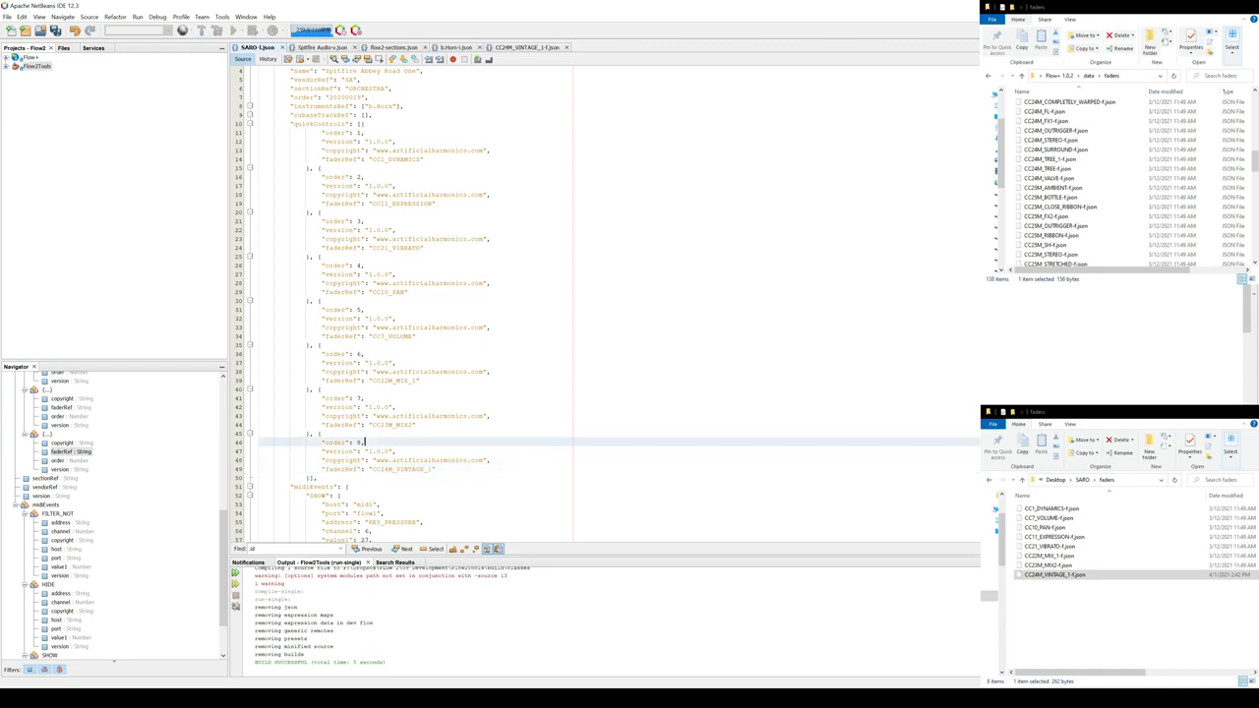
pyautogui.hotkey('ctrl', 's')
# Compare the eighth quick control's faderRef with the object key in the CC24M_VINTAGE_1 fader file.
pyautogui.moveTo(372, 469); pyautogui.dragTo(431, 470)
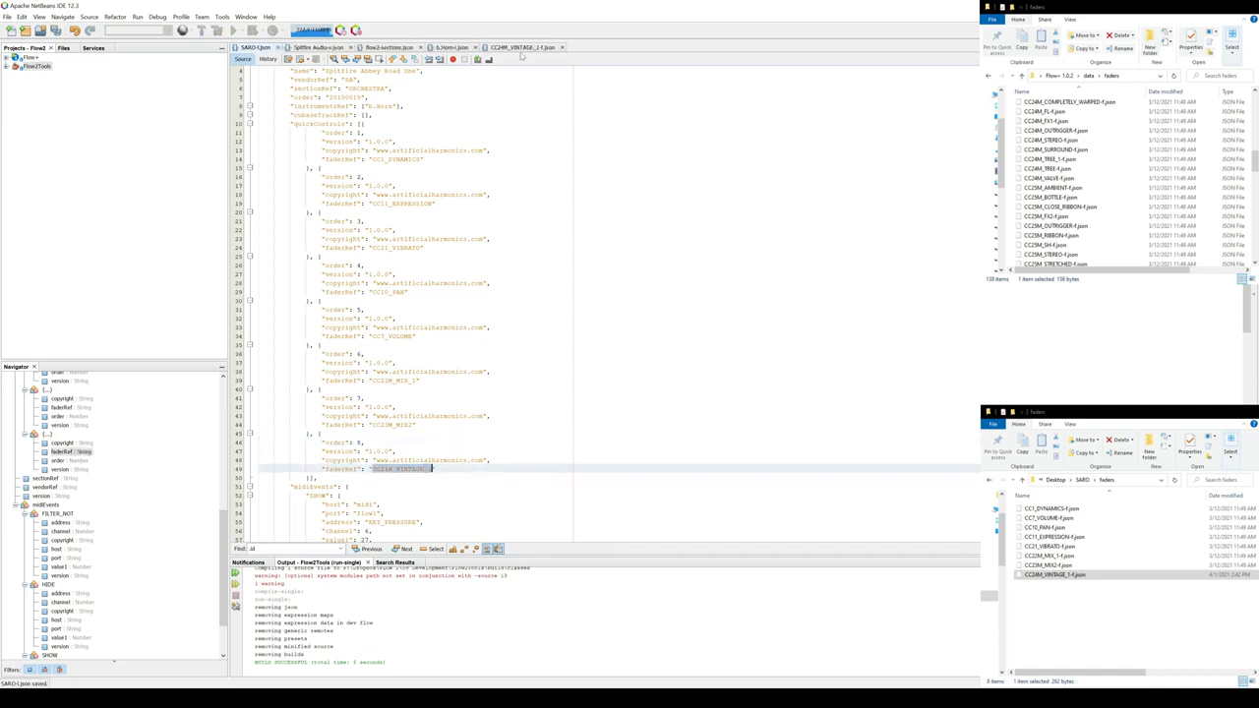
pyautogui.keyDown('ctrl'); pyautogui.click(403, 469); pyautogui.keyUp('ctrl')
pyautogui.moveTo(278, 78); pyautogui.dragTo(338, 79)
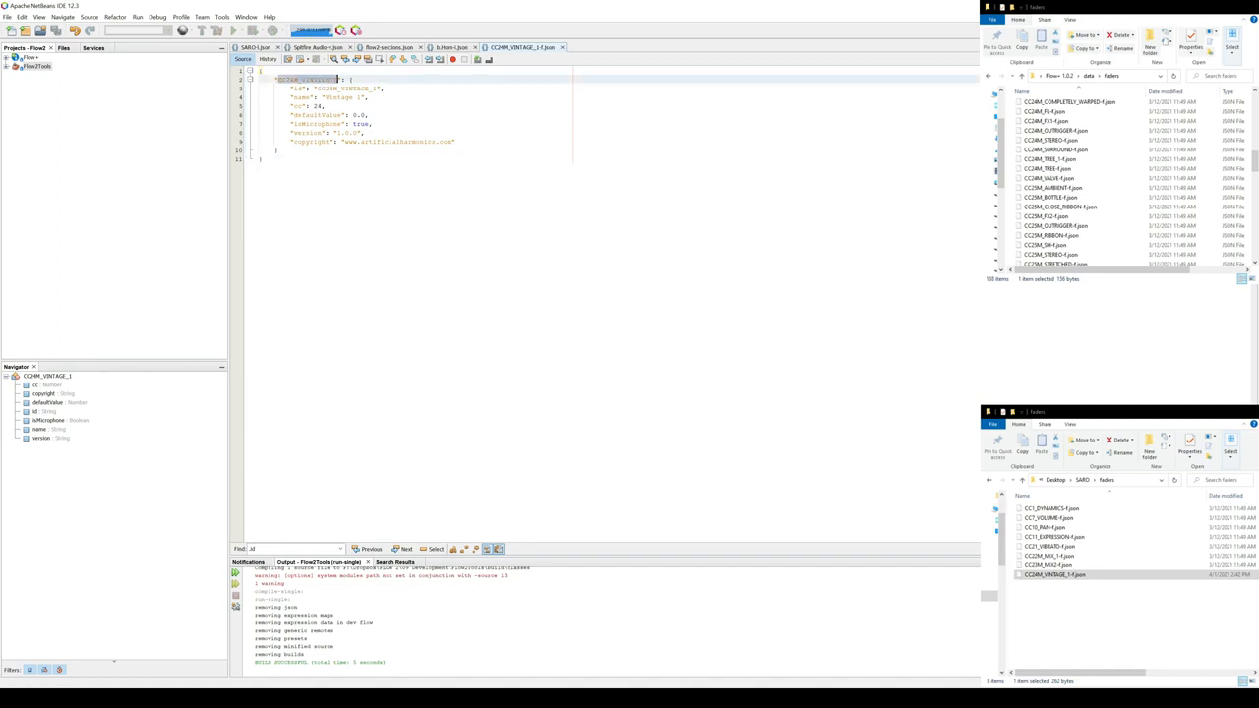
pyautogui.click(261, 158)
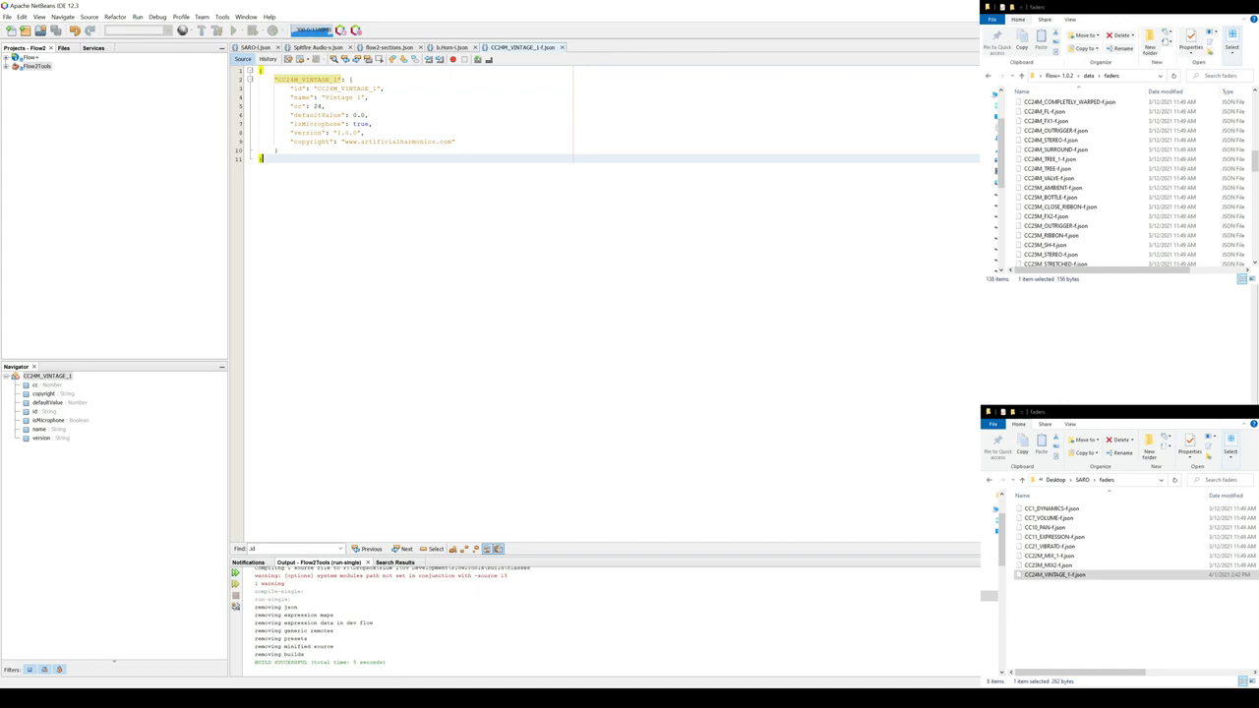
# Look through the horn instrument file and examine the midiEvents block of the SARO library file.
pyautogui.click(452, 47)
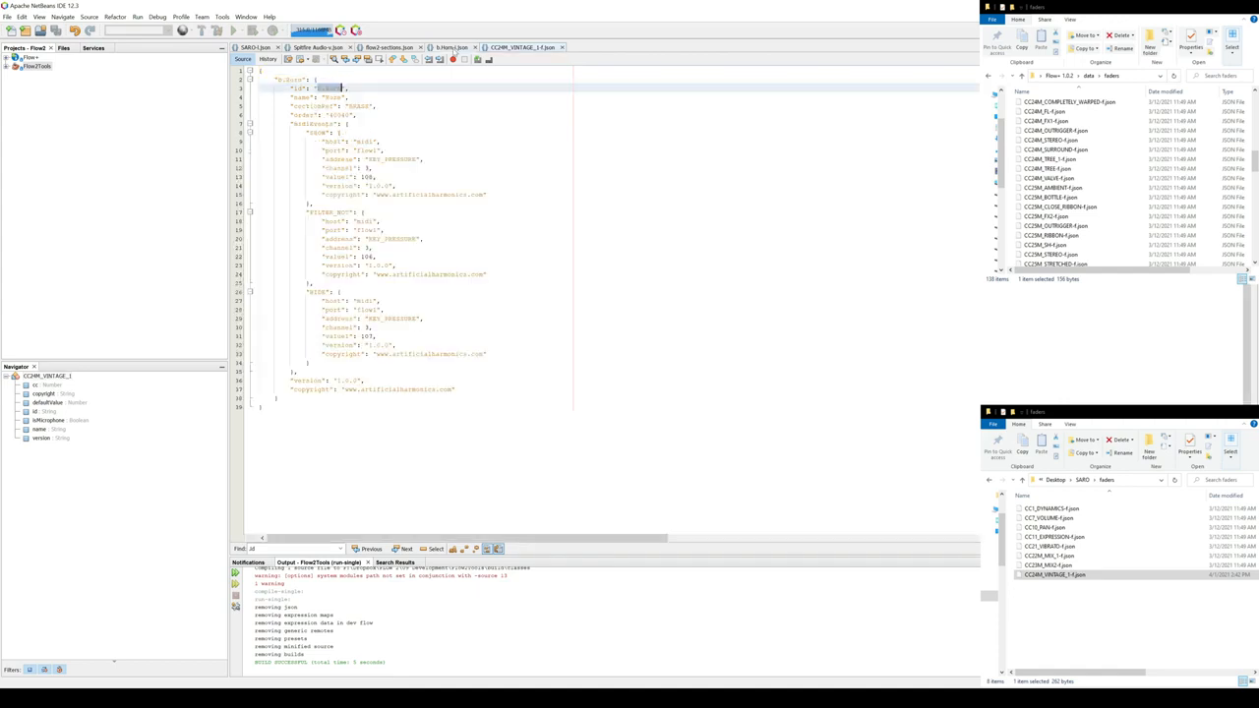
pyautogui.click(391, 47)
pyautogui.click(314, 292)
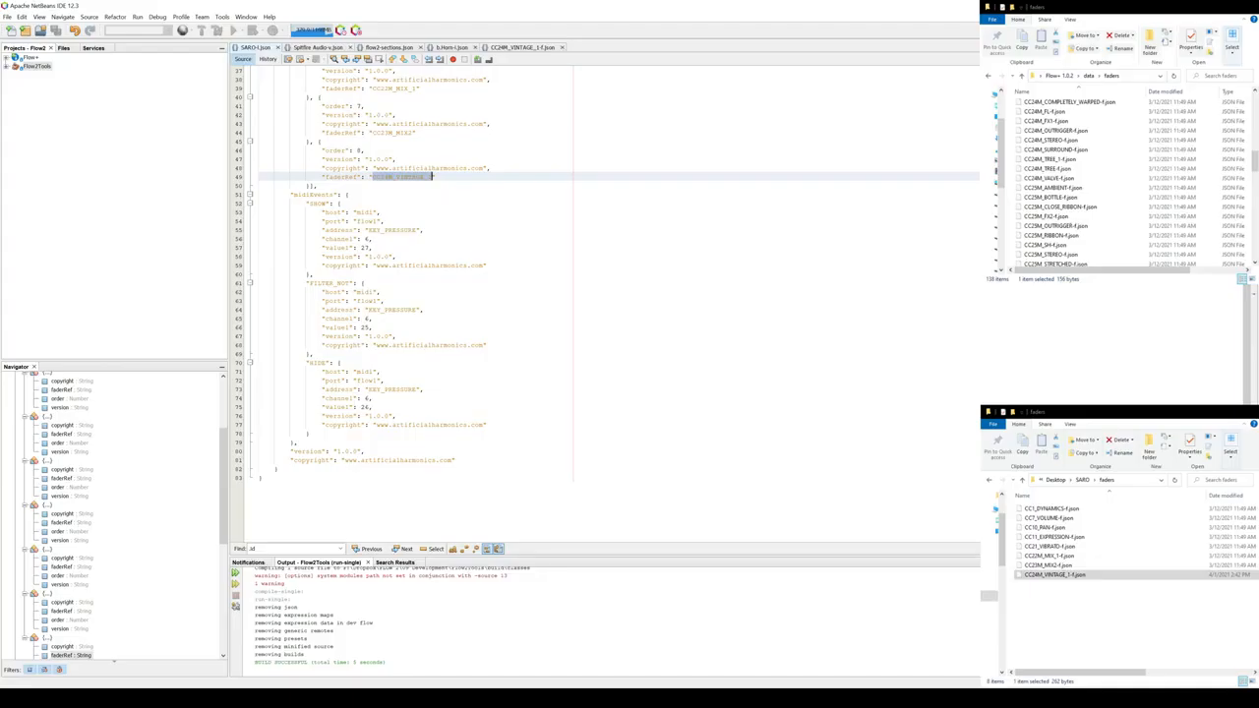
pyautogui.moveTo(291, 193); pyautogui.dragTo(295, 442)
pyautogui.click(484, 338)
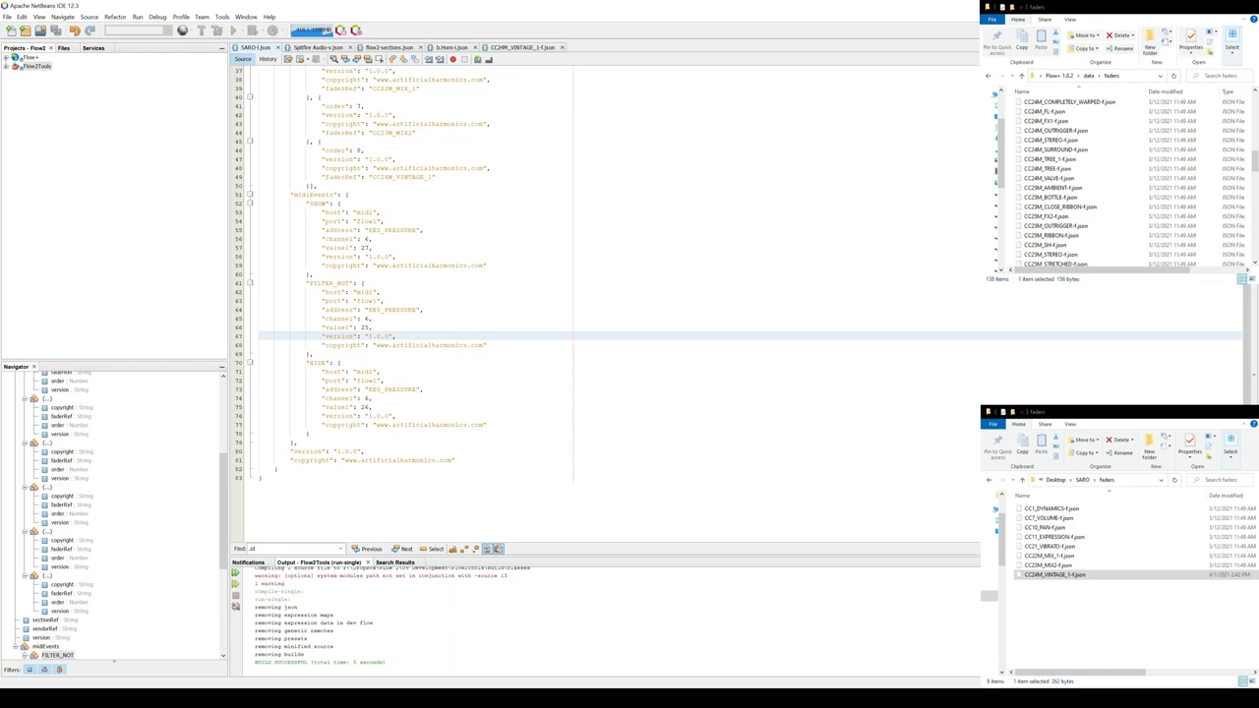
# Switch to Cubase, bring up the Flow+ control surface and hide the BBC Symphony Orchestra library's tracks.
pyautogui.hotkey('alt', 'Tab')
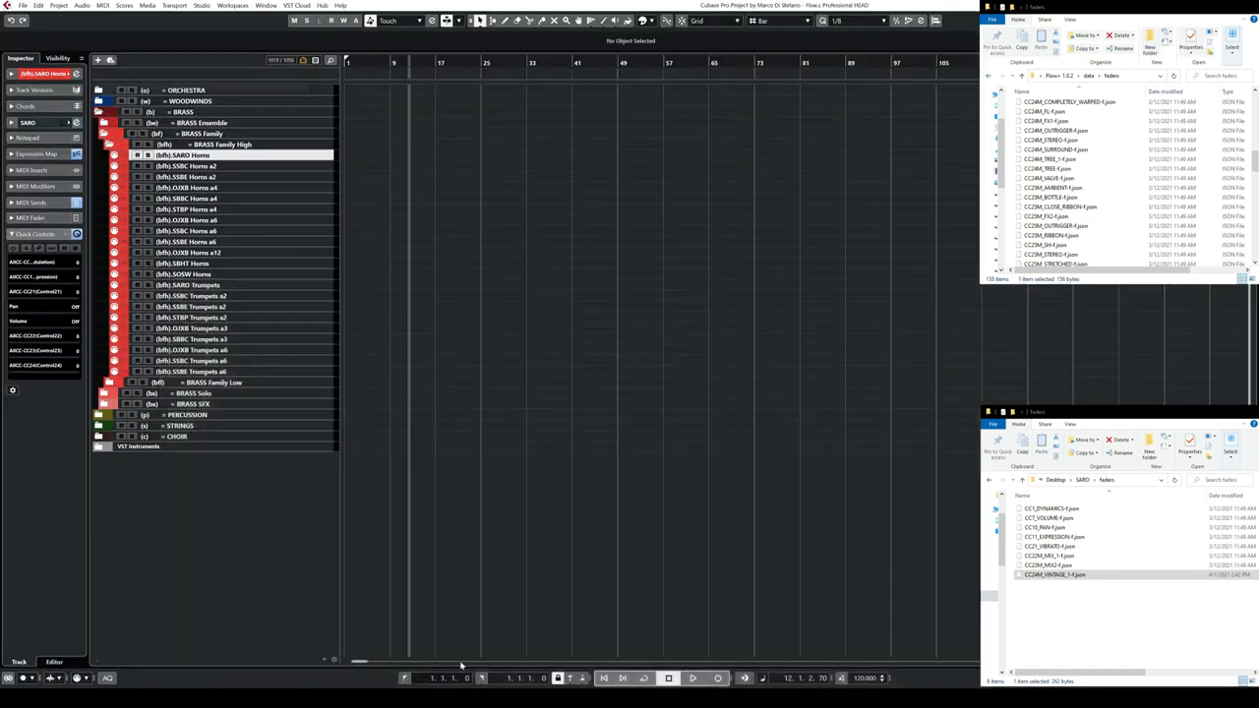
pyautogui.click(378, 661)
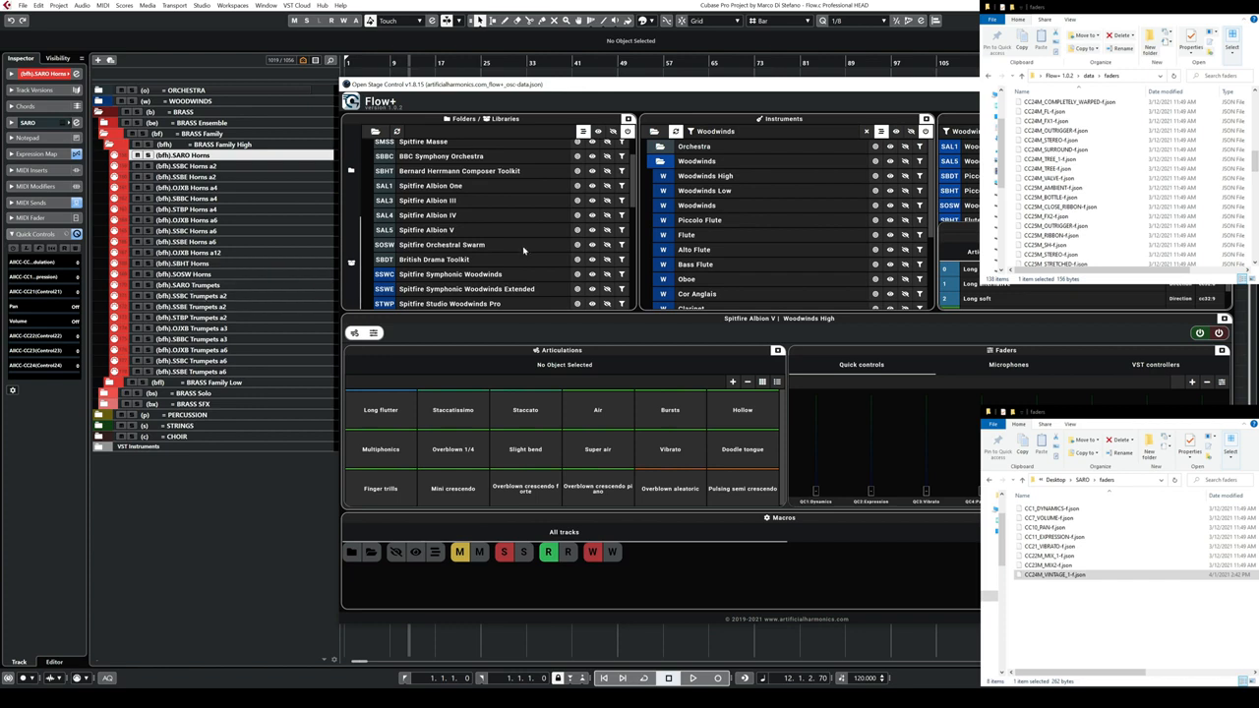
pyautogui.scroll(-5, 439, 232)
pyautogui.scroll(5, 439, 232)
pyautogui.click(607, 155)
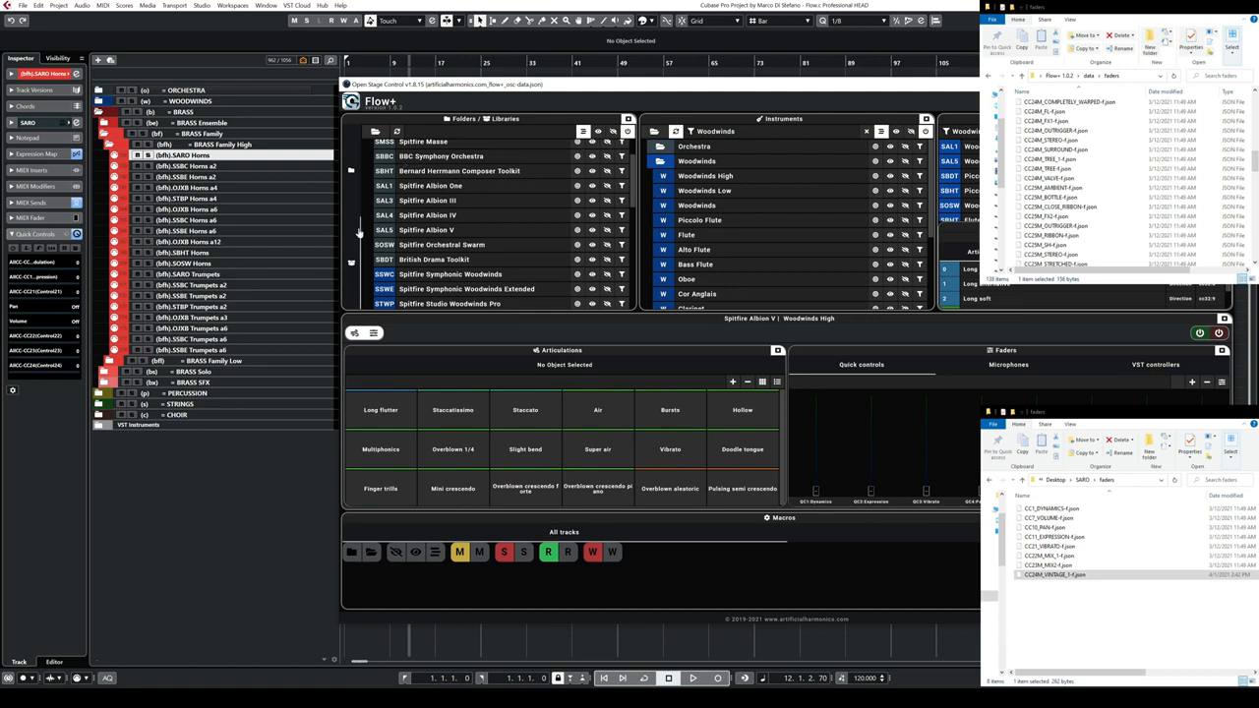
pyautogui.scroll(1, 571, 173)
pyautogui.scroll(1, 570, 173)
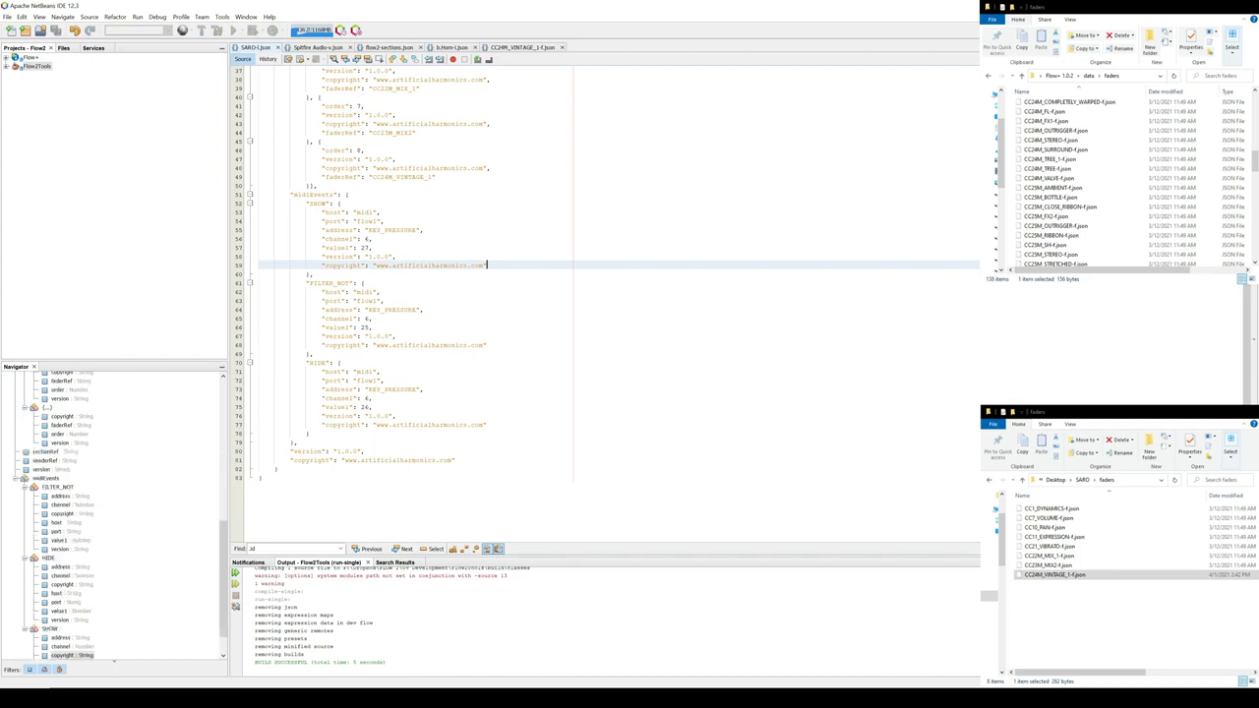
# Switch to NetBeans and examine the SHOW, FILTER_NOT and HIDE blocks under midiEvents in the SARO library file.
pyautogui.click(337, 202)
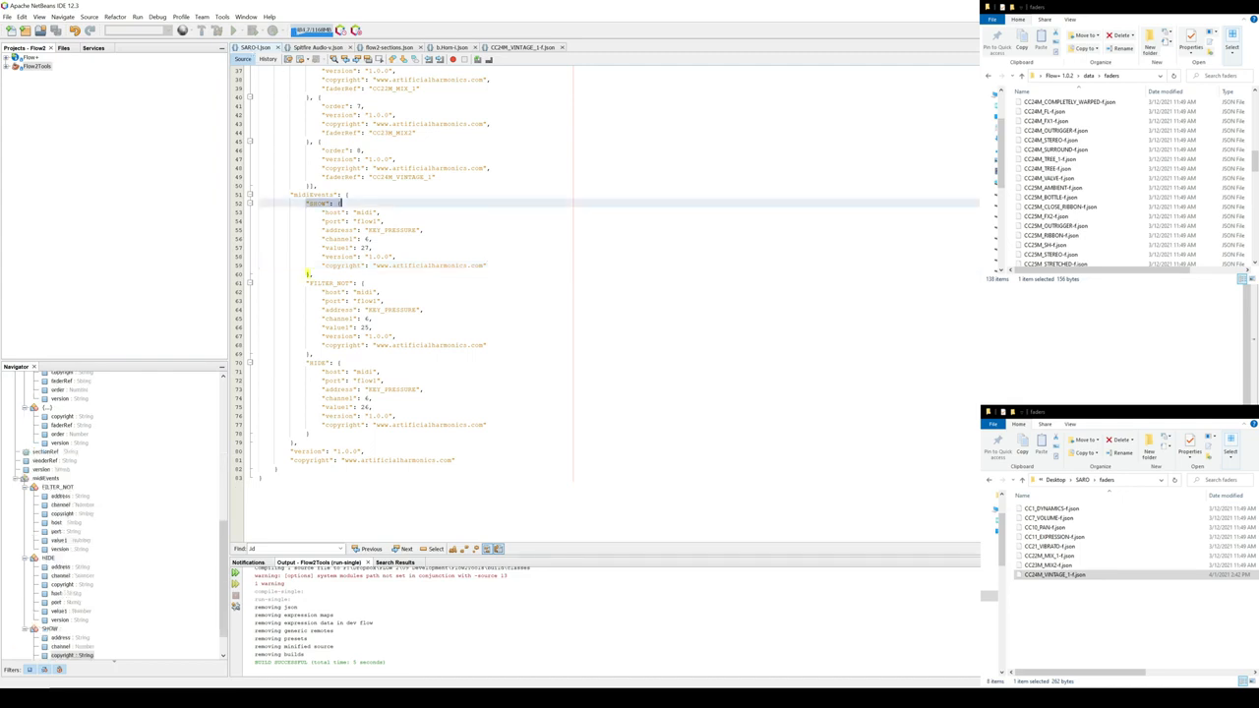
pyautogui.moveTo(259, 202); pyautogui.dragTo(313, 274)
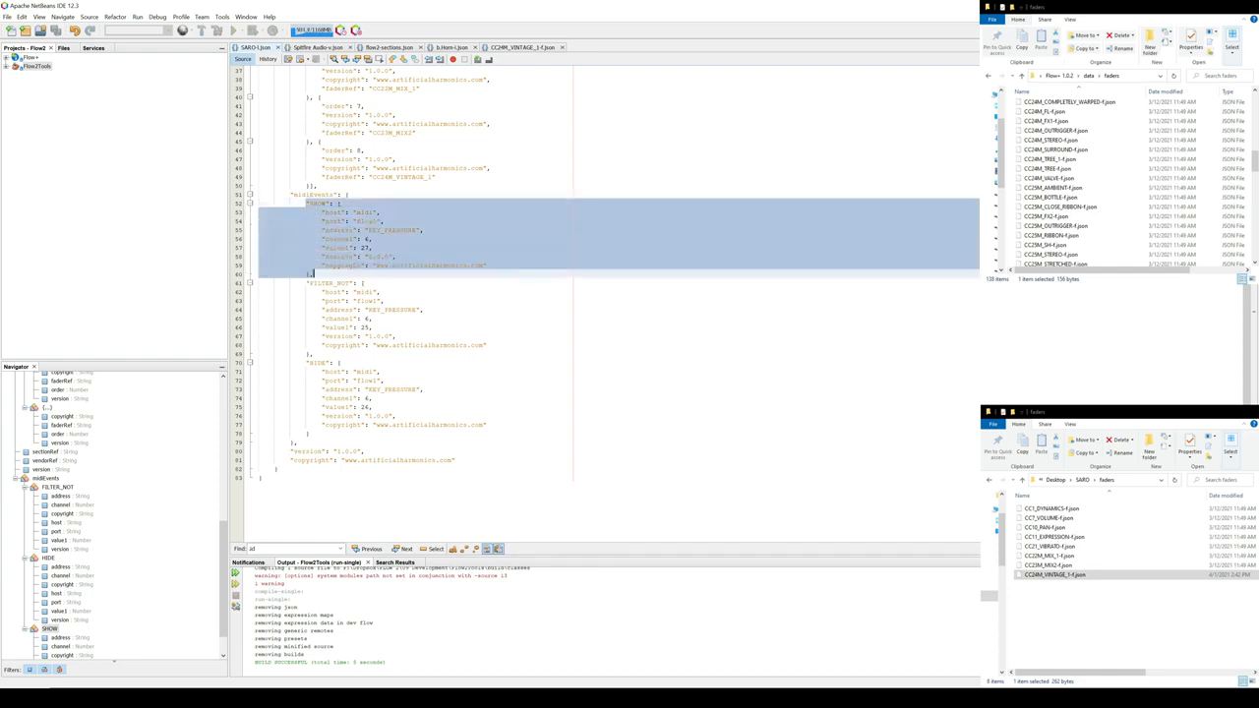
pyautogui.click(384, 300)
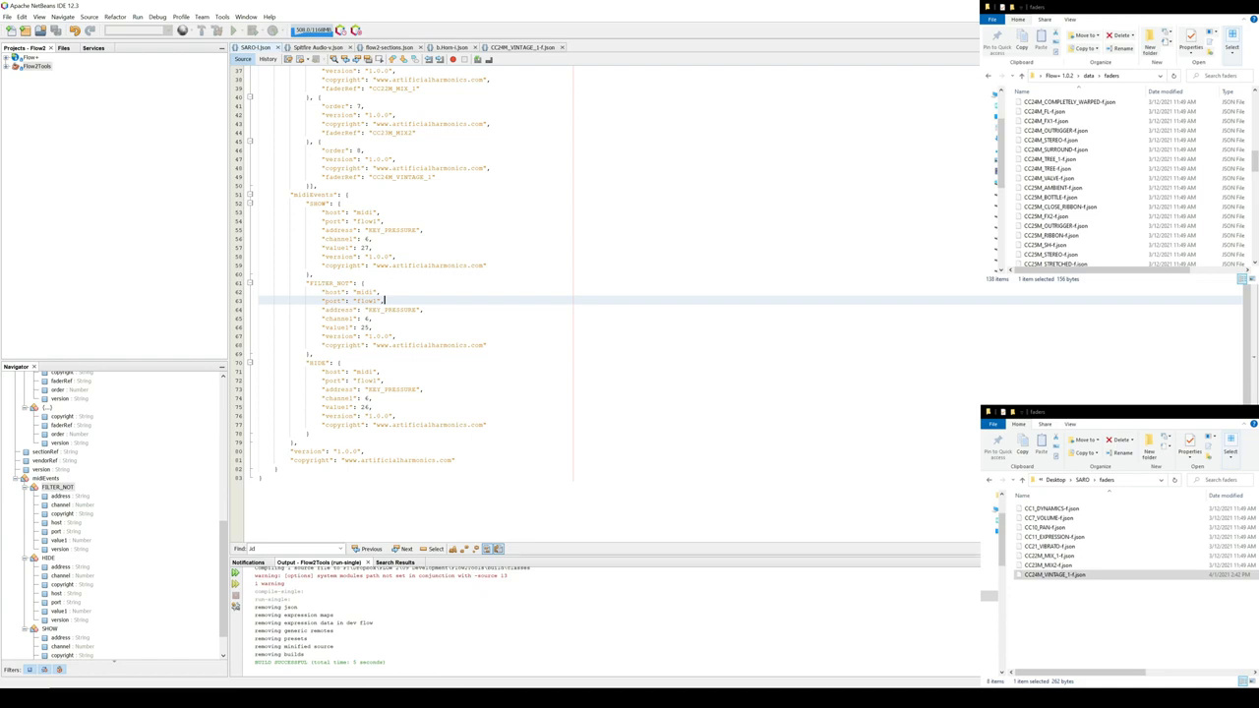
pyautogui.moveTo(334, 424); pyautogui.dragTo(308, 433)
pyautogui.moveTo(308, 283); pyautogui.dragTo(308, 353)
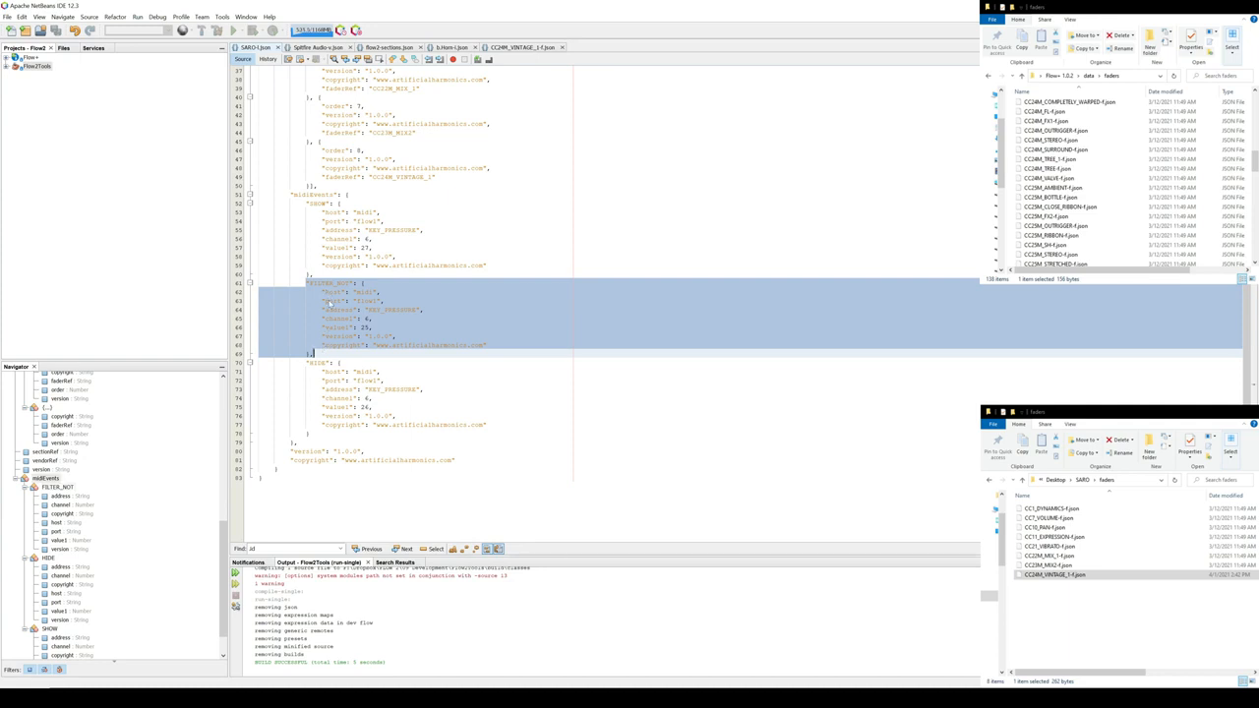
pyautogui.click(362, 247)
pyautogui.click(309, 203)
pyautogui.click(310, 282)
pyautogui.click(312, 363)
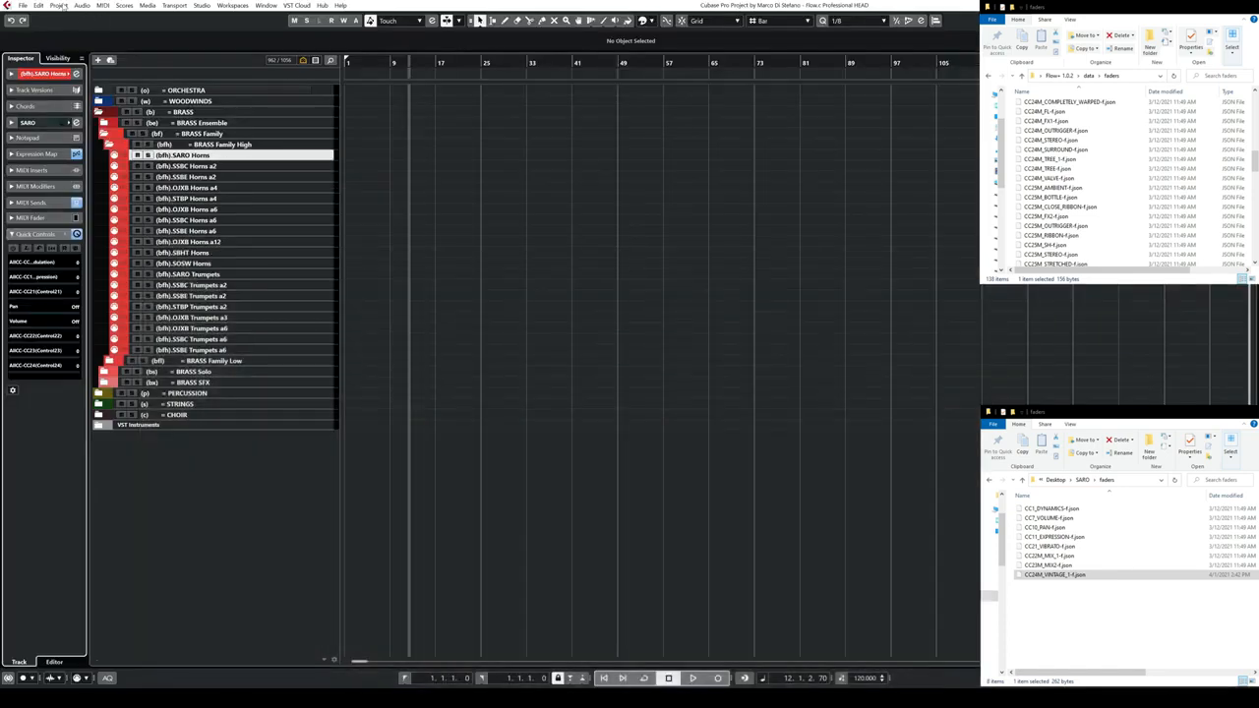
# Switch to Cubase, open the Project Logical Editor and load the Flow template preset Template Library SHOW.
pyautogui.click(59, 5)
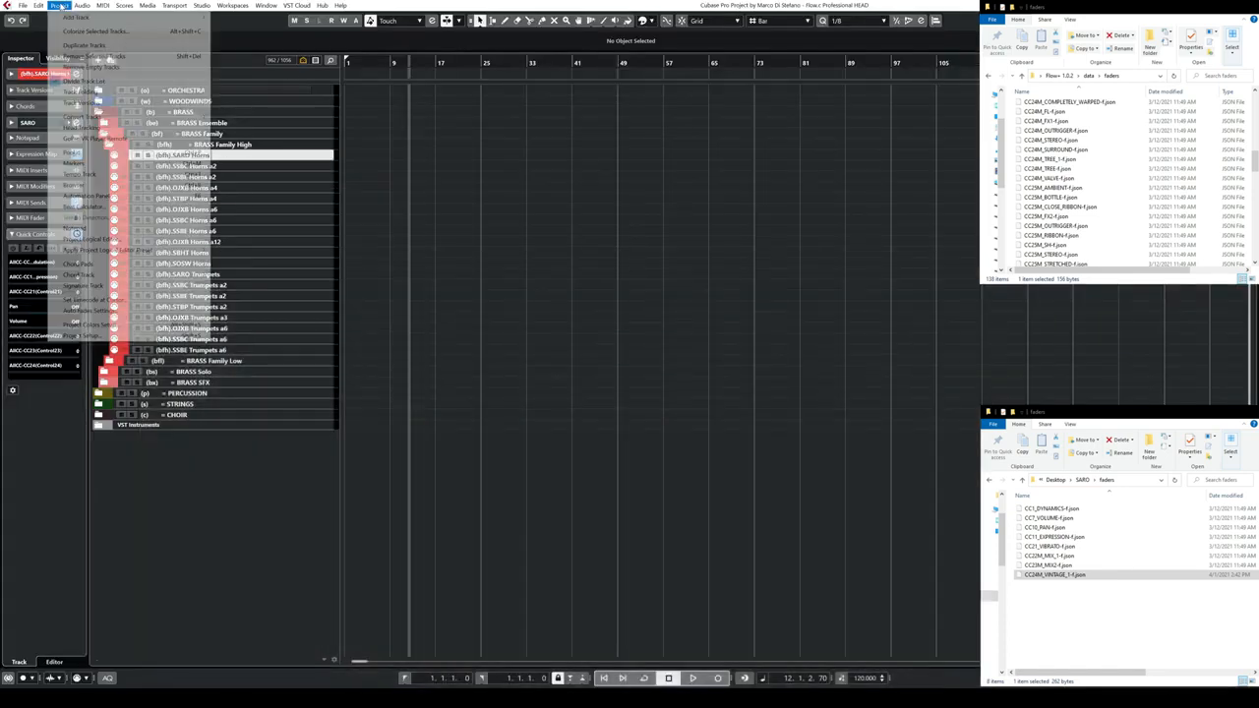
pyautogui.click(108, 240)
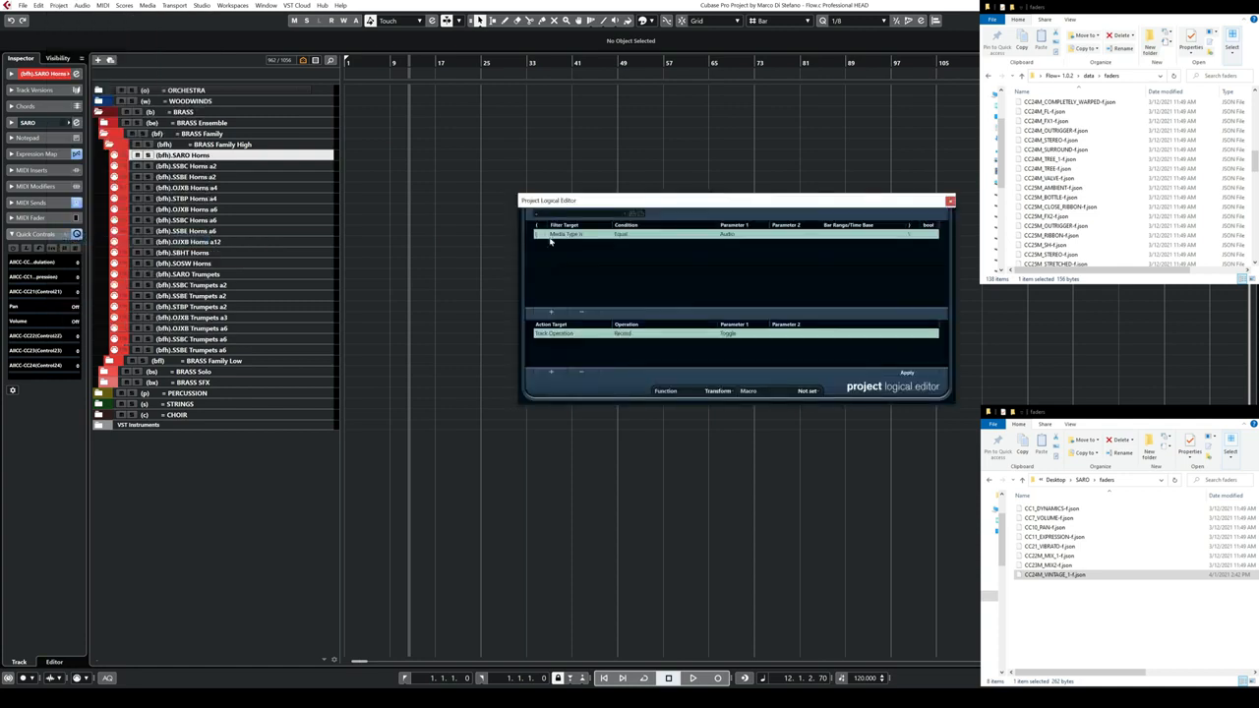
pyautogui.click(594, 214)
pyautogui.moveTo(579, 218)
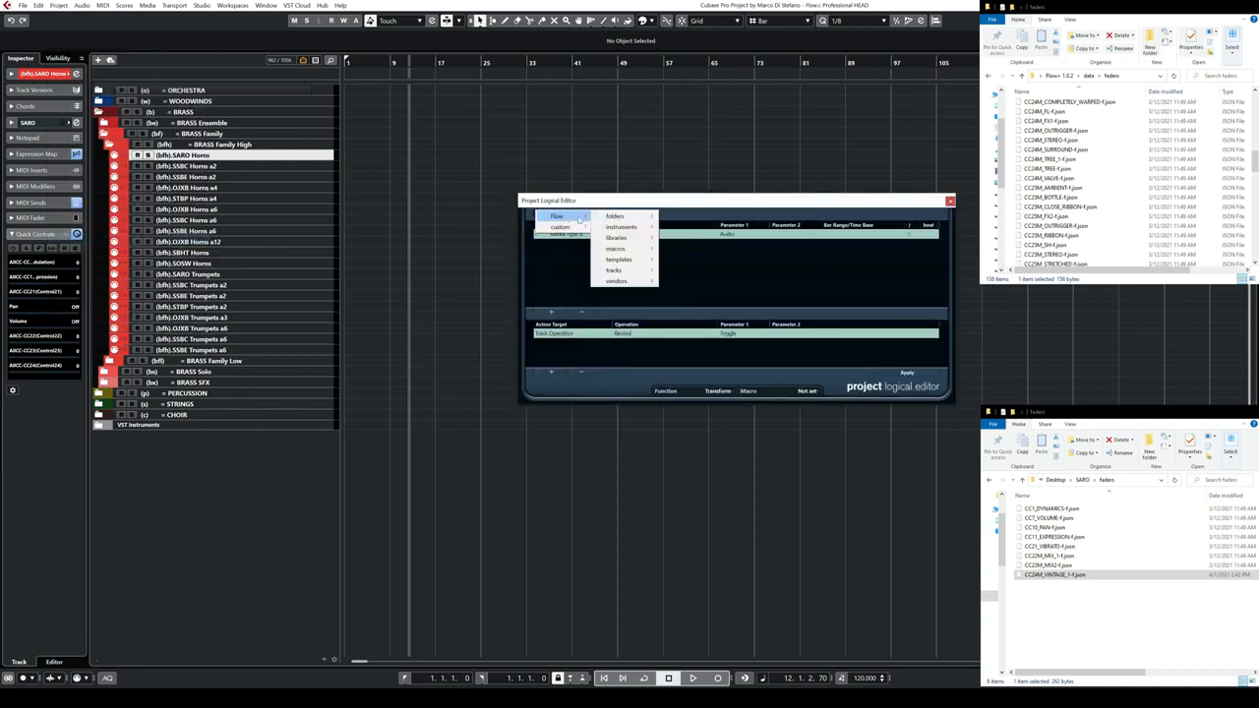
pyautogui.moveTo(625, 260)
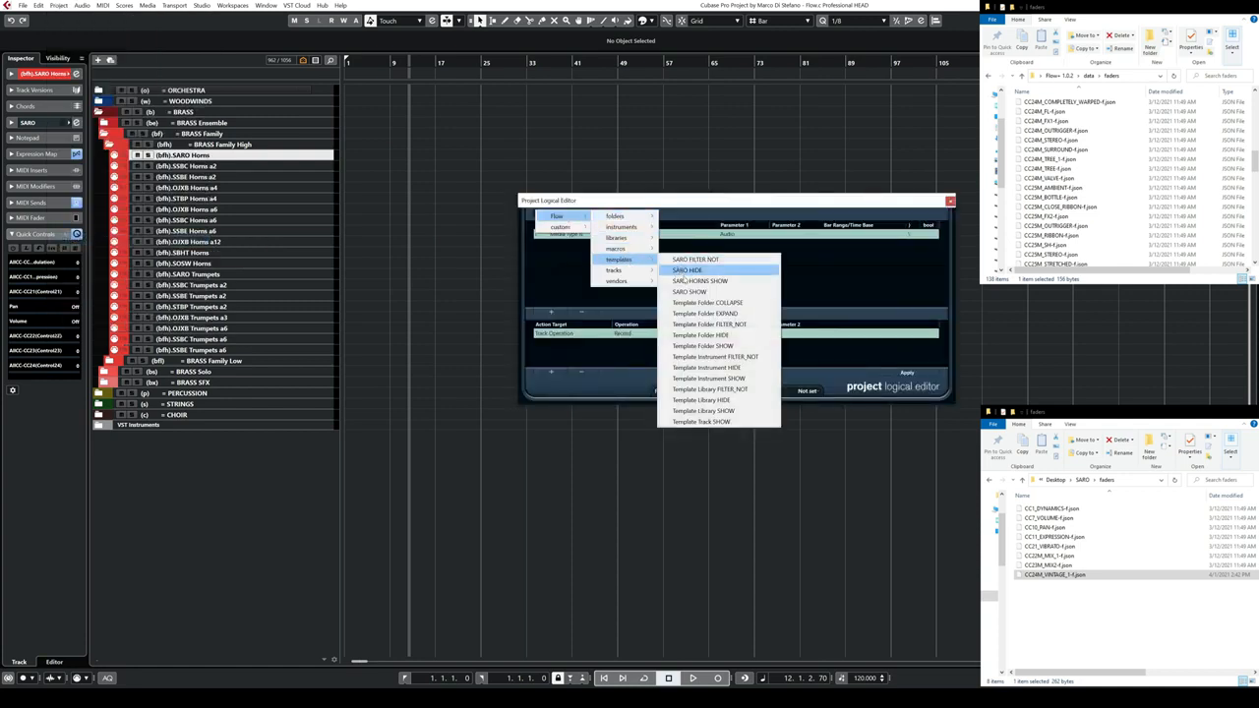
pyautogui.click(733, 411)
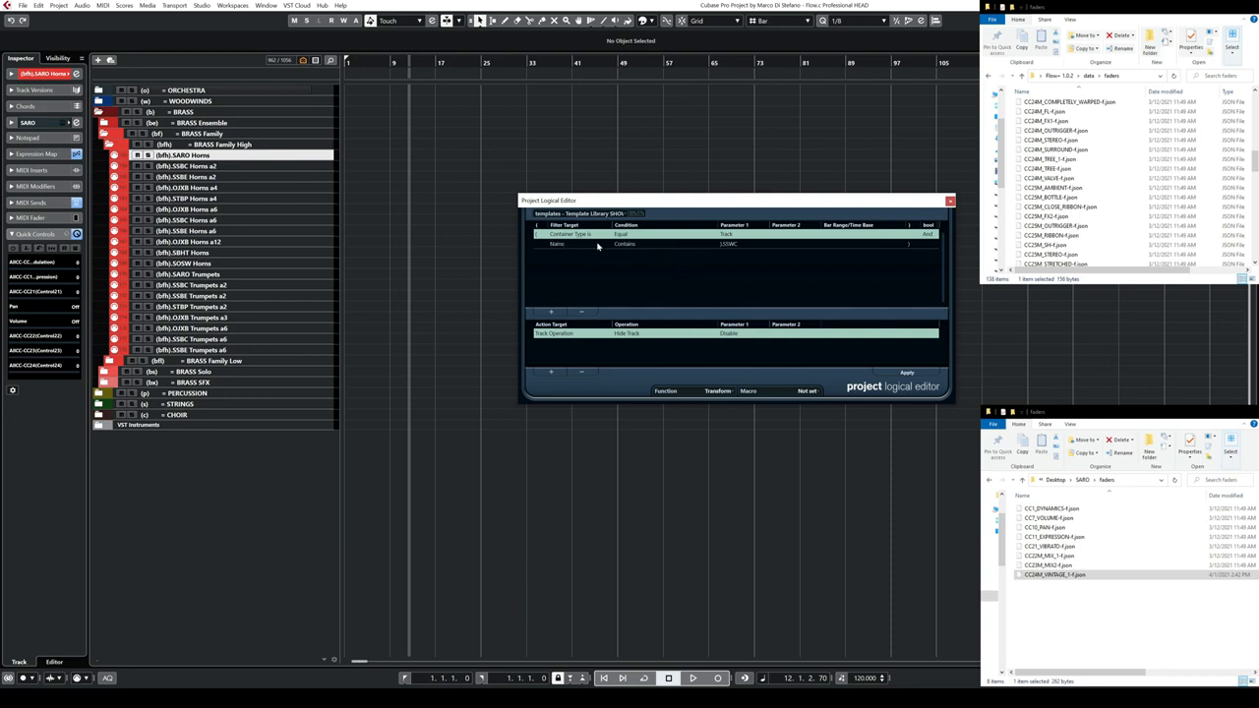
# Replace the library code in the Name condition with SARO and store the preset as SARO SHOW.
pyautogui.doubleClick(726, 246)
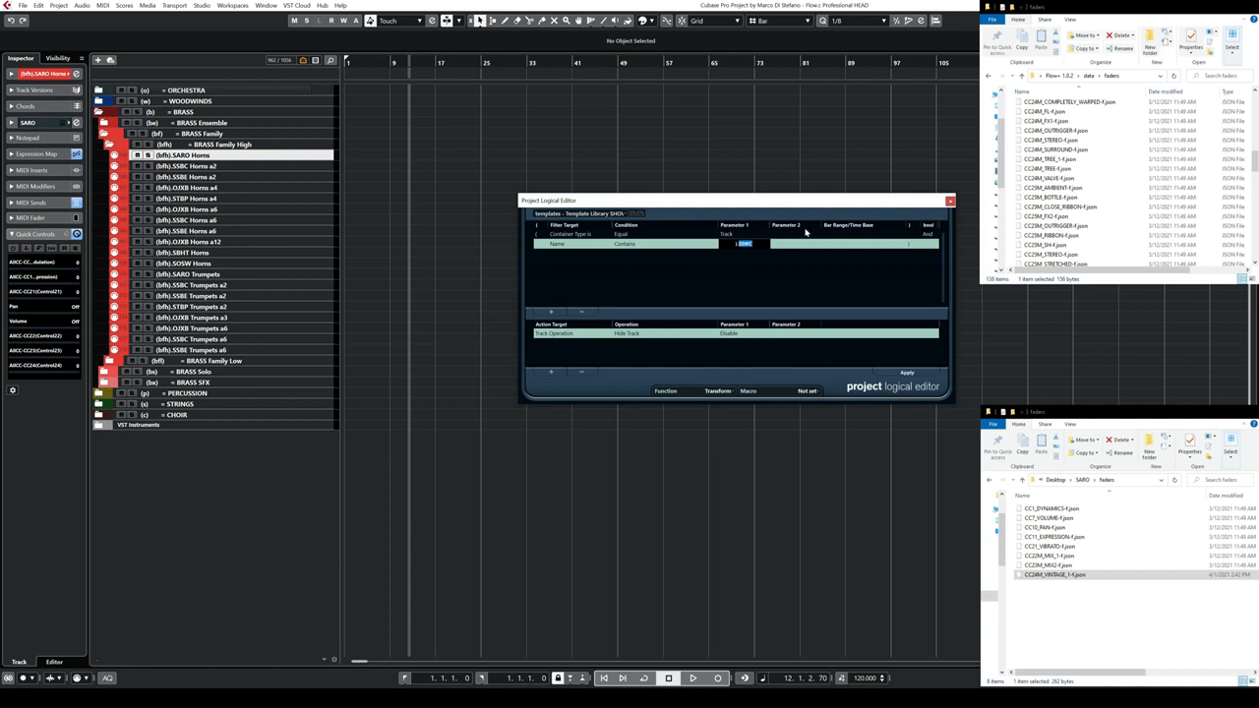
pyautogui.write('SARO')
pyautogui.press('Return')
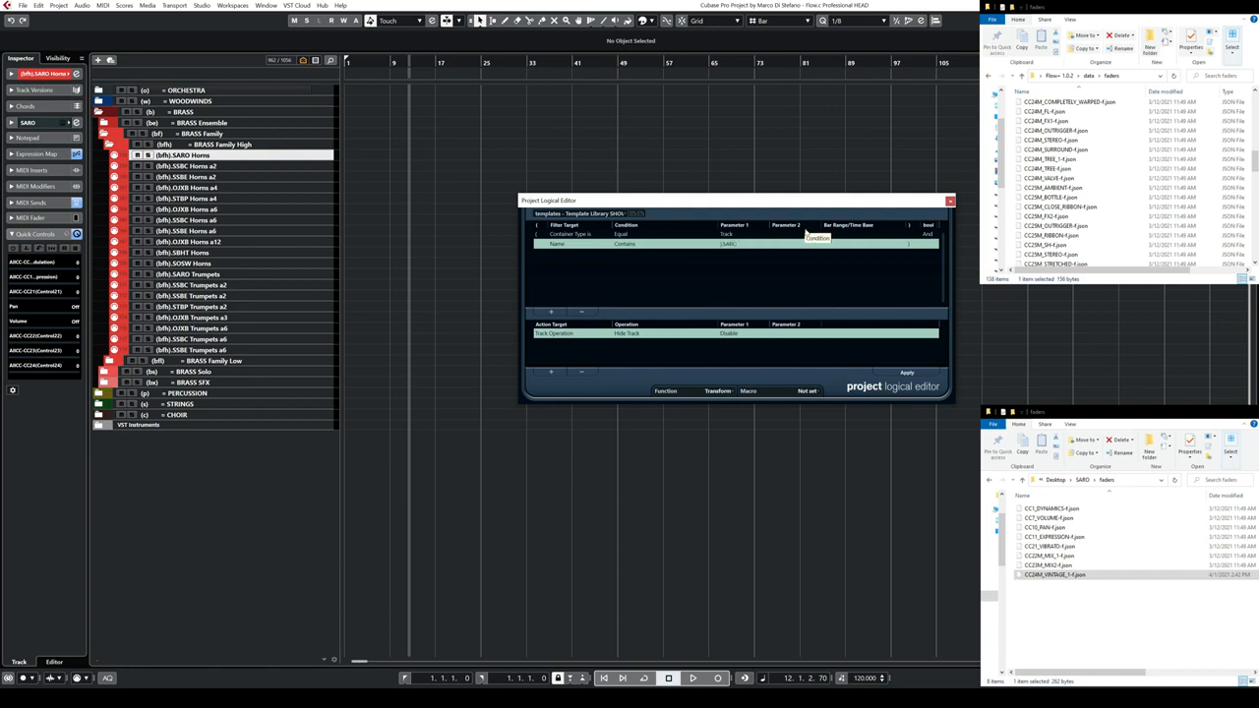
pyautogui.click(634, 213)
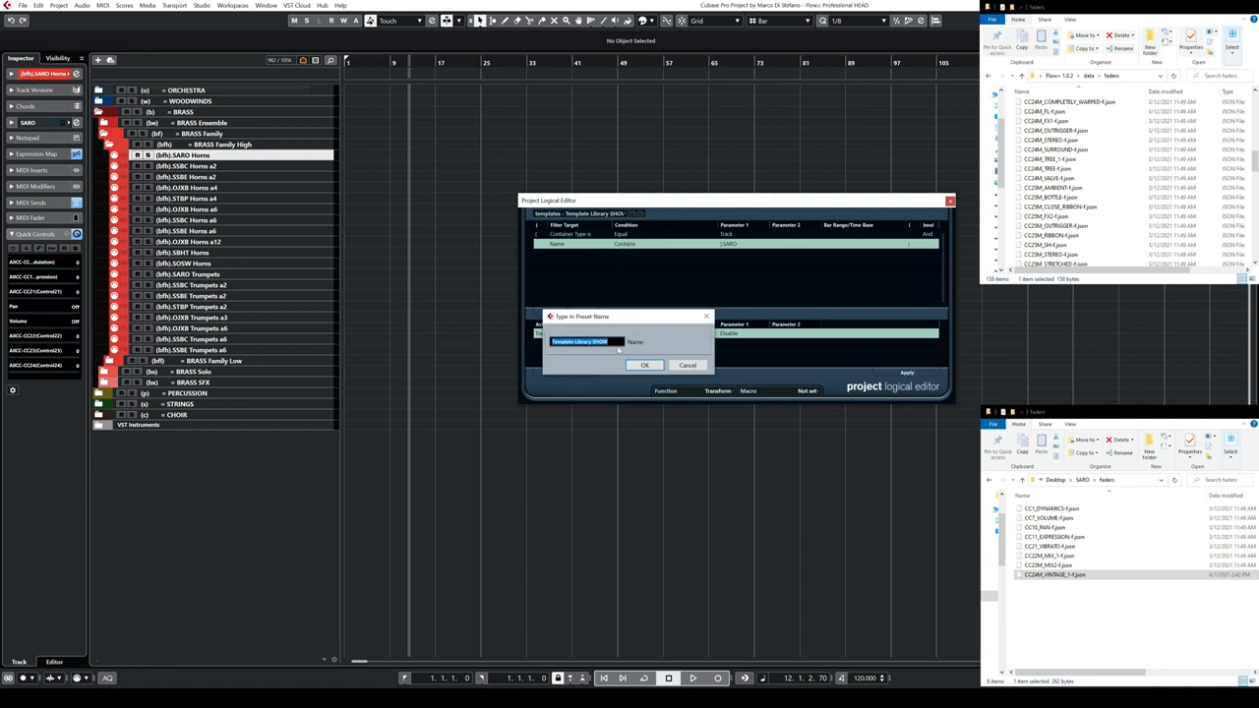
pyautogui.write('SARO SHOW')
pyautogui.click(644, 365)
pyautogui.click(615, 366)
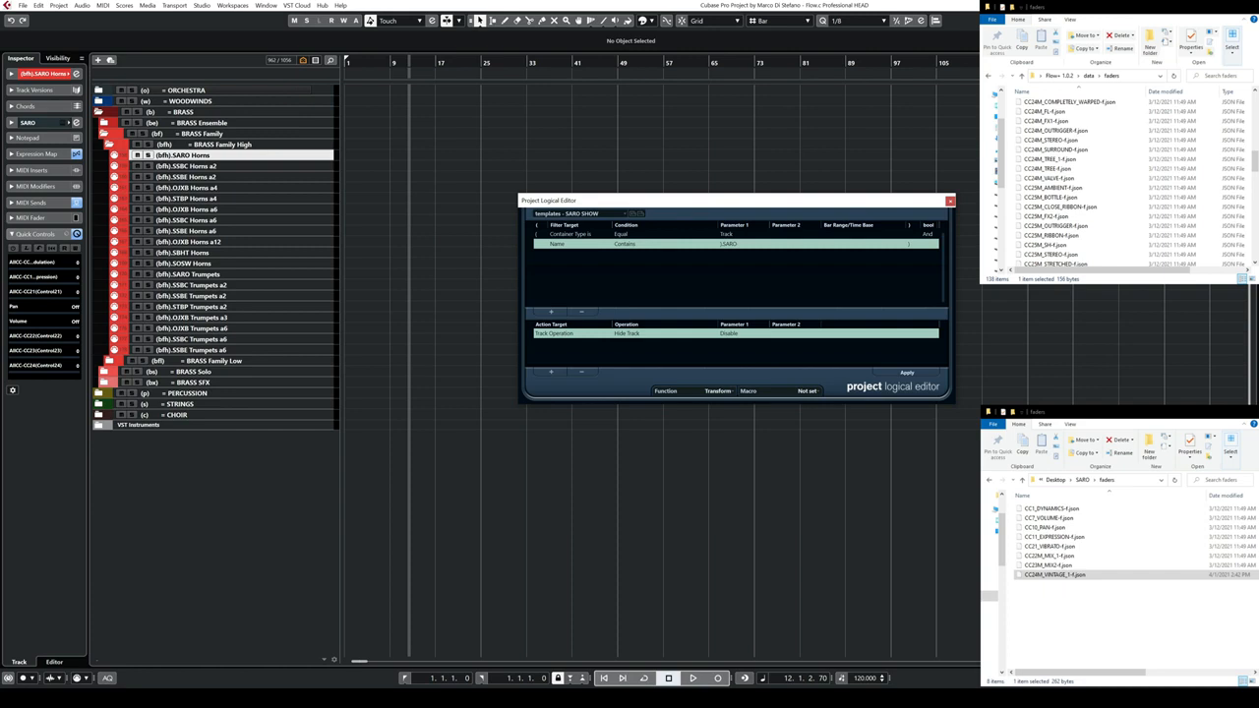
# Open Flow > templates in Cubase's Project Logical Editor preset folder and select the SARO FILTER NOT, HIDE, HORNS SHOW and SHOW files.
pyautogui.click(950, 201)
pyautogui.moveTo(2, 399); pyautogui.dragTo(563, 113)
pyautogui.moveTo(676, 210); pyautogui.dragTo(1054, 211)
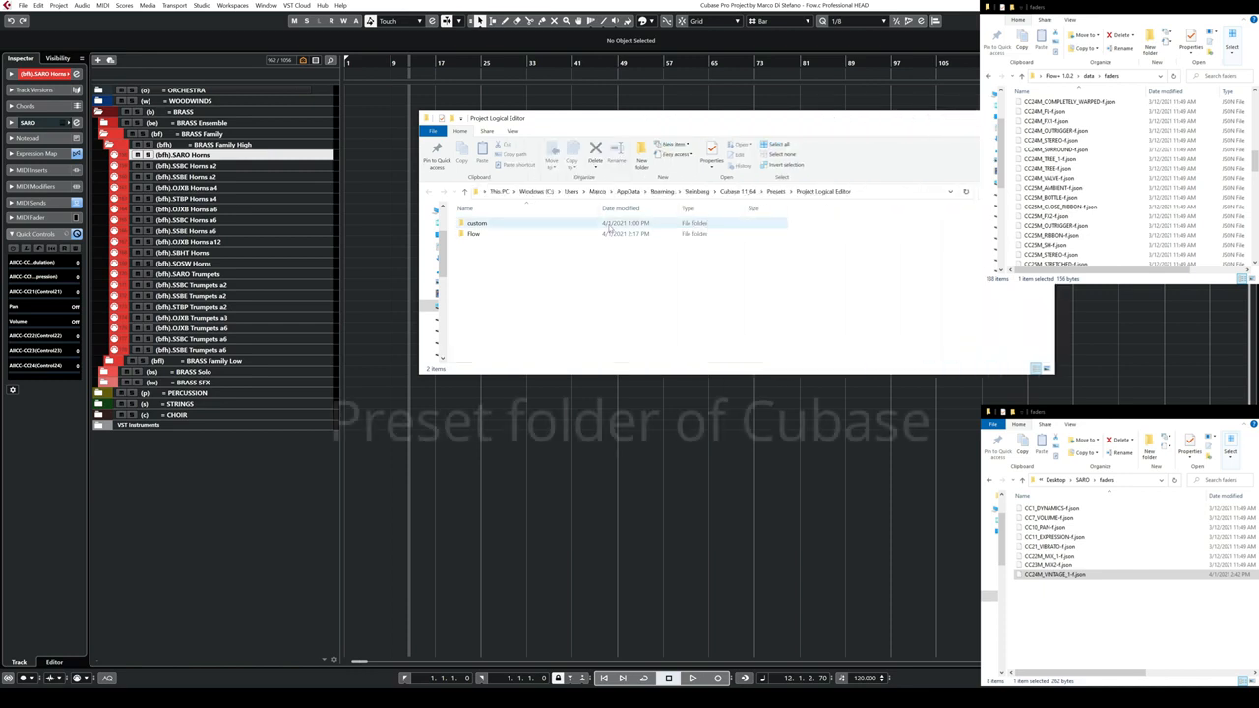
pyautogui.doubleClick(542, 234)
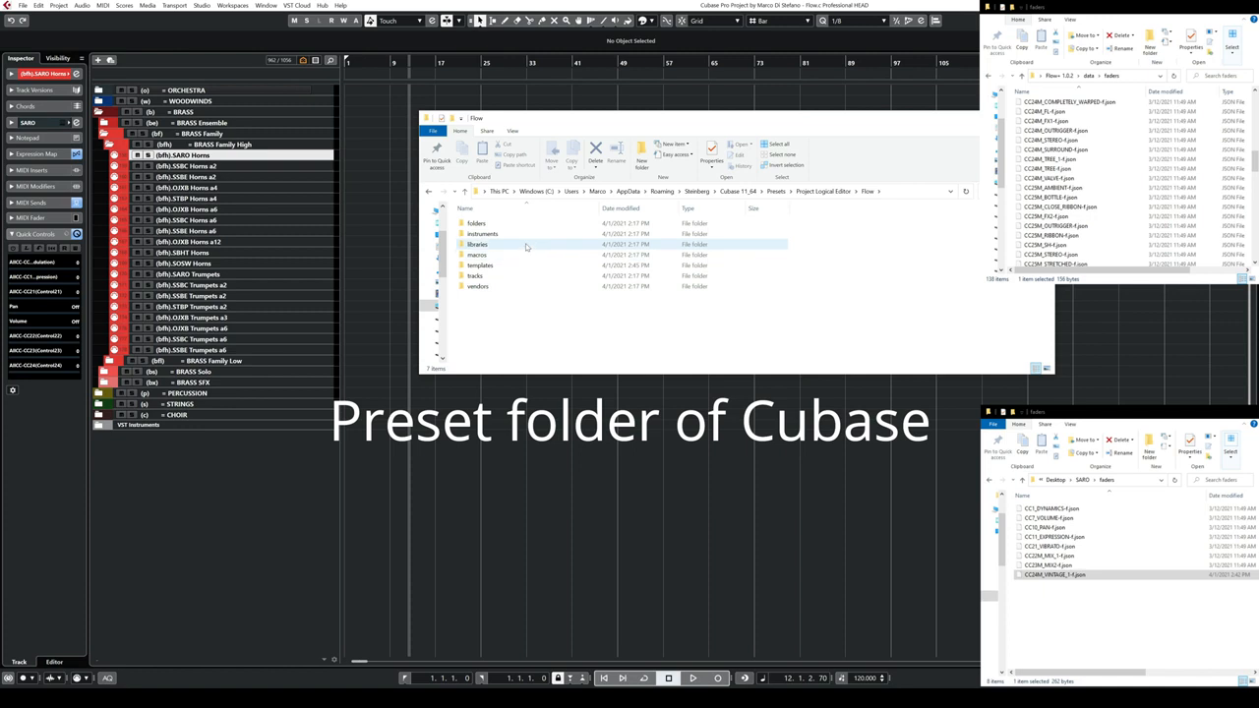
pyautogui.doubleClick(492, 264)
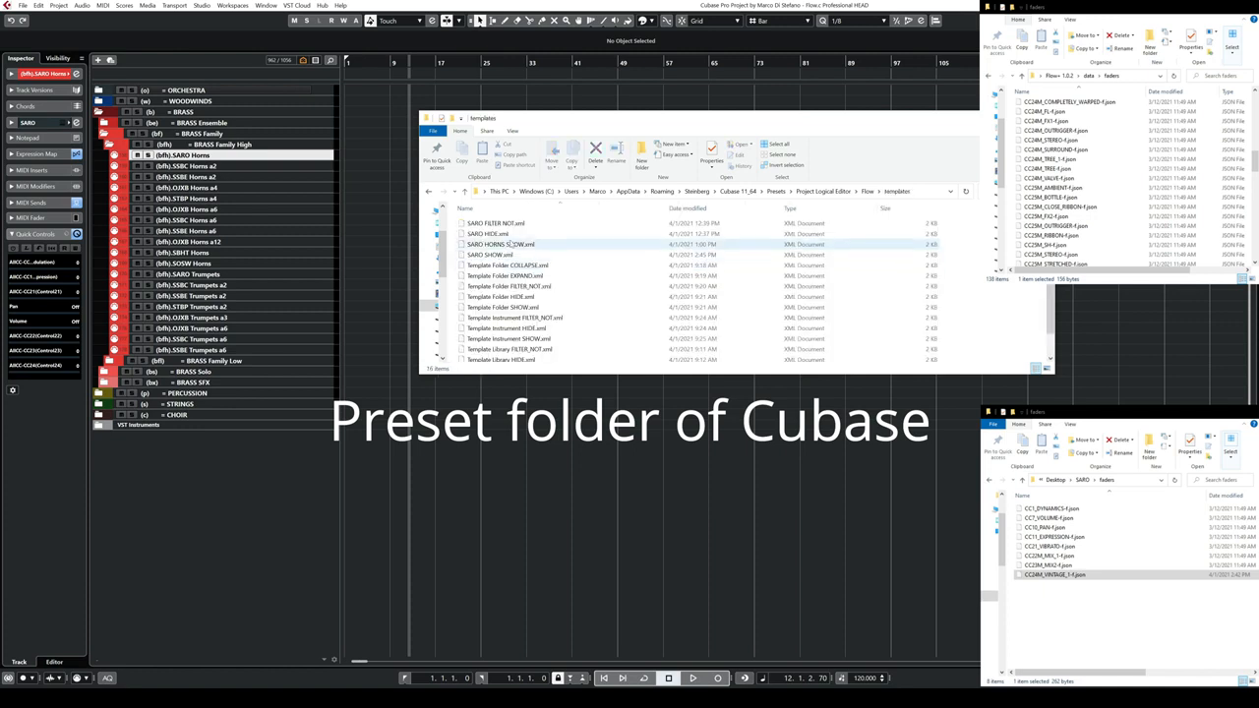
pyautogui.click(514, 224)
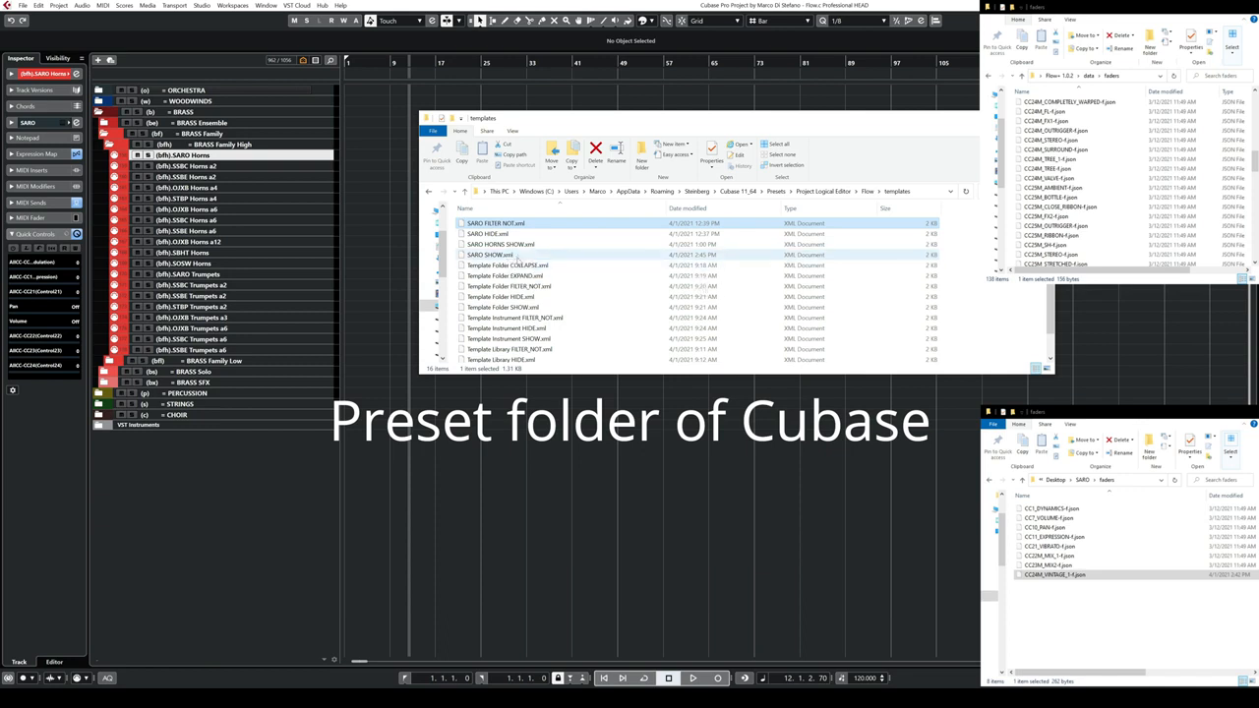
pyautogui.keyDown('shift'); pyautogui.click(513, 256); pyautogui.keyUp('shift')
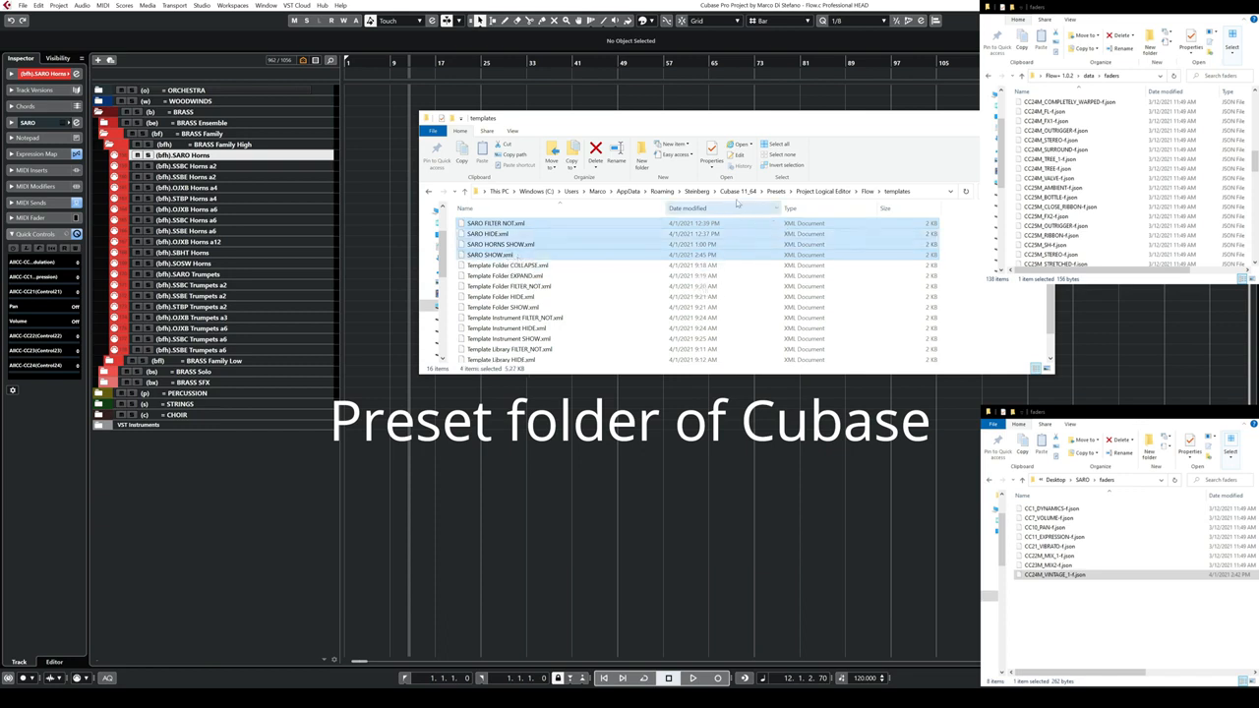
# Check the SARO preset files in the custom preset folder and close the Project Logical Editor.
pyautogui.click(865, 192)
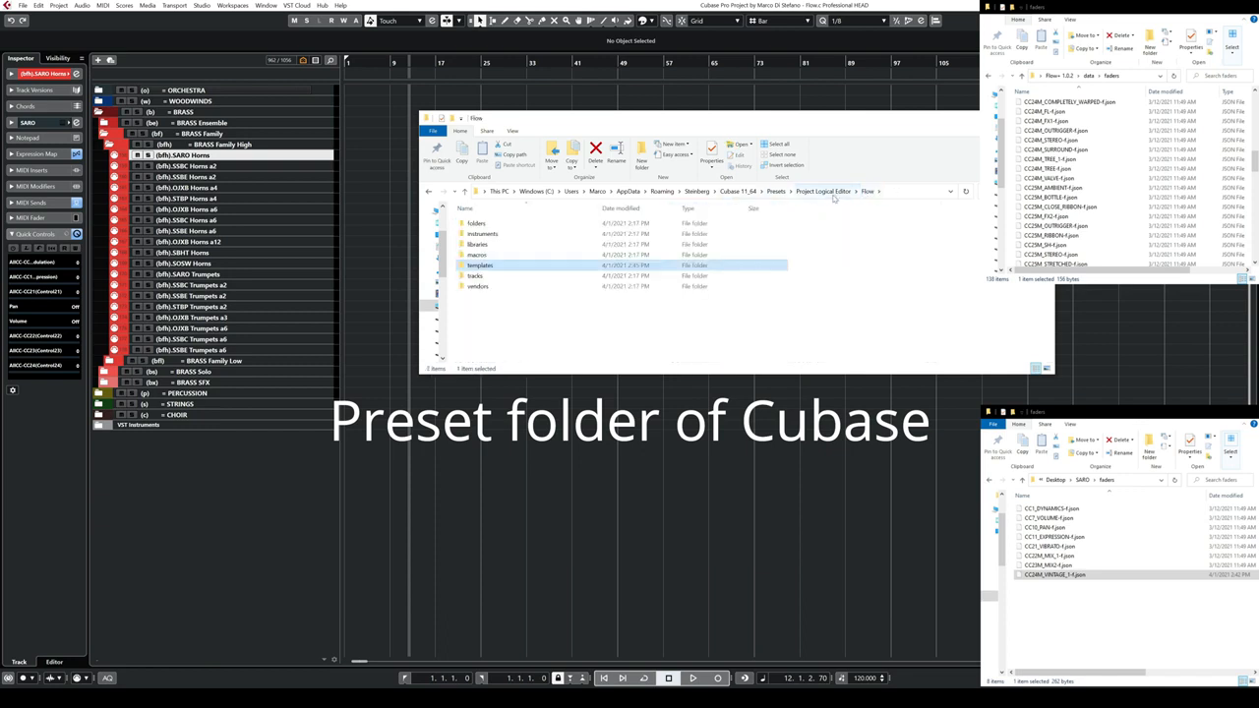
pyautogui.click(824, 191)
pyautogui.doubleClick(491, 224)
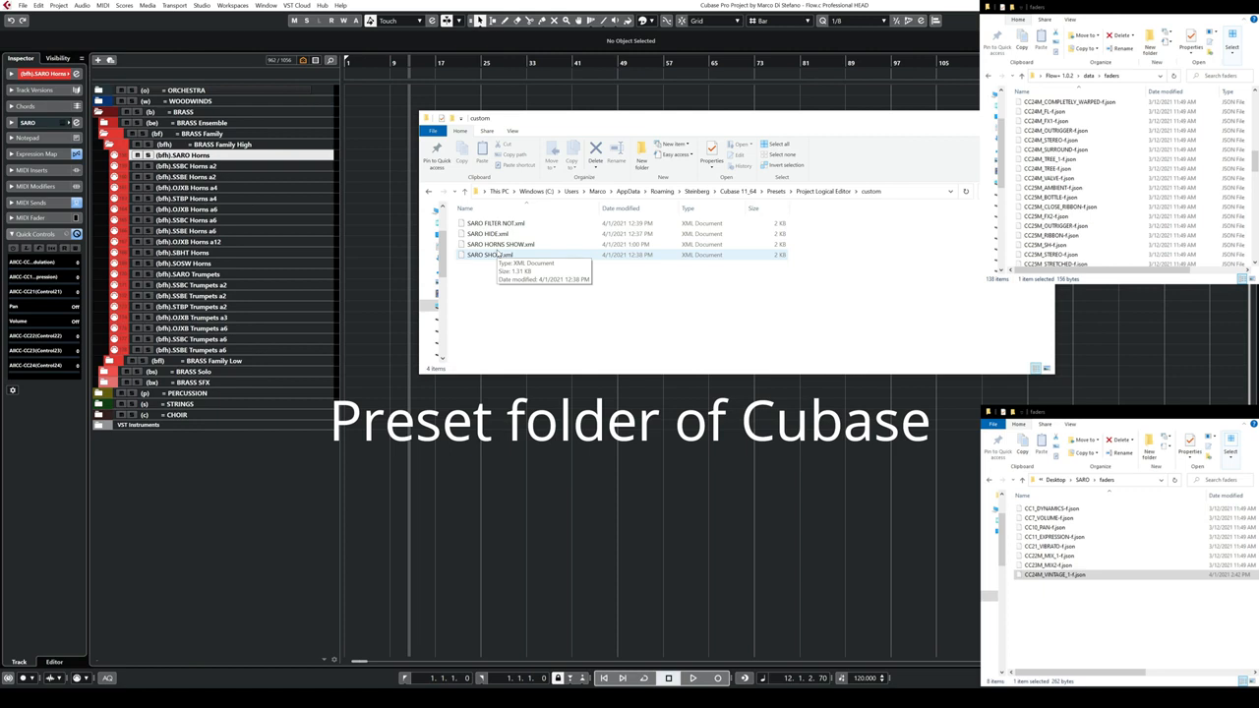
pyautogui.click(824, 190)
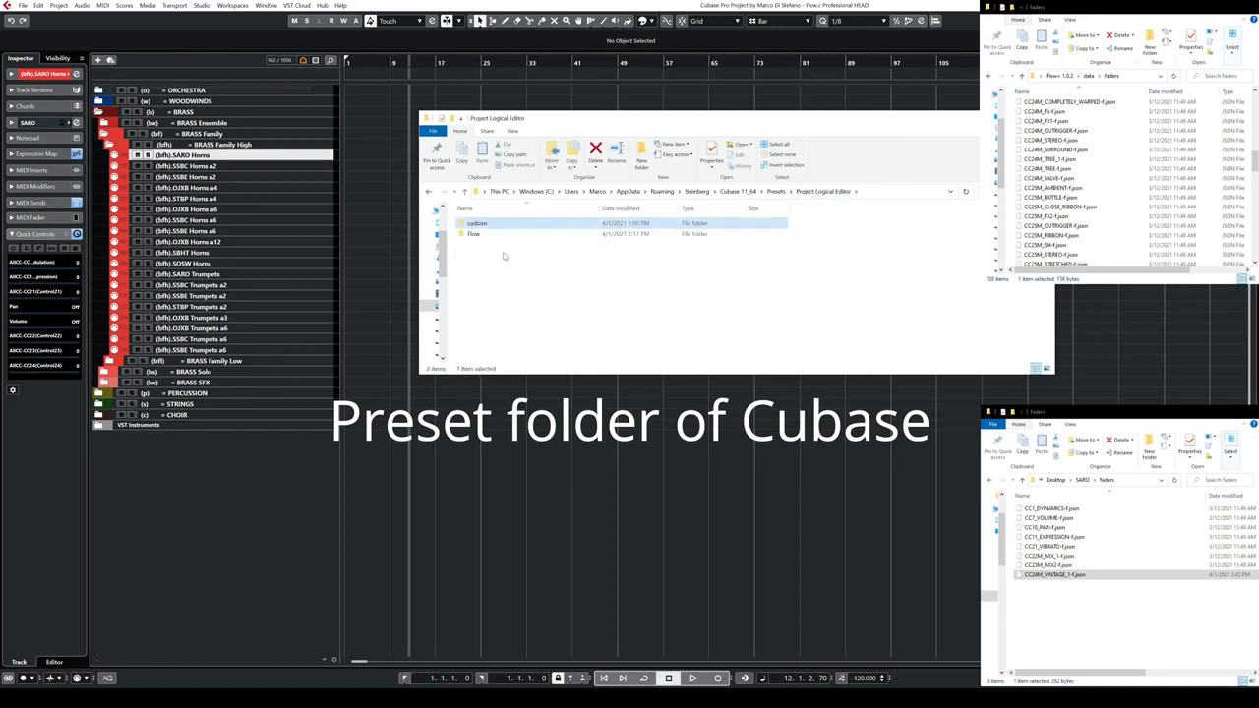
pyautogui.click(483, 240)
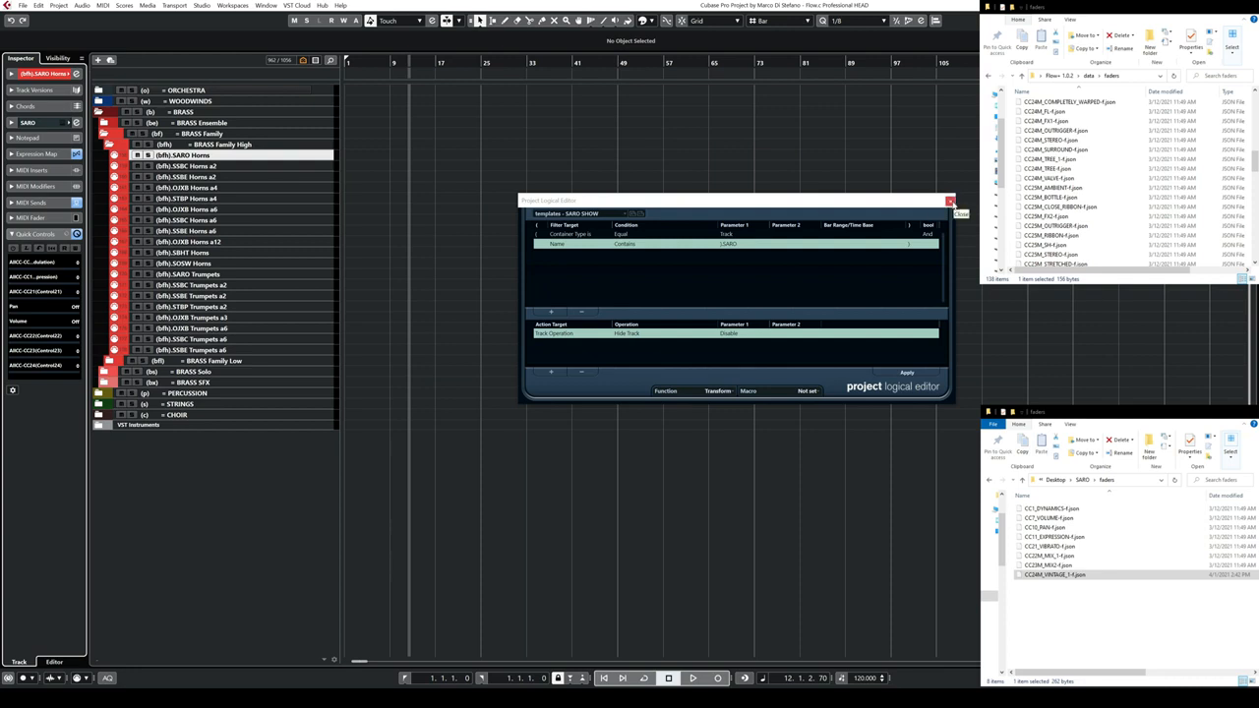
pyautogui.click(950, 202)
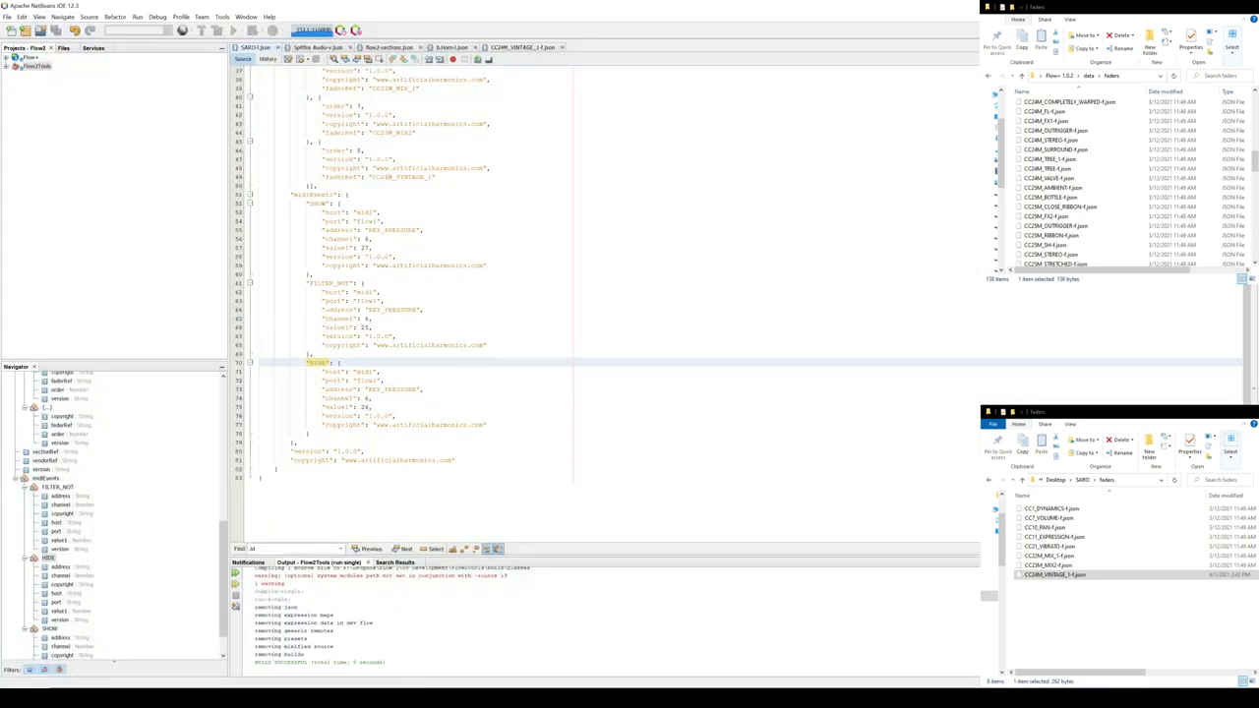
# Review the SHOW, HIDE and FILTER_NOT keys in the SARO library file in NetBeans against the presets.
pyautogui.click(395, 335)
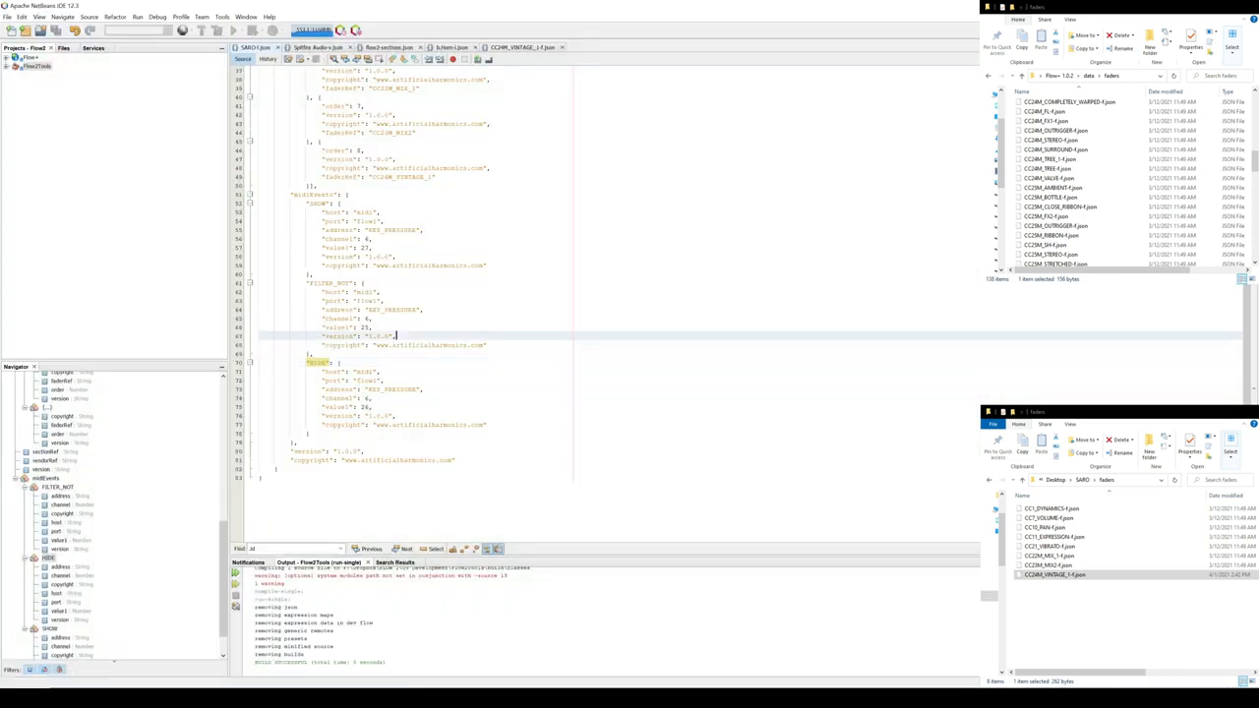
pyautogui.click(316, 203)
pyautogui.click(317, 363)
pyautogui.click(321, 283)
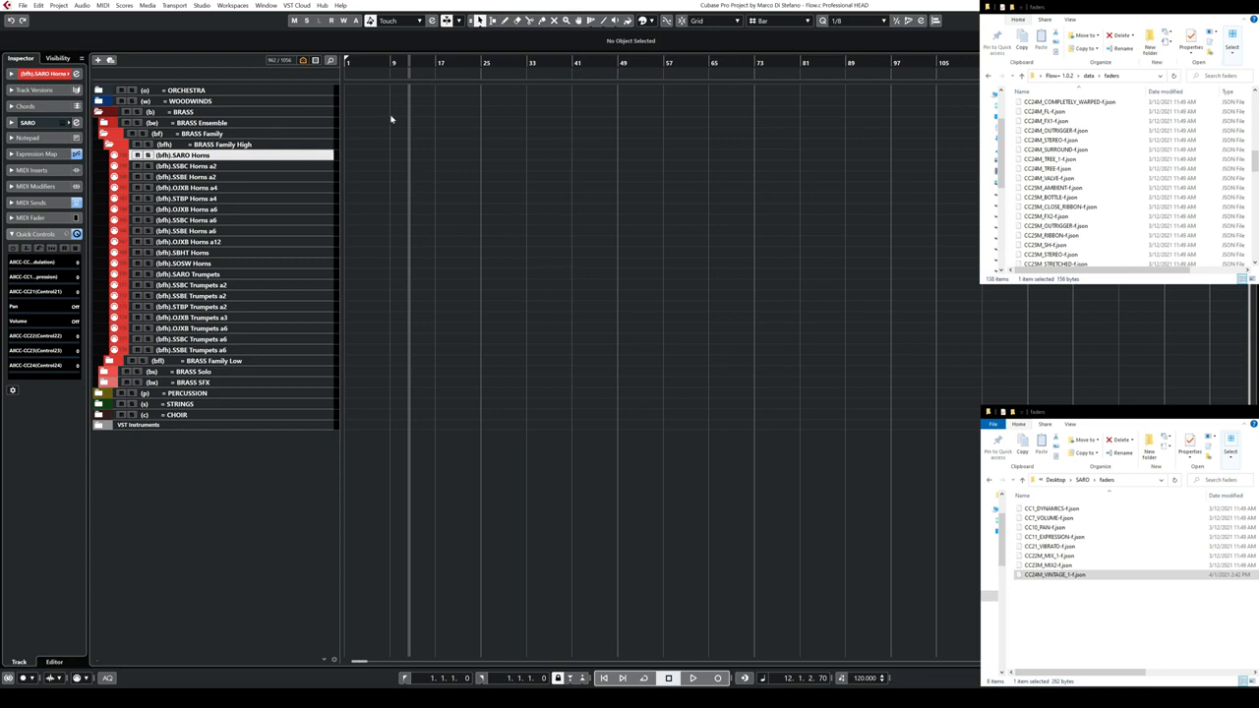
# Open Cubase's Studio Setup and add three new controls at the end of Generic Remote 2's control list.
pyautogui.click(204, 7)
pyautogui.press('Up')
pyautogui.press('Up')
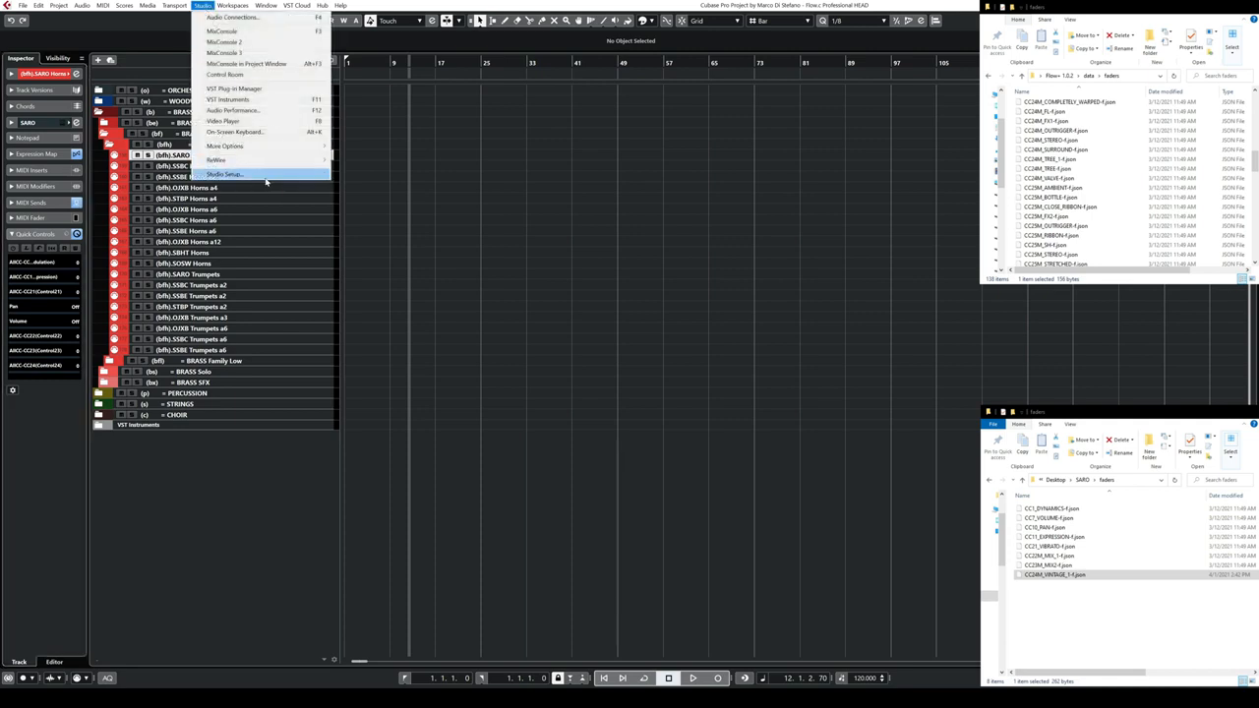
pyautogui.press('Return')
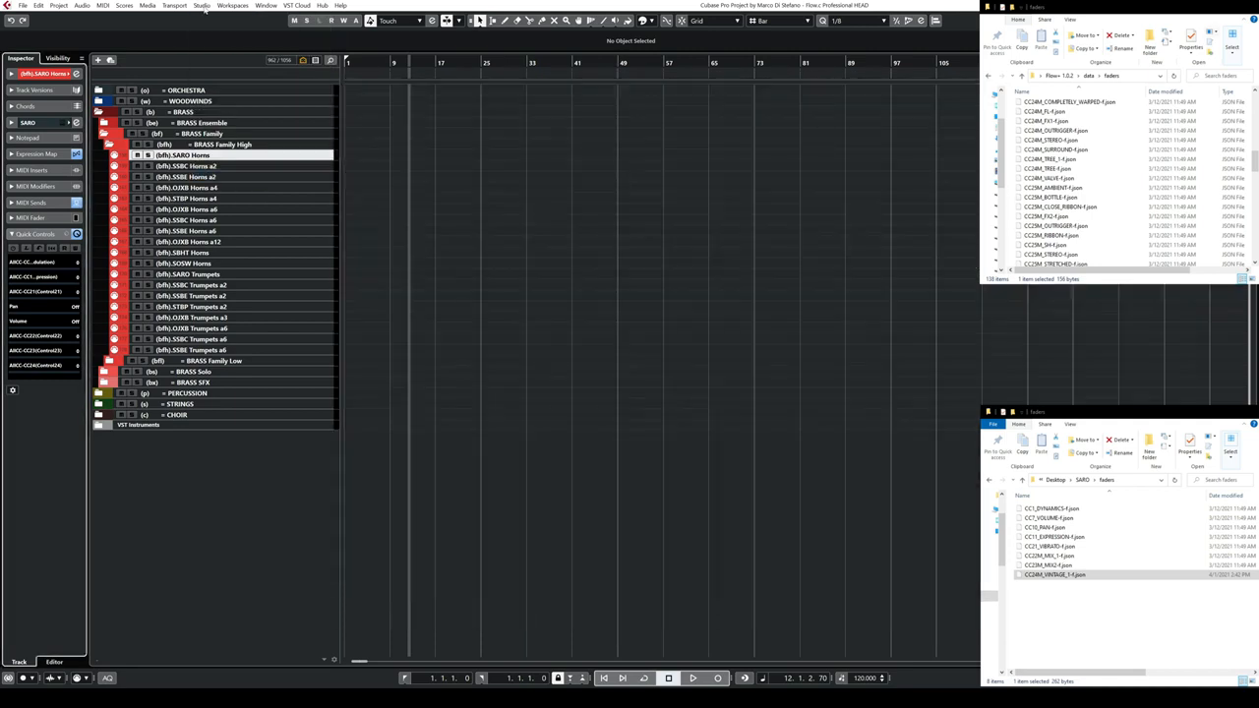
pyautogui.click(205, 8)
pyautogui.click(249, 175)
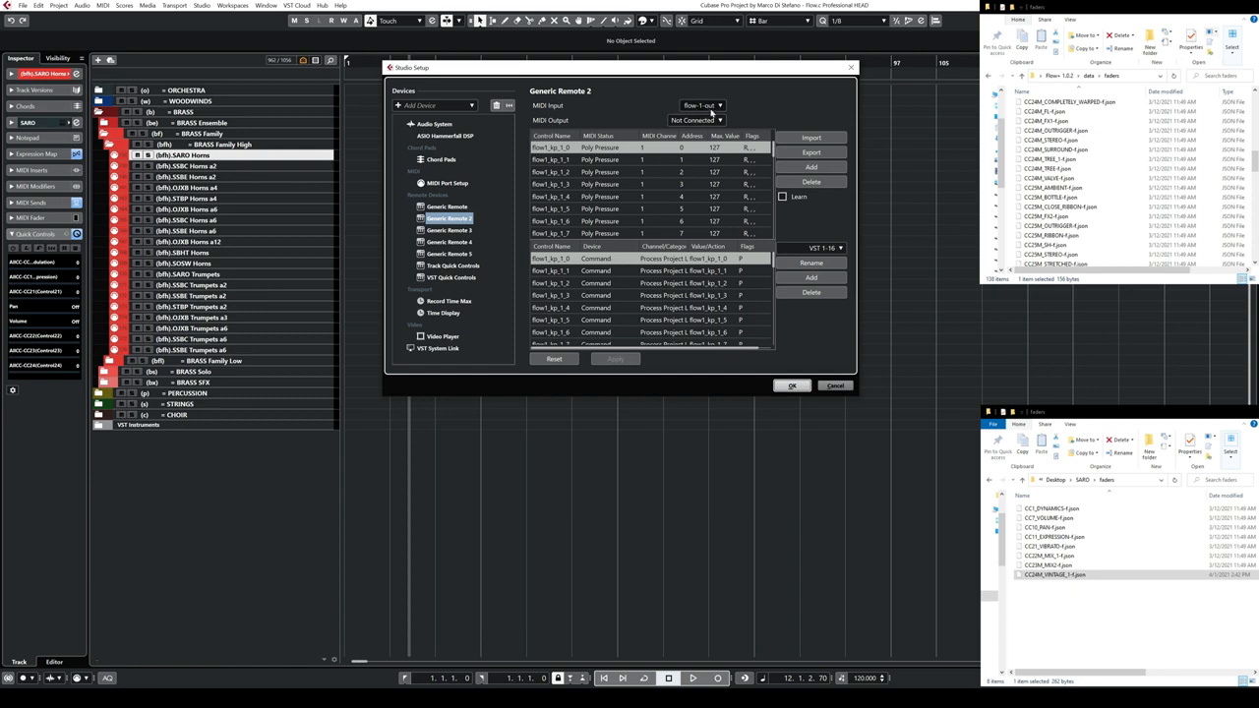
pyautogui.moveTo(774, 153); pyautogui.dragTo(764, 241)
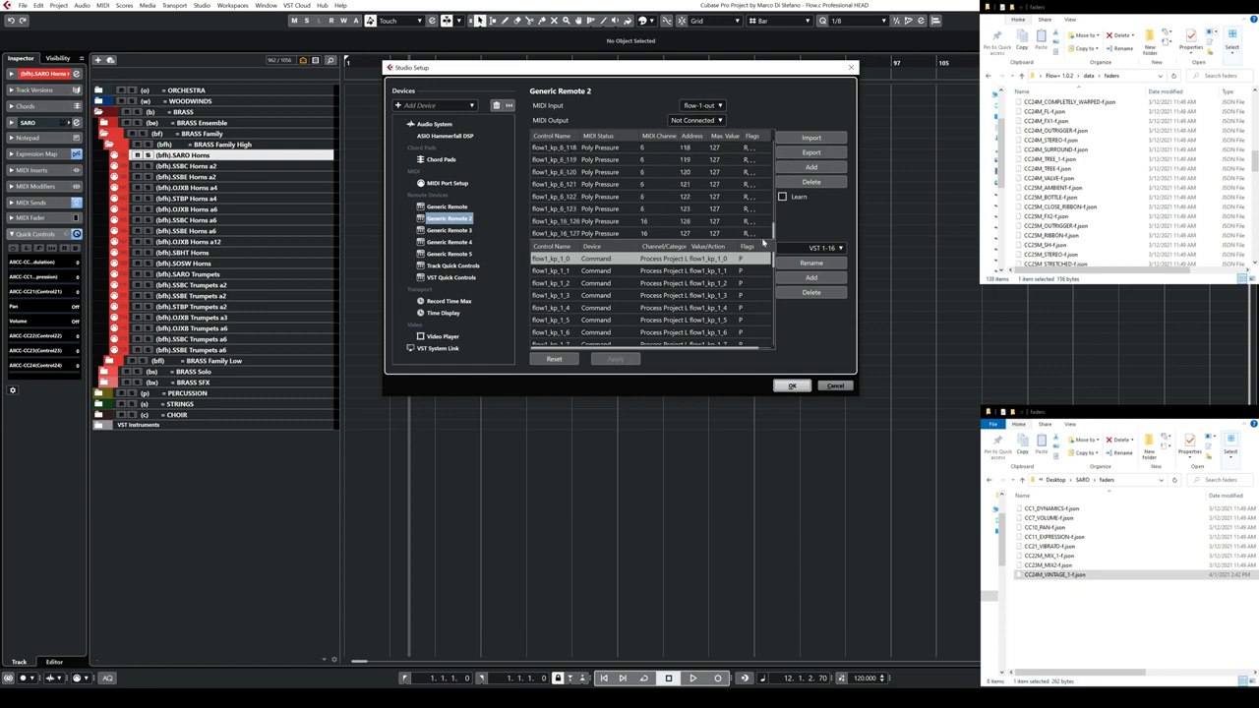
pyautogui.click(820, 168)
pyautogui.scroll(-1, 716, 205)
# Name the three new Generic Remote controls SARO SHOW, SARO HIDE and SARO FILTER NOT.
pyautogui.doubleClick(575, 210)
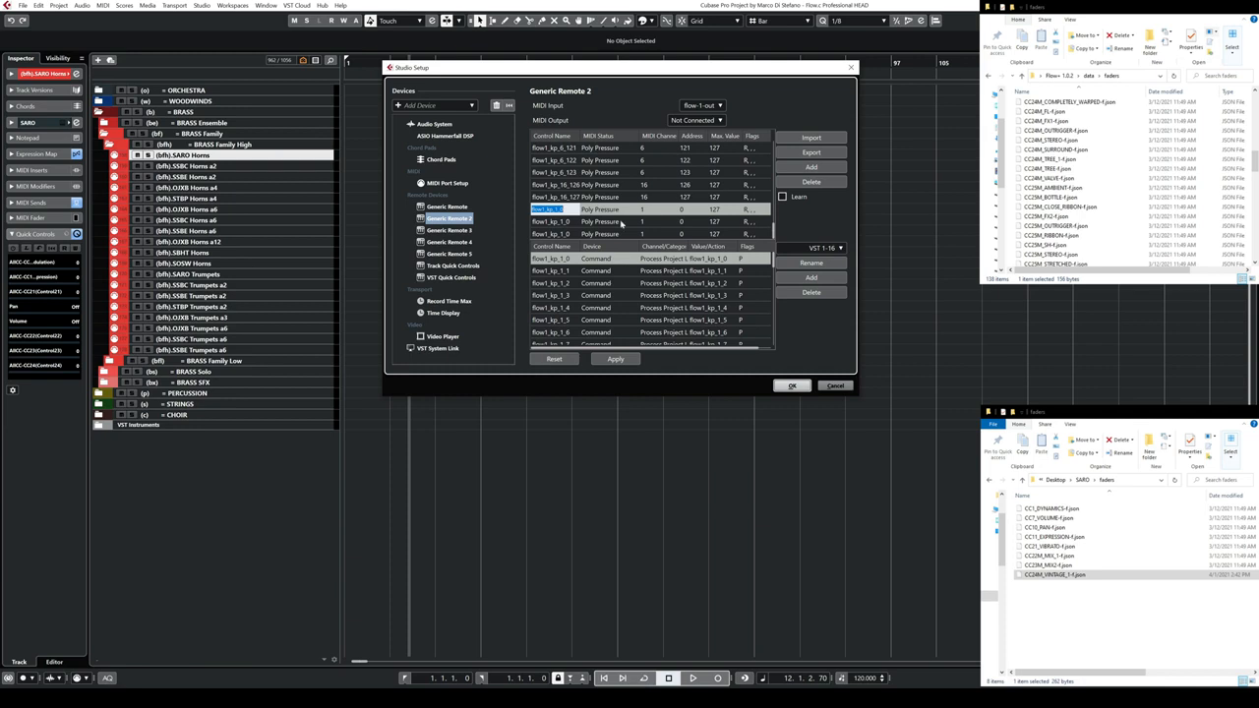
pyautogui.write('ShRO SHOW')
pyautogui.press('Return')
pyautogui.write('S')
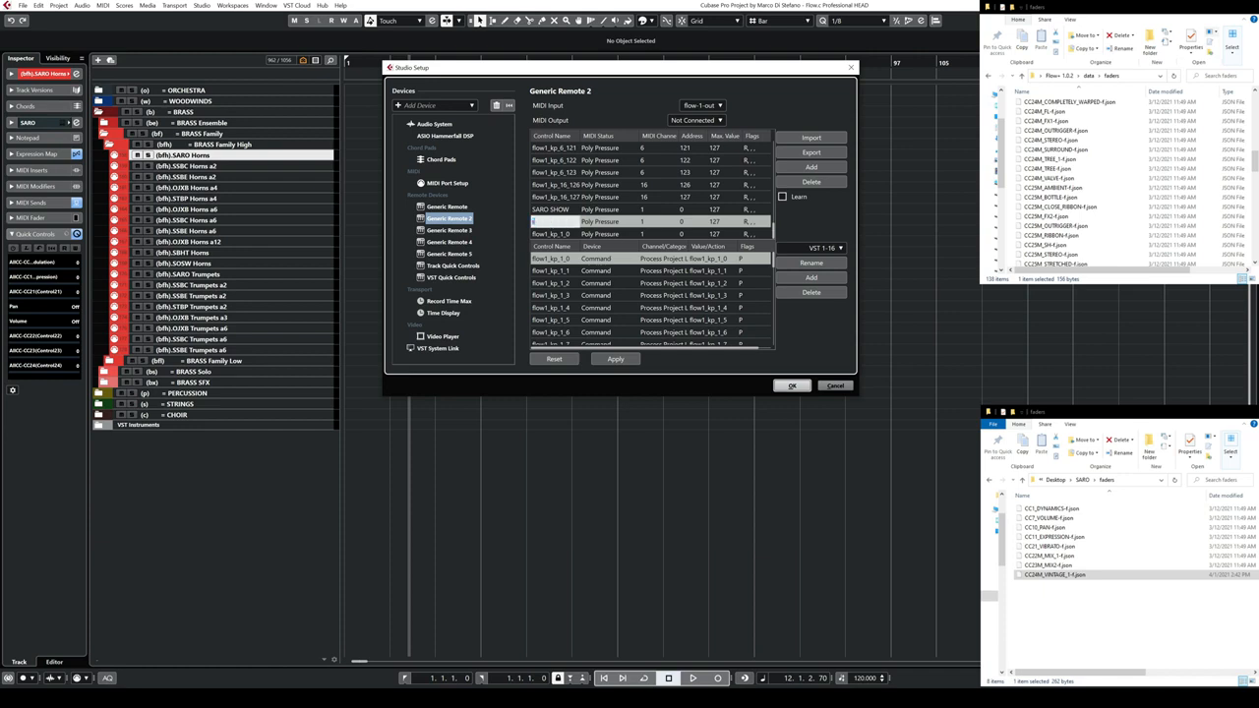
pyautogui.write('ARO HIDE')
pyautogui.click(553, 225)
pyautogui.doubleClick(553, 234)
pyautogui.write('SARO')
pyautogui.write(' ENTER NO')
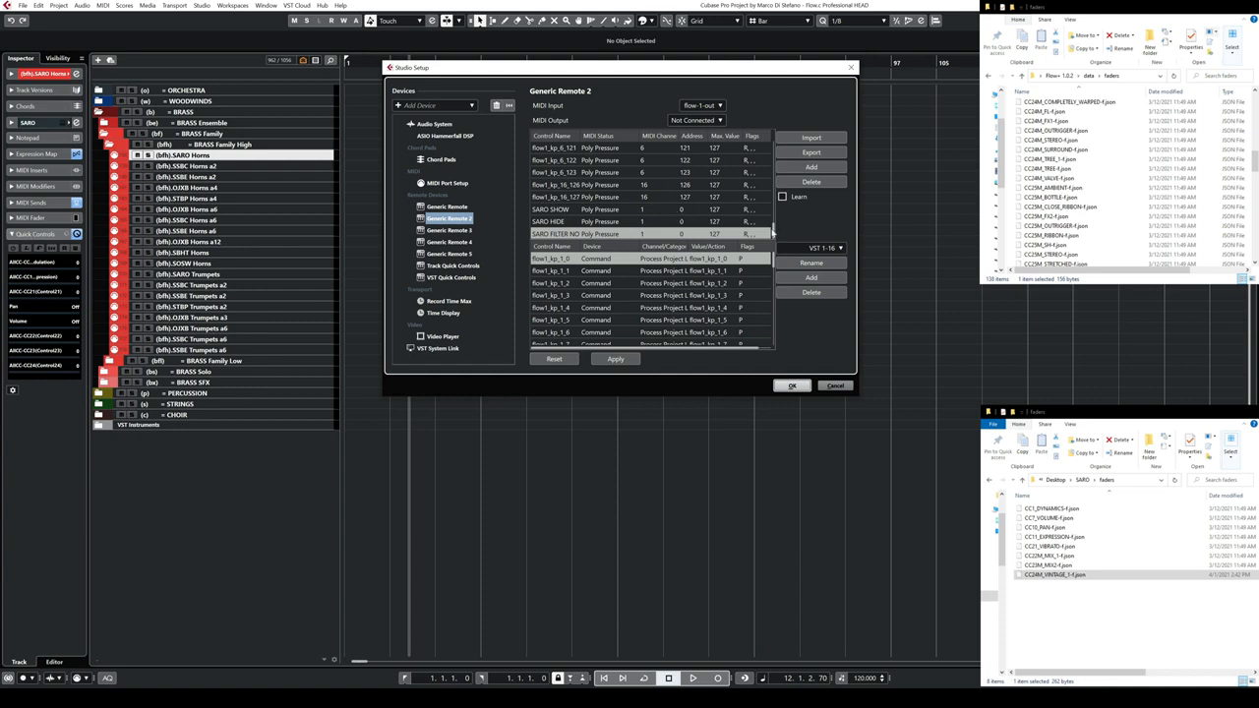
# Set the MIDI channel of the SARO SHOW, SARO HIDE and SARO FILTER NOT controls to 15.
pyautogui.click(647, 210)
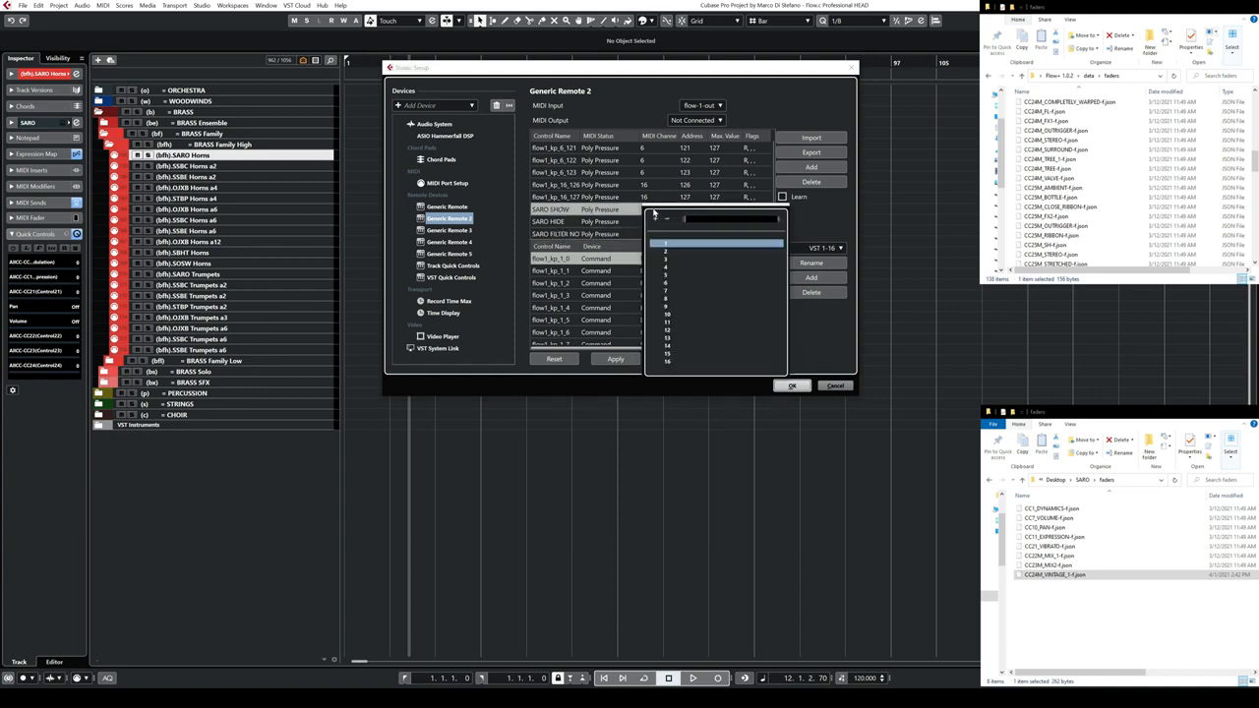
pyautogui.click(677, 353)
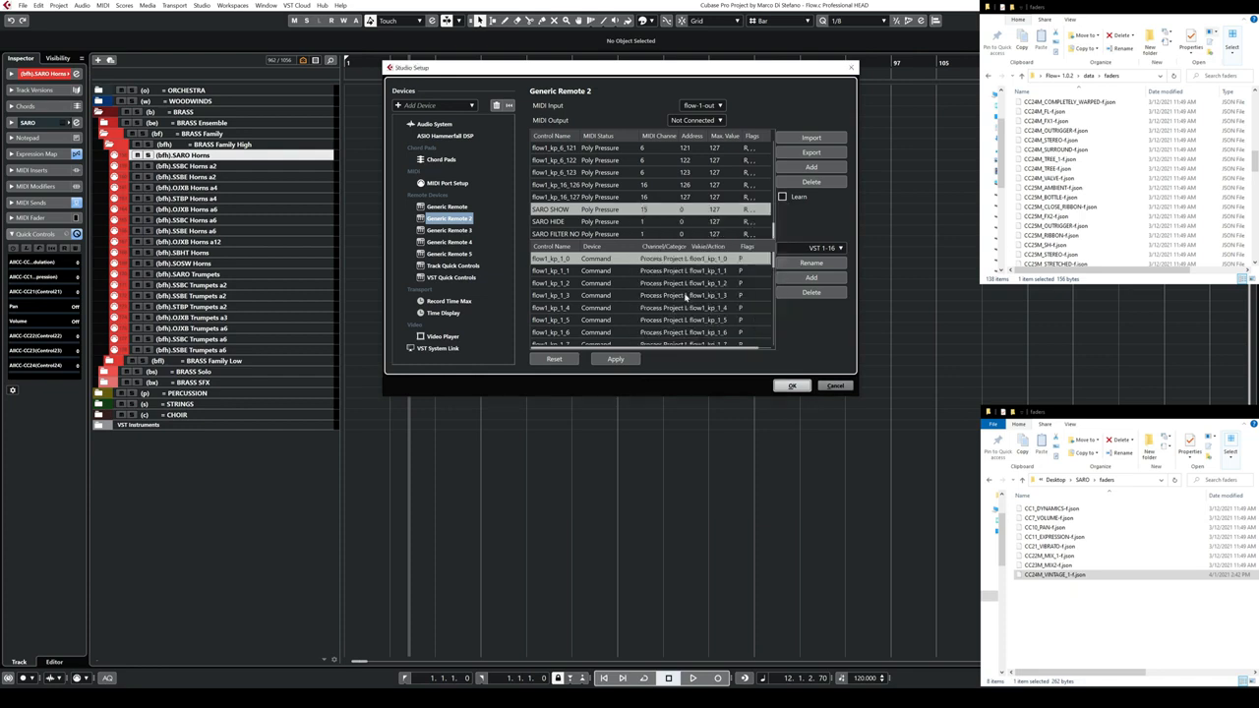
pyautogui.click(647, 222)
pyautogui.click(668, 365)
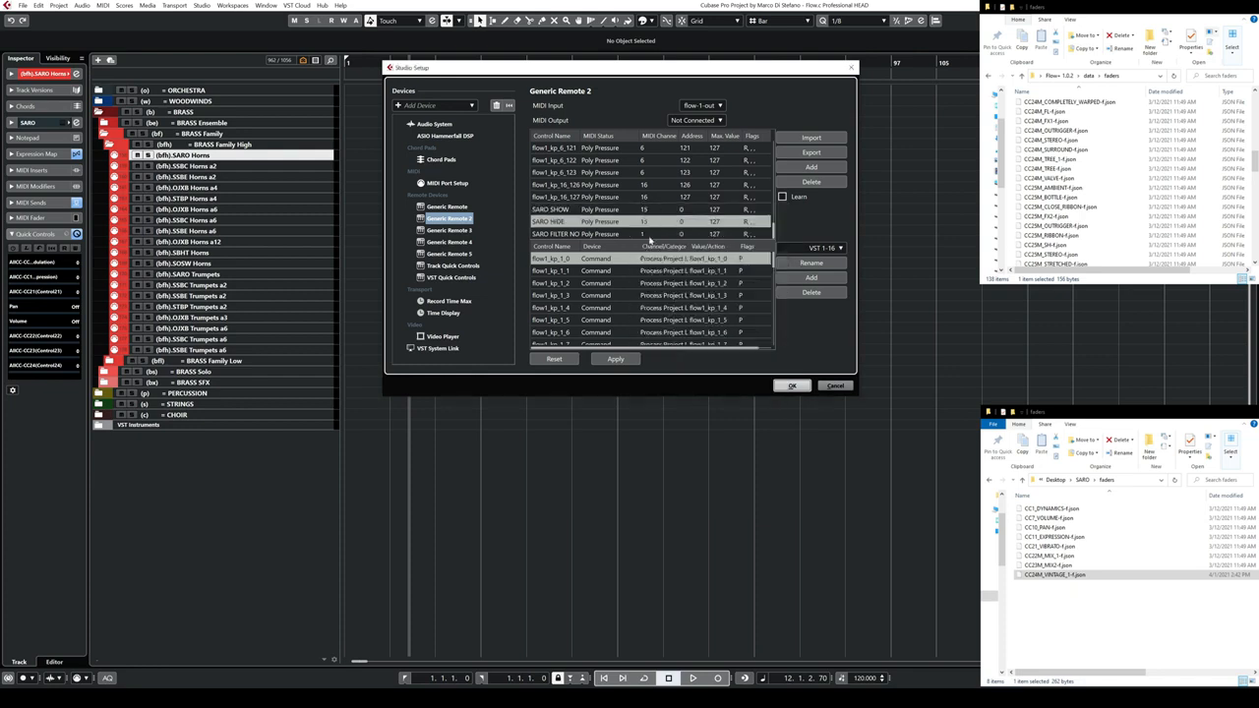
pyautogui.click(649, 234)
pyautogui.click(668, 377)
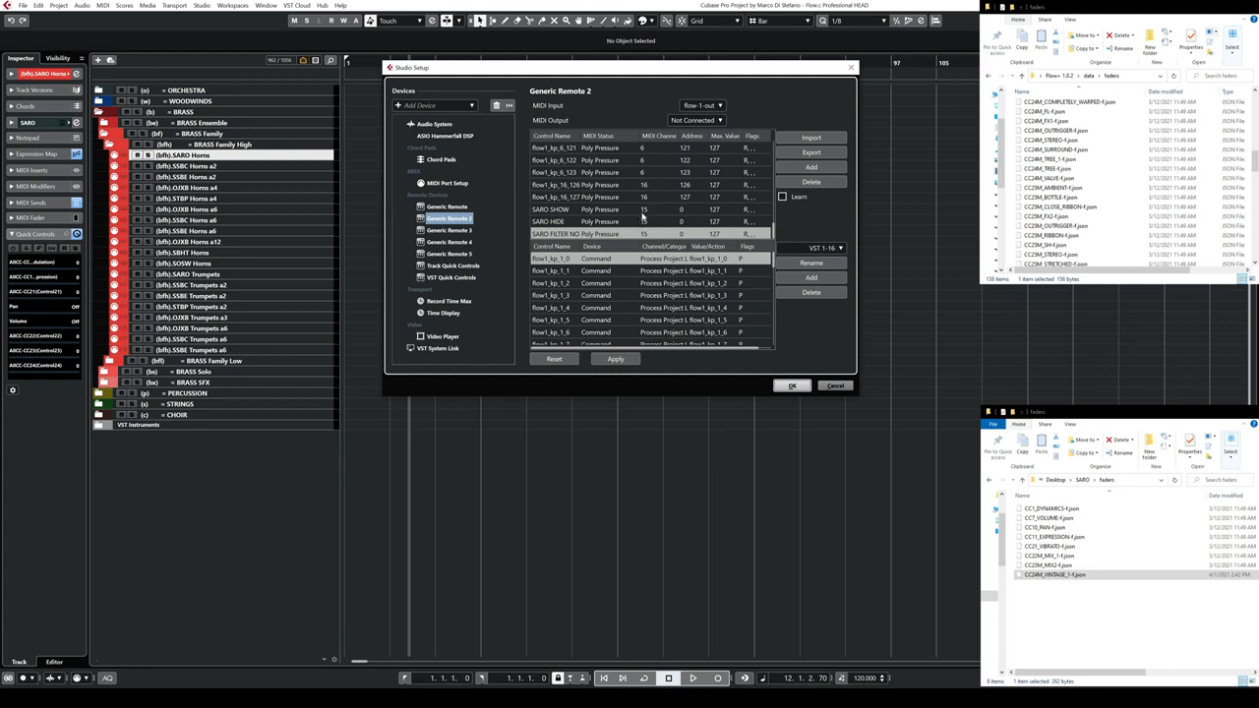
# Set the address of SARO HIDE to 1 and of SARO FILTER NOT to 2.
pyautogui.click(691, 222)
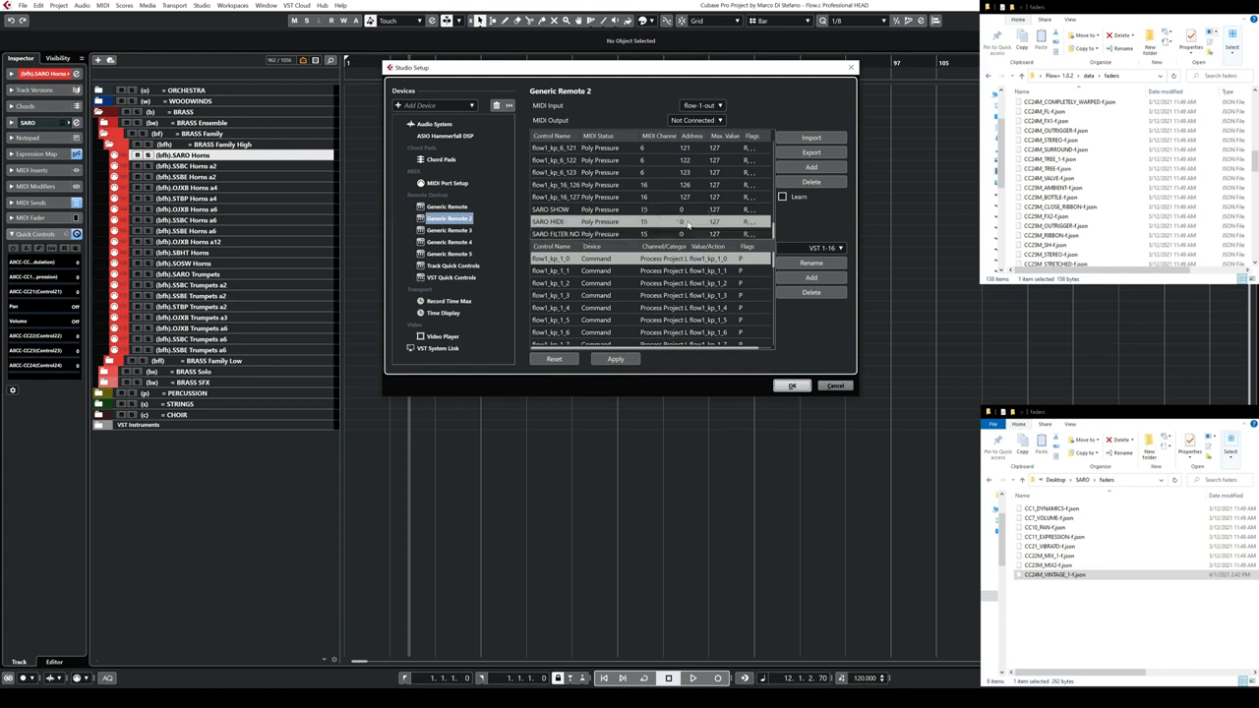
pyautogui.write('1')
pyautogui.press('Return')
pyautogui.click(692, 234)
pyautogui.write('2')
pyautogui.press('Return')
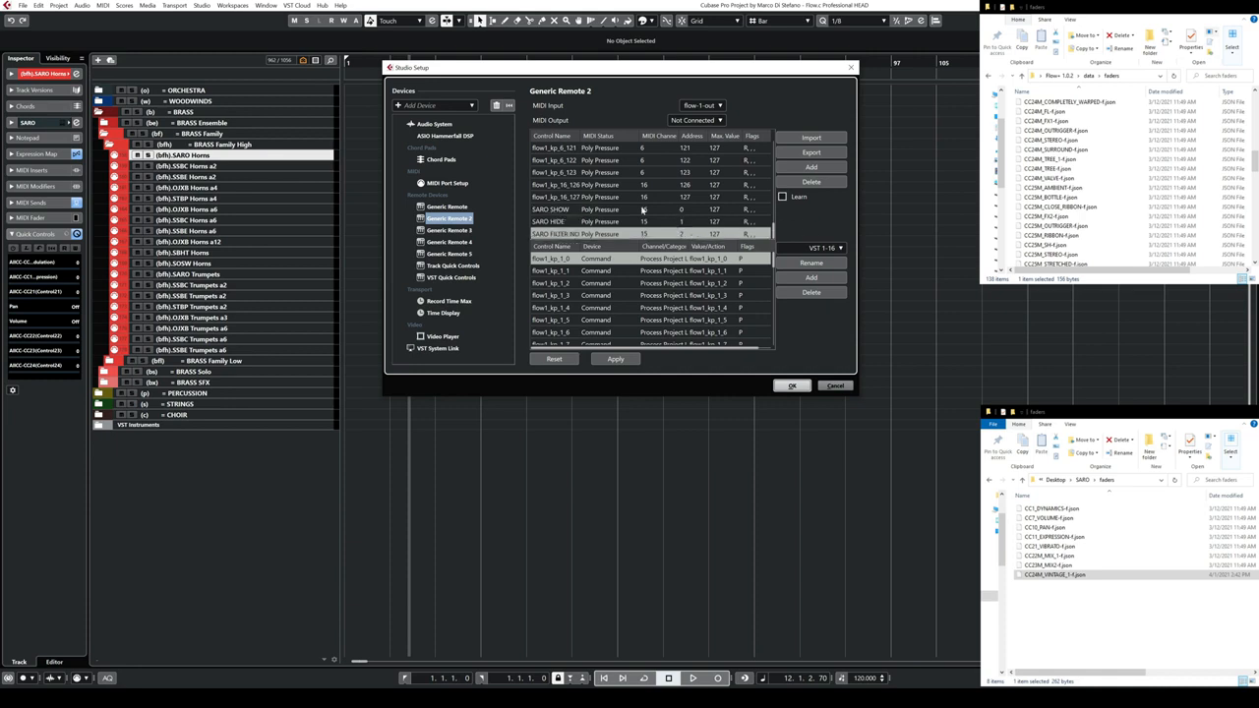
# Assign Command as the device for the SARO SHOW, SARO HIDE and SARO FILTER NOT entries.
pyautogui.click(558, 210)
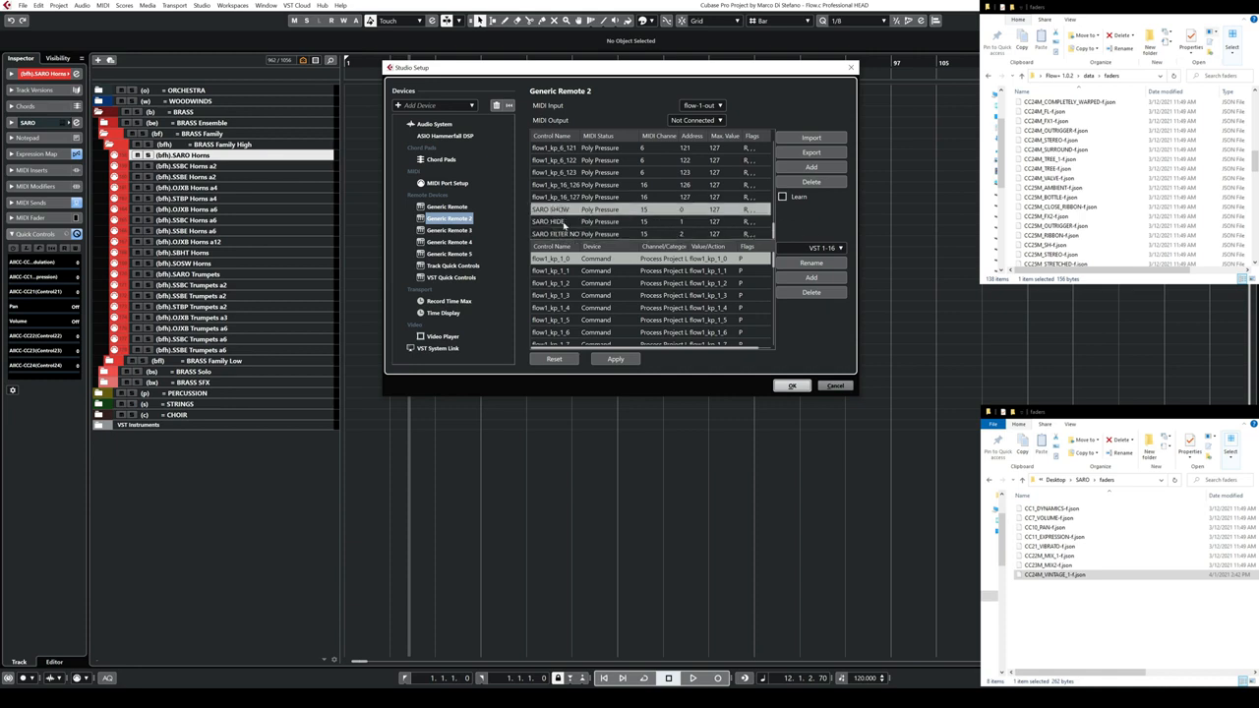
pyautogui.click(563, 222)
pyautogui.moveTo(775, 273); pyautogui.dragTo(770, 354)
pyautogui.click(560, 308)
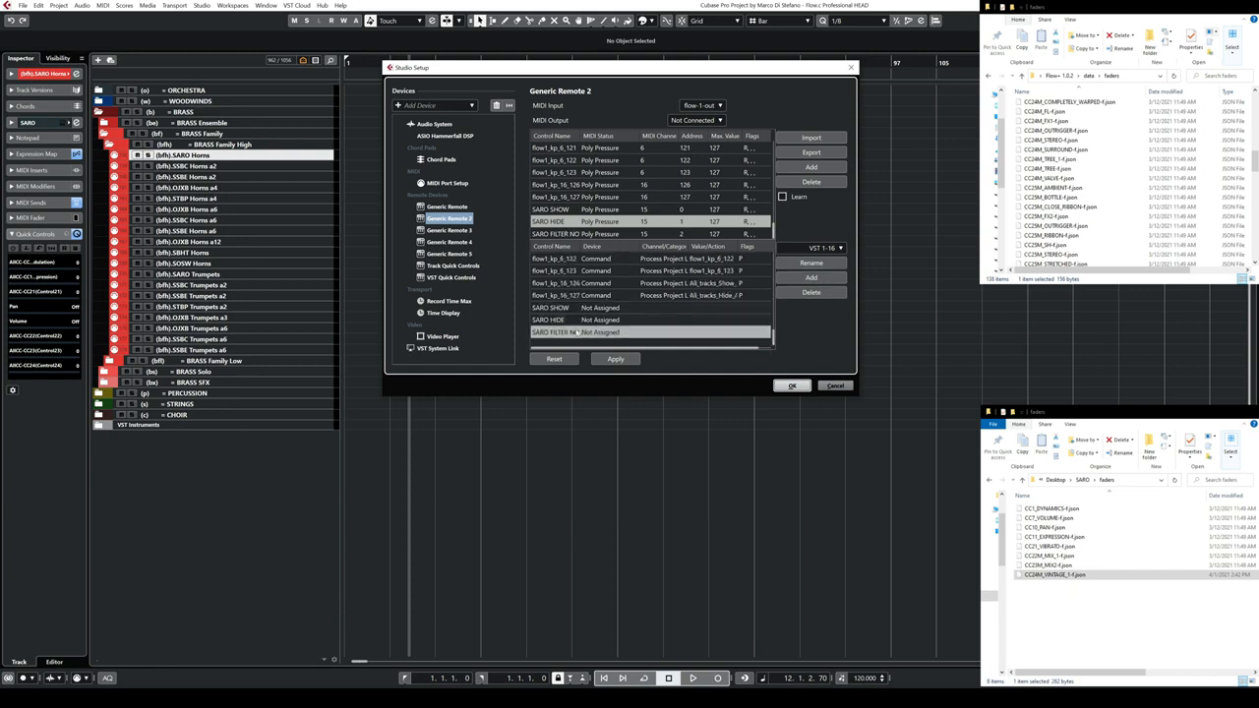
pyautogui.click(604, 311)
pyautogui.click(618, 350)
pyautogui.click(601, 321)
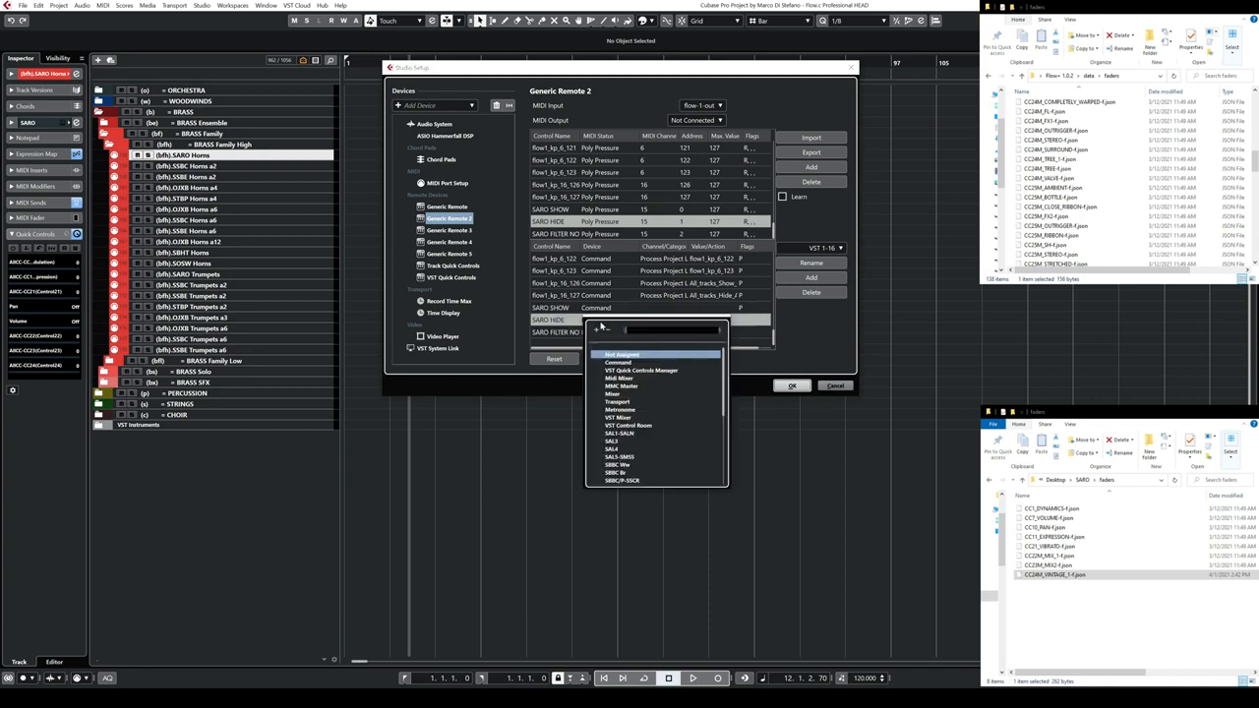
pyautogui.click(619, 360)
pyautogui.click(616, 375)
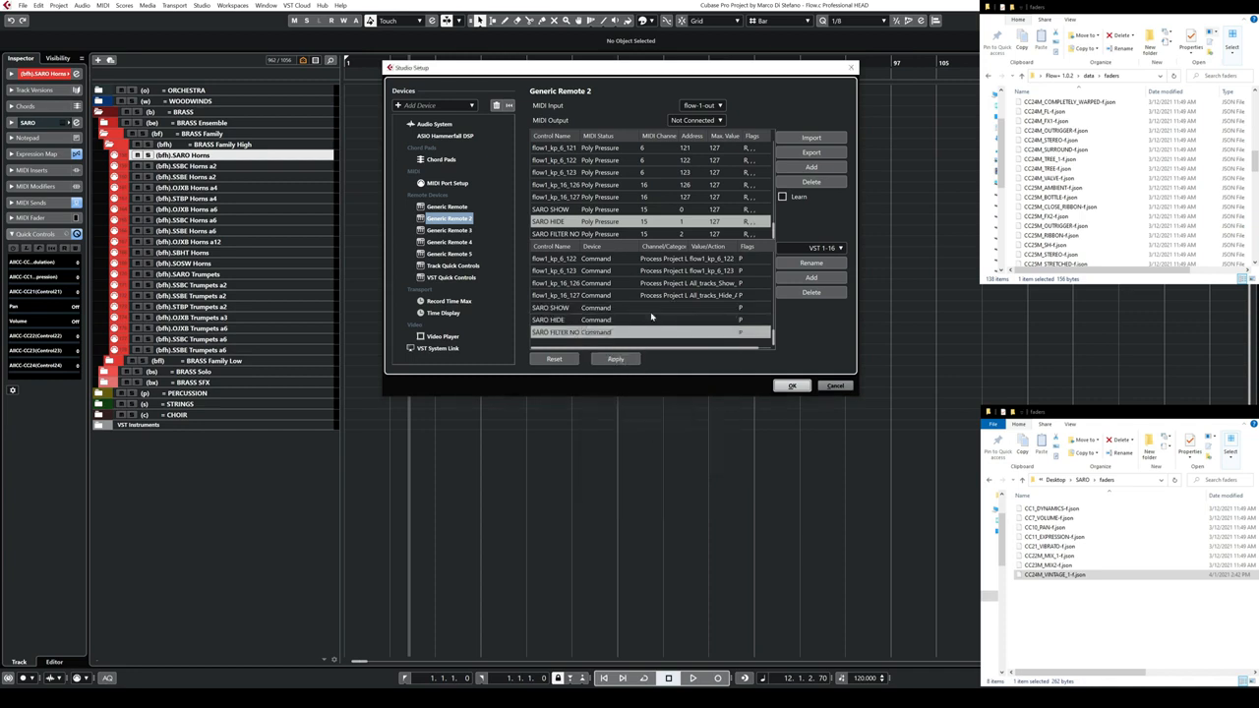
# Set the command category of the three SARO entries to Process Project Logical Editor.
pyautogui.click(651, 309)
pyautogui.scroll(-5, 707, 398)
pyautogui.click(721, 429)
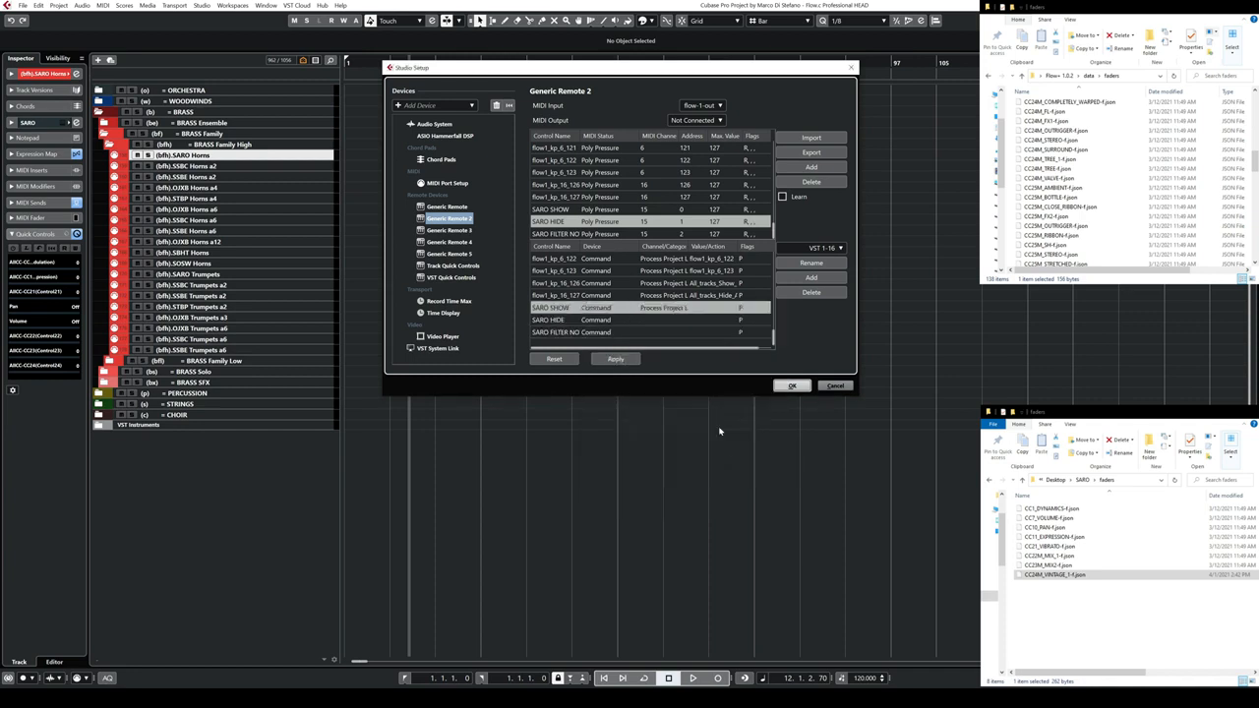
pyautogui.click(679, 321)
pyautogui.scroll(-4, 722, 443)
pyautogui.click(721, 479)
pyautogui.click(679, 333)
pyautogui.scroll(-5, 718, 447)
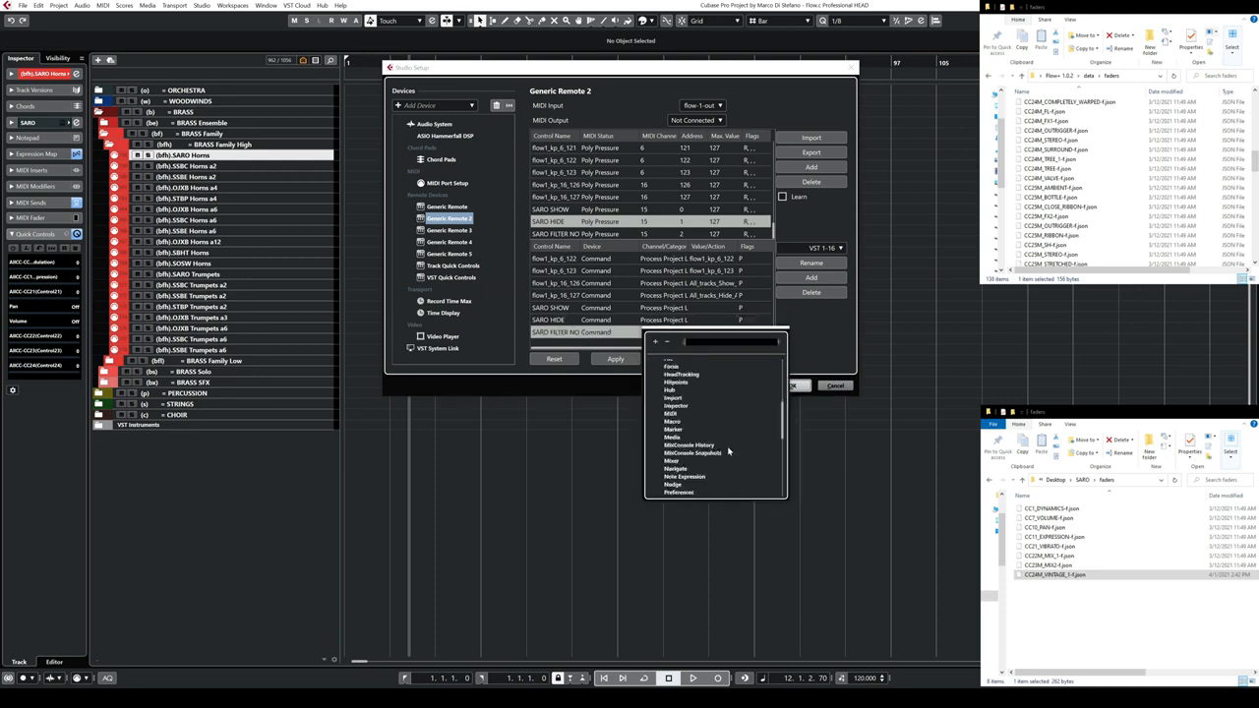
pyautogui.click(723, 377)
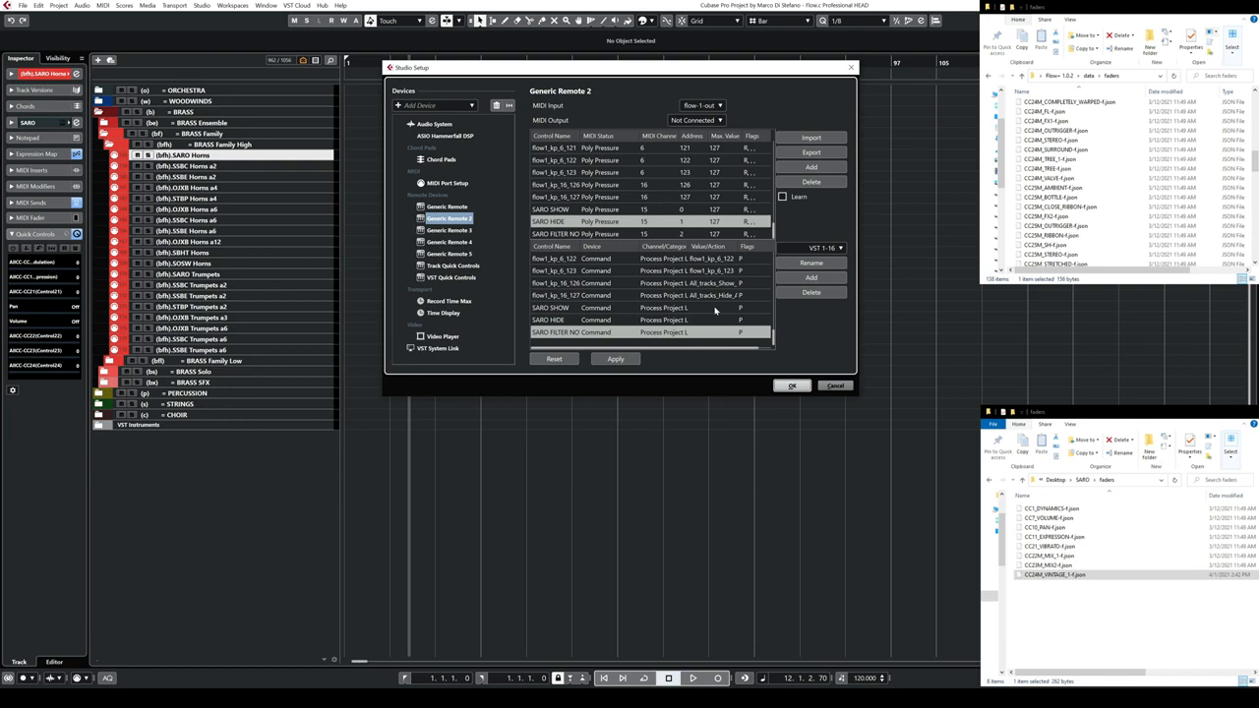
# Assign the SARO SHOW, SARO HIDE and SARO FILTER NOT presets as actions to their matching entries and apply the setup.
pyautogui.click(716, 309)
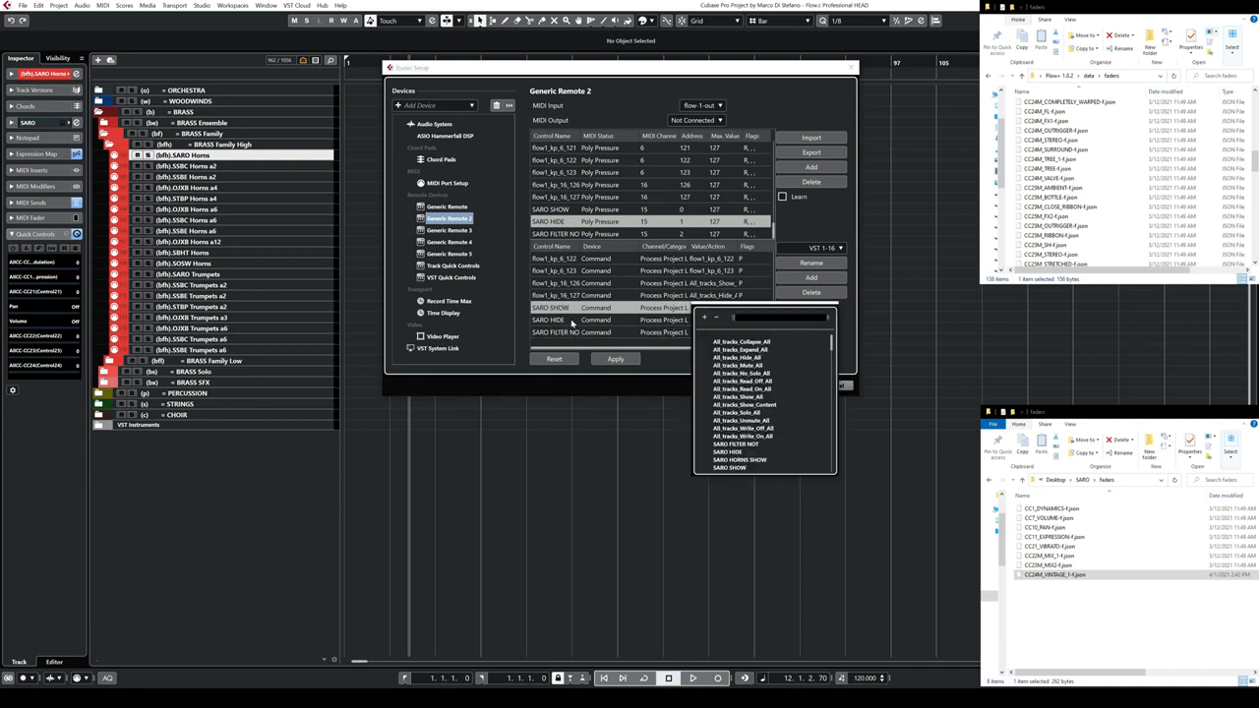
pyautogui.write('sar')
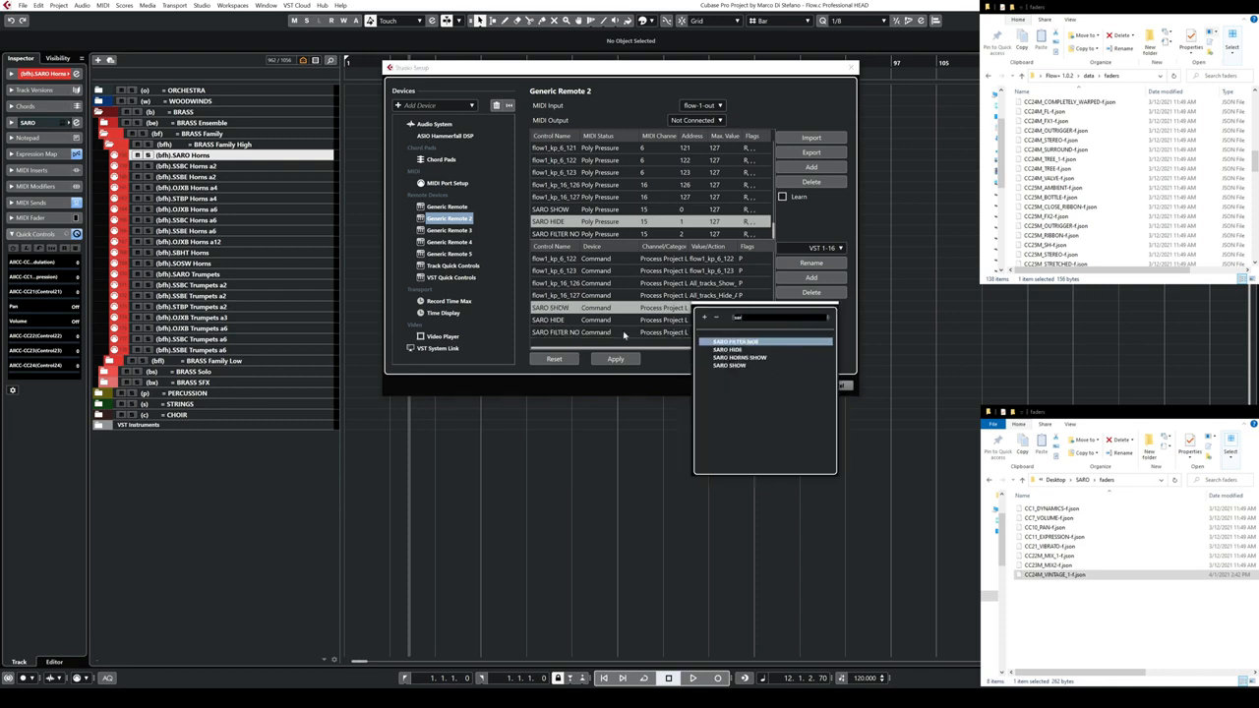
pyautogui.click(737, 365)
pyautogui.click(705, 321)
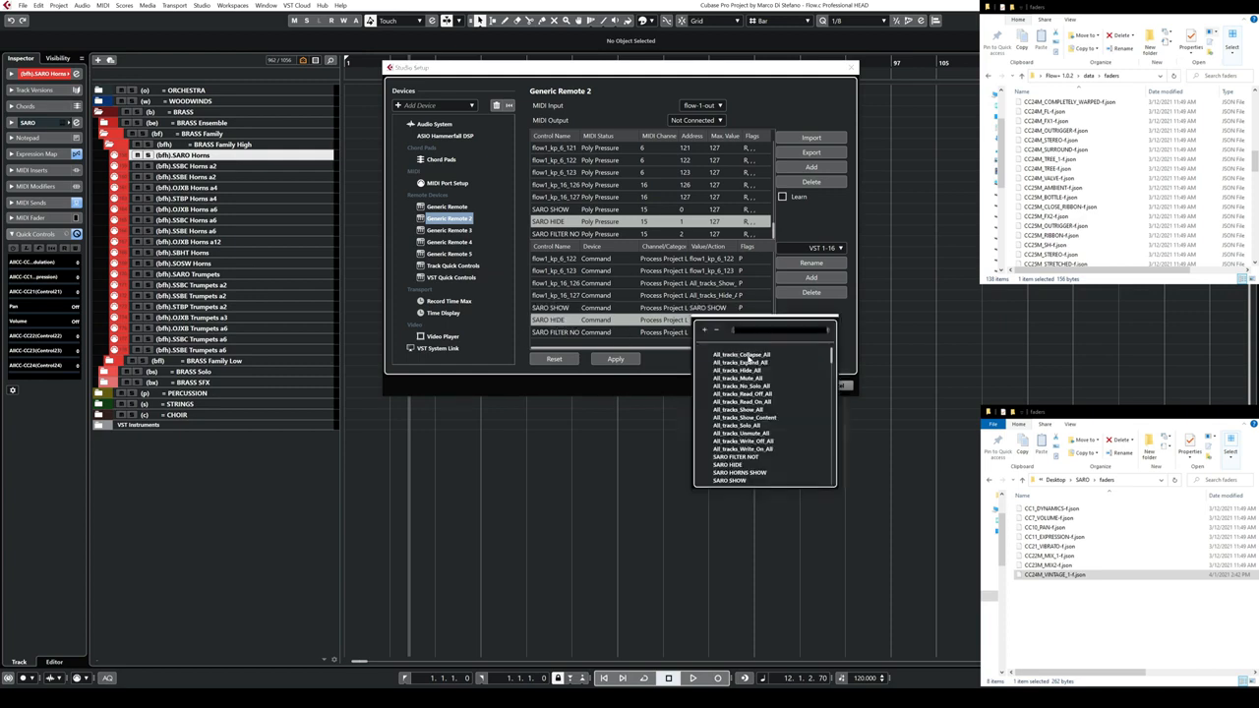
pyautogui.write('sar')
pyautogui.click(744, 363)
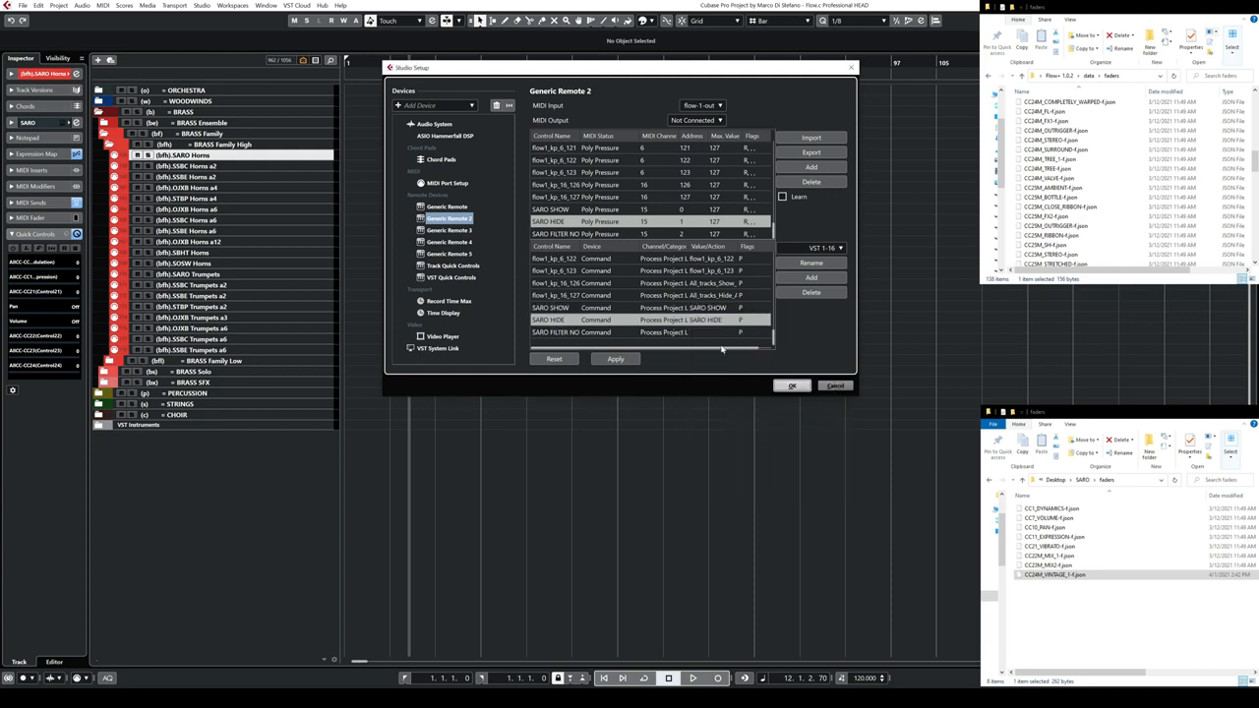
pyautogui.click(708, 333)
pyautogui.write('sar')
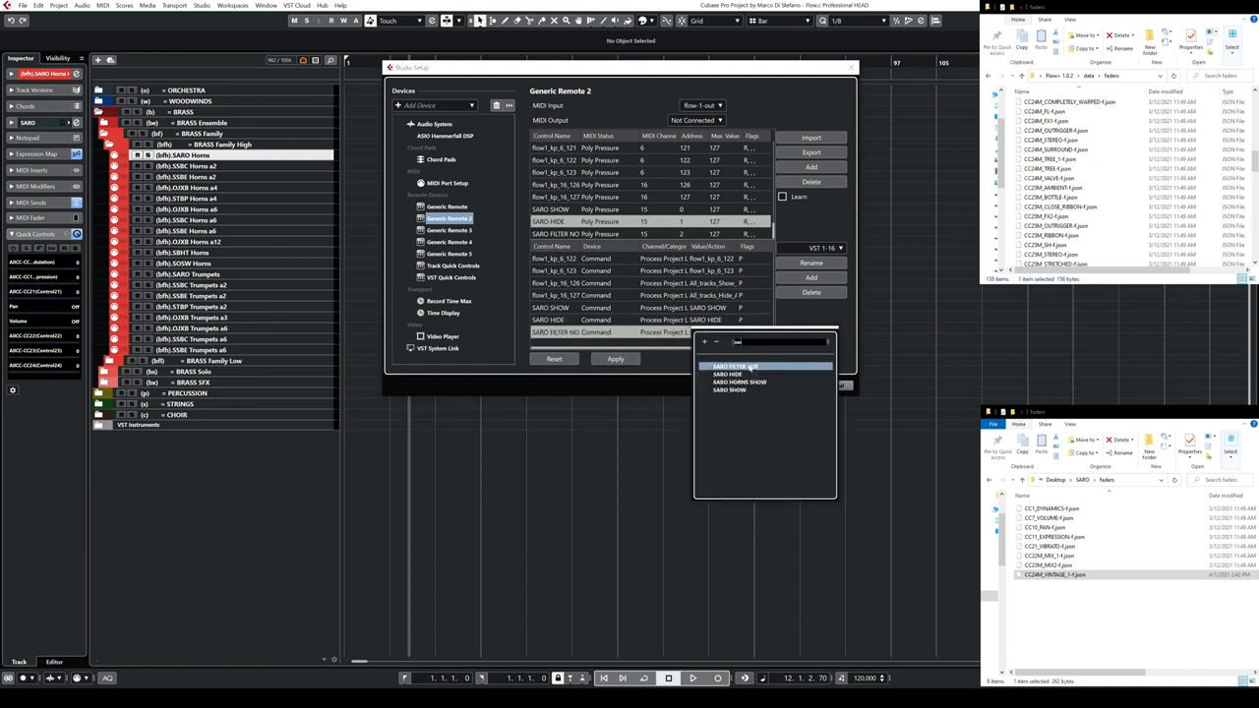
pyautogui.click(749, 367)
pyautogui.click(617, 358)
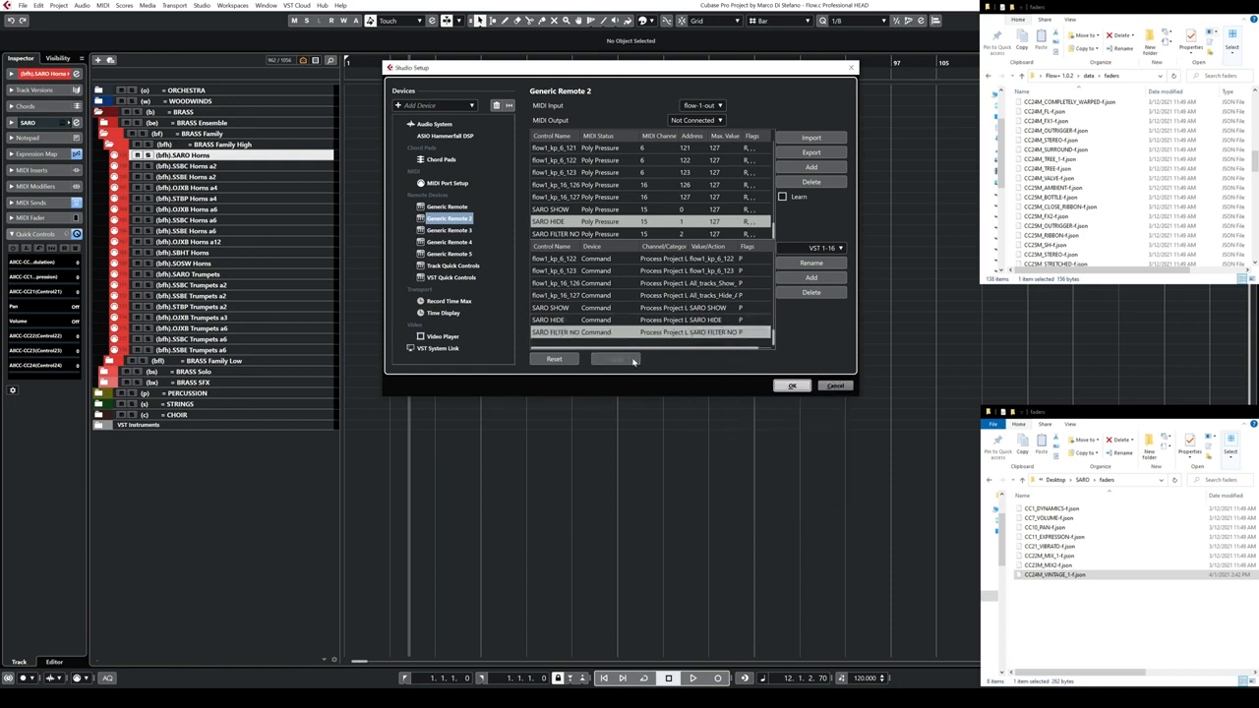
pyautogui.click(791, 385)
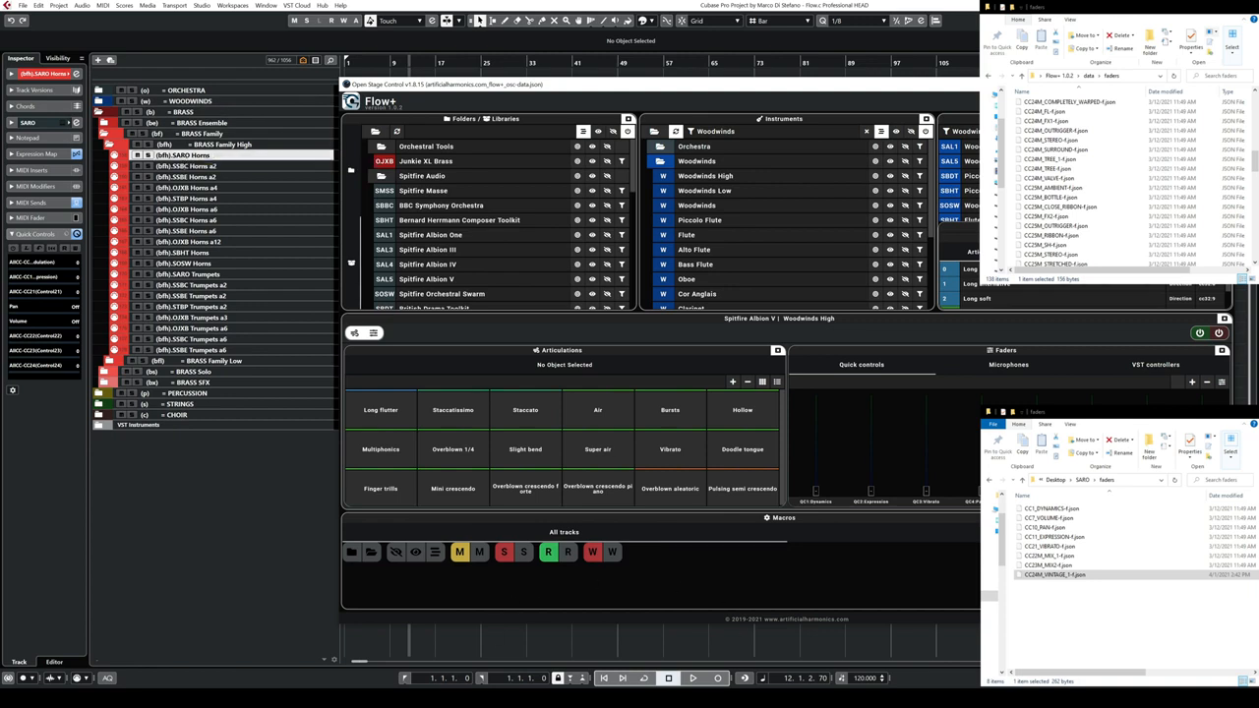
# Reopen Studio Setup, move it aside and bring up the SARO controls in Generic Remote 2 for reference.
pyautogui.click(202, 6)
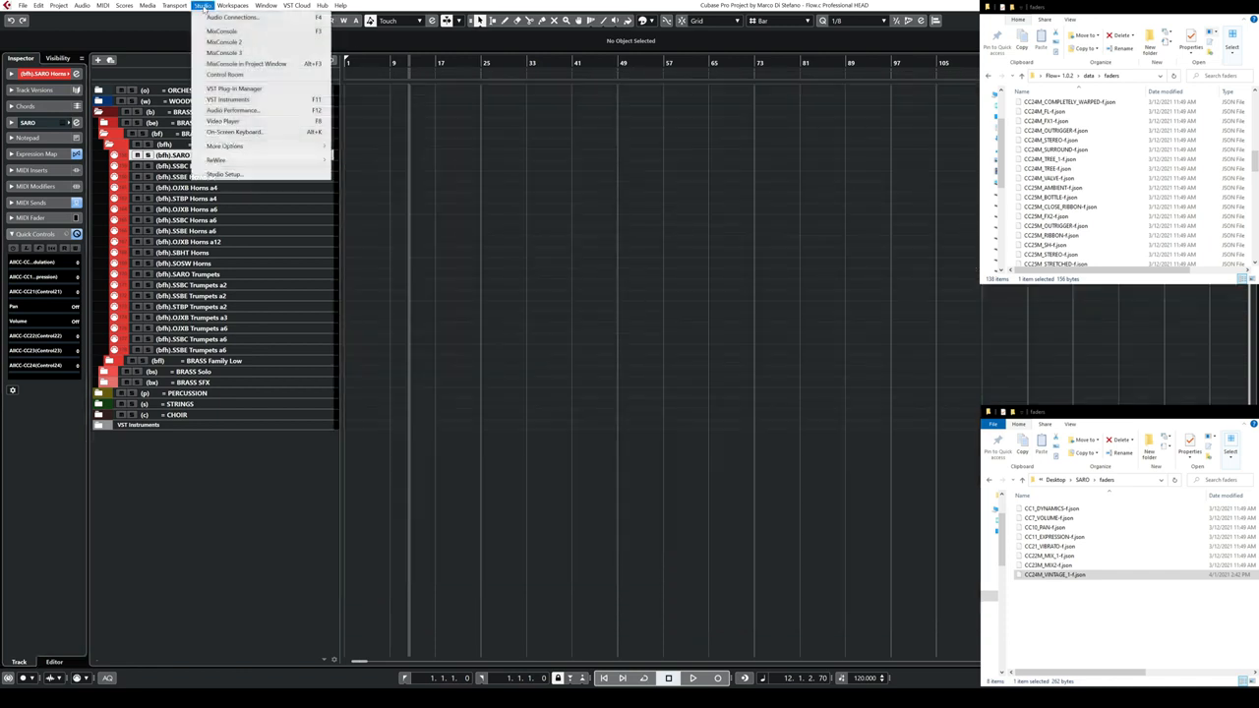
pyautogui.click(224, 174)
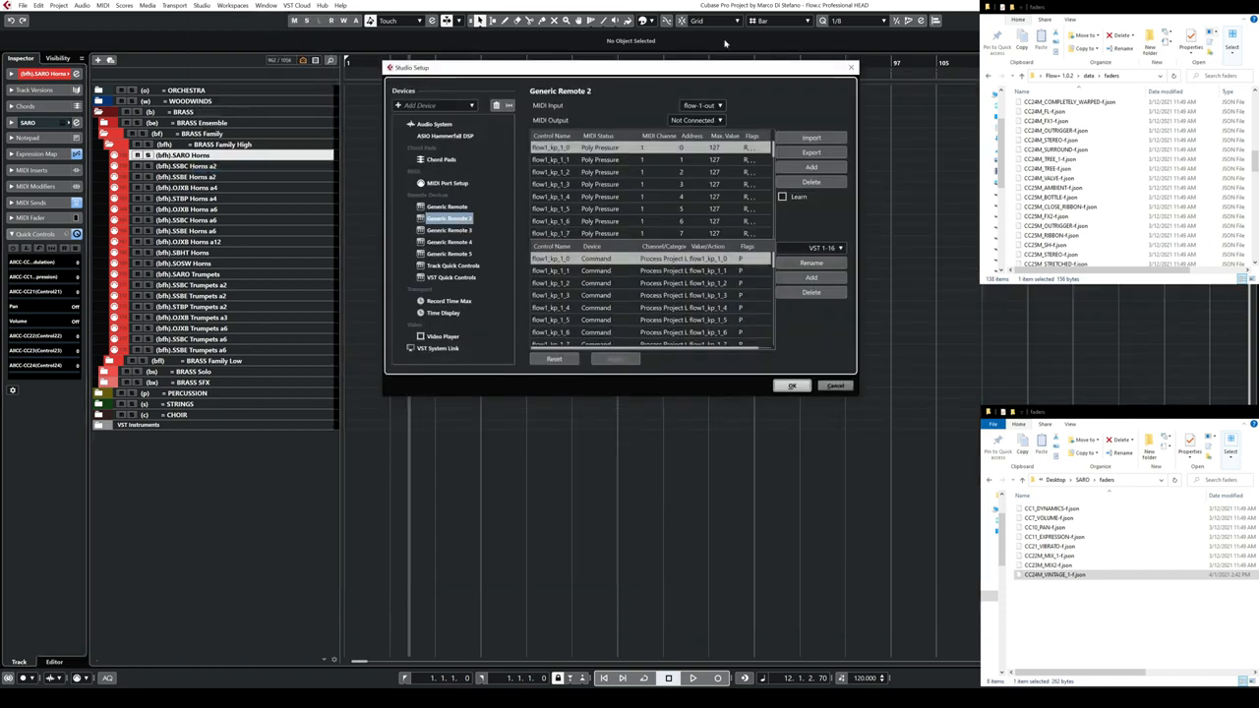
pyautogui.moveTo(688, 68); pyautogui.dragTo(356, 89)
pyautogui.moveTo(440, 169); pyautogui.dragTo(433, 256)
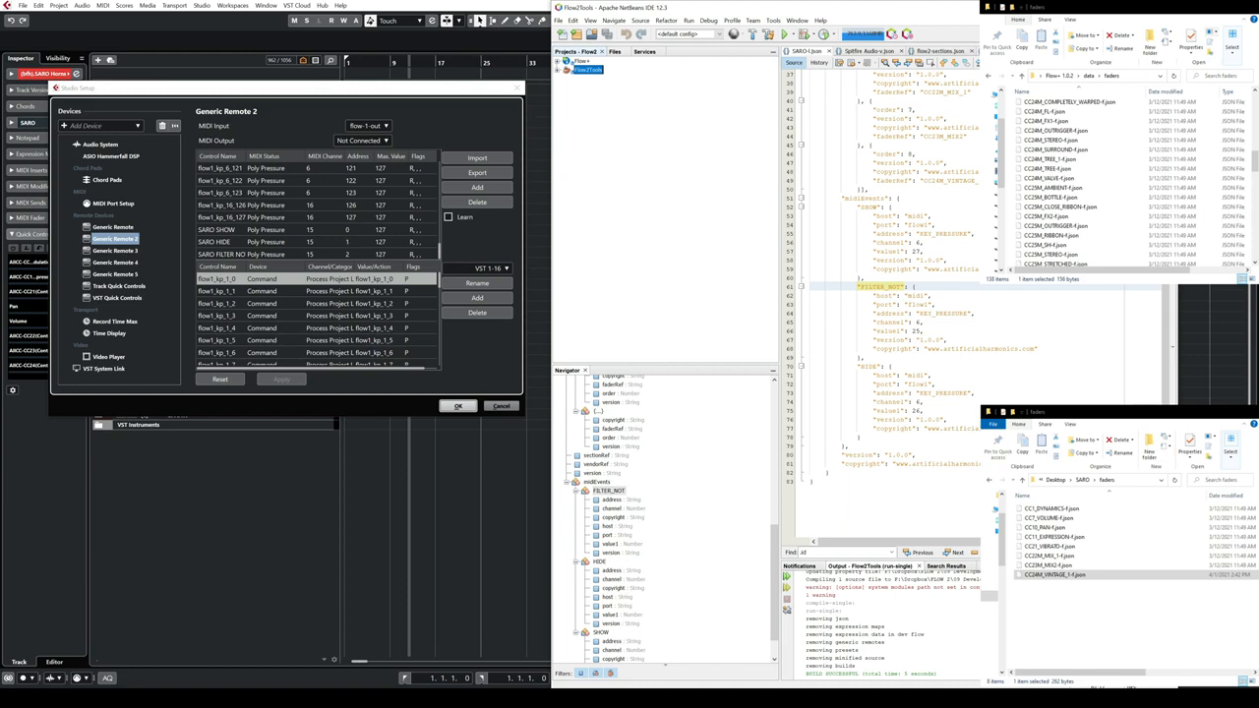
# In the SARO library file in NetBeans, set the SHOW event's channel to 15 and value1 to 0.
pyautogui.click(893, 208)
pyautogui.doubleClick(919, 242)
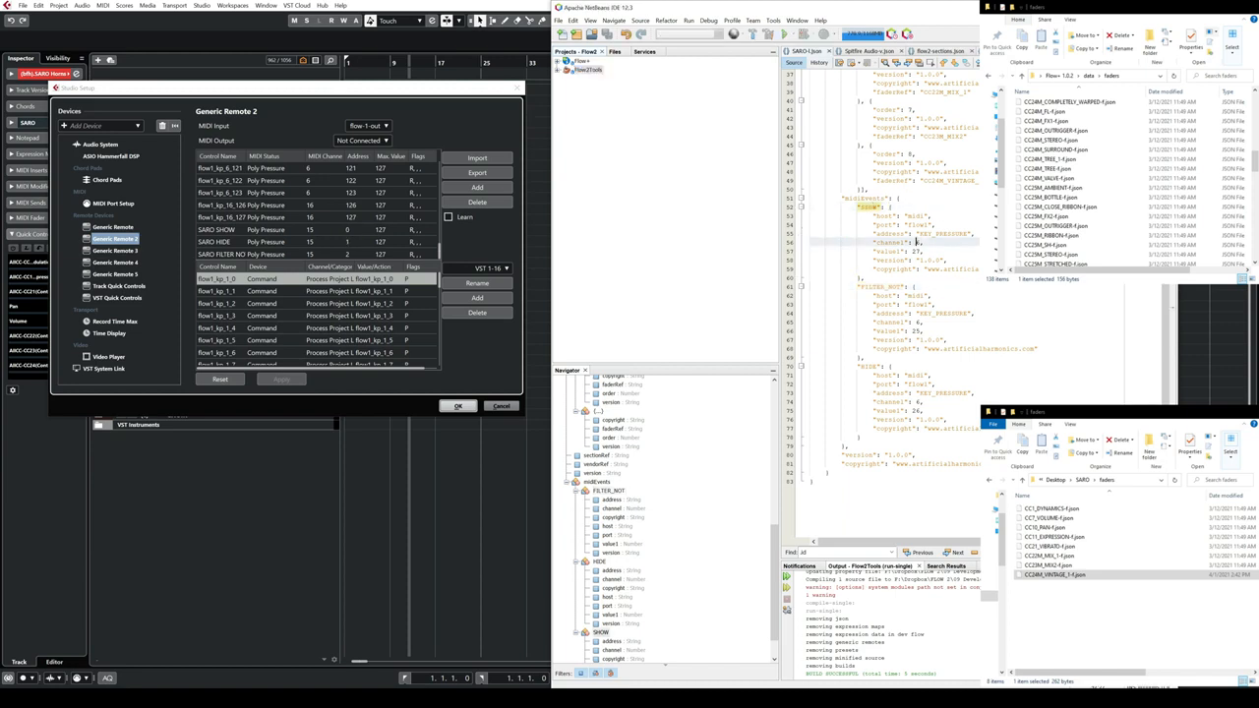
pyautogui.write('15')
pyautogui.doubleClick(916, 250)
pyautogui.write('0')
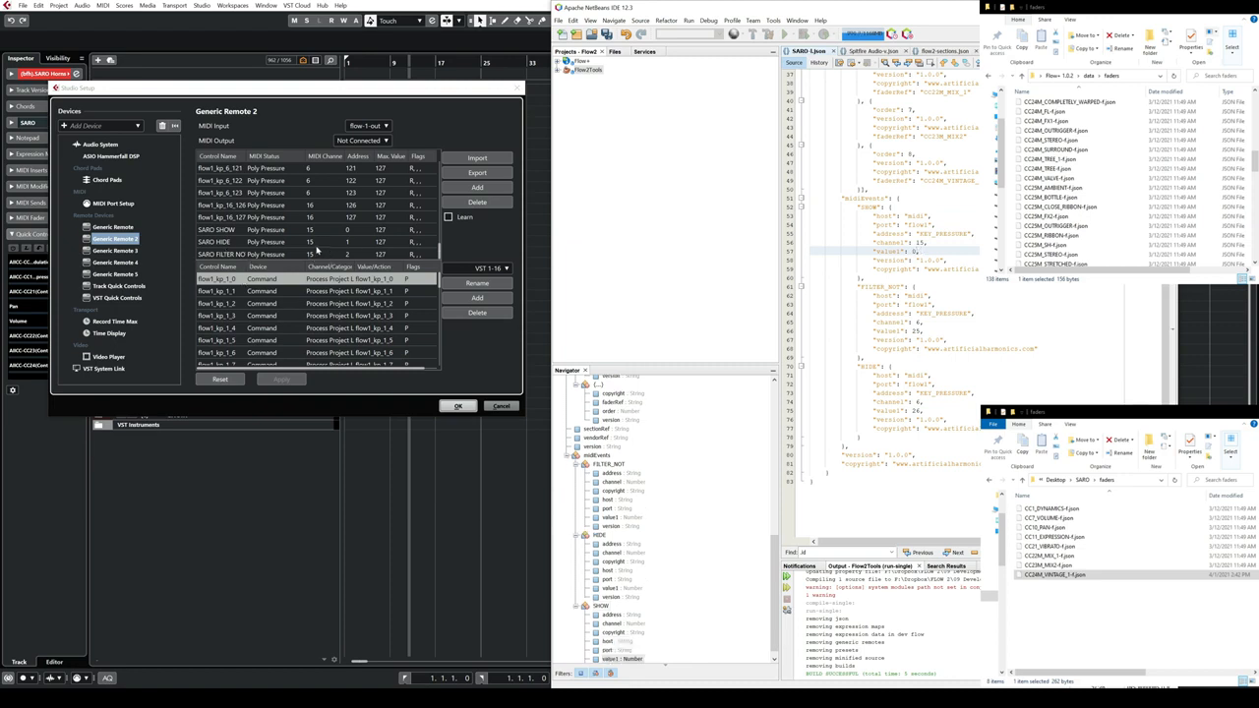
# Set the HIDE event's channel to 15 and value1 to 1.
pyautogui.click(920, 382)
pyautogui.click(921, 400)
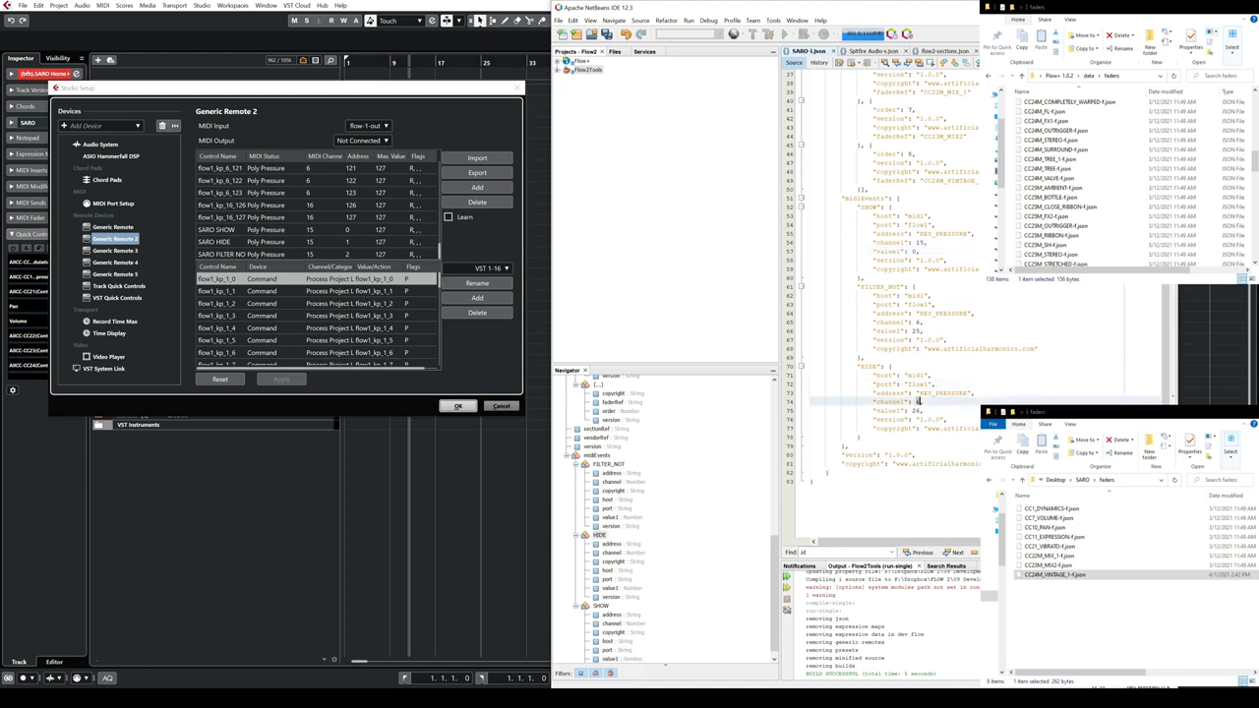
pyautogui.write('15')
pyautogui.doubleClick(919, 410)
pyautogui.write('1')
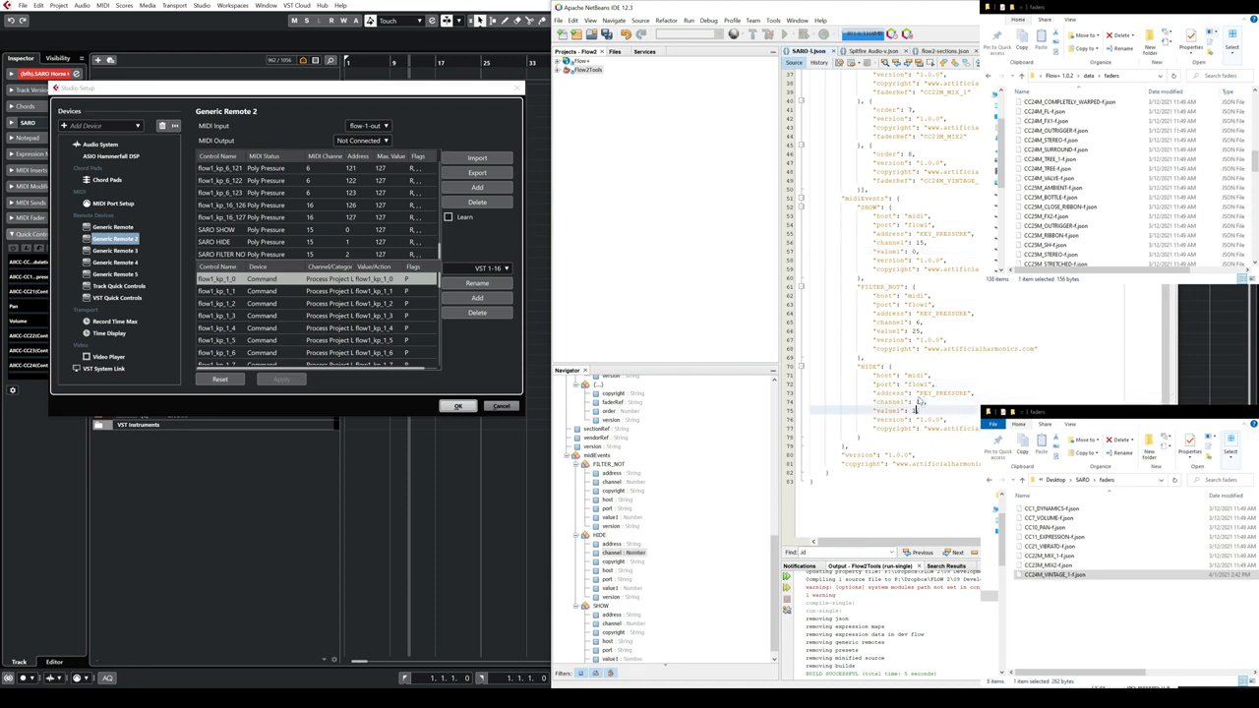
# Set the FILTER_NOT event's channel to 15 and value1 to 2, save the library file and close Studio Setup.
pyautogui.click(919, 339)
pyautogui.click(917, 322)
pyautogui.write('15')
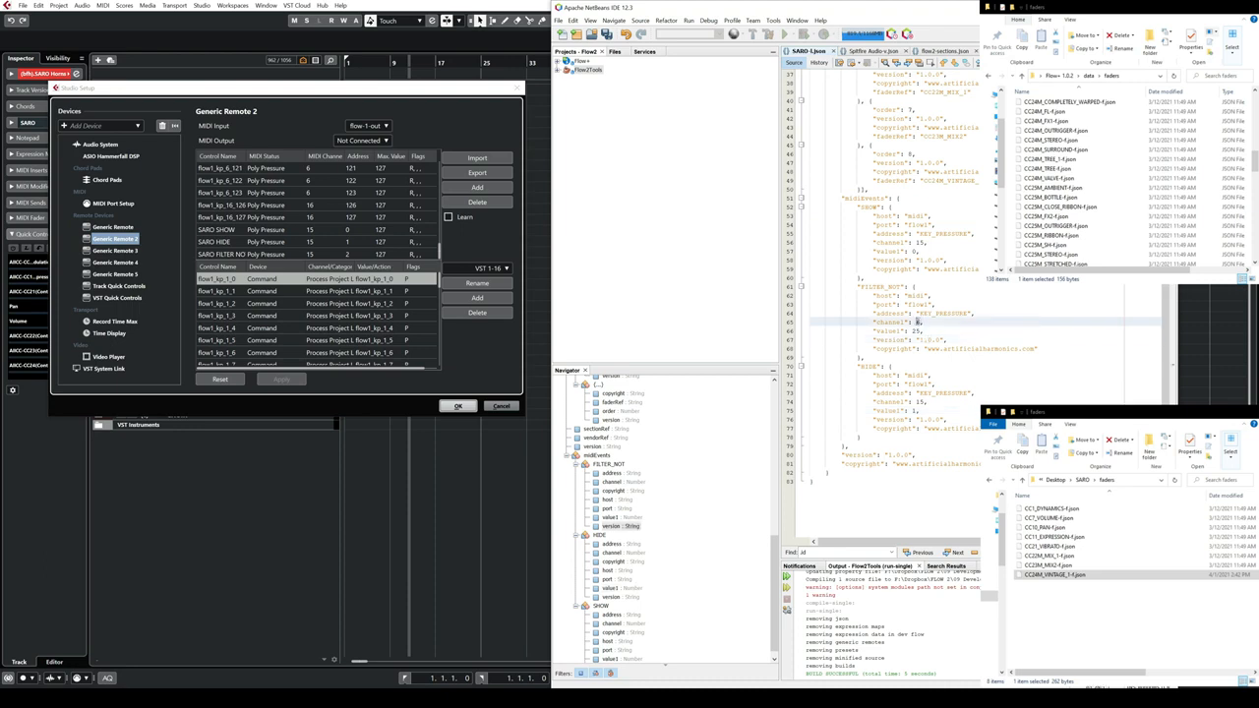
pyautogui.click(916, 331)
pyautogui.write('2')
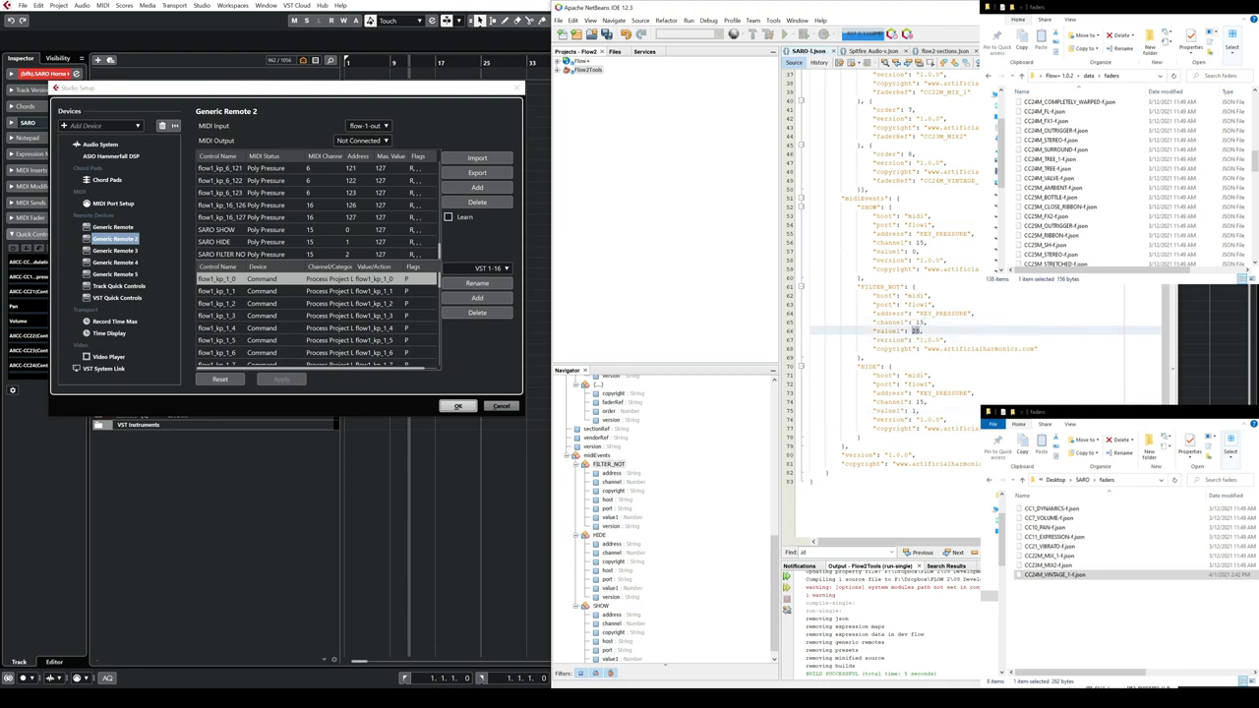
pyautogui.hotkey('ctrl', 's')
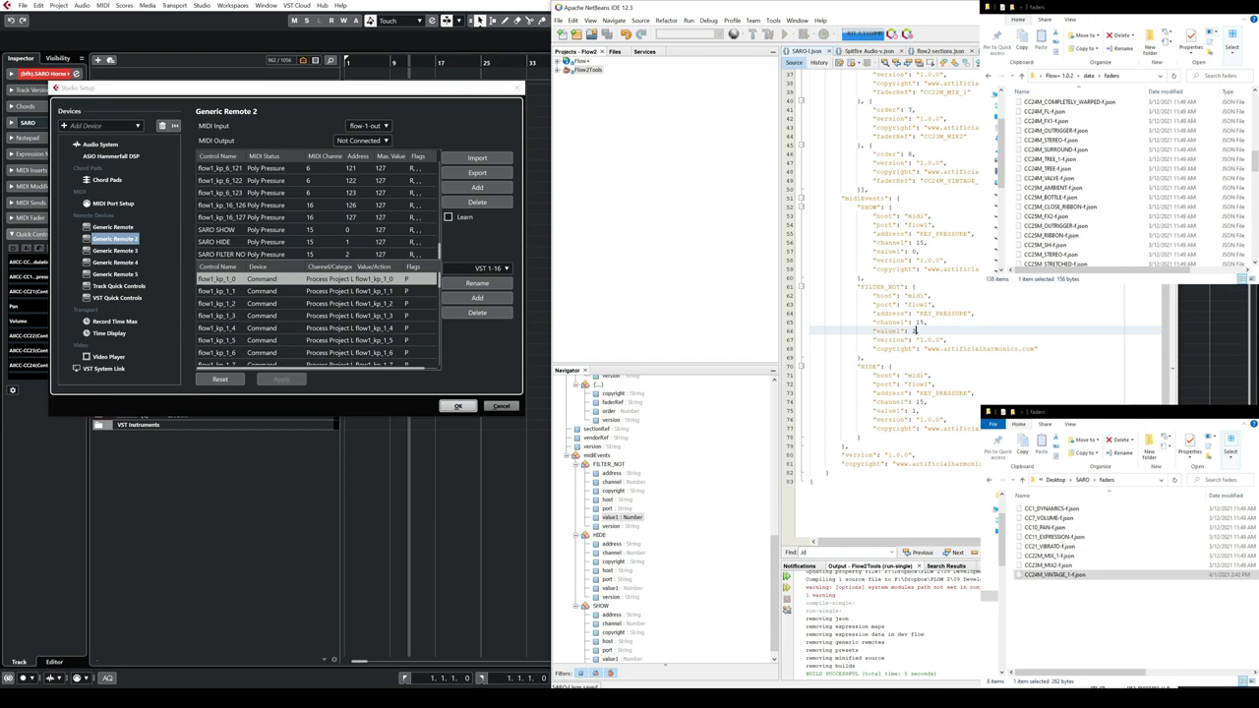
pyautogui.click(457, 406)
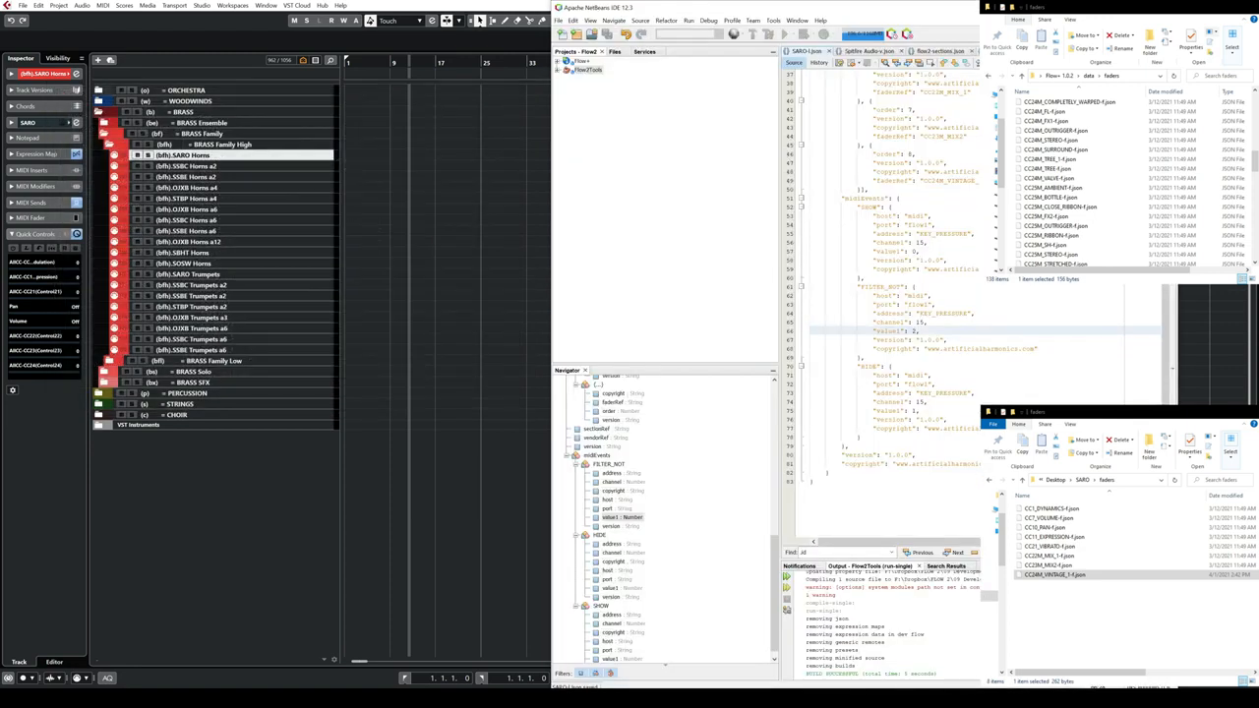
# Enlarge the NetBeans window and review the library header fields and quickControls fader references in SARO-l.json.
pyautogui.click(949, 8)
pyautogui.scroll(12, 403, 295)
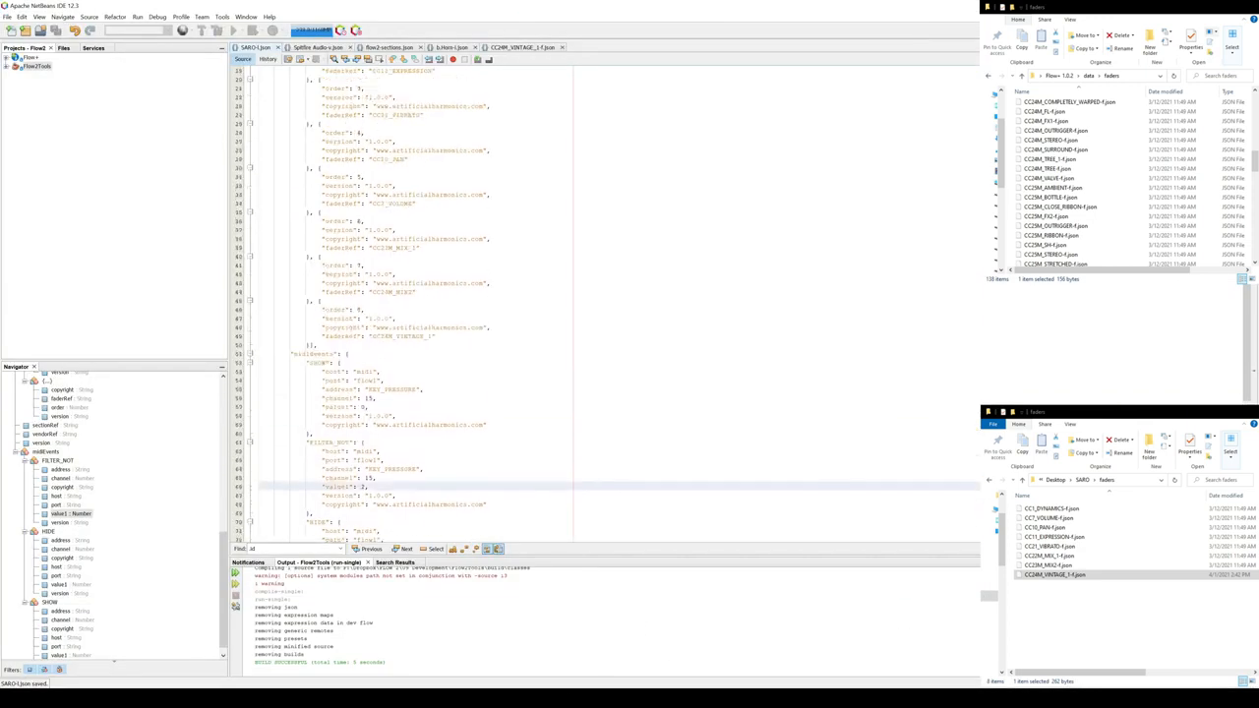
pyautogui.moveTo(275, 78); pyautogui.dragTo(389, 115)
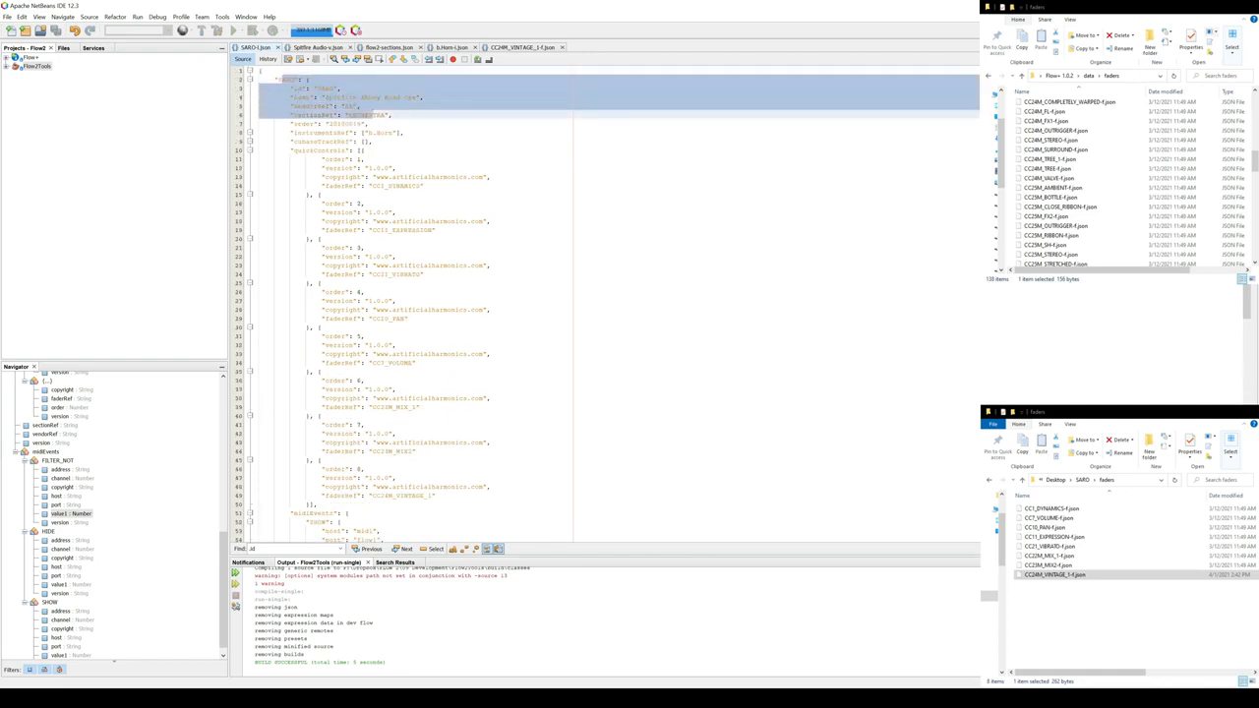
pyautogui.click(396, 176)
pyautogui.scroll(-2, 397, 124)
pyautogui.scroll(-1, 396, 123)
pyautogui.click(403, 414)
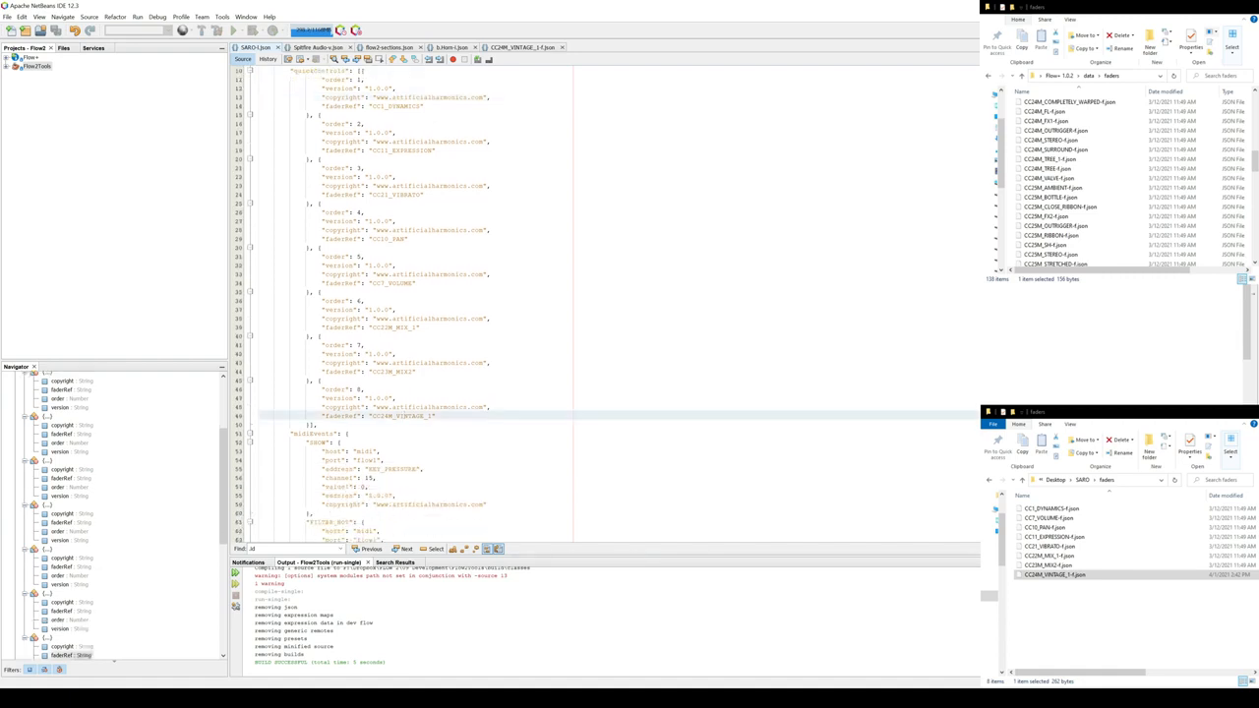
# Examine the channel and value1 entries of the SHOW, FILTER_NOT and HIDE events under midiEvents in SARO-l.json.
pyautogui.scroll(-7, 403, 415)
pyautogui.click(292, 247)
pyautogui.click(322, 265)
pyautogui.click(317, 256)
pyautogui.click(337, 345)
pyautogui.click(317, 415)
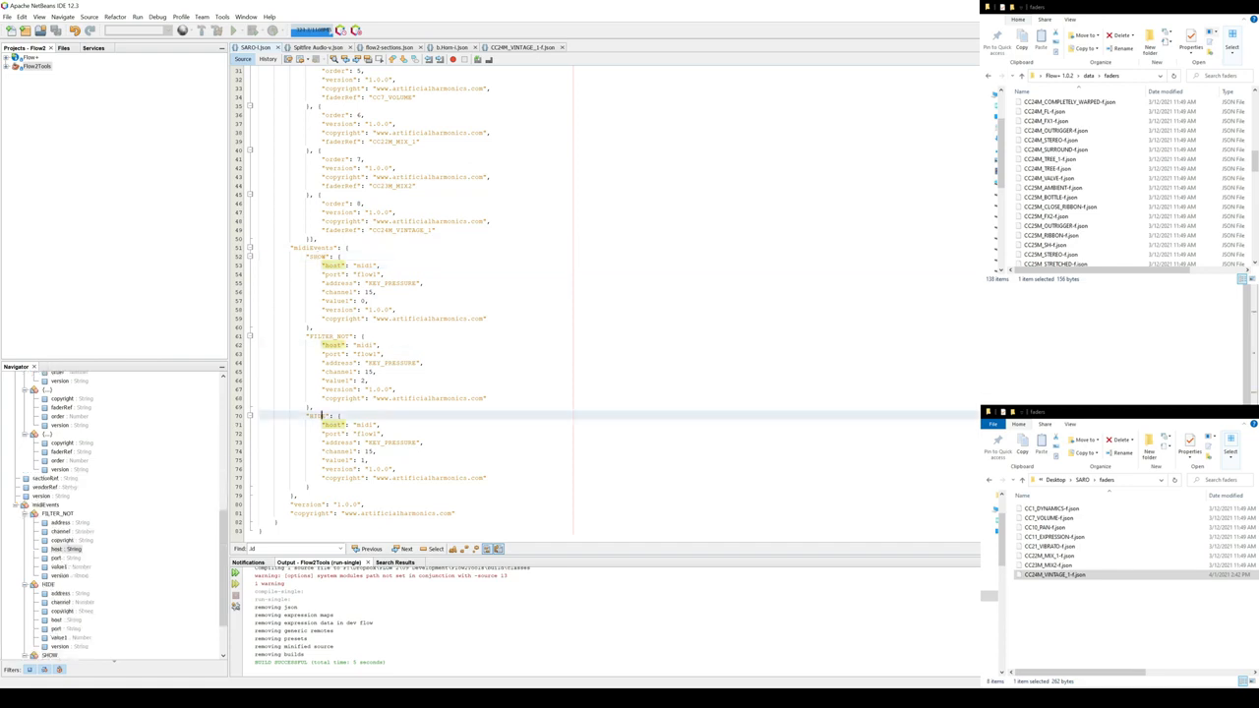
pyautogui.click(317, 257)
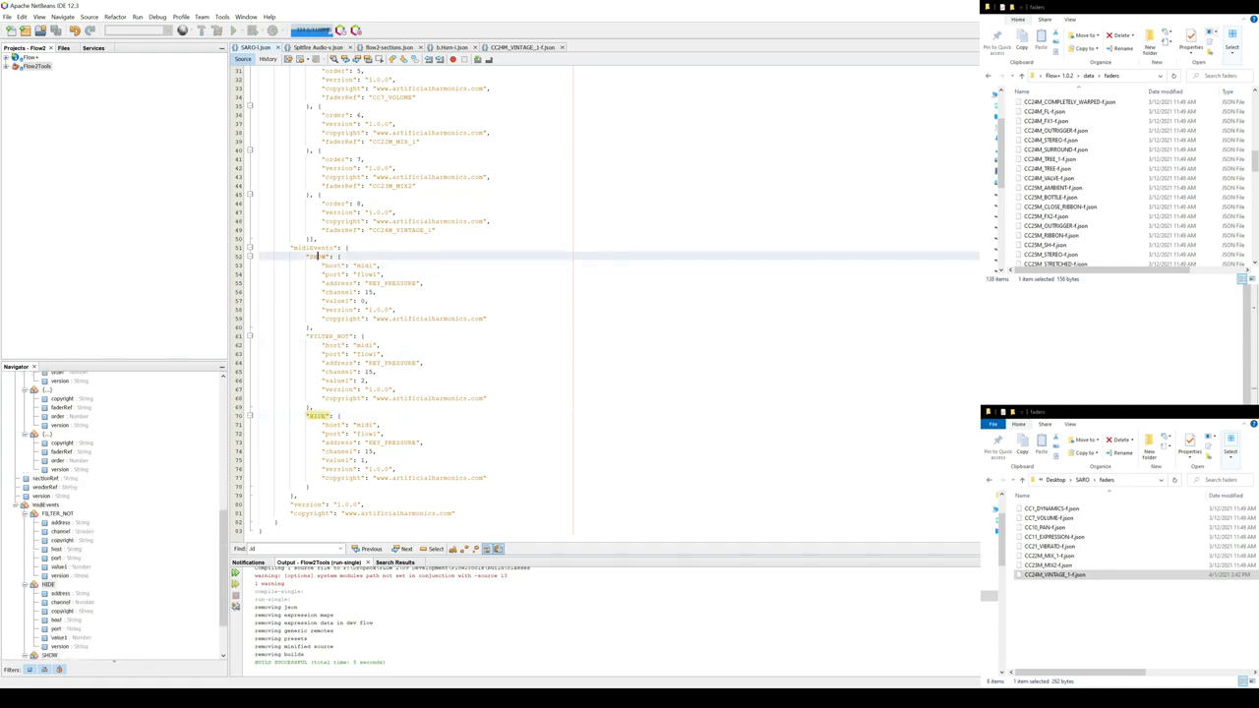
pyautogui.moveTo(257, 292); pyautogui.dragTo(370, 301)
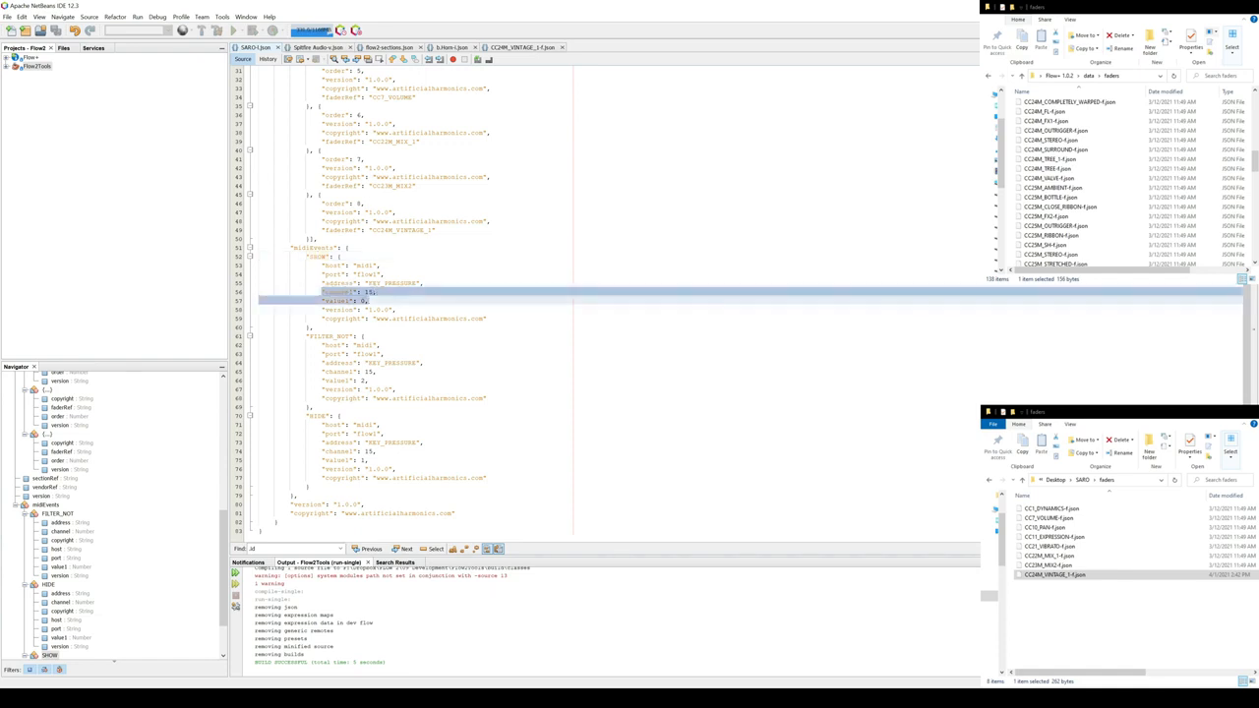
pyautogui.moveTo(257, 371); pyautogui.dragTo(370, 380)
pyautogui.moveTo(257, 451); pyautogui.dragTo(370, 460)
pyautogui.click(295, 407)
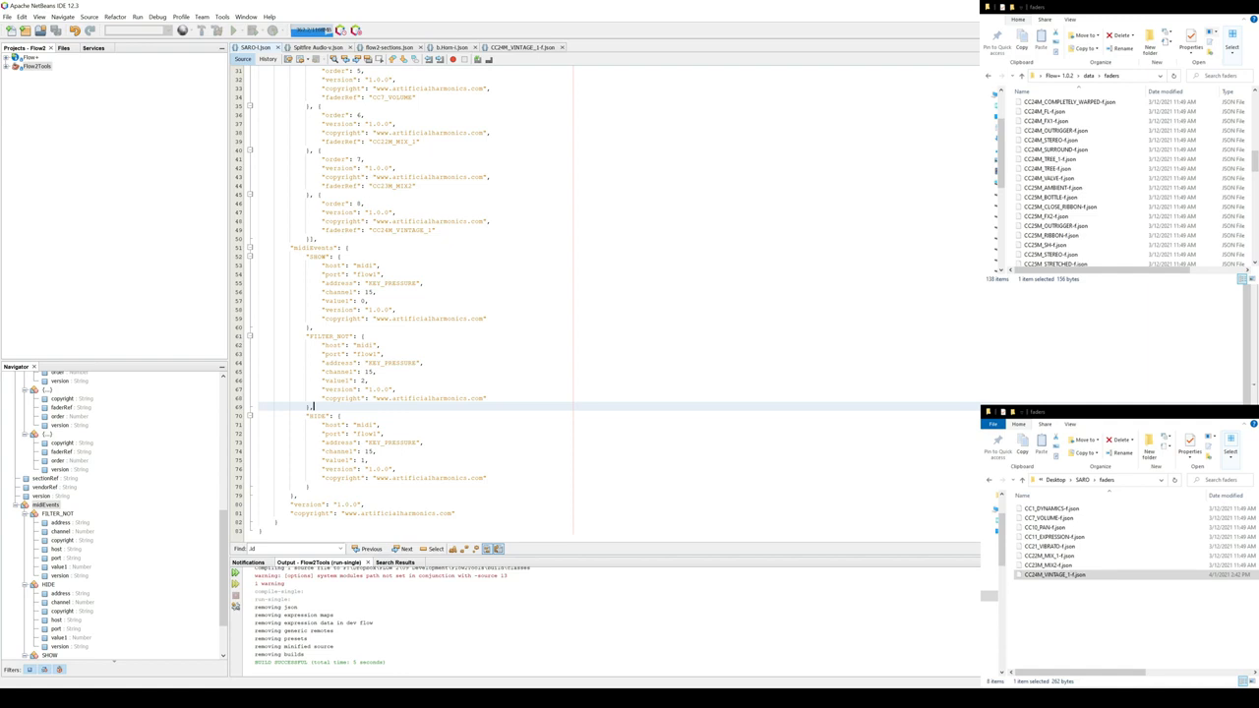
# Switch to Cubase, select the SARO Horns track, and open the tracks folders of Desktop SARO and Flow+ 1.0.2 data.
pyautogui.hotkey('alt', 'Tab')
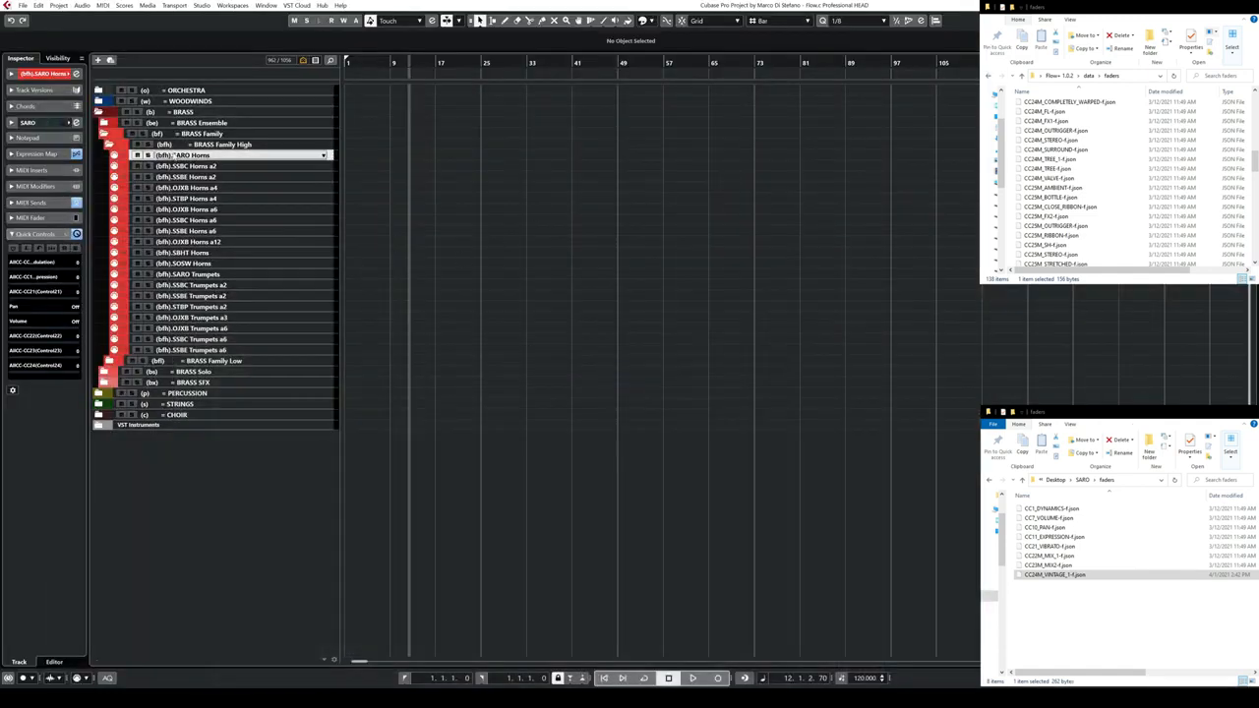
pyautogui.click(183, 156)
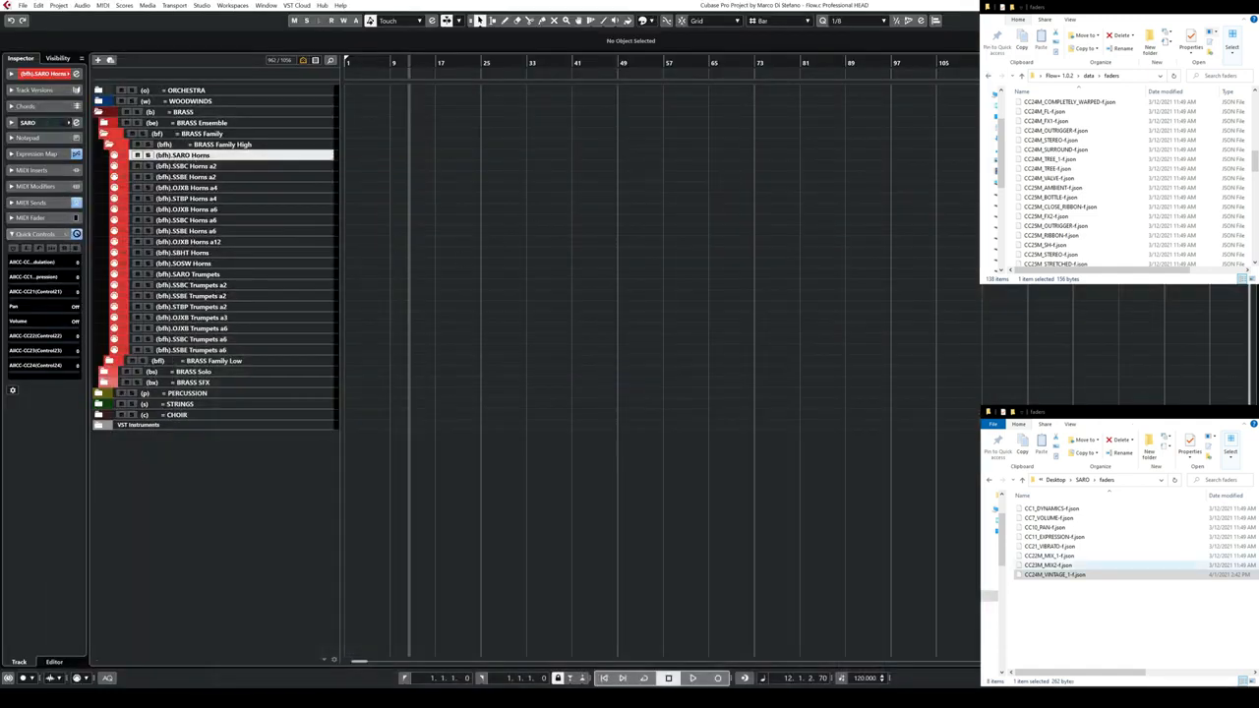
pyautogui.click(1083, 480)
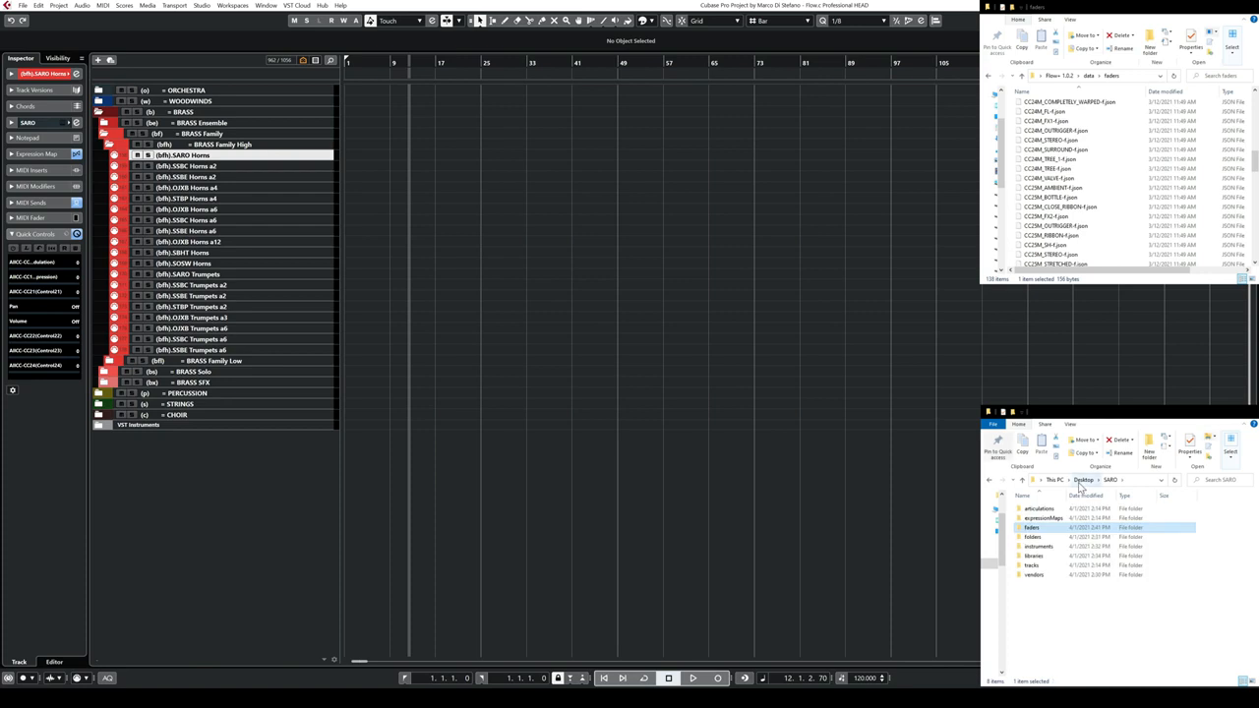
pyautogui.doubleClick(1049, 567)
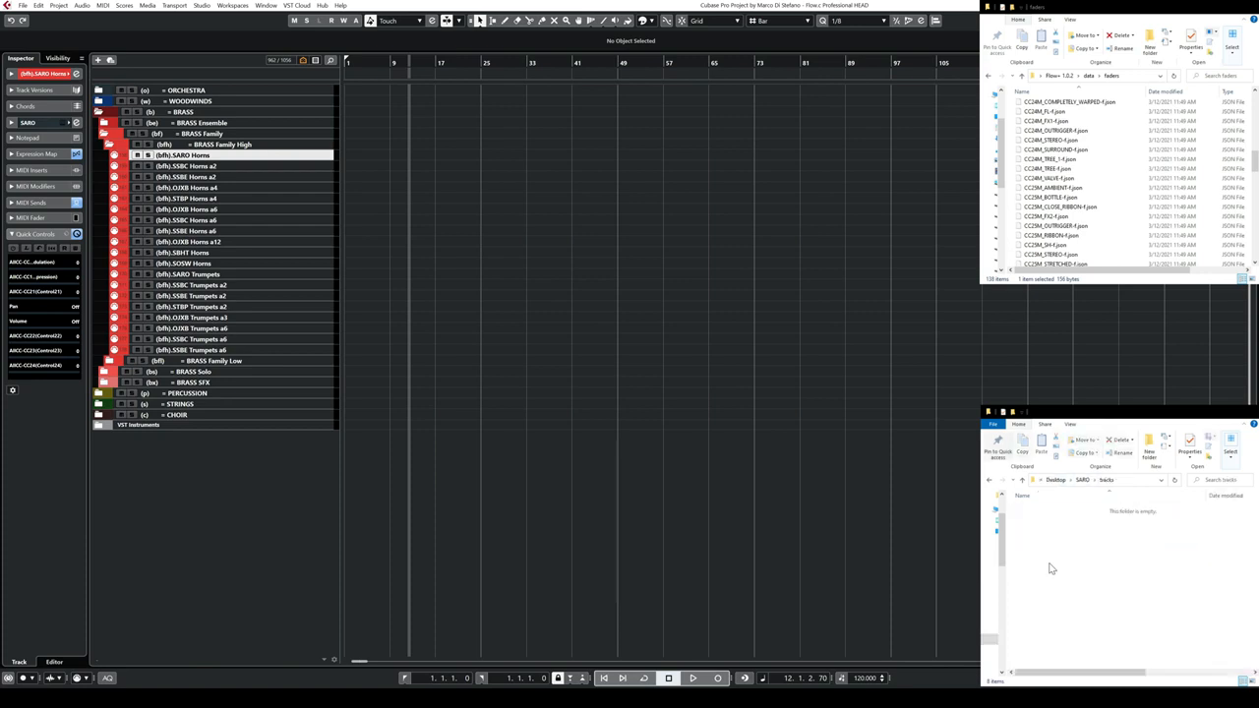
pyautogui.click(1088, 77)
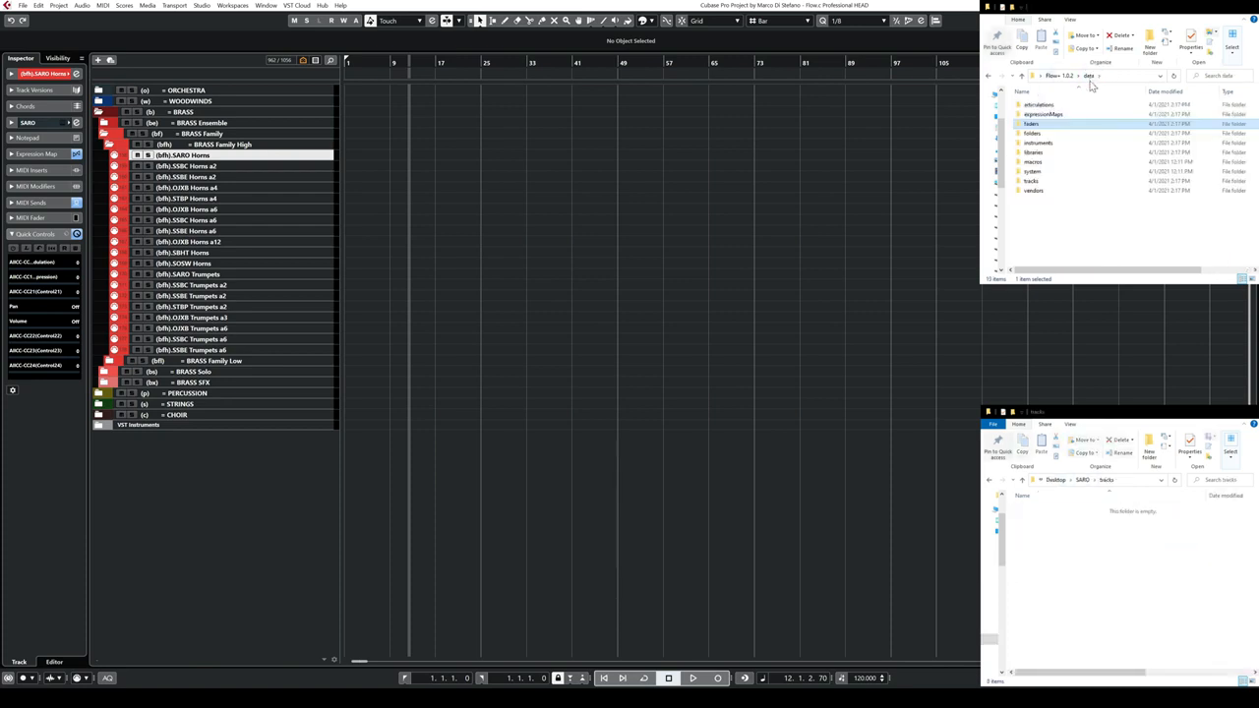
pyautogui.doubleClick(1037, 181)
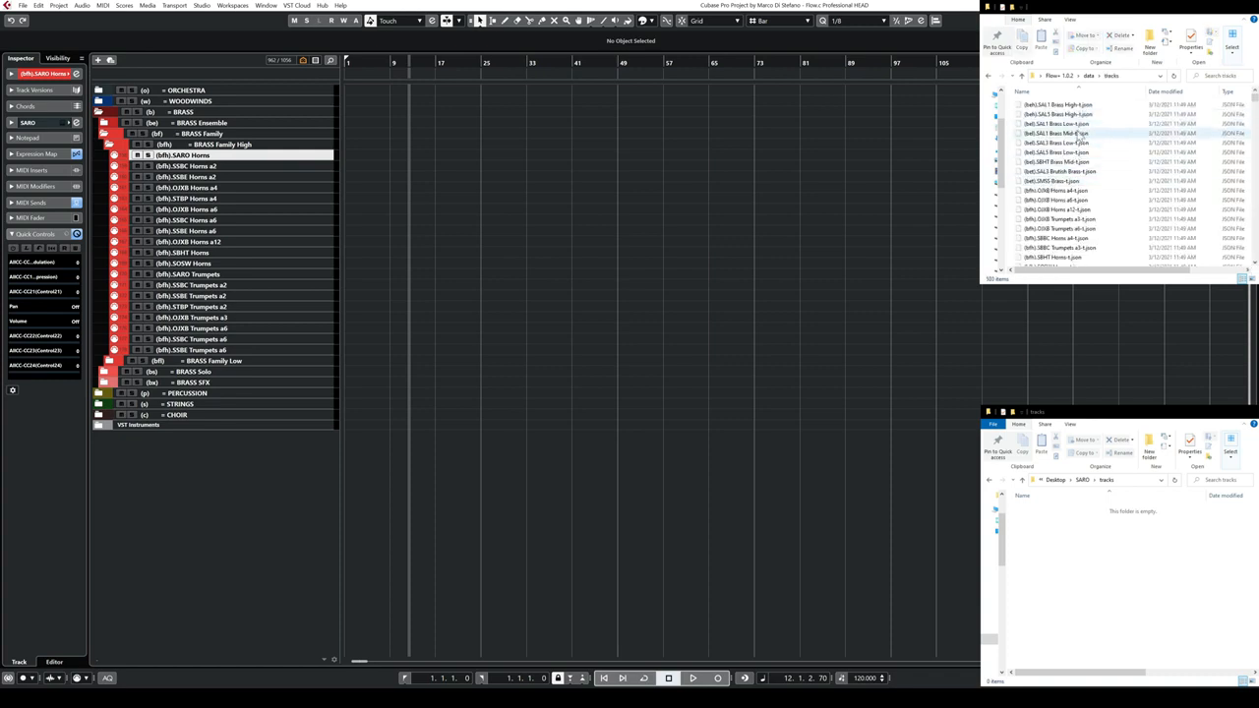
# Copy (beh).SAL5 Brass High-t.json from the Flow+ 1.0.2 tracks folder into the empty SARO tracks folder.
pyautogui.click(1077, 119)
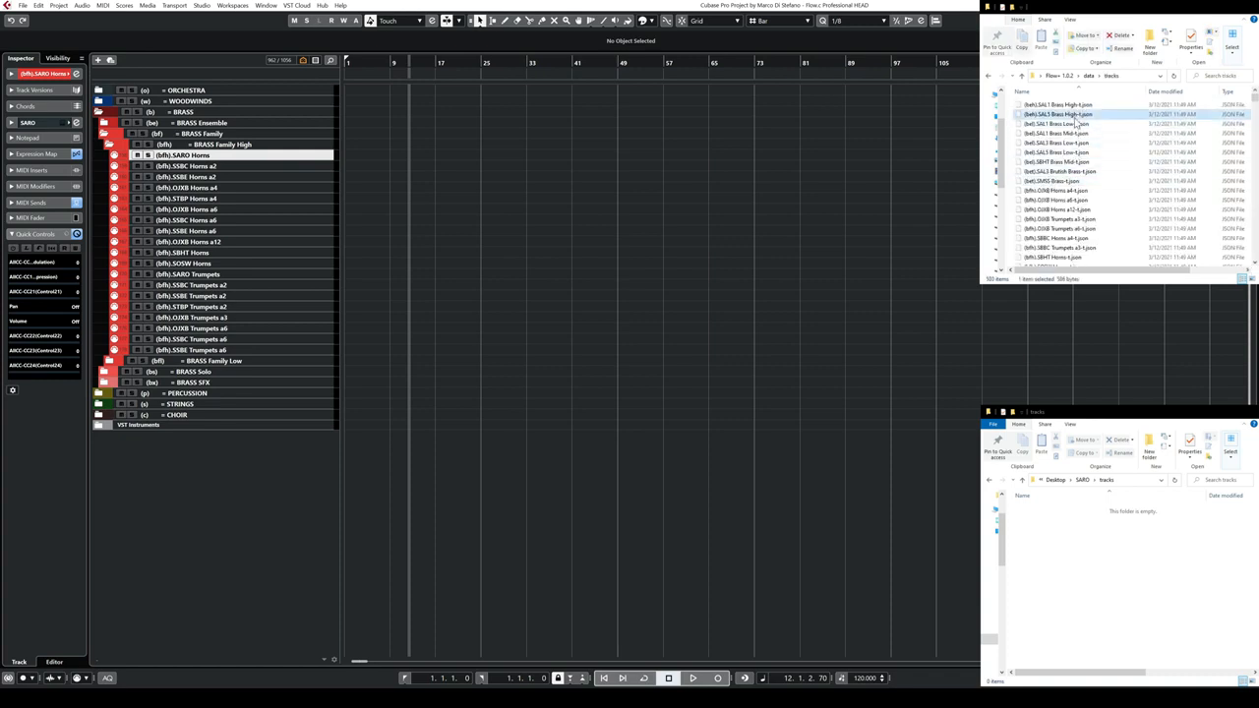
pyautogui.hotkey('ctrl', 'c')
pyautogui.click(1081, 543)
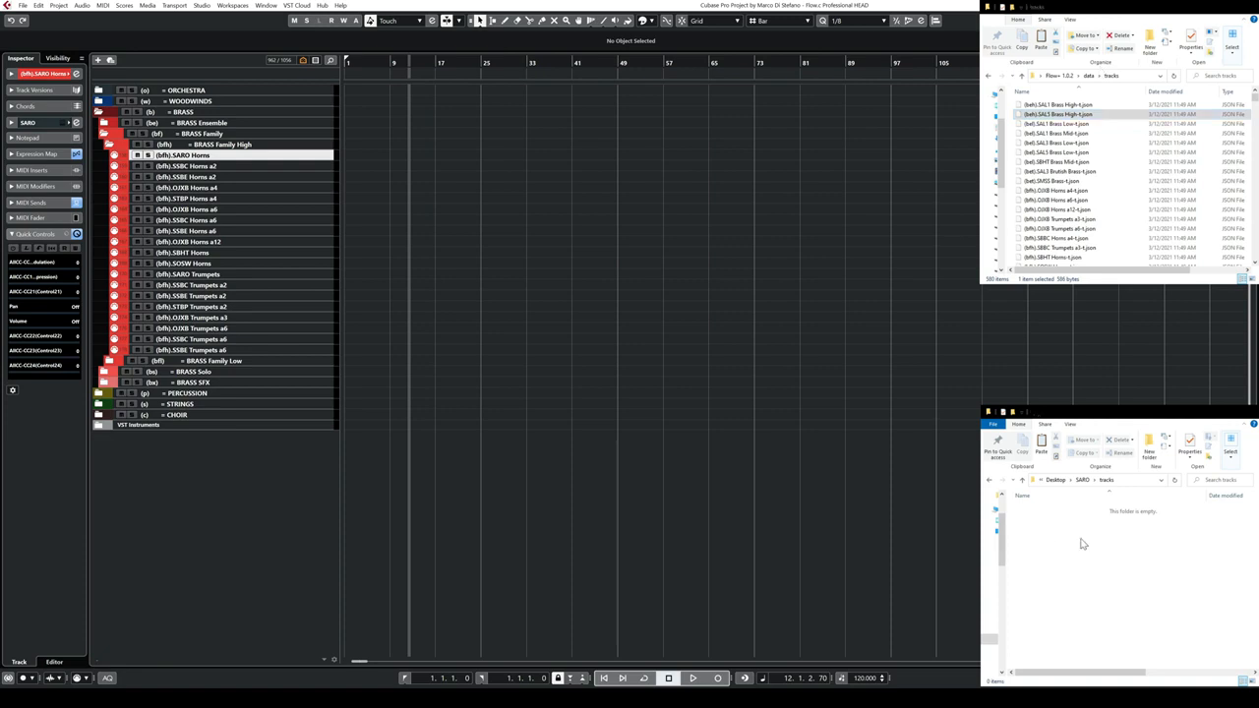
pyautogui.hotkey('ctrl', 'v')
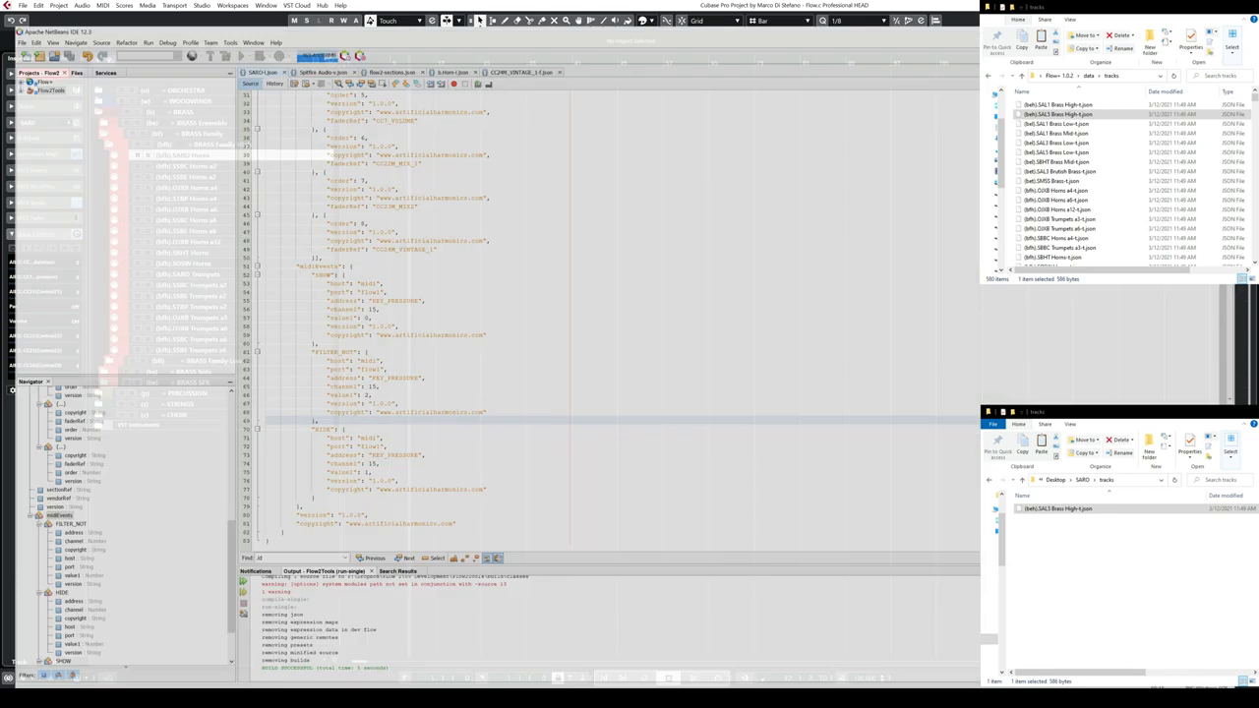
# Open the copied track file in NetBeans, format its JSON onto separate lines, then save and close it.
pyautogui.click(374, 644)
pyautogui.moveTo(1057, 509); pyautogui.dragTo(471, 272)
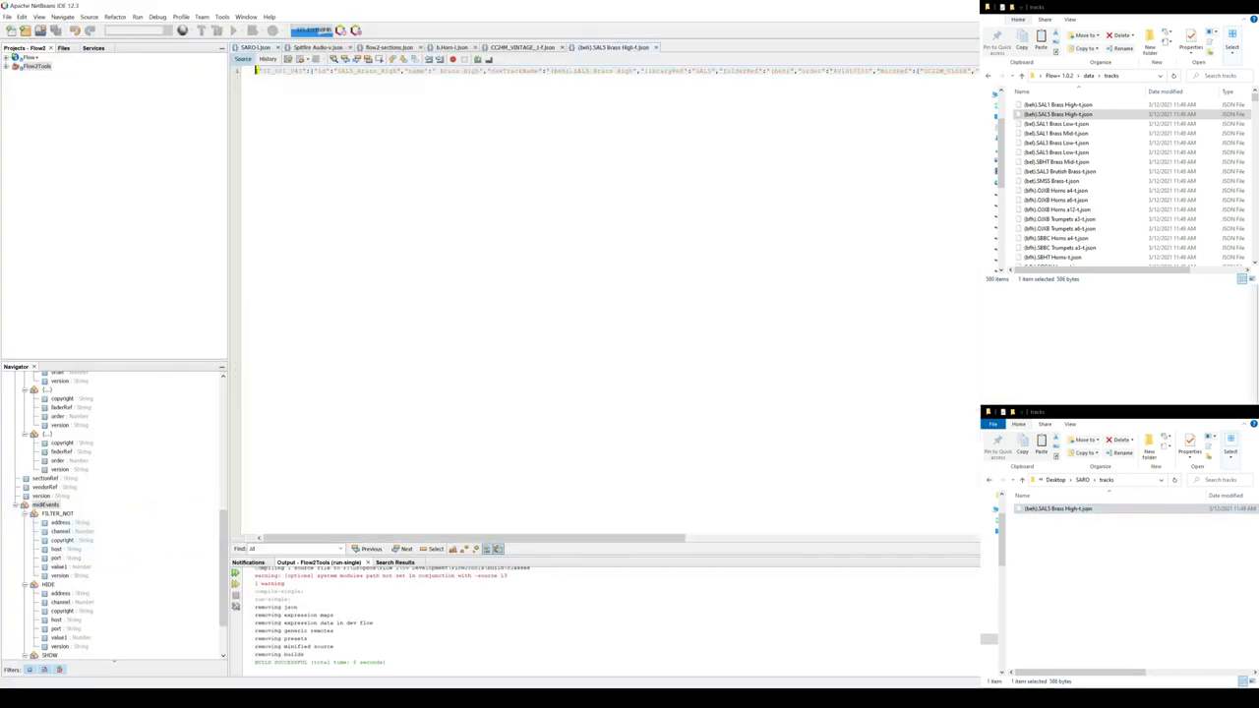
pyautogui.rightClick(450, 140)
pyautogui.click(477, 174)
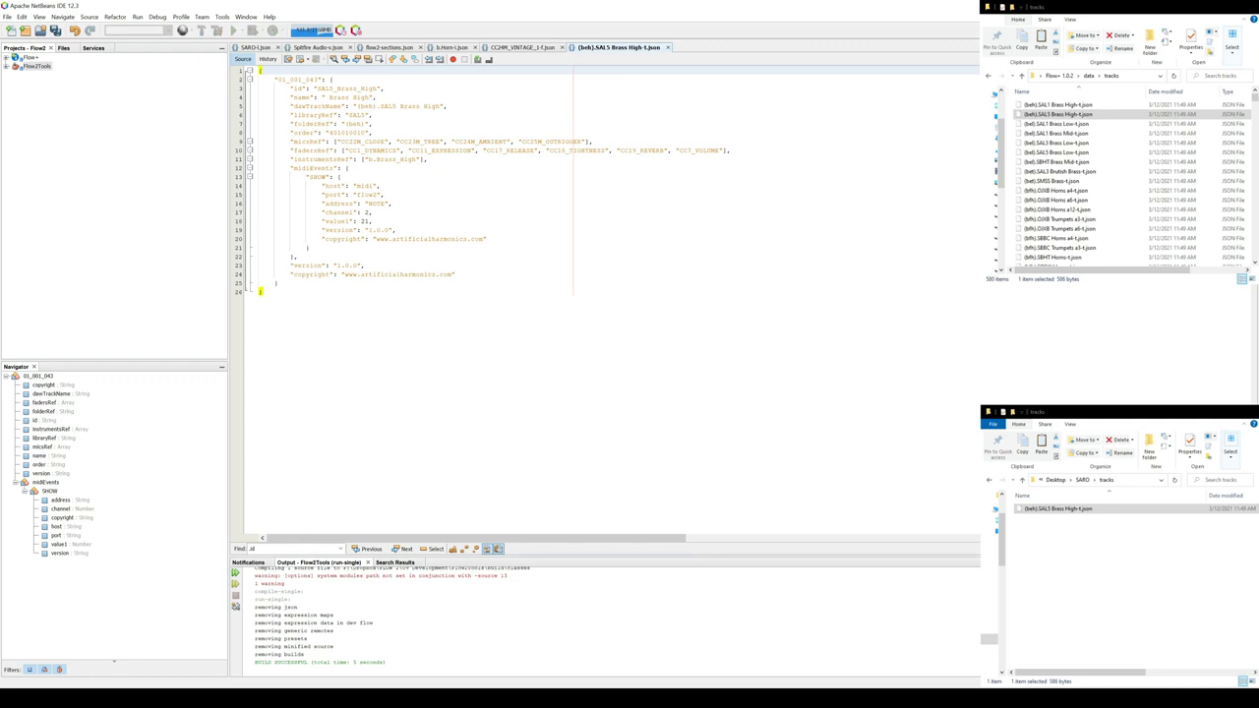
pyautogui.click(667, 48)
pyautogui.click(611, 372)
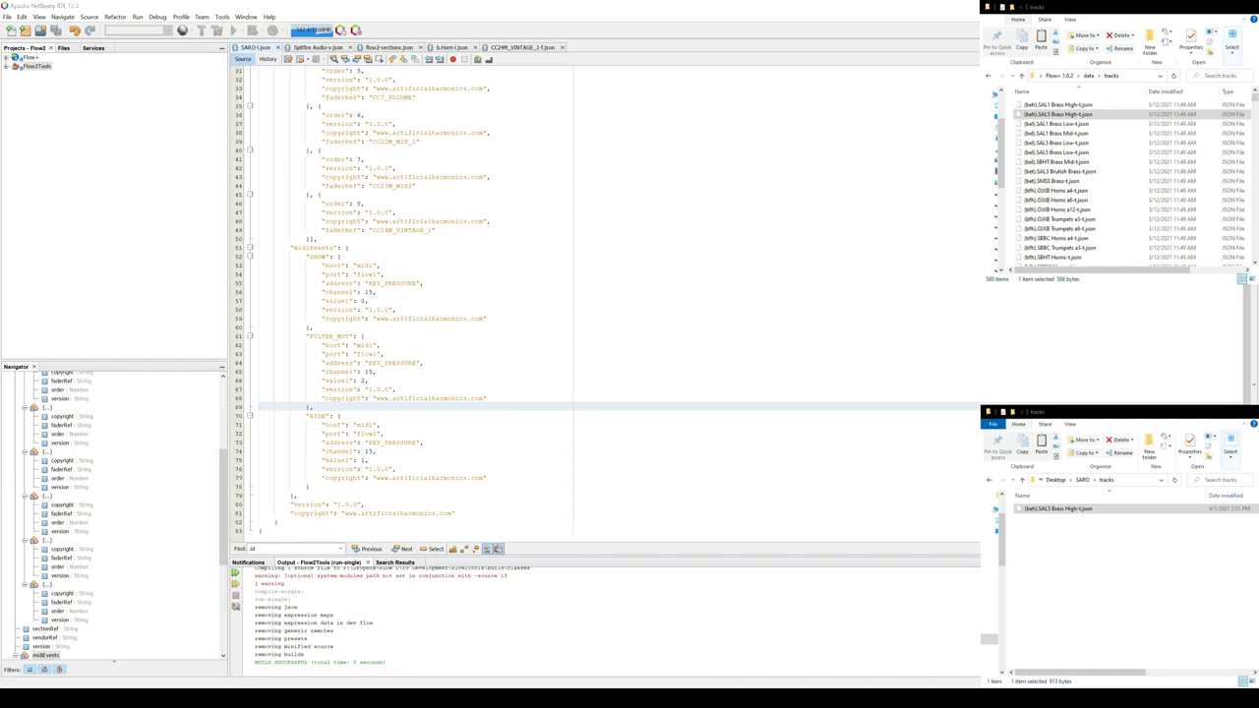
# Rename the copied file as (bfh).SARO Horns-t.json using the Cubase track name, and open it in NetBeans at its ID key.
pyautogui.hotkey('alt', 'Tab')
pyautogui.doubleClick(232, 154)
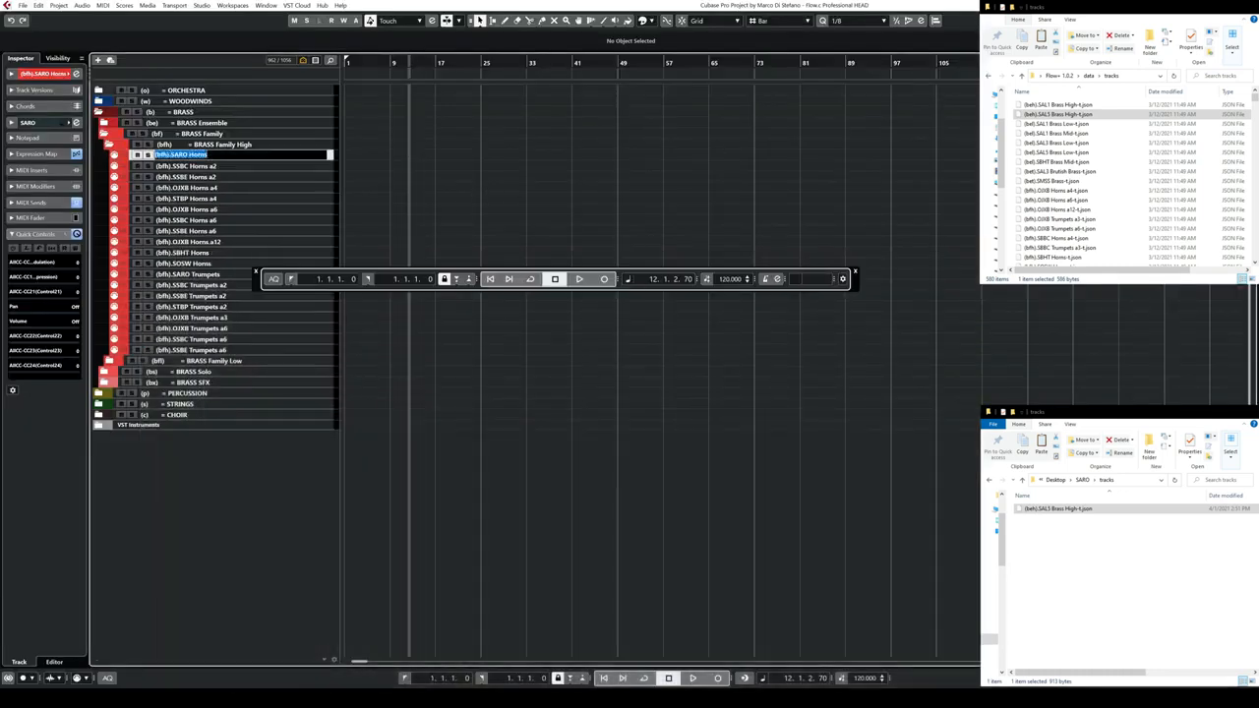
pyautogui.click(1059, 518)
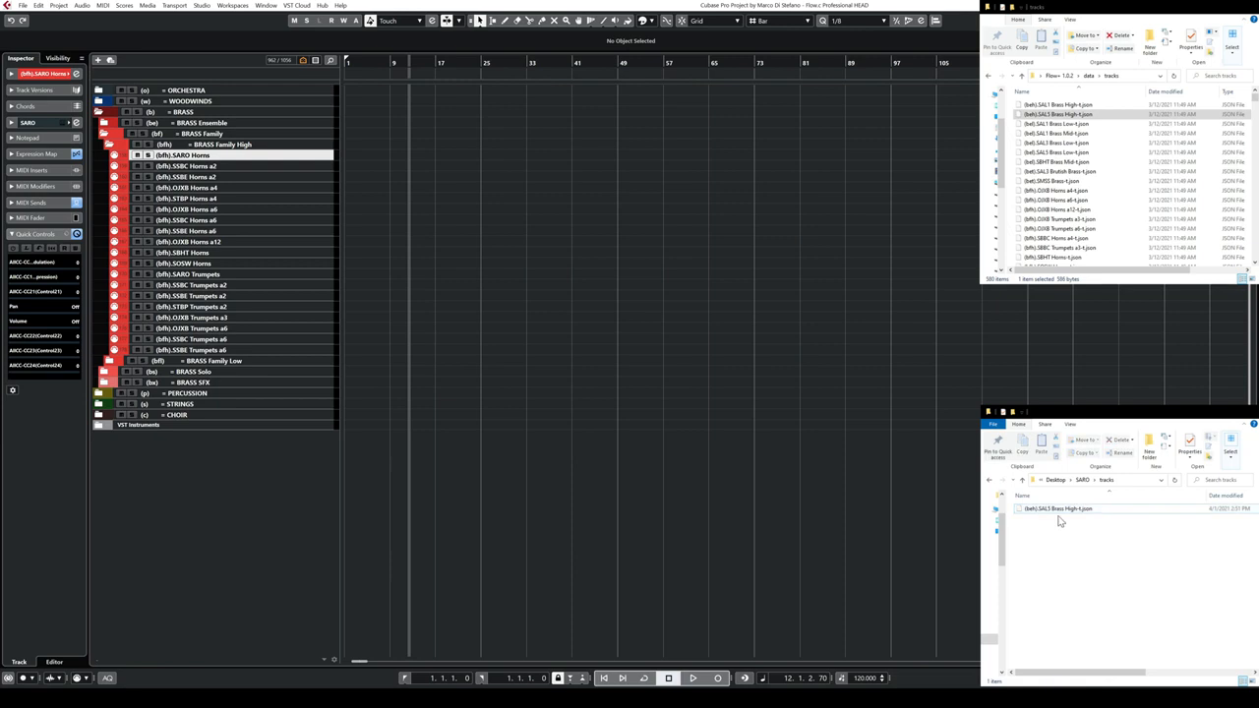
pyautogui.press('F2')
pyautogui.hotkey('shift', 'Left')
pyautogui.hotkey('shift', 'Left')
pyautogui.hotkey('ctrl', 'v')
pyautogui.press('Return')
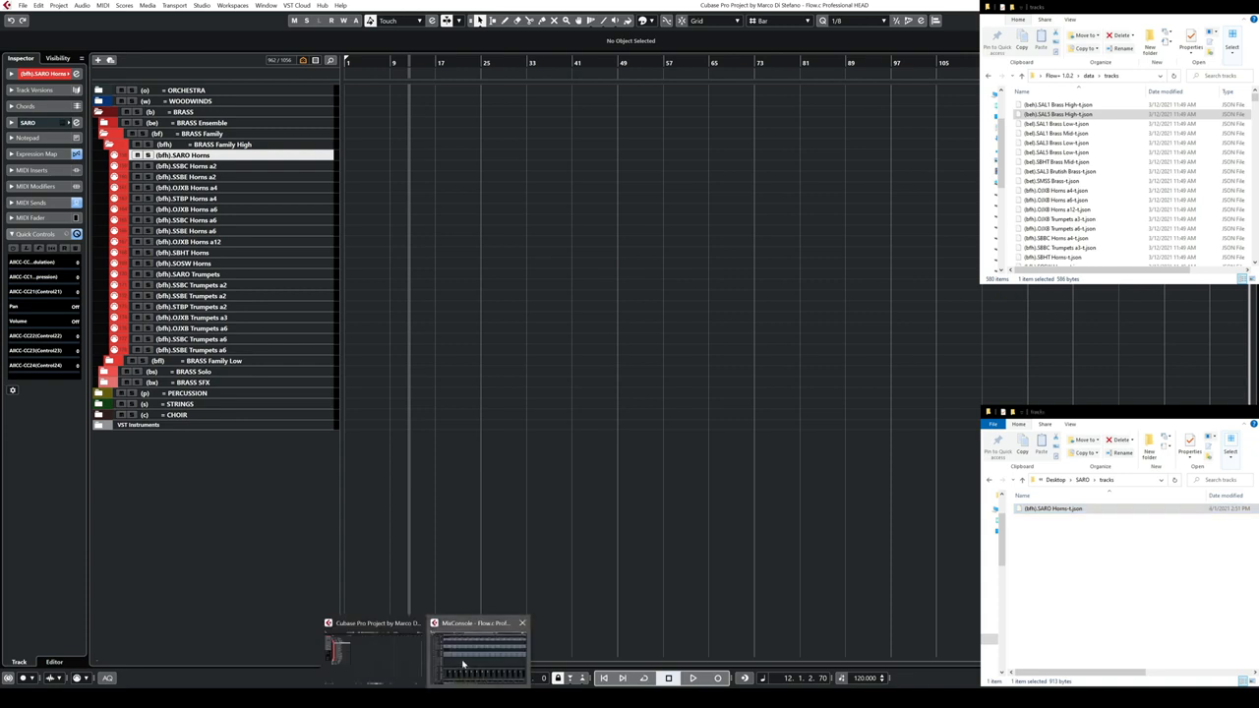
pyautogui.hotkey('alt', 'Tab')
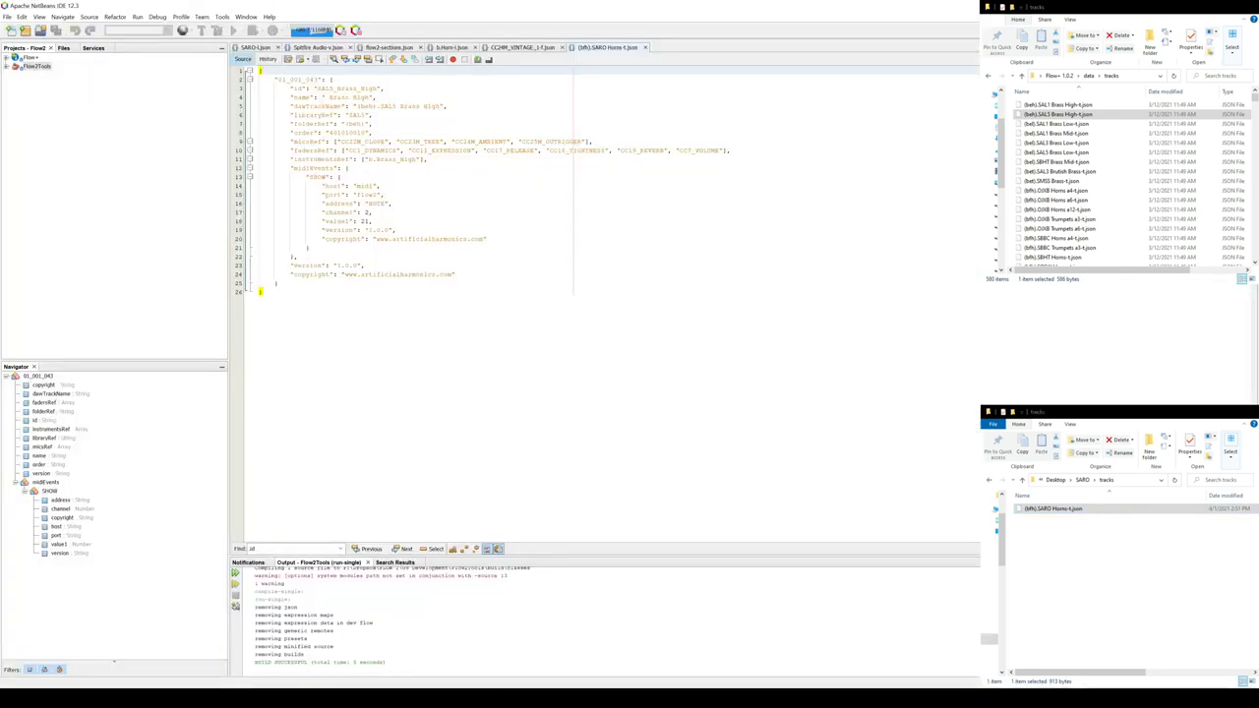
pyautogui.moveTo(274, 79); pyautogui.dragTo(321, 80)
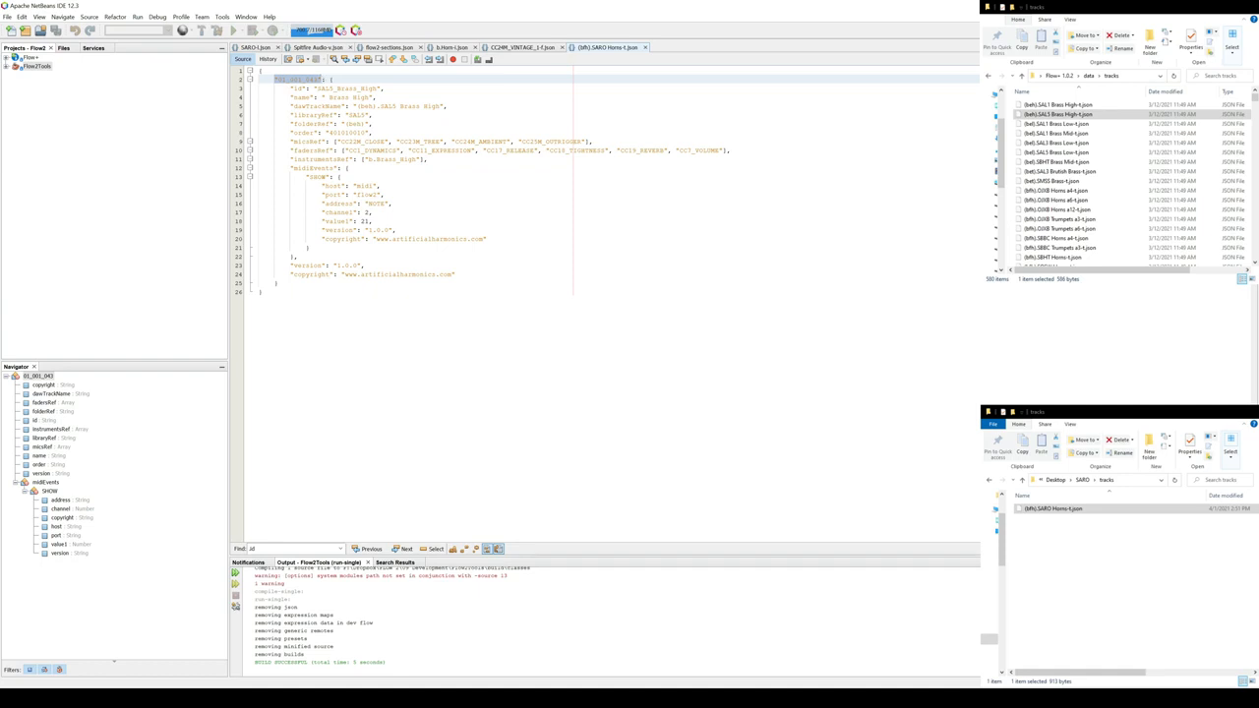
# In Cubase, examine the output channel and the Transformer's Value 1 and Value 2 actions in the SARO Horns track's first MIDI send.
pyautogui.hotkey('alt', 'Tab')
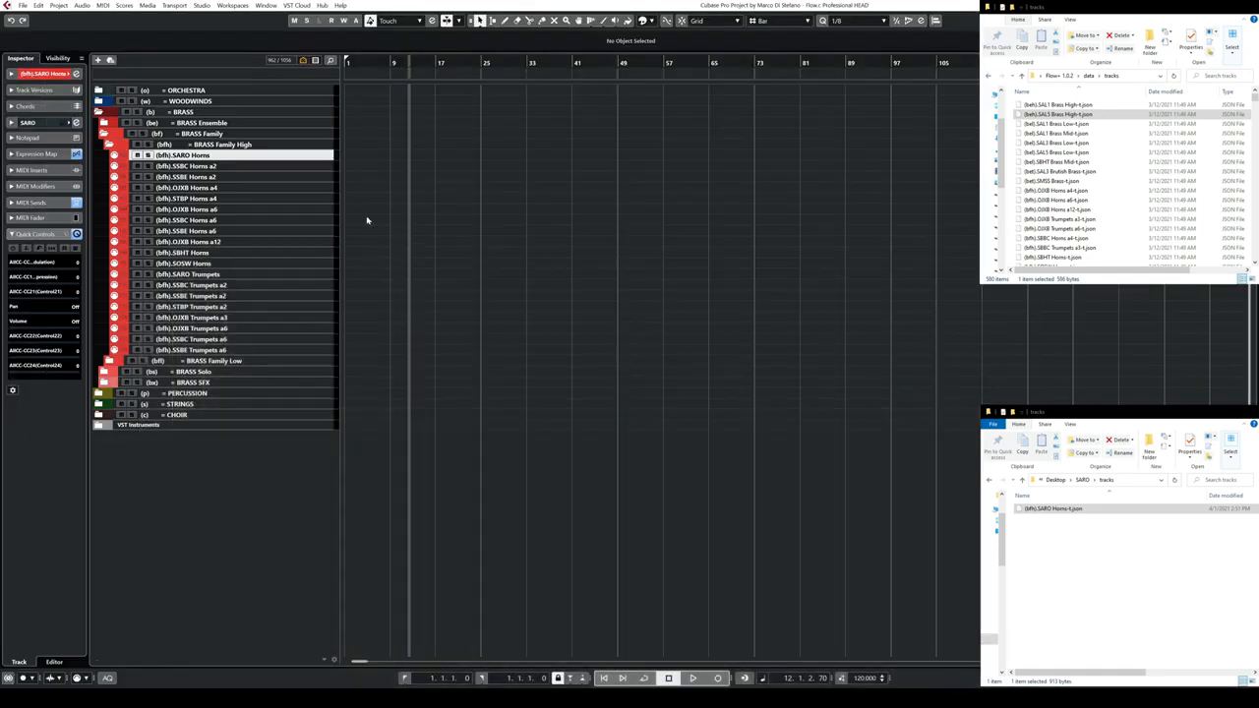
pyautogui.click(53, 205)
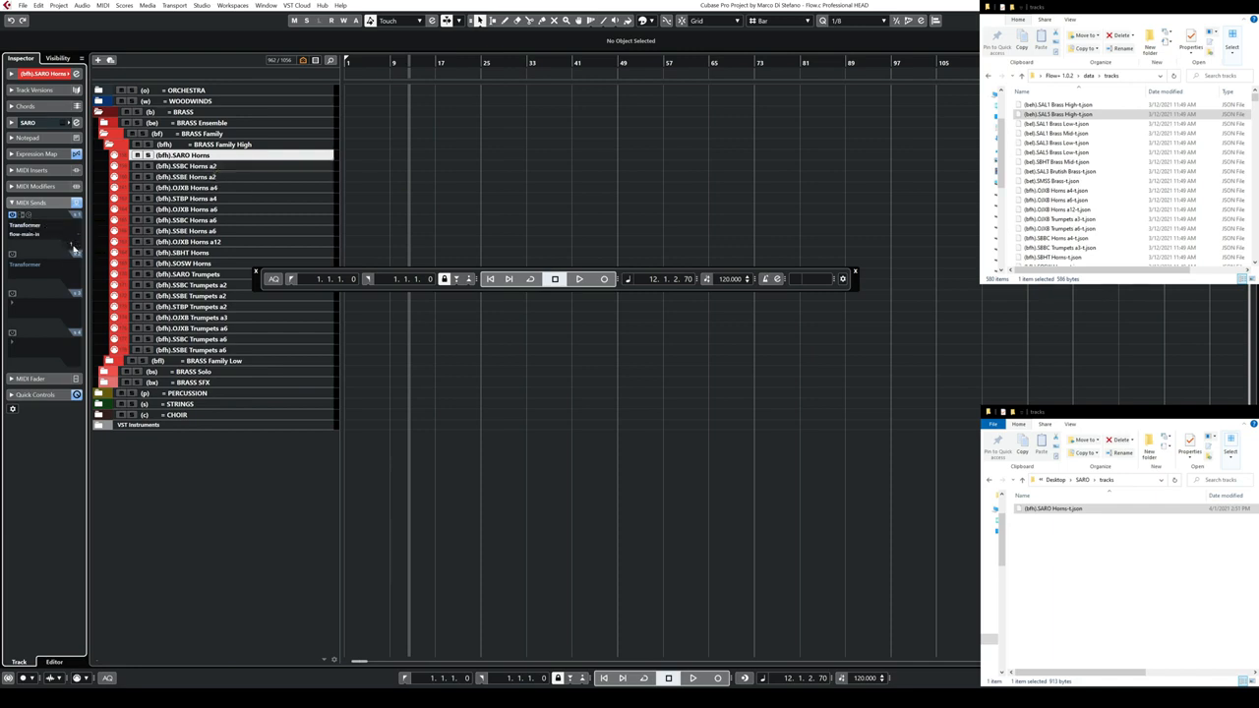
pyautogui.click(29, 216)
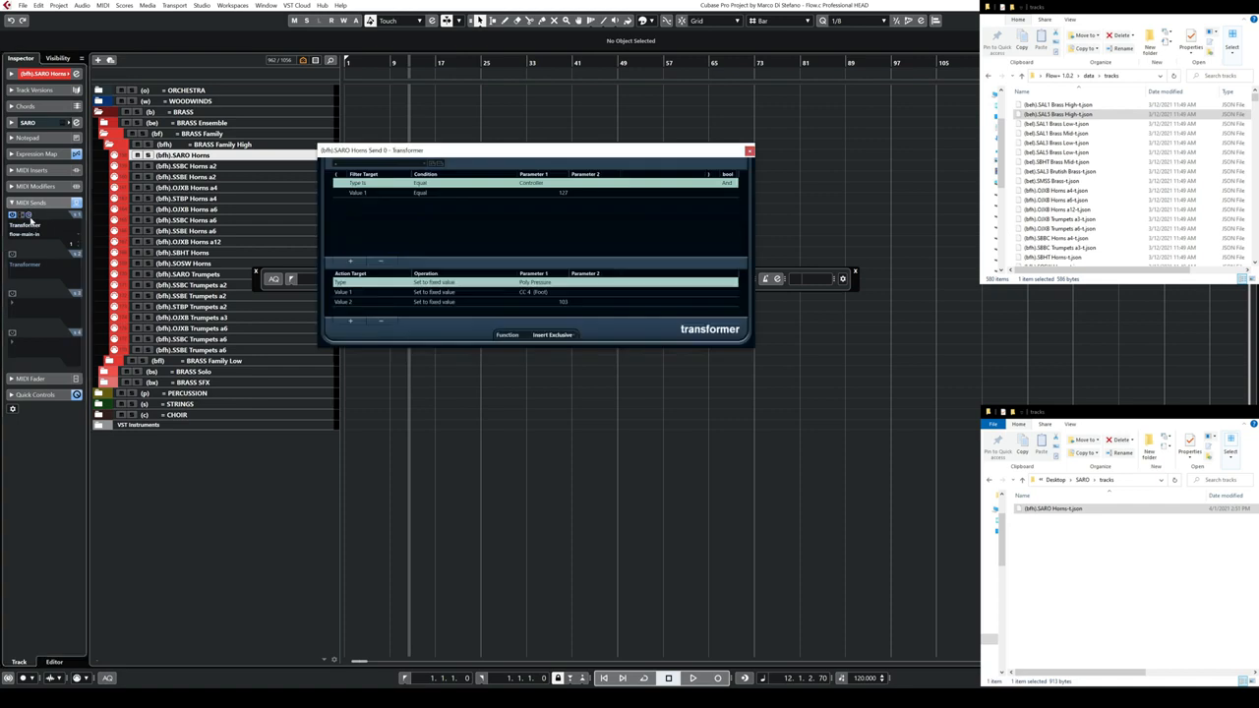
pyautogui.click(365, 292)
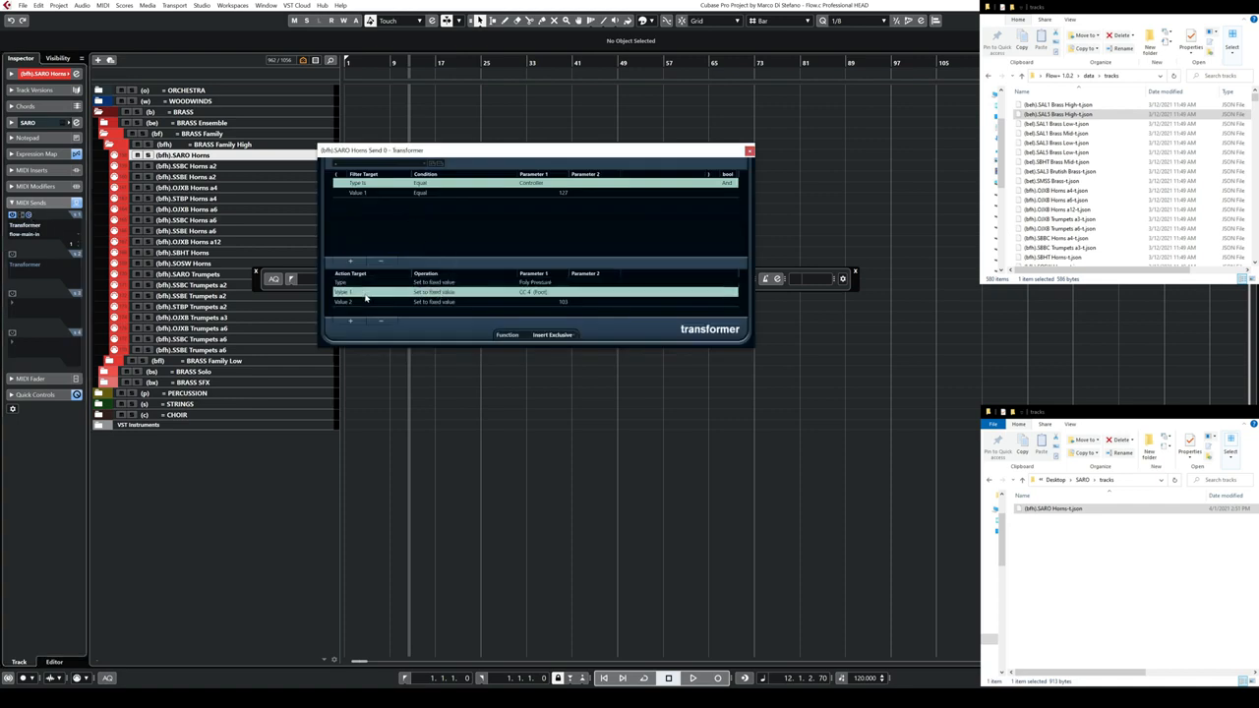
pyautogui.click(364, 302)
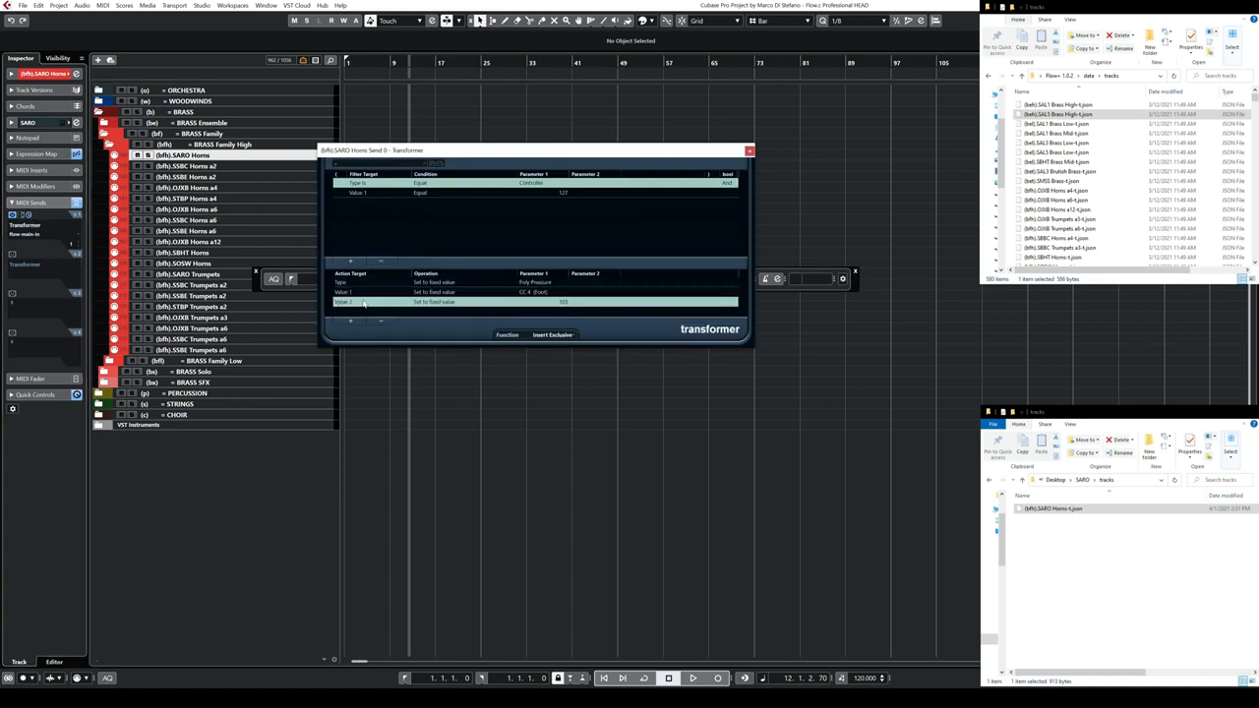
pyautogui.click(750, 151)
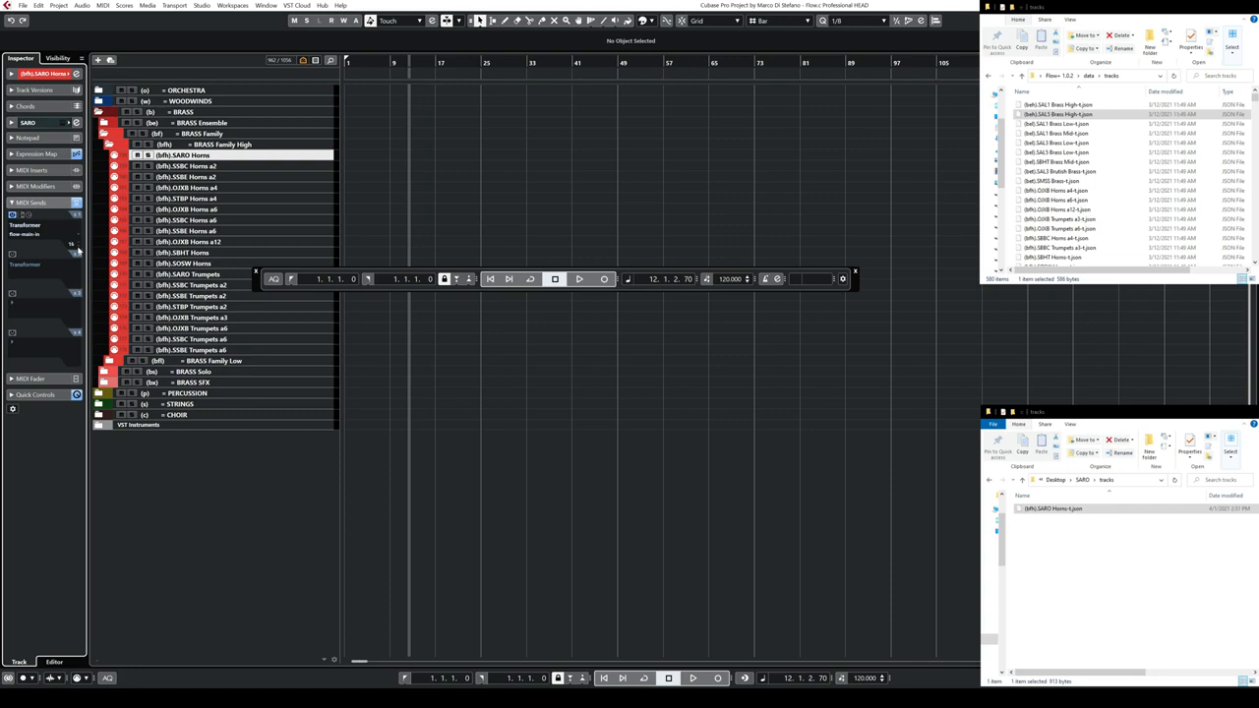
pyautogui.scroll(1, 78, 246)
pyautogui.click(27, 215)
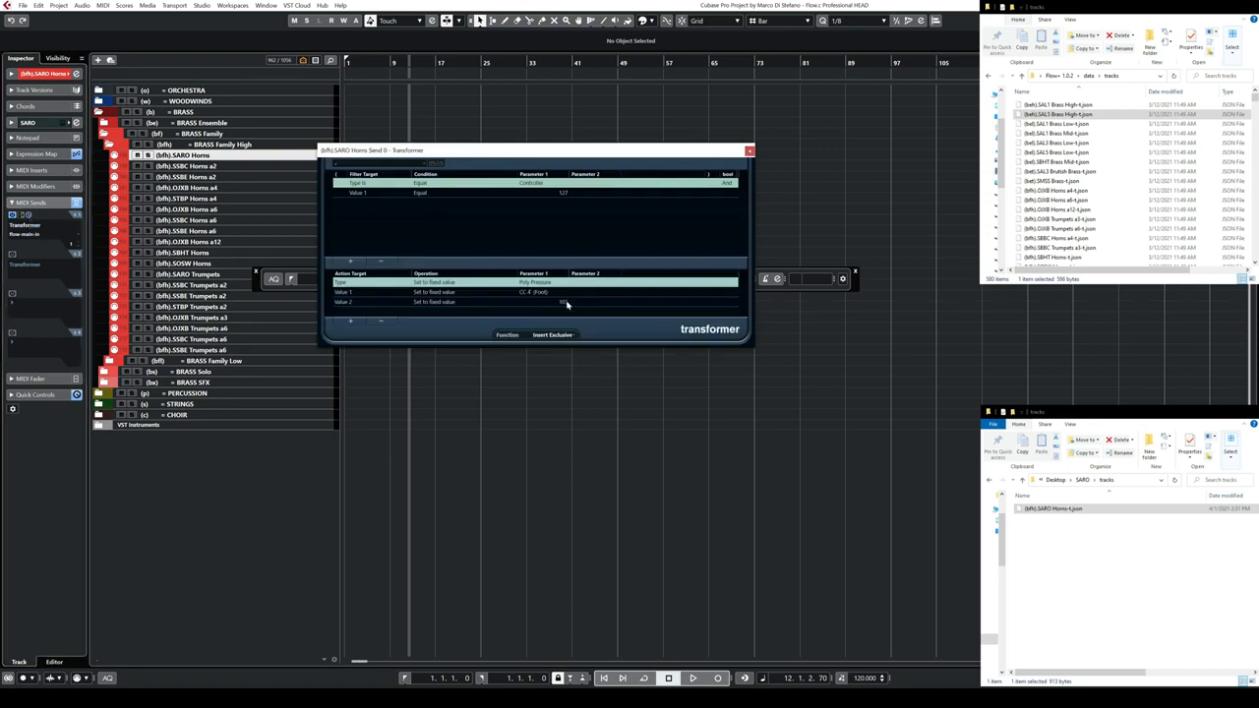
# In NetBeans, set the ID key in (bfh).SARO Horns-t.json to 01_004_103, save the file and restore the window size.
pyautogui.hotkey('alt', 'Tab')
pyautogui.click(313, 115)
pyautogui.click(301, 79)
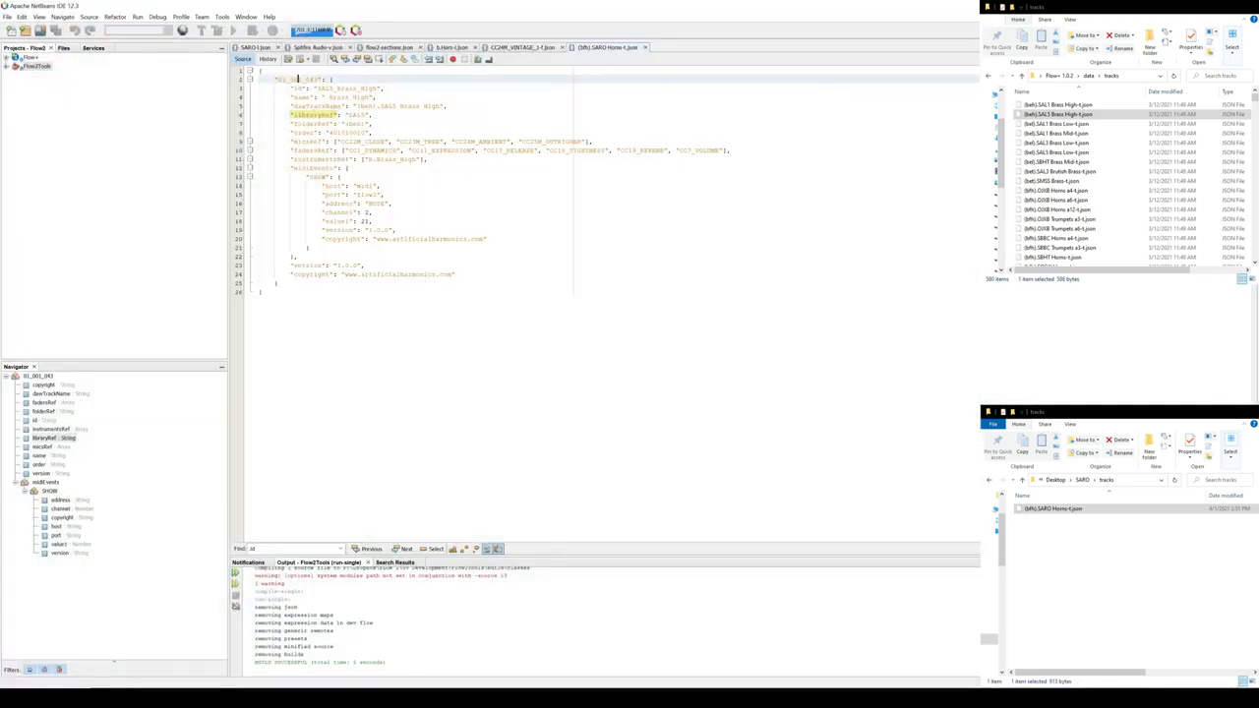
pyautogui.write('8')
pyautogui.press('Right')
pyautogui.hotkey('shift', 'Right')
pyautogui.hotkey('shift', 'Right')
pyautogui.hotkey('shift', 'Right')
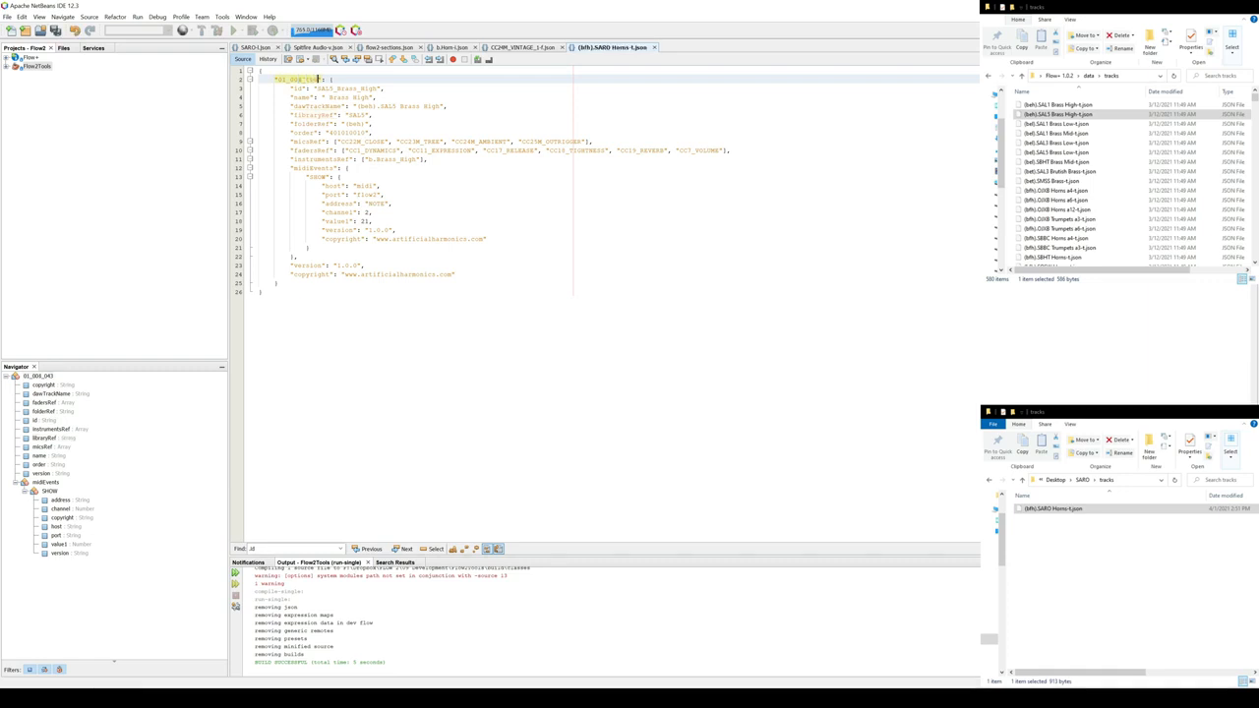
pyautogui.click(400, 159)
pyautogui.hotkey('ctrl', 's')
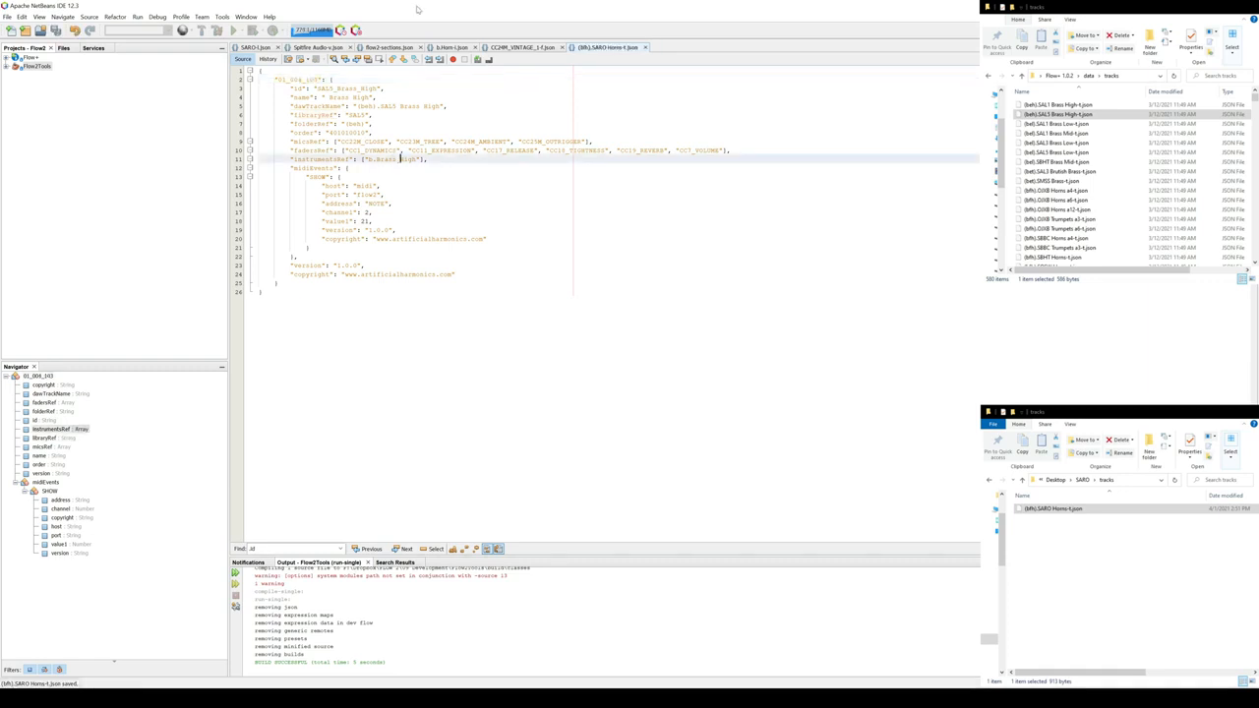
pyautogui.doubleClick(417, 5)
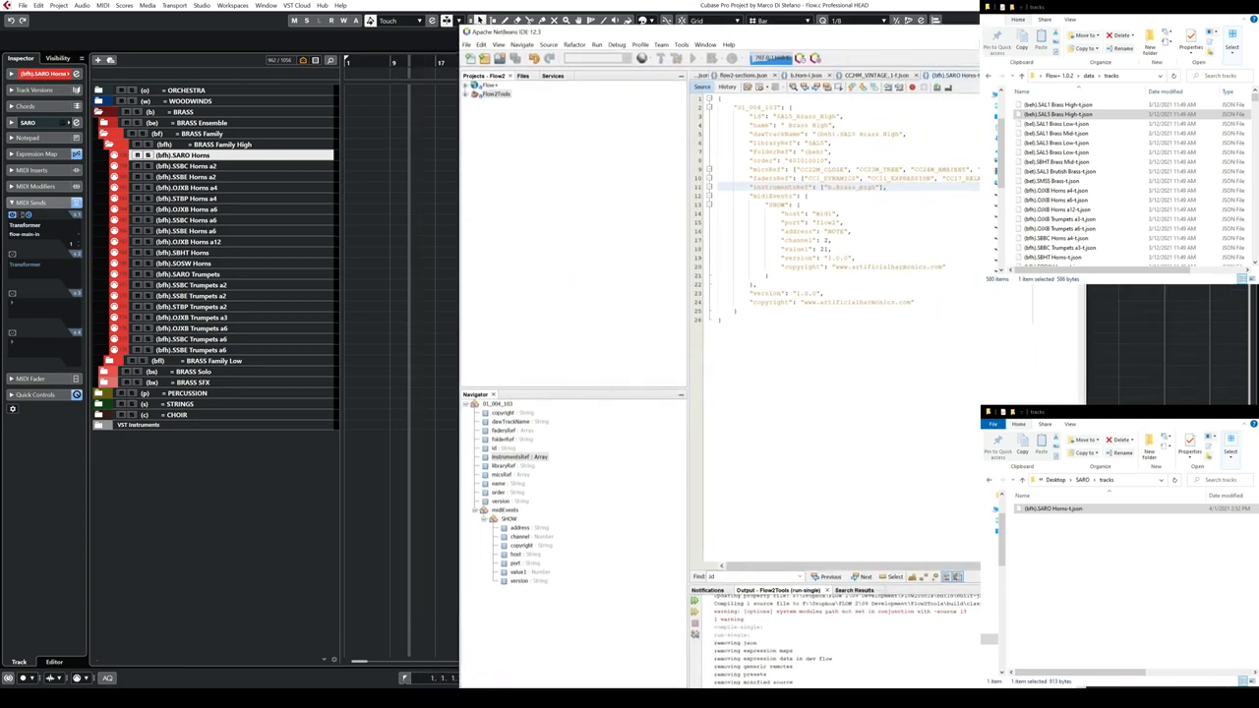
# Maximize the NetBeans window to show the full contents of the (bfh).SARO Horns-t.json track definition.
pyautogui.moveTo(732, 107); pyautogui.dragTo(915, 302)
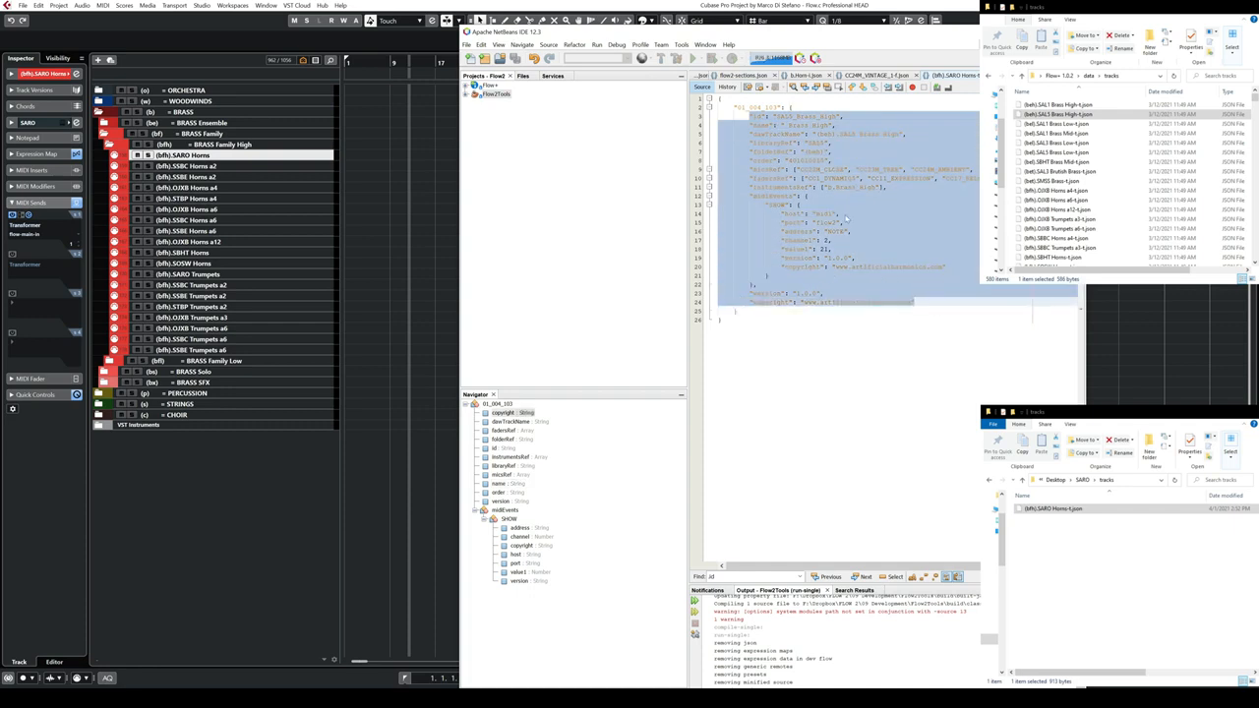
pyautogui.press('super+Up')
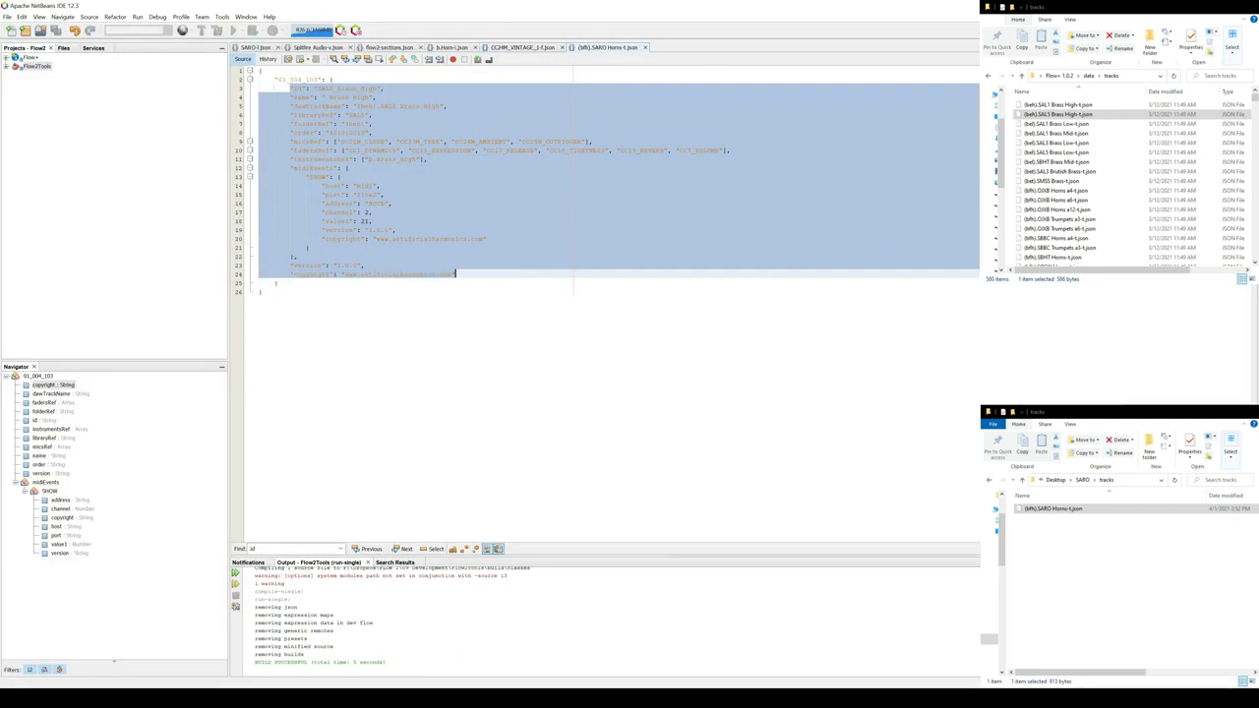
pyautogui.click(499, 223)
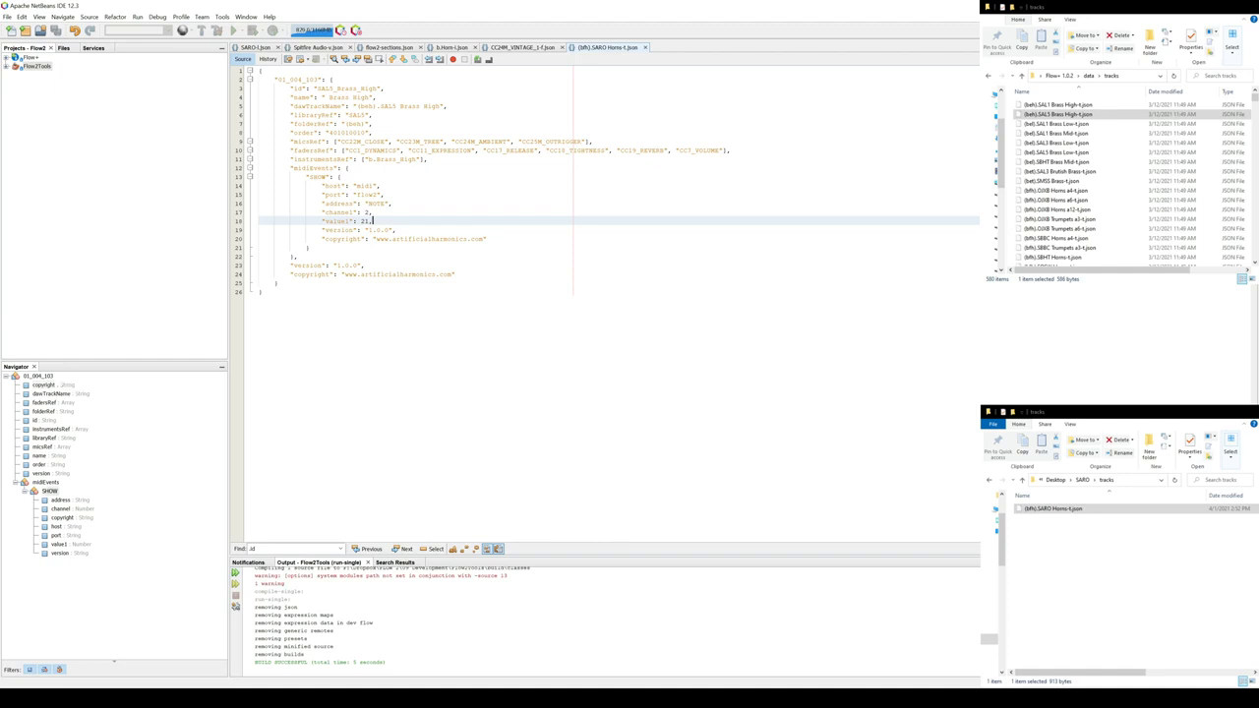
pyautogui.moveTo(318, 88); pyautogui.dragTo(377, 89)
pyautogui.write('(bfh).SARO Horns')
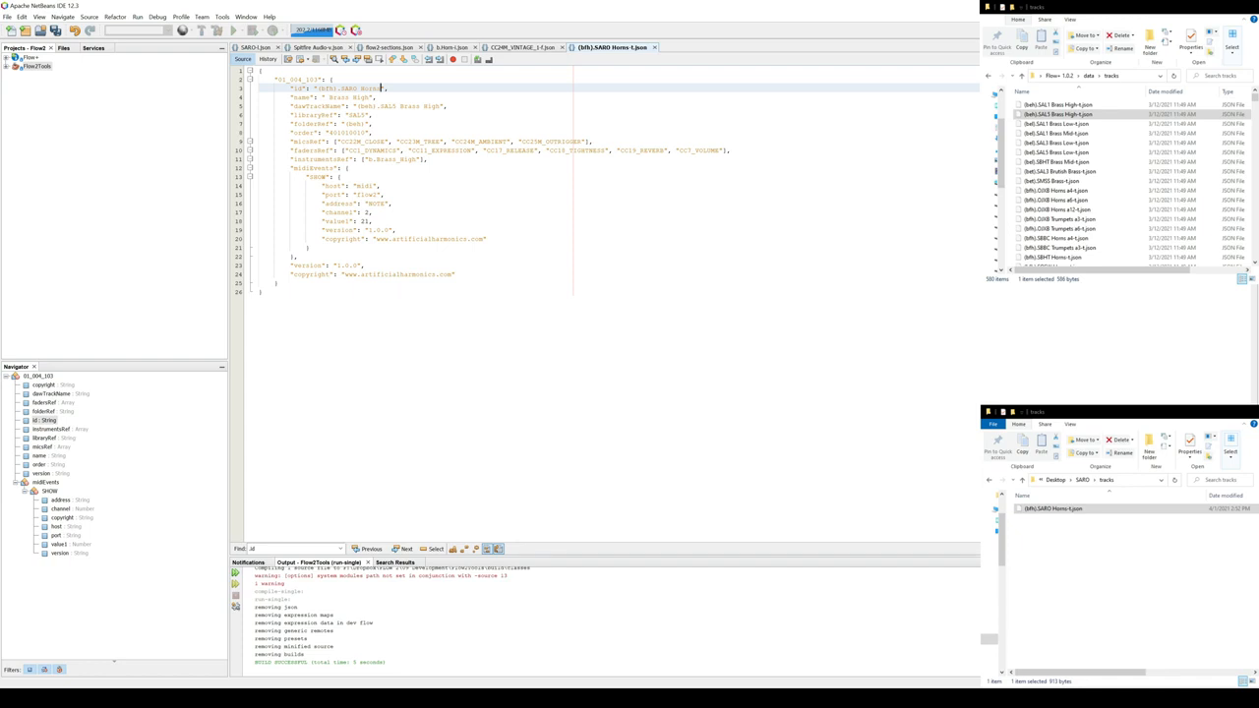
pyautogui.hotkey('ctrl', 'z')
# Set the dawTrackName value to (bfh).SARO Horns.
pyautogui.press('Down')
pyautogui.press('Down')
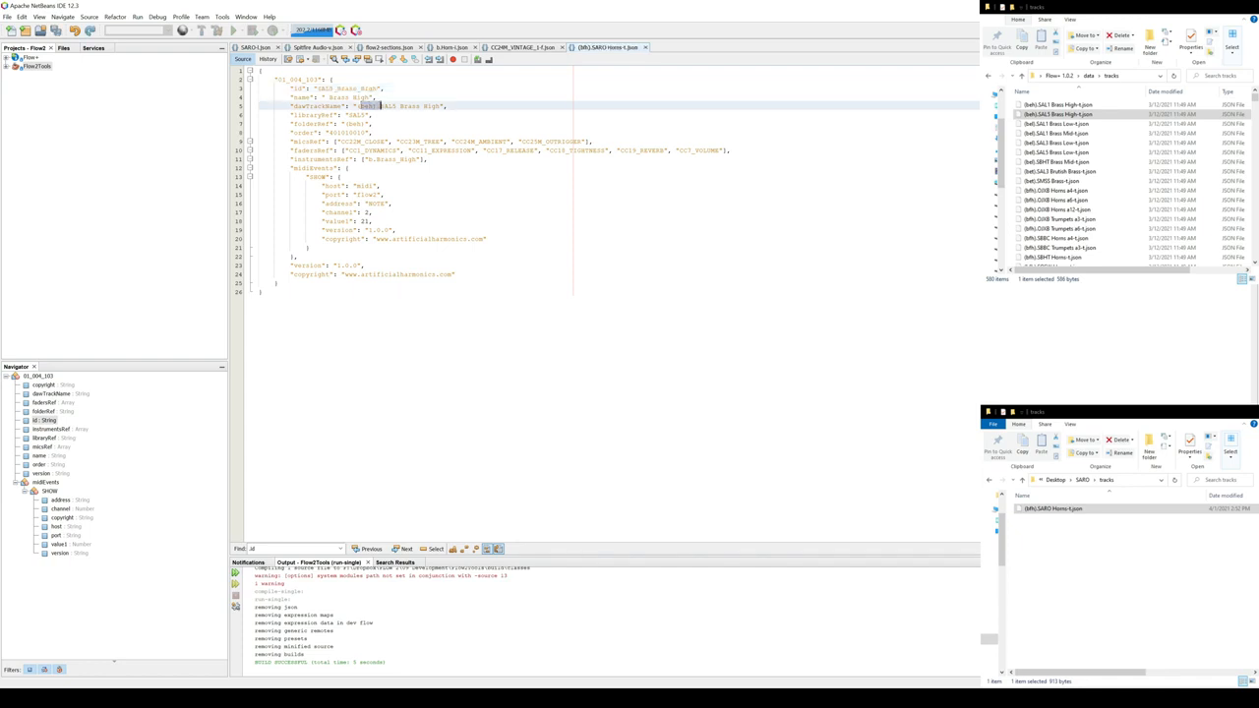
pyautogui.moveTo(356, 105); pyautogui.dragTo(441, 105)
pyautogui.write('(bfh).SARO Horns')
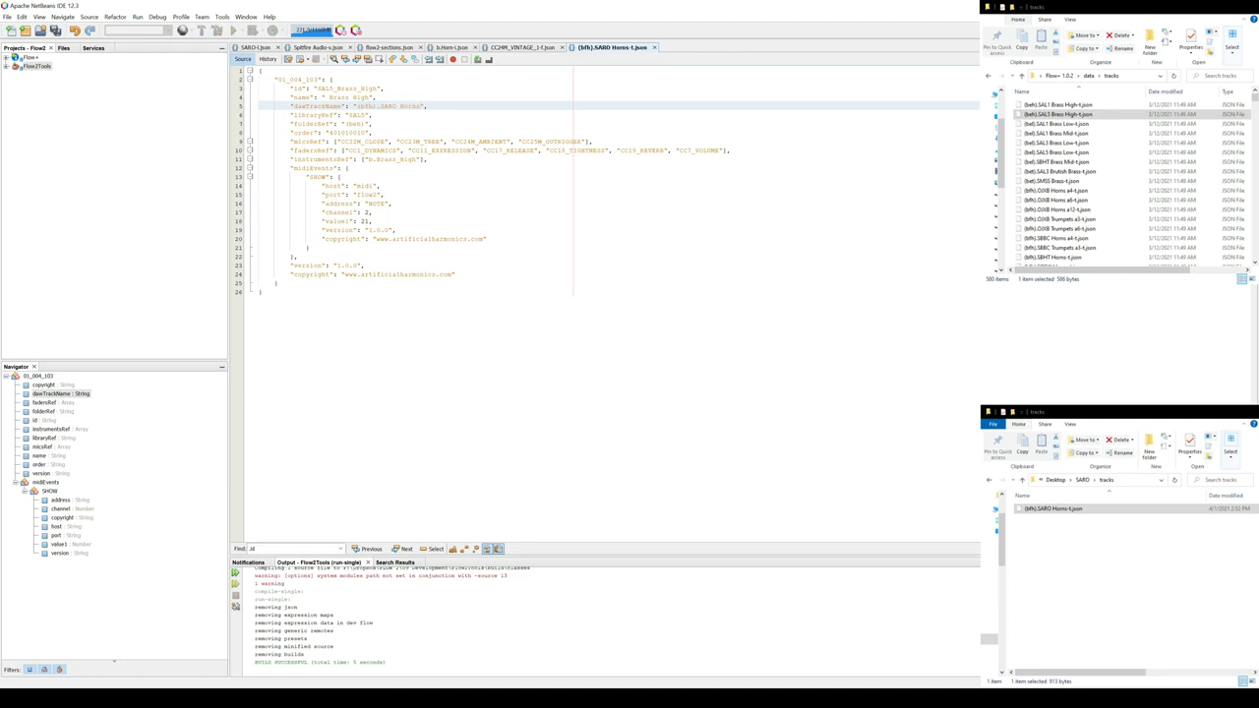
# Replace the track's name value with SARO Horns, without the (bfh) prefix but keeping the leading space.
pyautogui.moveTo(324, 97); pyautogui.dragTo(371, 97)
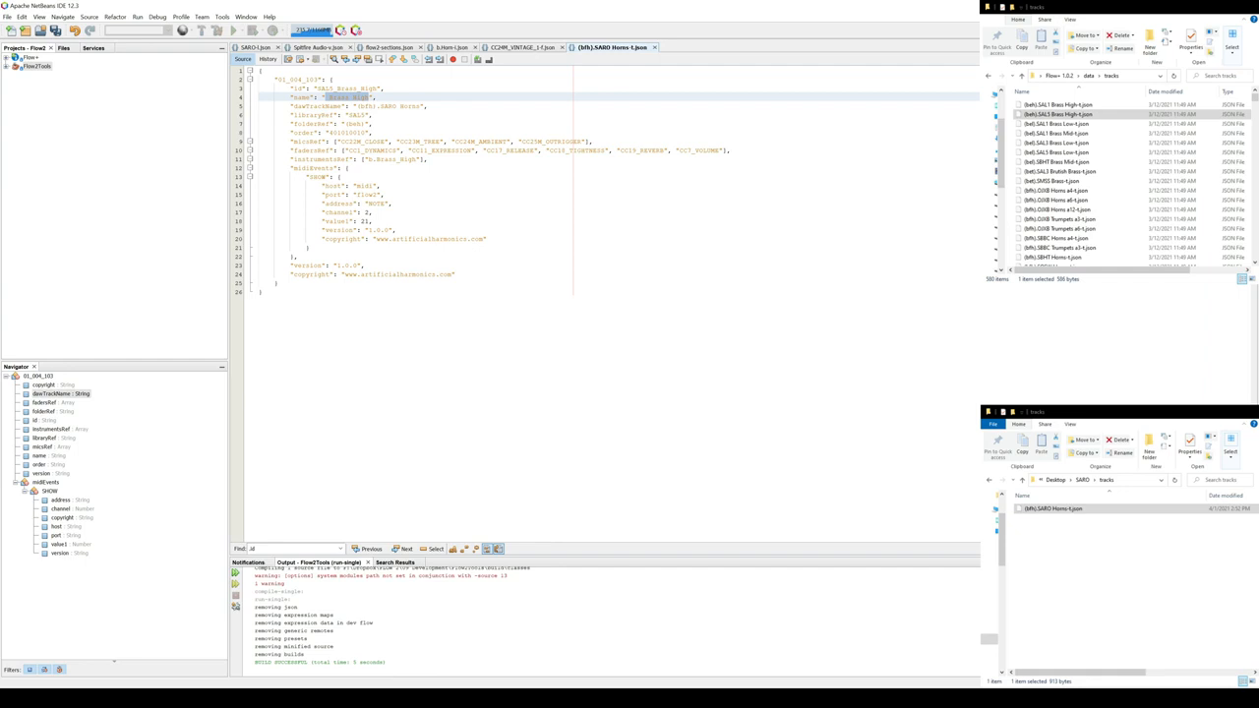
pyautogui.click(329, 98)
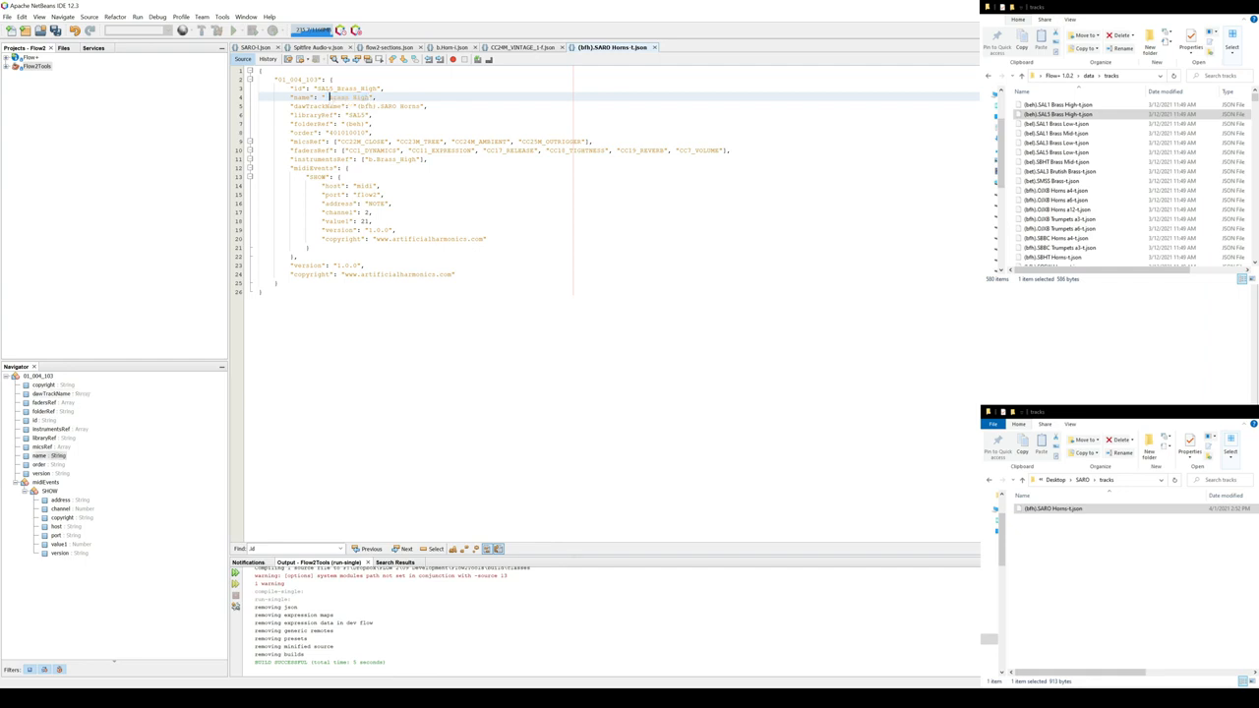
pyautogui.moveTo(329, 97); pyautogui.dragTo(371, 97)
pyautogui.write('(bfh).SARO Horns')
pyautogui.click(329, 97)
pyautogui.press('Delete')
pyautogui.press('Delete')
pyautogui.press('Delete')
pyautogui.press('Delete')
pyautogui.press('Delete')
pyautogui.click(329, 89)
pyautogui.click(317, 97)
pyautogui.press('Delete')
# Set the track's id value to SARO_Horns, with an underscore between the words.
pyautogui.click(364, 88)
pyautogui.doubleClick(321, 89)
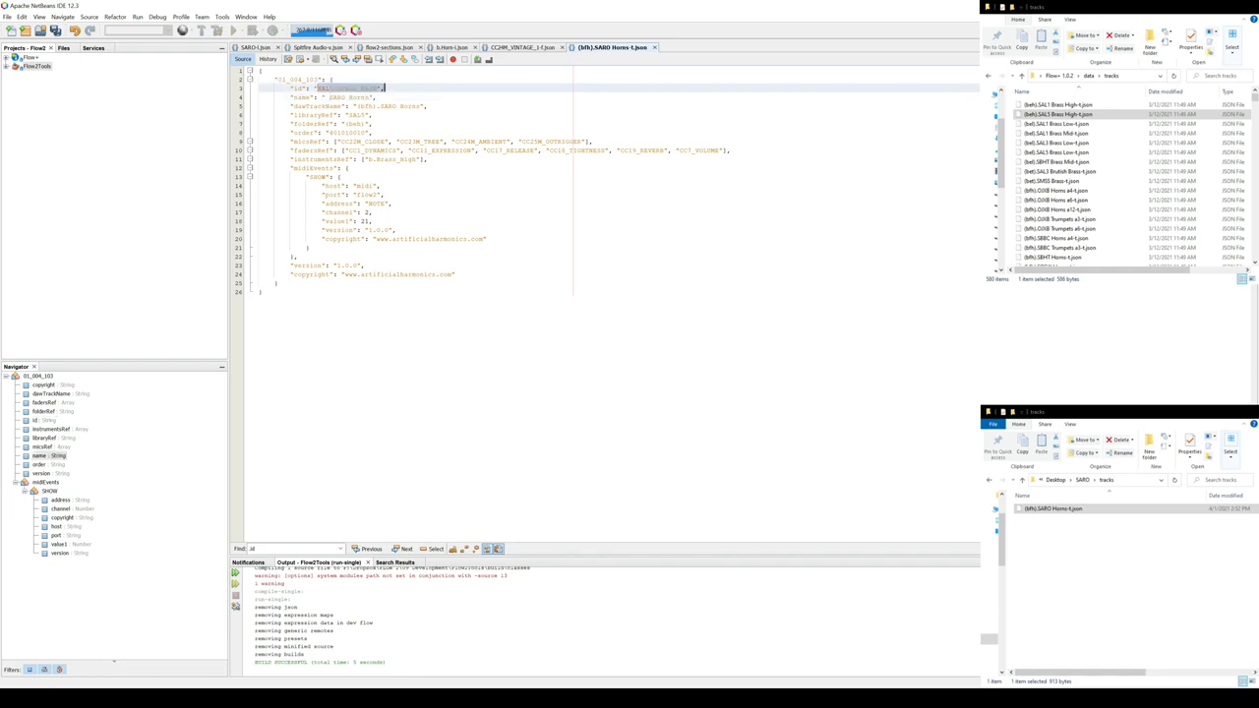
pyautogui.write('SARO Horns')
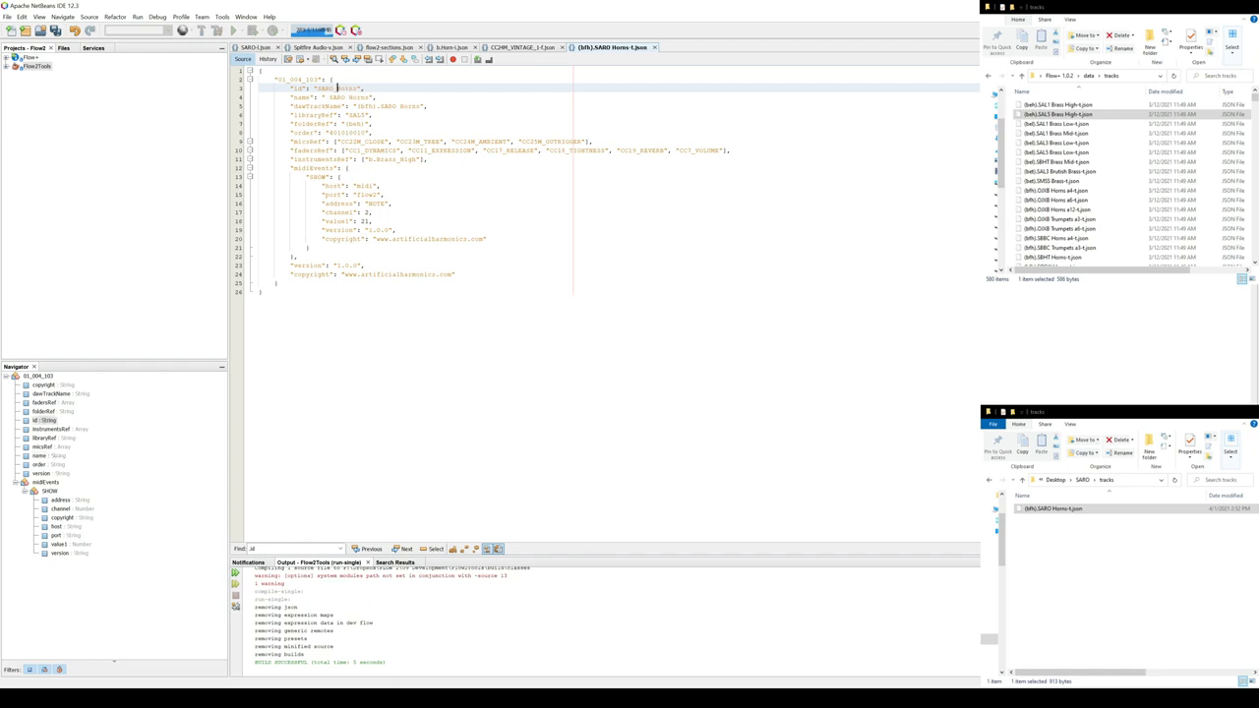
# Set the track's libraryRef to SARO, taken from the id in SARO-l.json.
pyautogui.click(317, 115)
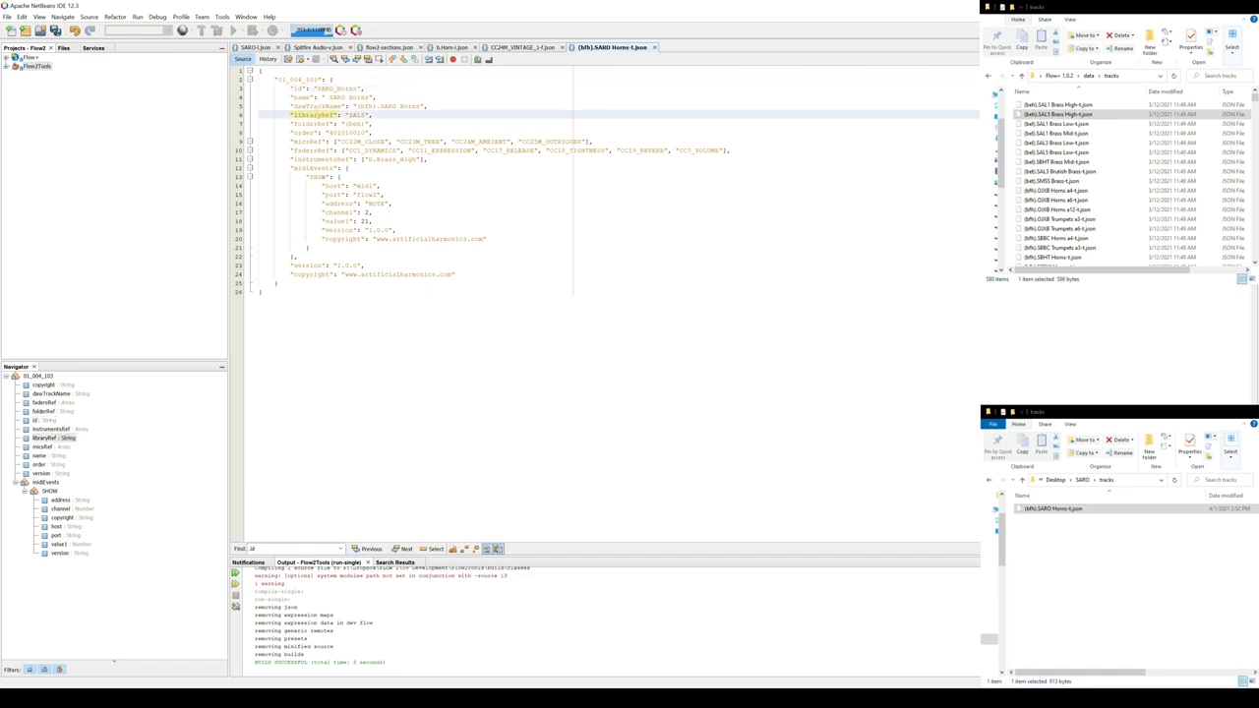
pyautogui.click(256, 48)
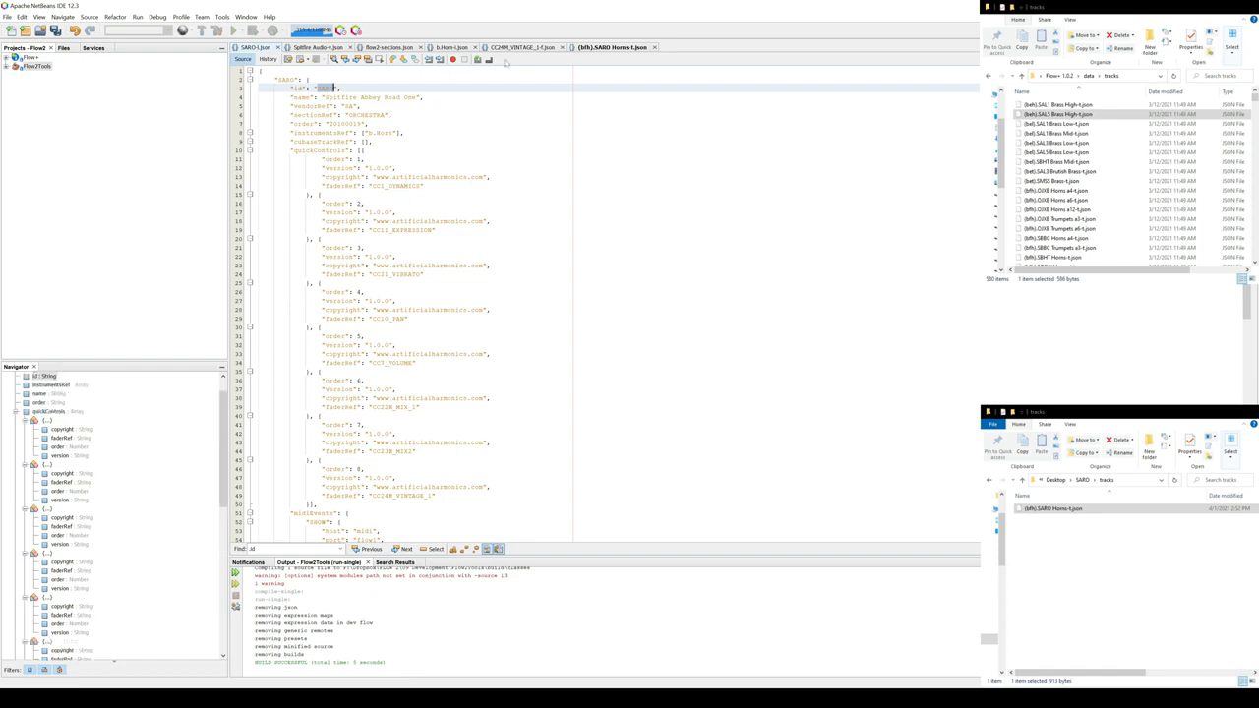
pyautogui.hotkey('ctrl', 'Tab')
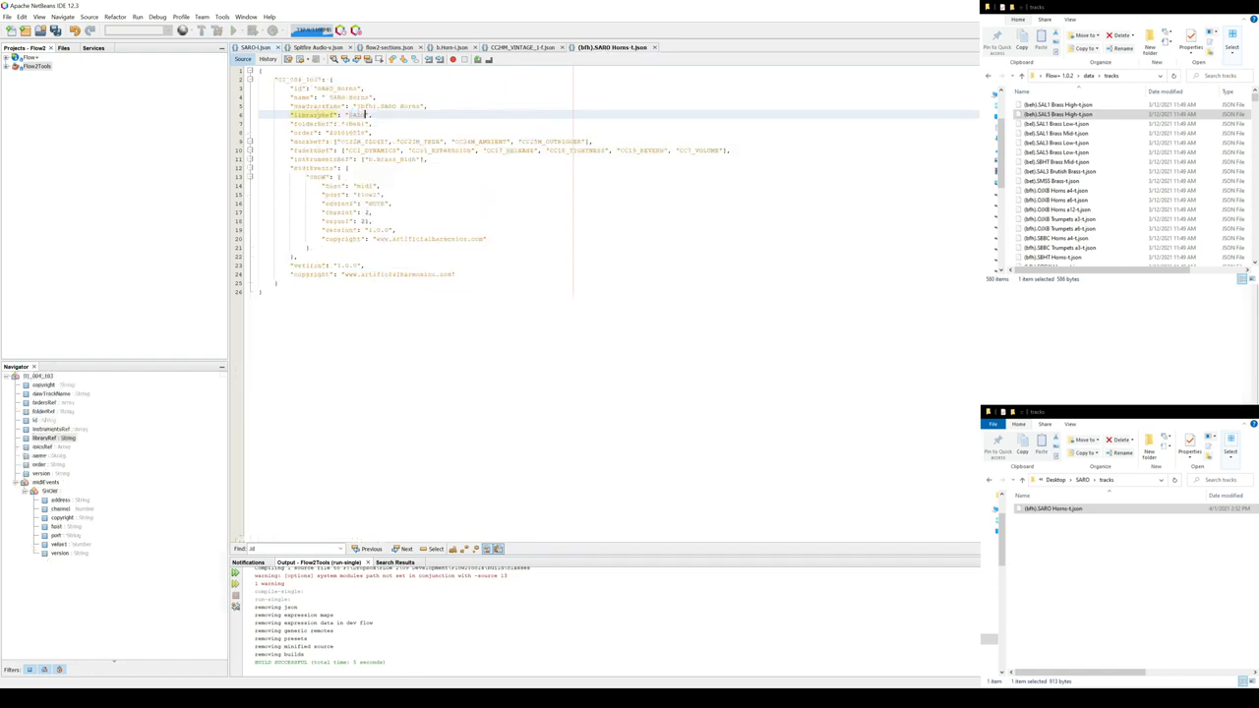
# Set folderRef to (bfh) by reusing the prefix of the dawTrackName value.
pyautogui.click(316, 124)
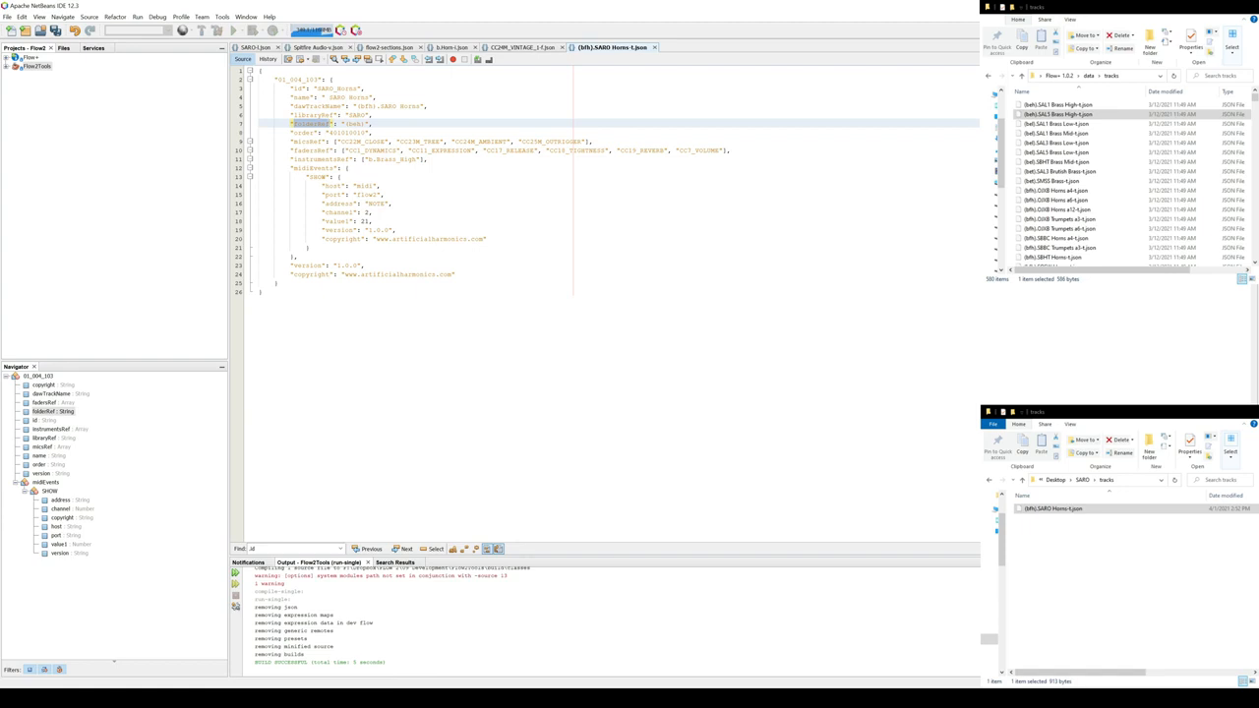
pyautogui.click(362, 105)
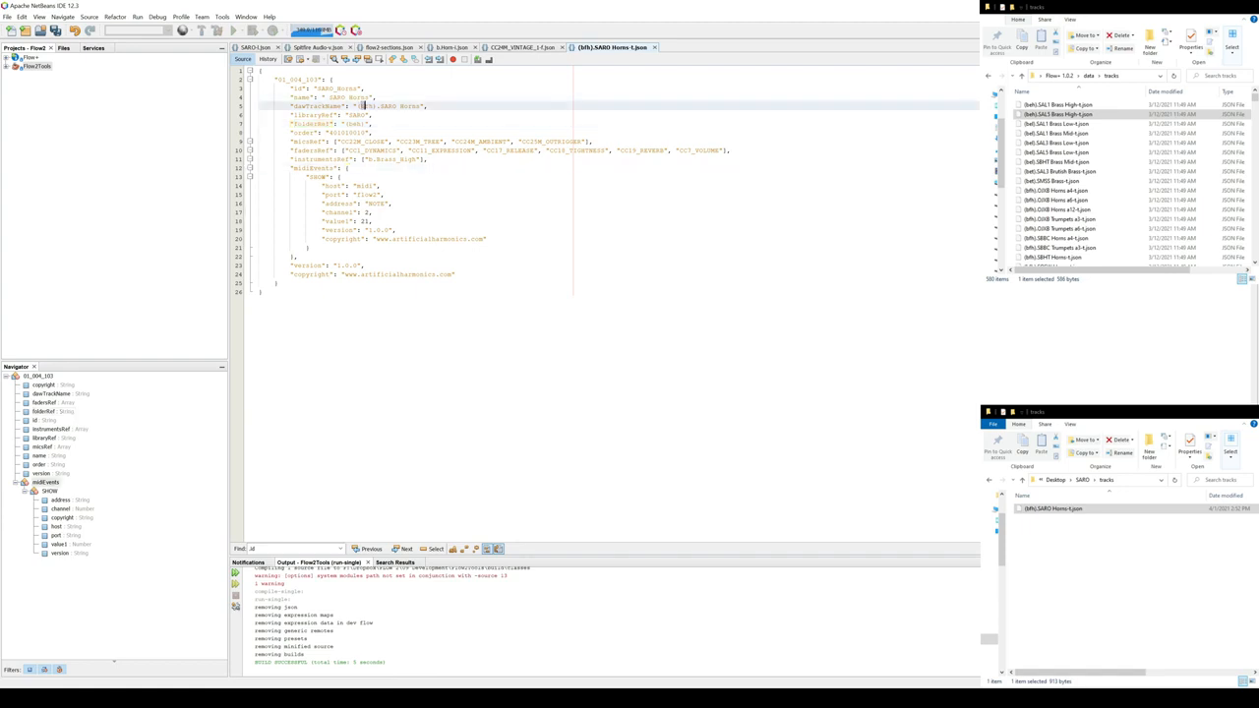
pyautogui.moveTo(378, 105); pyautogui.dragTo(328, 133)
pyautogui.hotkey('ctrl', 'c')
pyautogui.hotkey('ctrl', 'v')
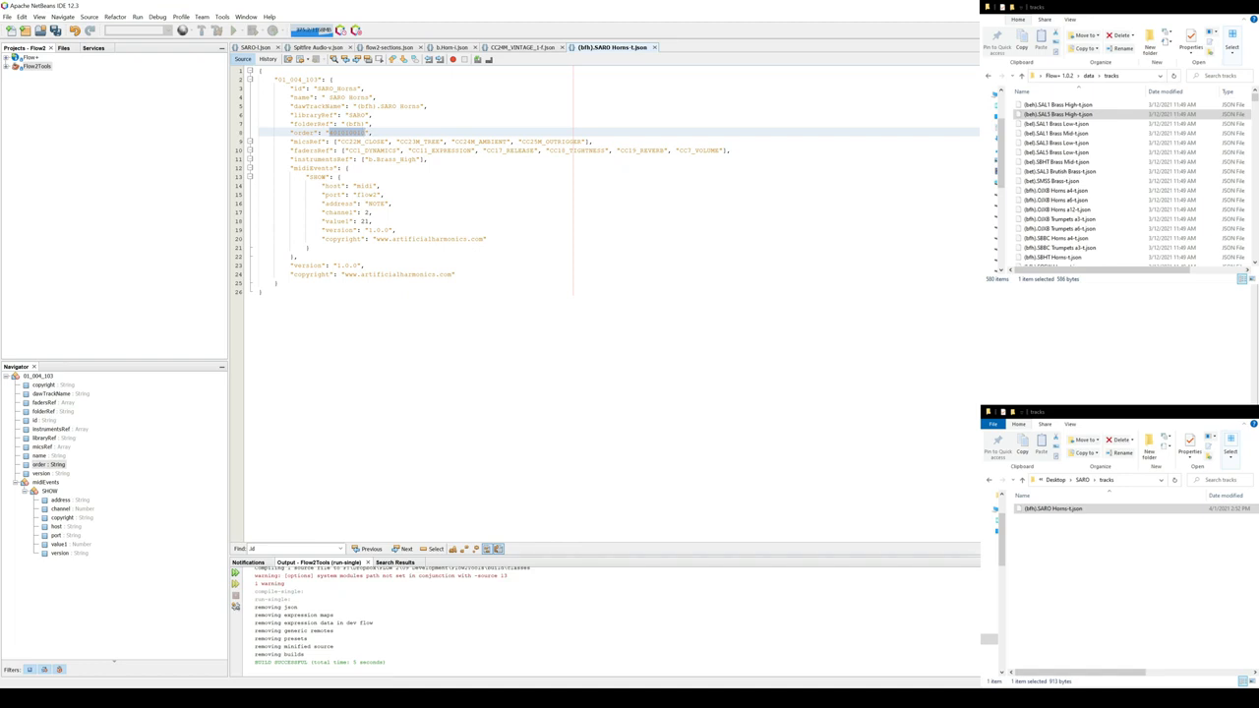
# Examine the micsRef and fadersRef entries, and check the Horns microphone signals in Vienna Ensemble Pro.
pyautogui.click(372, 115)
pyautogui.click(313, 141)
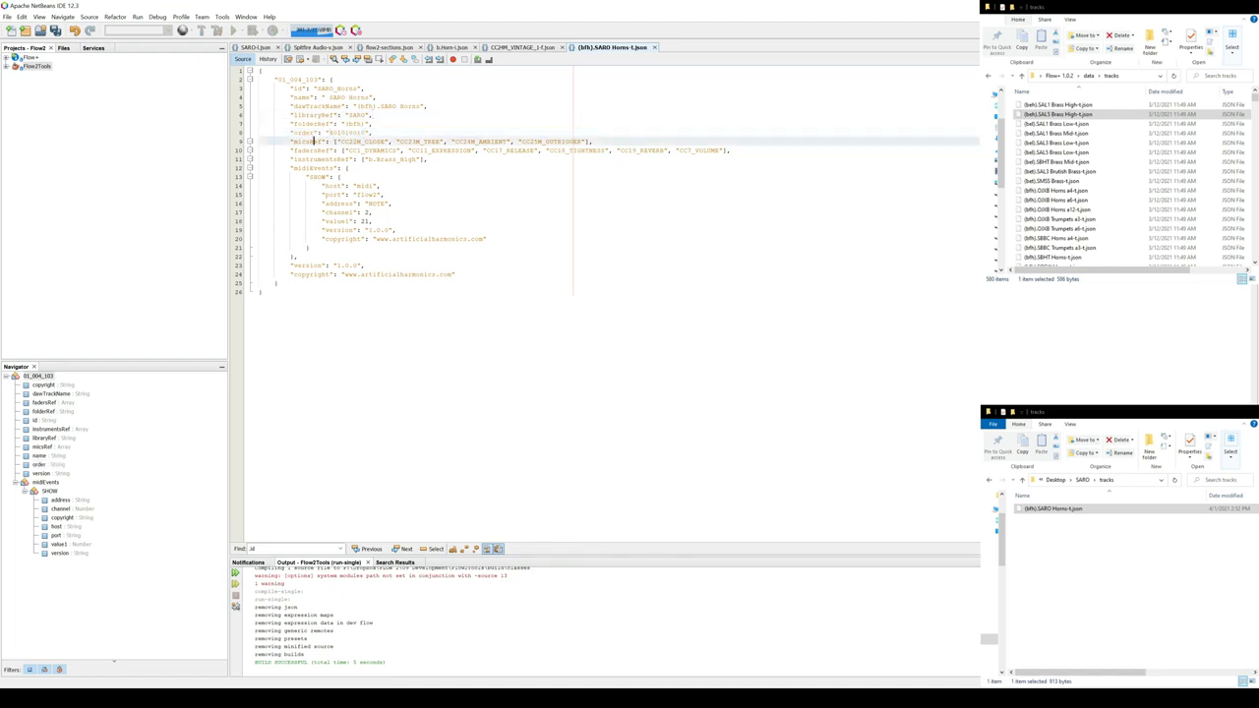
pyautogui.click(313, 150)
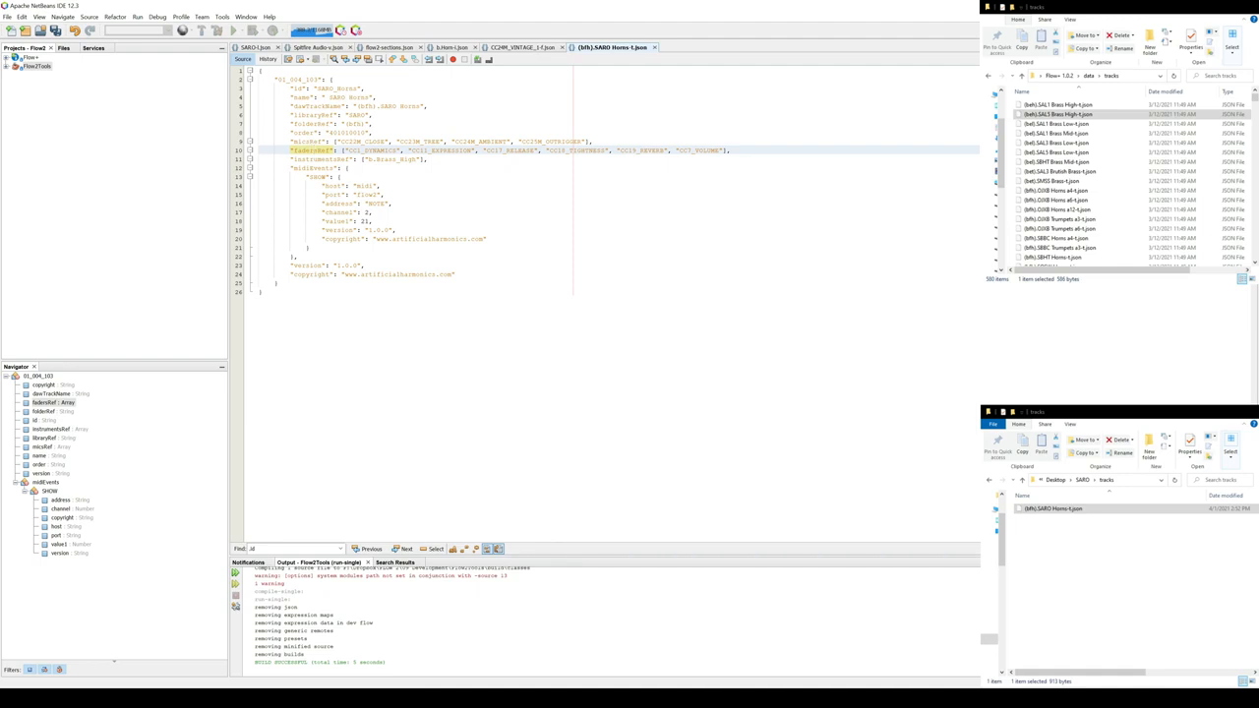
pyautogui.moveTo(334, 141); pyautogui.dragTo(587, 142)
pyautogui.click(393, 193)
pyautogui.moveTo(340, 142); pyautogui.dragTo(385, 142)
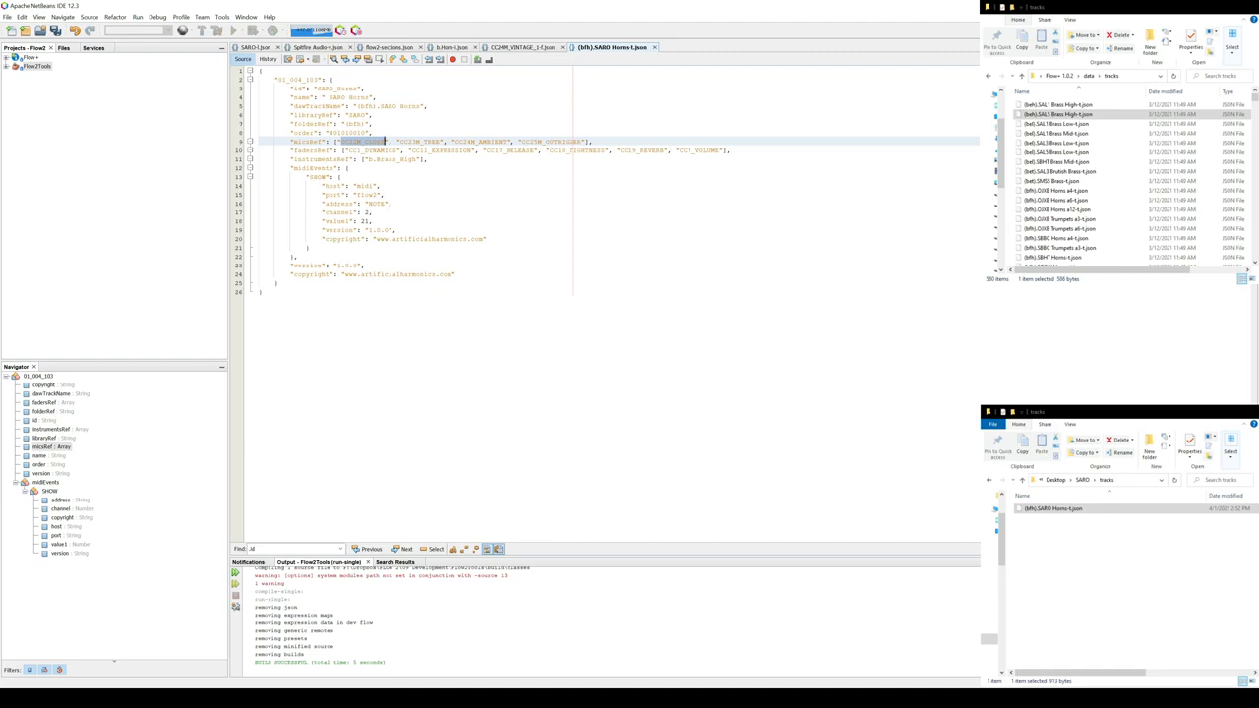
pyautogui.hotkey('alt', 'Tab')
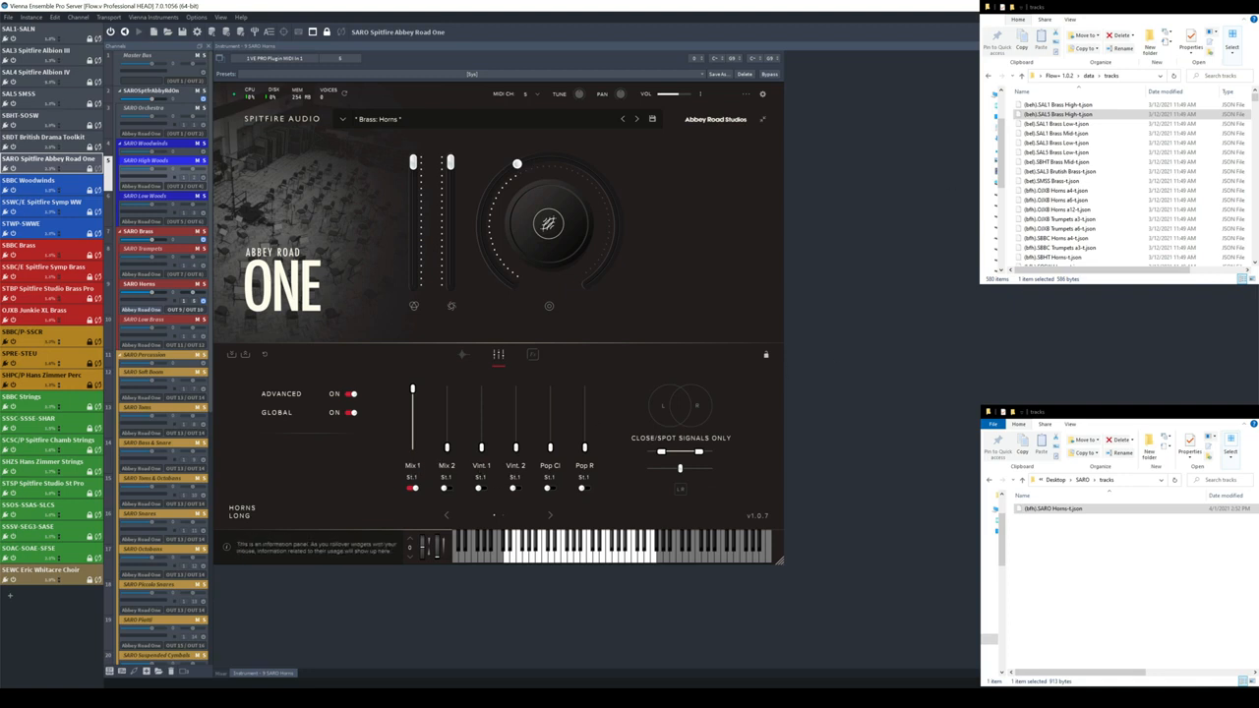
pyautogui.hotkey('alt', 'Tab')
pyautogui.click(324, 149)
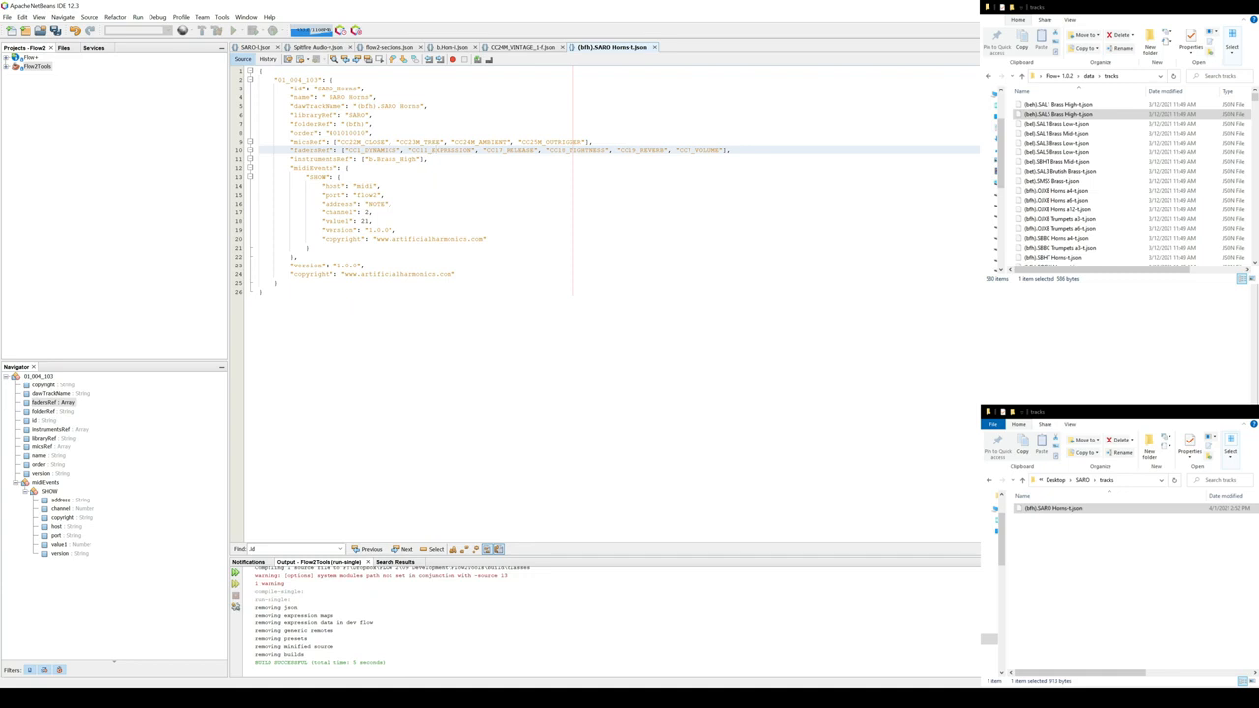
# Change the micsRef array to CC22M_MIX_1, CC23M_MIX2 and CC24M_VINTAGE_1, remove the outrigger entry, and save the file.
pyautogui.doubleClick(375, 142)
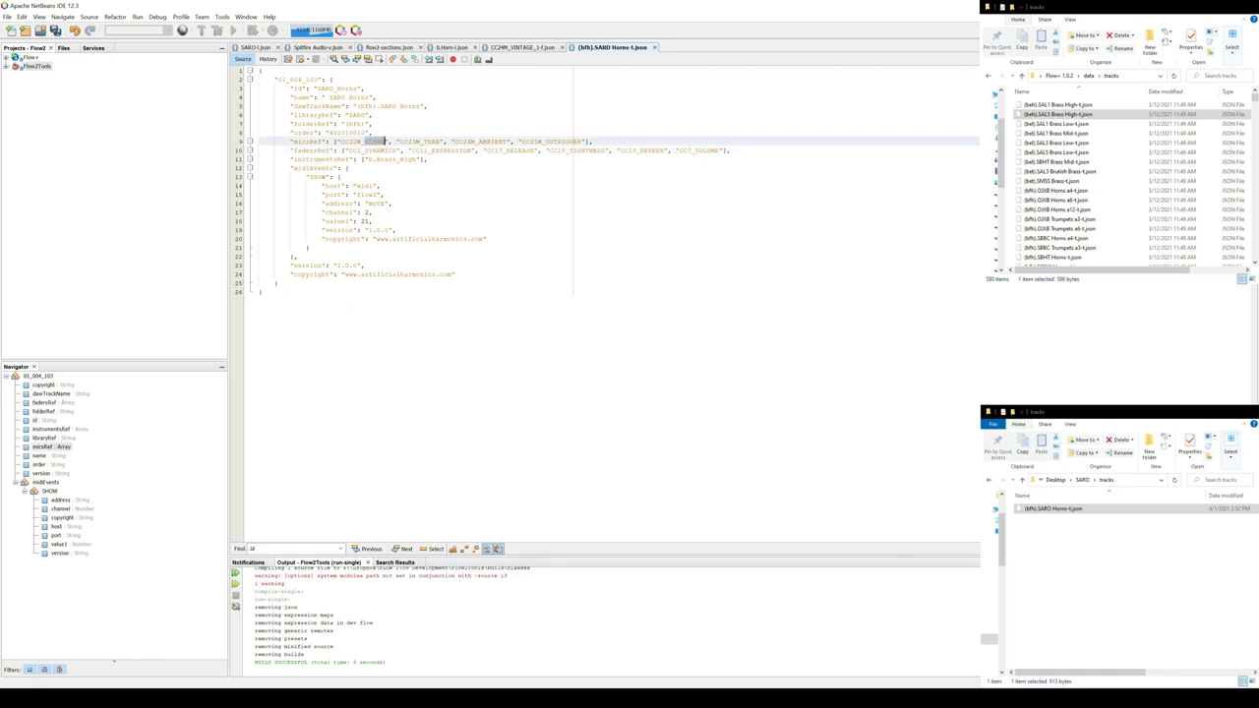
pyautogui.write('MIX')
pyautogui.moveTo(424, 140); pyautogui.dragTo(440, 141)
pyautogui.write('MIX')
pyautogui.write('1')
pyautogui.moveTo(455, 140); pyautogui.dragTo(509, 141)
pyautogui.click(477, 141)
pyautogui.write('VINTAGE')
pyautogui.hotkey('shift', 'End')
pyautogui.hotkey('shift', 'Left')
pyautogui.hotkey('shift', 'Left')
pyautogui.press('Delete')
pyautogui.hotkey('ctrl', 's')
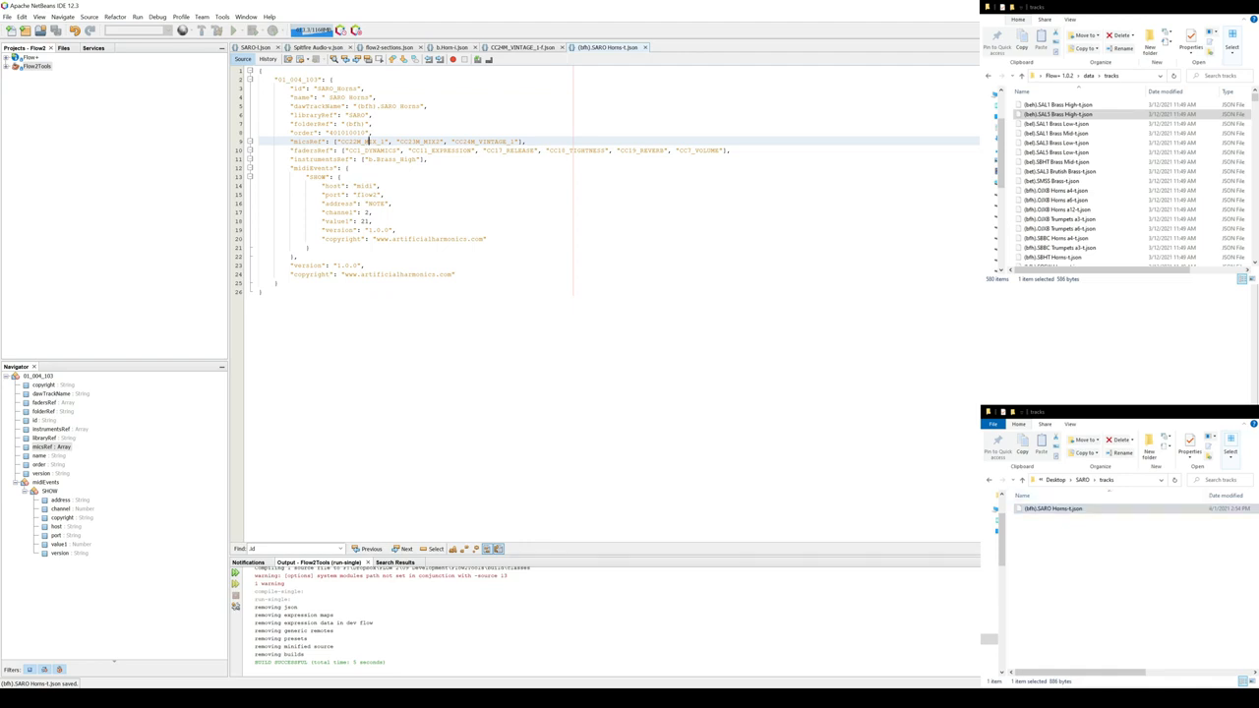
# Open the faders folder inside the desktop SARO folder, and return to the fadersRef line in the track file.
pyautogui.click(1081, 479)
pyautogui.doubleClick(1048, 529)
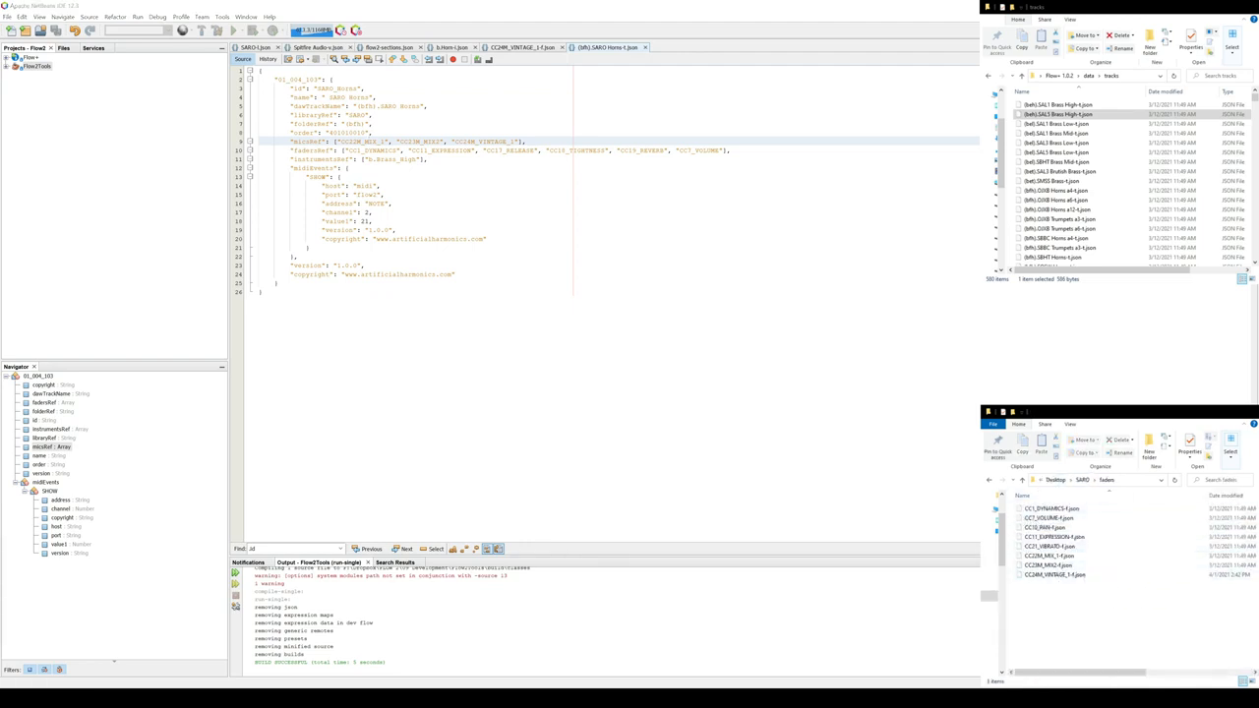
pyautogui.click(317, 160)
pyautogui.click(314, 151)
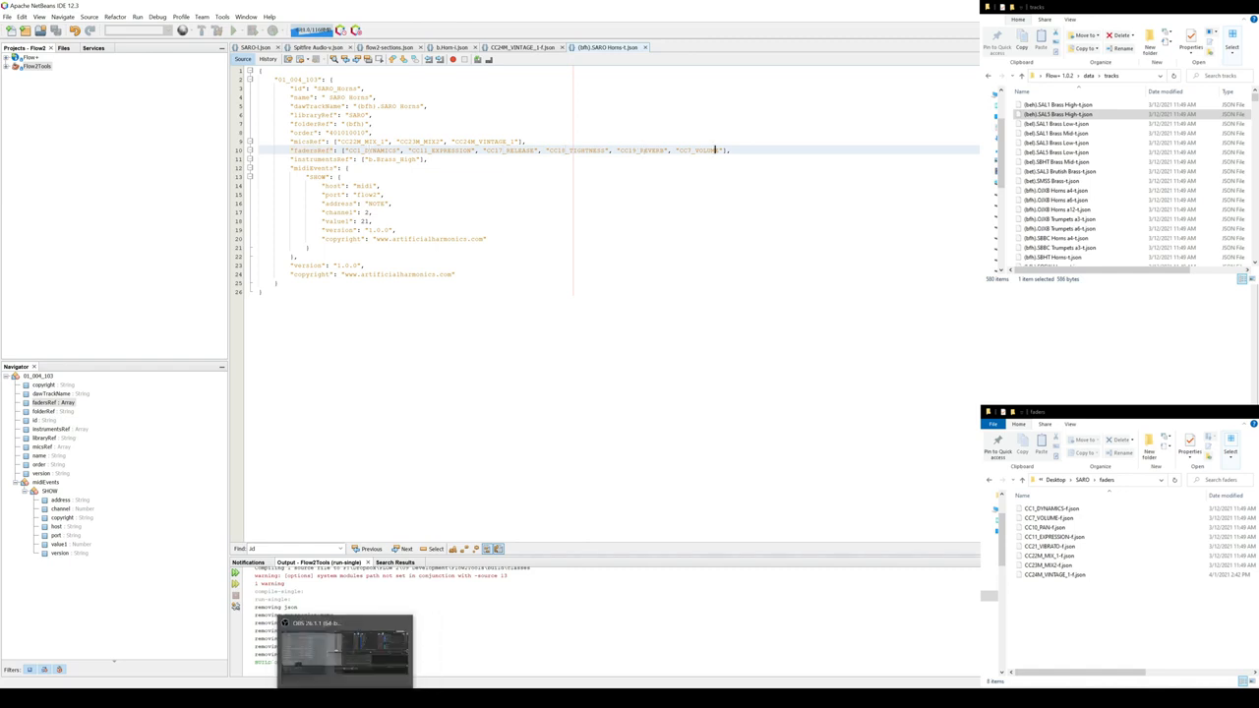
# Examine the Horns plugin's effect controls in Vienna Ensemble Pro and compare them with the fadersRef entries in NetBeans.
pyautogui.click(340, 649)
pyautogui.click(533, 358)
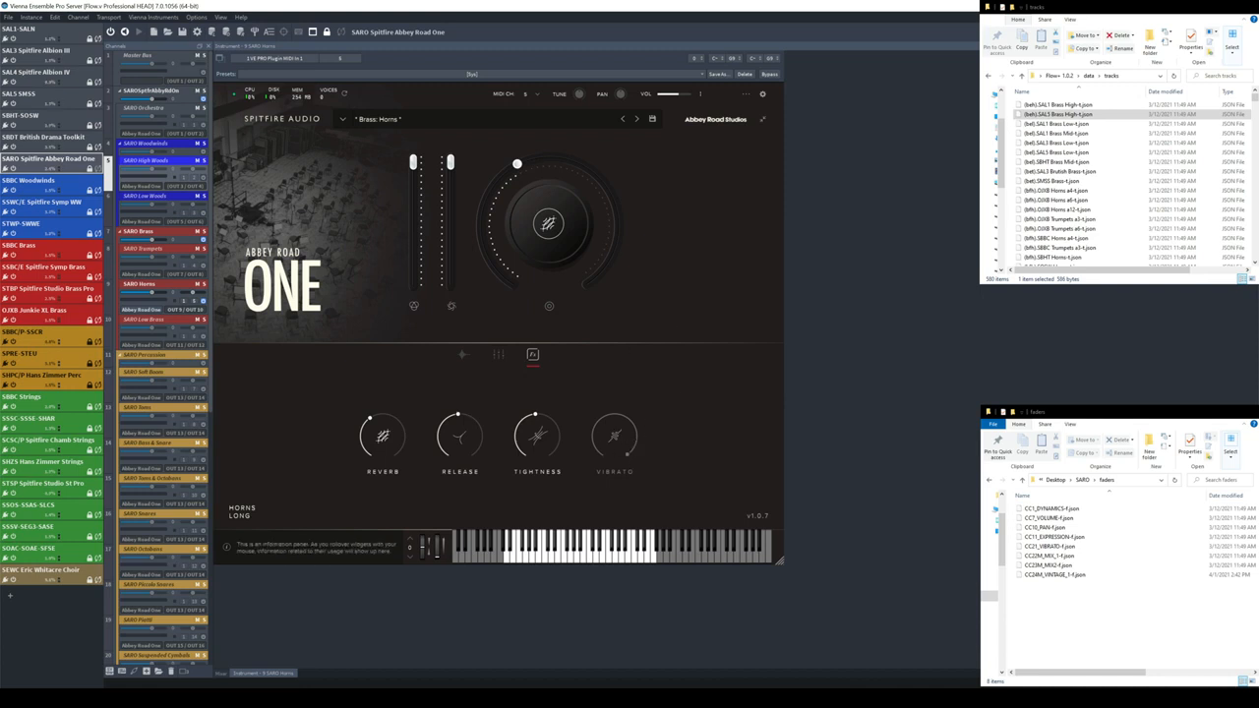
pyautogui.click(547, 698)
pyautogui.click(373, 222)
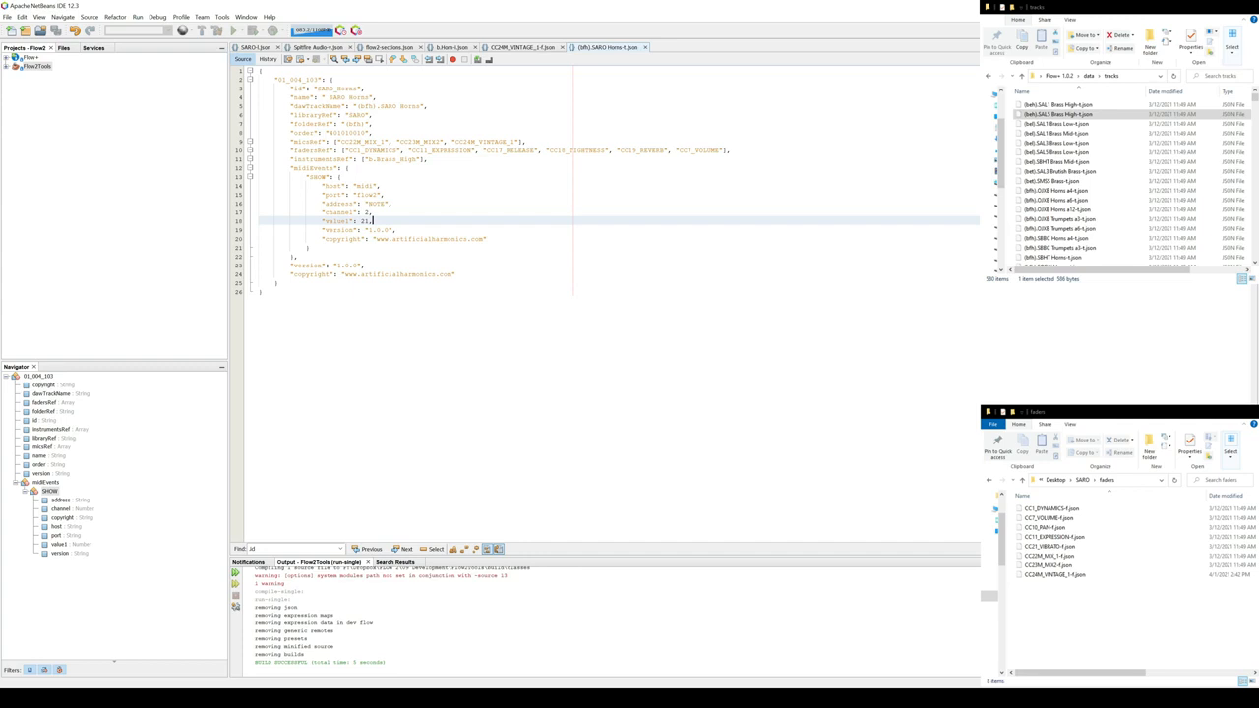
pyautogui.press('Up')
pyautogui.press('Up')
pyautogui.press('Up')
pyautogui.press('Up')
pyautogui.press('Up')
pyautogui.press('Up')
pyautogui.press('Up')
pyautogui.press('Up')
pyautogui.hotkey('ctrl', 'Right')
pyautogui.hotkey('ctrl', 'Right')
pyautogui.hotkey('ctrl', 'Right')
pyautogui.hotkey('ctrl', 'Right')
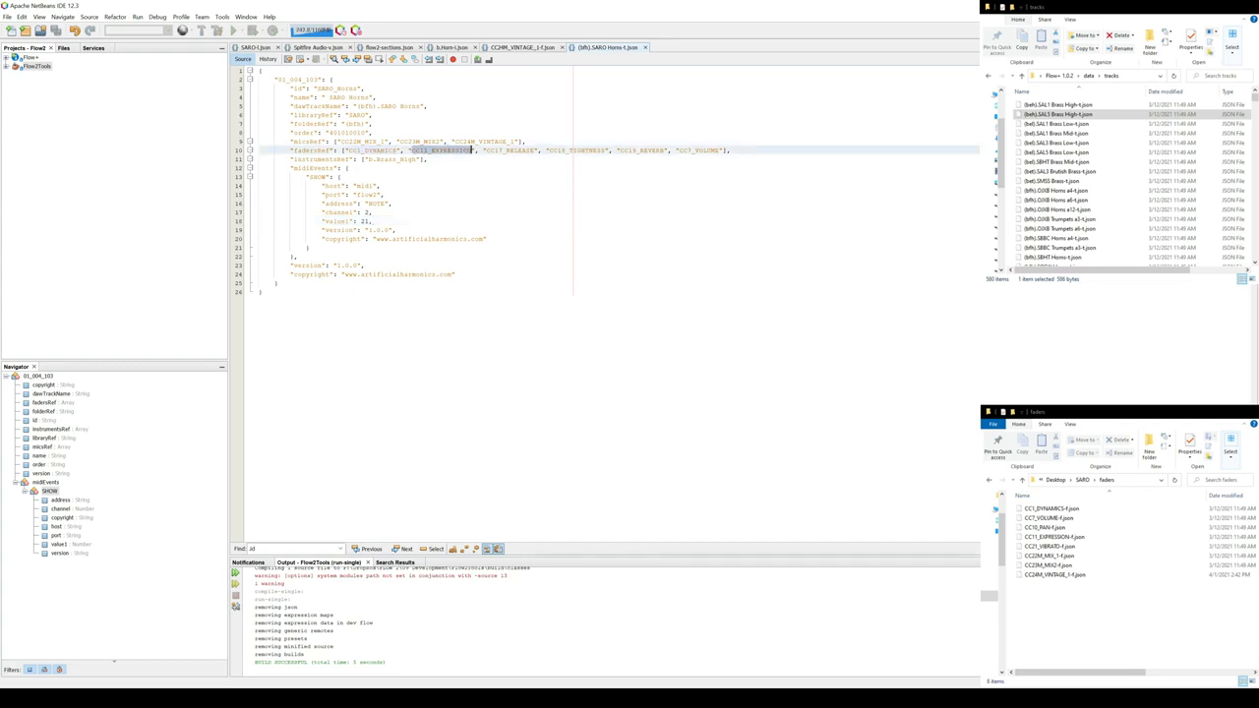
pyautogui.press('Up')
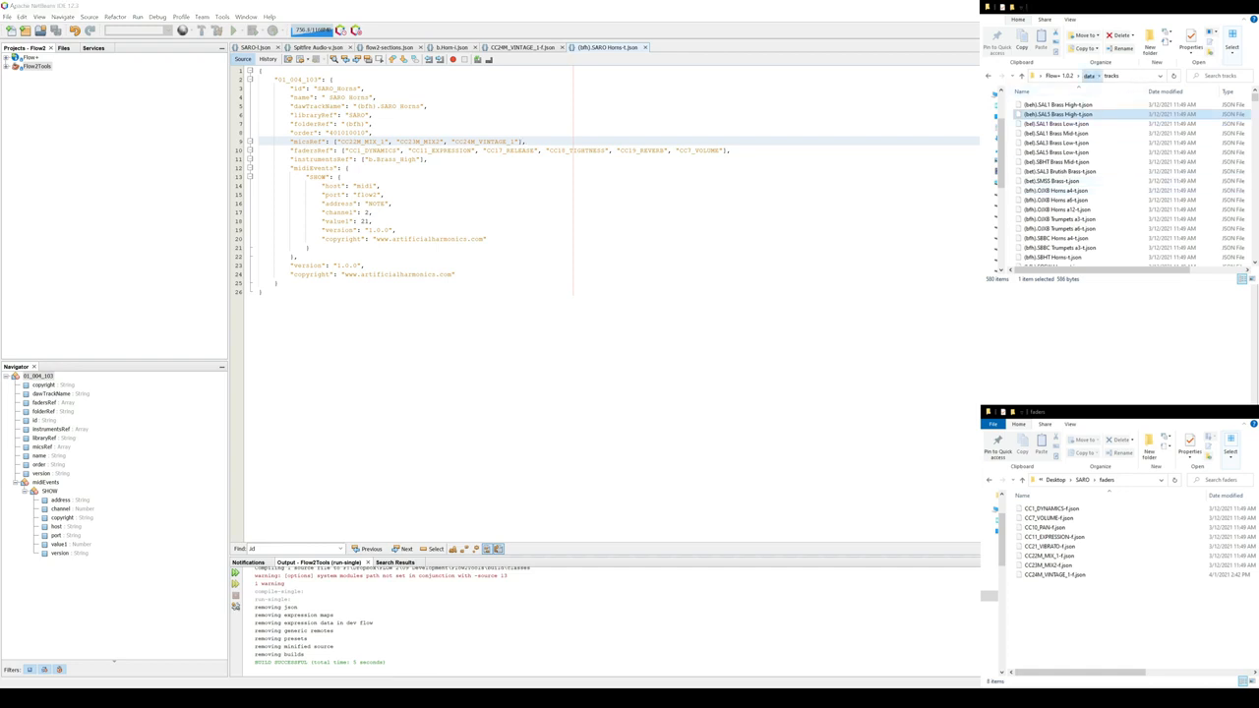
# Copy CC17_RELEASE-f.json, CC18_TIGHTNESS-f.json and CC19_REVERB-f.json from the Flow+ 1.0.2 data faders folder into the SARO faders folder, and return to NetBeans.
pyautogui.click(1088, 76)
pyautogui.doubleClick(1047, 125)
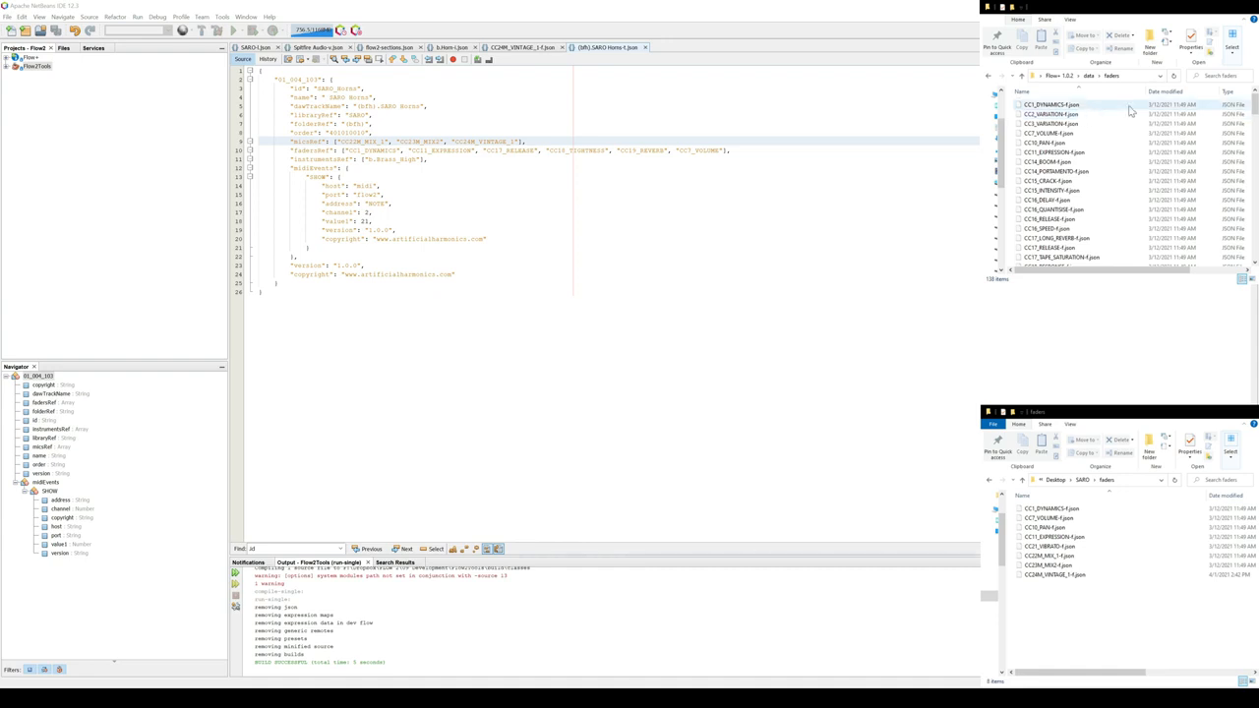
pyautogui.scroll(-1, 1087, 172)
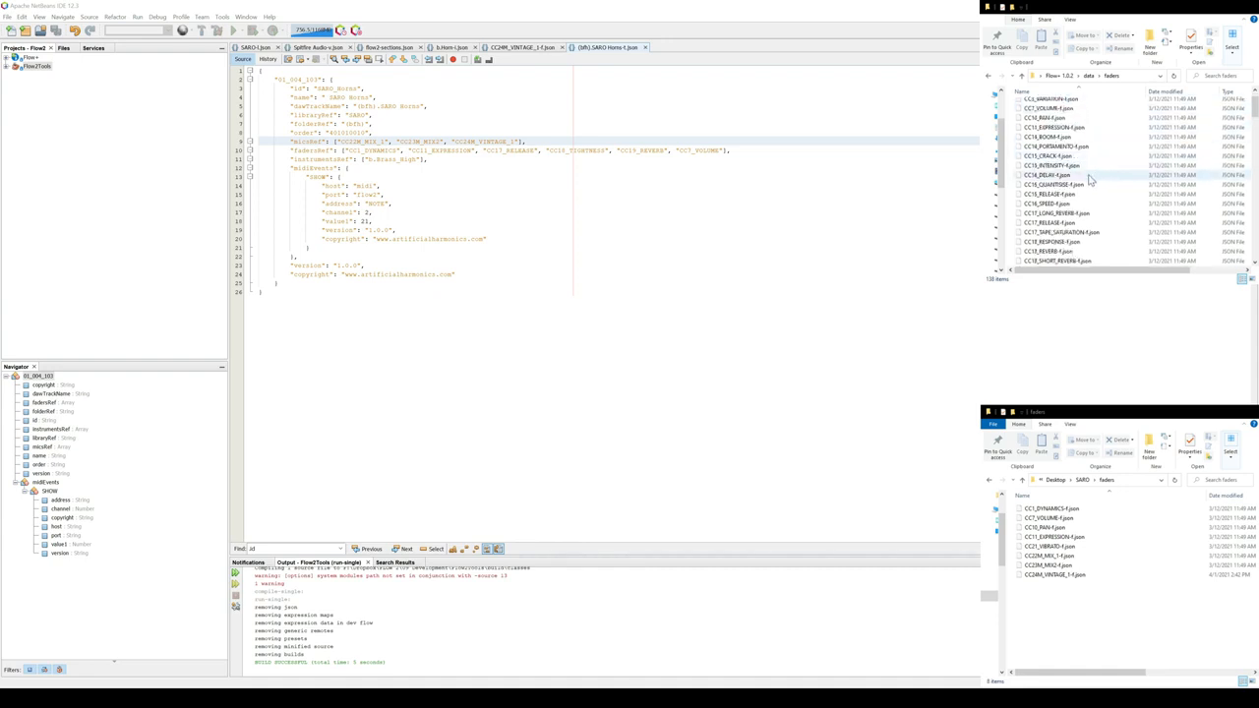
pyautogui.click(1067, 224)
pyautogui.scroll(-2, 1071, 226)
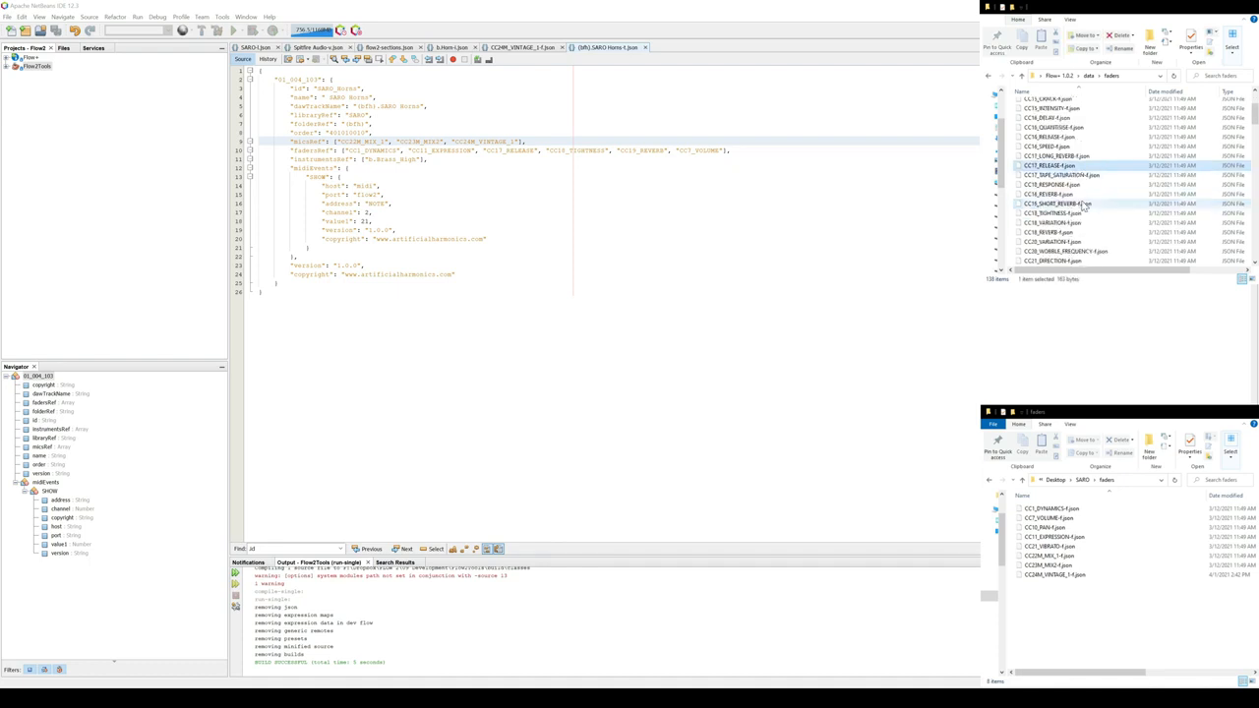
pyautogui.keyDown('ctrl'); pyautogui.click(1093, 212); pyautogui.keyUp('ctrl')
pyautogui.scroll(-1, 1098, 201)
pyautogui.scroll(-1, 1098, 200)
pyautogui.keyDown('ctrl'); pyautogui.click(1067, 165); pyautogui.keyUp('ctrl')
pyautogui.keyDown('ctrl'); pyautogui.click(1070, 174); pyautogui.keyUp('ctrl')
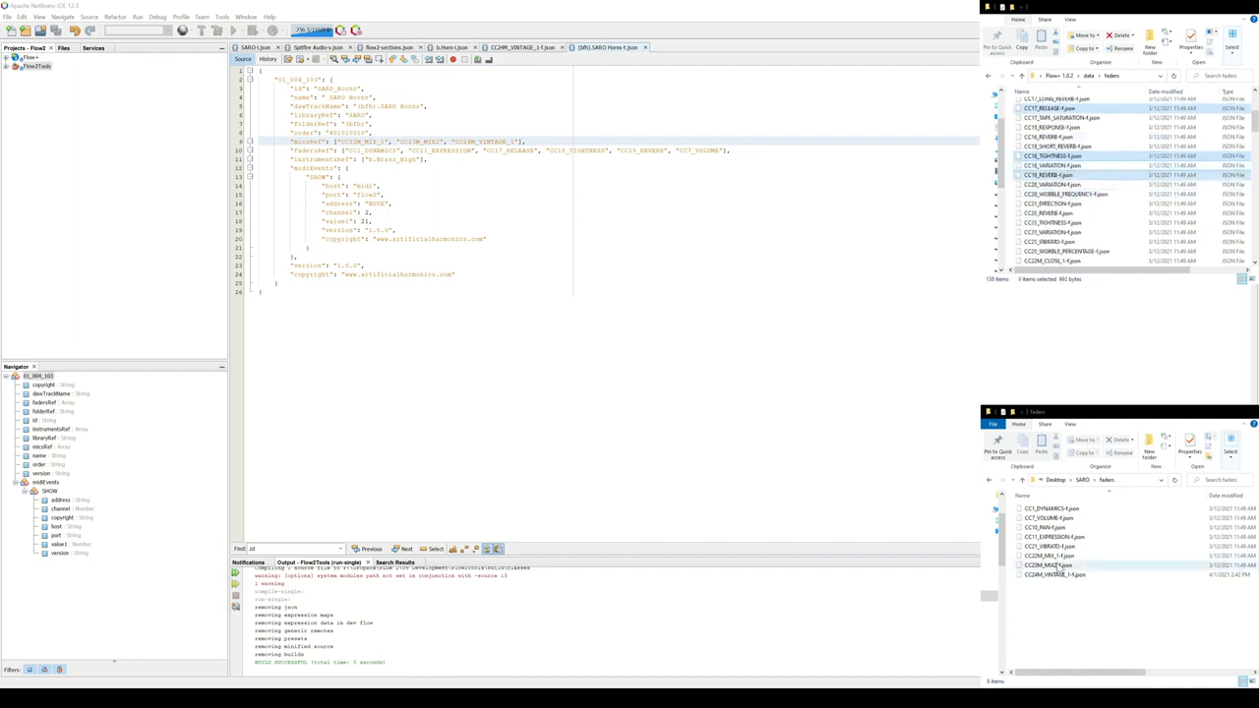
pyautogui.keyDown('ctrl'); pyautogui.click(1222, 168); pyautogui.keyUp('ctrl')
pyautogui.click(1084, 423)
pyautogui.hotkey('ctrl', 'v')
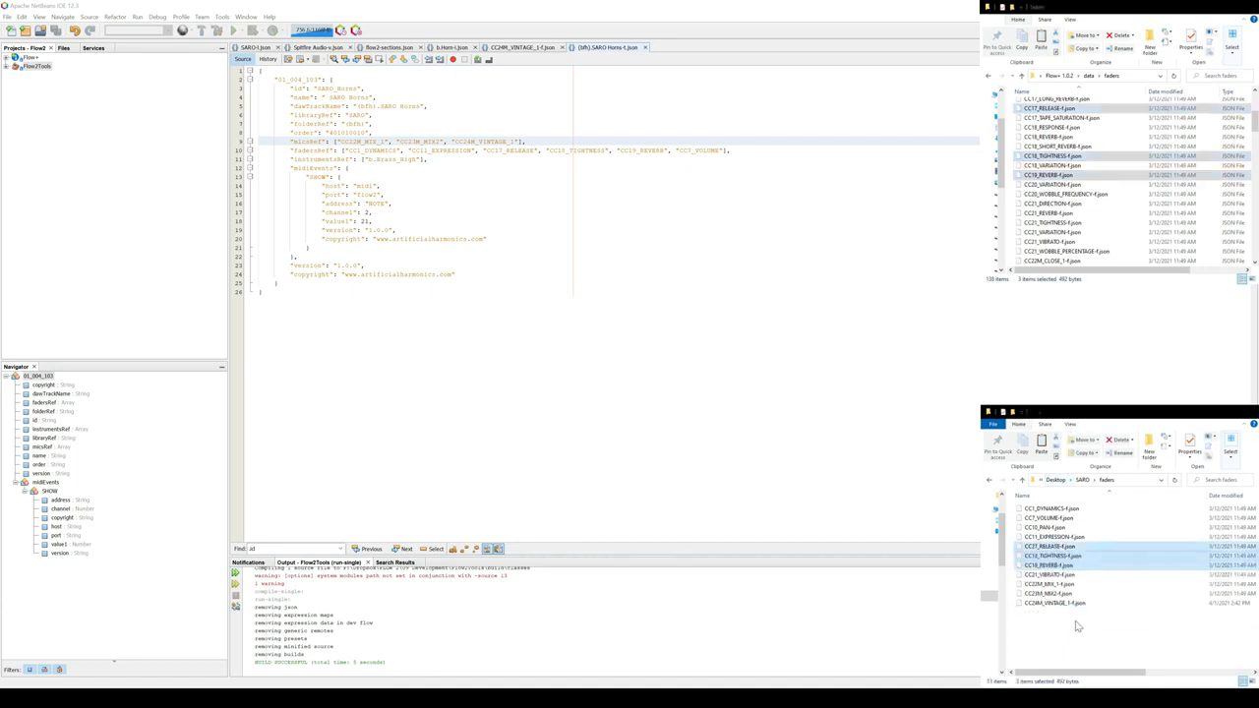
pyautogui.click(364, 266)
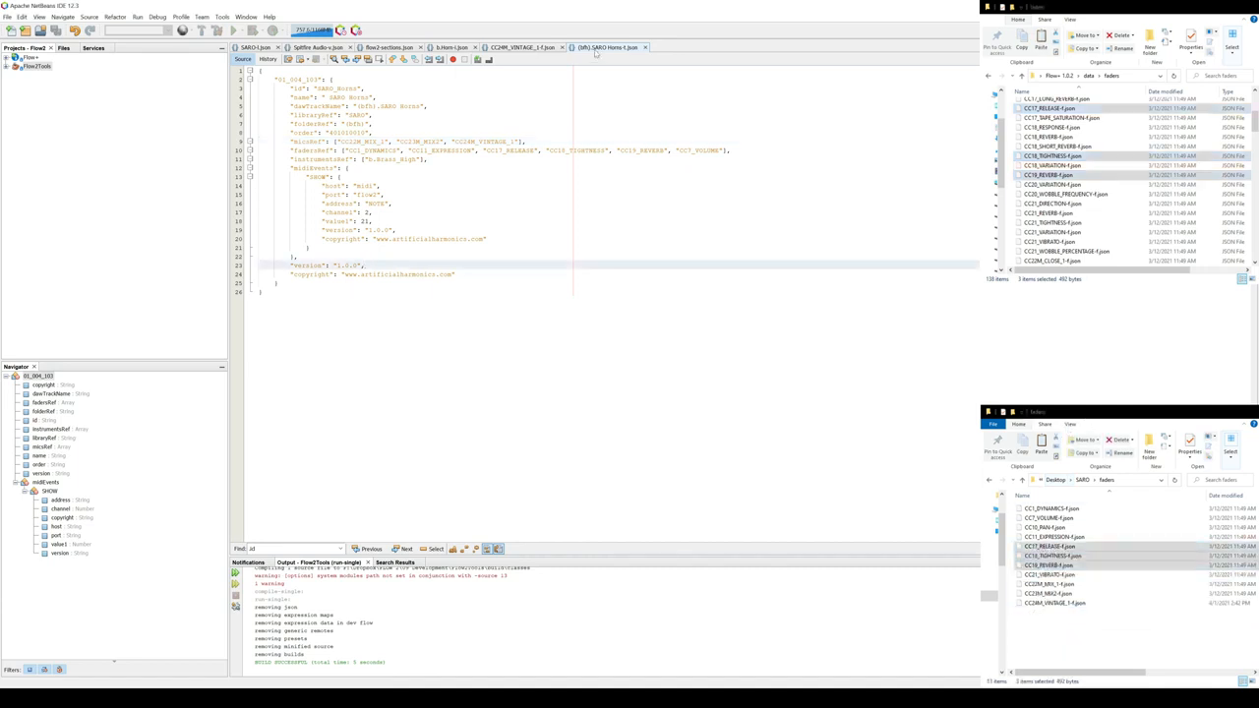
# Look up the id in the b.Horn instrument file, set the SARO Horns track's instrumentsRef to b.Horn, and save the file.
pyautogui.click(362, 159)
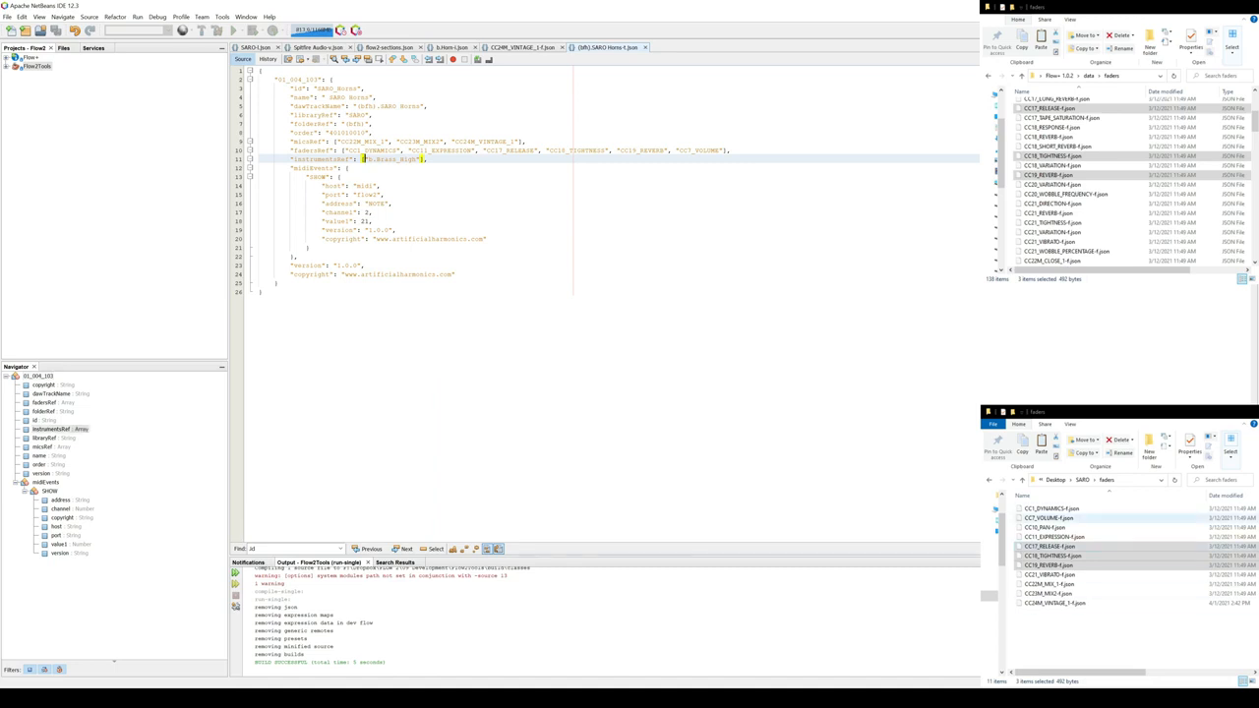
pyautogui.moveTo(342, 149); pyautogui.dragTo(727, 150)
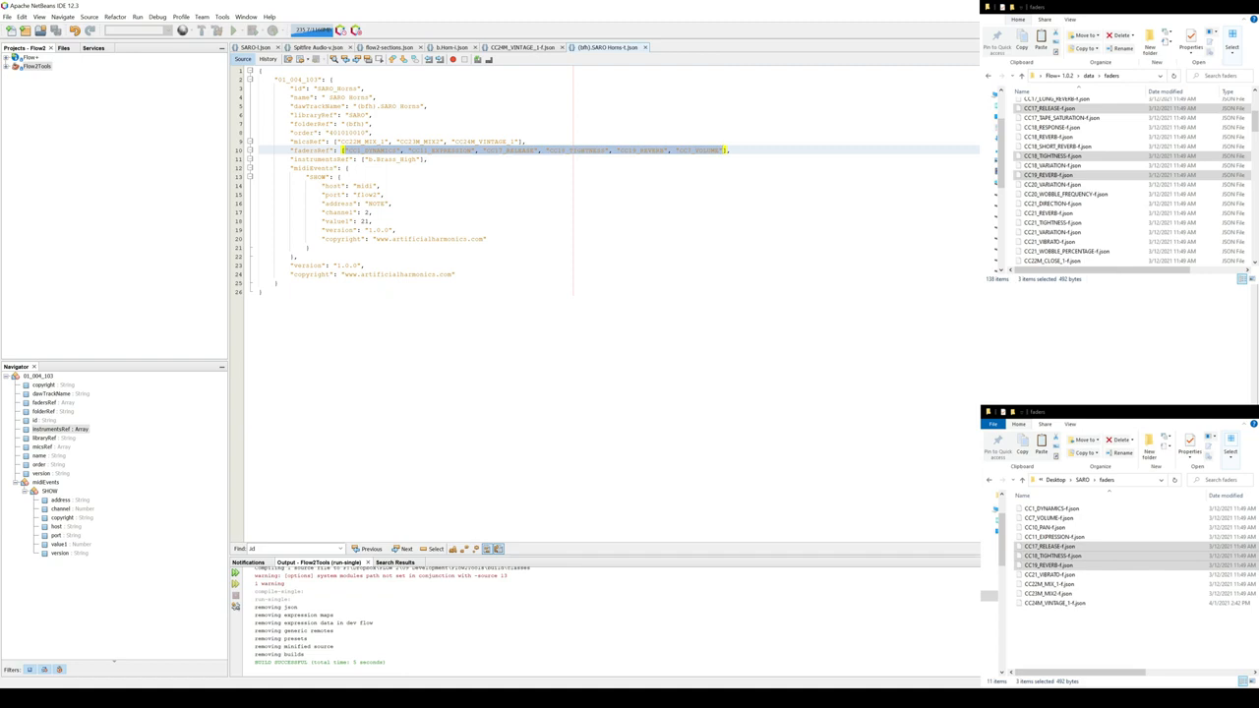
pyautogui.click(491, 238)
pyautogui.click(322, 158)
pyautogui.doubleClick(322, 159)
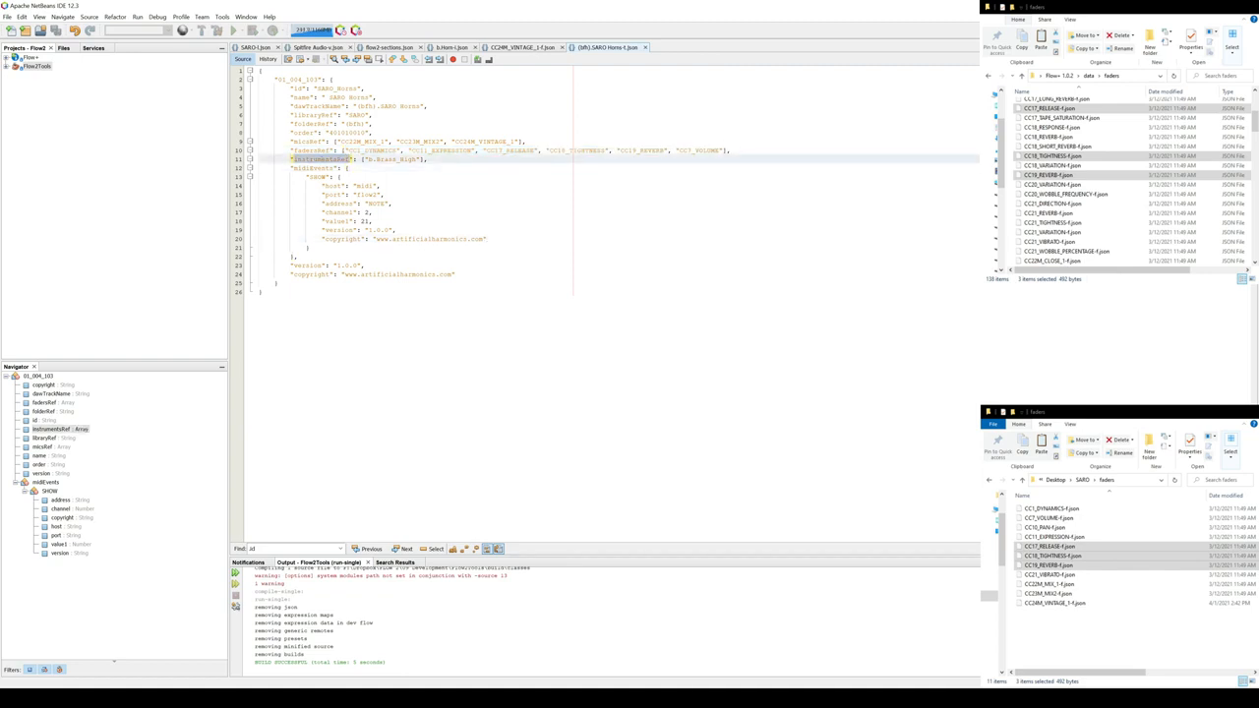
pyautogui.hotkey('ctrl', 'Tab')
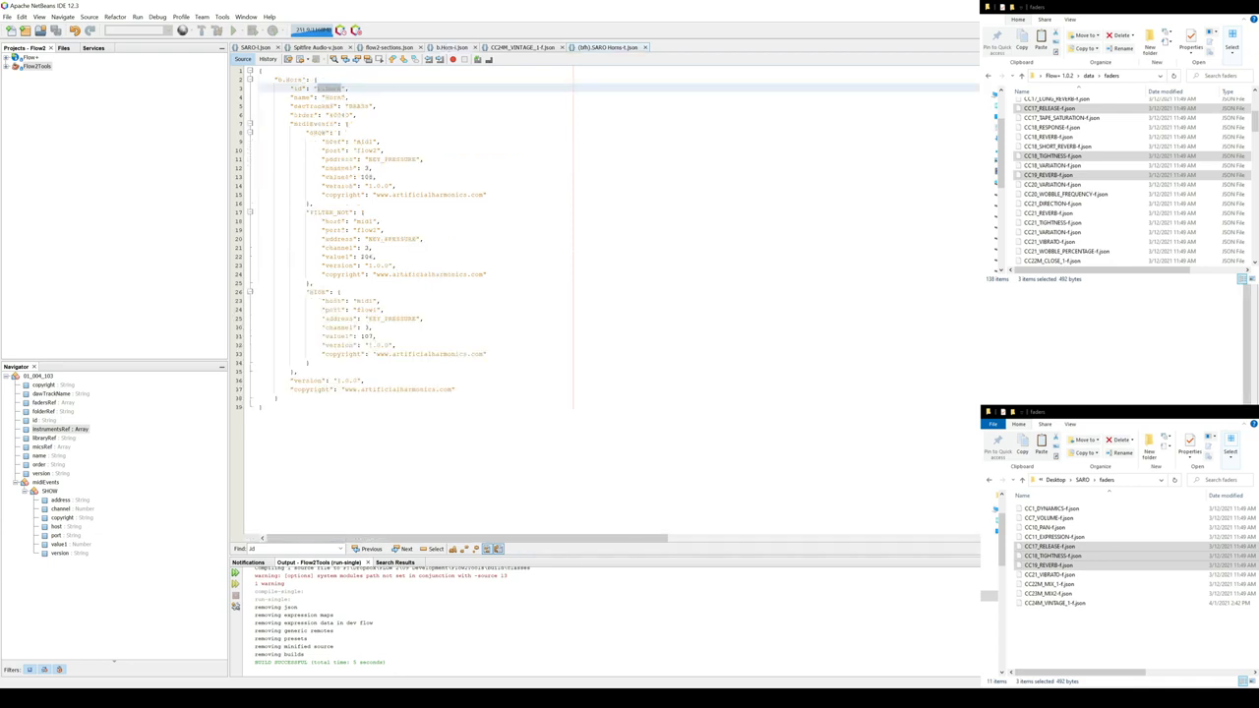
pyautogui.click(356, 114)
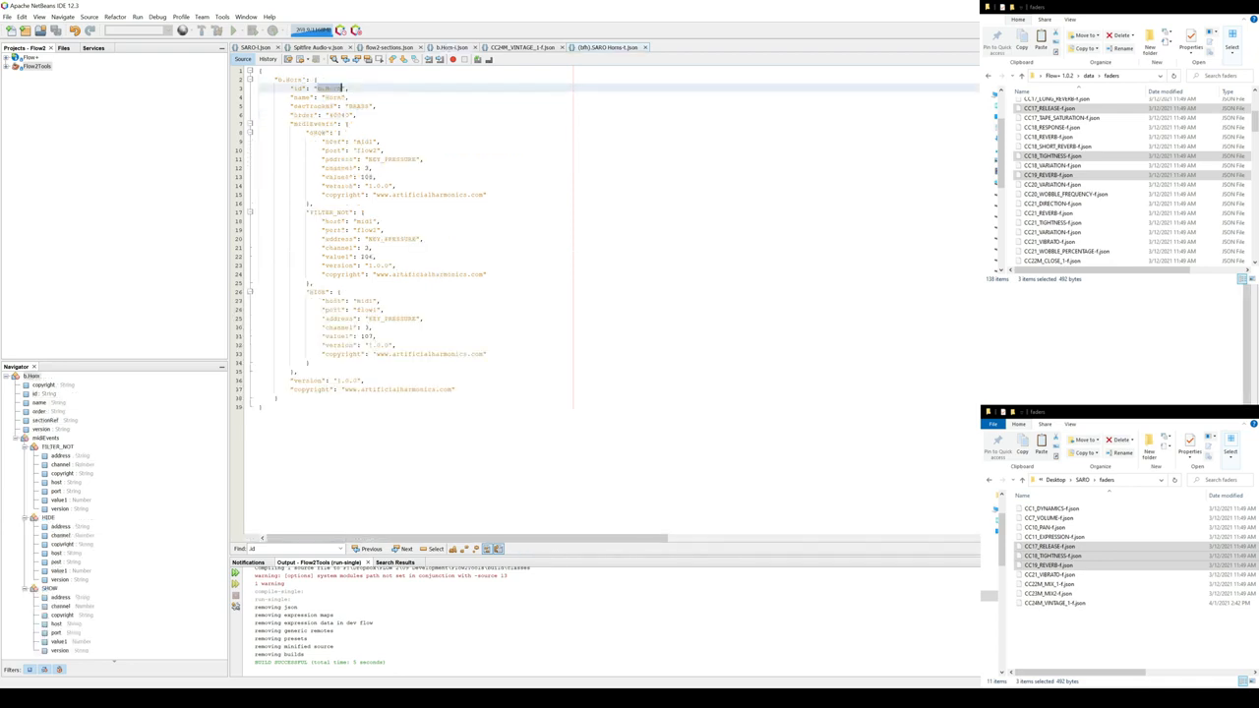
pyautogui.click(616, 49)
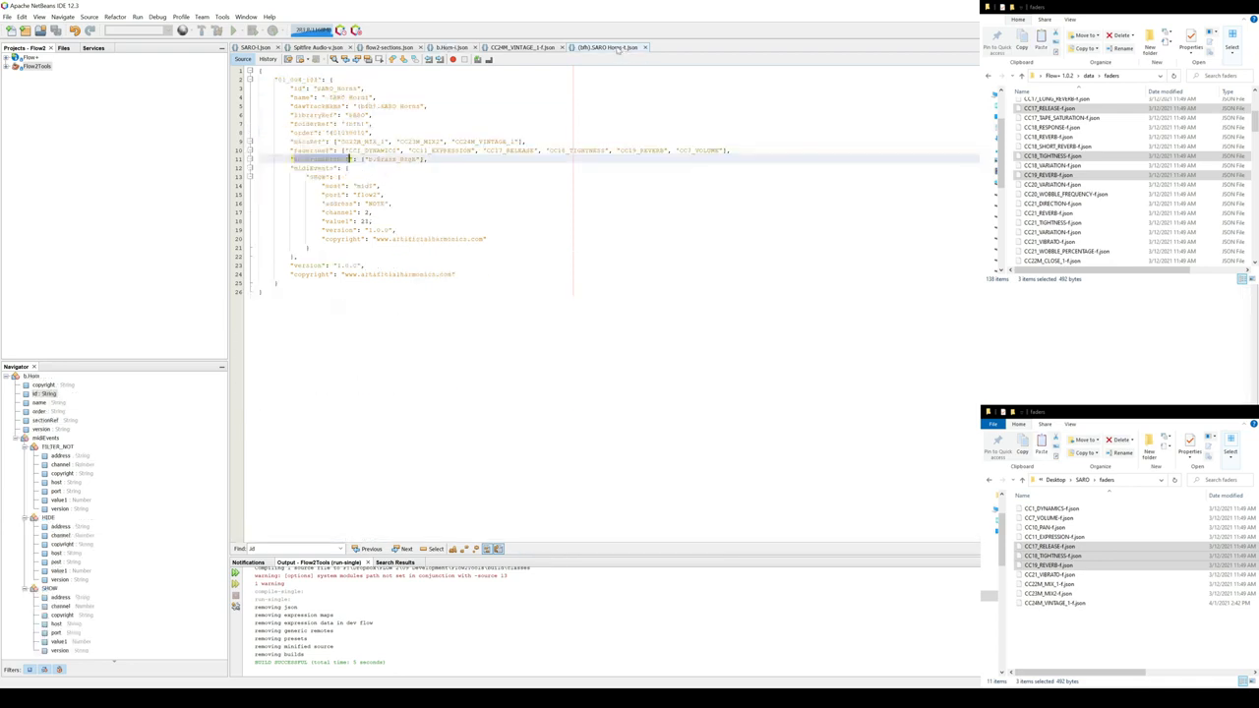
pyautogui.click(381, 185)
pyautogui.moveTo(368, 159); pyautogui.dragTo(416, 159)
pyautogui.write('b.Horn')
pyautogui.hotkey('ctrl', 's')
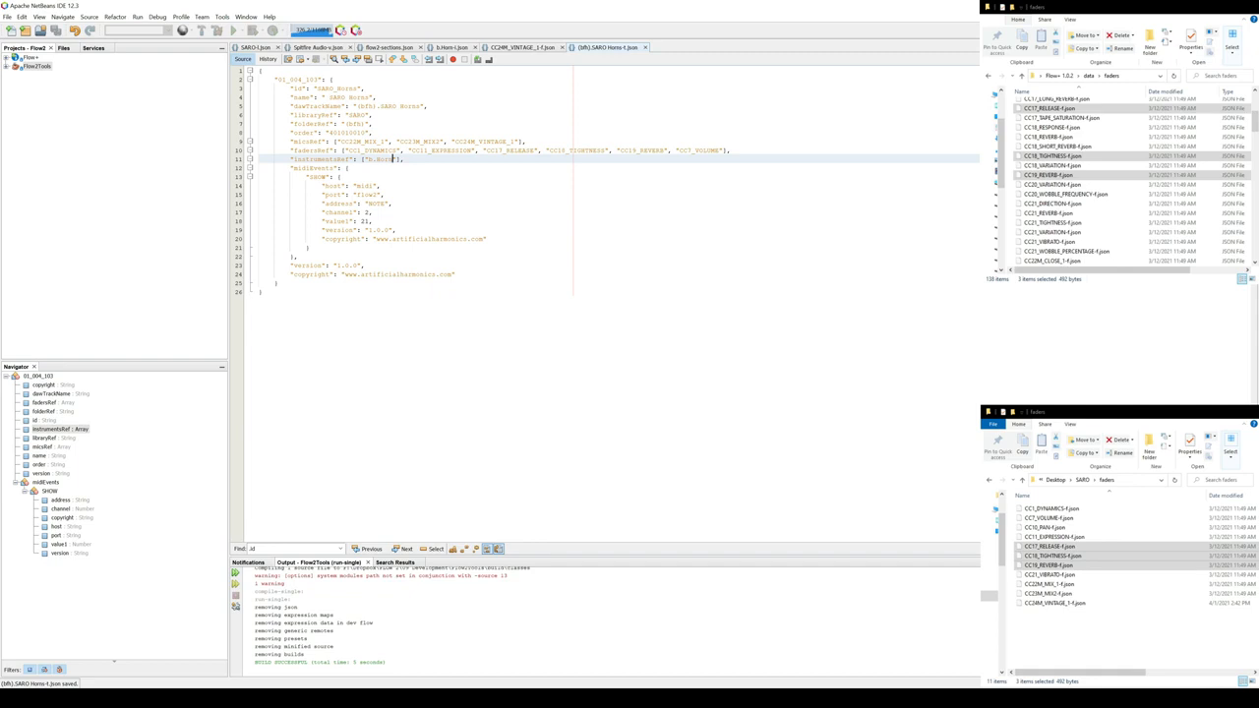
# Review the track file's SHOW event, switch to Cubase, and load the controller-to-polypressure preset in the SARO Horns track's Transformer send.
pyautogui.moveTo(291, 168); pyautogui.dragTo(361, 179)
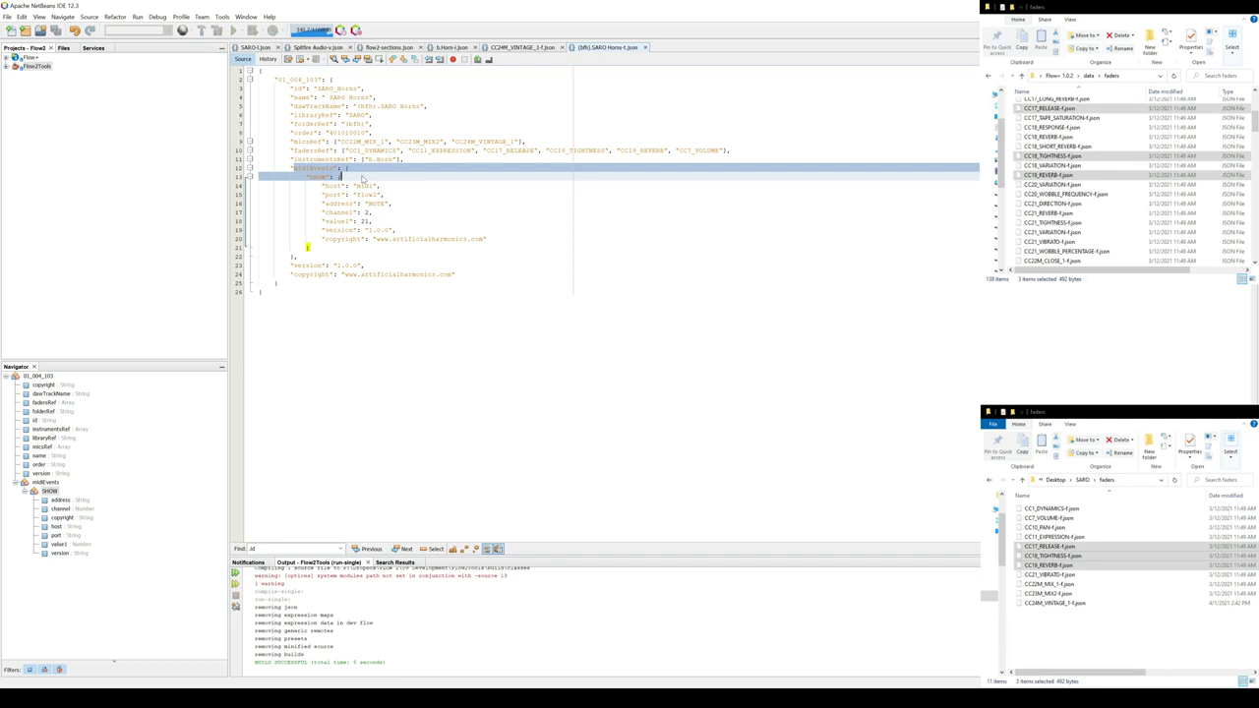
pyautogui.click(344, 203)
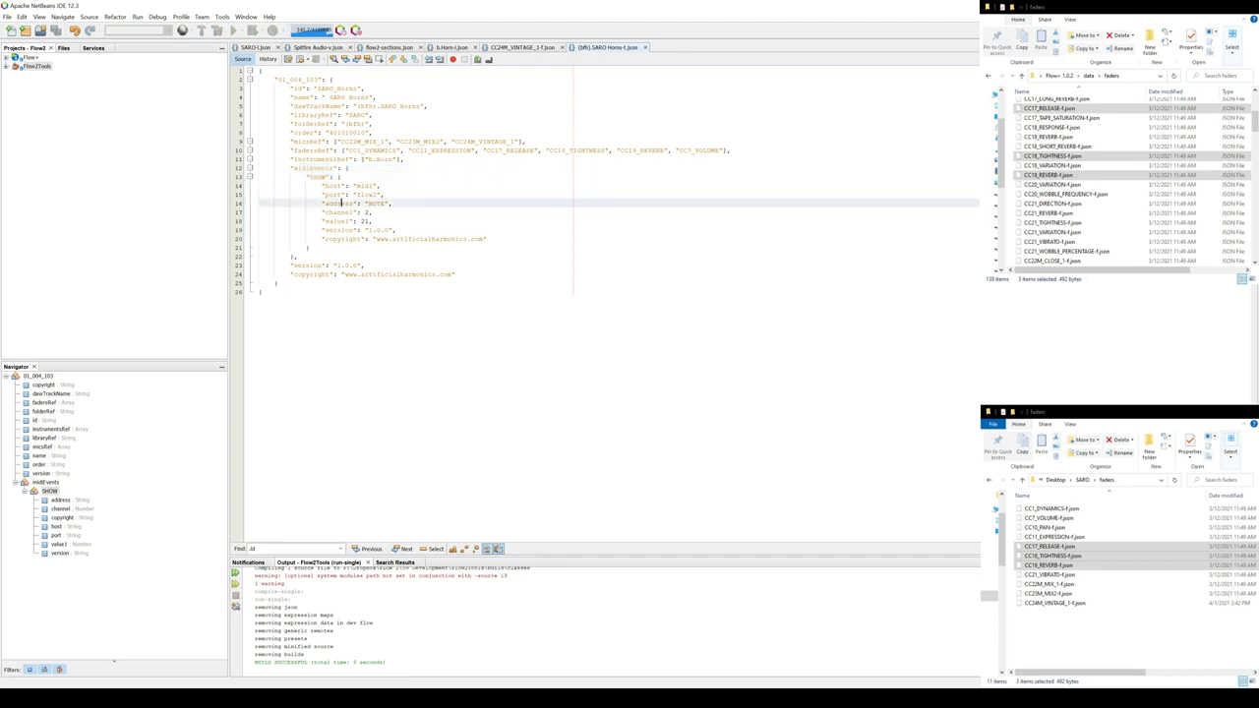
pyautogui.click(322, 176)
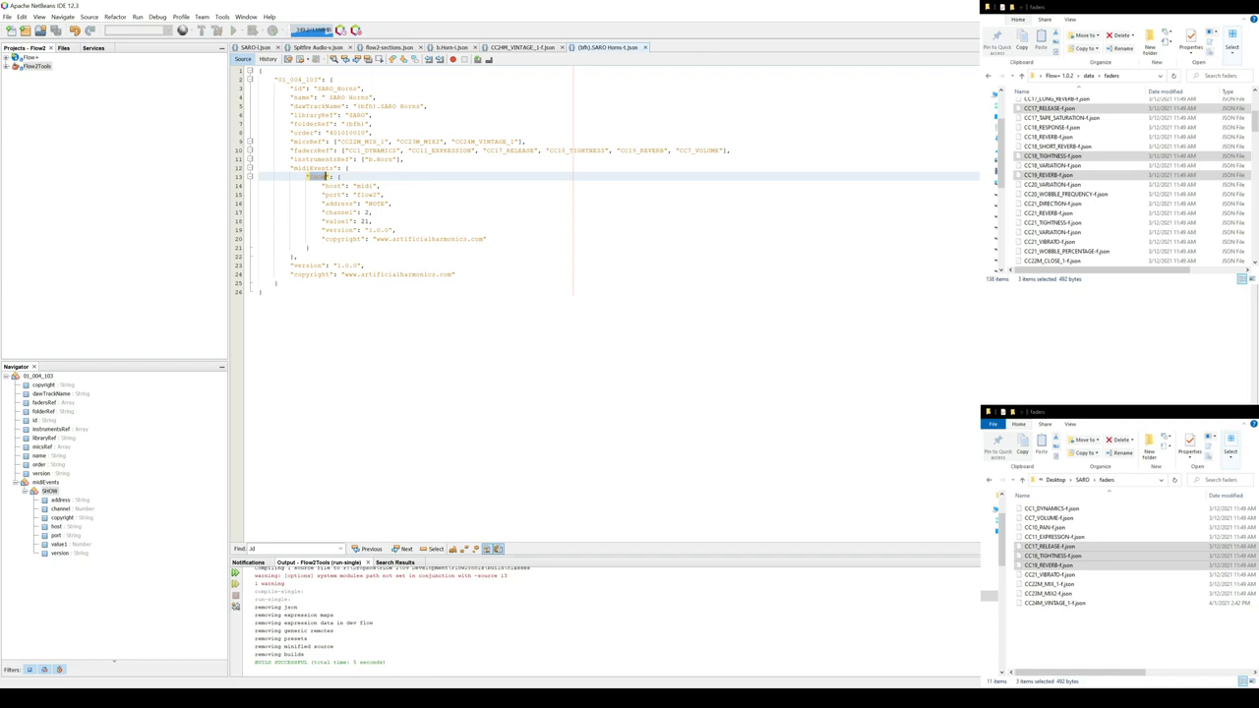
pyautogui.hotkey('alt', 'Tab')
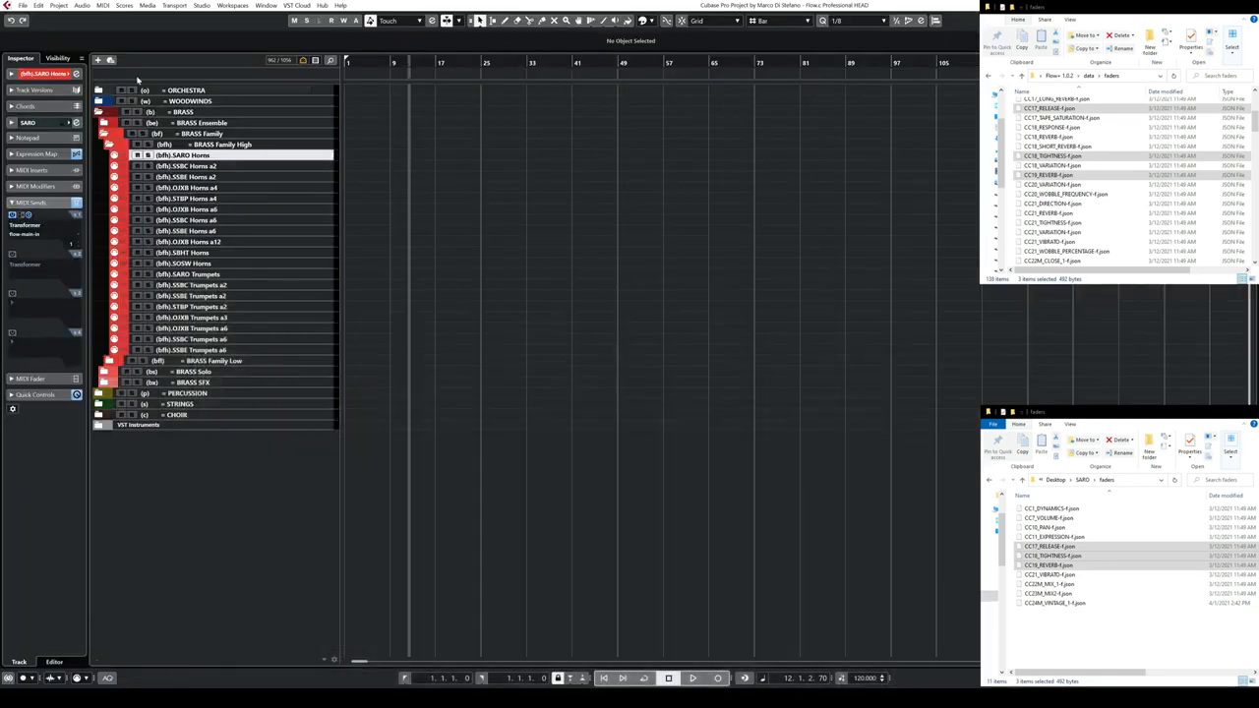
pyautogui.click(408, 163)
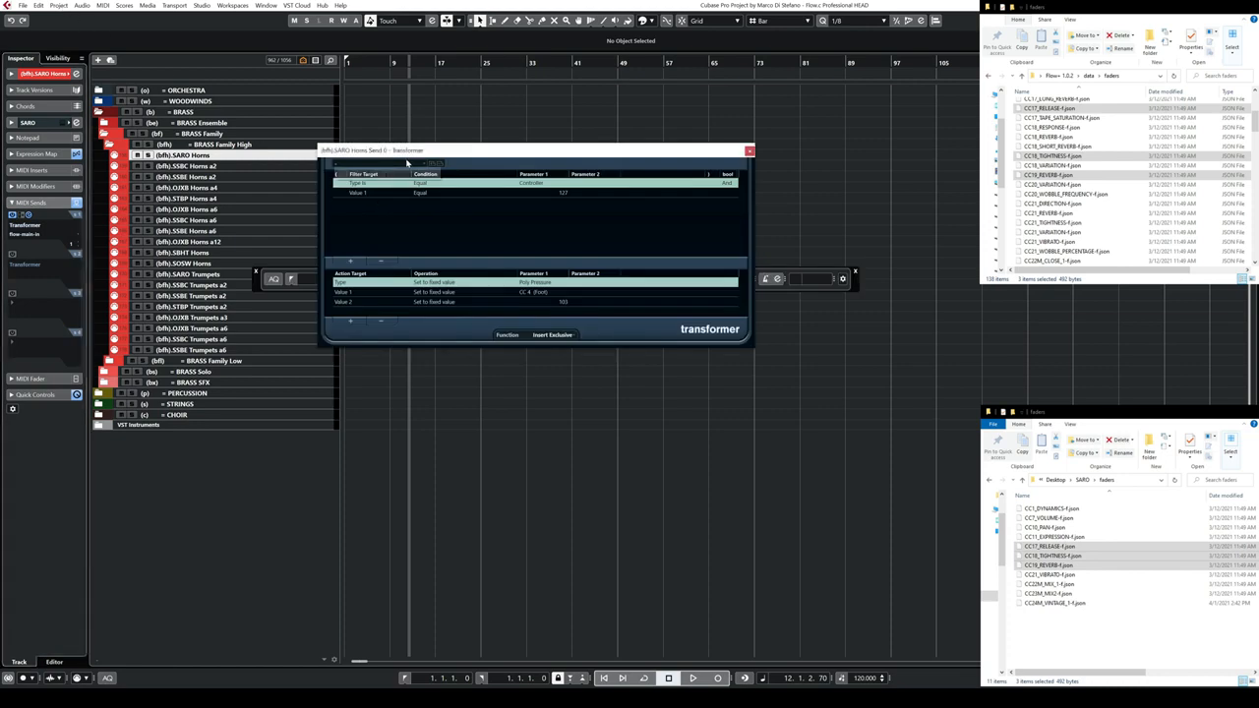
pyautogui.click(413, 174)
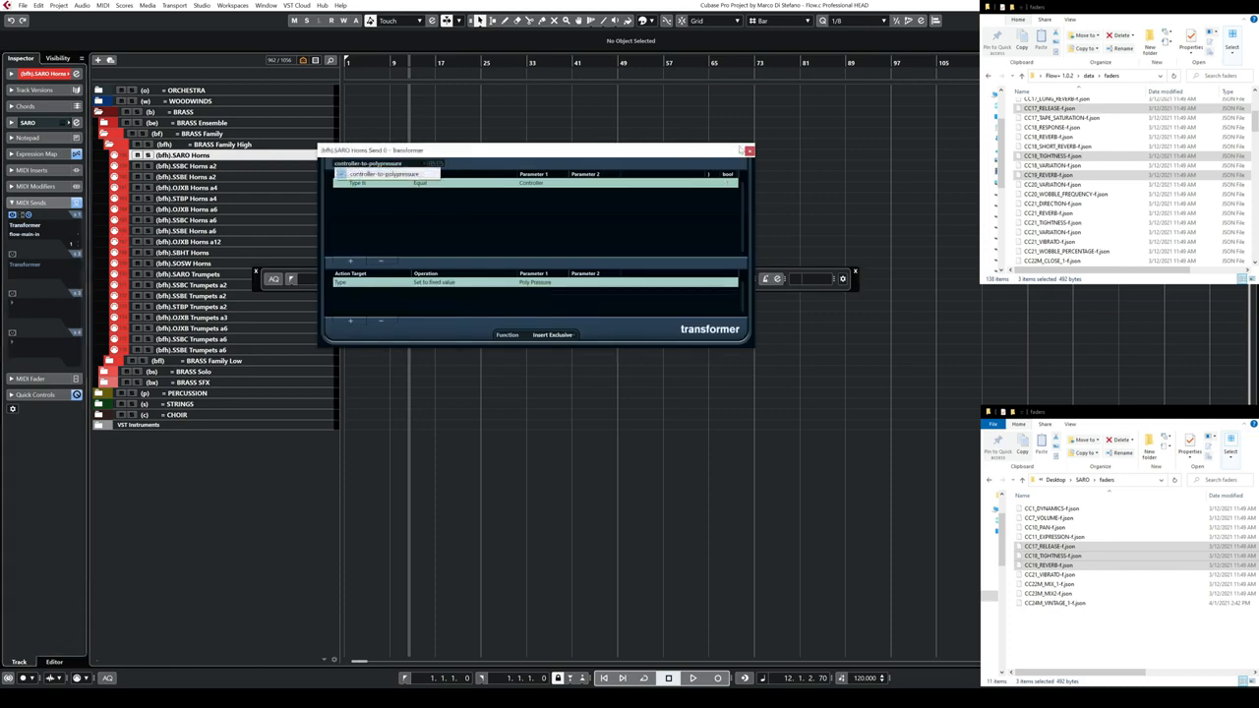
pyautogui.click(749, 151)
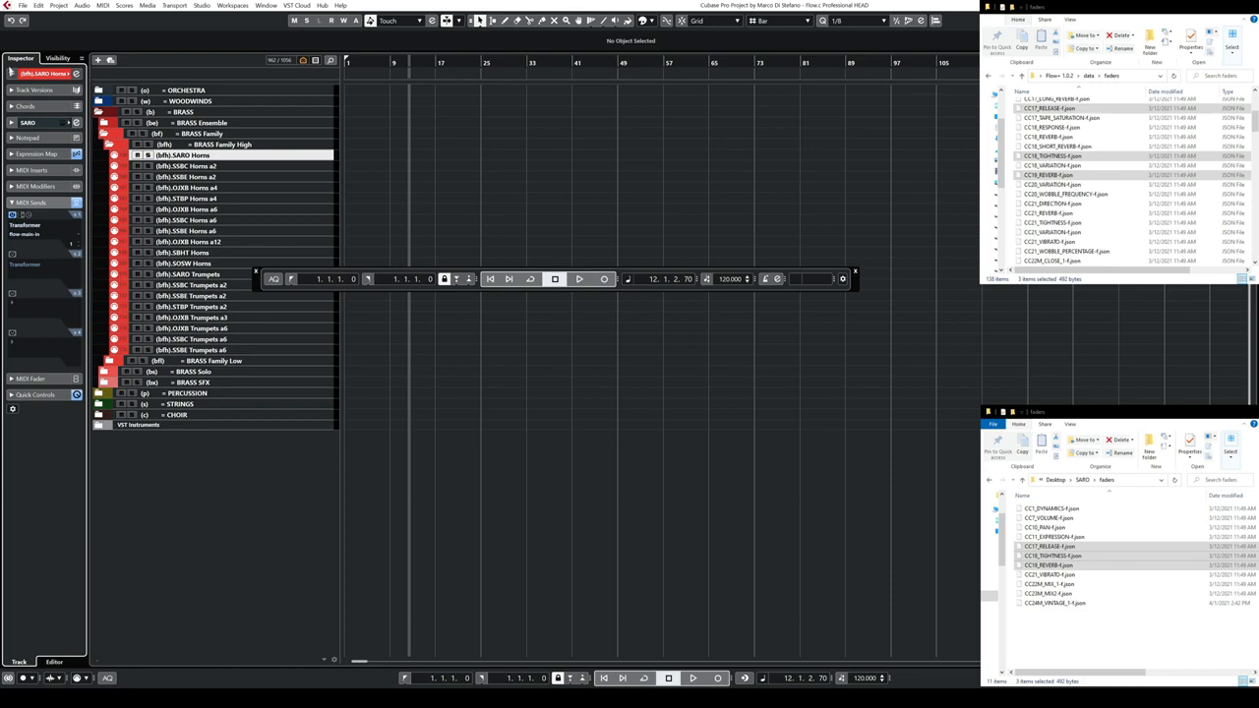
# Open the Project Logical Editor and load the Template Track SHOW preset from the Flow templates.
pyautogui.click(59, 5)
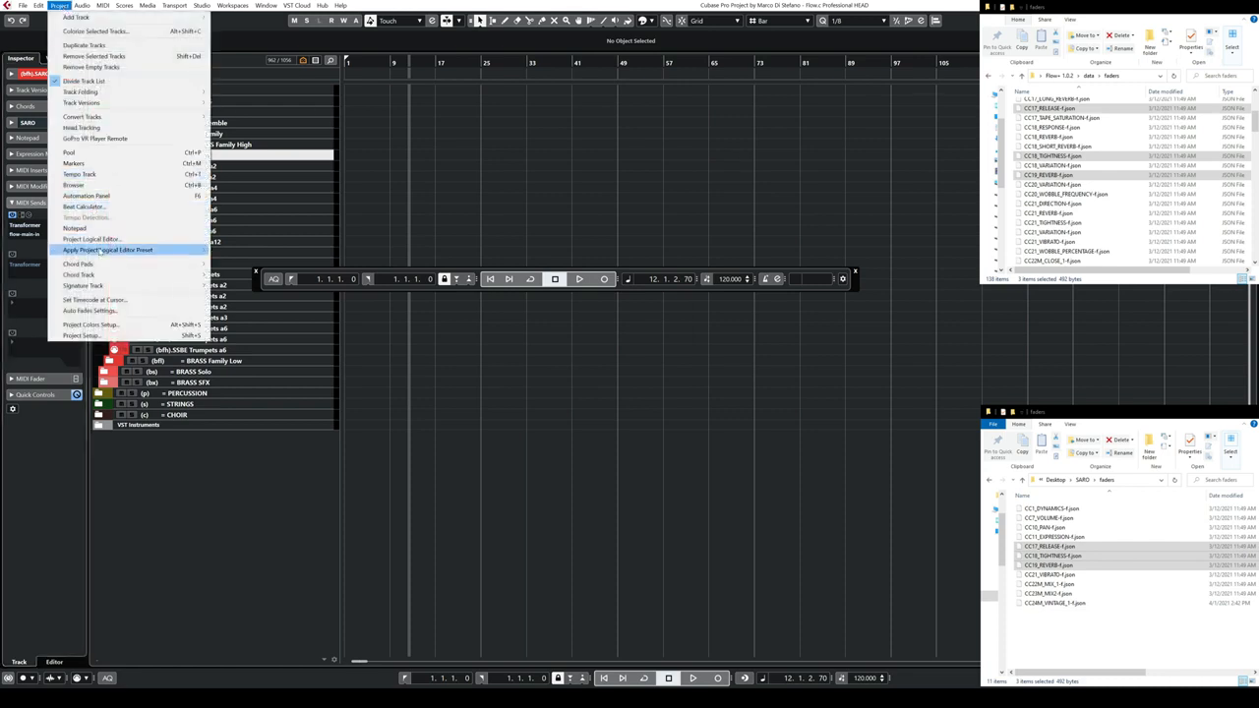
pyautogui.click(91, 239)
pyautogui.click(616, 214)
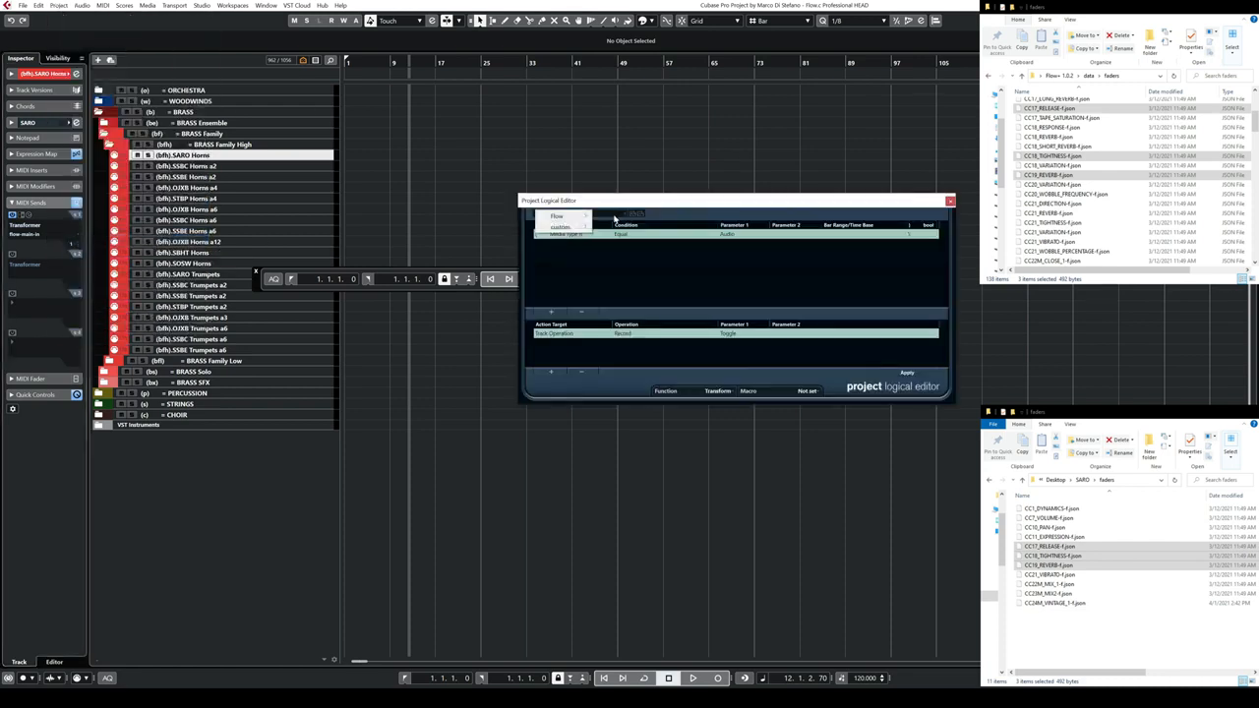
pyautogui.moveTo(580, 216)
pyautogui.moveTo(619, 260)
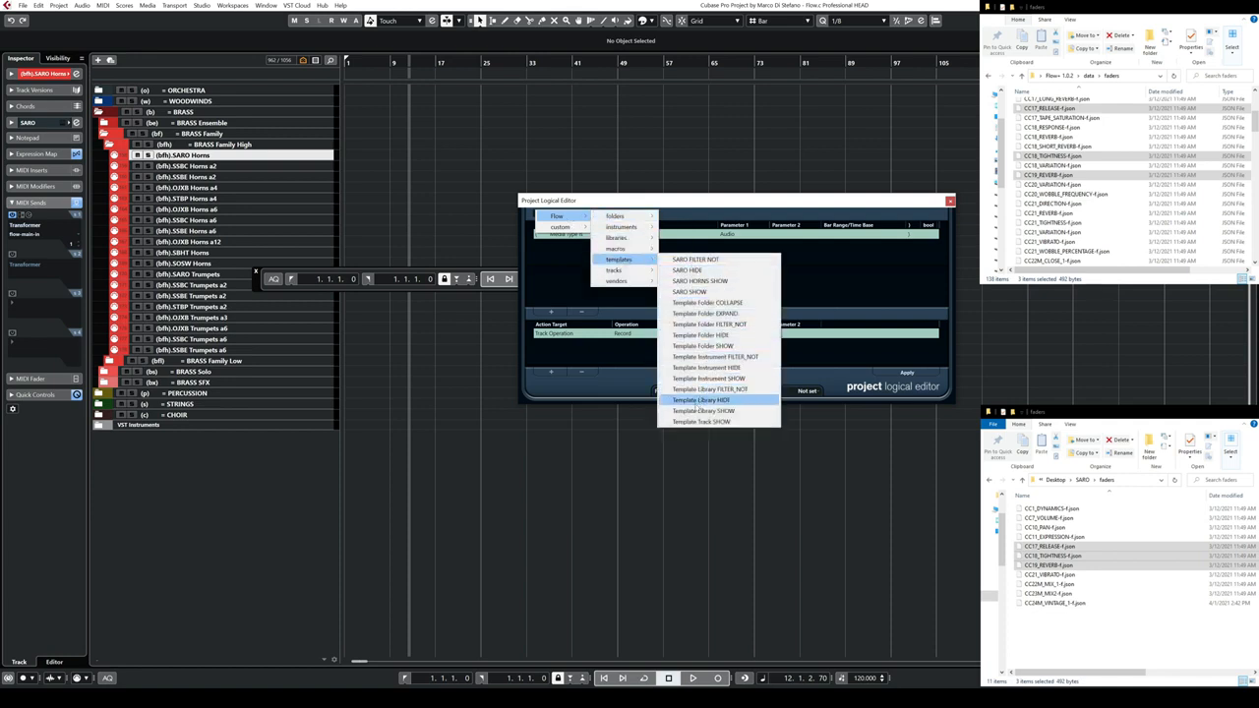
pyautogui.click(700, 422)
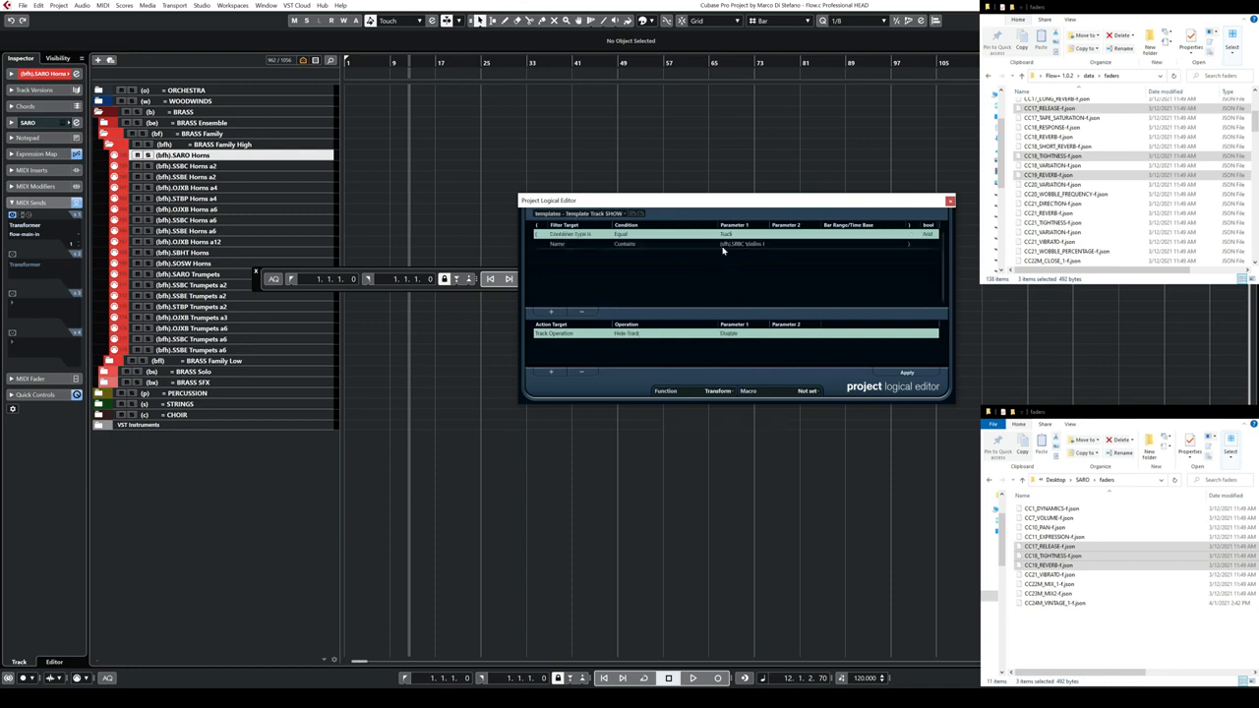
# Set the preset's Name Contains condition to the copied track name (bfh).SARO Horns, and close the Project Logical Editor.
pyautogui.click(728, 245)
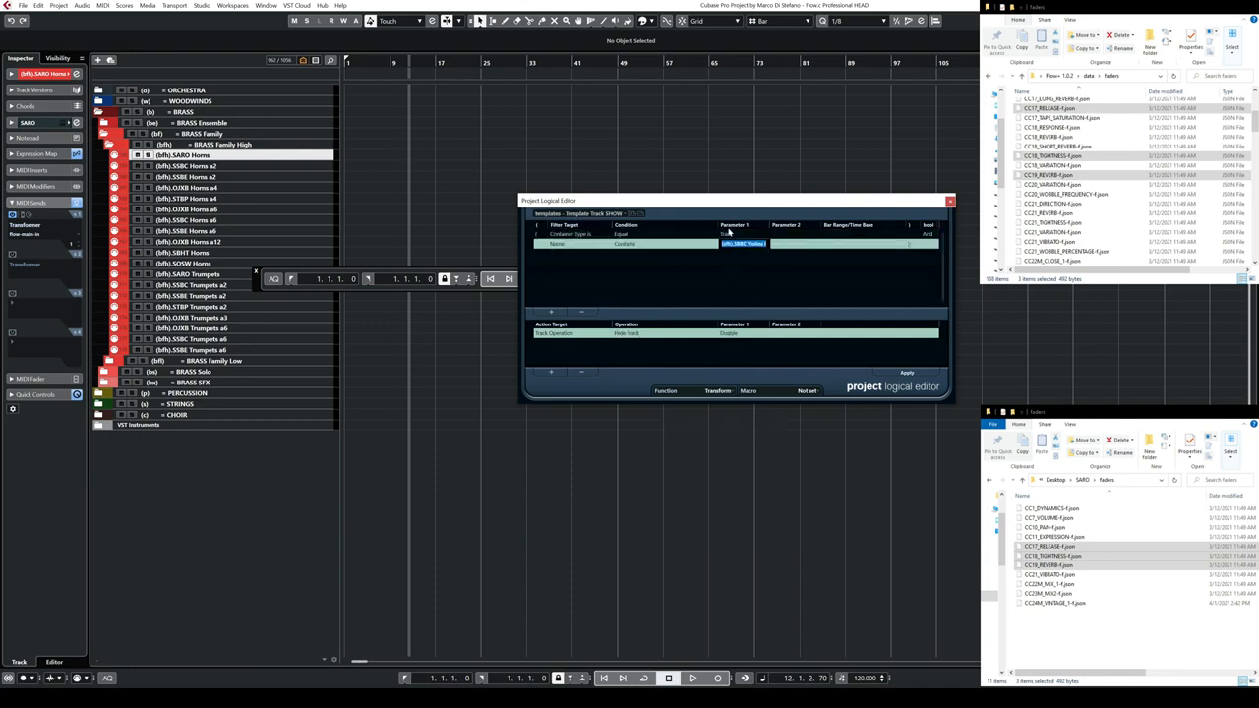
pyautogui.doubleClick(197, 155)
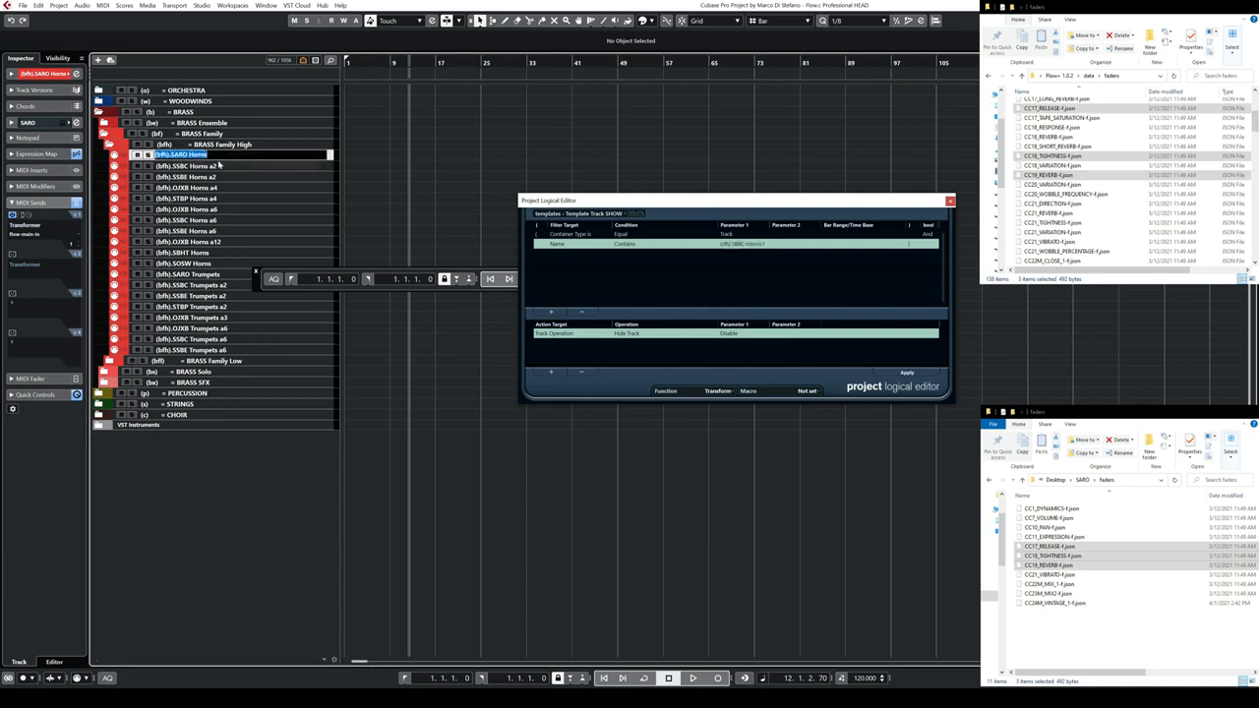
pyautogui.hotkey('ctrl', 'c')
pyautogui.click(745, 245)
pyautogui.hotkey('ctrl', 'v')
pyautogui.press('Return')
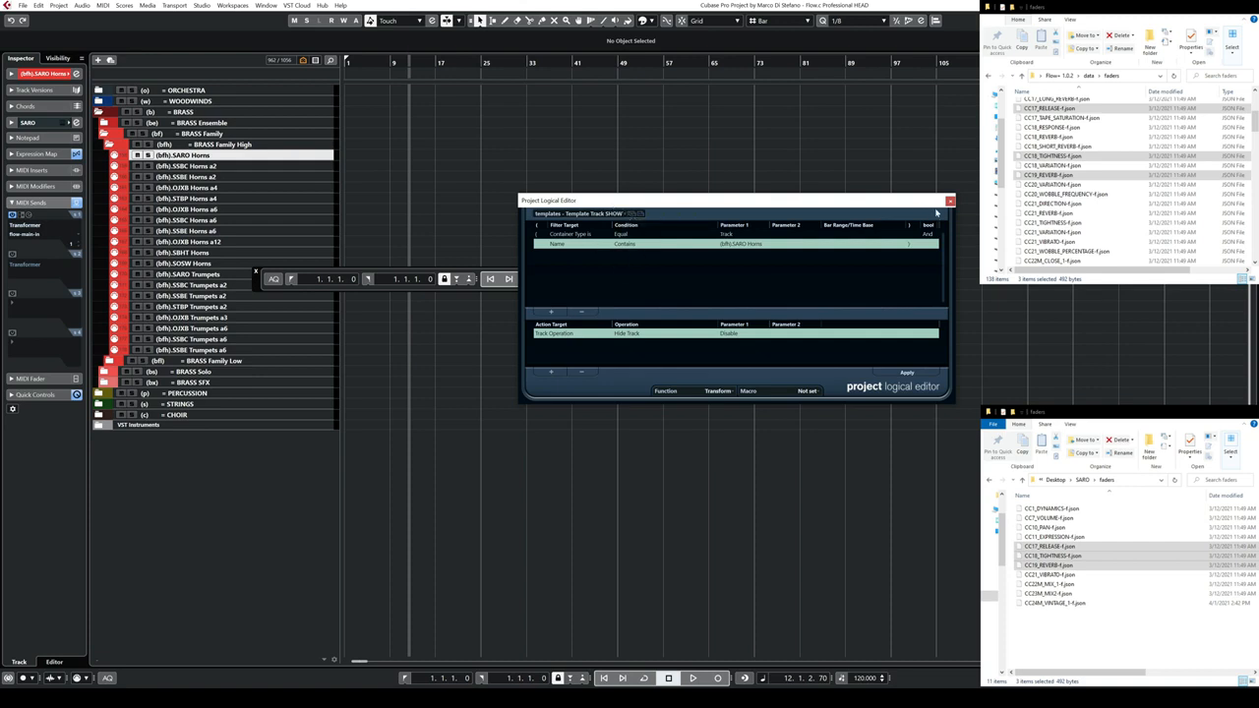
pyautogui.click(950, 202)
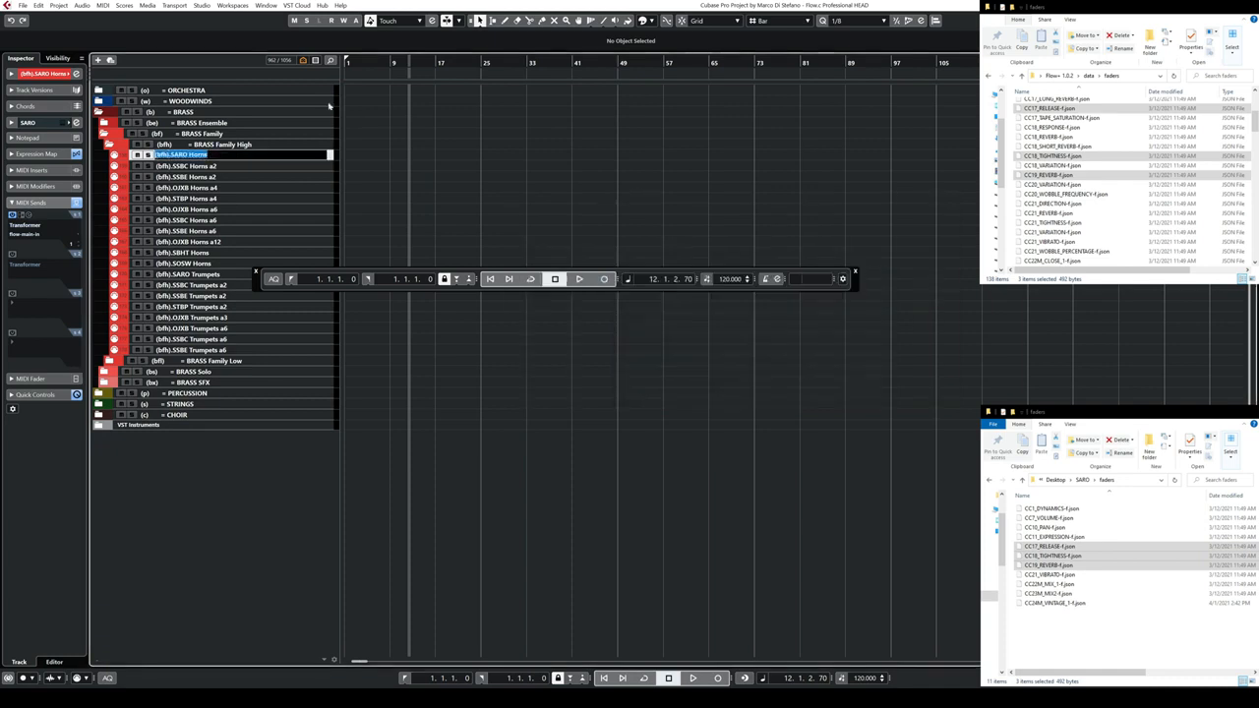
# Examine the control and command mappings of Generic Remote 3 in Studio Setup, and return to NetBeans.
pyautogui.click(201, 4)
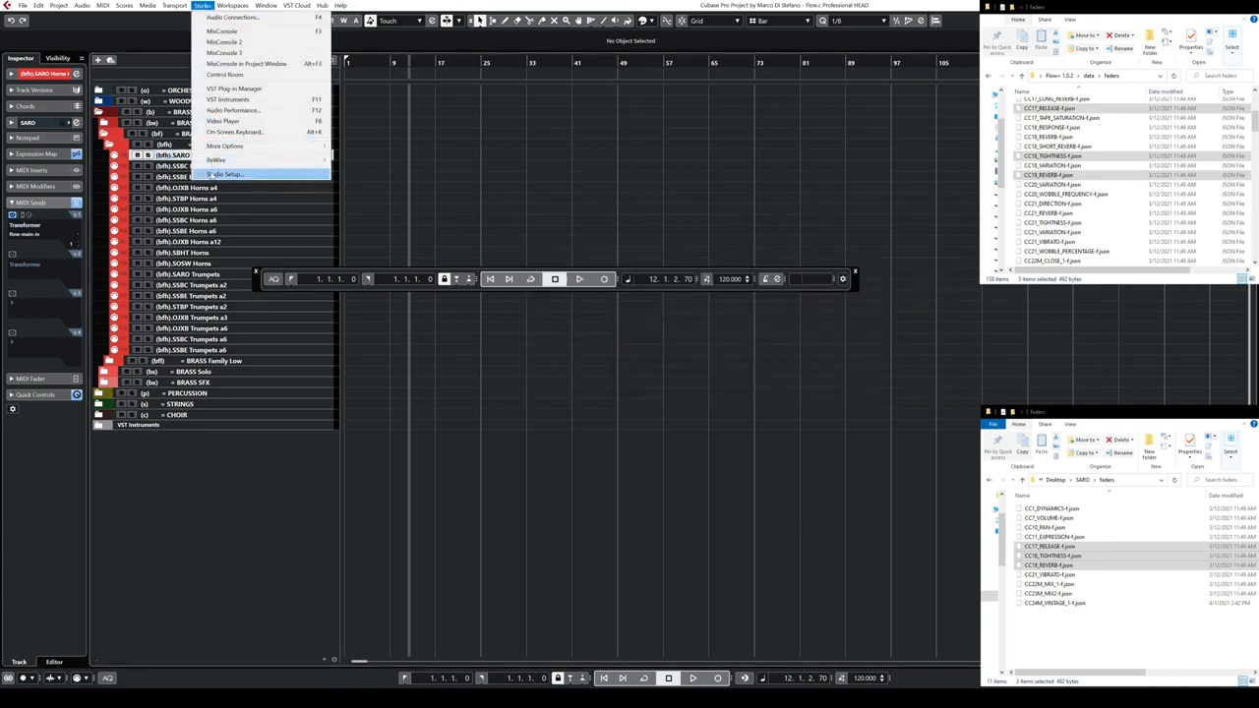
pyautogui.click(211, 174)
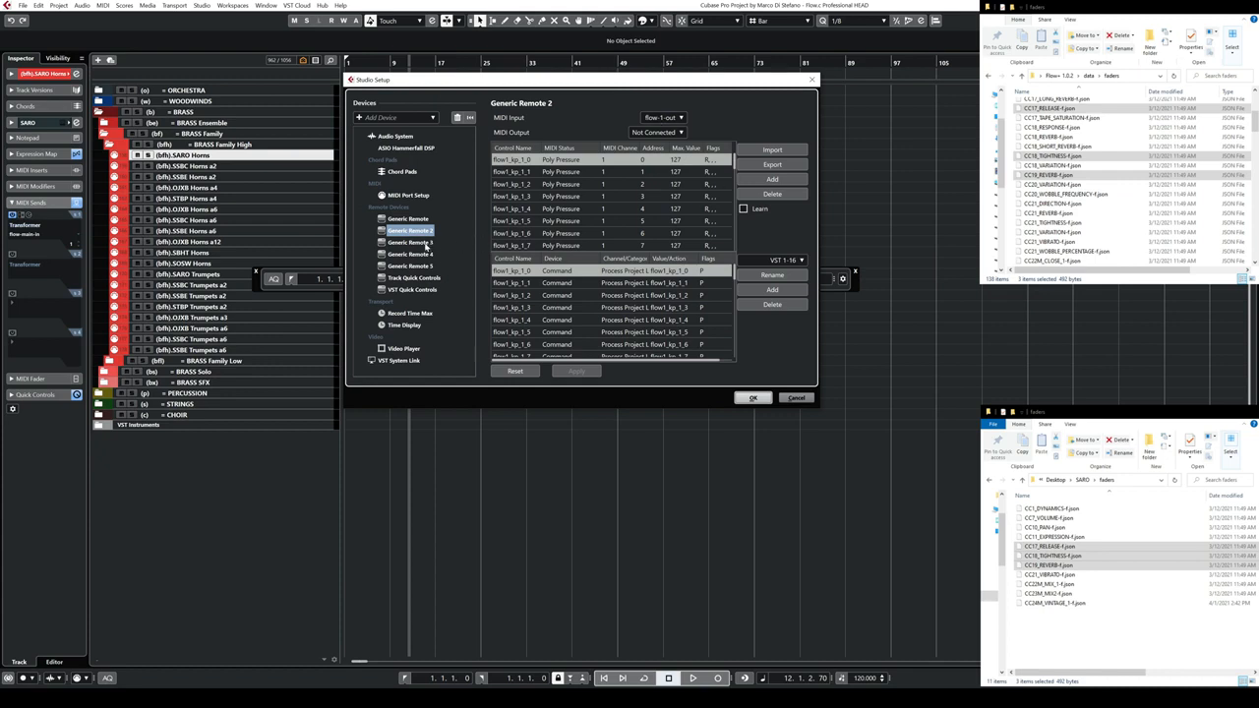
pyautogui.click(410, 242)
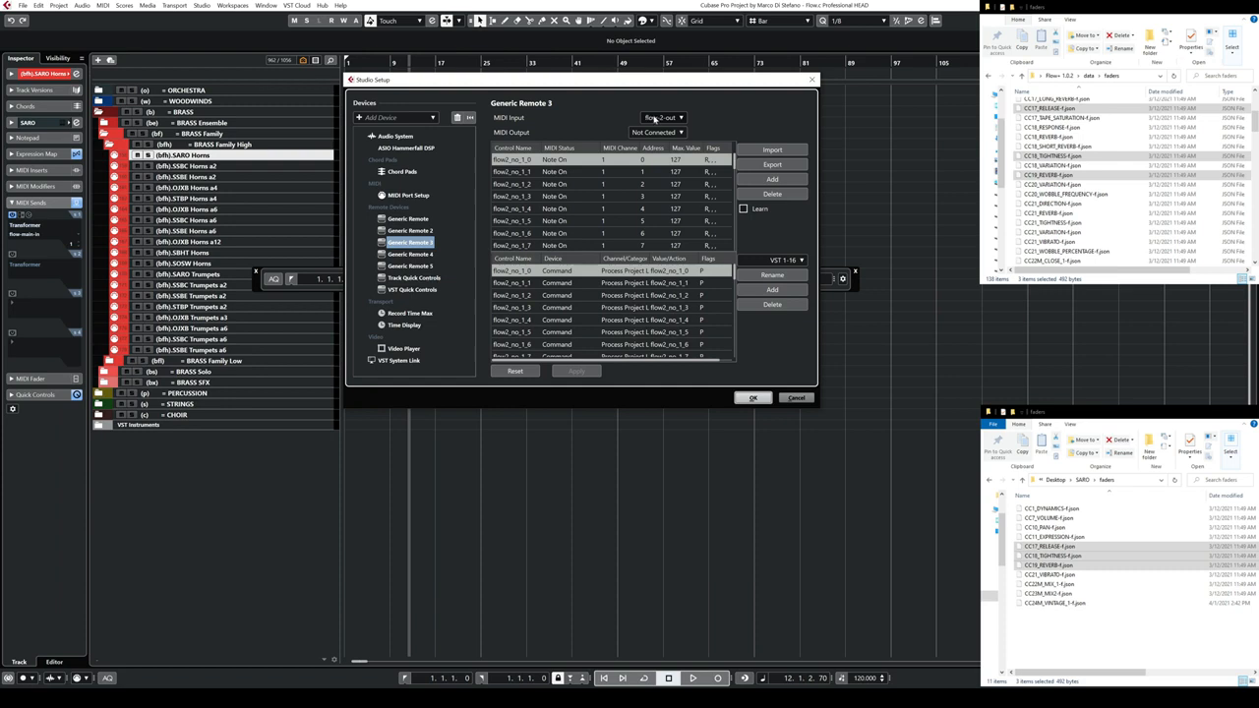
pyautogui.moveTo(732, 162); pyautogui.dragTo(731, 254)
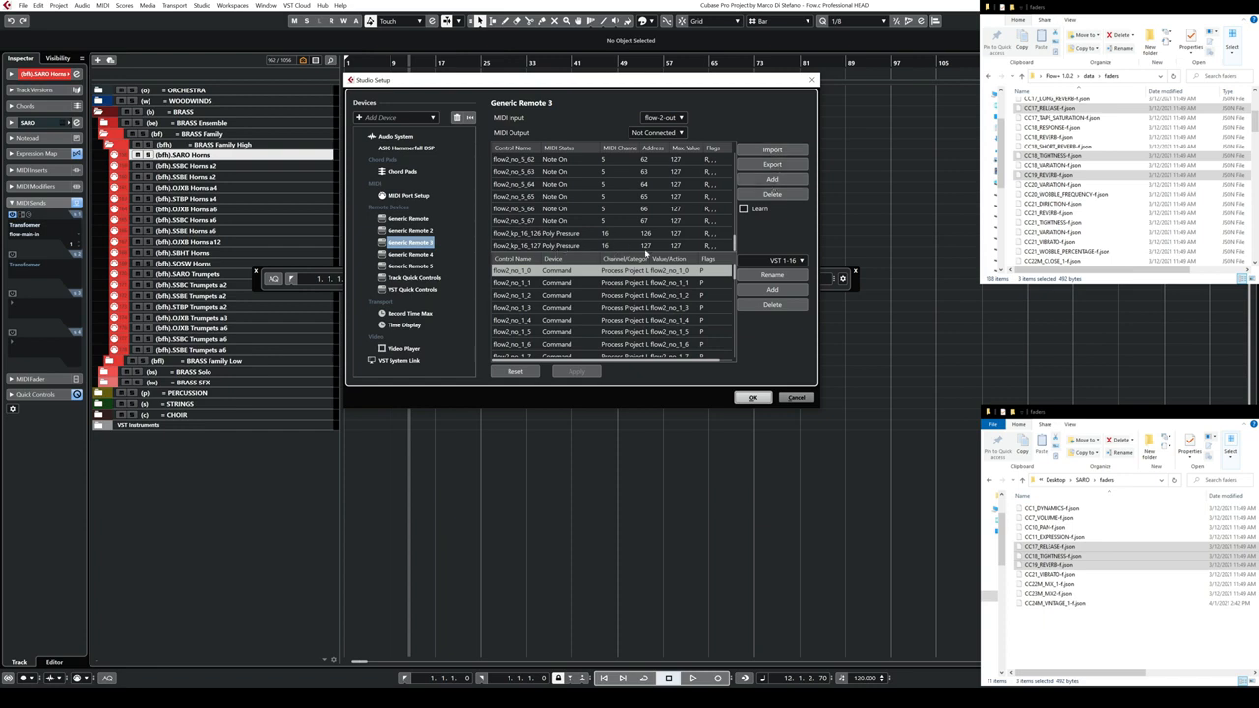
pyautogui.moveTo(735, 278); pyautogui.dragTo(737, 351)
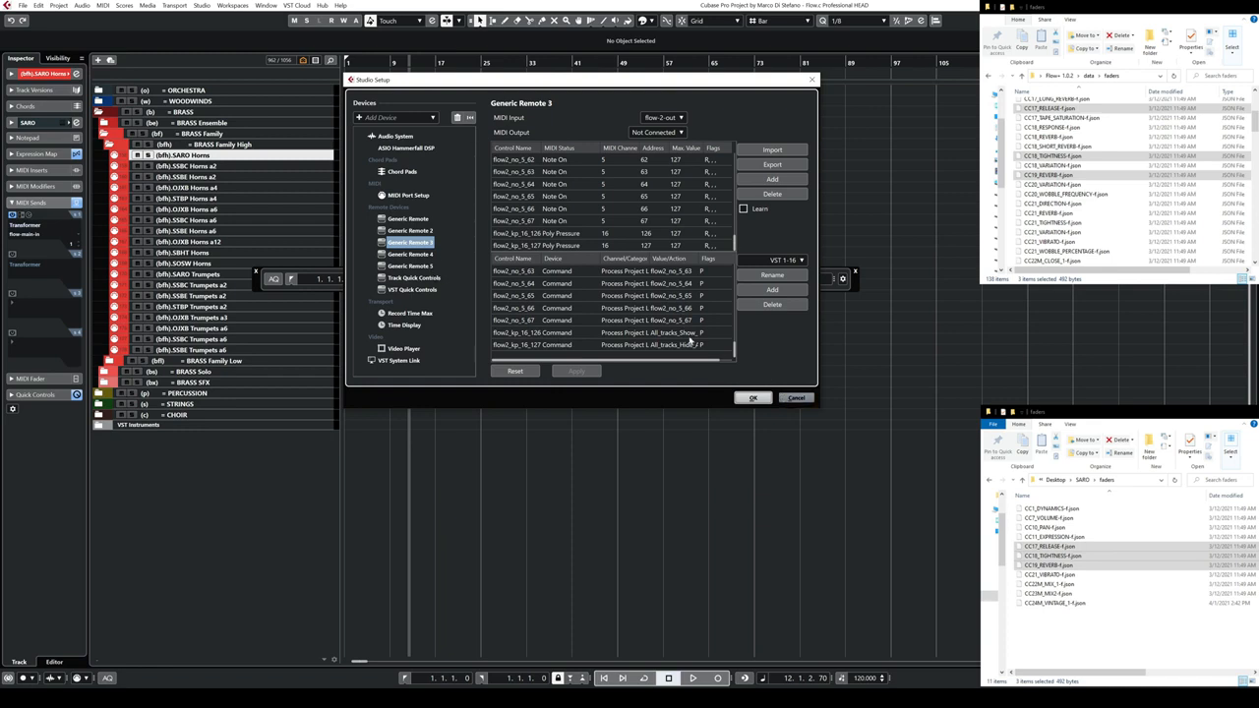
pyautogui.click(812, 78)
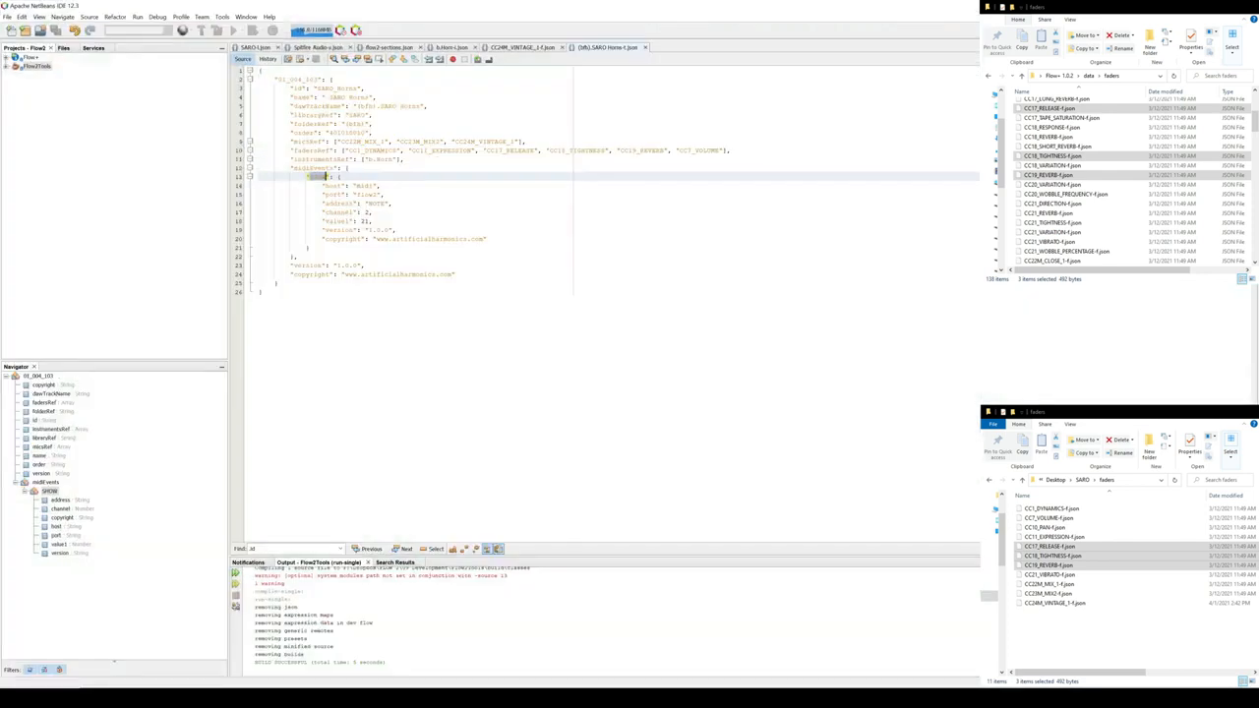
# Copy the track key 01_004_103 from the SARO Horns track file into cubaseTrackRef in SARO-l.json, and save the file.
pyautogui.click(341, 177)
pyautogui.moveTo(277, 78); pyautogui.dragTo(324, 79)
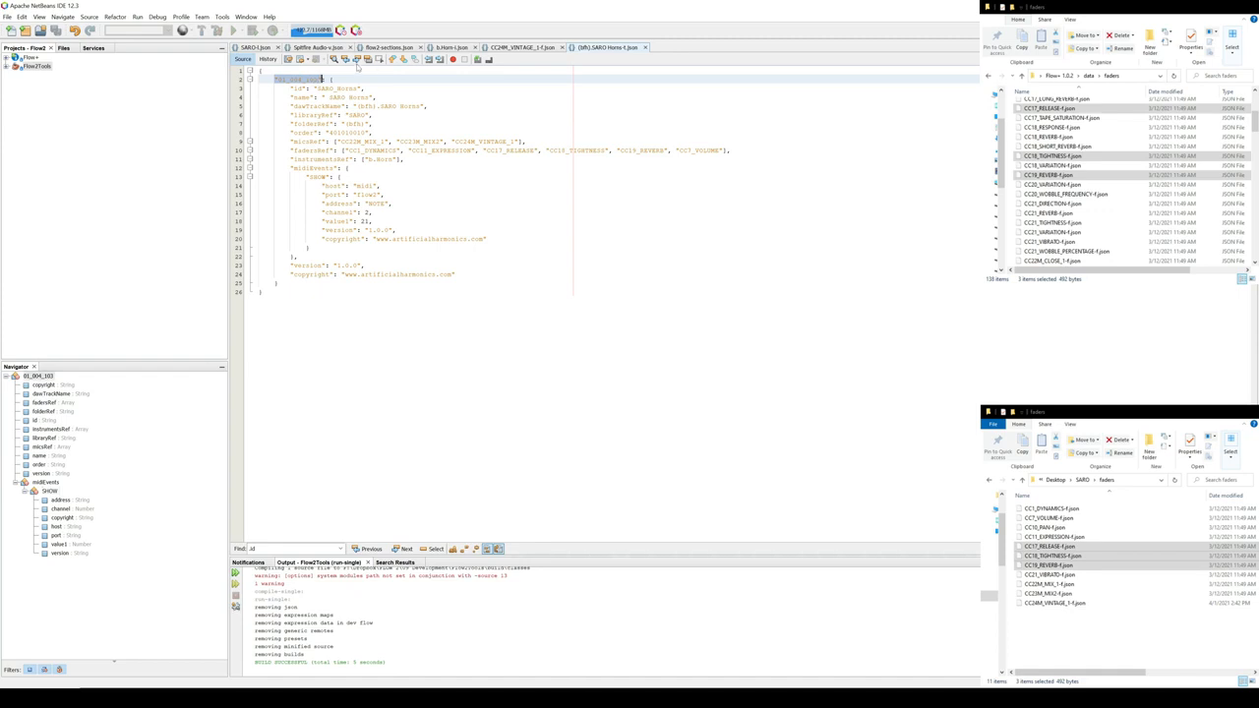
pyautogui.click(258, 47)
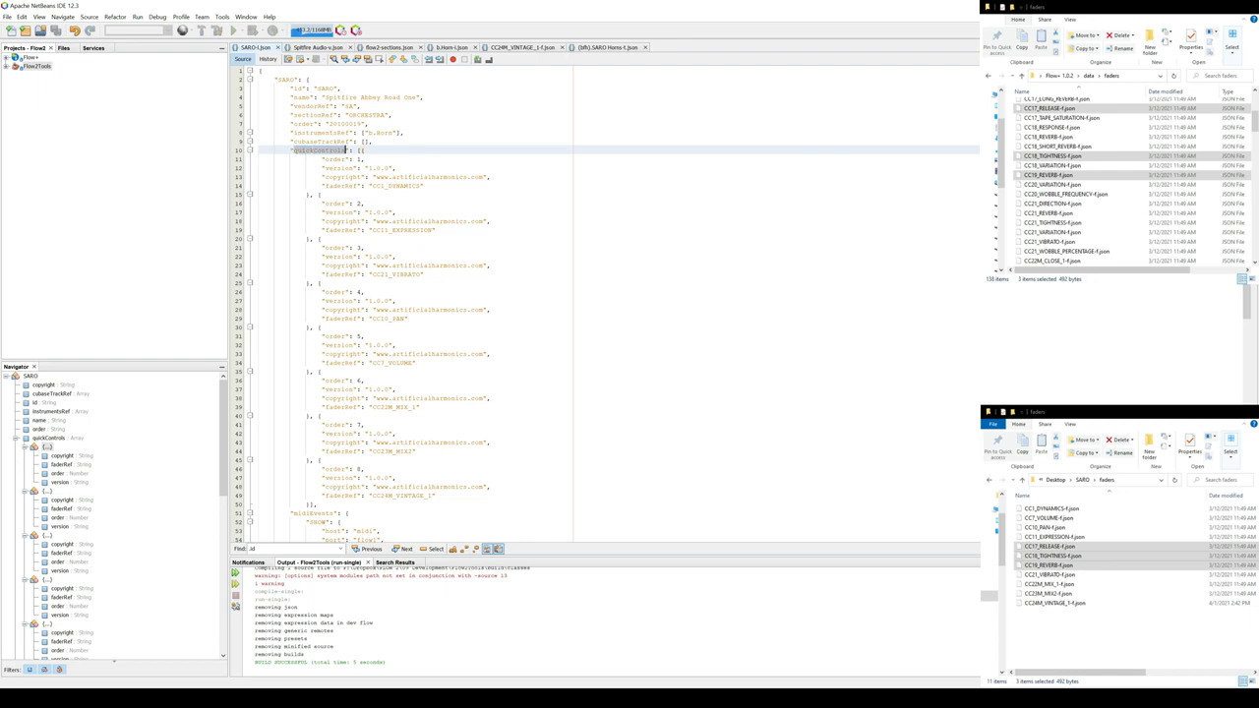
pyautogui.click(348, 141)
pyautogui.click(364, 140)
pyautogui.hotkey('ctrl', 'v')
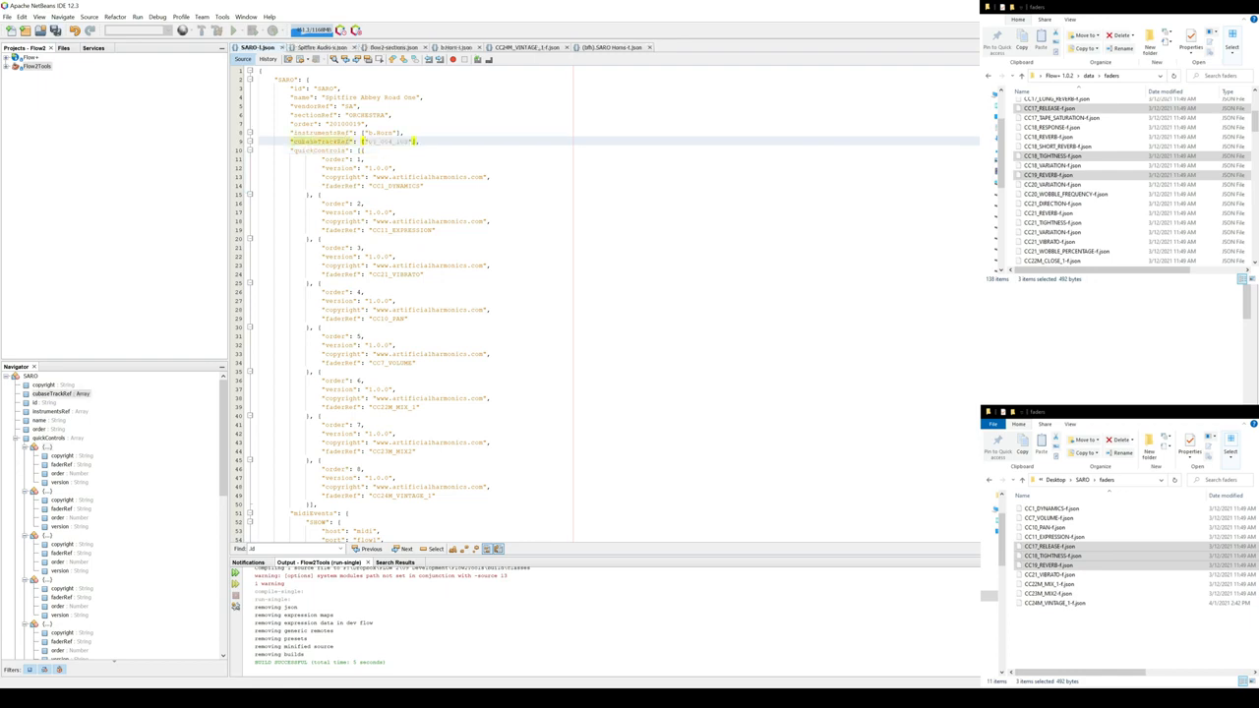
pyautogui.hotkey('ctrl', 's')
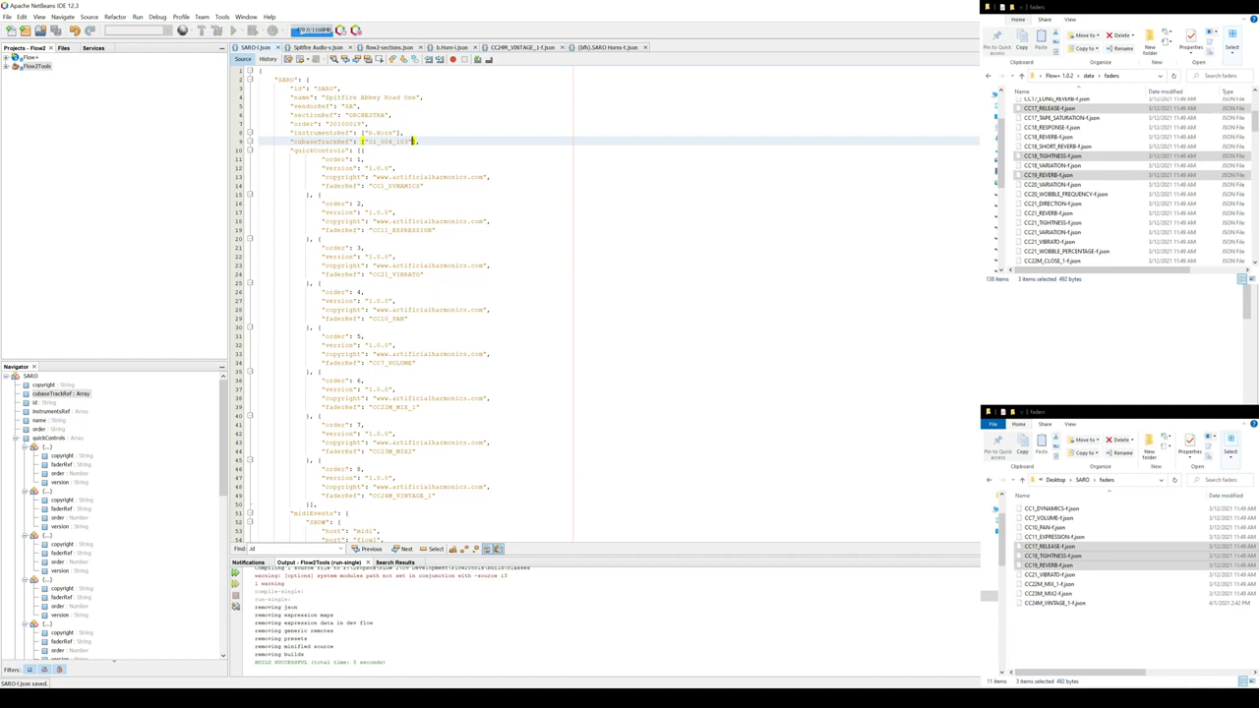
# Copy all the folders, from articulations to vendors, from the desktop SARO folder into the Flow+ 1.0.2 data folder.
pyautogui.click(397, 167)
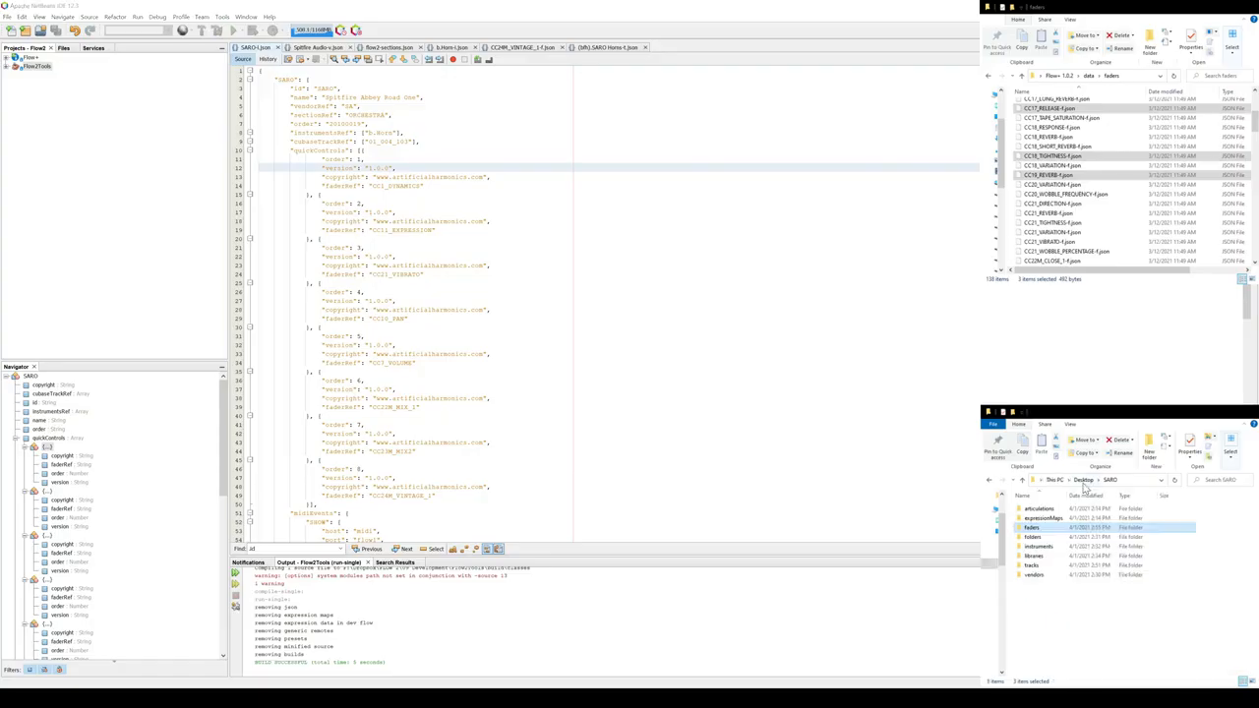
pyautogui.moveTo(1090, 620); pyautogui.dragTo(1024, 501)
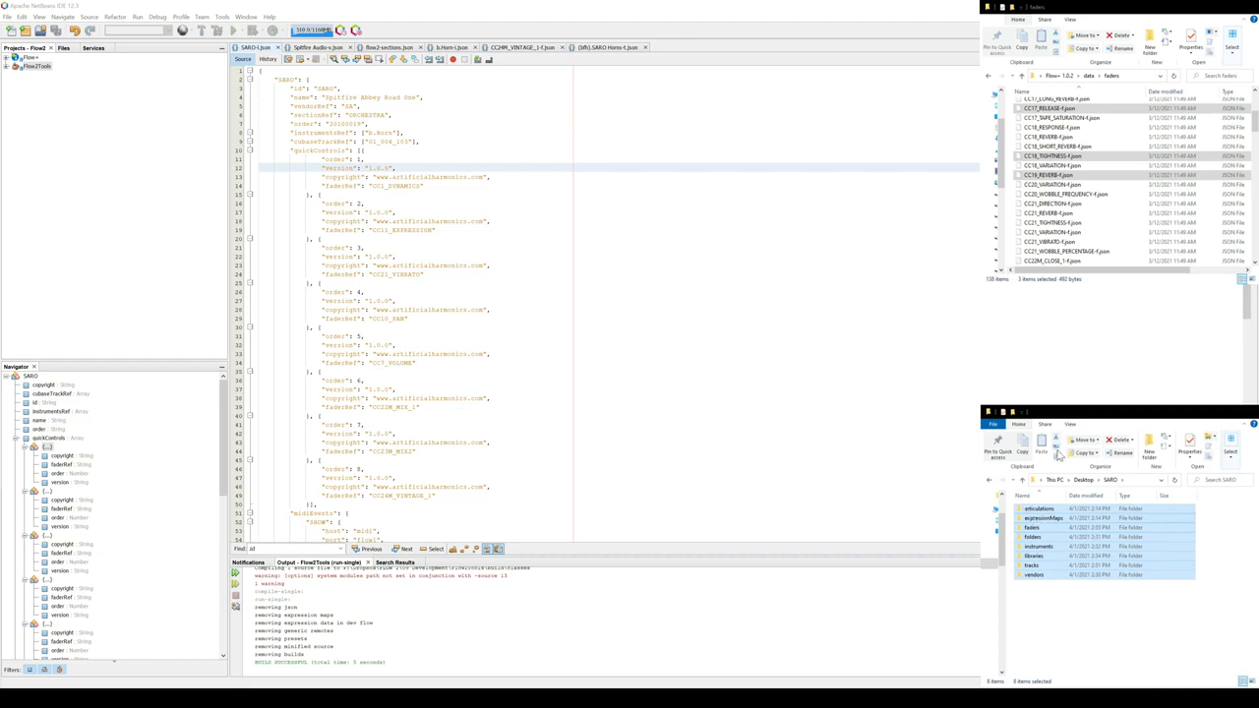
pyautogui.click(1126, 19)
pyautogui.click(1088, 76)
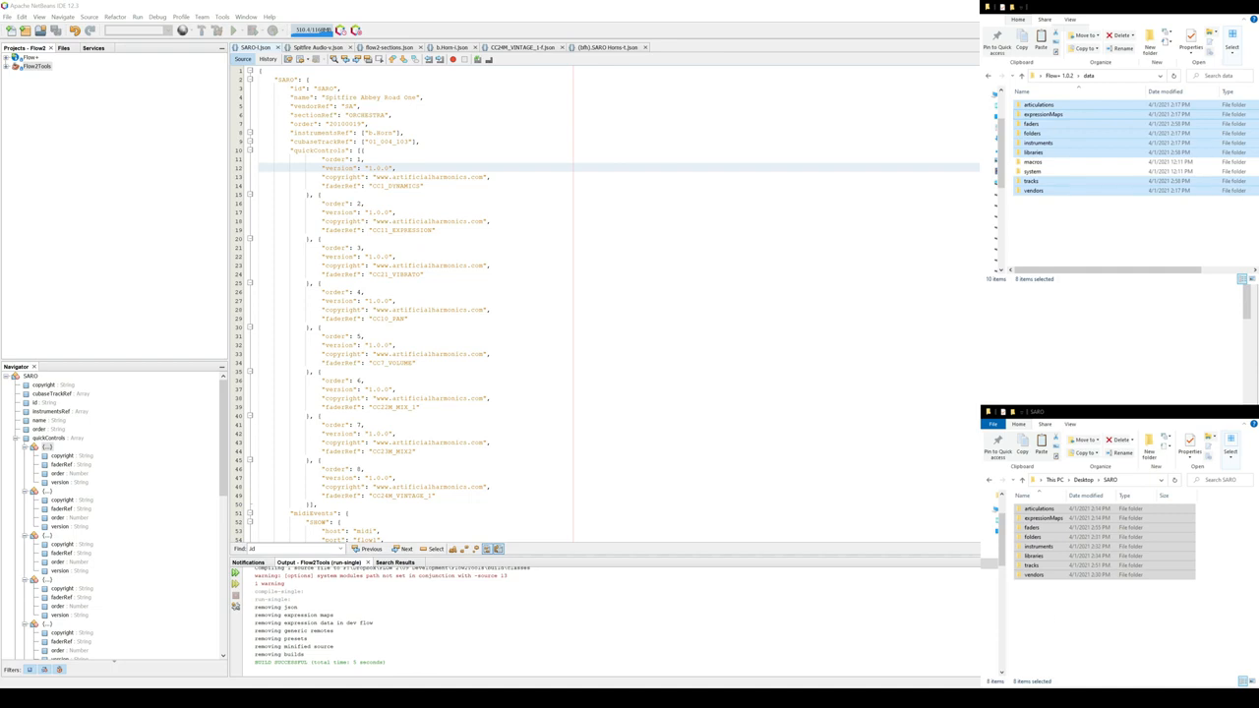
# Switch to Open Stage Control and restart its server to reload Flow+ with the added data.
pyautogui.hotkey('alt', 'Tab')
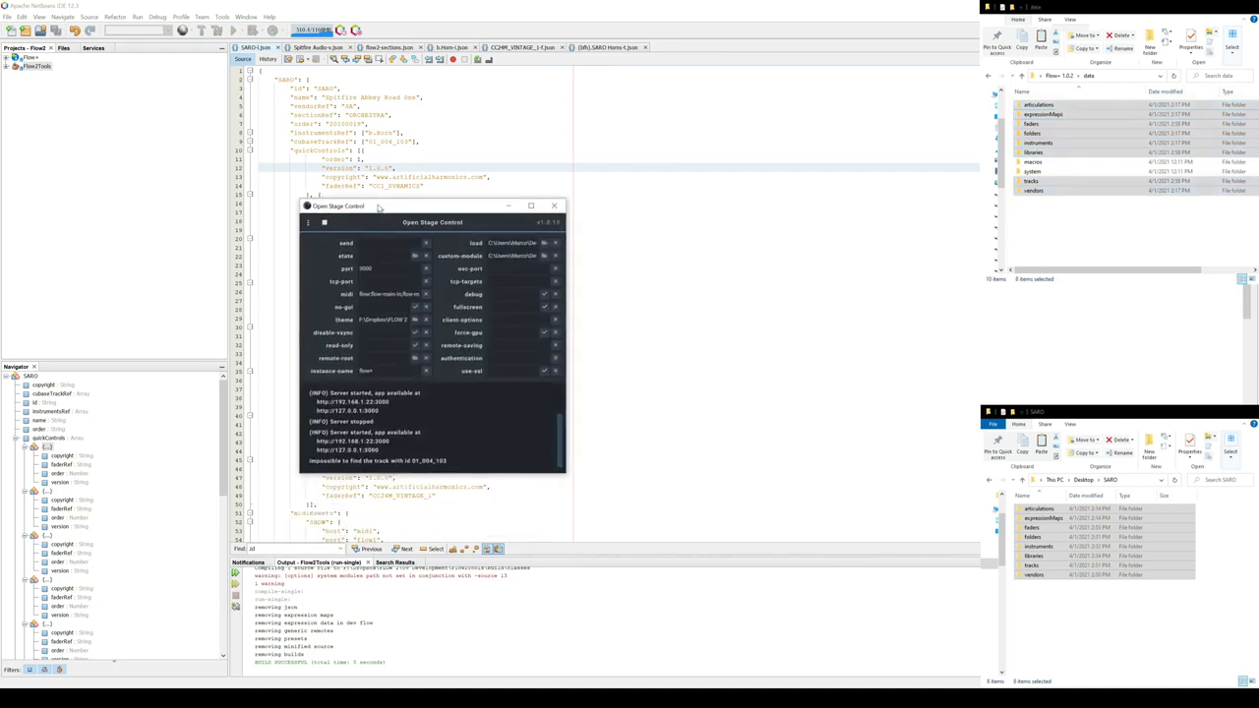
pyautogui.click(320, 218)
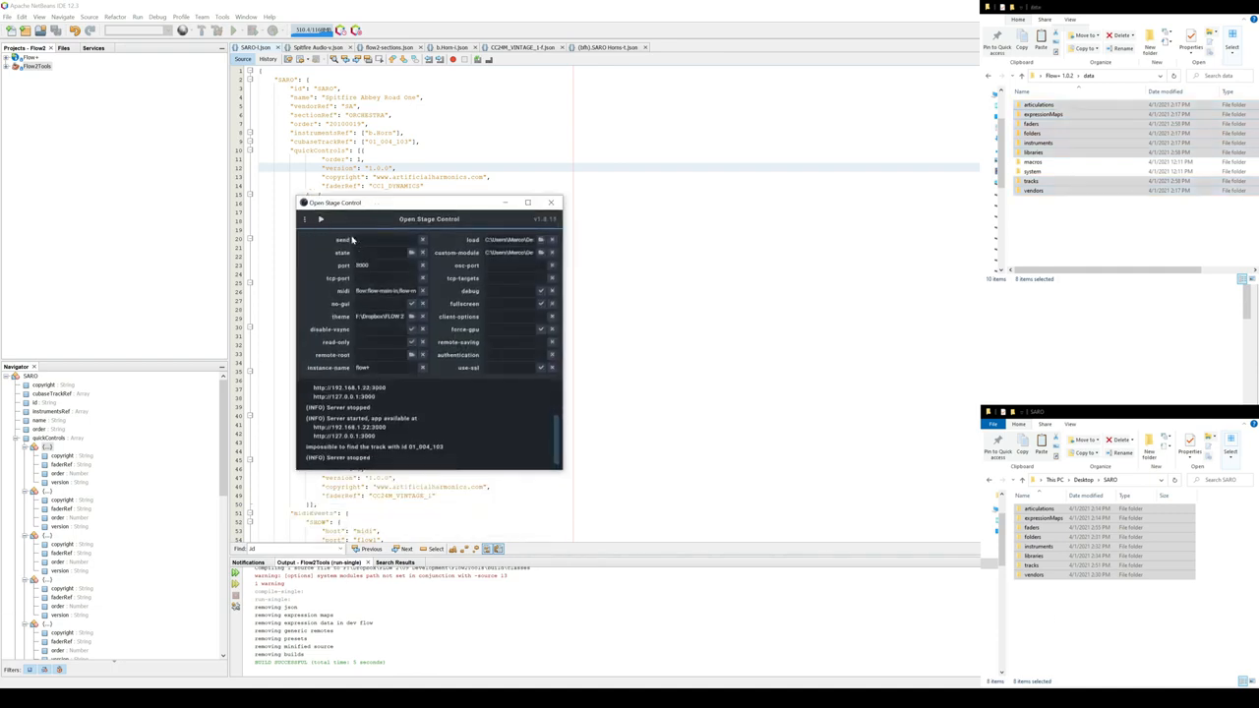
pyautogui.click(320, 220)
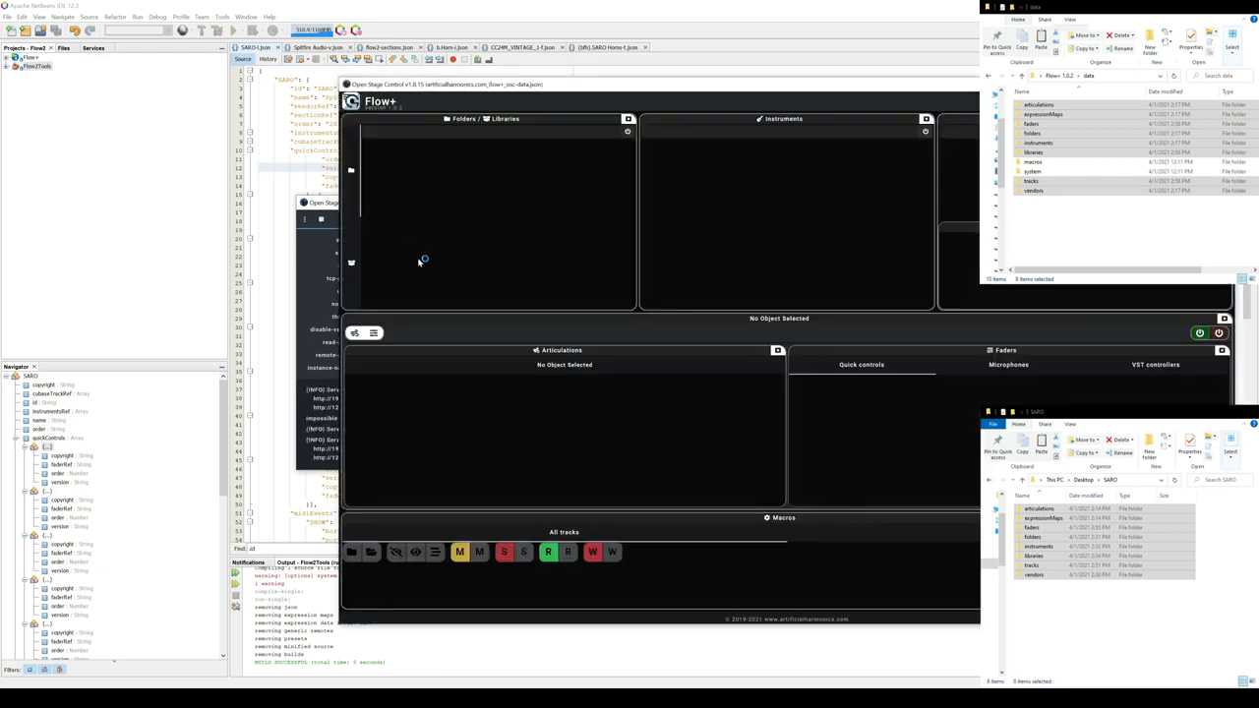
# List the libraries in Flow+ and show only the Spitfire Abbey Road One tracks in the Cubase project.
pyautogui.click(352, 263)
pyautogui.click(627, 132)
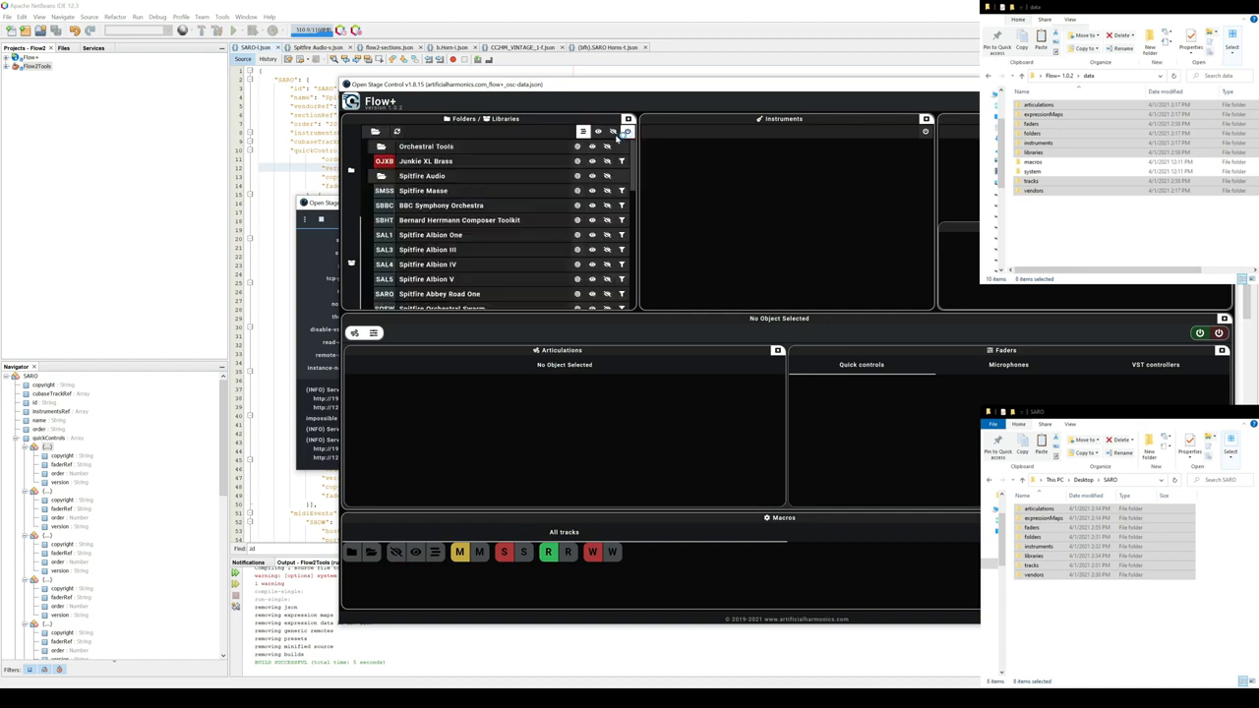
pyautogui.scroll(-3, 531, 196)
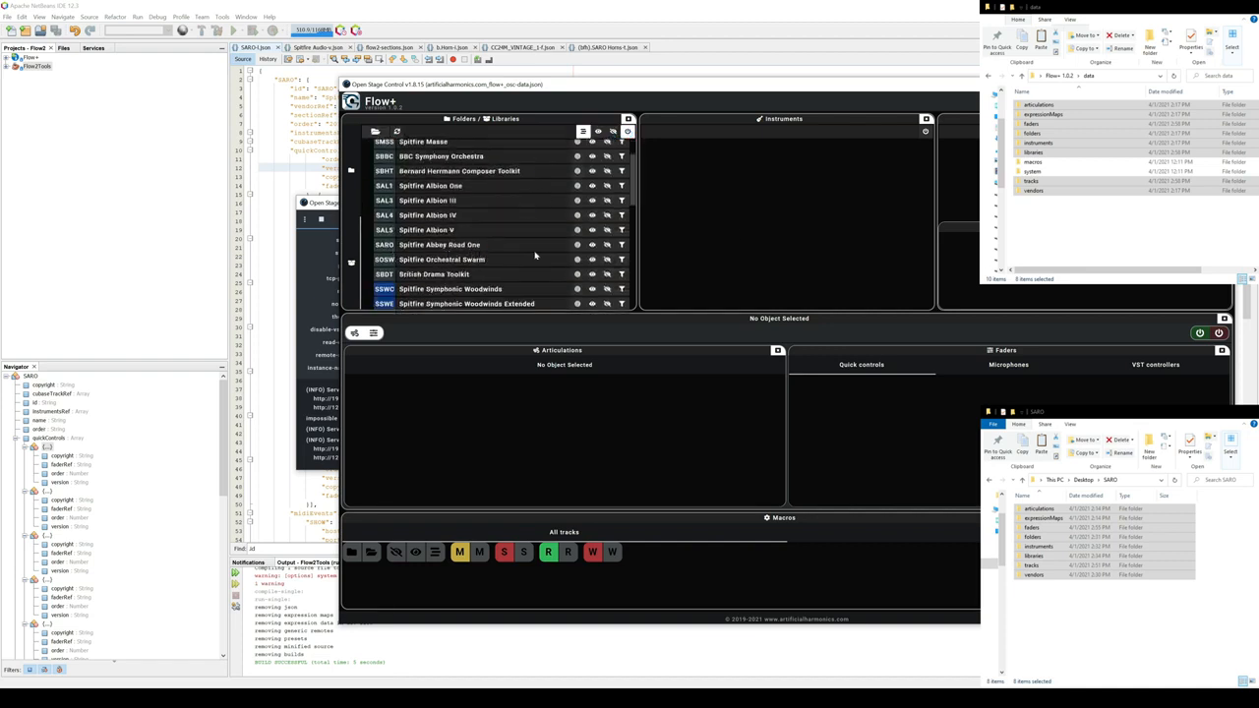
pyautogui.hotkey('alt', 'Tab')
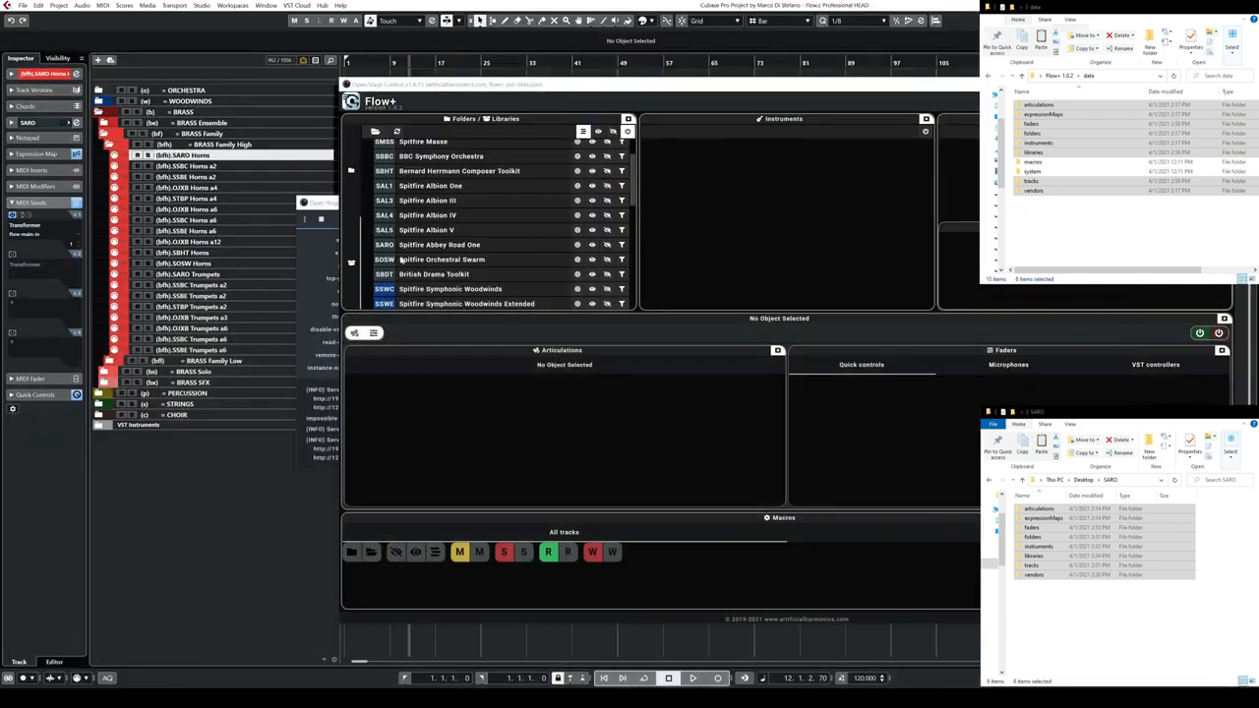
pyautogui.click(577, 245)
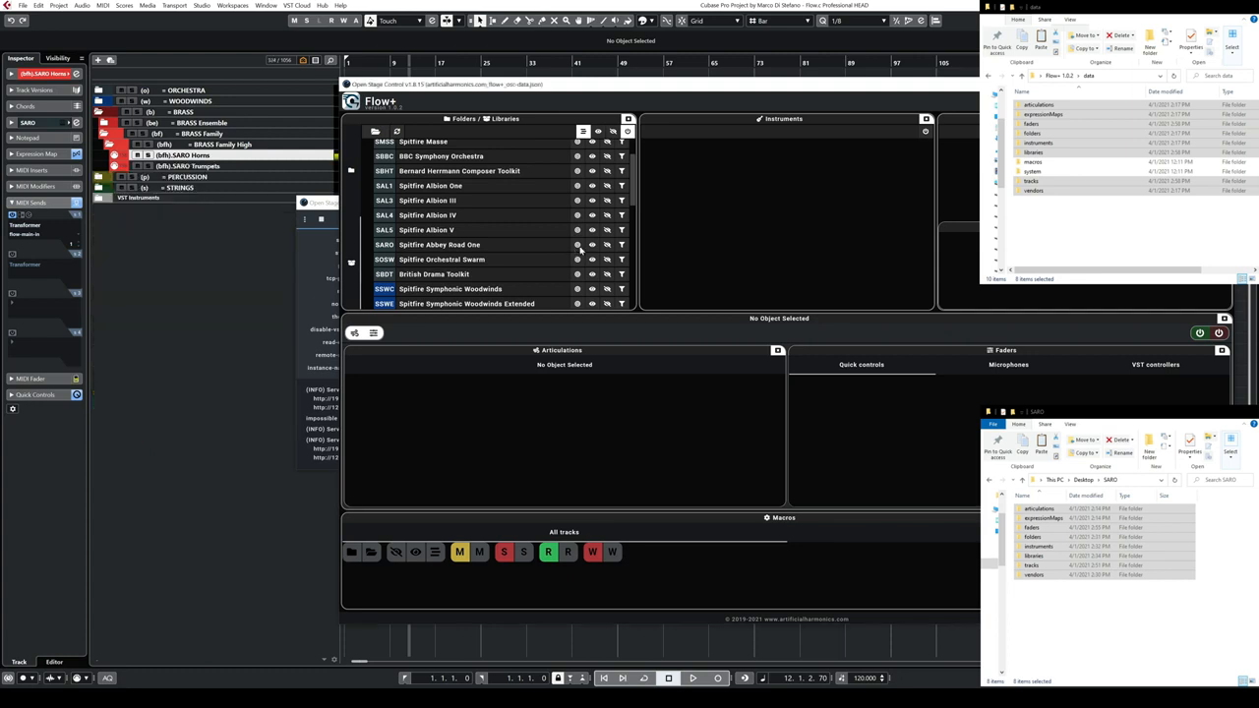
# Show only the Horn instrument's tracks in Cubase, and filter the Flow+ instruments by the Spitfire Abbey Road One library.
pyautogui.click(398, 132)
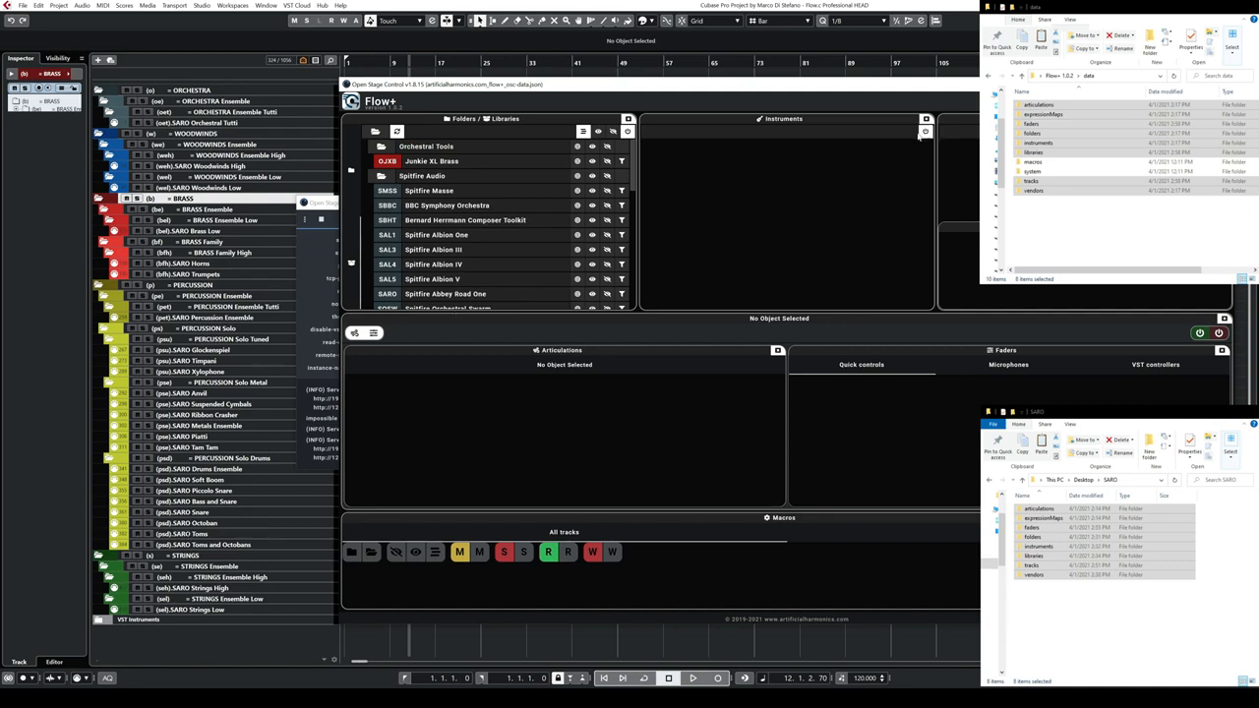
pyautogui.scroll(-5, 748, 221)
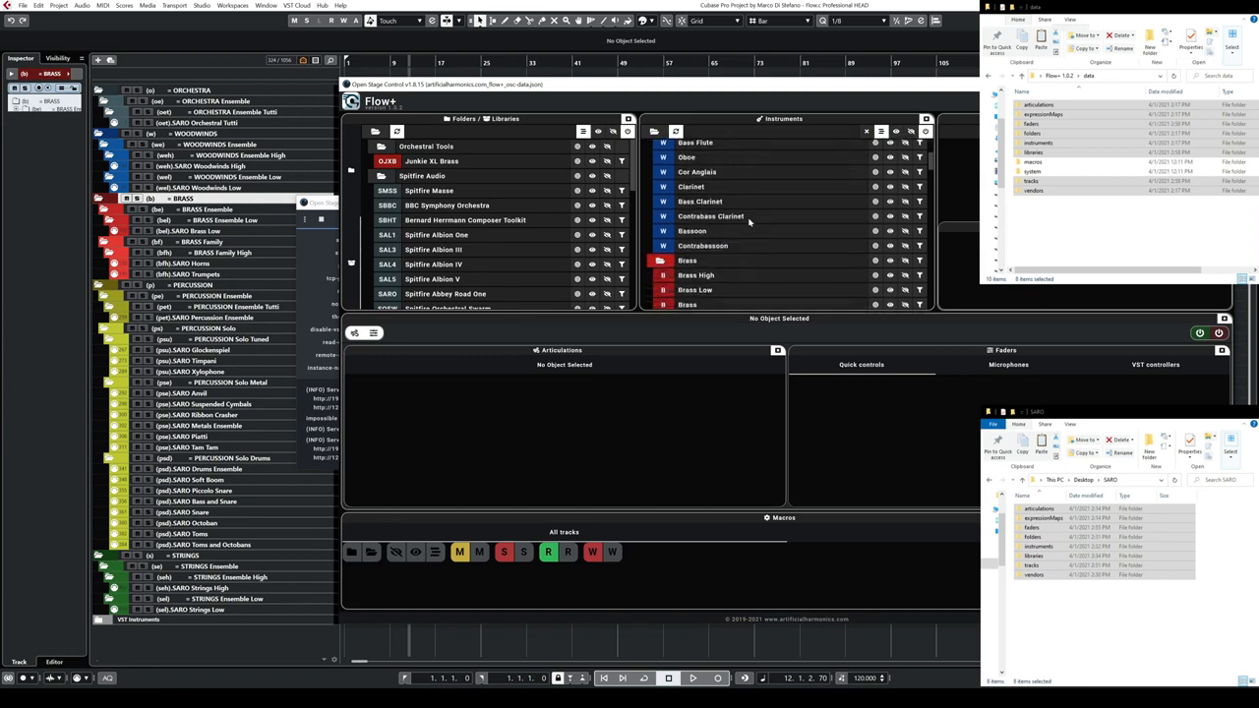
pyautogui.scroll(-3, 748, 225)
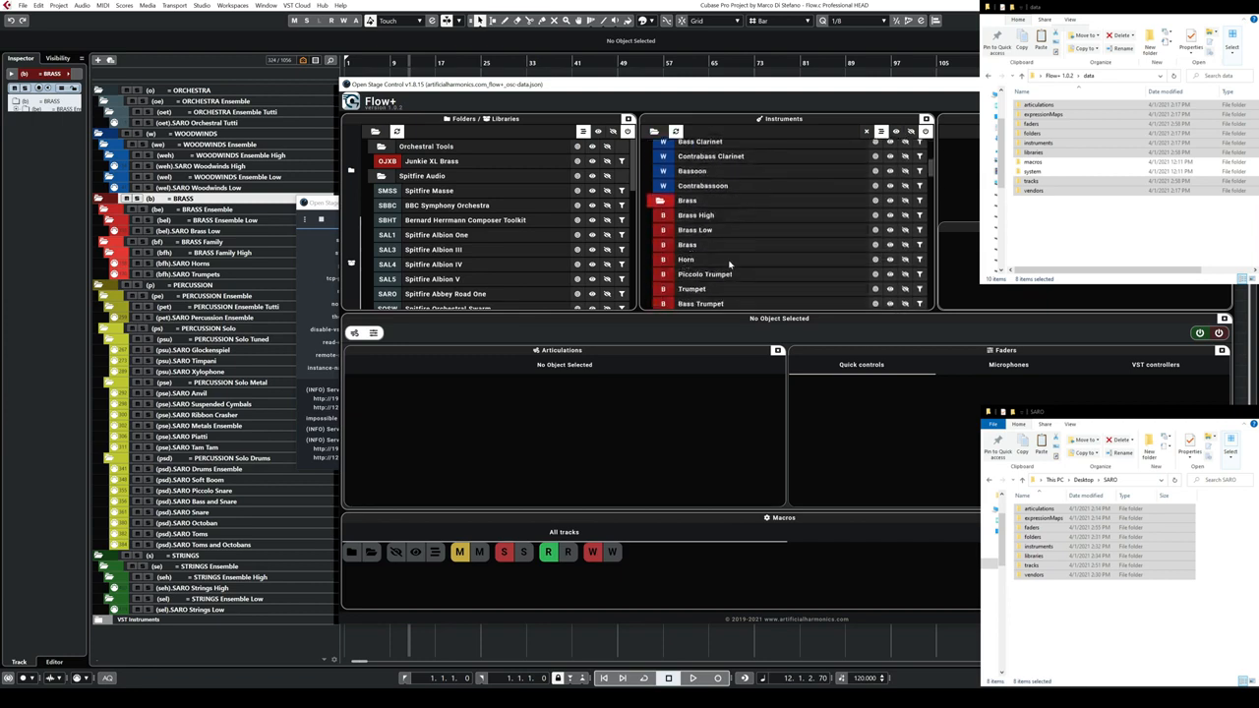
pyautogui.click(874, 260)
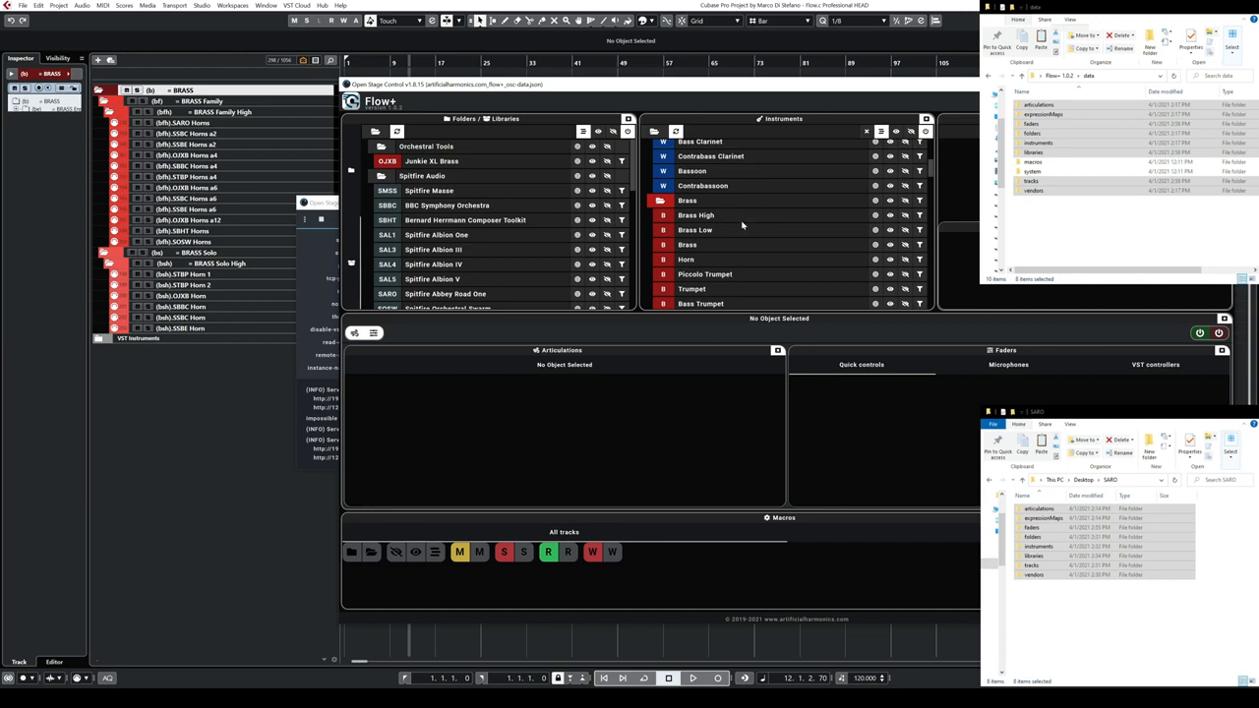
pyautogui.scroll(-3, 528, 234)
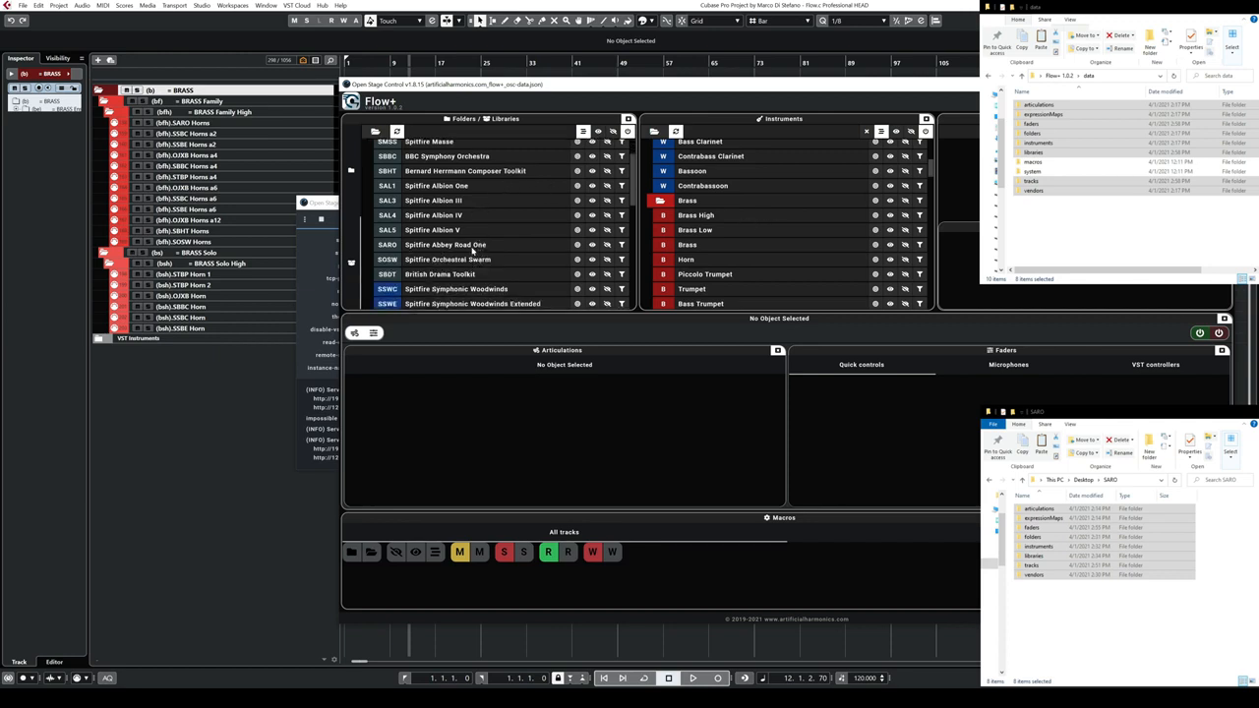
pyautogui.click(619, 245)
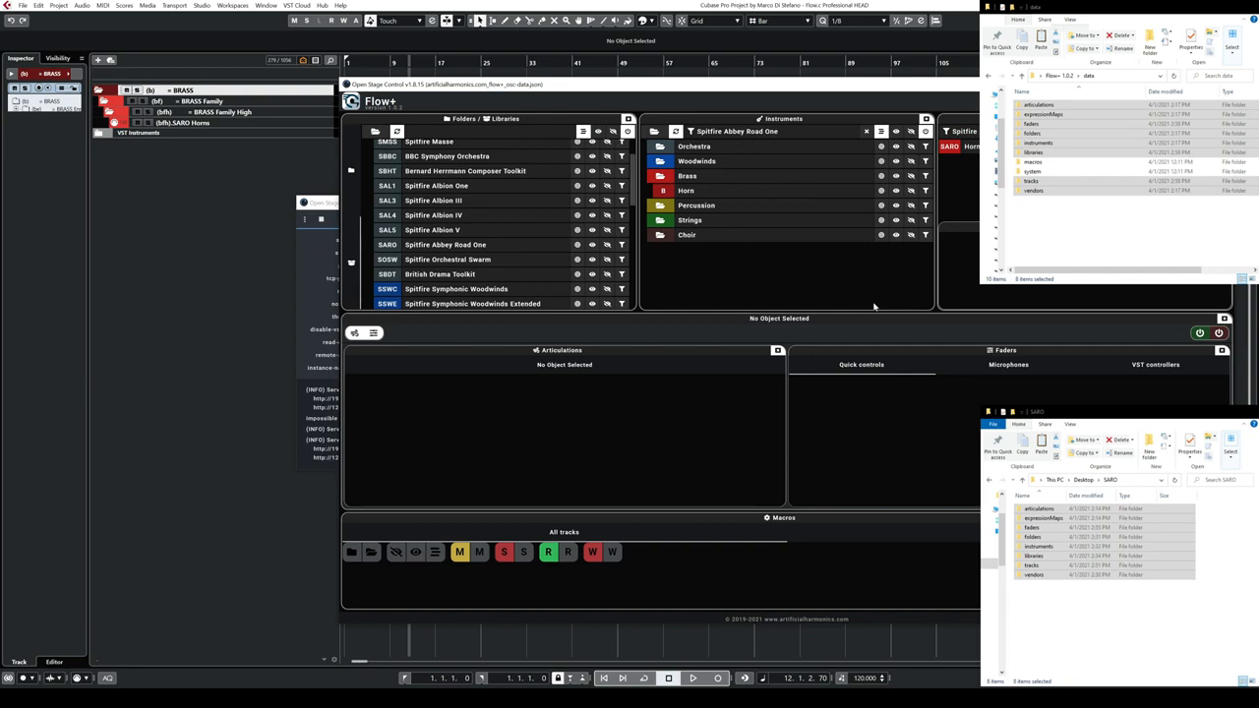
# Select the (bfh).SARO Horns track in Cubase, expand its expression map section, and return to NetBeans.
pyautogui.click(253, 119)
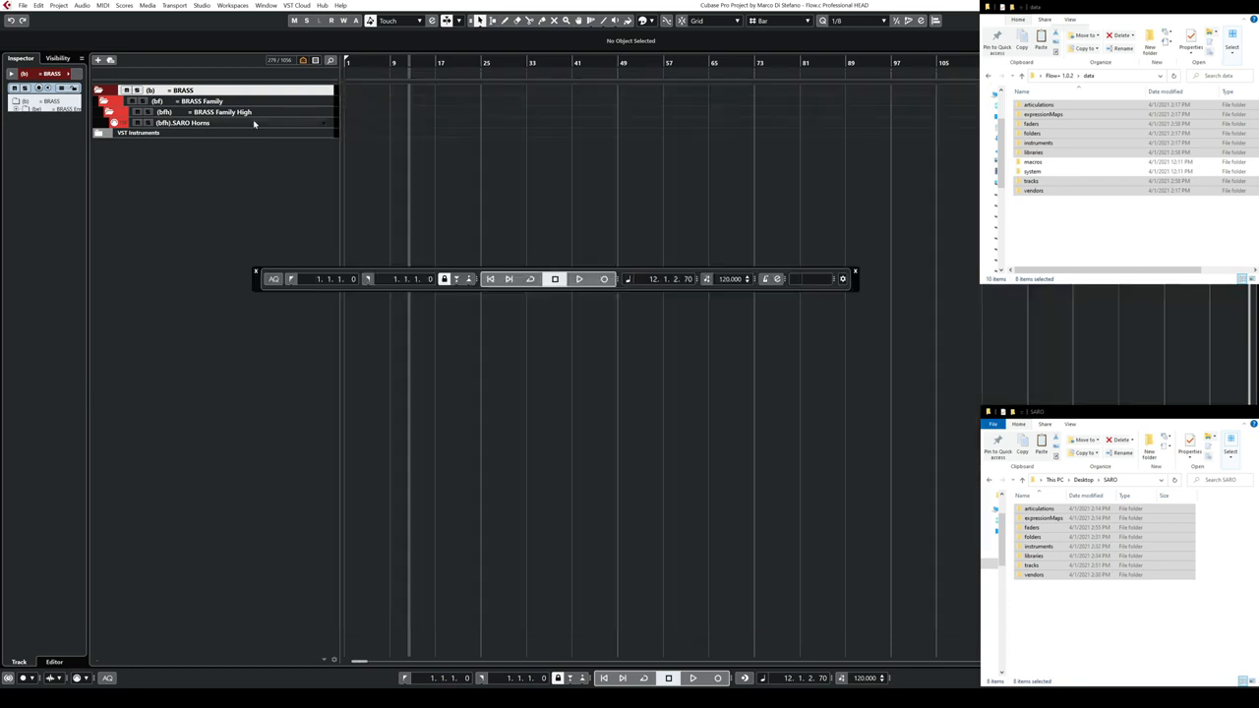
pyautogui.click(253, 119)
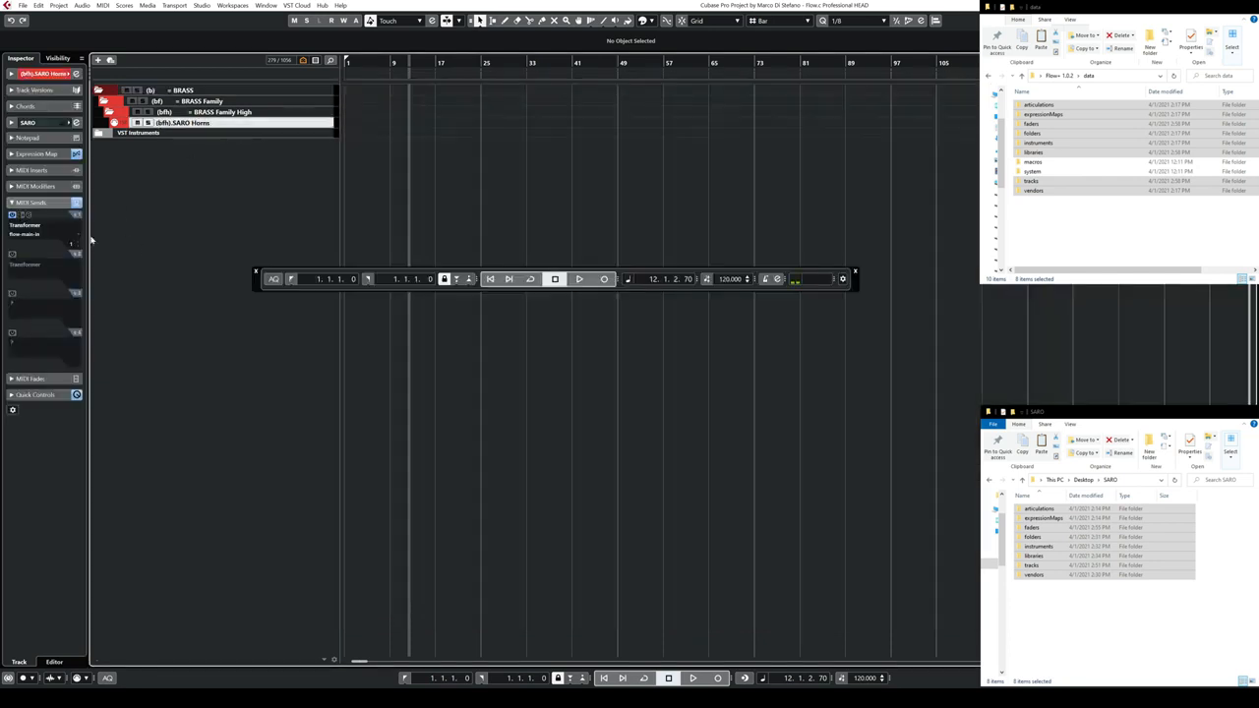
pyautogui.click(37, 153)
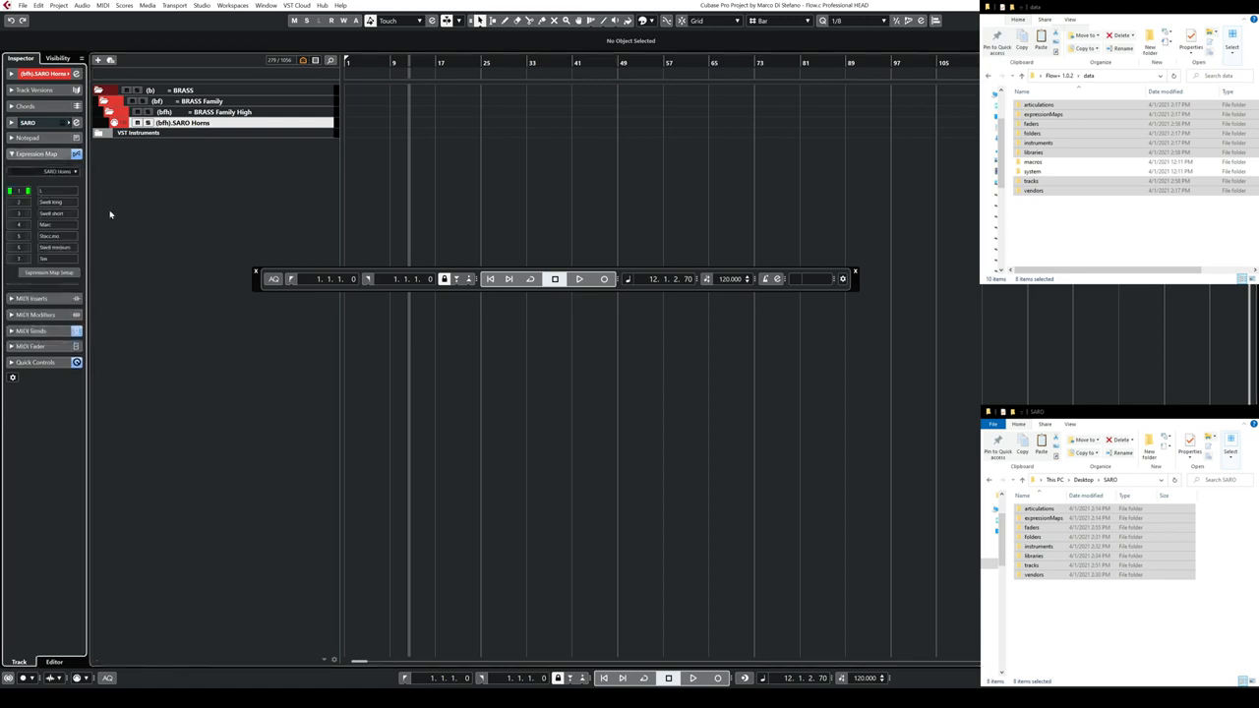
pyautogui.click(16, 188)
pyautogui.click(401, 651)
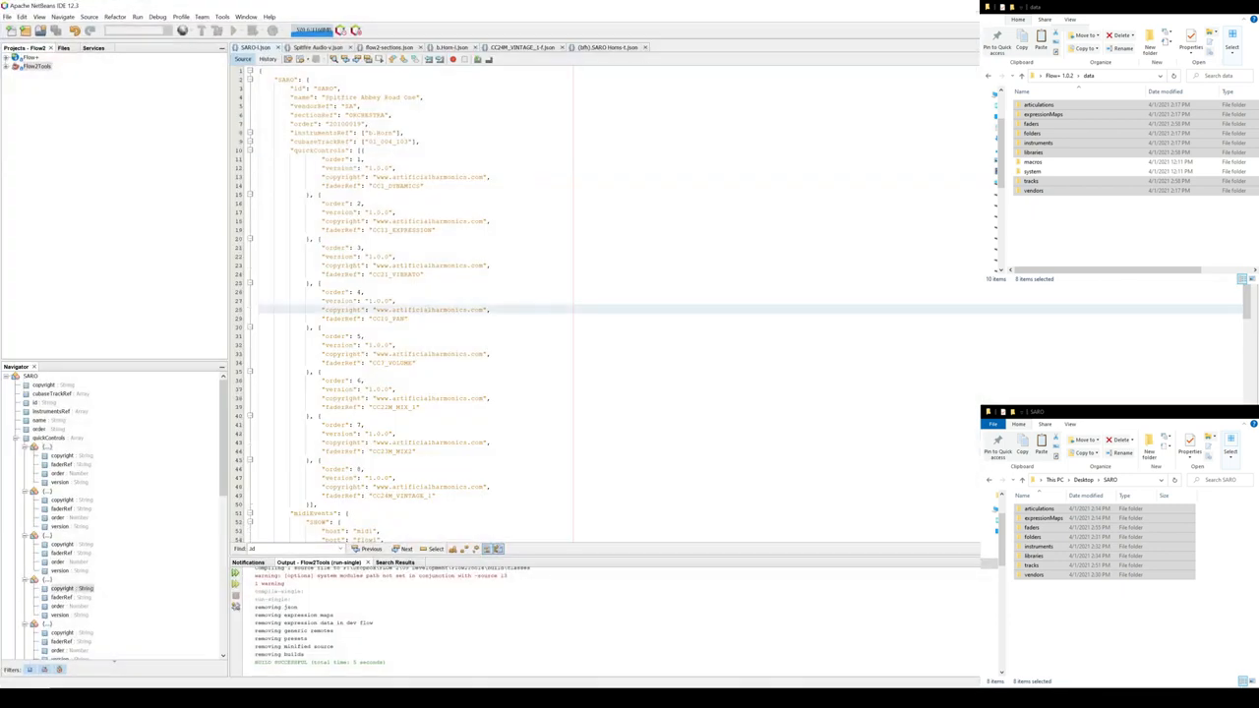
# Copy OJXB Bass Trombones a3-x.json from the Flow+ data expressionMaps folder into the desktop SARO expressionMaps folder.
pyautogui.click(1084, 481)
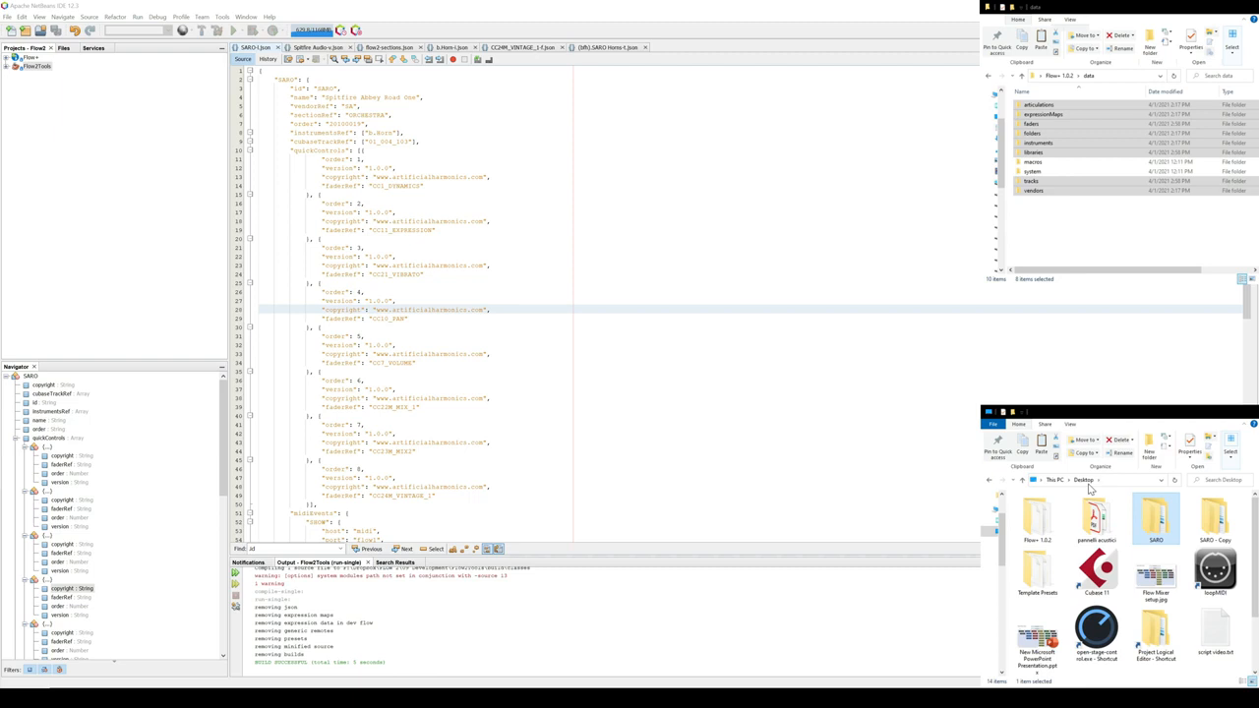
pyautogui.click(989, 482)
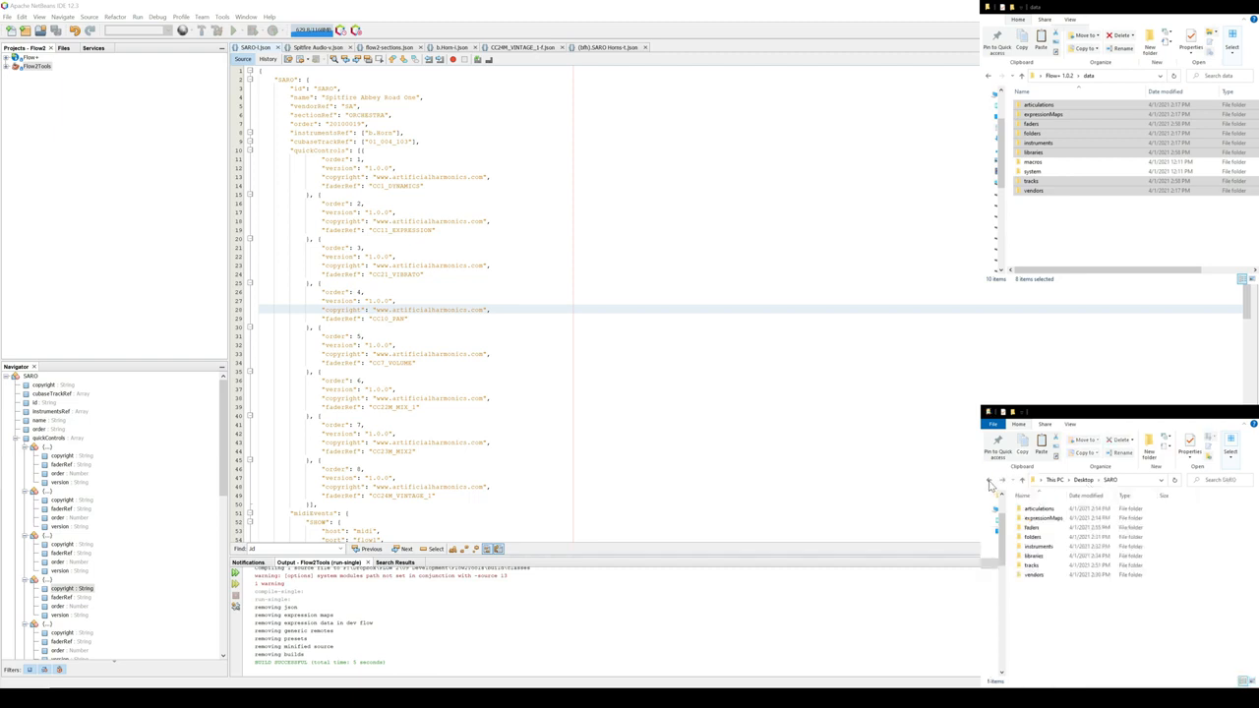
pyautogui.doubleClick(1039, 519)
pyautogui.click(1139, 14)
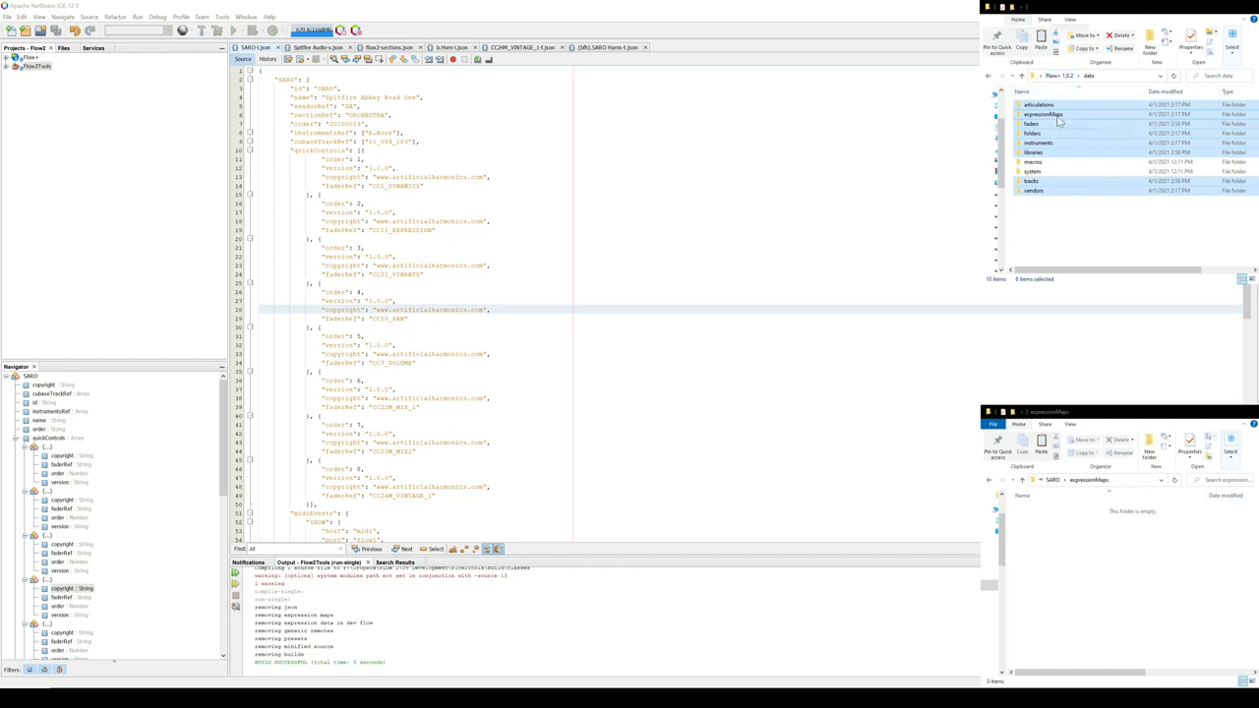
pyautogui.doubleClick(1058, 116)
pyautogui.click(1082, 105)
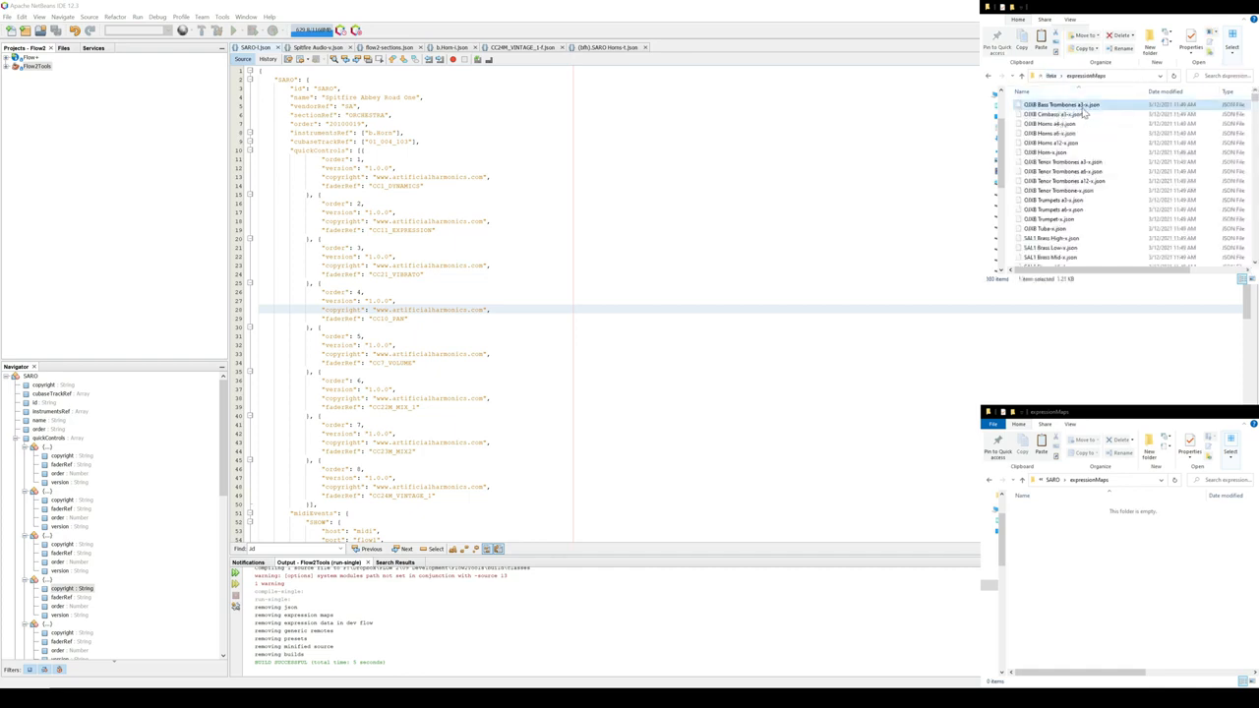
pyautogui.click(1108, 545)
pyautogui.hotkey('ctrl', 'v')
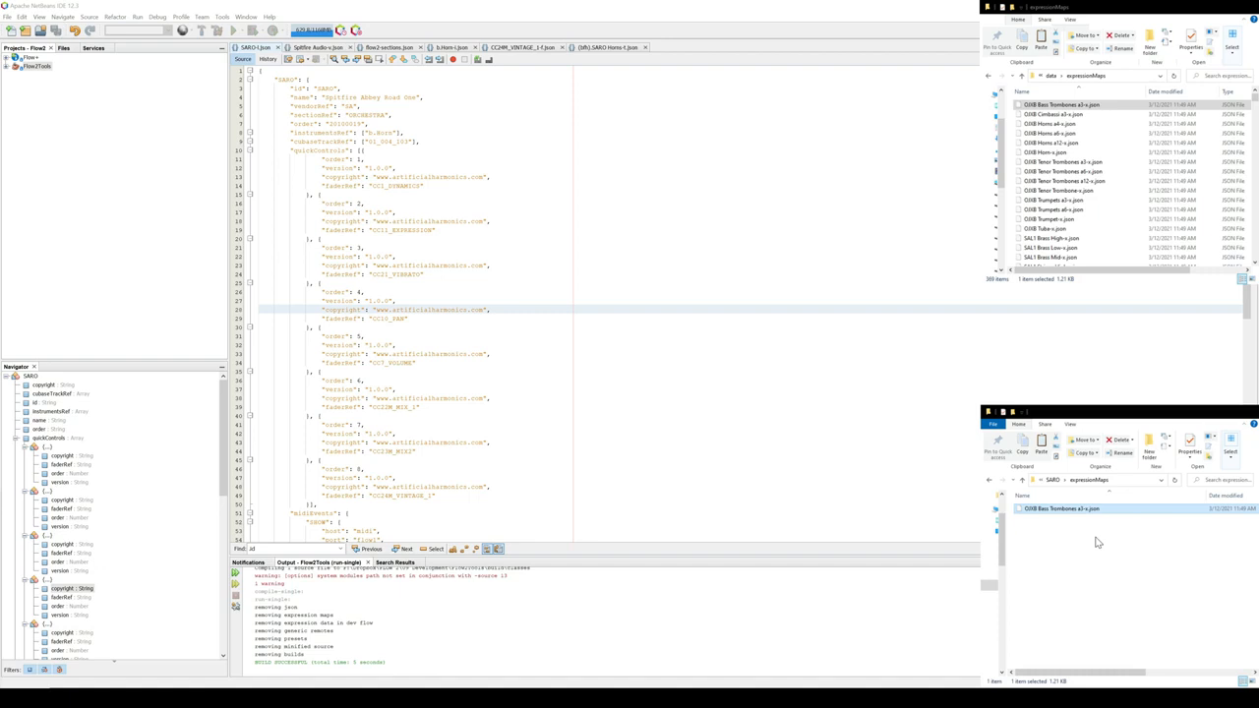
# Rename the copied expression map file as SARO Horns.json.
pyautogui.click(1057, 509)
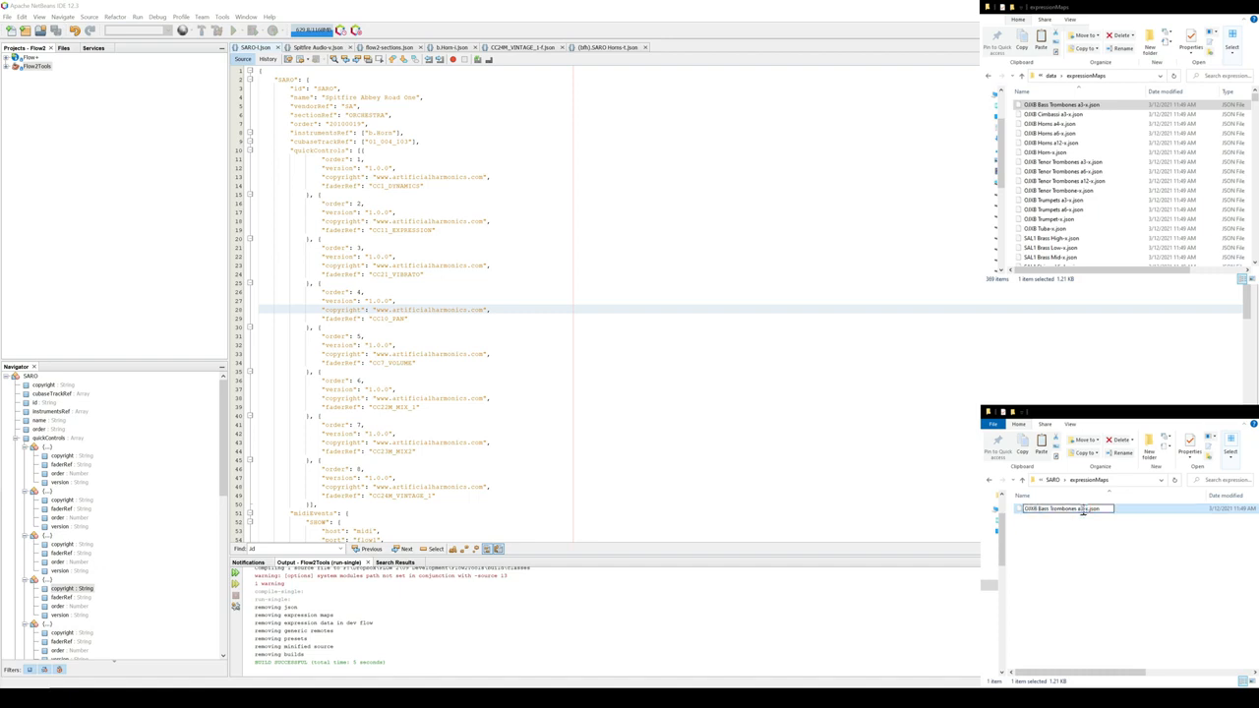
pyautogui.write('SARO Horns')
pyautogui.press('Return')
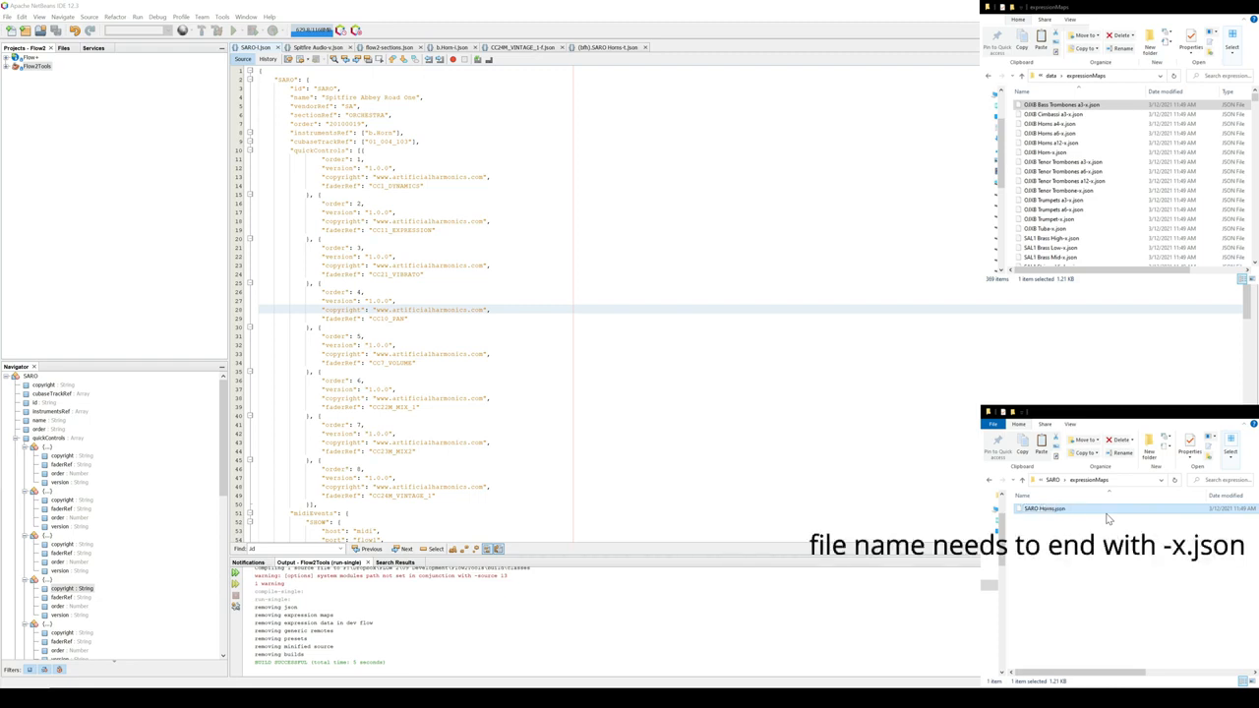
# Open SARO Horns.json from the SARO expressionMaps folder in NetBeans and format its code.
pyautogui.moveTo(1050, 513); pyautogui.dragTo(496, 228)
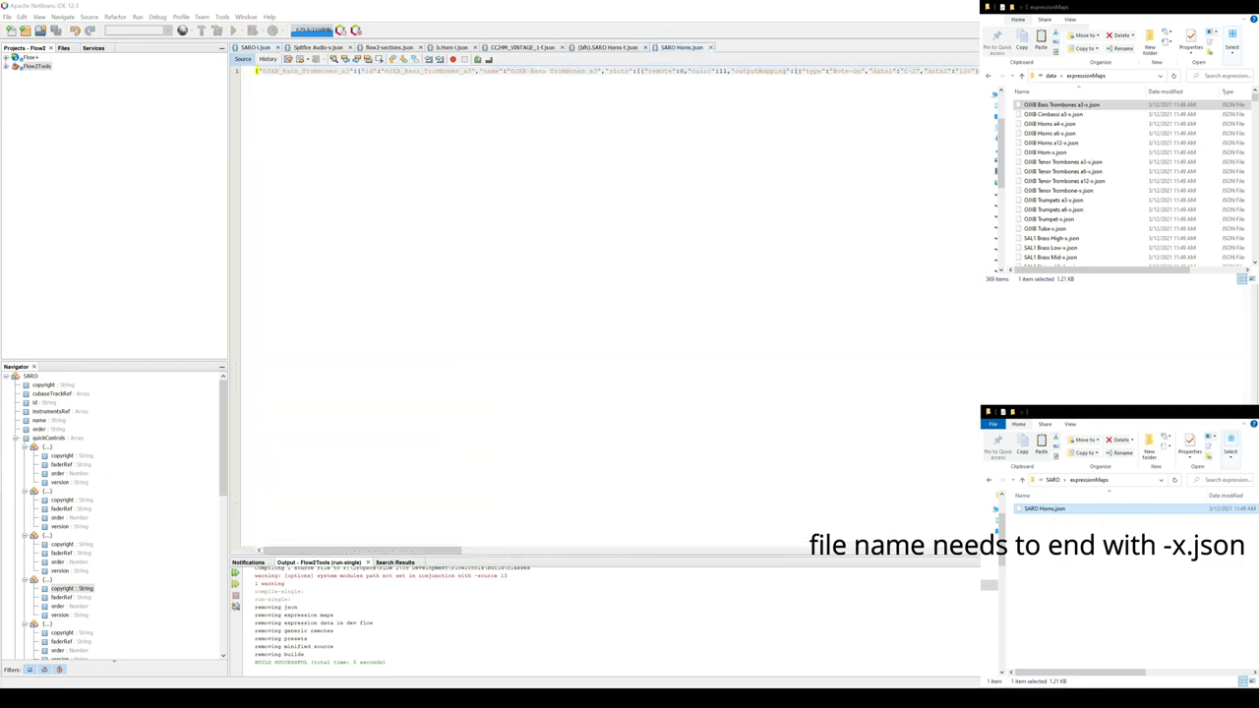
pyautogui.rightClick(568, 145)
pyautogui.click(595, 178)
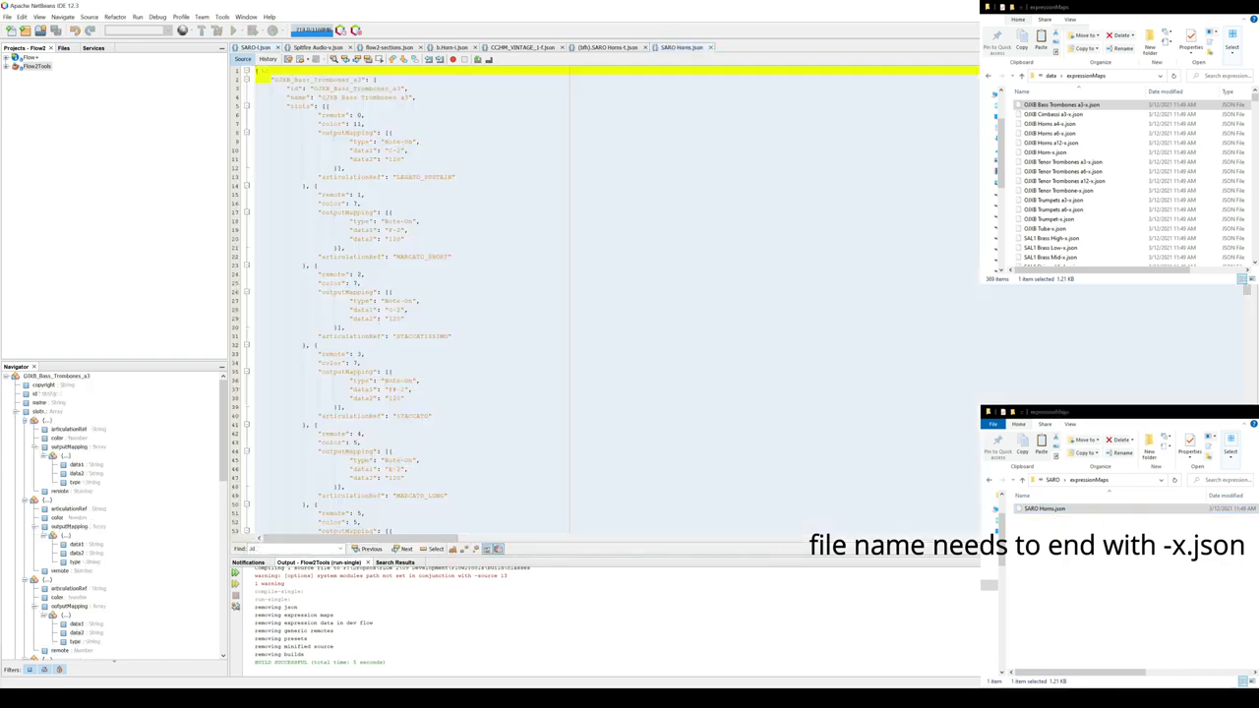
# Set the expression map's top-level key and id to SARO_Horns, and its name to SARO Horns.
pyautogui.click(353, 176)
pyautogui.moveTo(279, 79); pyautogui.dragTo(361, 79)
pyautogui.click(357, 141)
pyautogui.moveTo(279, 79); pyautogui.dragTo(365, 79)
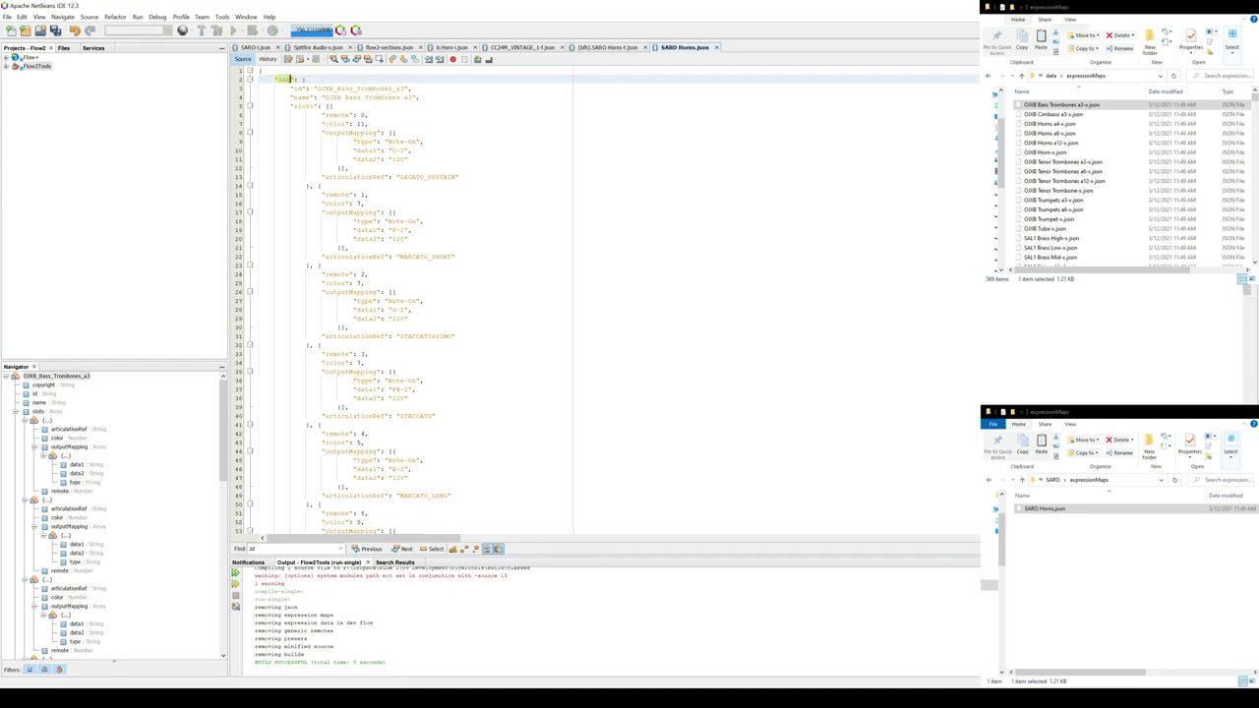
pyautogui.click(369, 149)
pyautogui.moveTo(278, 79); pyautogui.dragTo(366, 78)
pyautogui.write('SARO_Horns')
pyautogui.scroll(-3, 115, 511)
pyautogui.moveTo(315, 87); pyautogui.dragTo(406, 87)
pyautogui.write('SARO_Horns')
pyautogui.moveTo(322, 97); pyautogui.dragTo(414, 97)
pyautogui.write('"SARO_Horns"')
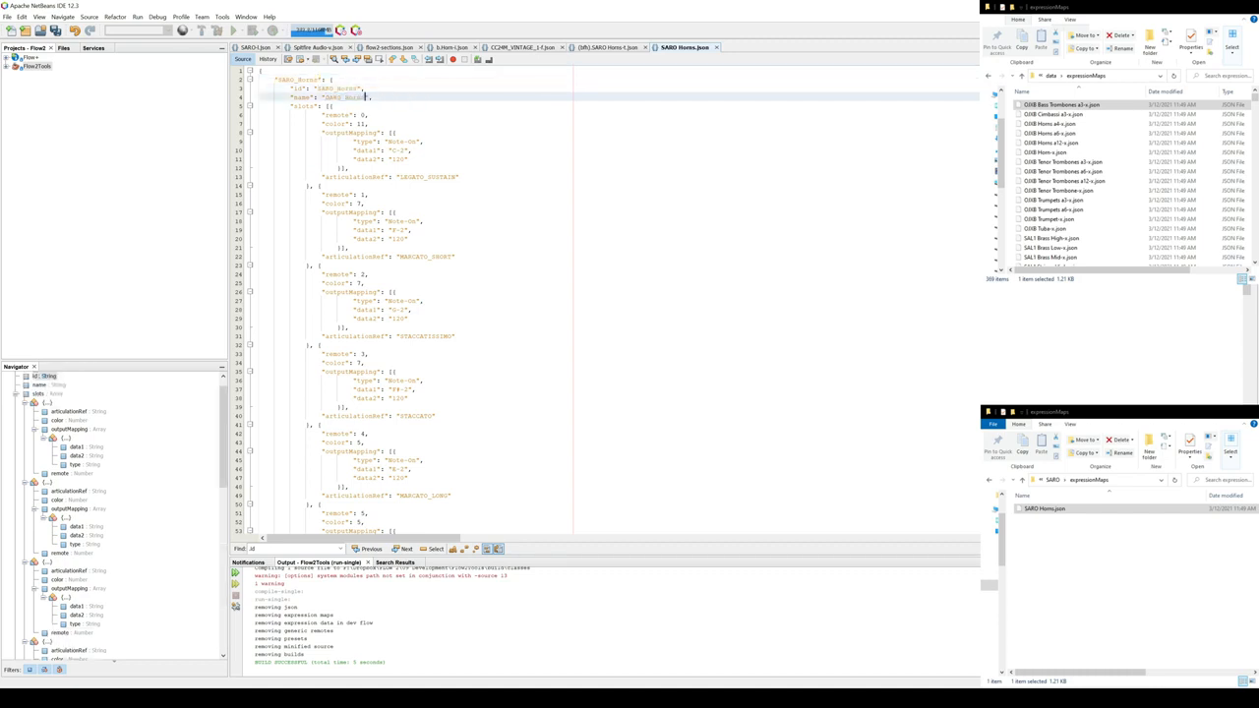
pyautogui.press('BackSpace')
# Delete all slots after the MARCATO_SHORT slot in SARO Horns.json, keeping the closing brackets, version and copyright lines.
pyautogui.press('Down')
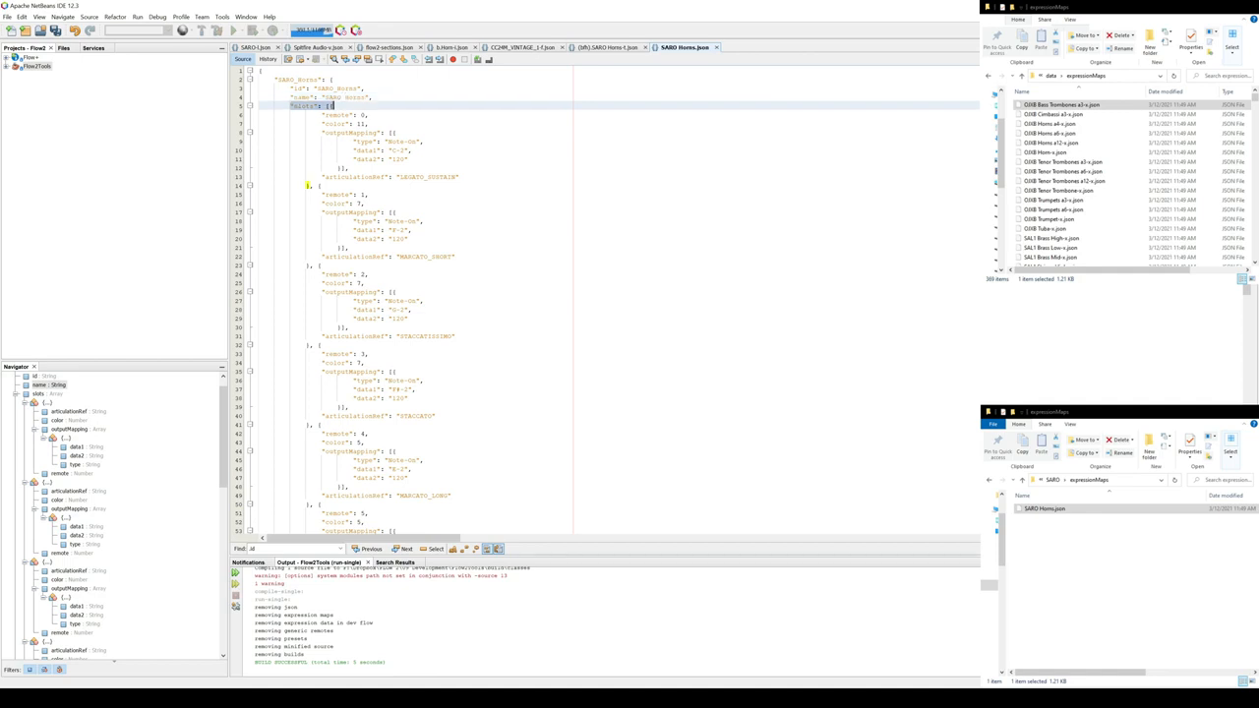
pyautogui.scroll(-1, 308, 158)
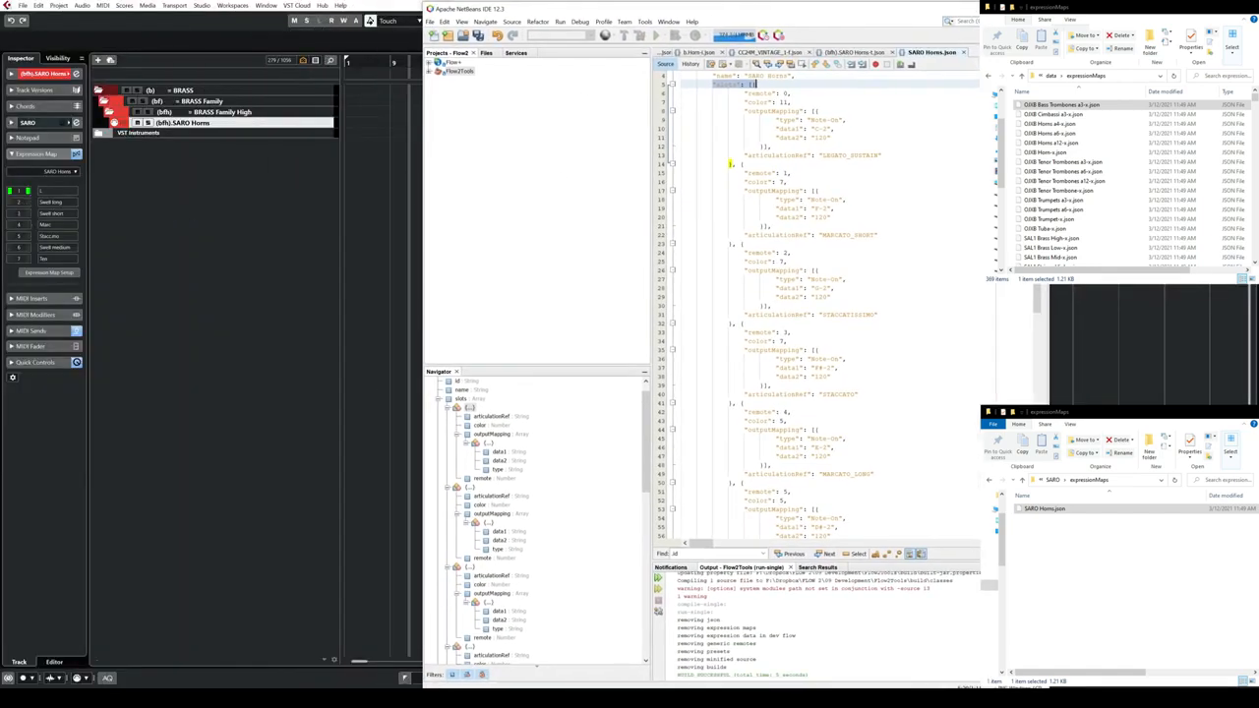
pyautogui.scroll(-14, 729, 164)
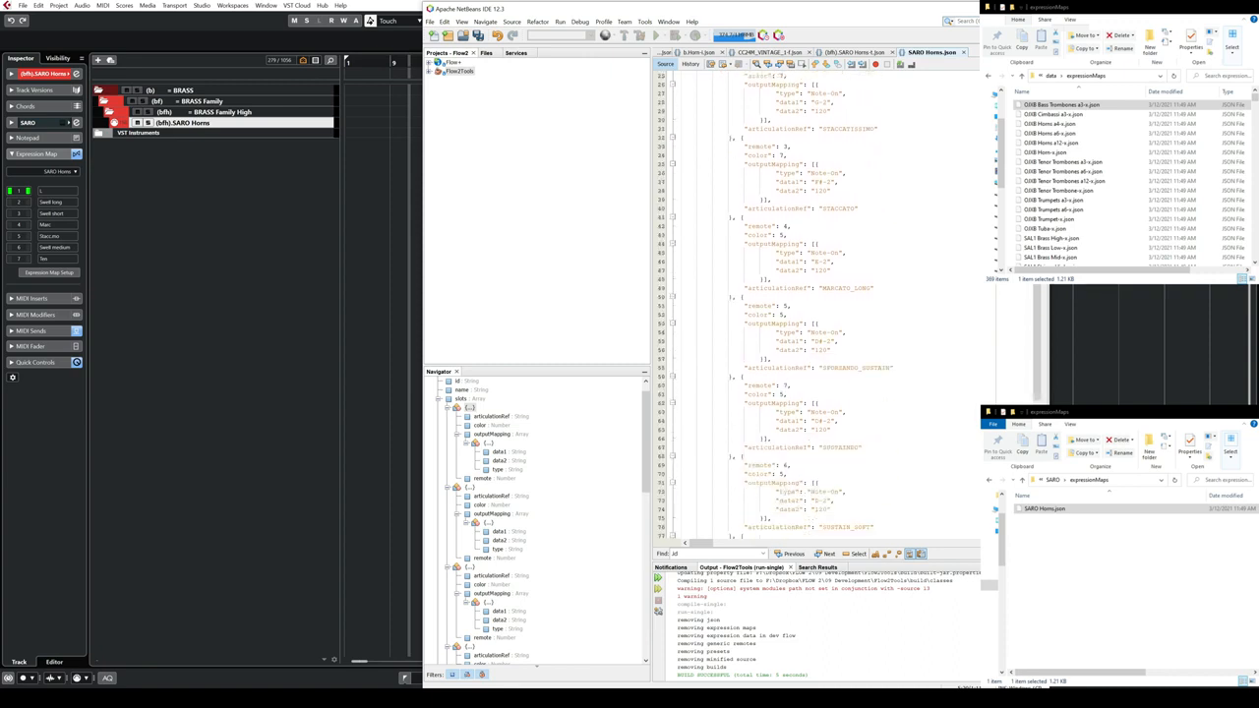
pyautogui.click(732, 430)
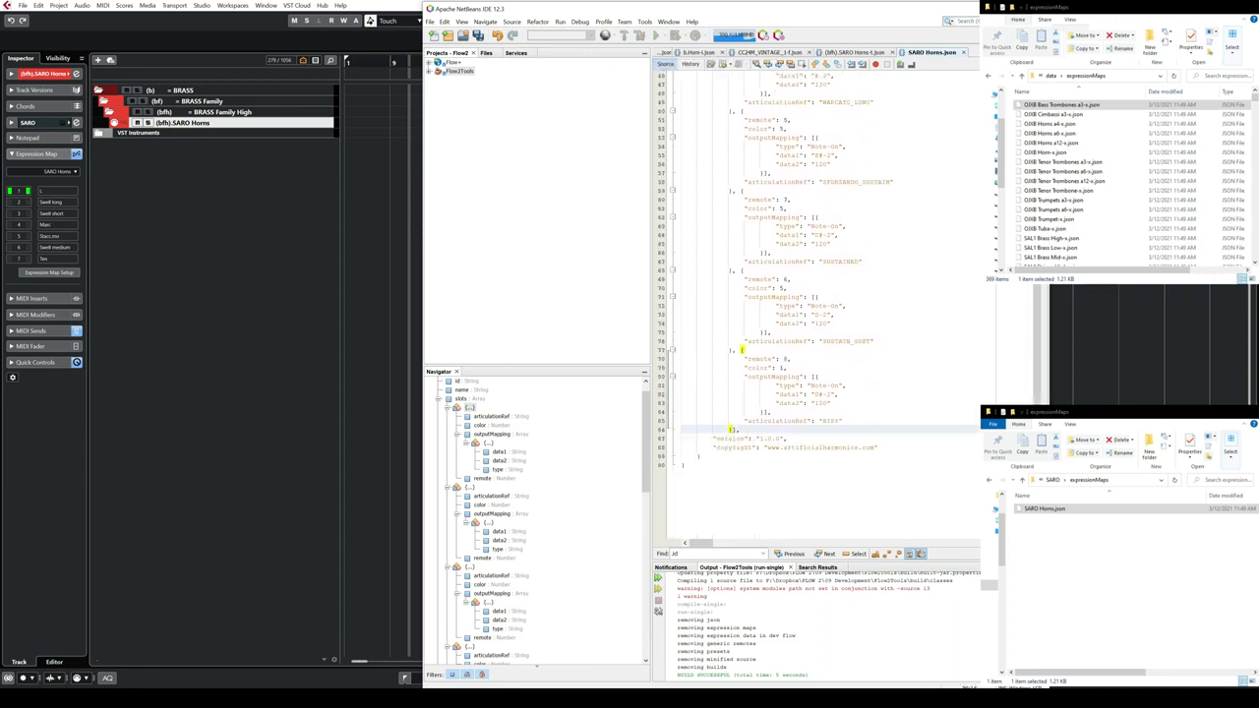
pyautogui.hotkey('ctrl', 'Home')
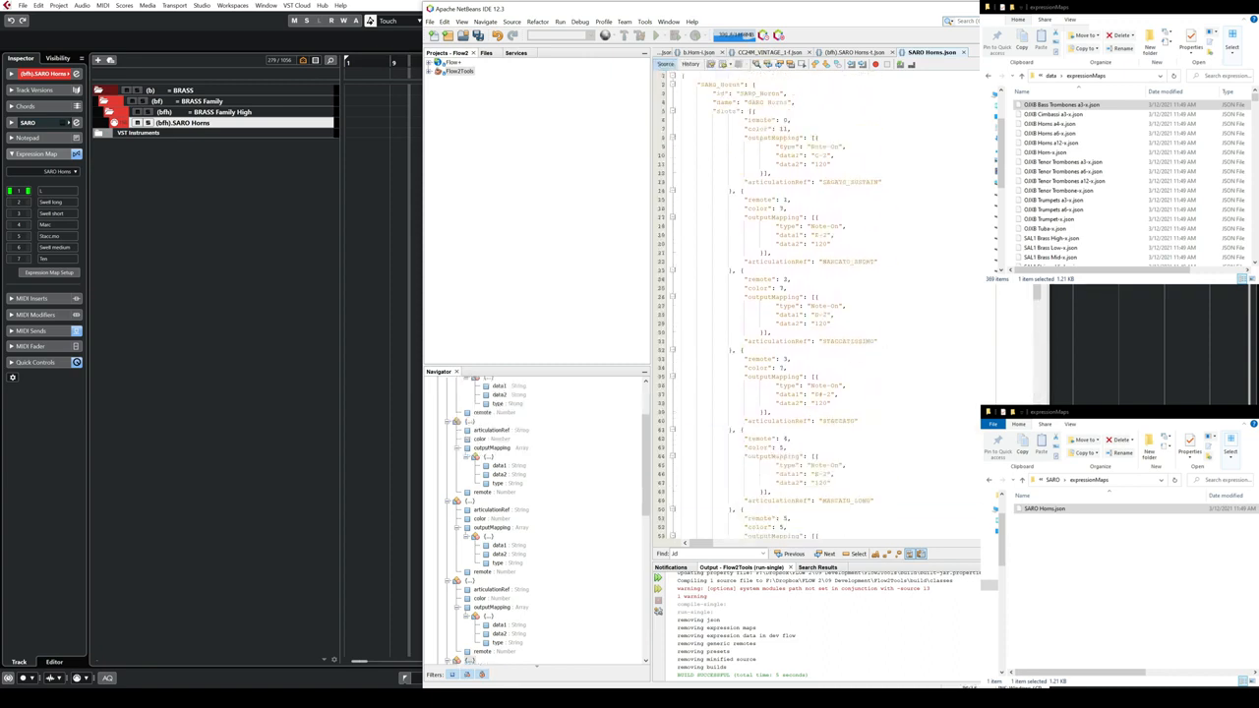
pyautogui.keyDown('shift'); pyautogui.click(735, 269); pyautogui.keyUp('shift')
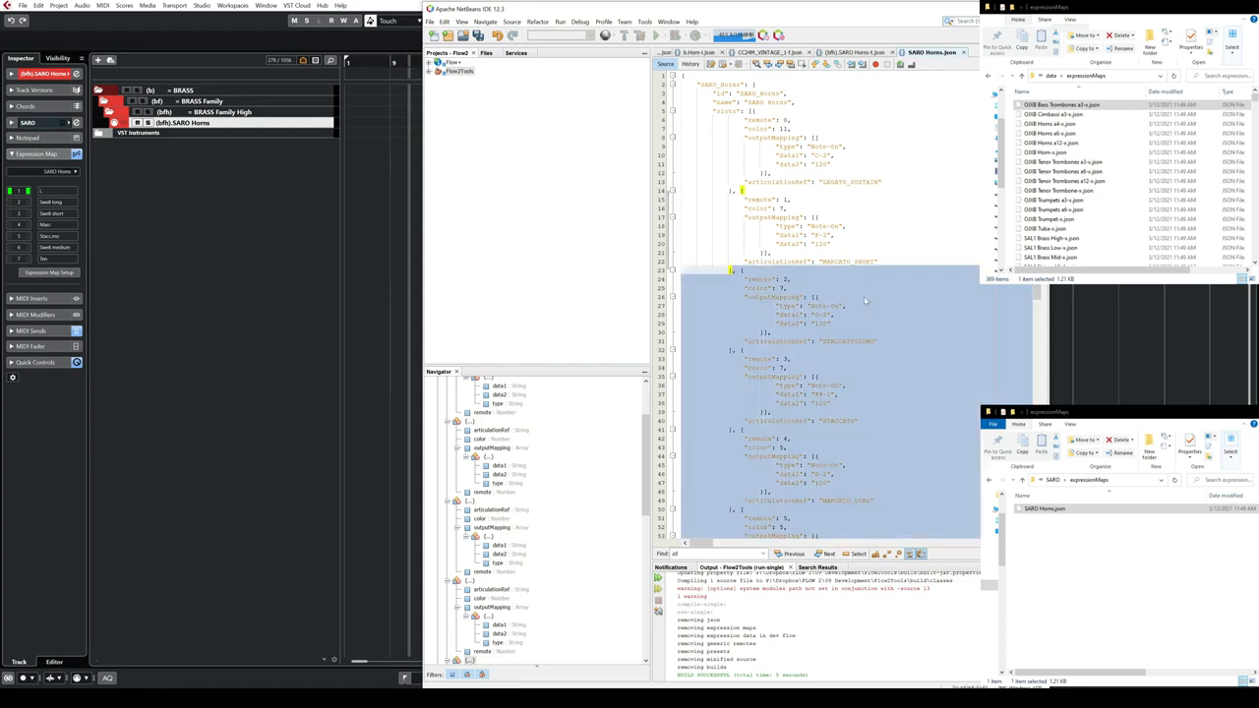
pyautogui.press('Delete')
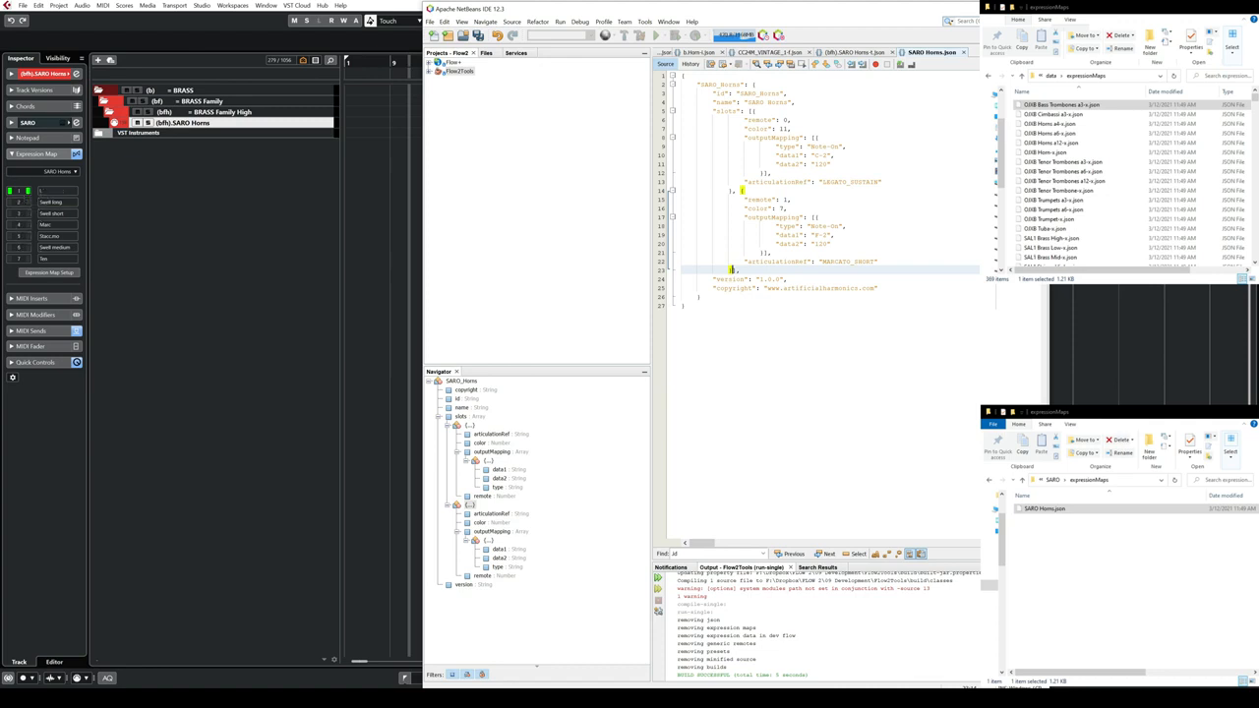
# Examine the remote values and the extent of the LEGATO_SUSTAIN and MARCATO_SHORT slots in SARO Horns.json.
pyautogui.click(785, 119)
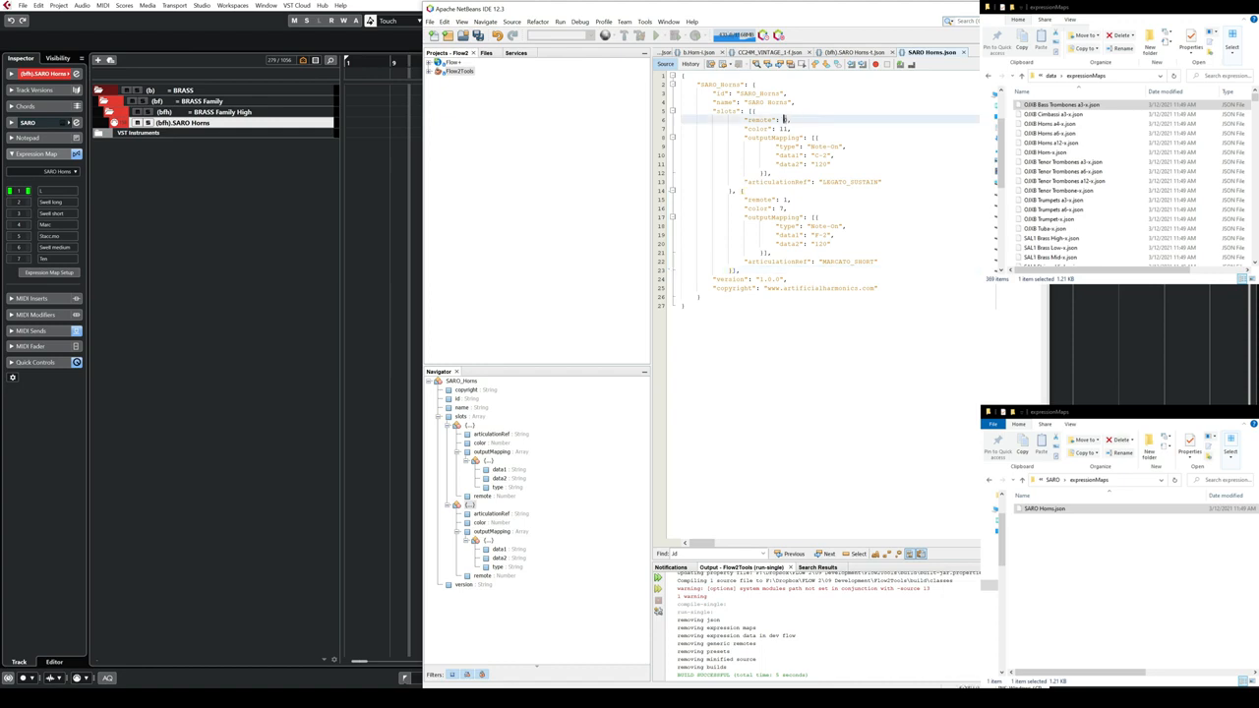
pyautogui.click(786, 198)
pyautogui.click(786, 119)
pyautogui.click(786, 199)
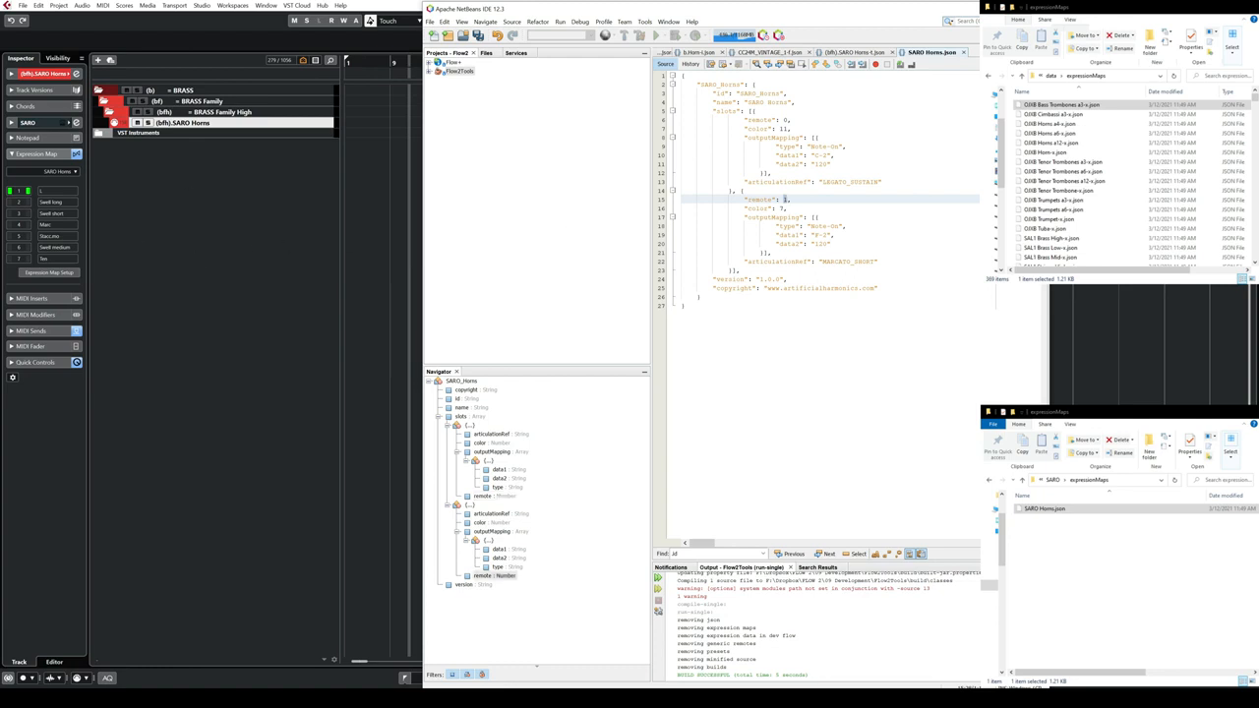
pyautogui.moveTo(752, 110); pyautogui.dragTo(740, 270)
pyautogui.click(735, 190)
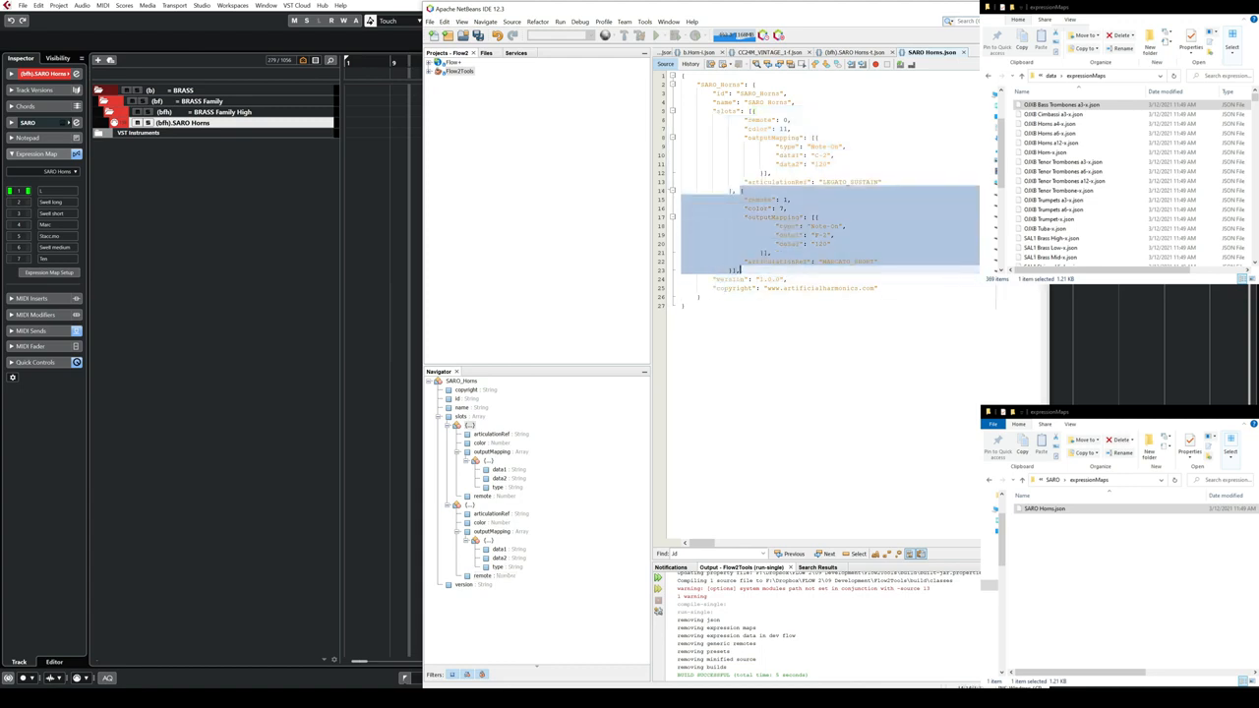
pyautogui.click(786, 205)
# Examine the color value and the outputMapping block, including its type, in the LEGATO_SUSTAIN slot.
pyautogui.doubleClick(762, 128)
pyautogui.write('1')
pyautogui.press('Down')
pyautogui.press('Down')
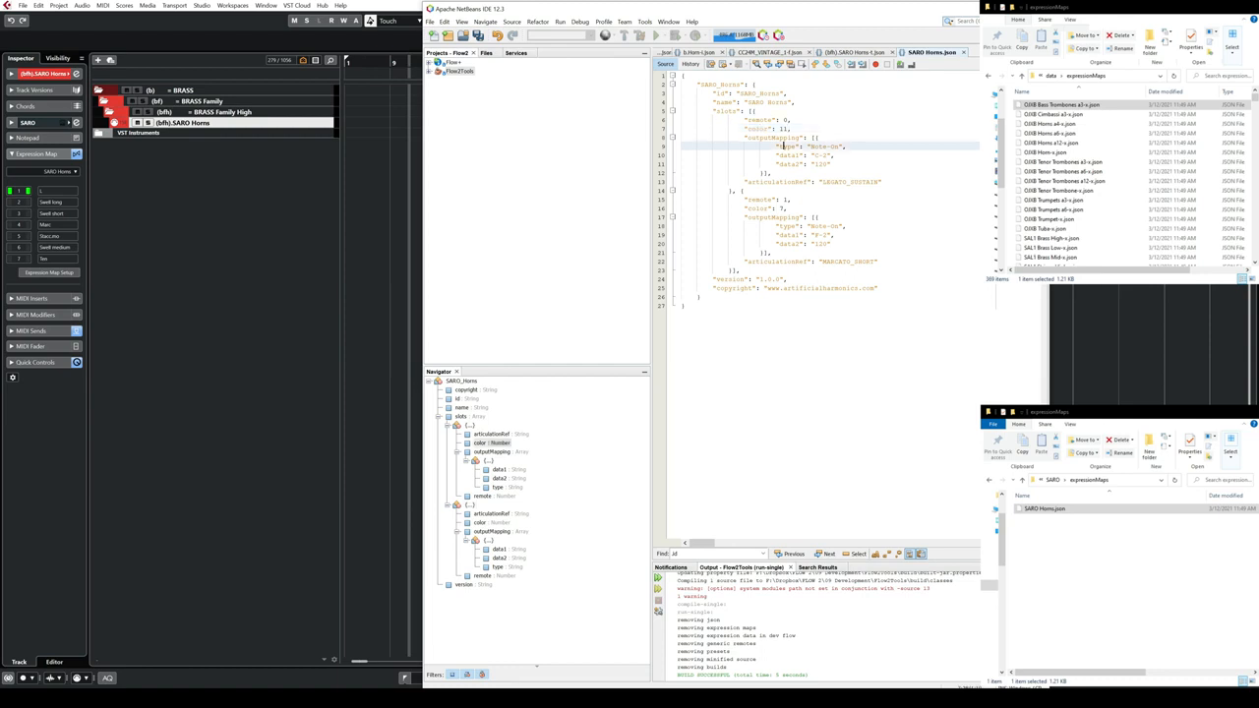
pyautogui.doubleClick(785, 128)
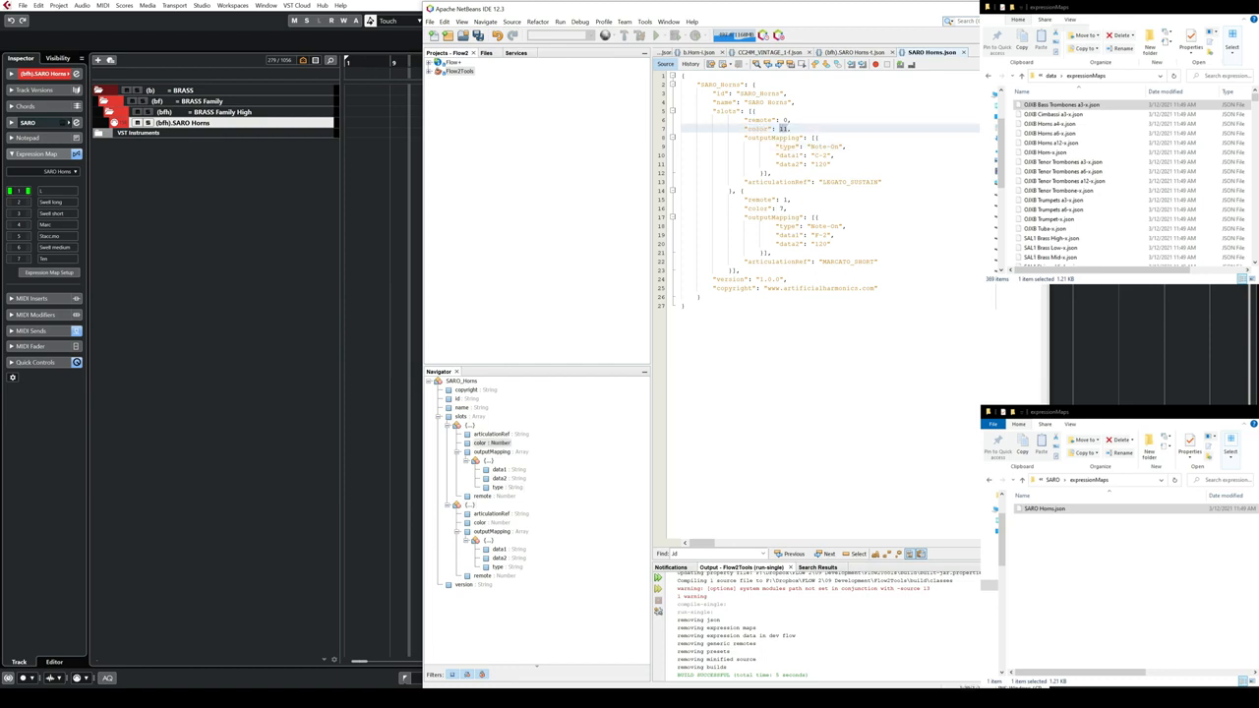
pyautogui.press('Down')
pyautogui.moveTo(745, 137); pyautogui.dragTo(771, 172)
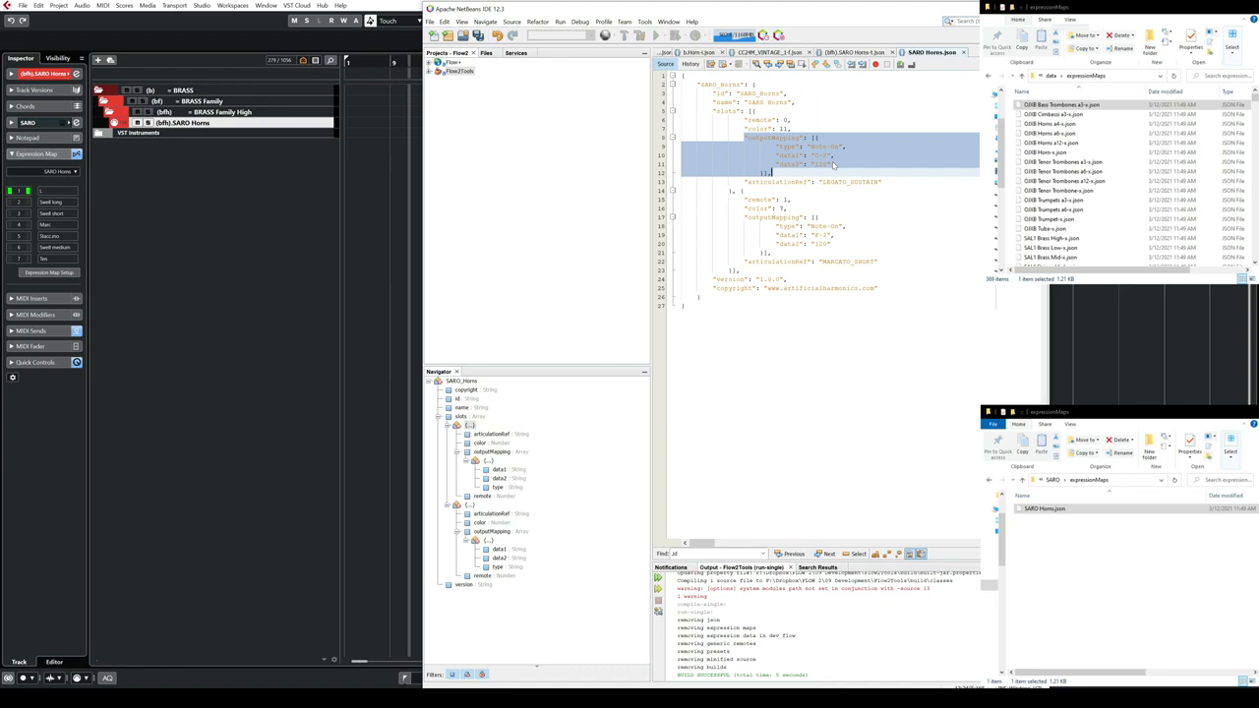
pyautogui.click(845, 172)
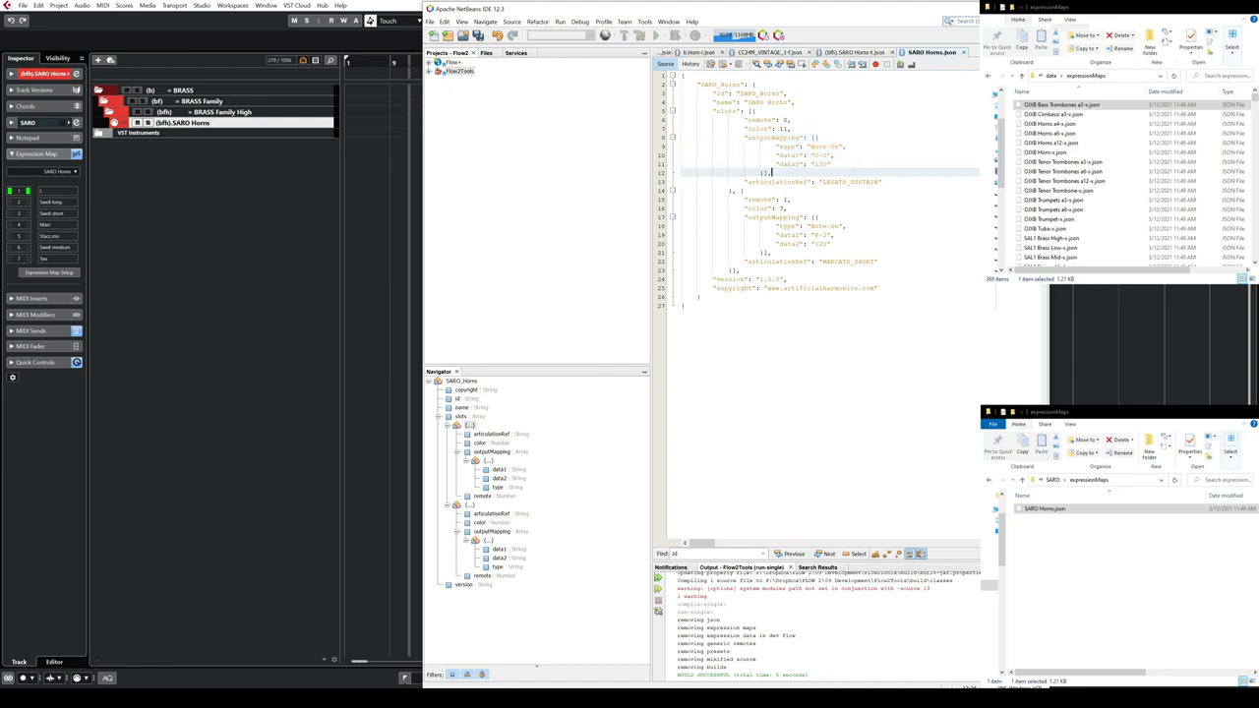
pyautogui.click(844, 146)
pyautogui.moveTo(814, 146); pyautogui.dragTo(838, 145)
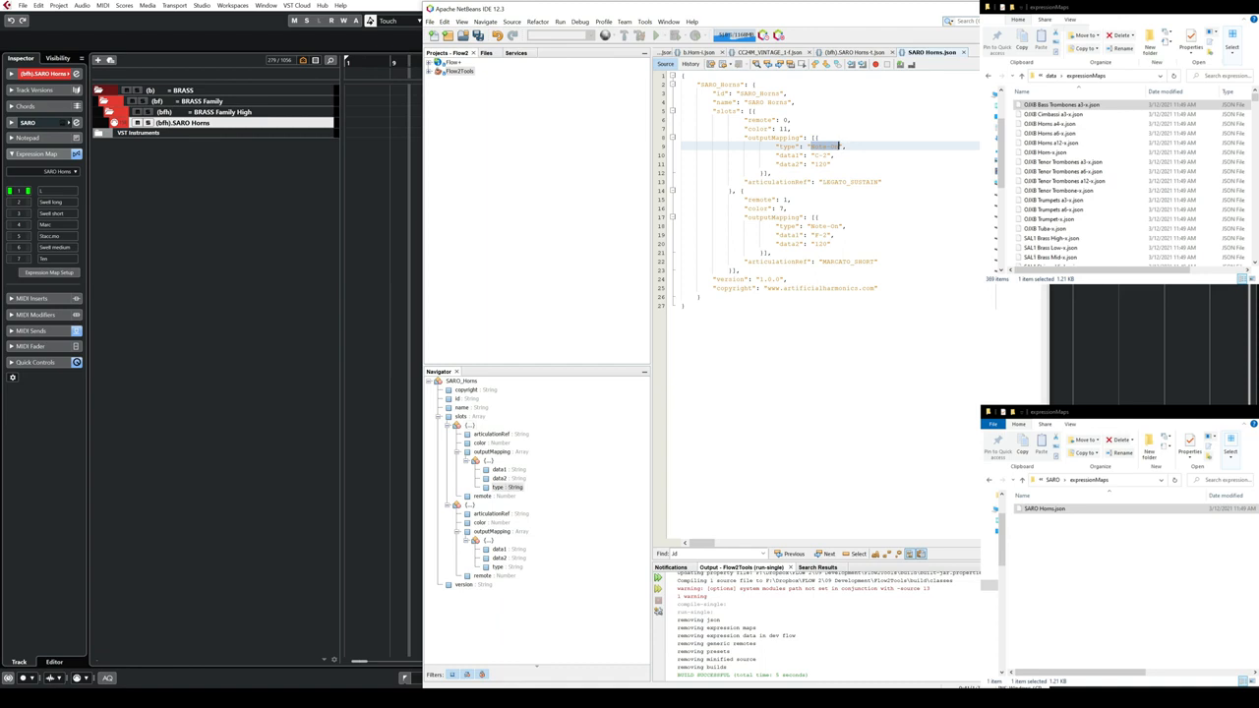
pyautogui.moveTo(816, 146)
pyautogui.mouseDown()
pyautogui.moveTo(853, 175)
pyautogui.moveTo(840, 146)
pyautogui.moveTo(818, 147)
pyautogui.moveTo(840, 147)
pyautogui.mouseUp()
pyautogui.click(854, 178)
pyautogui.click(851, 174)
pyautogui.click(848, 174)
# Switch to Cubase and check the output mapping of the Swell long slot in the SARO Horns expression map setup.
pyautogui.click(60, 275)
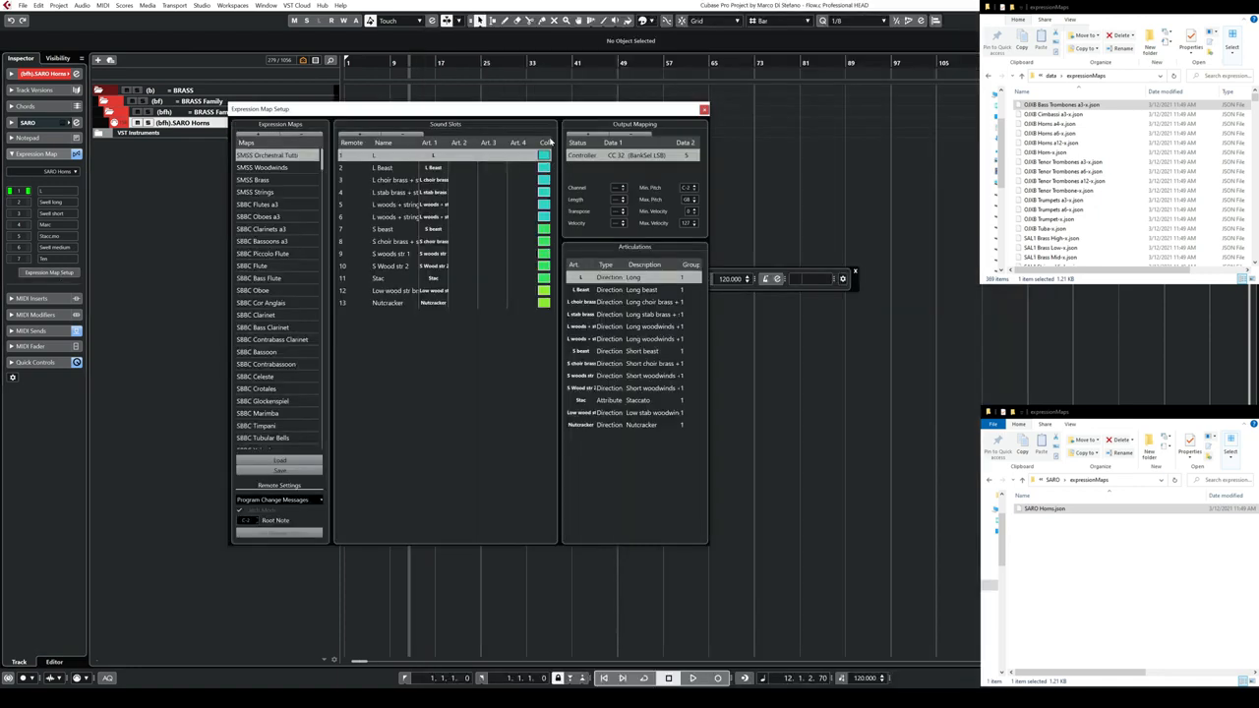
pyautogui.moveTo(321, 166); pyautogui.dragTo(327, 458)
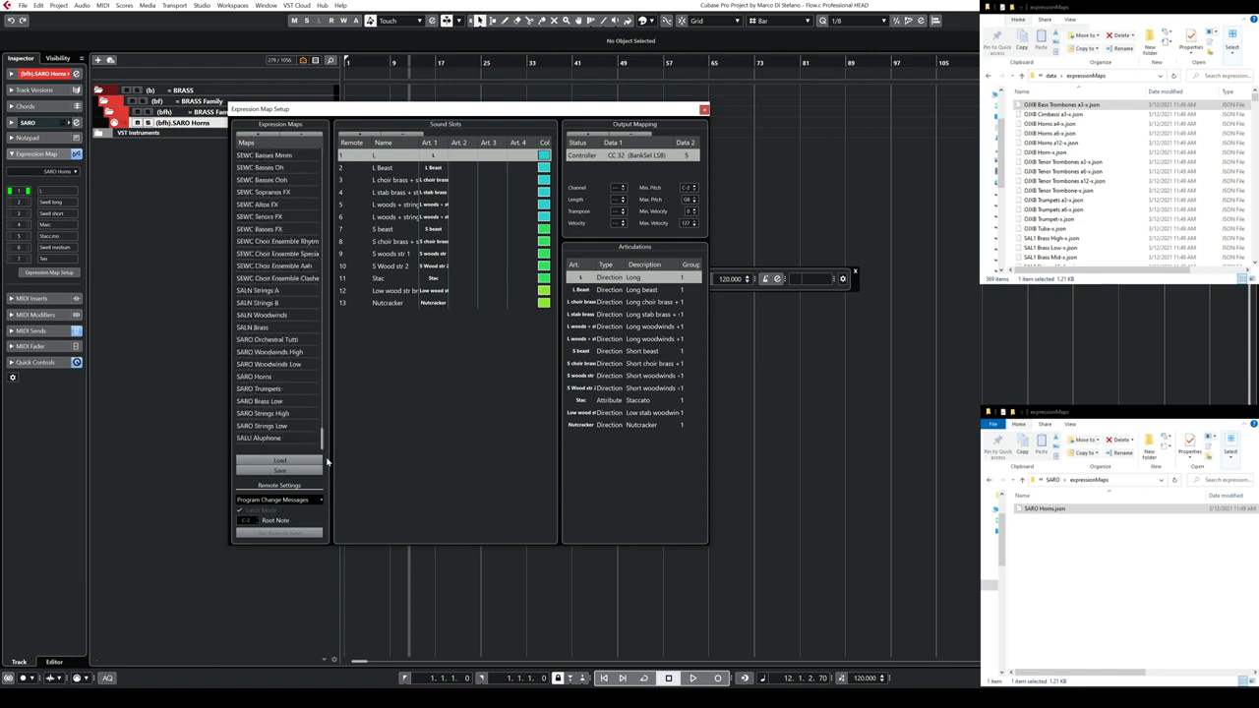
pyautogui.click(278, 377)
pyautogui.moveTo(551, 108); pyautogui.dragTo(431, 120)
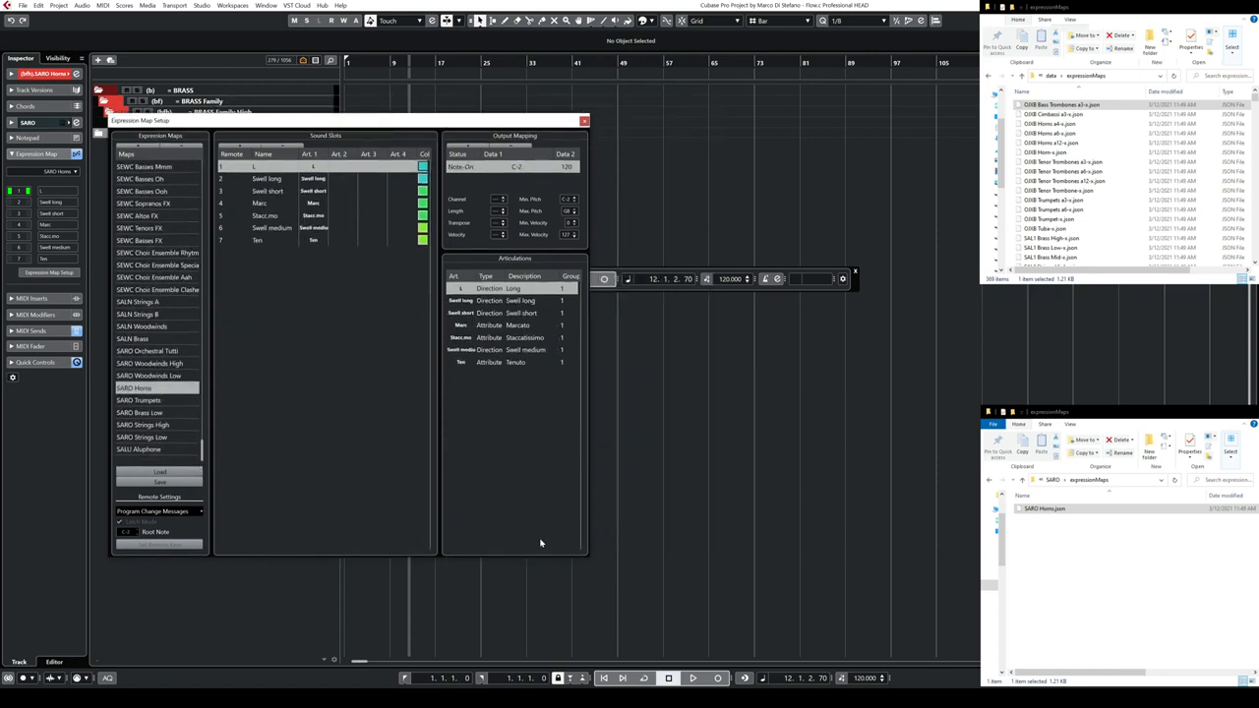
pyautogui.click(275, 180)
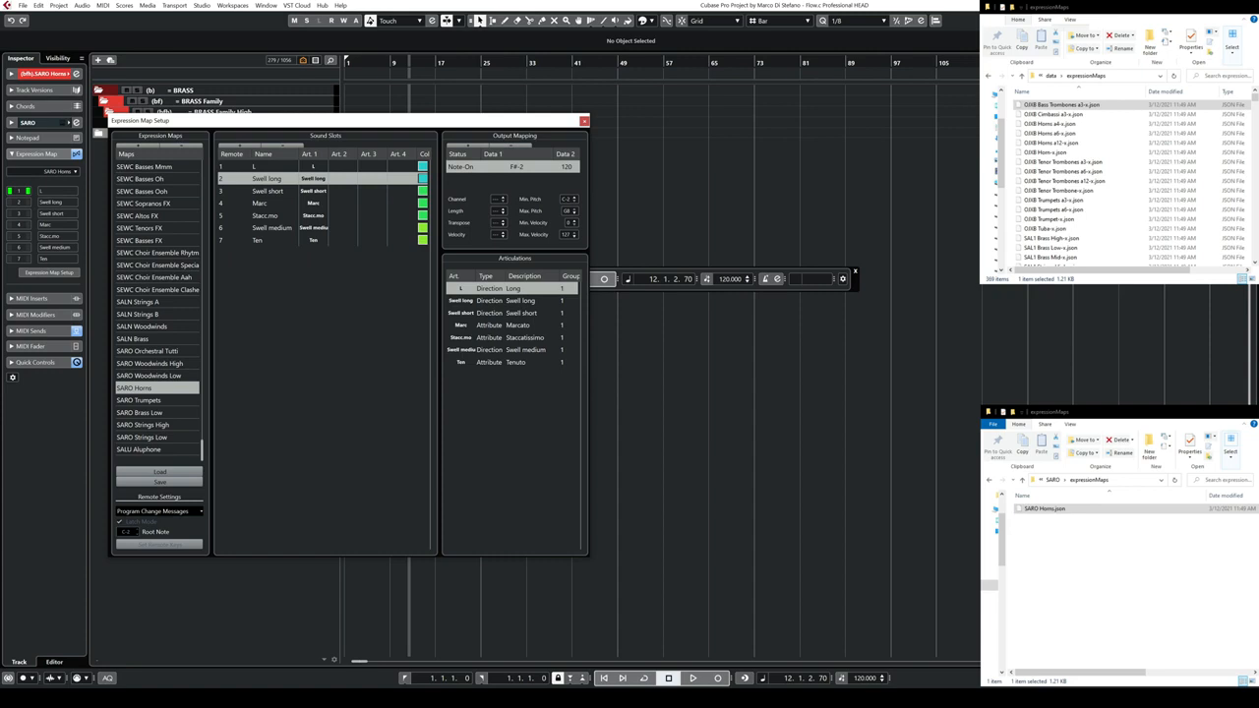
# Return to NetBeans and set the MARCATO_SHORT slot's data1 note to F#-2.
pyautogui.hotkey('alt', 'Tab')
pyautogui.click(814, 155)
pyautogui.click(815, 235)
pyautogui.write('#')
# Open the Flow+ data's articulations folder and view the techniques of the Abbey Road One Horns patch in Vienna Ensemble Pro.
pyautogui.click(771, 182)
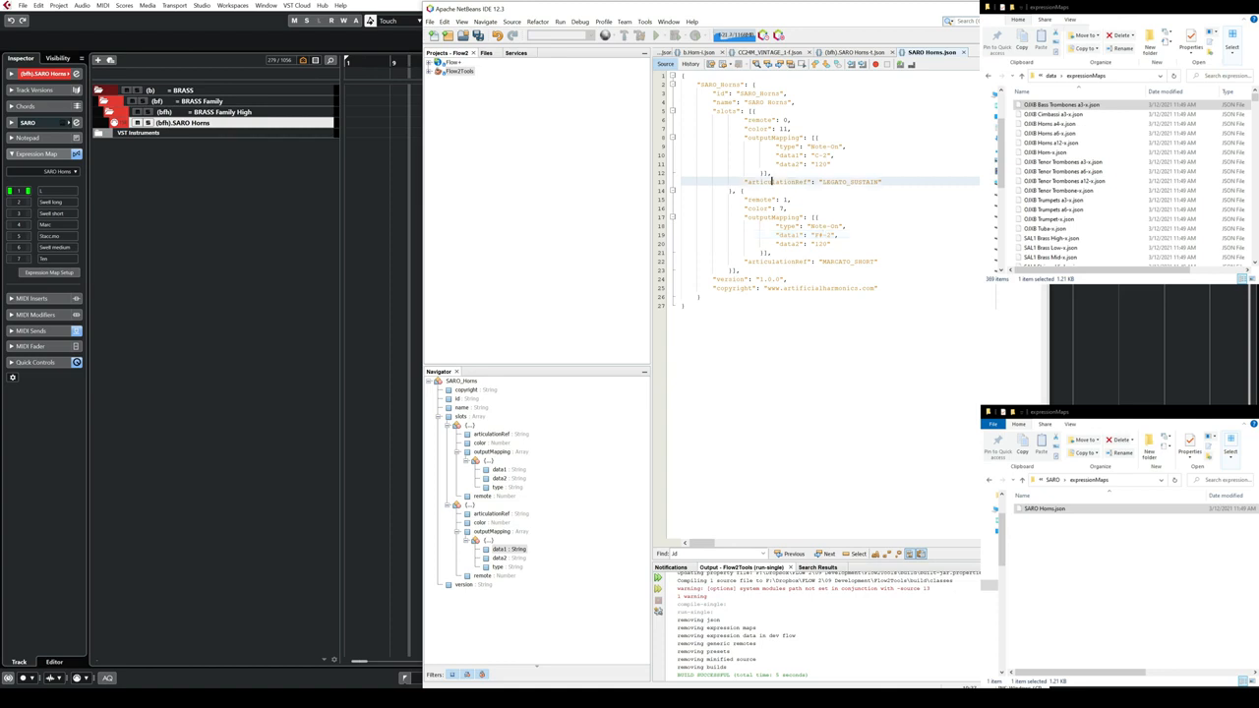
pyautogui.doubleClick(806, 182)
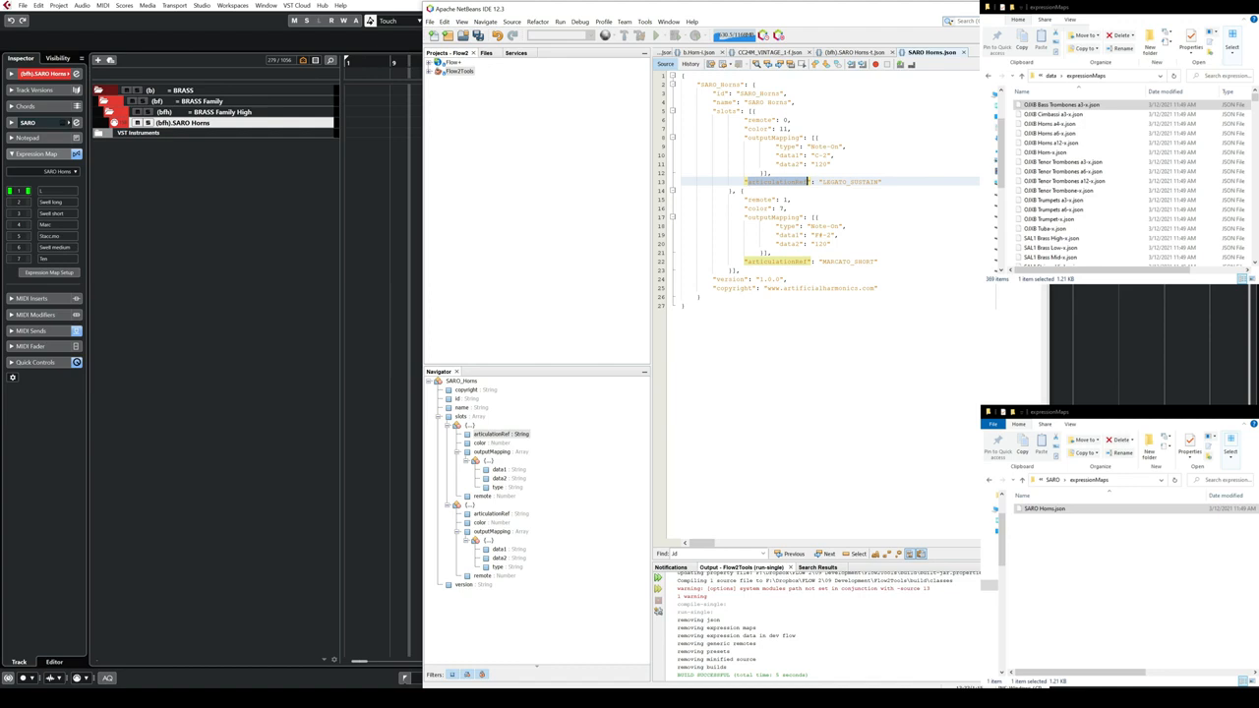
pyautogui.click(1052, 77)
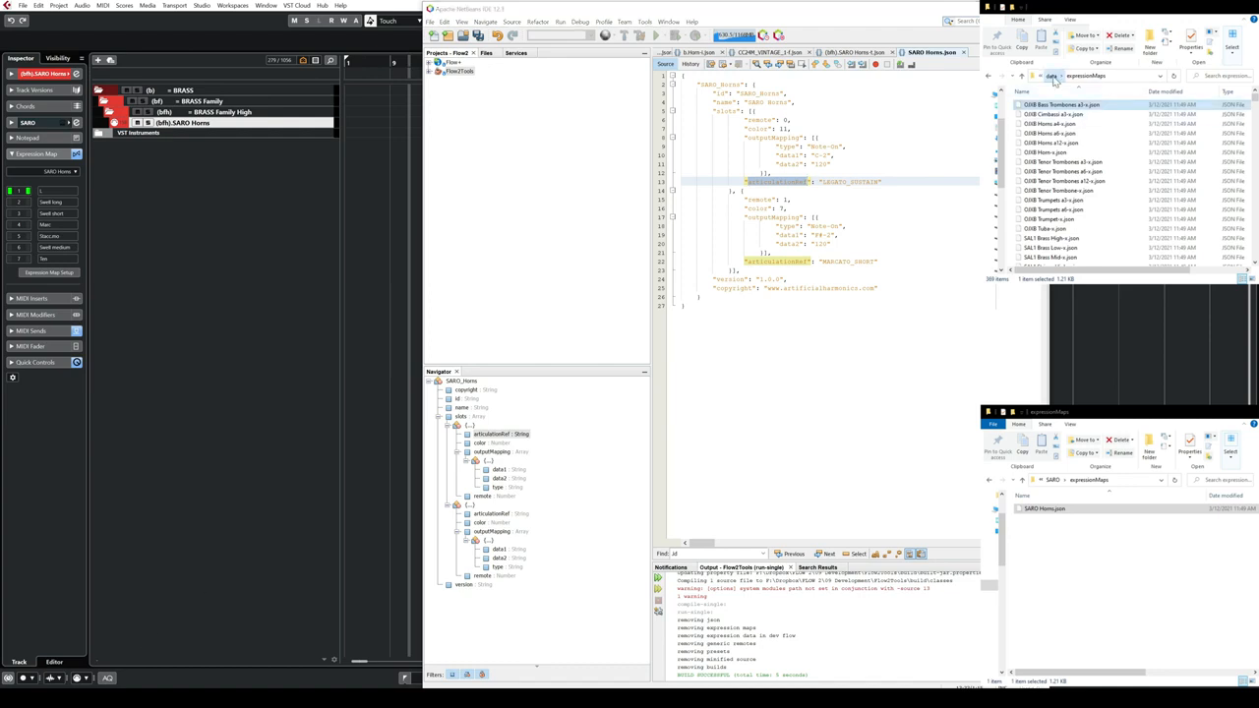
pyautogui.doubleClick(1057, 106)
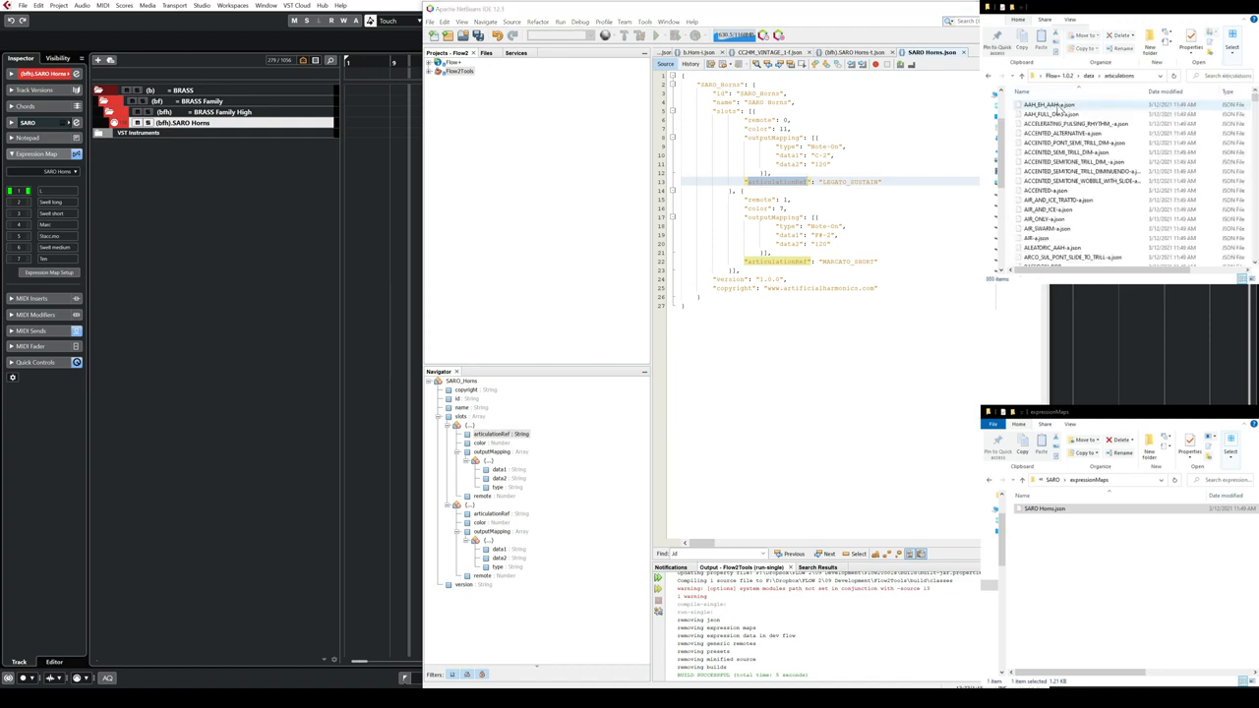
pyautogui.moveTo(1254, 98); pyautogui.dragTo(1249, 177)
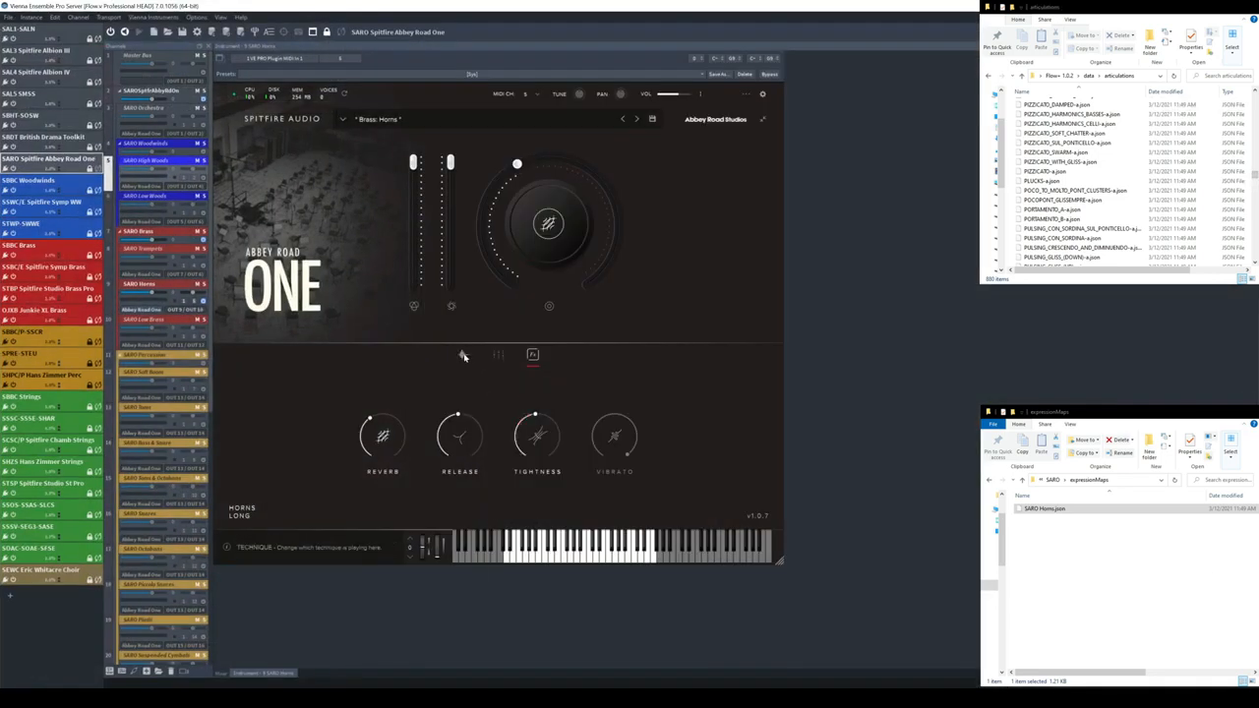
pyautogui.click(463, 355)
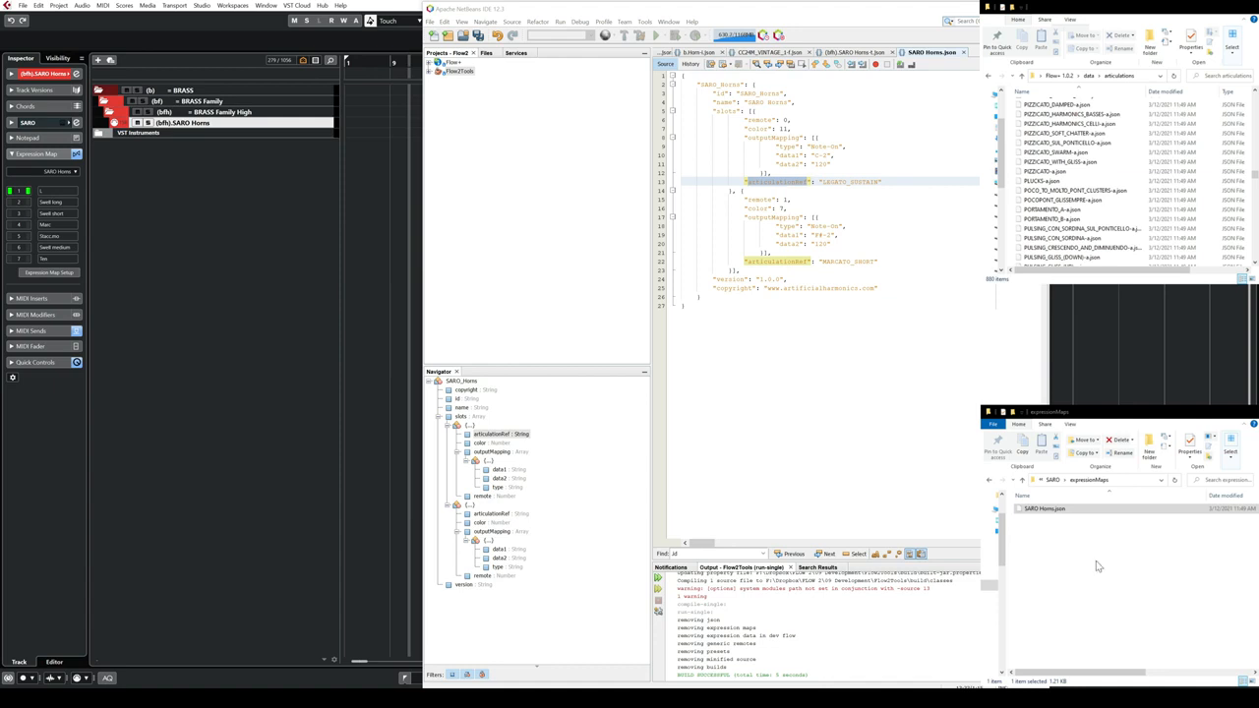
# Copy LONG-a.json from the Flow+ articulations folder into the SARO articulations folder.
pyautogui.scroll(5, 1056, 152)
pyautogui.click(1055, 150)
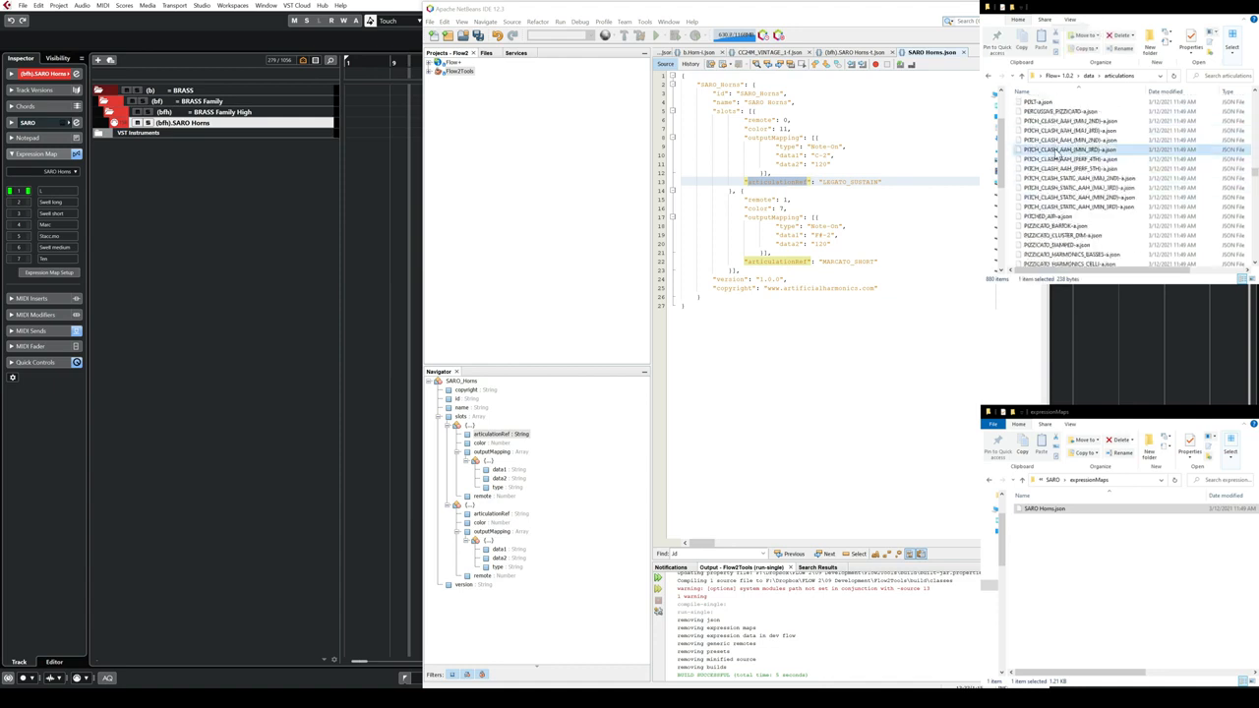
pyautogui.press('l')
pyautogui.press('Down')
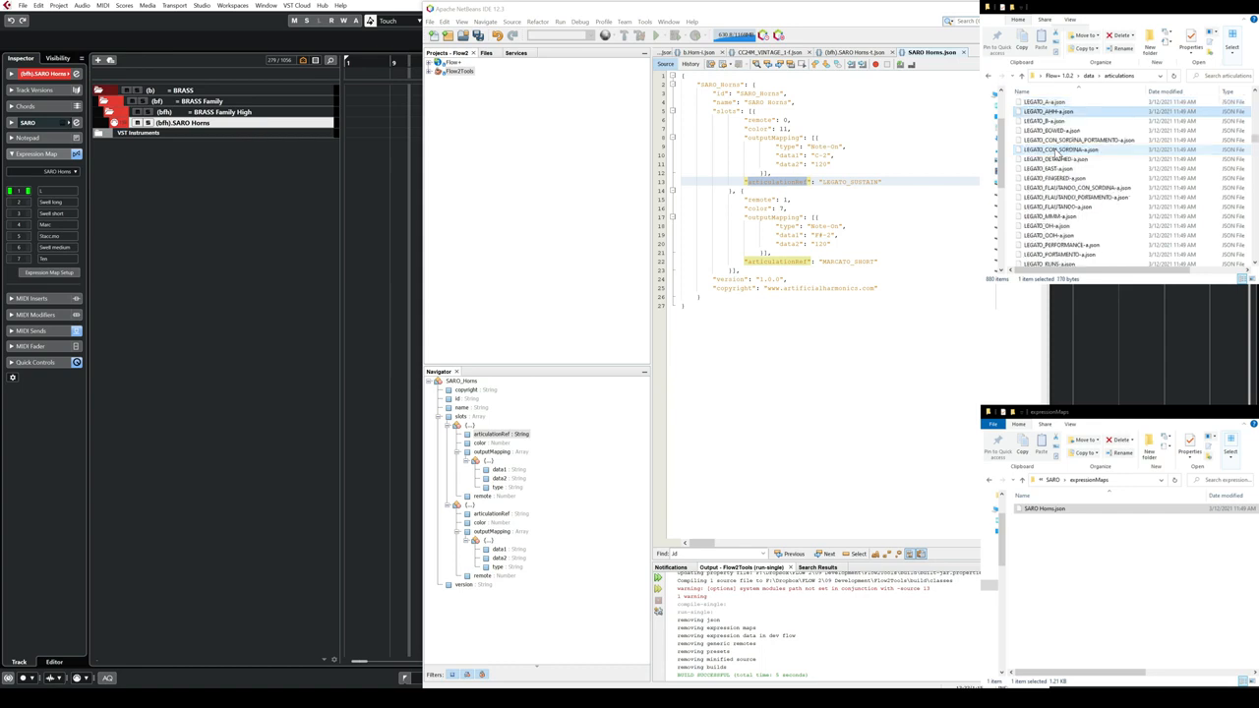
pyautogui.scroll(-10, 1057, 154)
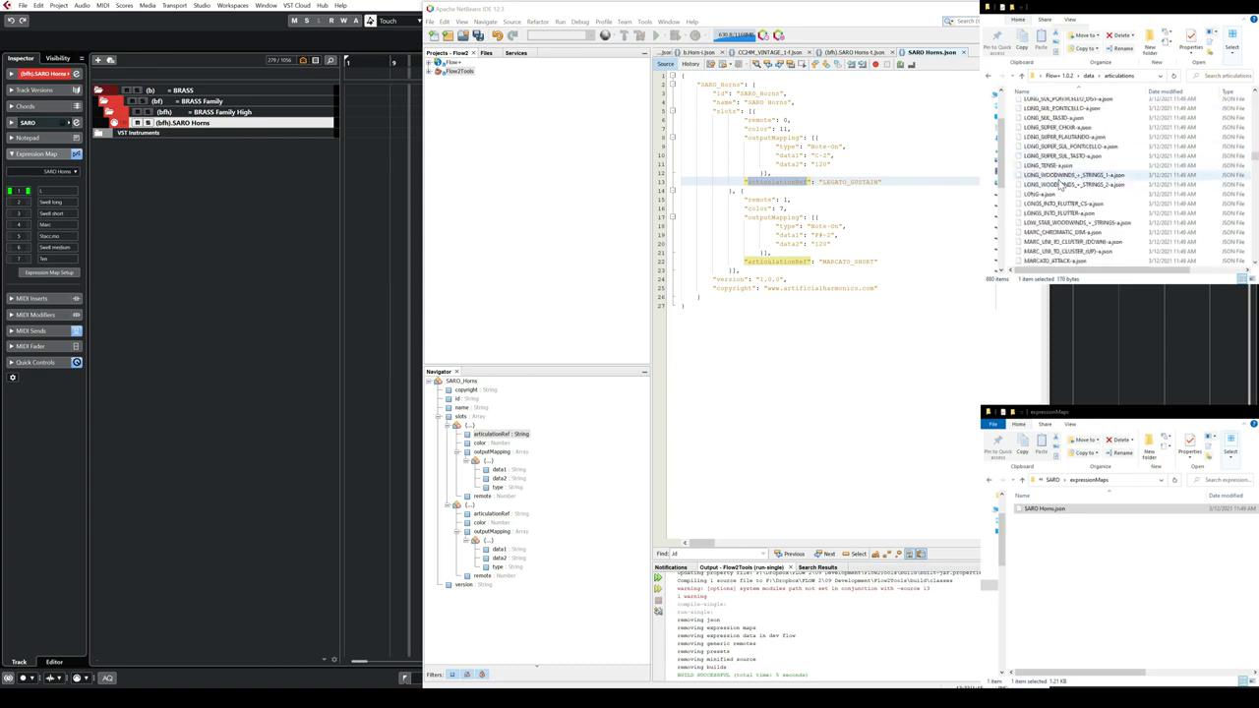
pyautogui.scroll(2, 1039, 191)
pyautogui.click(1077, 158)
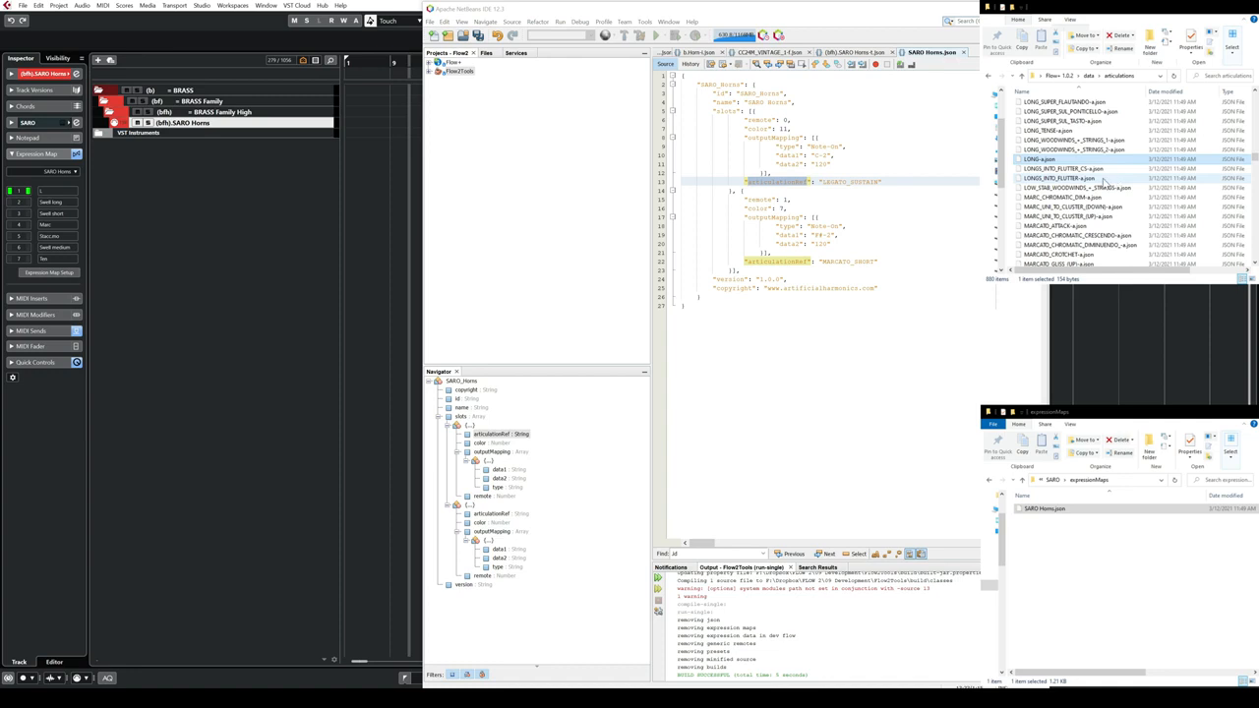
pyautogui.click(1052, 479)
pyautogui.doubleClick(1059, 507)
pyautogui.hotkey('ctrl', 'v')
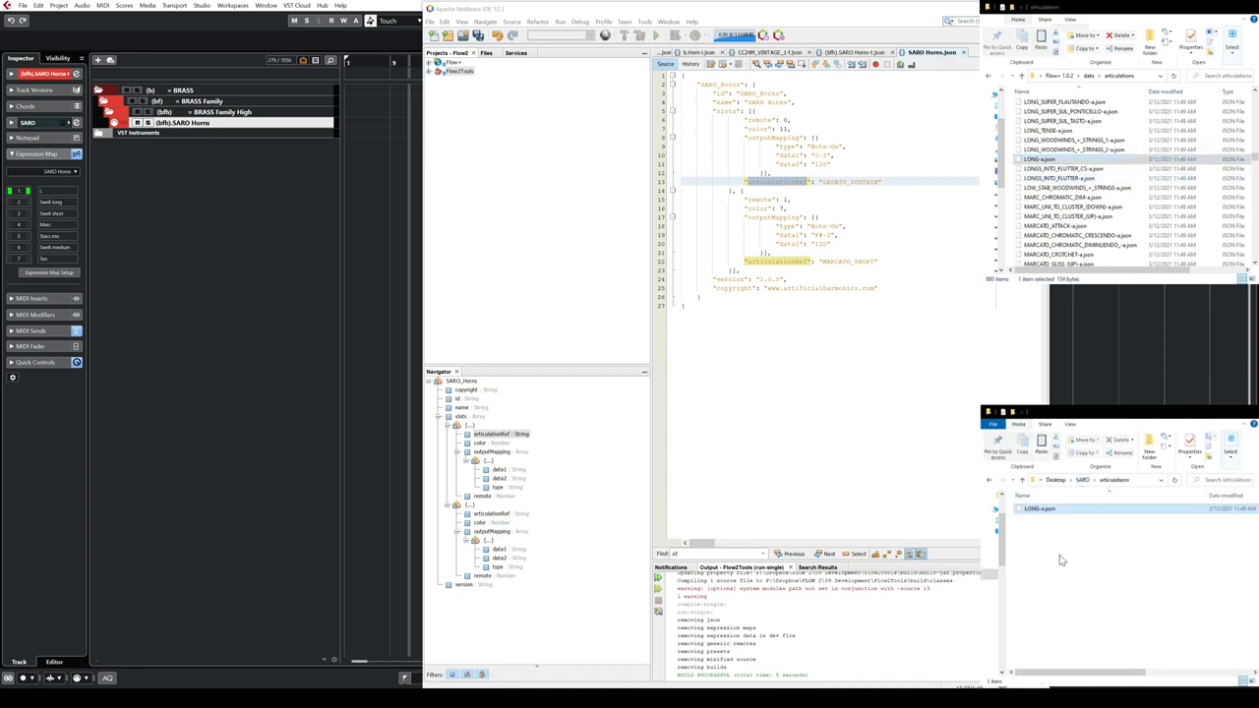
# Open the copied LONG-a.json in NetBeans and format its code.
pyautogui.click(791, 198)
pyautogui.moveTo(822, 182); pyautogui.dragTo(881, 182)
pyautogui.moveTo(1039, 509); pyautogui.dragTo(747, 197)
pyautogui.rightClick(748, 171)
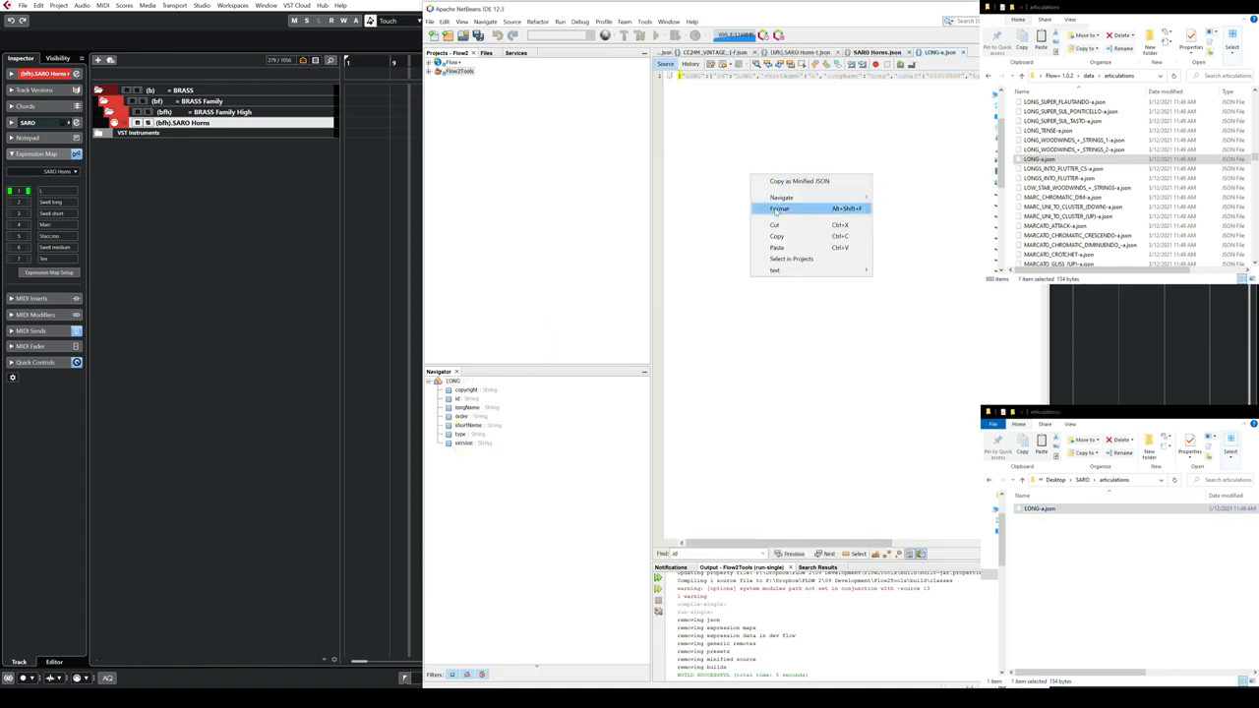
pyautogui.click(806, 207)
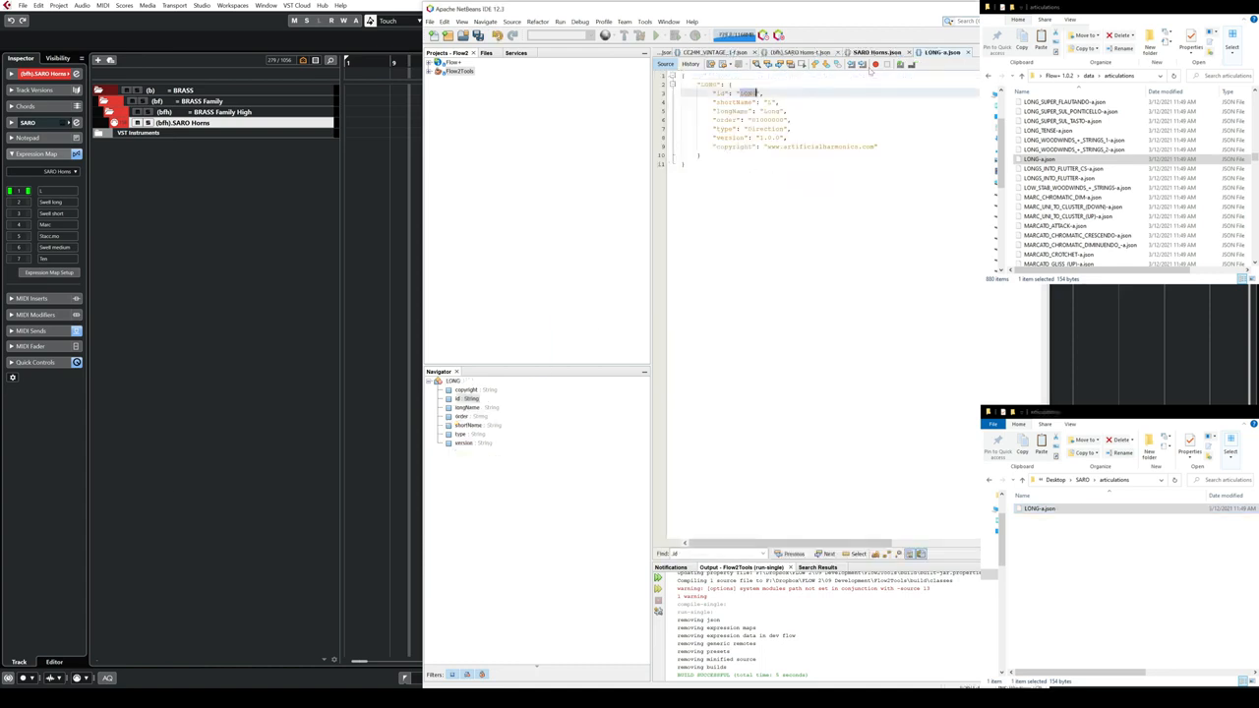
# Set the first slot's articulationRef in SARO Horns.json to LONG.
pyautogui.click(875, 52)
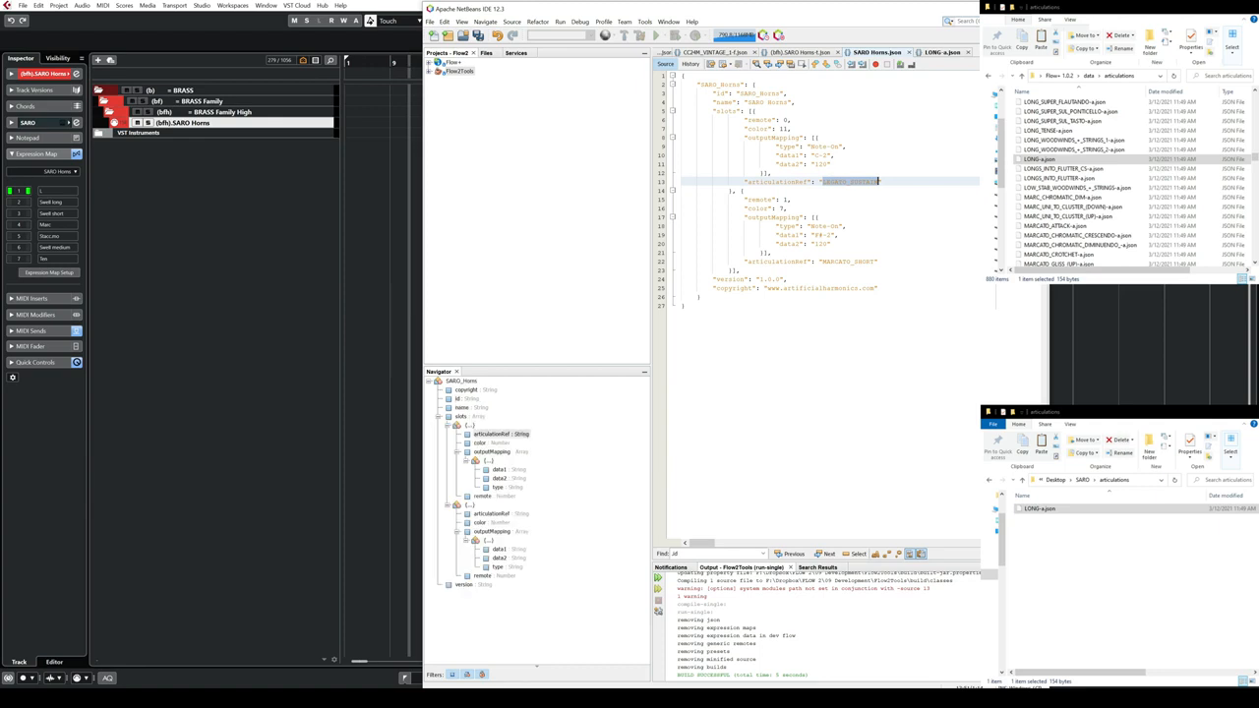
pyautogui.write('LONG')
pyautogui.press('Down')
pyautogui.press('Down')
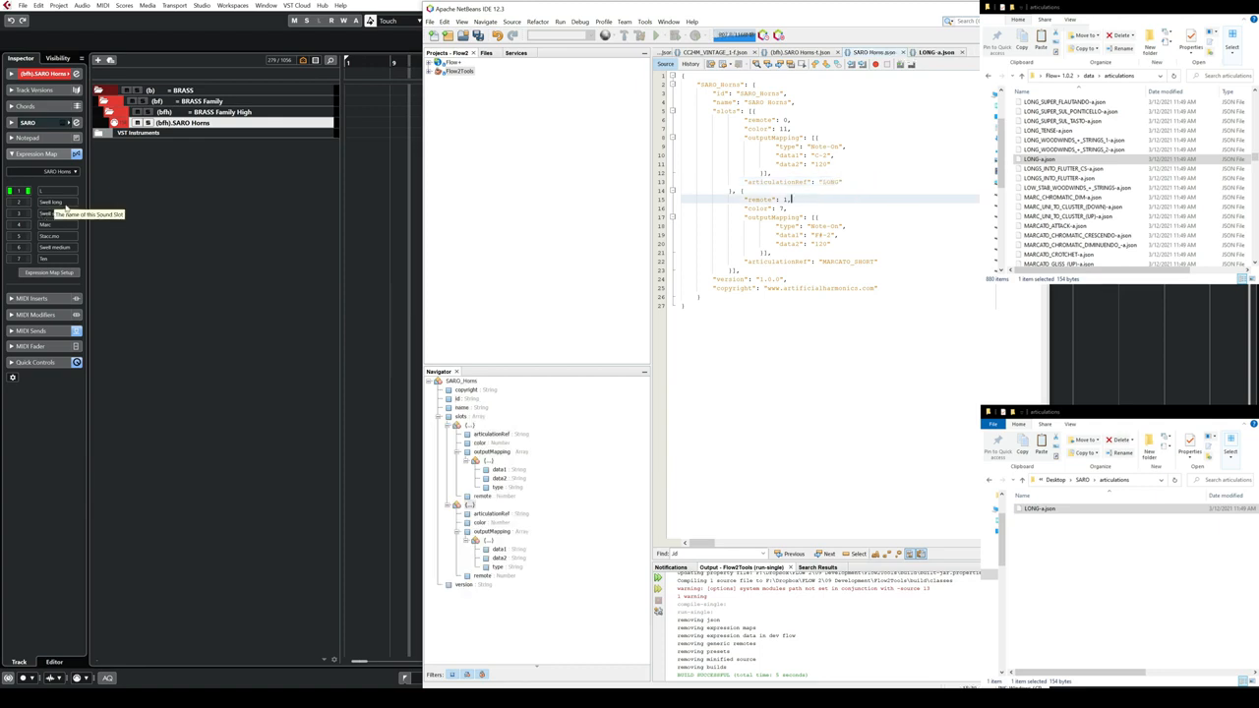
# Copy SWELL-a.json from the Flow+ articulations folder into the SARO articulations folder.
pyautogui.scroll(-6, 1093, 165)
pyautogui.scroll(-5, 1092, 169)
pyautogui.scroll(-10, 1092, 205)
pyautogui.click(1042, 214)
pyautogui.click(1045, 175)
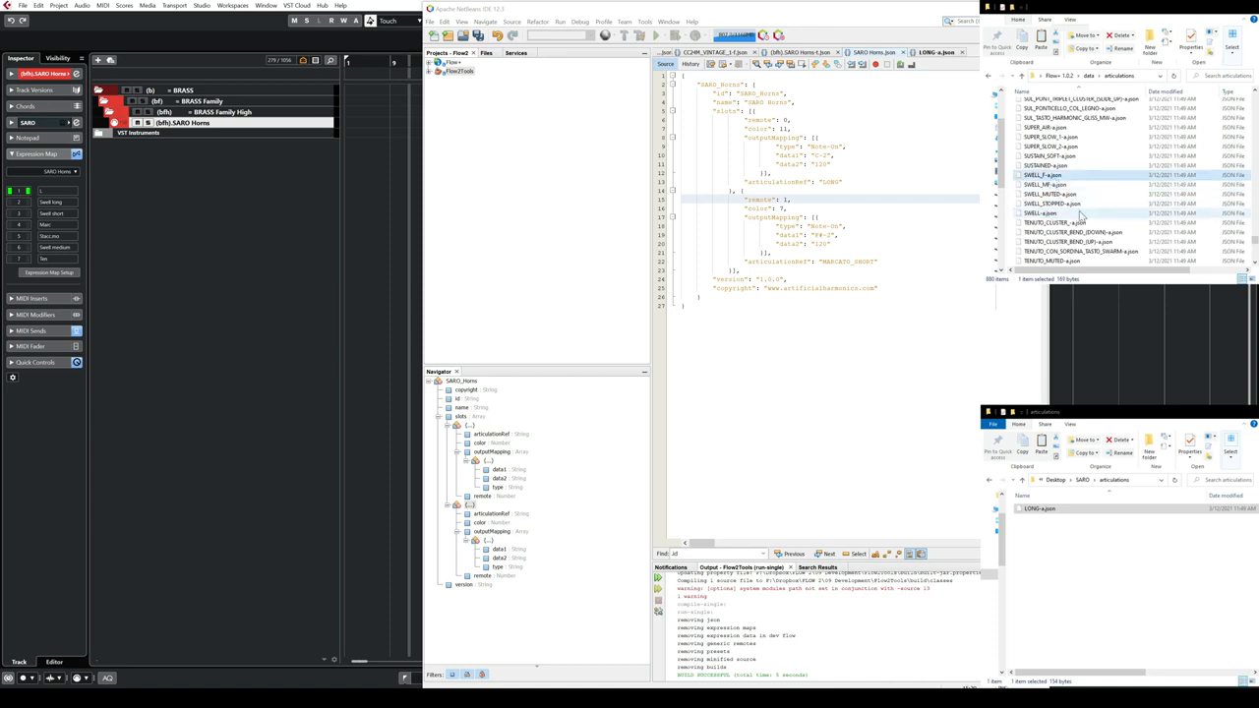
pyautogui.click(1050, 204)
pyautogui.click(1055, 214)
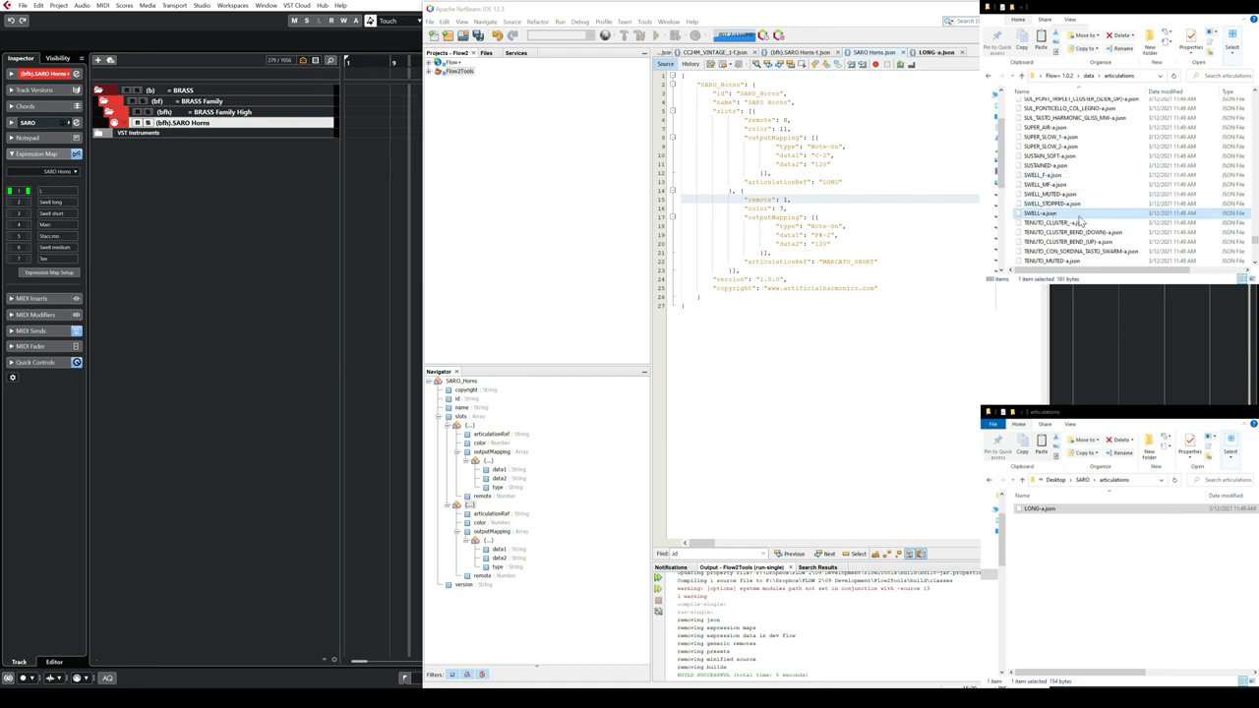
pyautogui.moveTo(1060, 218); pyautogui.dragTo(1094, 557)
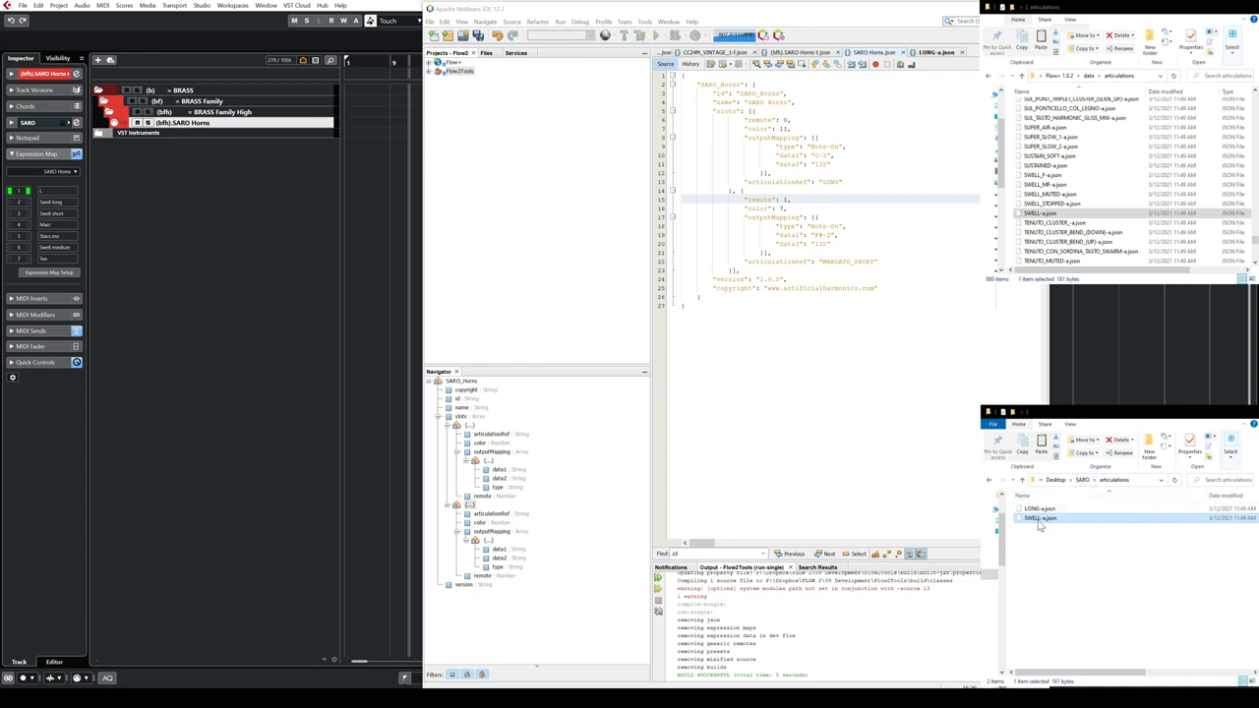
# Rename the copied swell articulation file as SWELL_LONG-a.json.
pyautogui.click(1040, 519)
pyautogui.write('_LONG')
pyautogui.press('Return')
# Open SWELL_LONG-a.json in NetBeans, format its code and maximize the editor window.
pyautogui.moveTo(1062, 519); pyautogui.dragTo(748, 197)
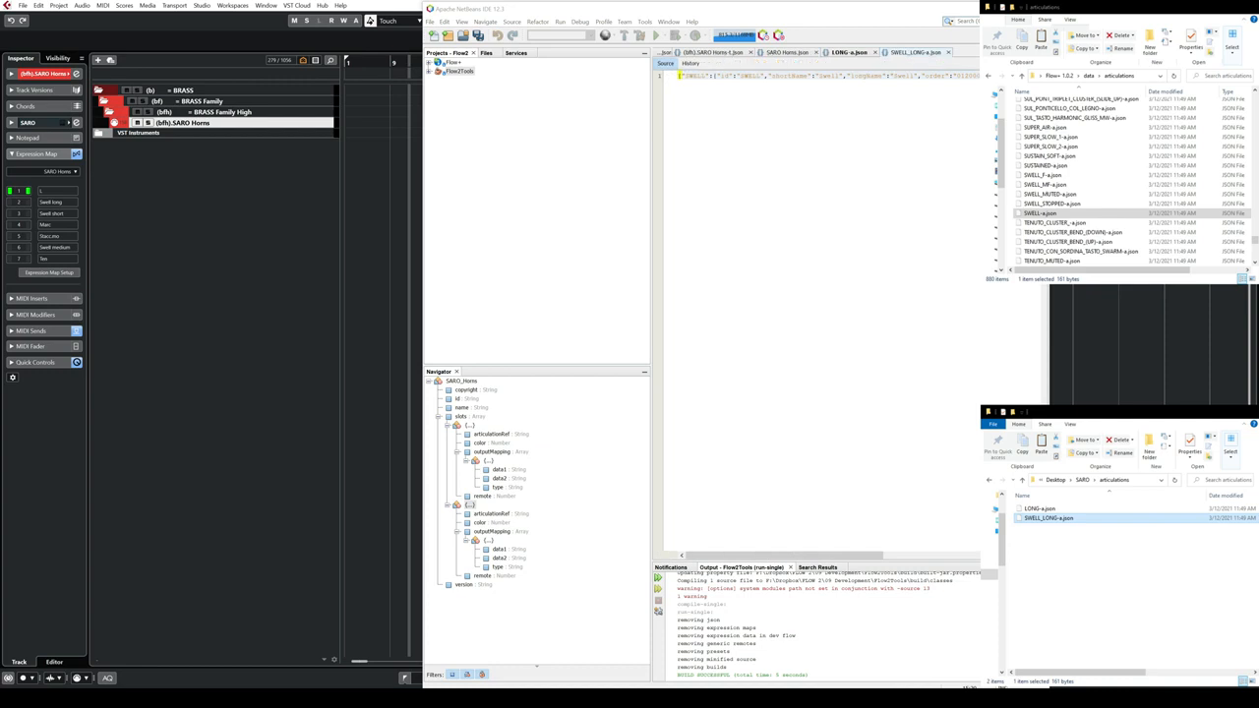
pyautogui.rightClick(774, 155)
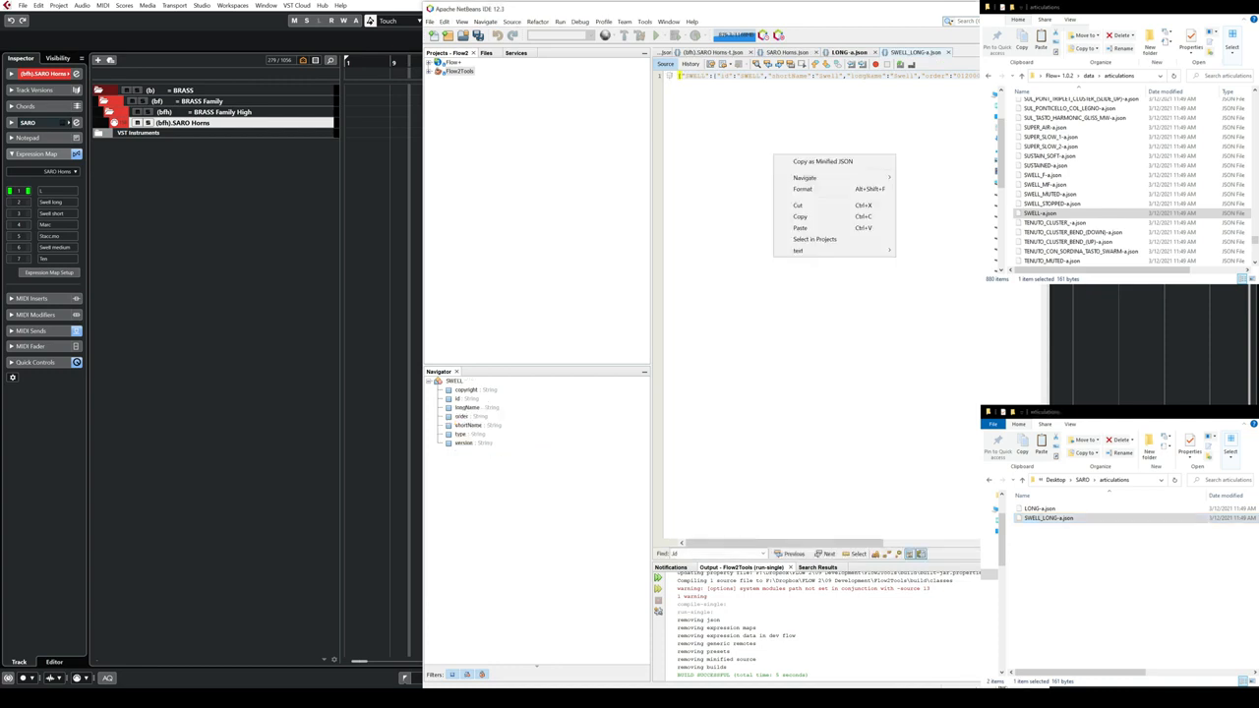
pyautogui.click(816, 189)
pyautogui.press('super+Up')
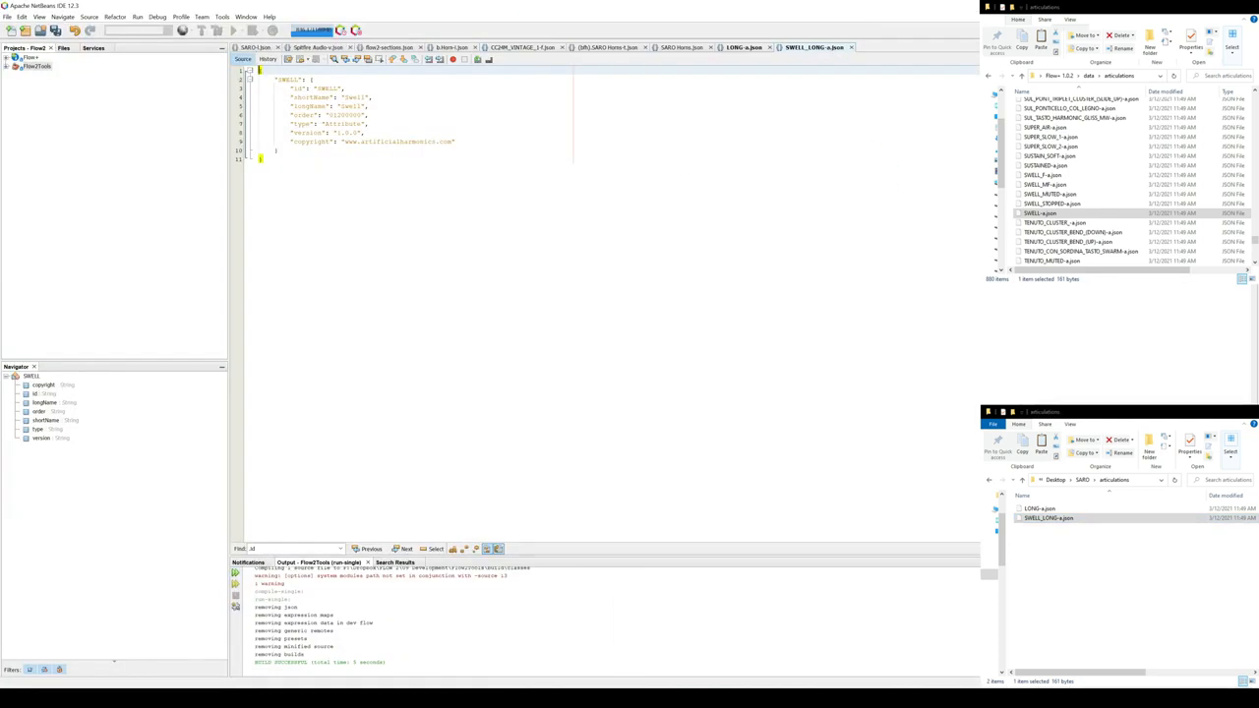
# Set the swell articulation's top-level key and id to SWELL_LONG.
pyautogui.click(297, 78)
pyautogui.write('_LONG')
pyautogui.click(321, 87)
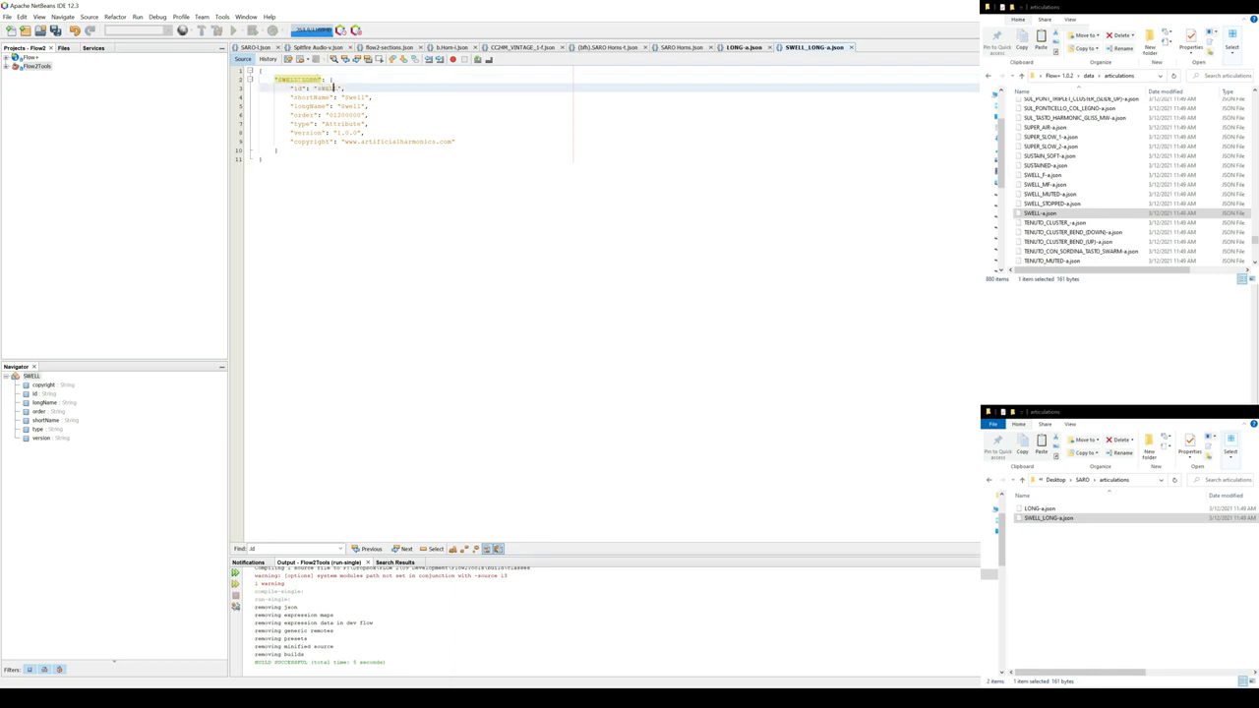
pyautogui.write('_LONG')
# Set the swell articulation's shortName to "Swell L" and its longName to "Swell Long".
pyautogui.click(361, 96)
pyautogui.click(365, 105)
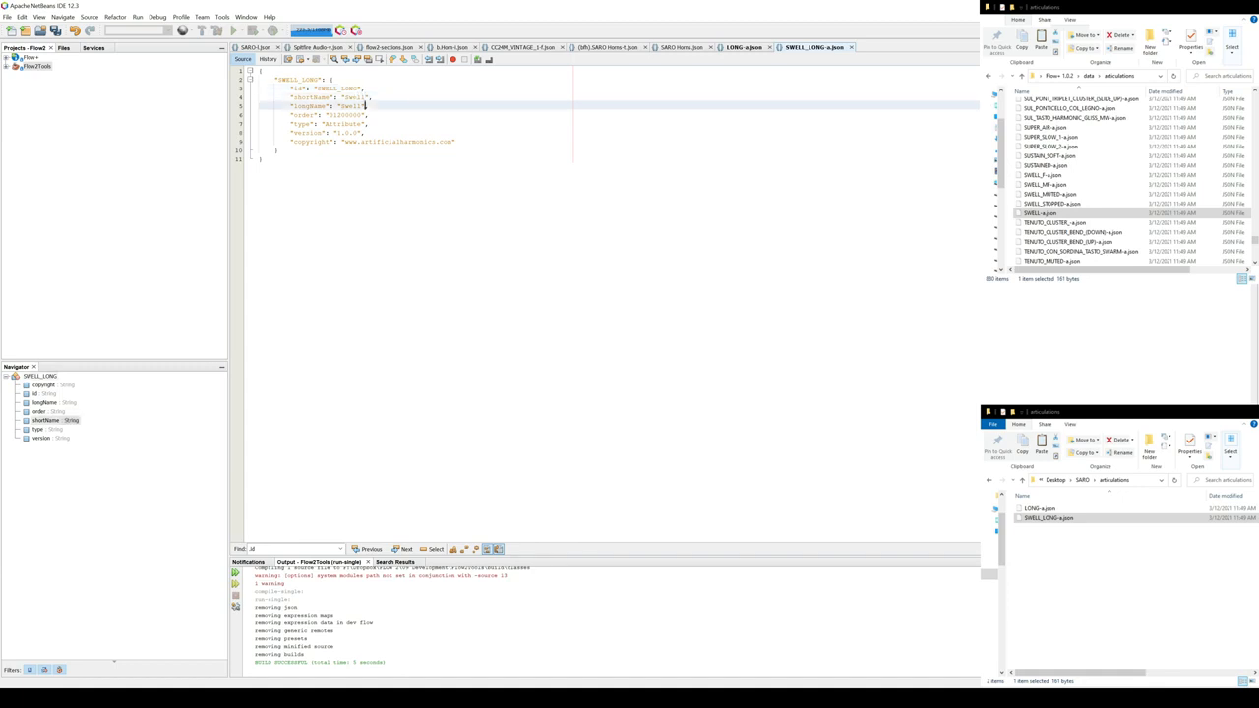
pyautogui.click(364, 96)
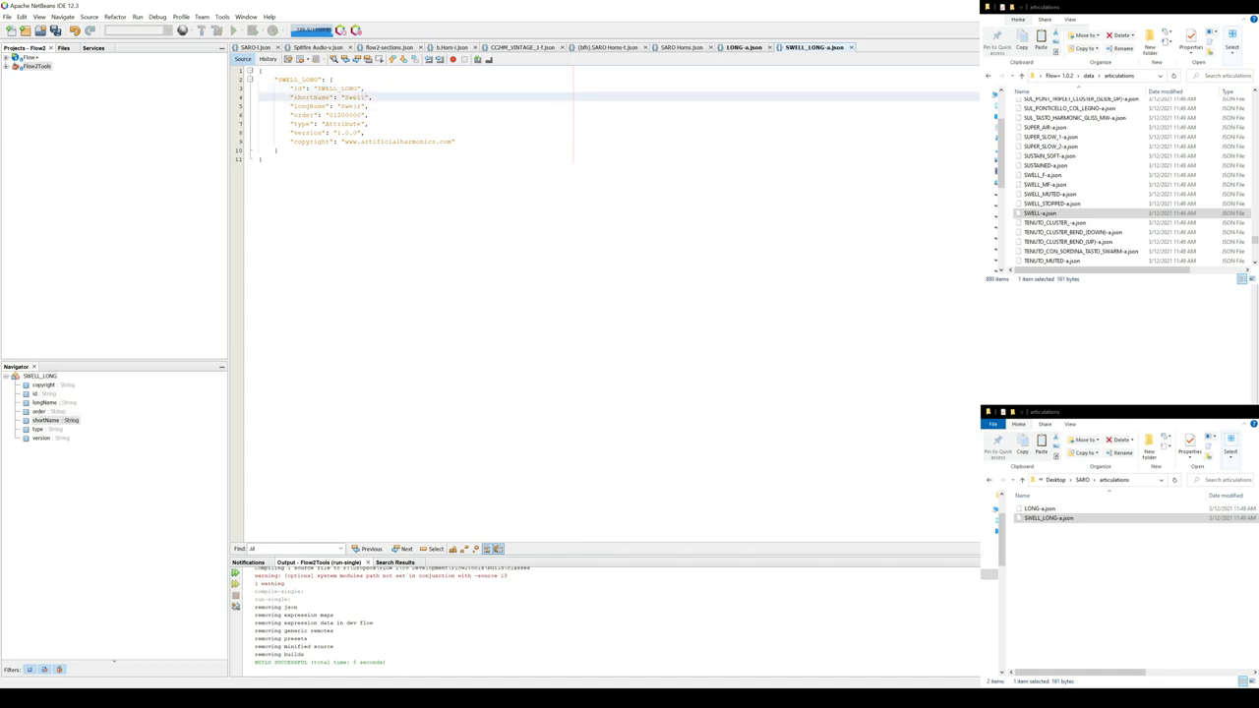
pyautogui.click(361, 105)
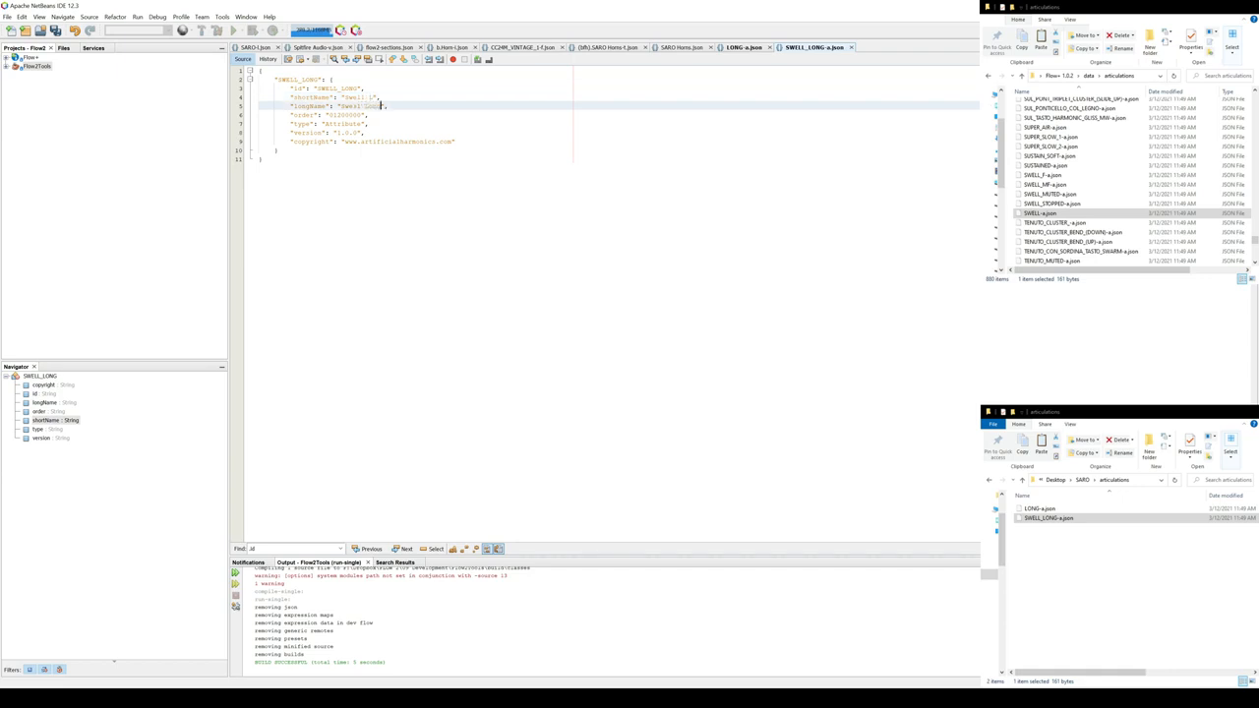
# Change the swell articulation's type to Direction and save all edited JSON files.
pyautogui.moveTo(291, 115); pyautogui.dragTo(368, 115)
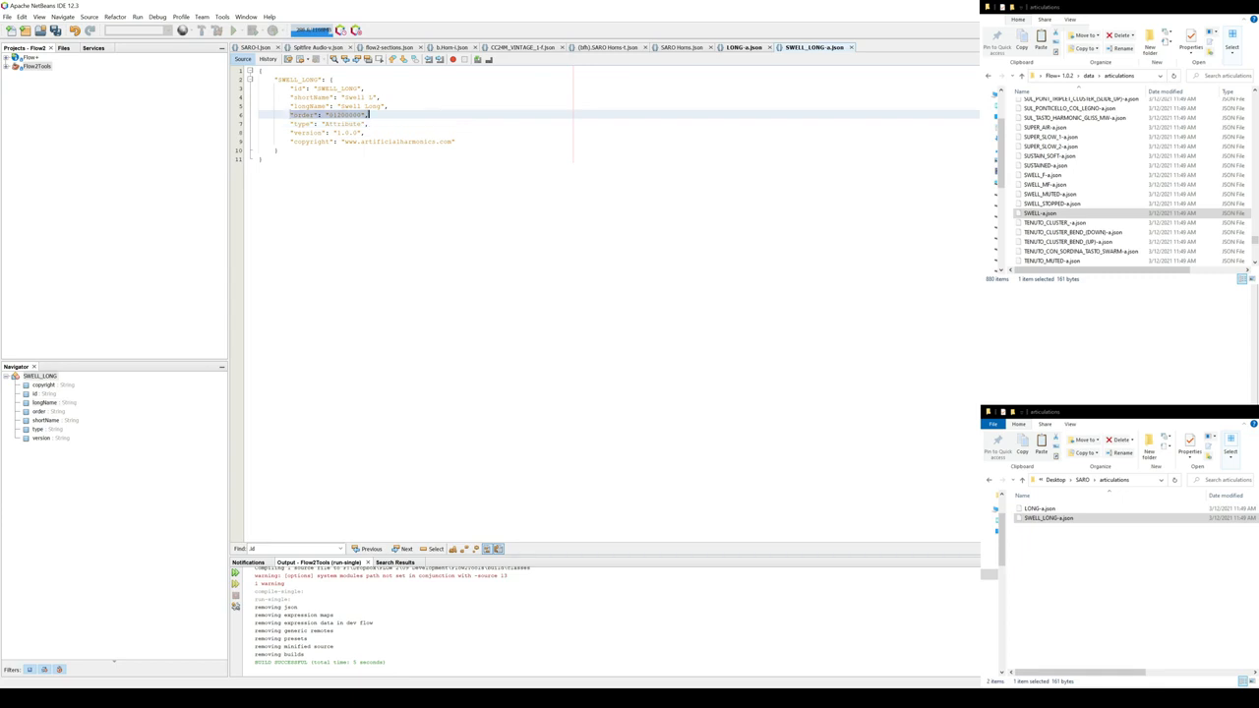
pyautogui.click(455, 142)
pyautogui.moveTo(325, 124); pyautogui.dragTo(362, 124)
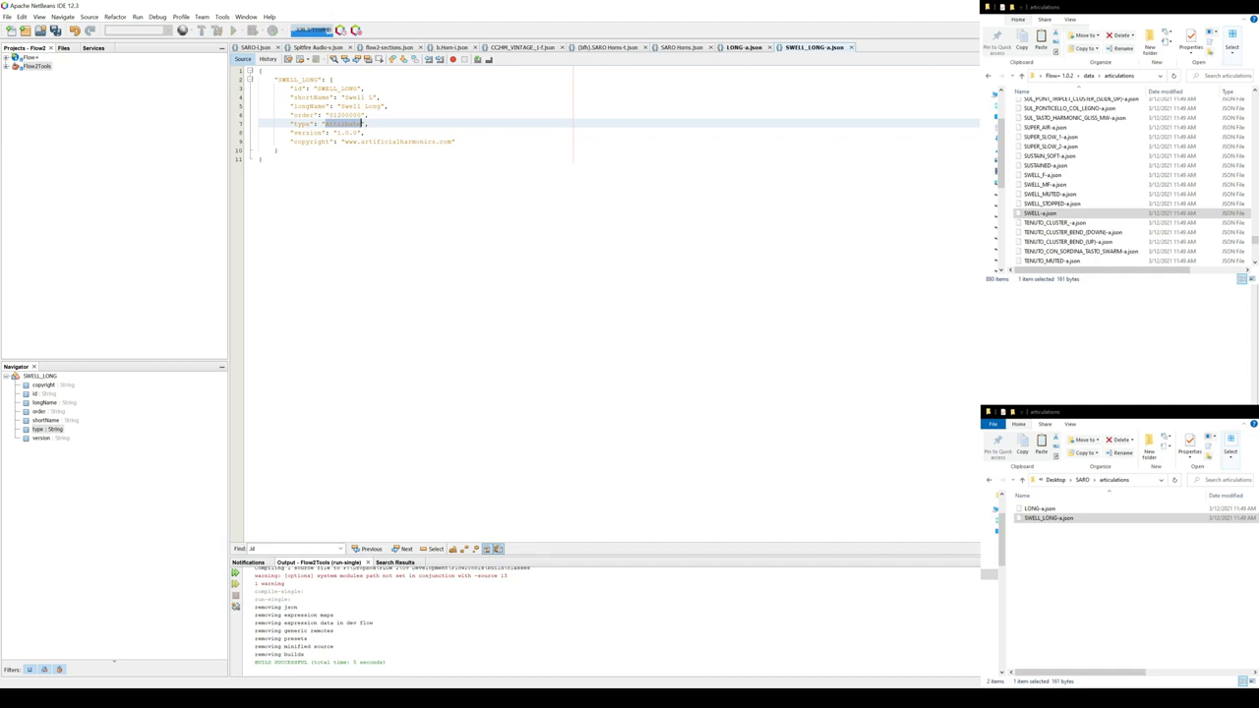
pyautogui.write('01200100')
pyautogui.hotkey('ctrl', 's')
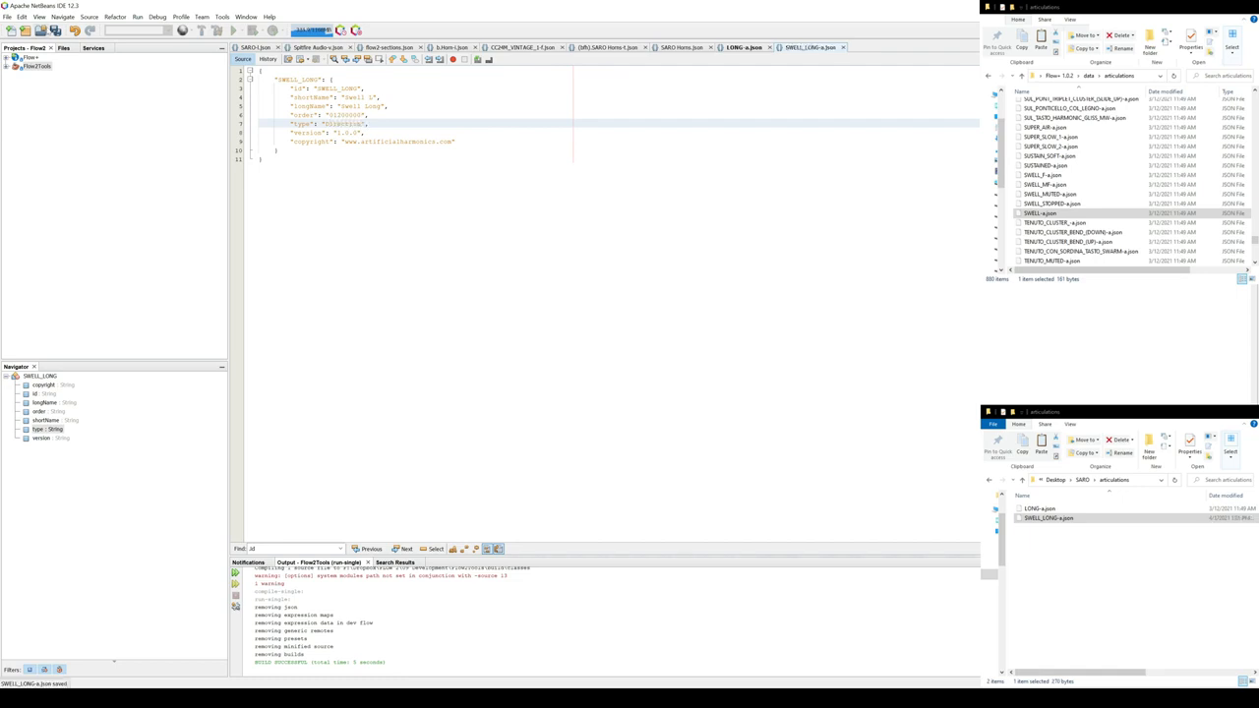
pyautogui.hotkey('ctrl', 'shift', 's')
# Copy the SWELL_LONG id into the second slot's articulationRef in SARO Horns.json and save the file.
pyautogui.doubleClick(338, 89)
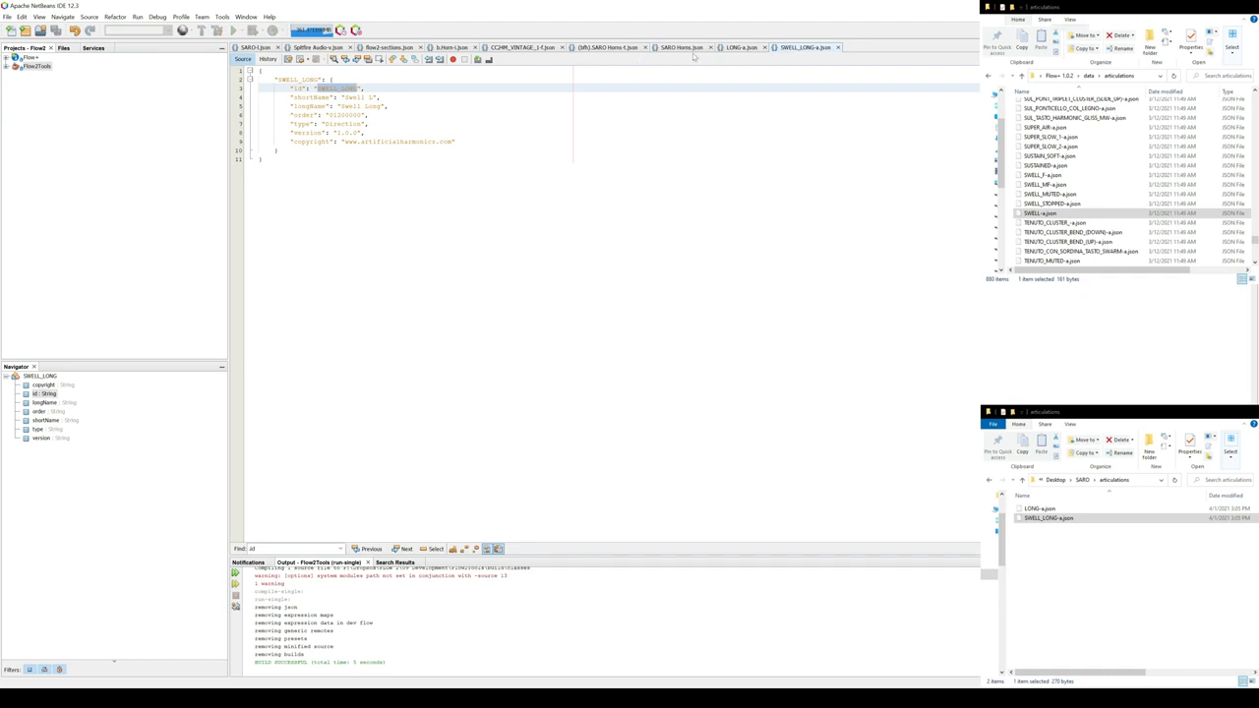
pyautogui.click(682, 47)
pyautogui.hotkey('ctrl', 's')
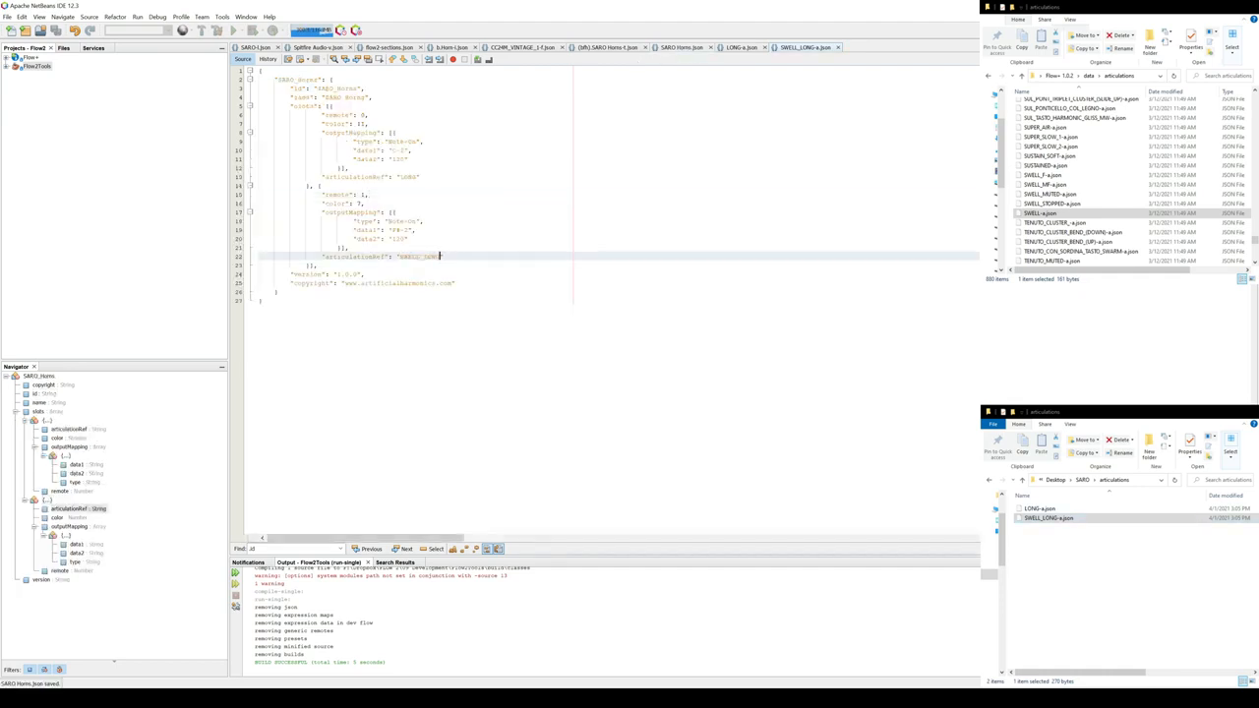
# Rename the expression map file in the SARO expressionMaps folder as SARO Horns-x.json.
pyautogui.click(1081, 479)
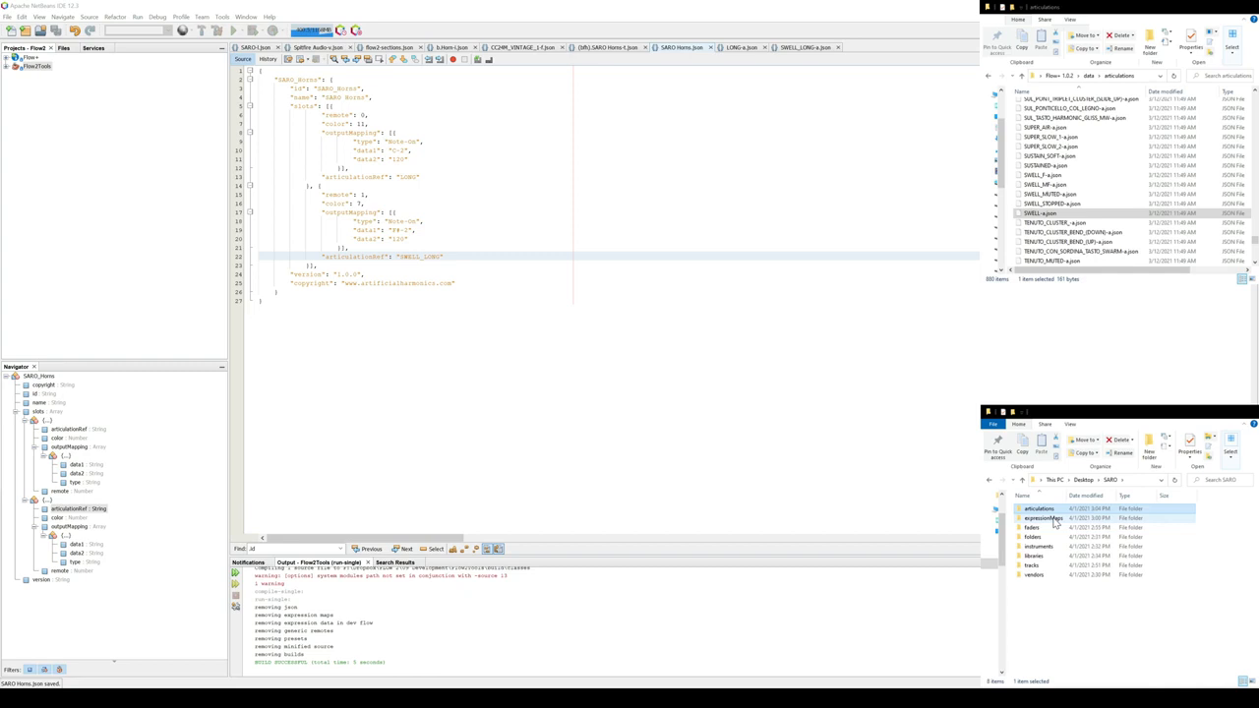
pyautogui.doubleClick(1043, 518)
pyautogui.click(1055, 511)
pyautogui.click(1055, 511)
pyautogui.write('-s')
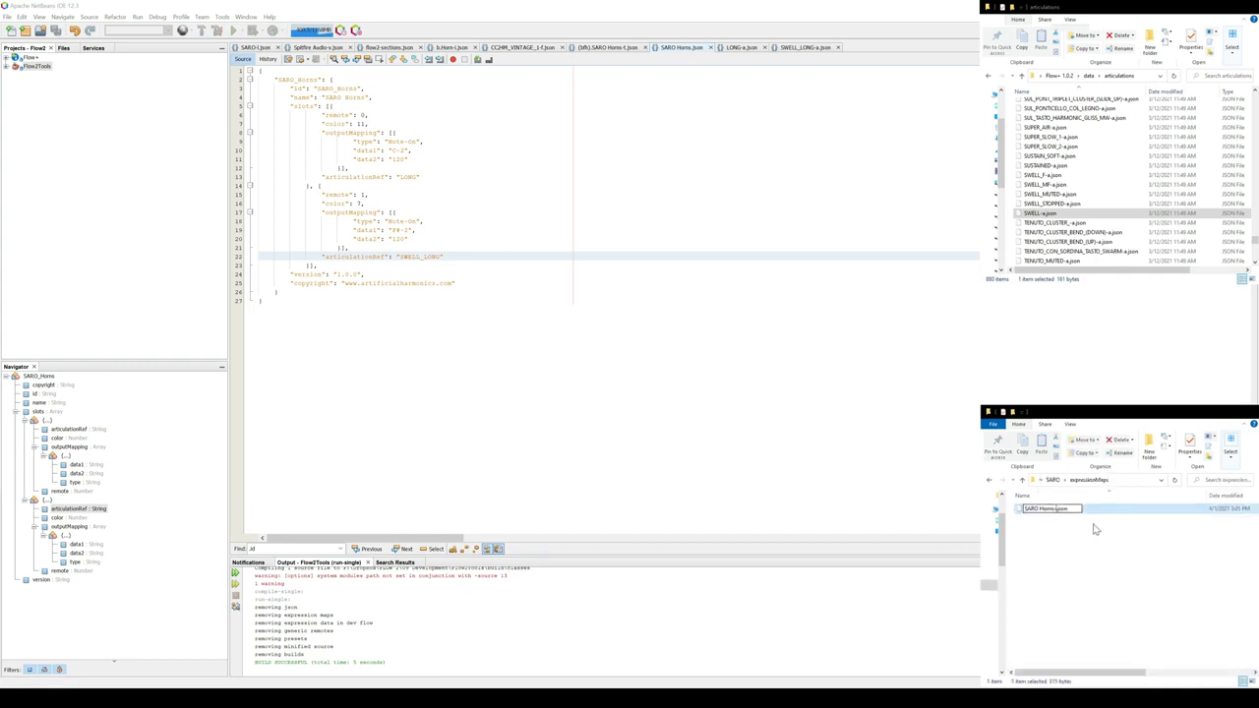
pyautogui.press('Return')
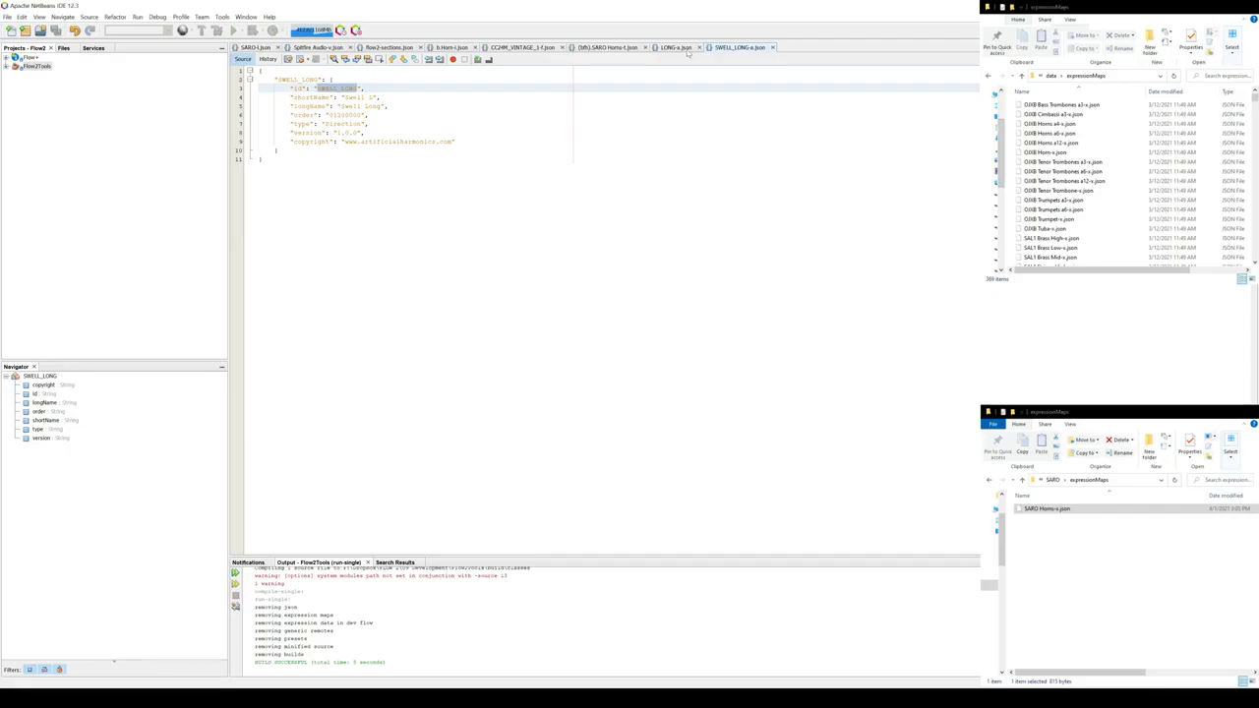
# Copy all folders from the SARO desktop folder into the Flow+ 1.0.2 data folder.
pyautogui.hotkey('ctrl', 'f')
pyautogui.click(679, 50)
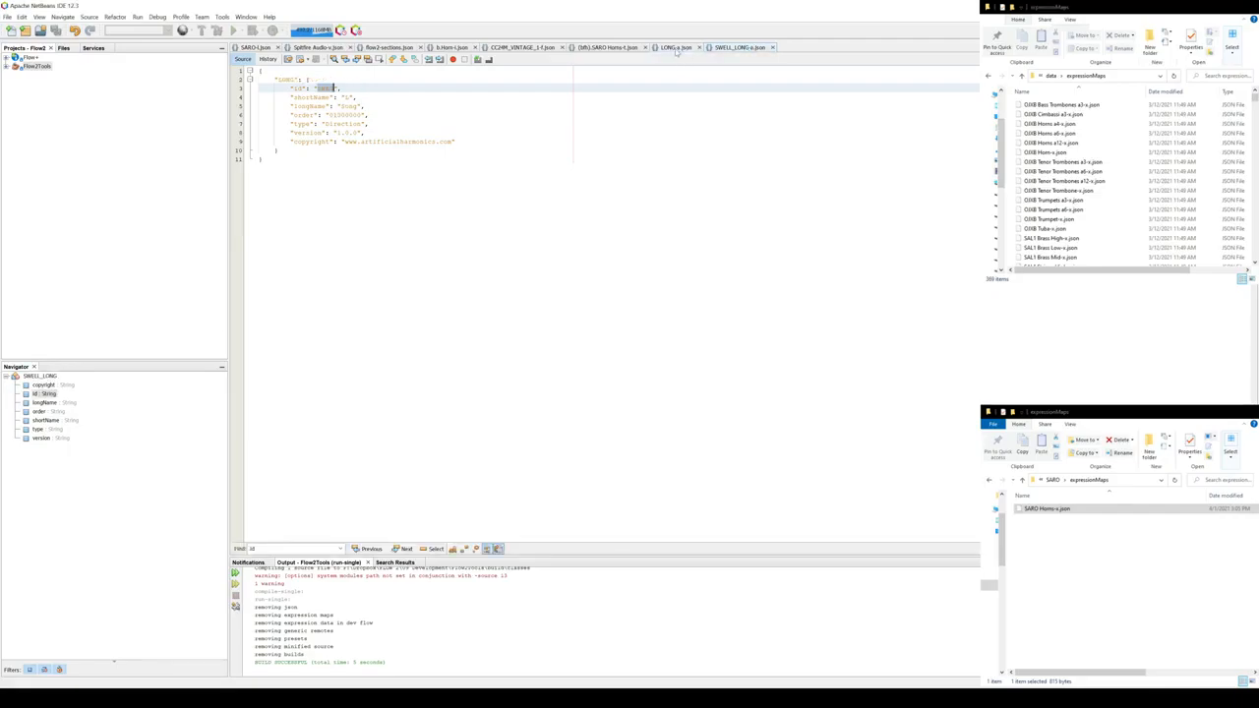
pyautogui.click(1020, 479)
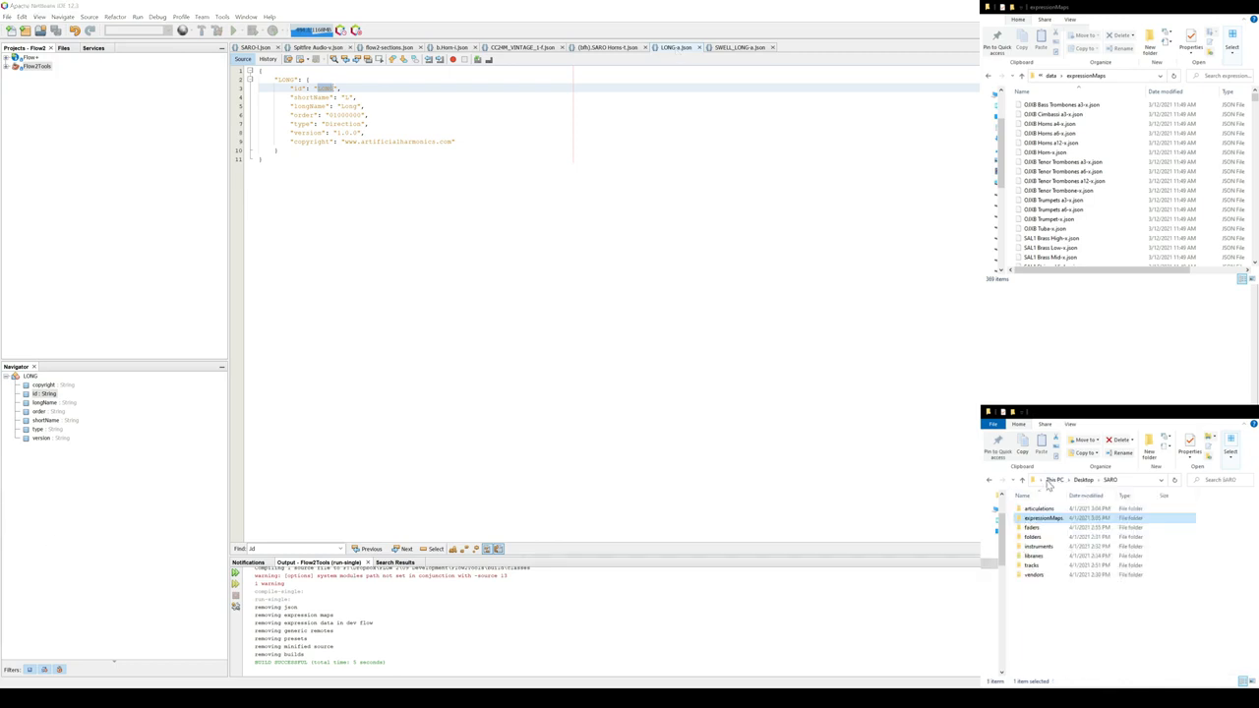
pyautogui.hotkey('ctrl', 'a')
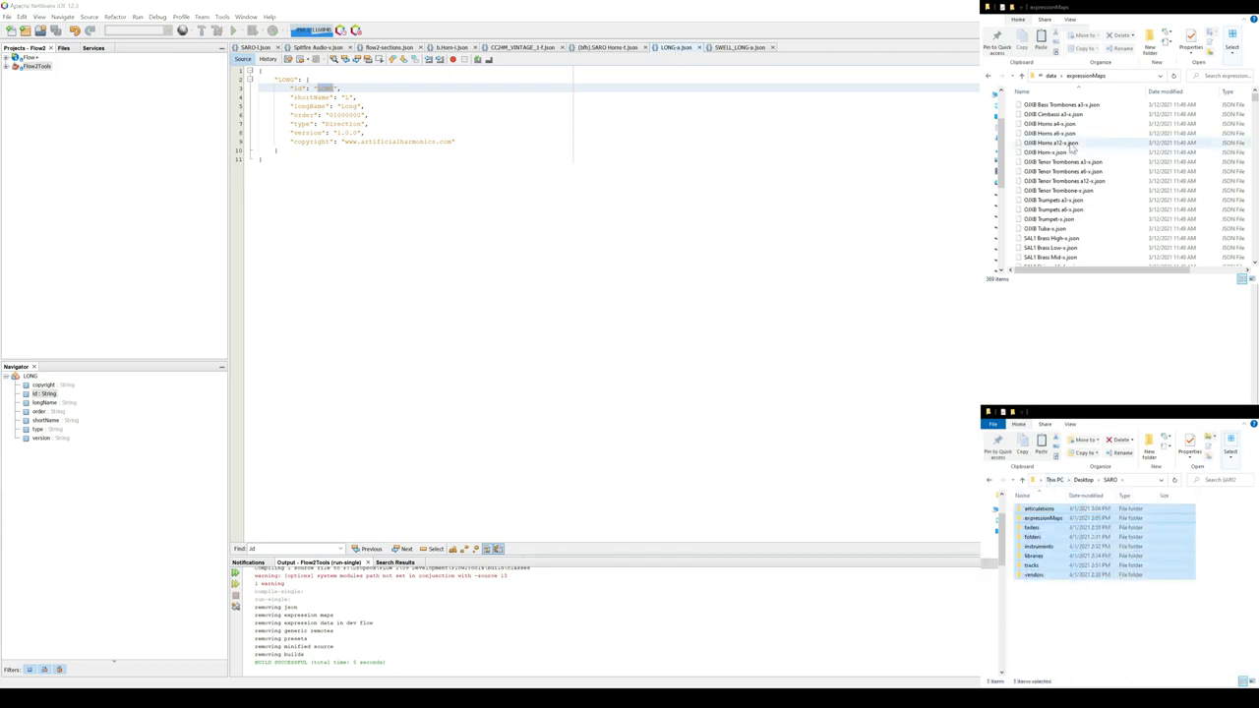
pyautogui.click(1021, 76)
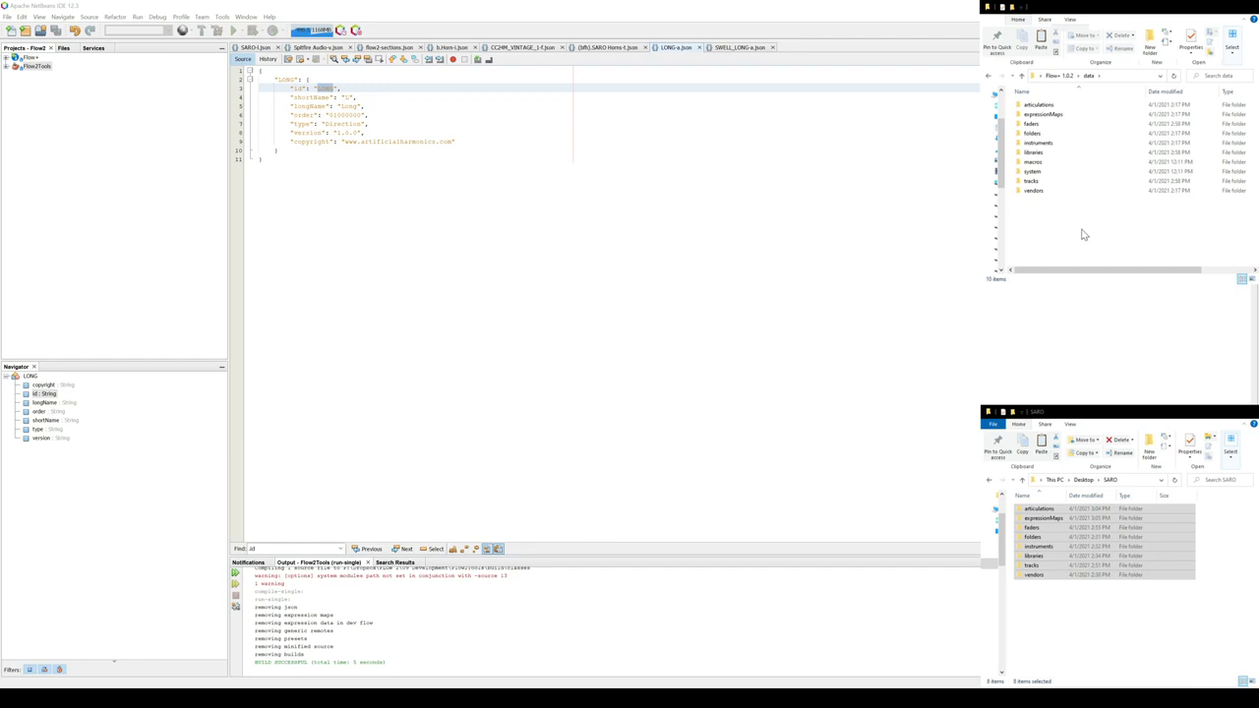
pyautogui.hotkey('ctrl', 'v')
# Switch to Cubase and Flow+, show the SARO Horns track in Flow+, and narrow and place its window beside the Cubase project.
pyautogui.hotkey('alt', 'Tab')
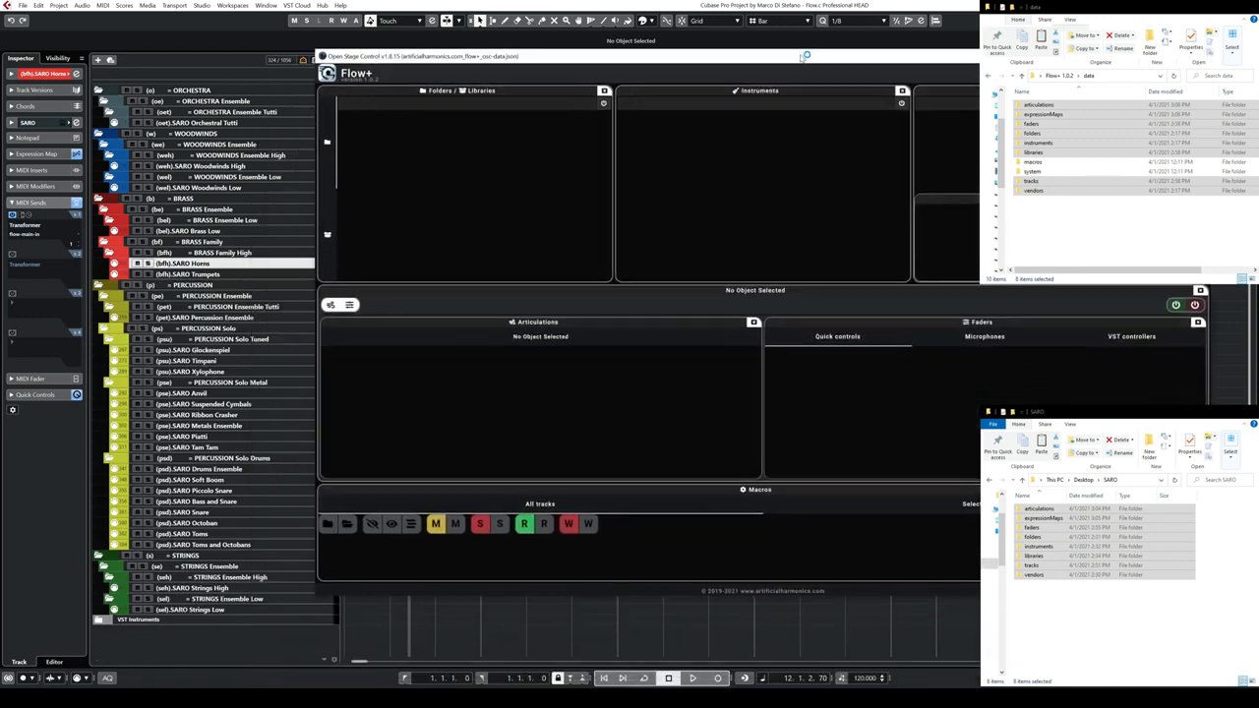
pyautogui.click(249, 281)
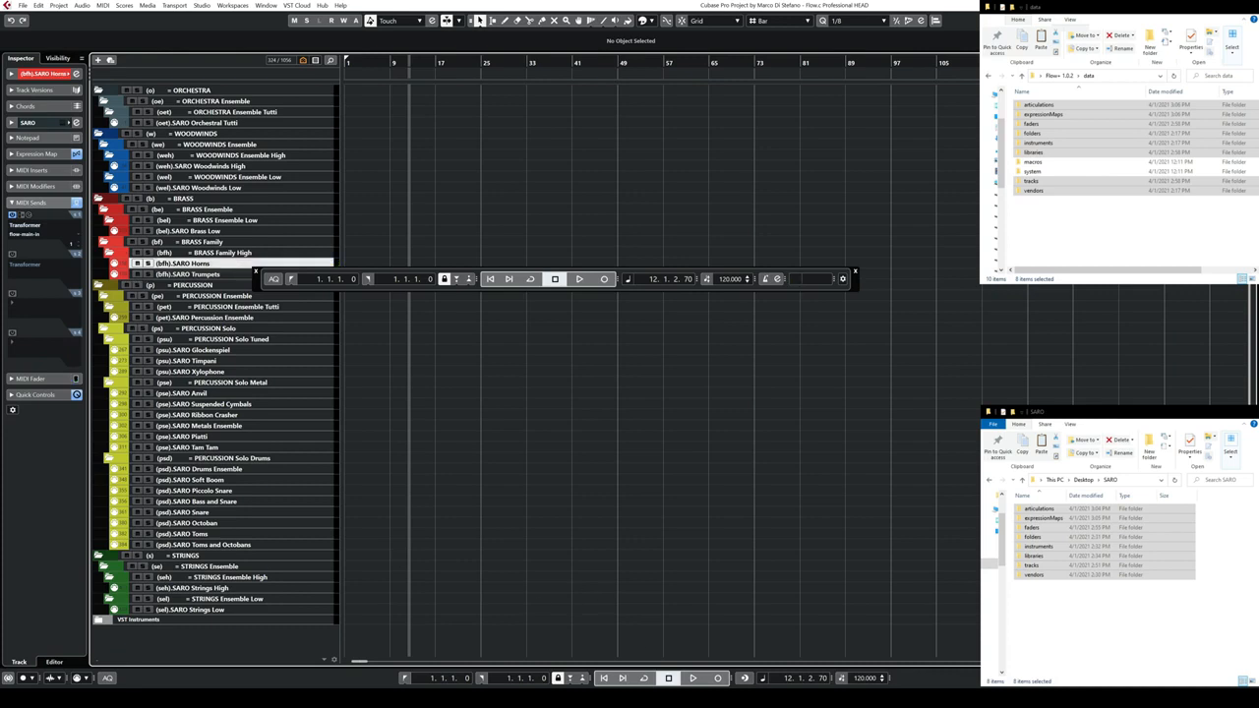
pyautogui.moveTo(925, 5)
pyautogui.mouseDown()
pyautogui.moveTo(1070, 19)
pyautogui.moveTo(728, 56)
pyautogui.moveTo(439, 4)
pyautogui.moveTo(952, 6)
pyautogui.moveTo(900, 20)
pyautogui.moveTo(937, 9)
pyautogui.mouseUp()
pyautogui.click(602, 61)
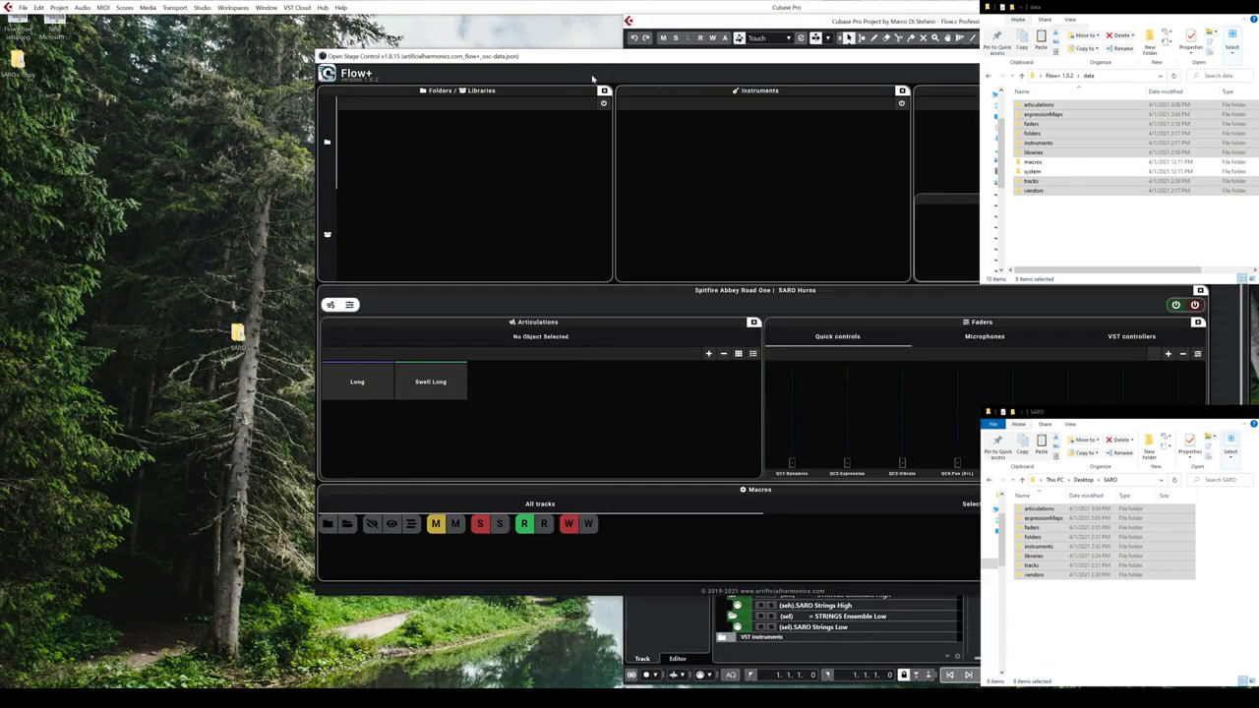
pyautogui.moveTo(601, 61); pyautogui.dragTo(305, 27)
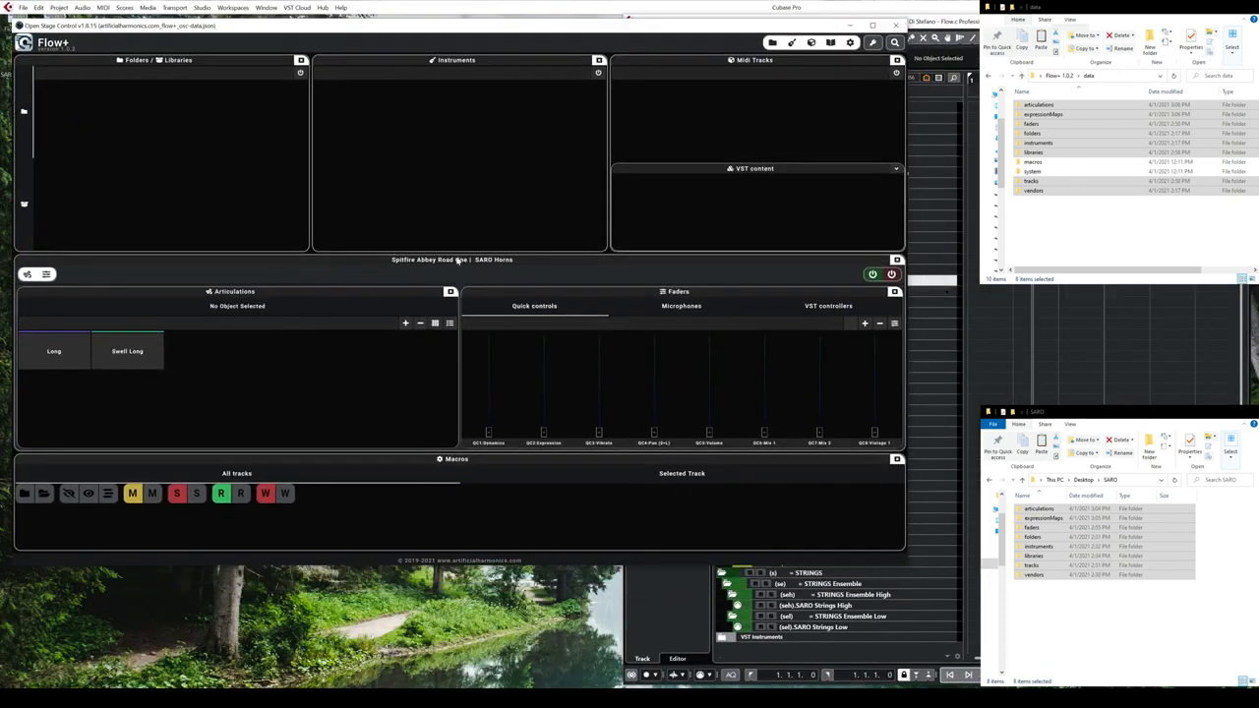
pyautogui.moveTo(905, 261); pyautogui.dragTo(607, 260)
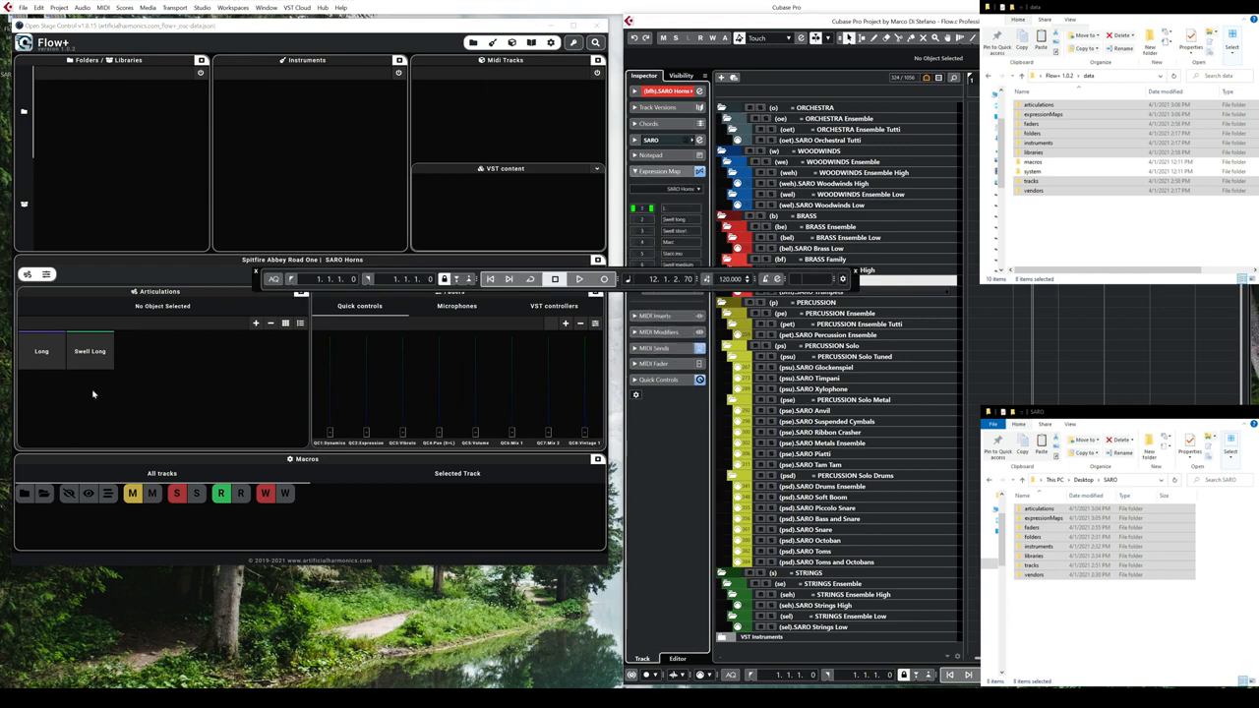
# Test the Long and Swell Long articulations in Flow+, checking the switching in Cubase and the Abbey Road One plugin in Vienna Ensemble Pro.
pyautogui.click(104, 353)
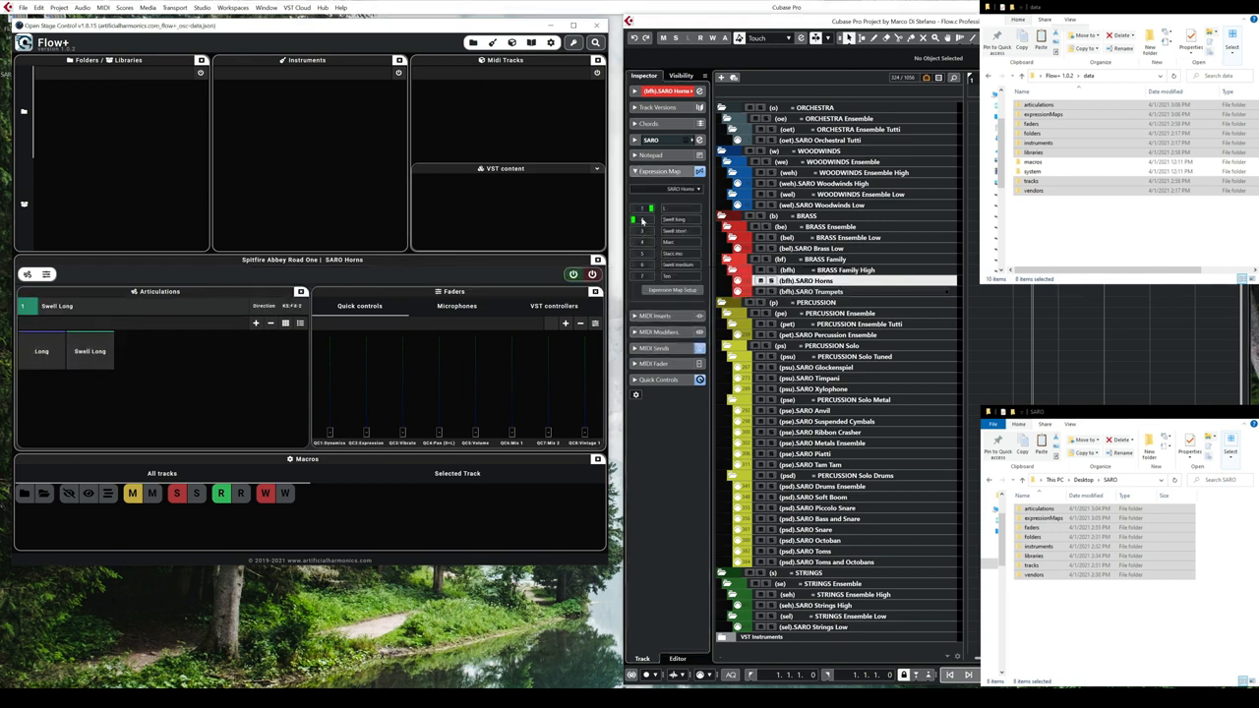
pyautogui.click(44, 352)
pyautogui.click(91, 352)
pyautogui.click(527, 698)
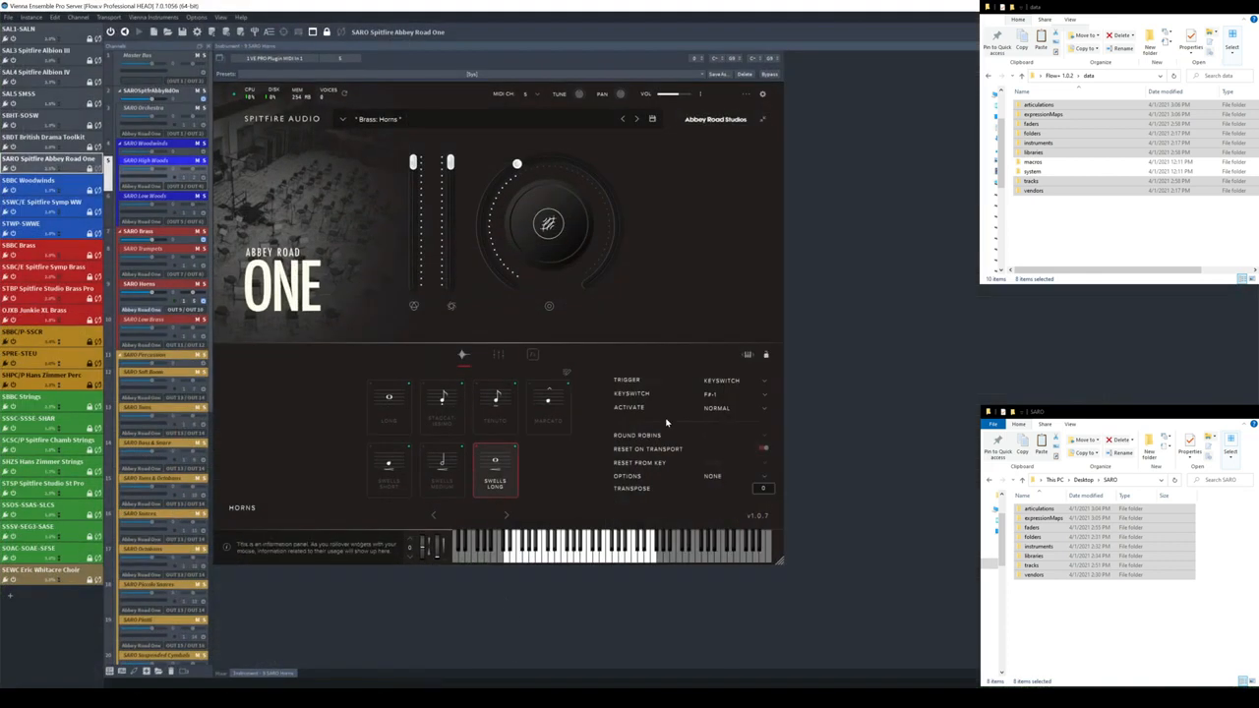
pyautogui.hotkey('alt', 'Tab')
pyautogui.click(44, 367)
pyautogui.hotkey('alt', 'Tab')
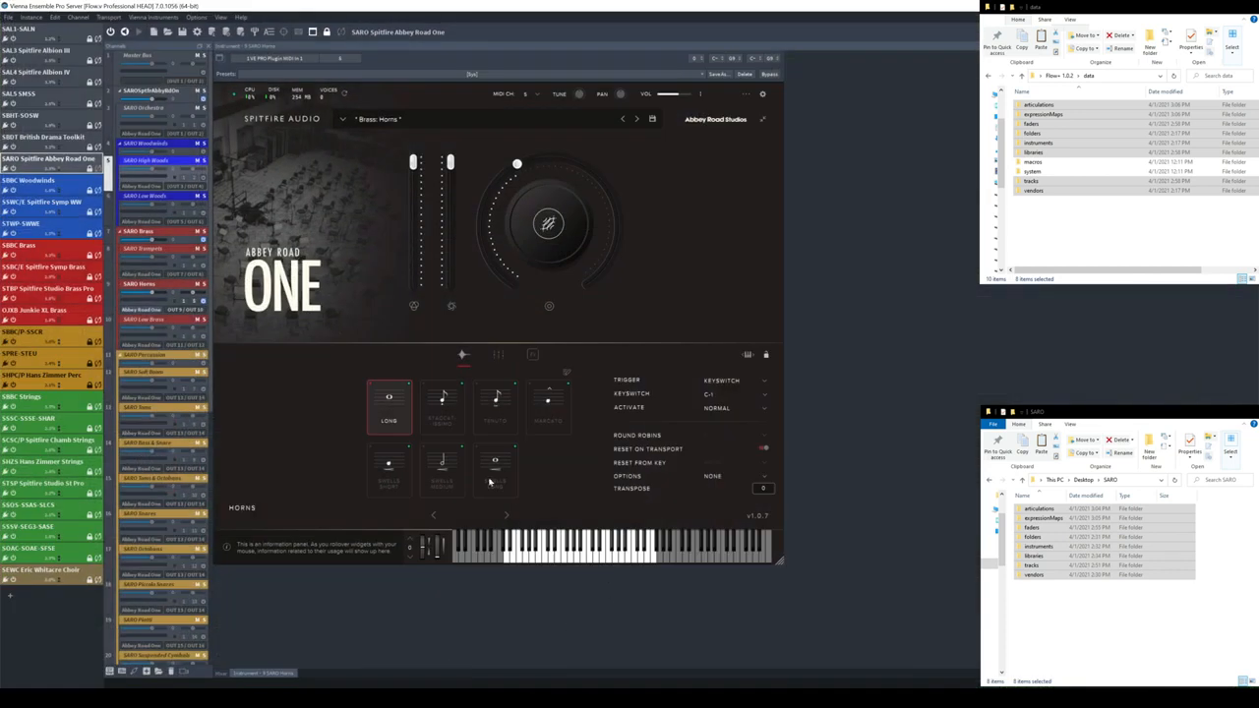
pyautogui.hotkey('alt', 'Tab')
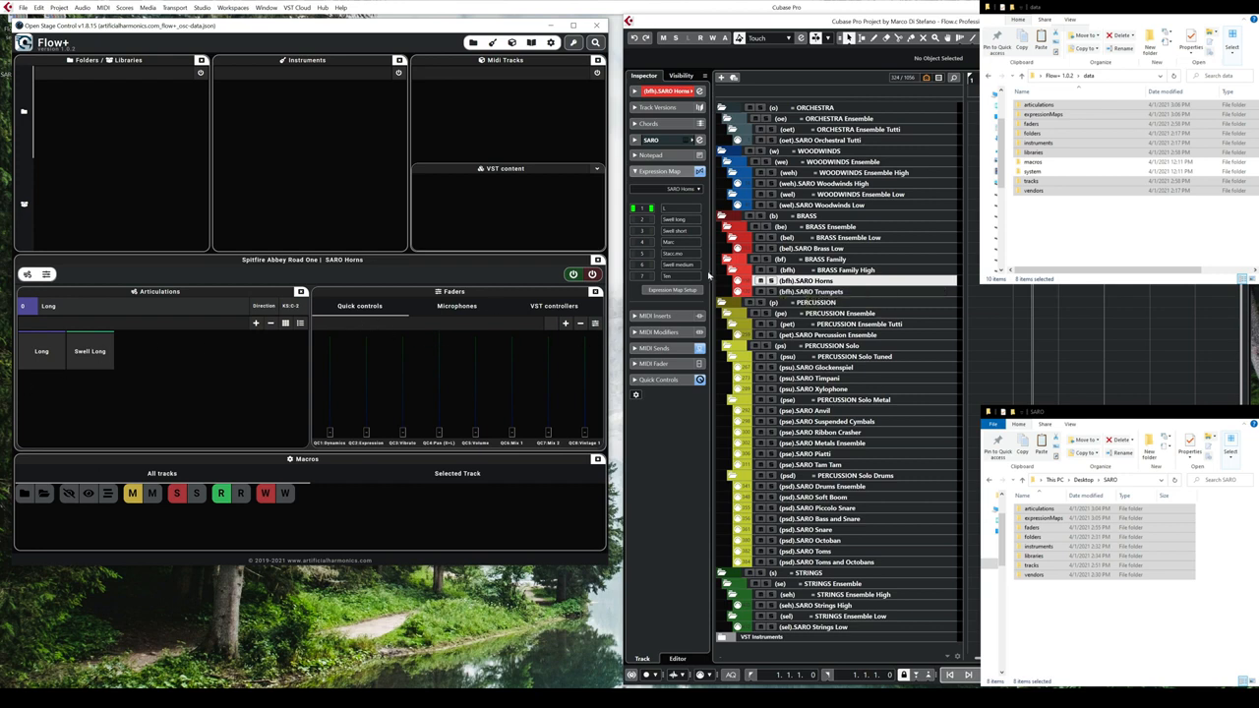
# List the Flow+ libraries, filter the MIDI tracks by Spitfire Abbey Road One and show the Horns track's VST content.
pyautogui.scroll(-5, 20, 198)
pyautogui.click(200, 73)
pyautogui.click(597, 72)
pyautogui.click(399, 73)
pyautogui.scroll(-2, 138, 214)
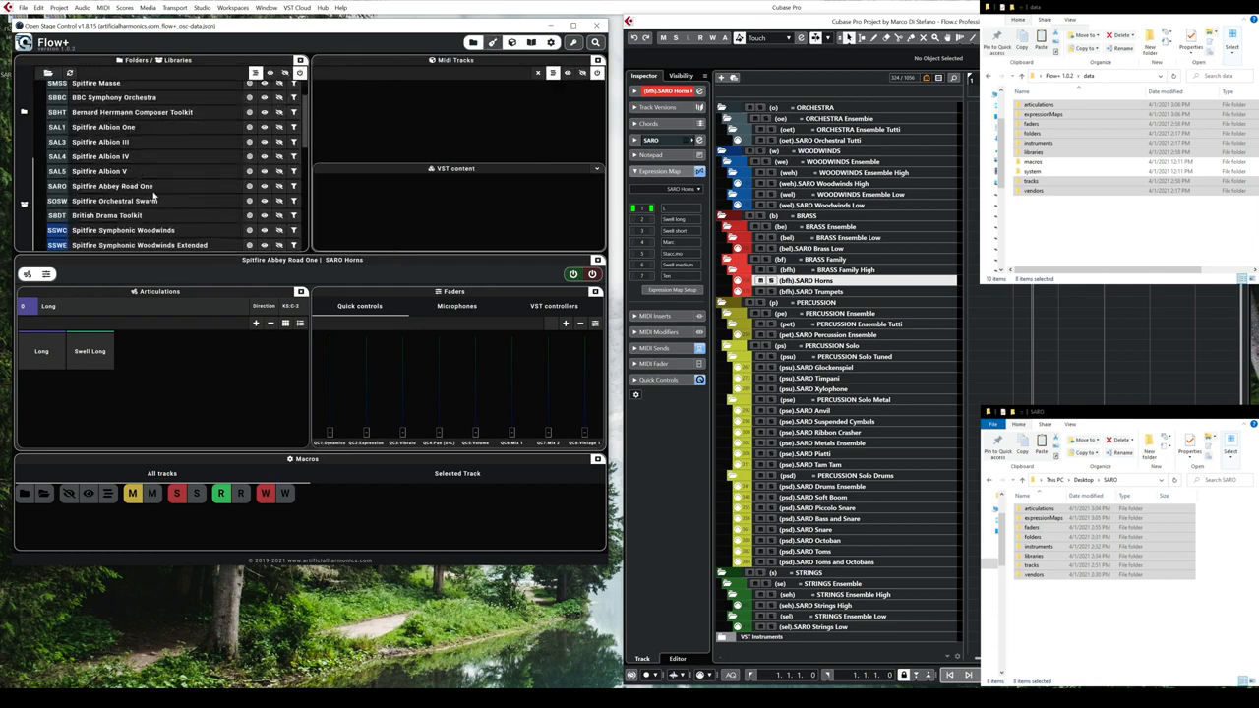
pyautogui.click(293, 186)
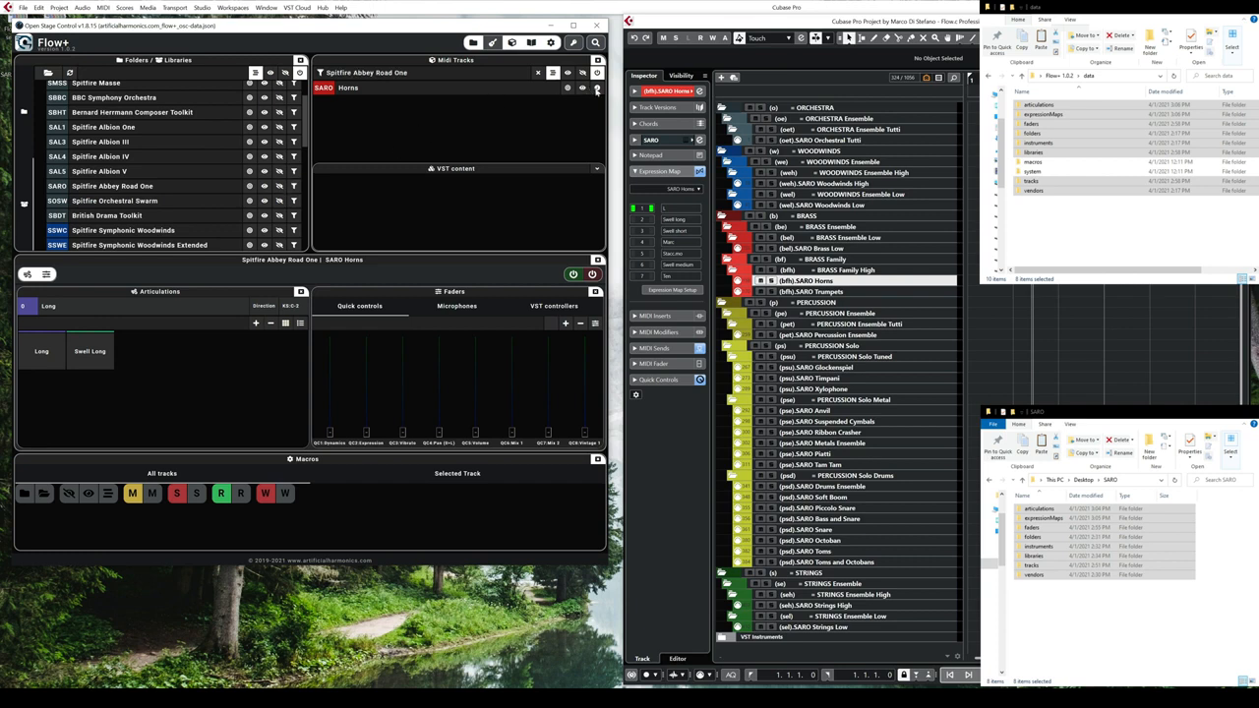
pyautogui.click(596, 90)
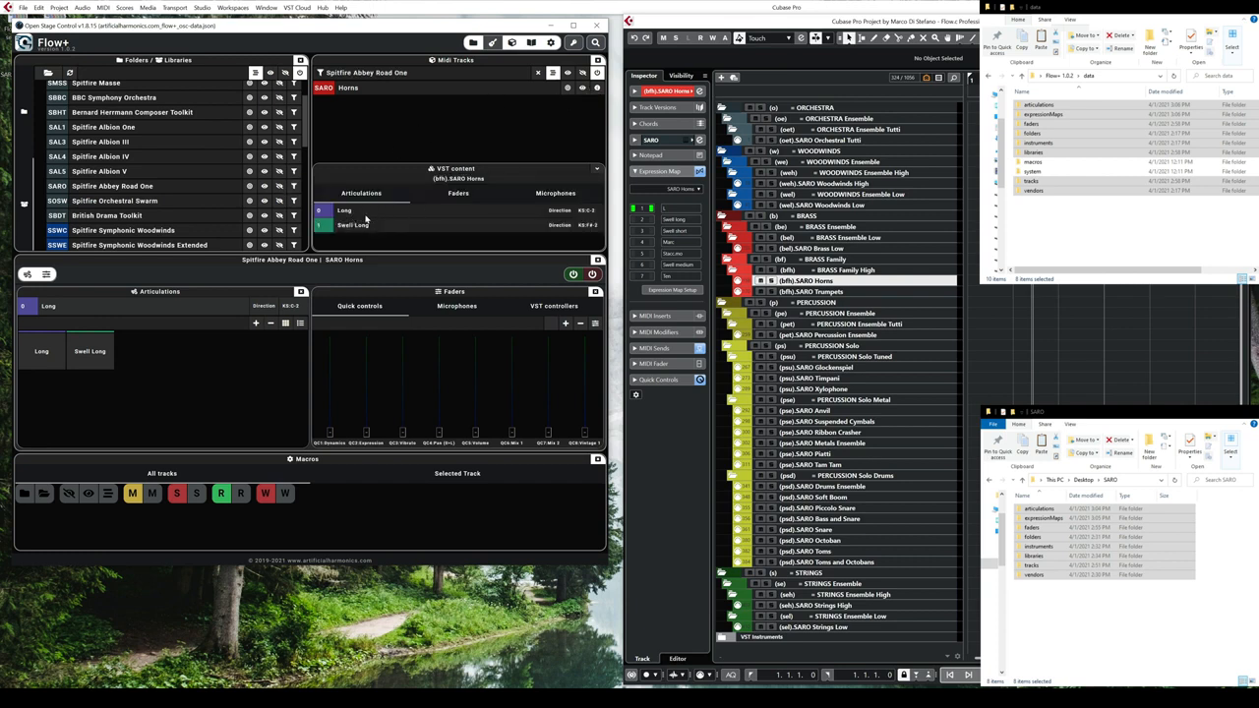
# Examine the Horns track's fader and microphone assignments, its microphone and VST controller faders, and the instruments section.
pyautogui.click(456, 195)
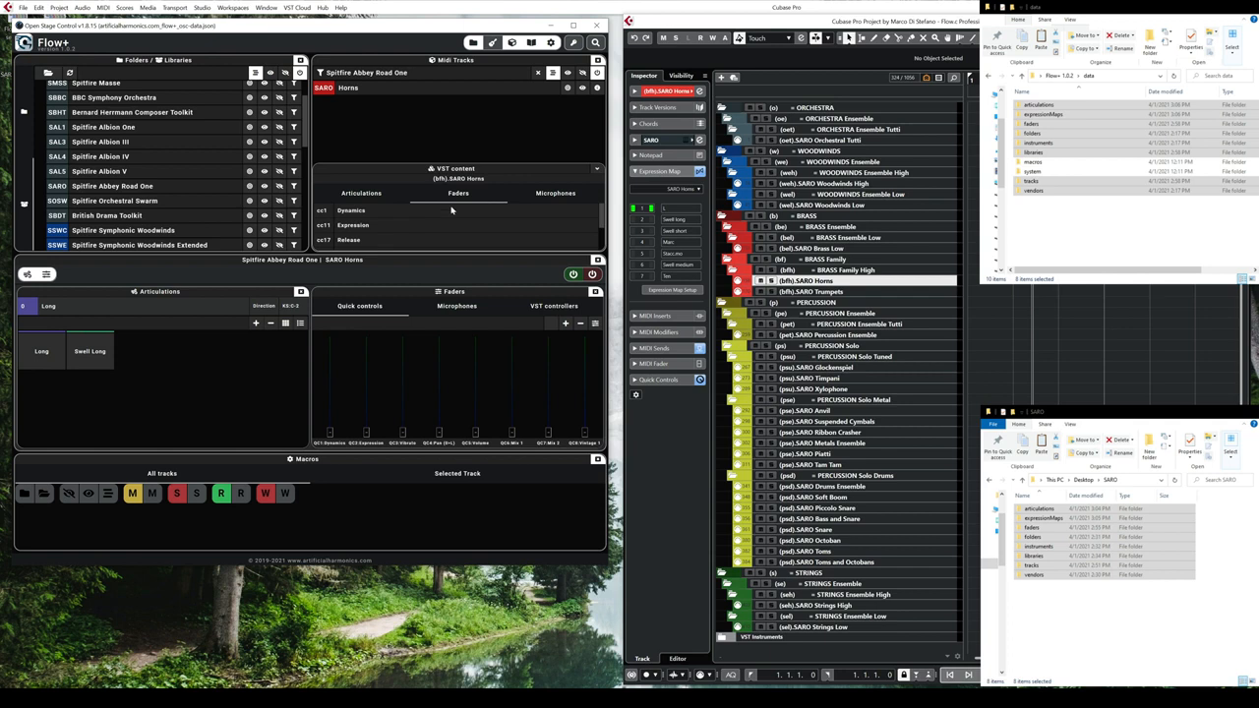
pyautogui.click(566, 196)
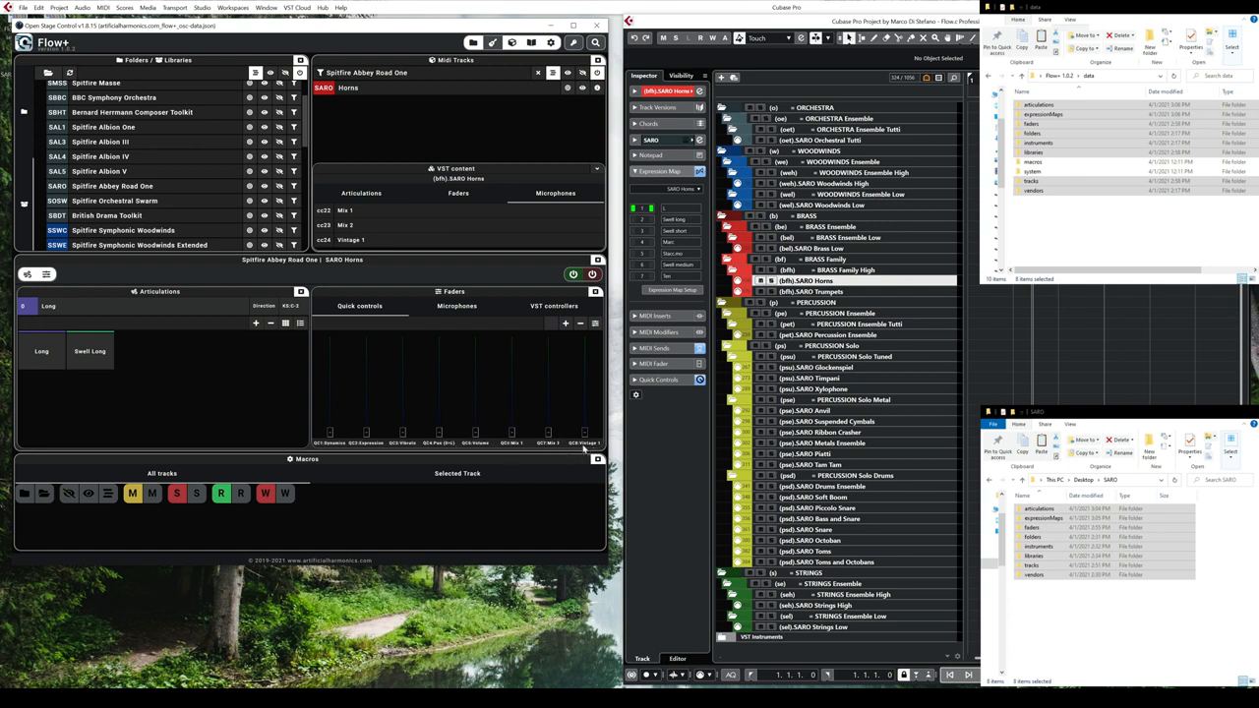
pyautogui.click(460, 306)
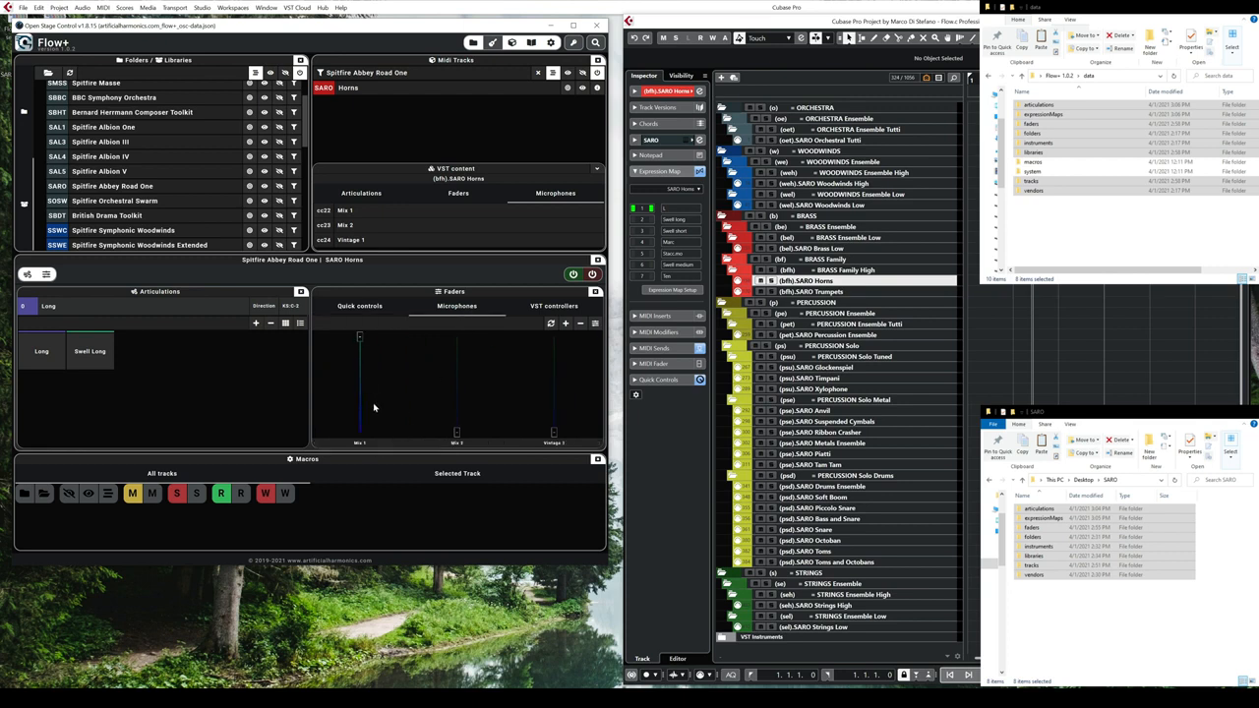
pyautogui.click(556, 307)
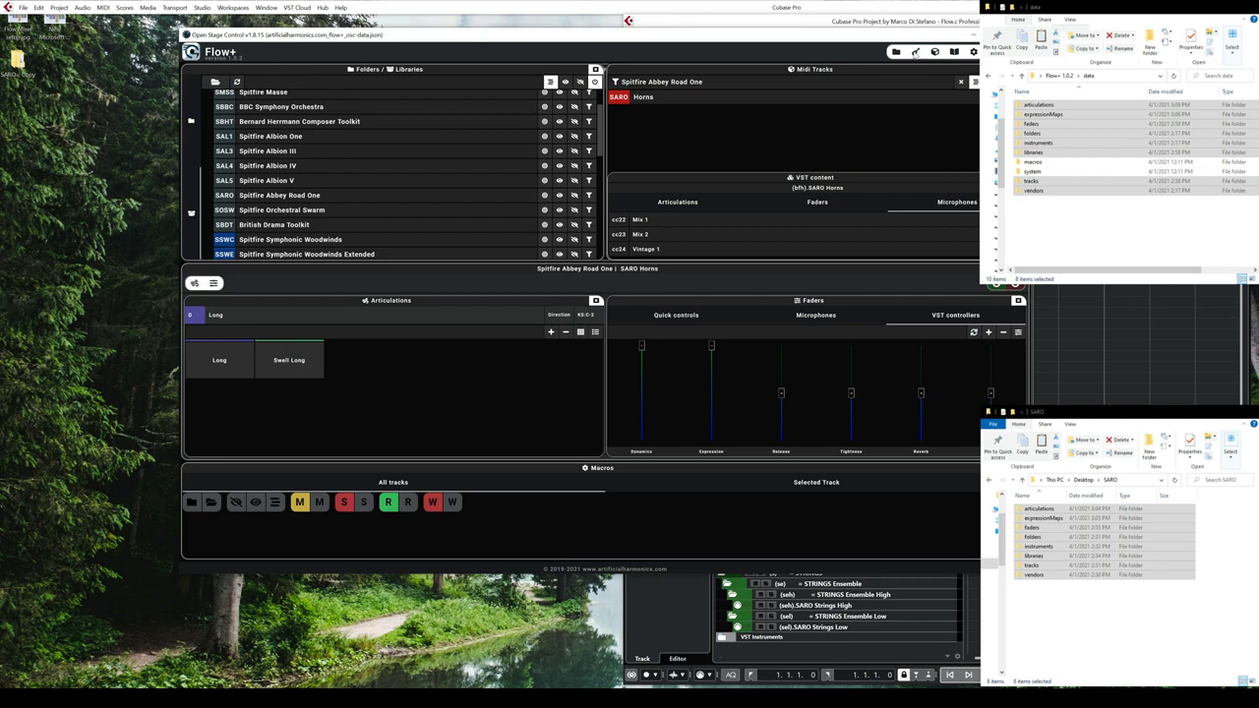
pyautogui.click(915, 53)
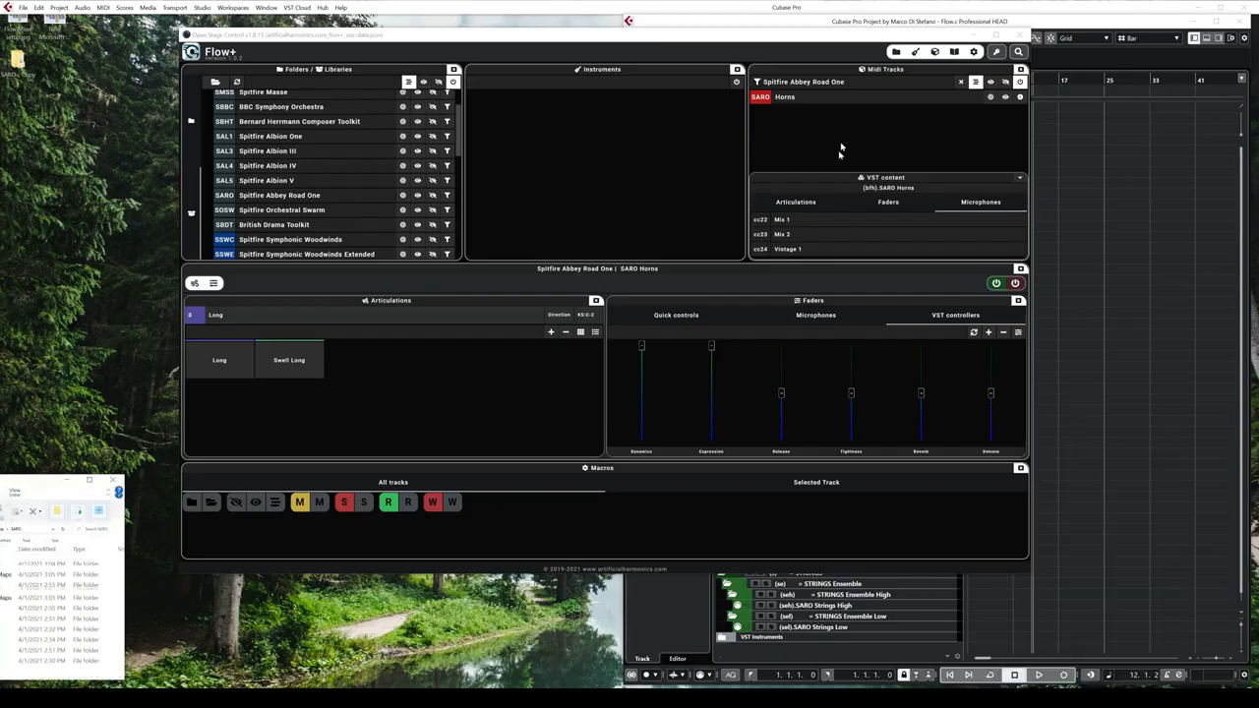
# Move the SARO folder window over Flow+, enlarge it and select the vendors folder.
pyautogui.moveTo(688, 132); pyautogui.dragTo(506, 68)
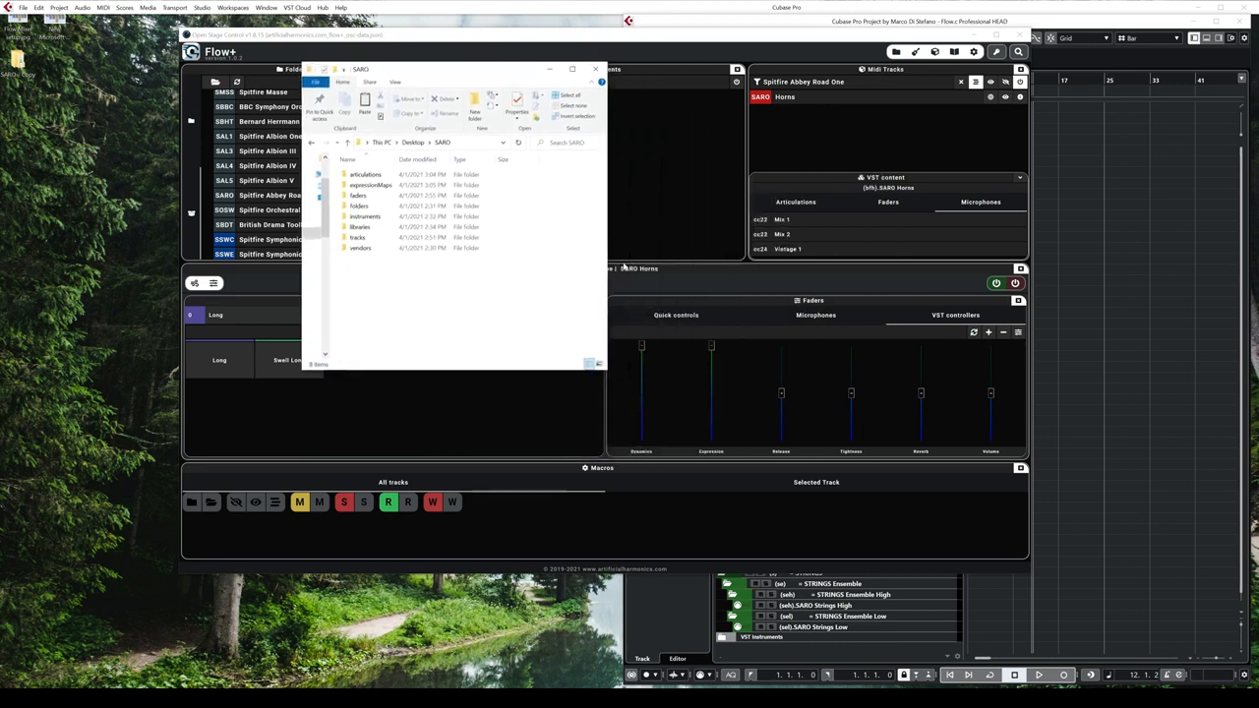
pyautogui.moveTo(604, 372); pyautogui.dragTo(851, 468)
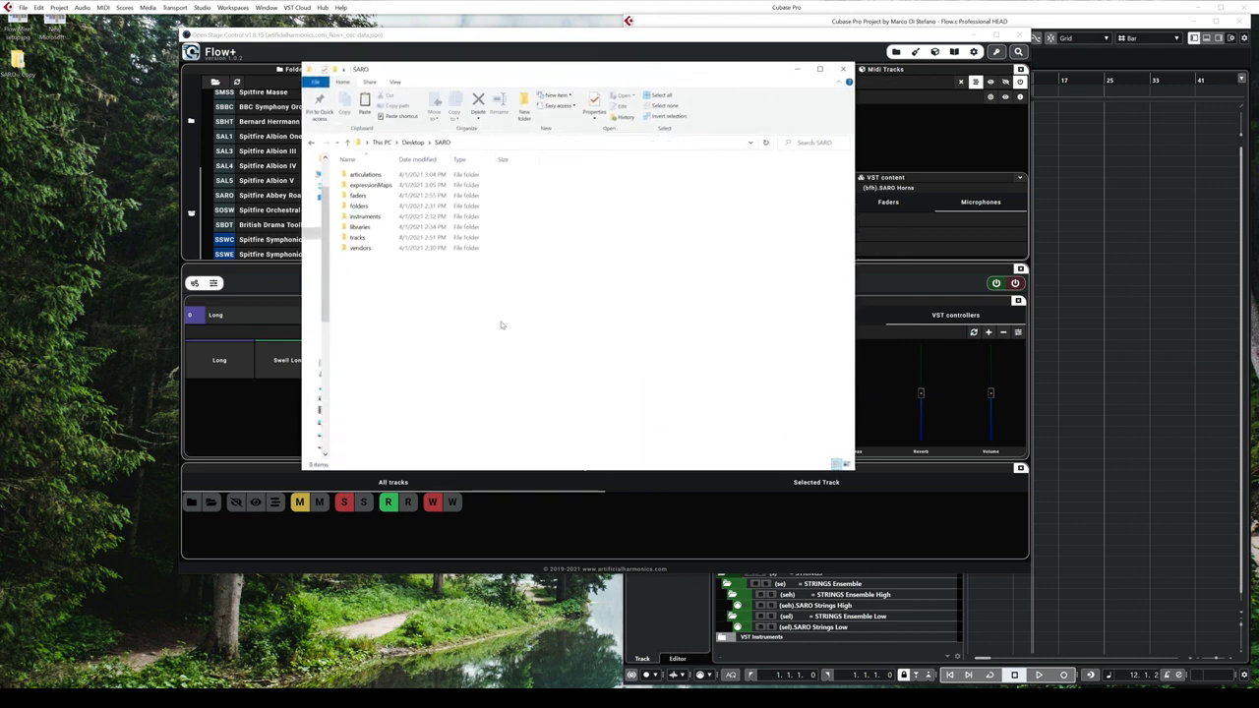
pyautogui.click(360, 206)
pyautogui.click(372, 248)
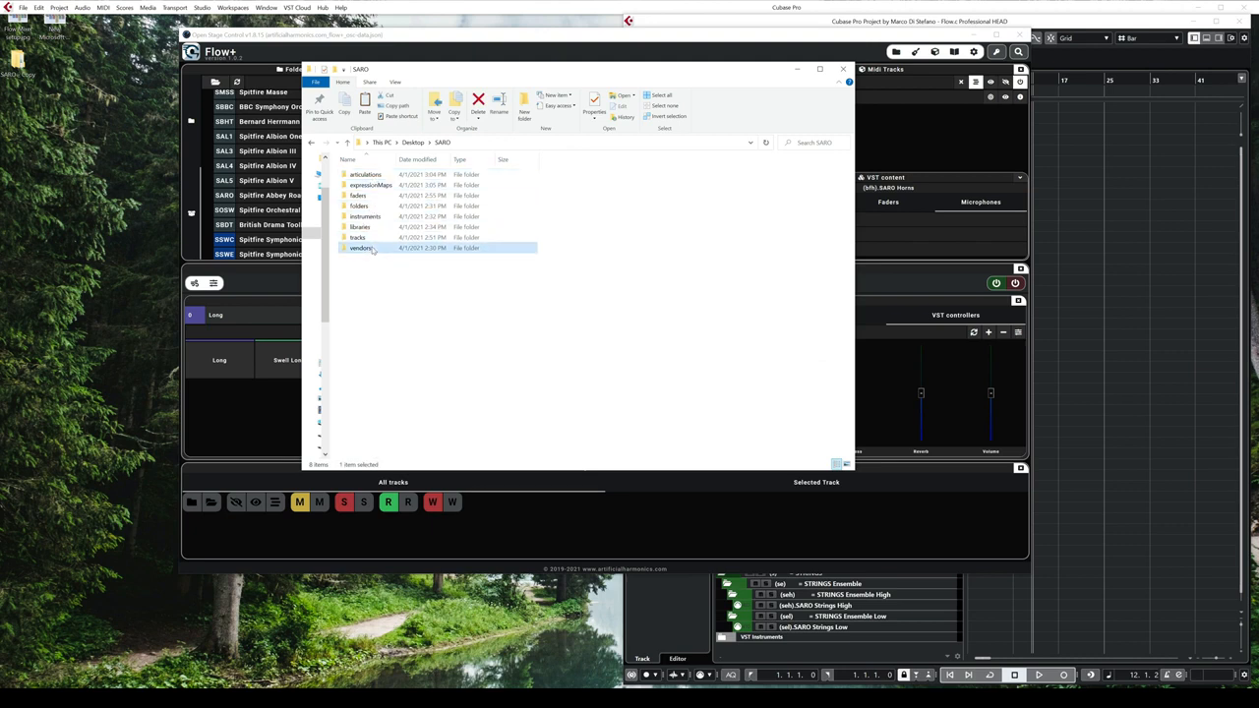
# Inspect the JSON files in the vendors, folders, instruments and libraries subfolders of SARO.
pyautogui.doubleClick(372, 250)
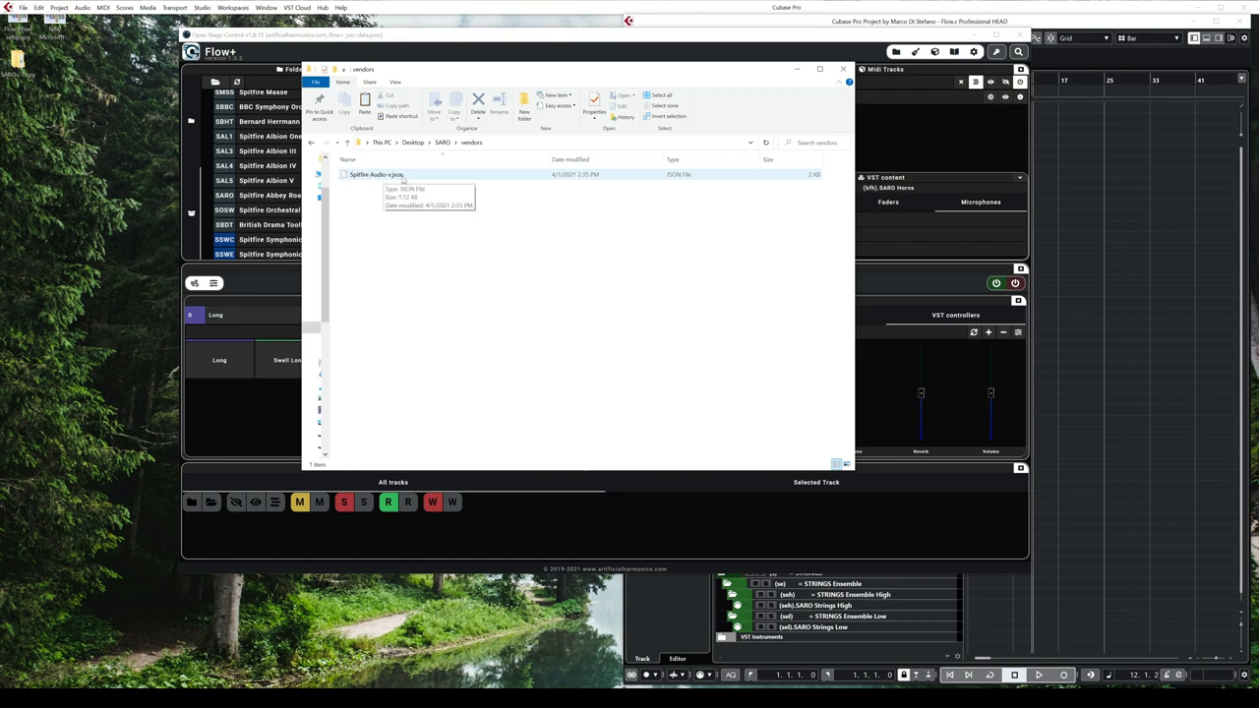
pyautogui.hotkey('alt', 'Left')
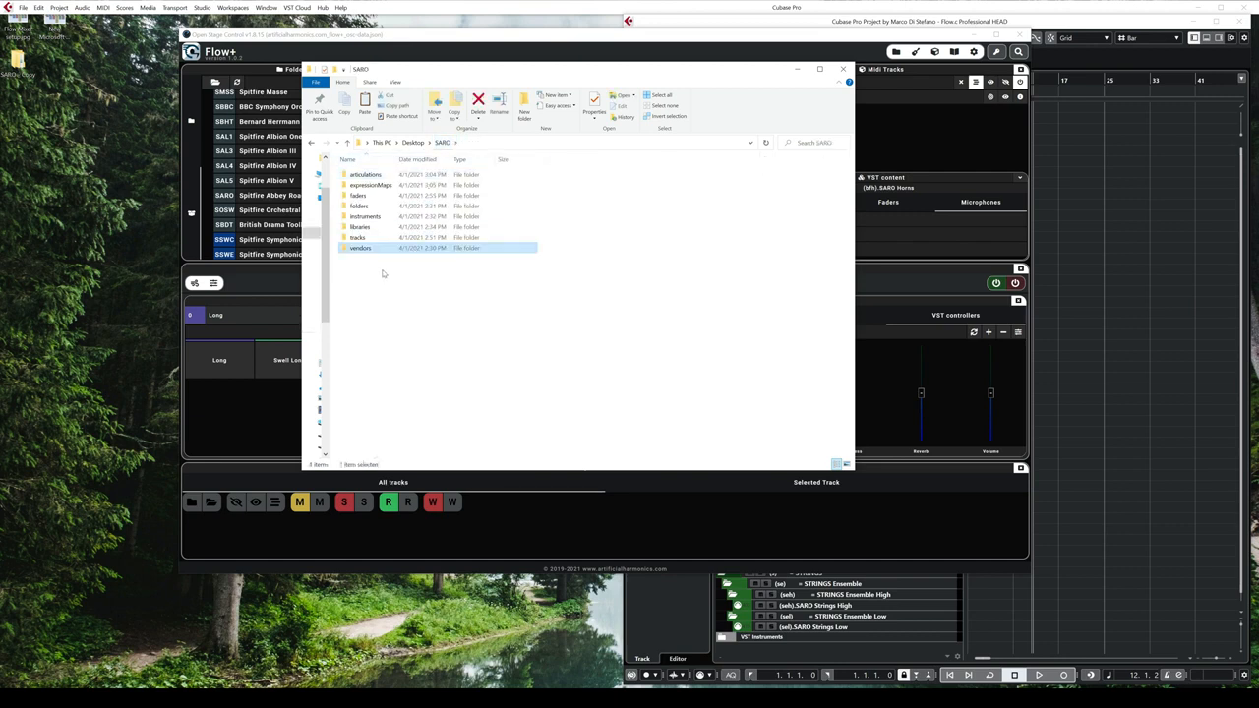
pyautogui.doubleClick(369, 207)
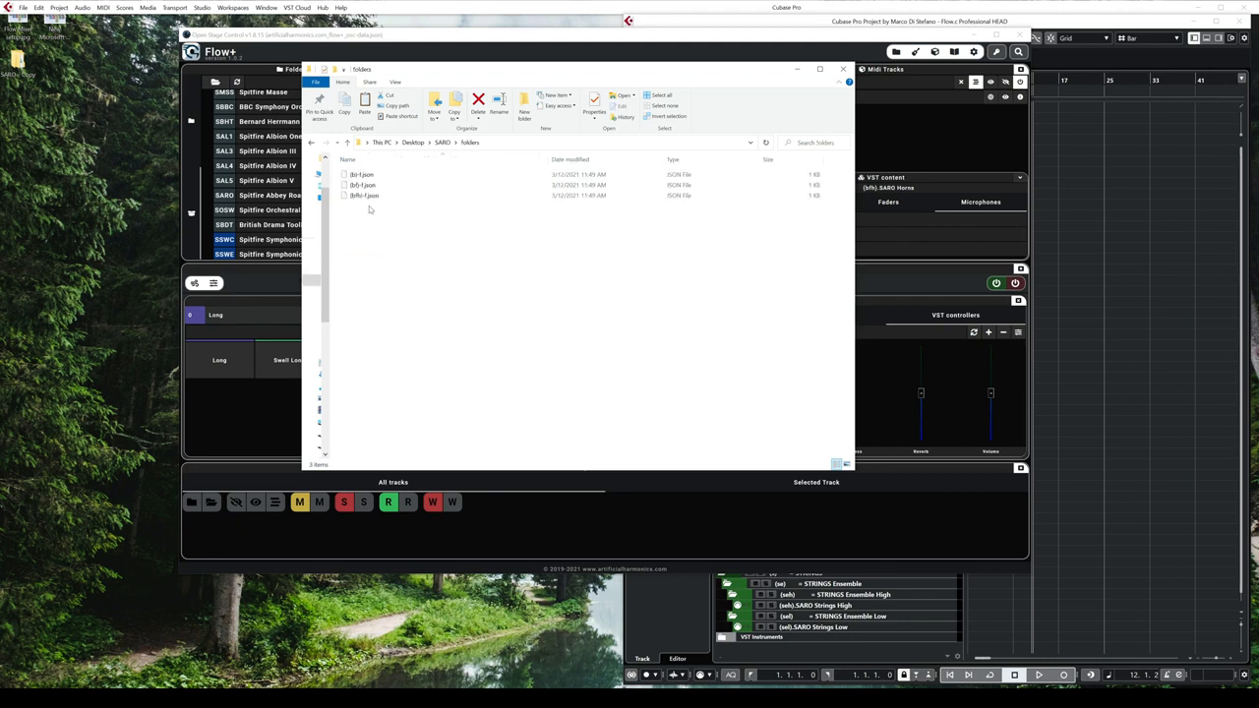
pyautogui.click(362, 174)
pyautogui.click(370, 186)
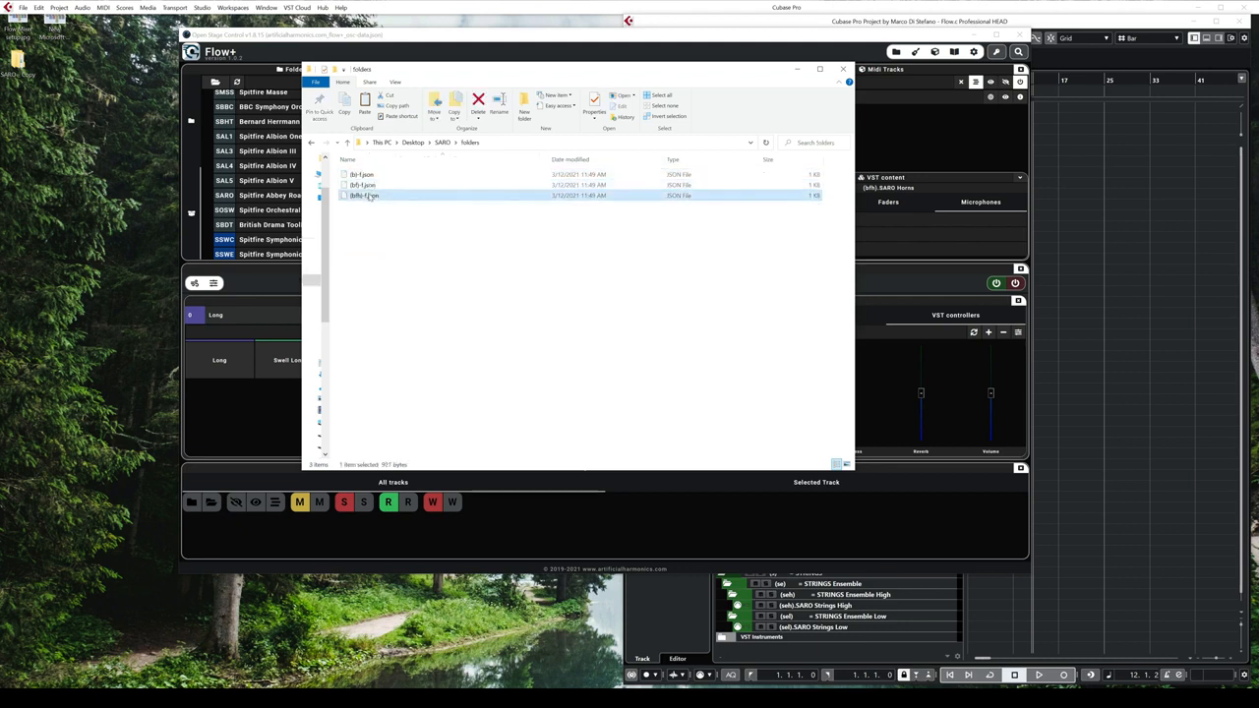
pyautogui.click(442, 144)
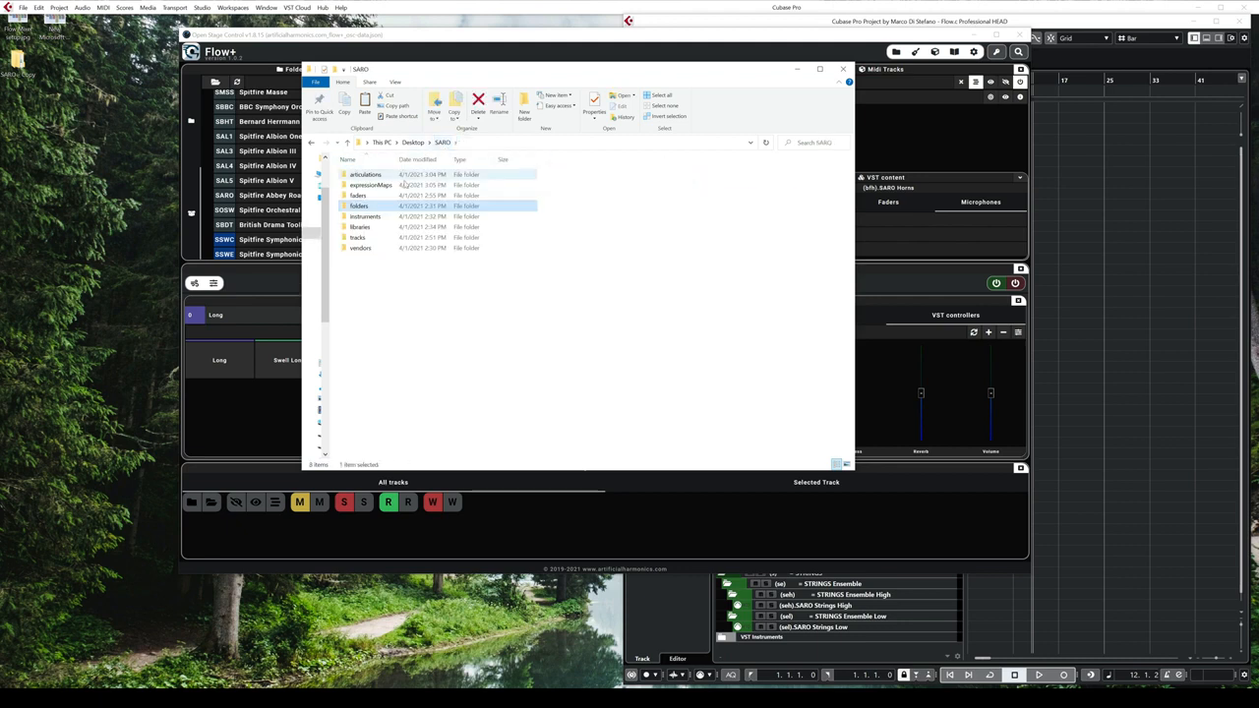
pyautogui.doubleClick(384, 217)
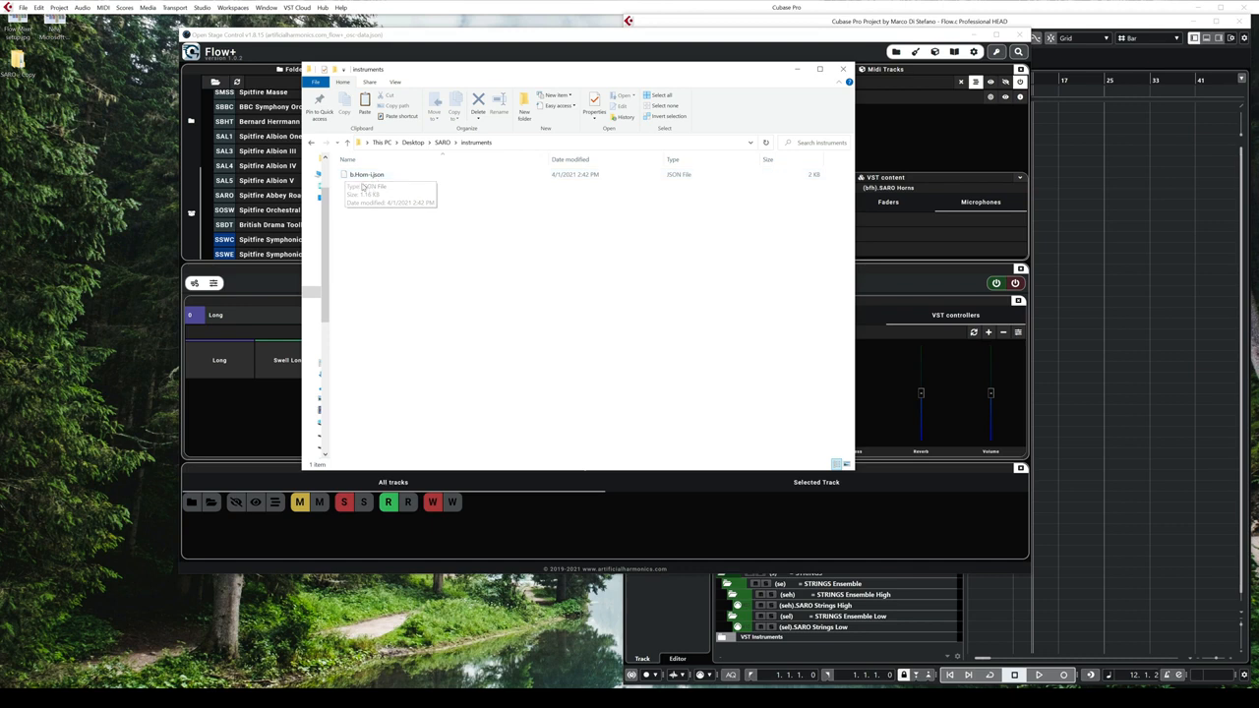
pyautogui.click(442, 143)
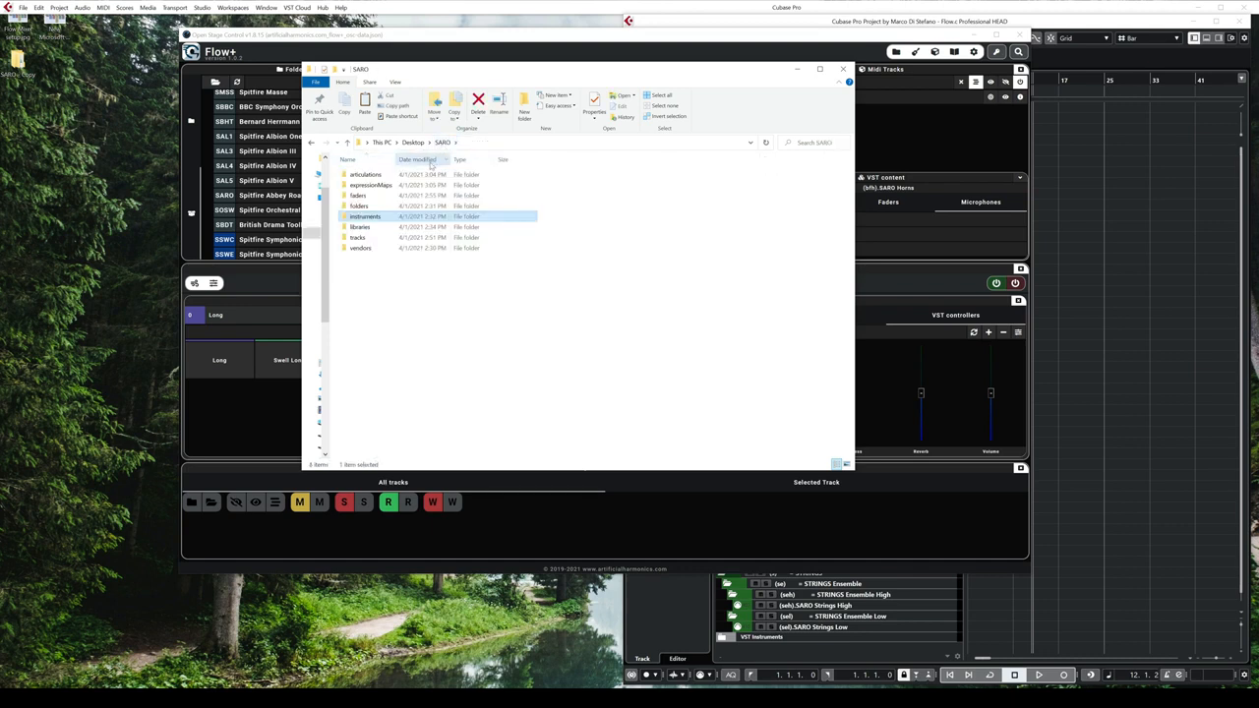
pyautogui.doubleClick(371, 229)
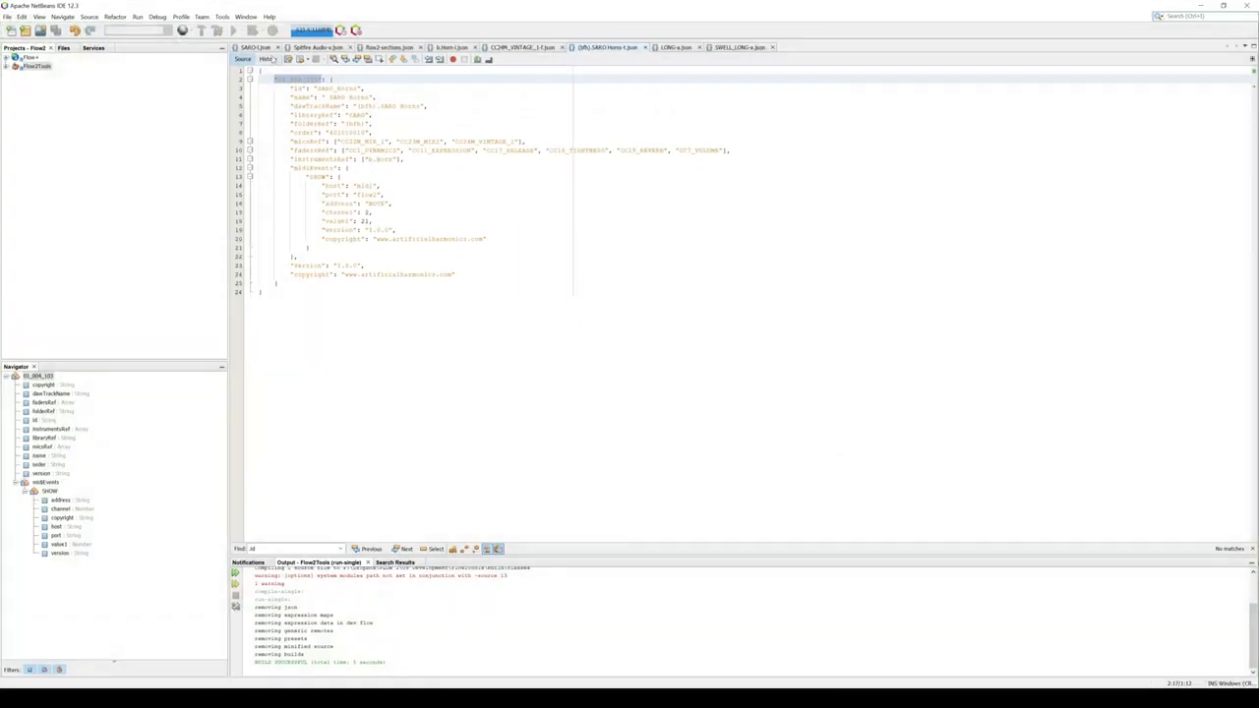
# Switch to NetBeans and examine the quickControls entries and their fader references in the SARO-l.json library file.
pyautogui.click(256, 48)
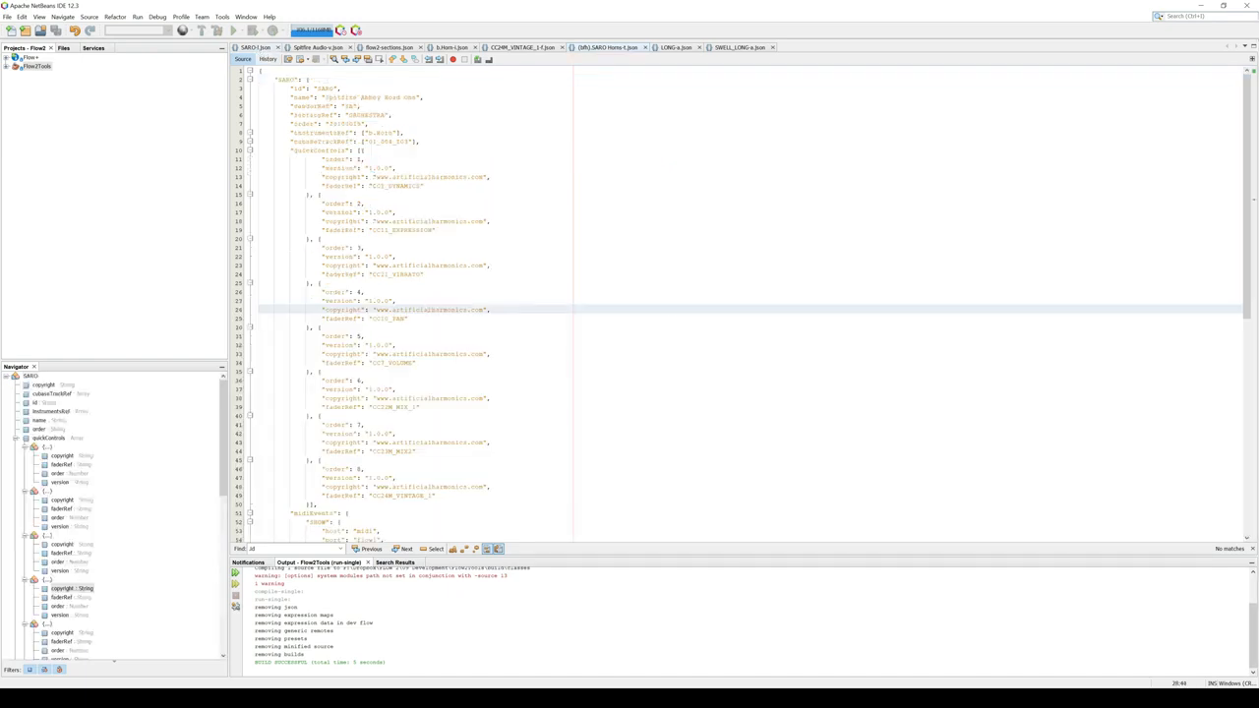
pyautogui.moveTo(259, 155); pyautogui.dragTo(396, 253)
pyautogui.scroll(-5, 397, 253)
pyautogui.click(396, 255)
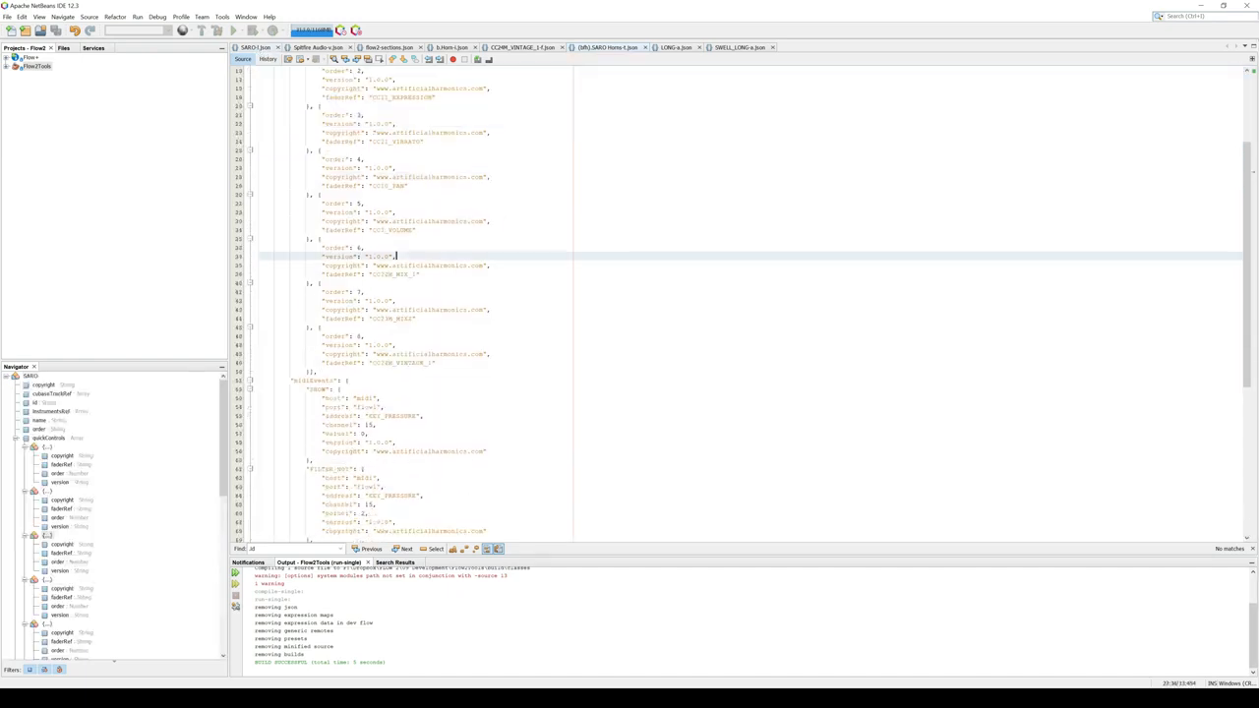
pyautogui.moveTo(371, 184); pyautogui.dragTo(404, 184)
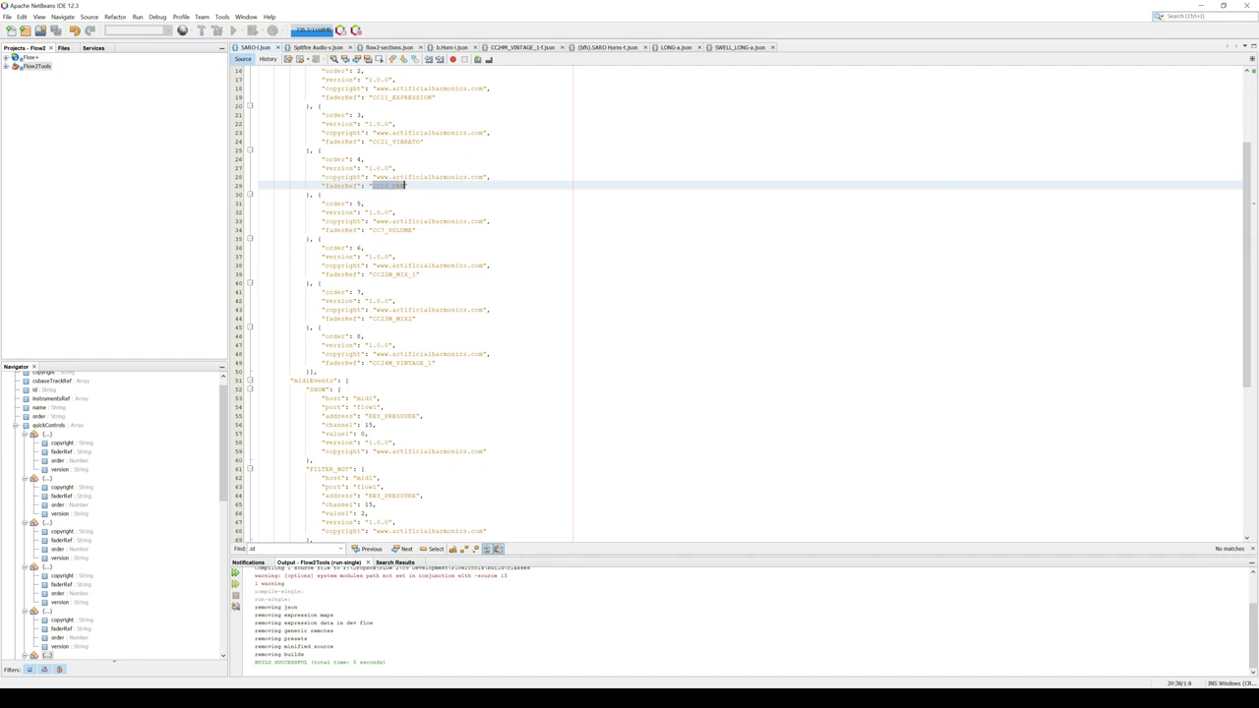
# Examine the SHOW, FILTER_NOT and HIDE events in SARO-l.json and highlight the whole midiEvents block.
pyautogui.scroll(-6, 405, 185)
pyautogui.moveTo(260, 221); pyautogui.dragTo(430, 454)
pyautogui.click(368, 432)
pyautogui.click(328, 221)
pyautogui.click(329, 309)
pyautogui.click(339, 389)
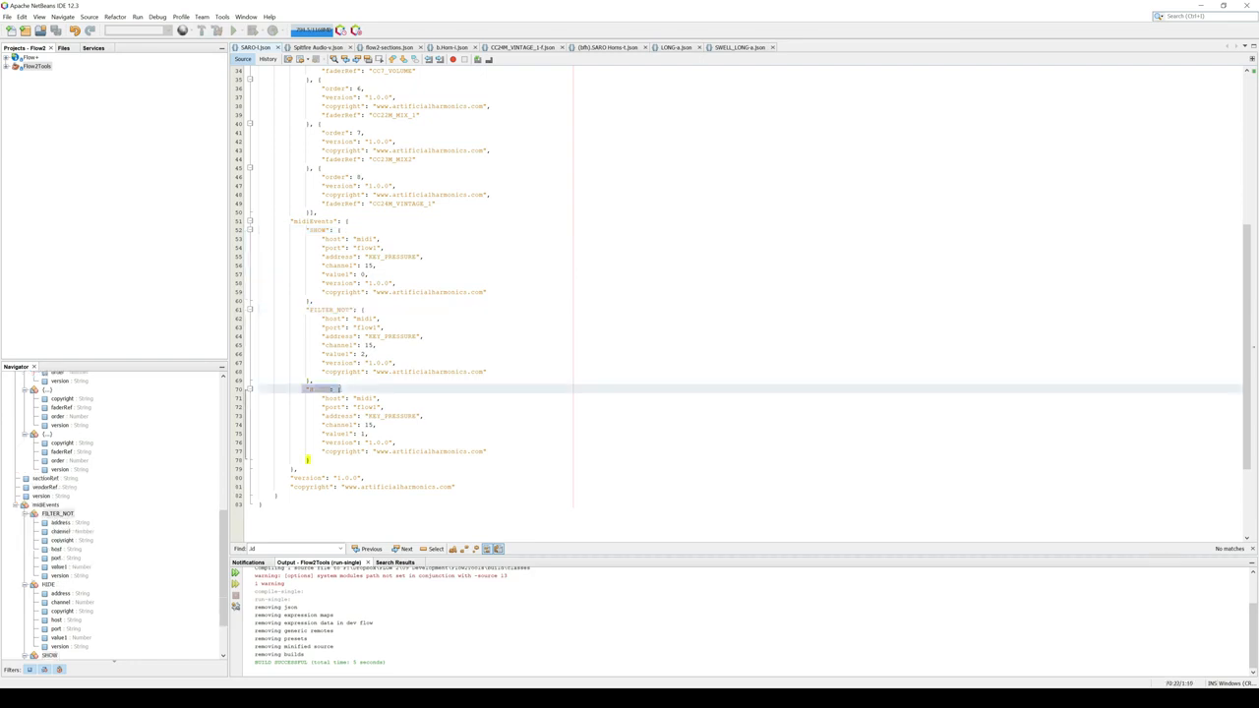
pyautogui.moveTo(291, 220); pyautogui.dragTo(295, 470)
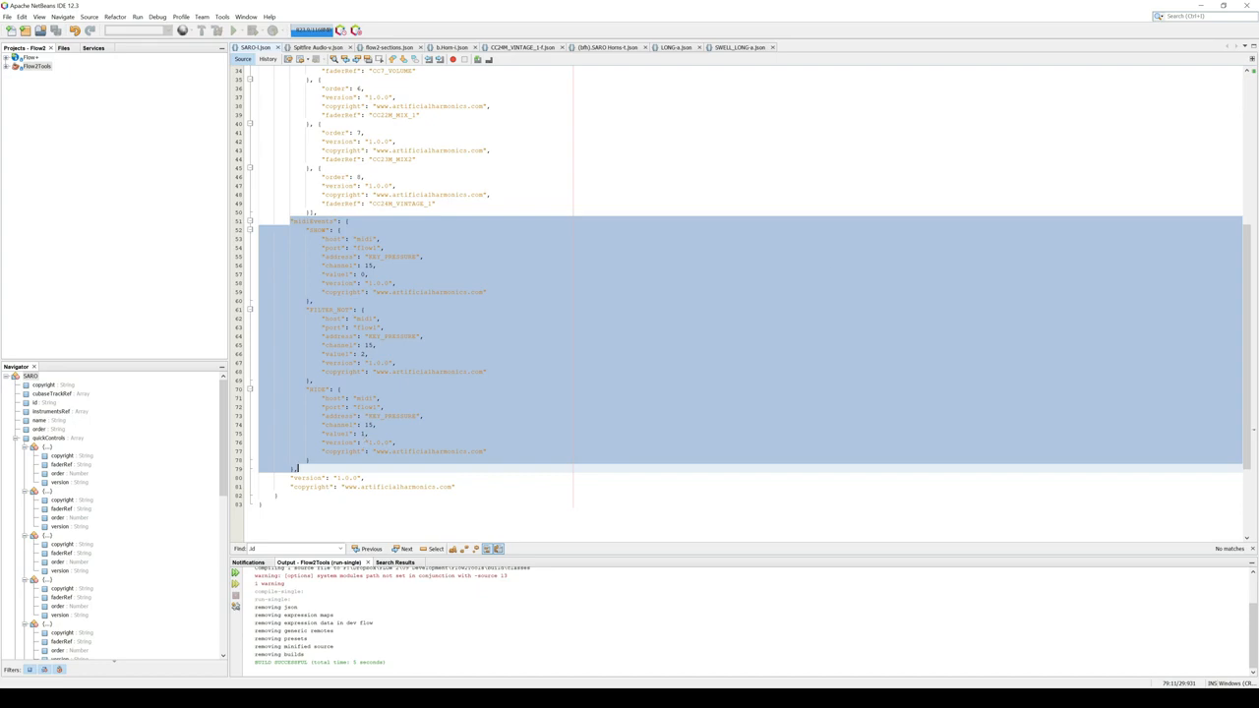
# Return to the SARO folder, check its tracks subfolder, and show the (bfh).SARO Horns-t.json file in NetBeans.
pyautogui.click(1201, 6)
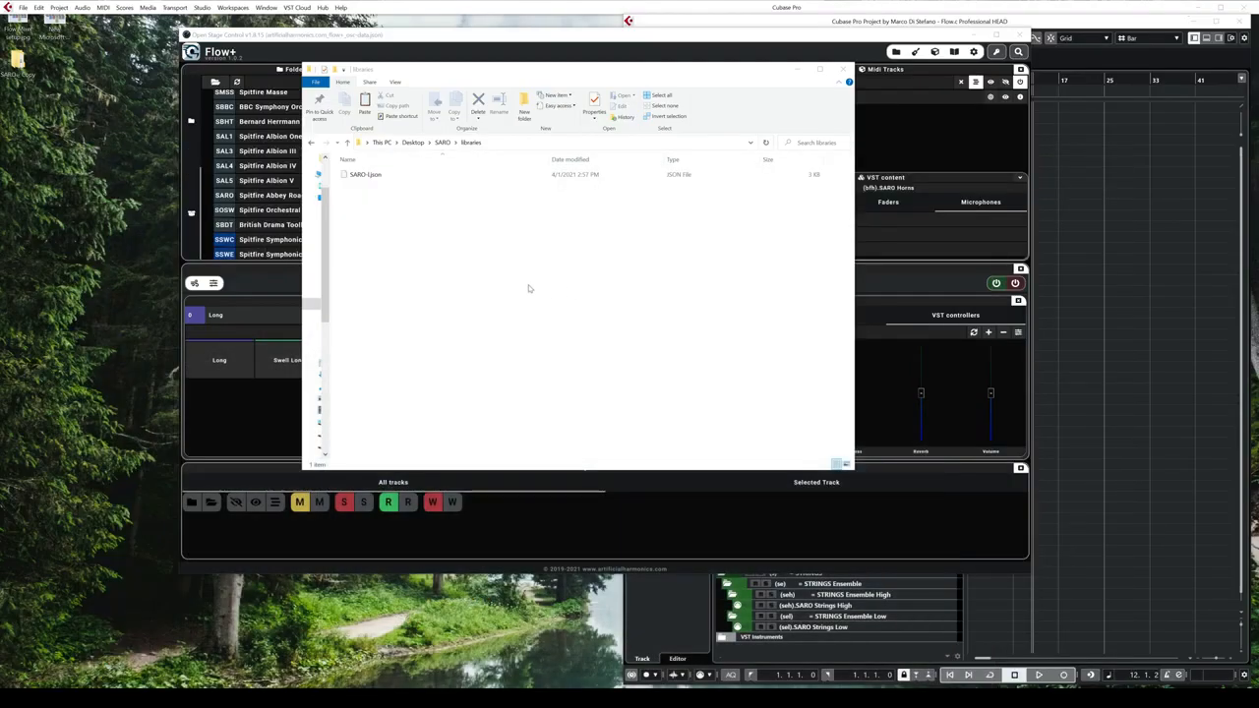
pyautogui.click(442, 143)
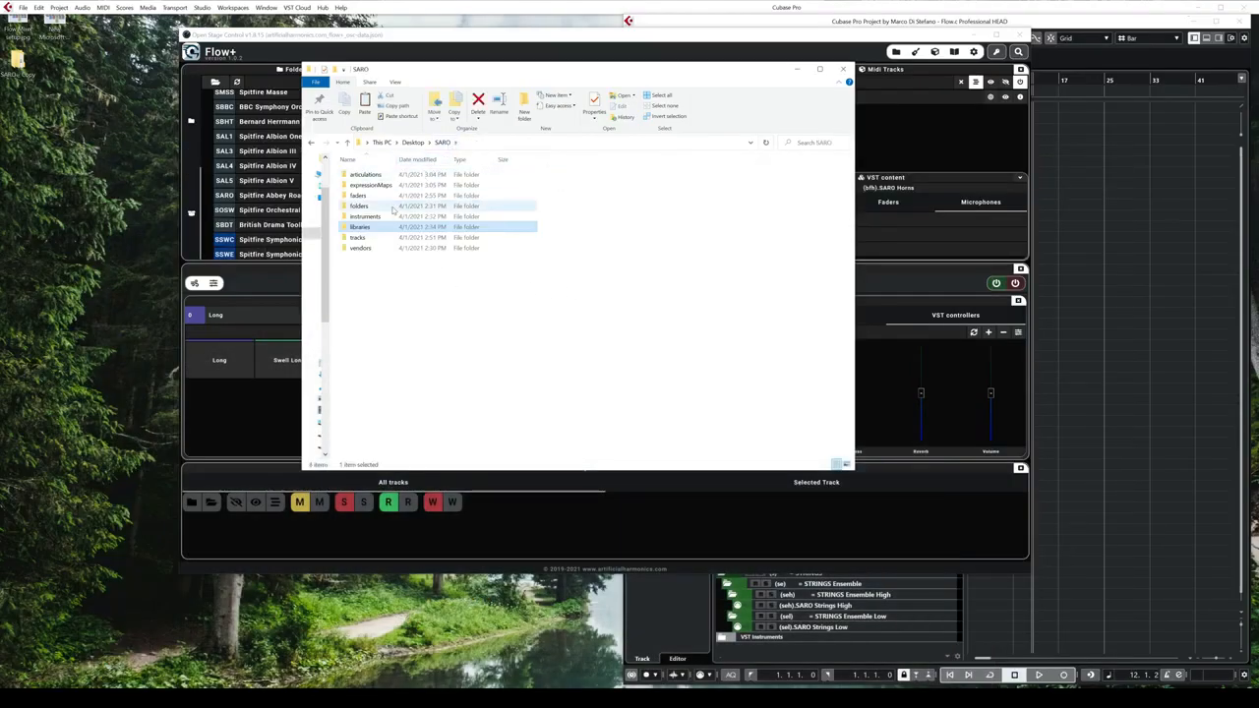
pyautogui.doubleClick(366, 237)
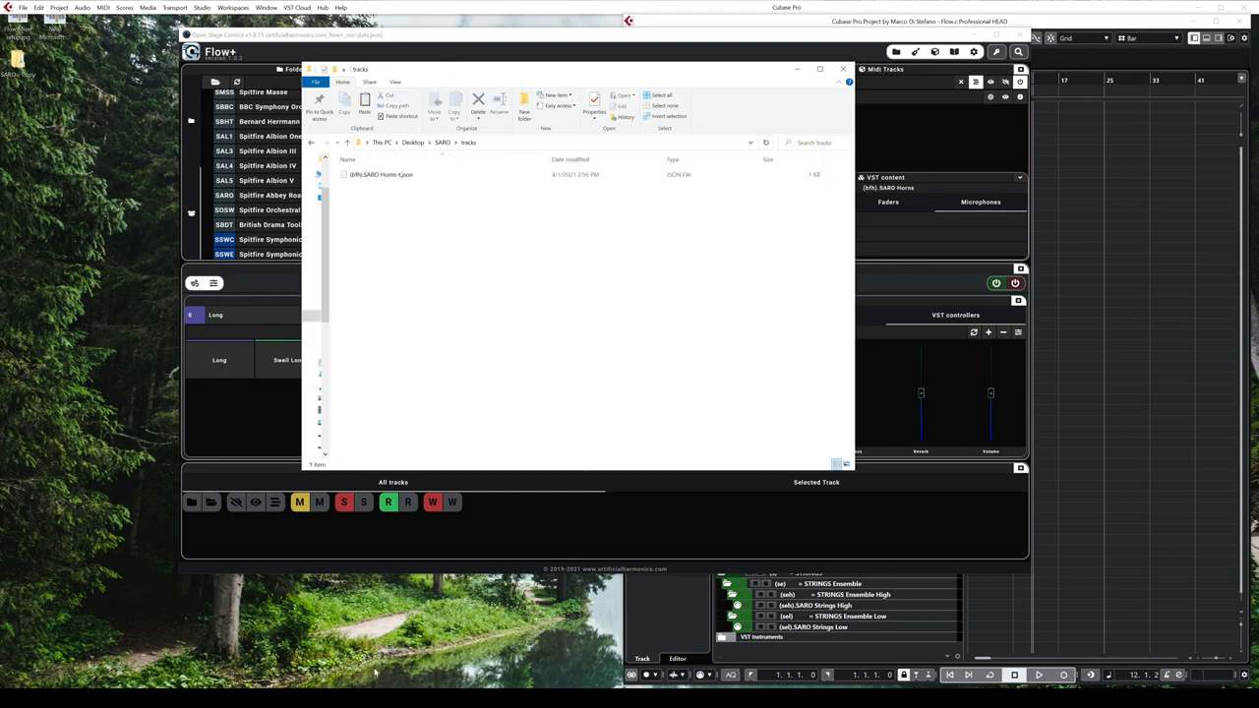
pyautogui.hotkey('alt', 'Tab')
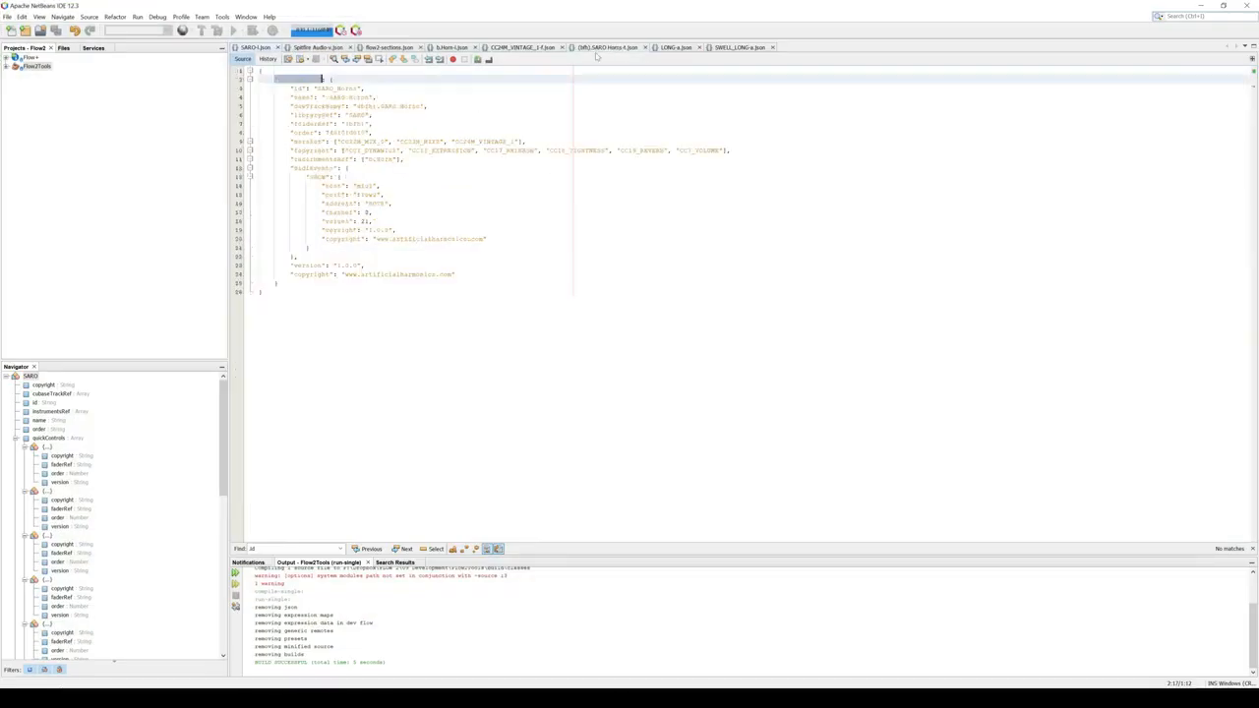
pyautogui.click(619, 50)
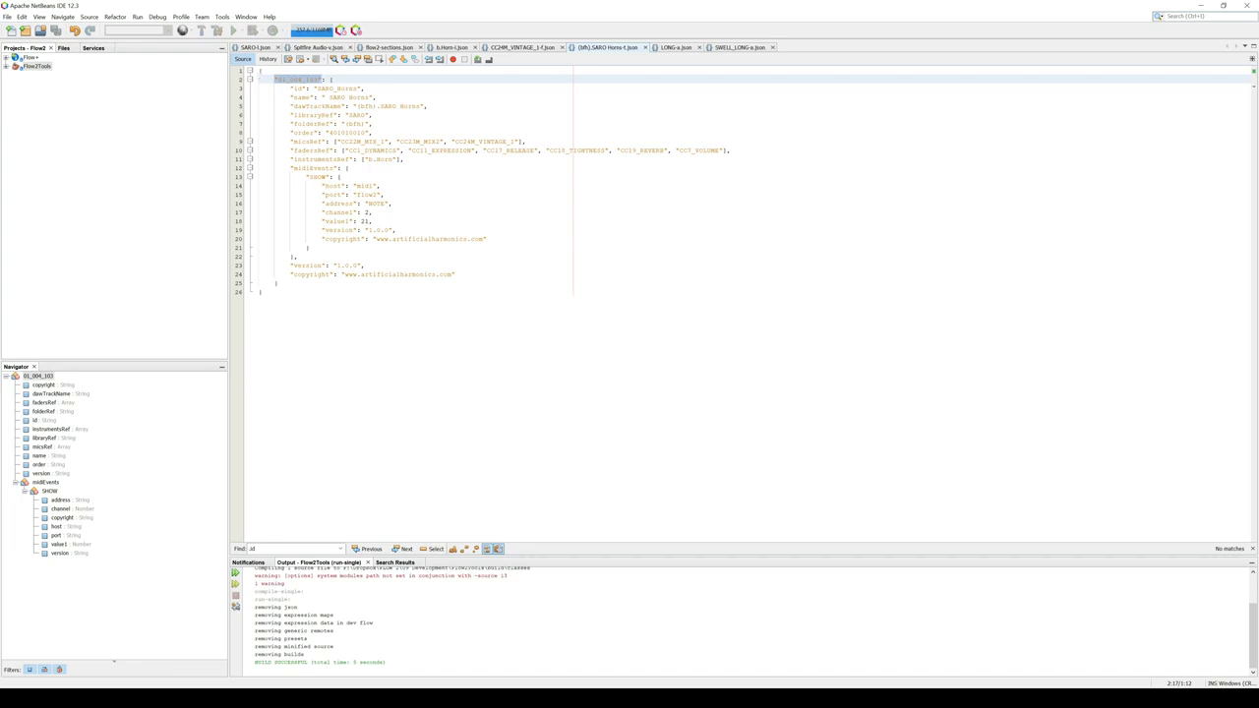
# Examine the dawTrackName, microphone and fader references, and the midiEvents block in the SARO Horns track file.
pyautogui.hotkey('ctrl', 'a')
pyautogui.press('Right')
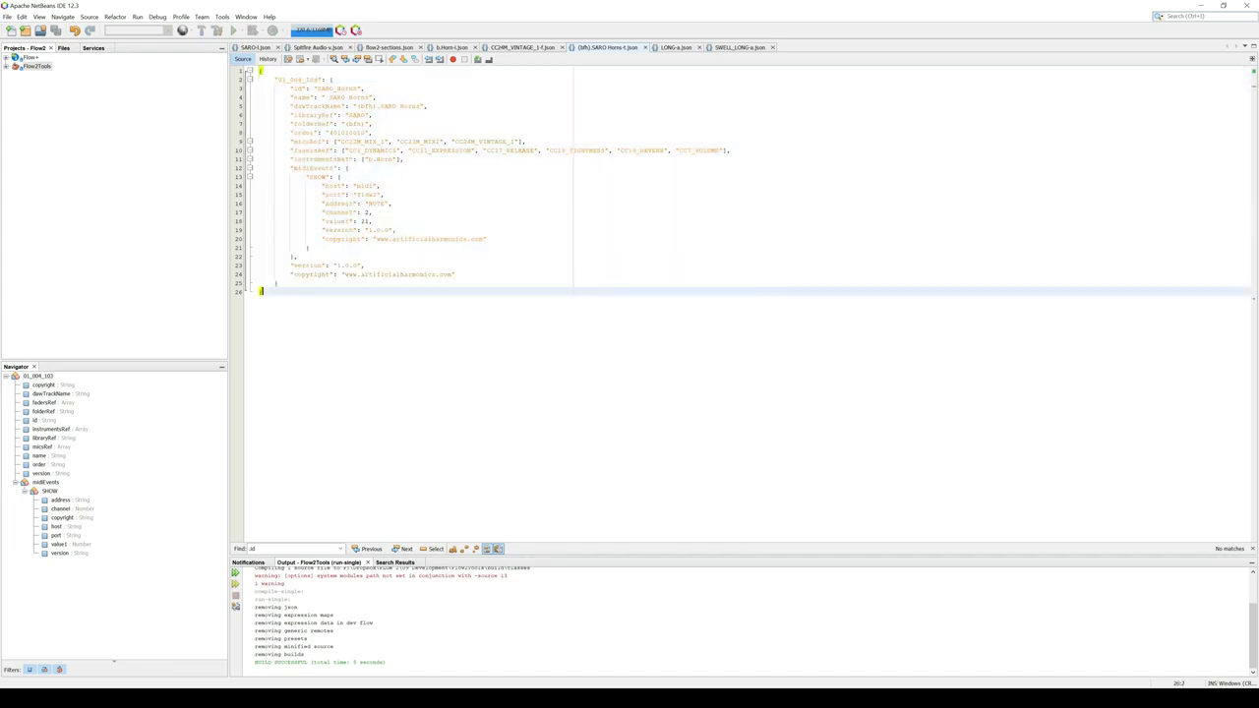
pyautogui.click(365, 194)
pyautogui.click(356, 105)
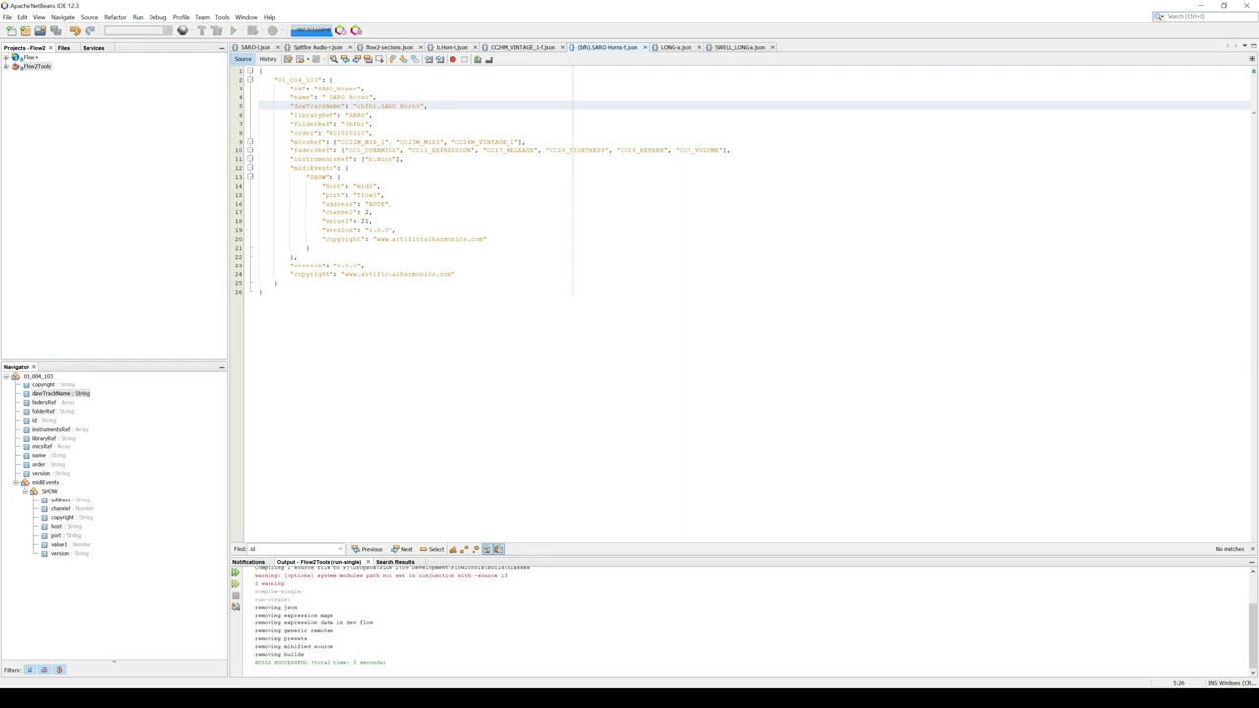
pyautogui.moveTo(291, 141); pyautogui.dragTo(730, 150)
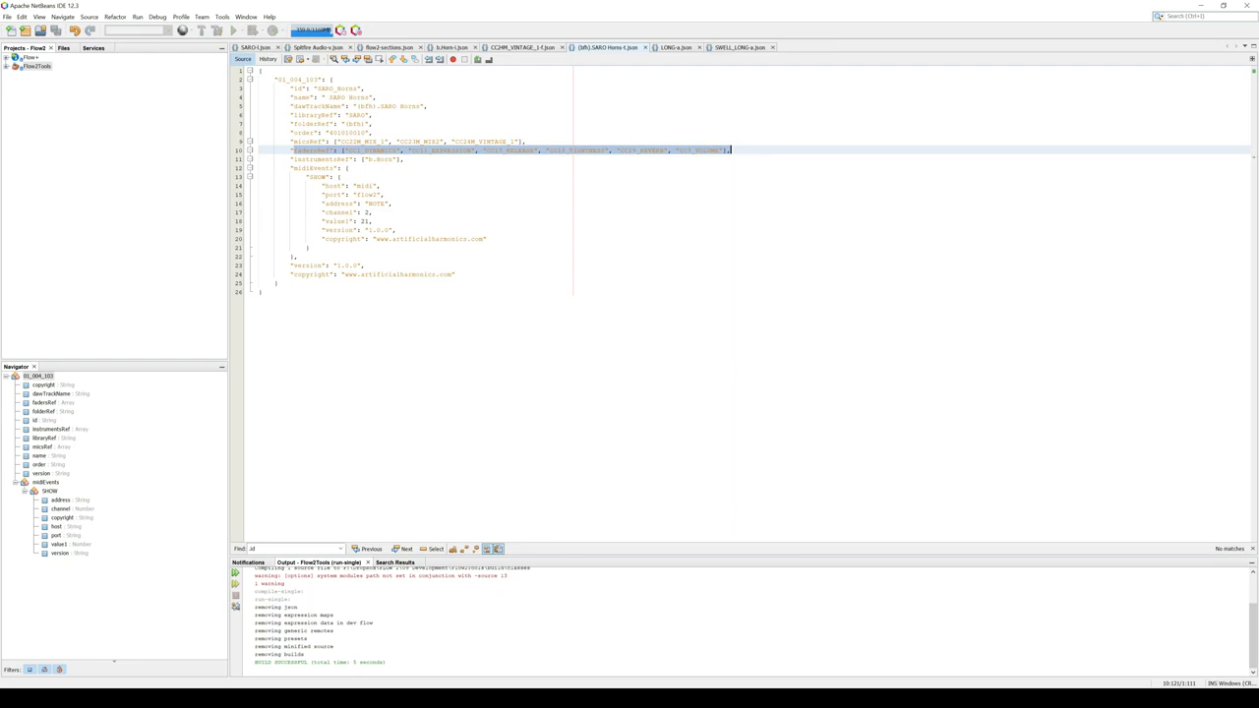
pyautogui.moveTo(291, 167); pyautogui.dragTo(296, 255)
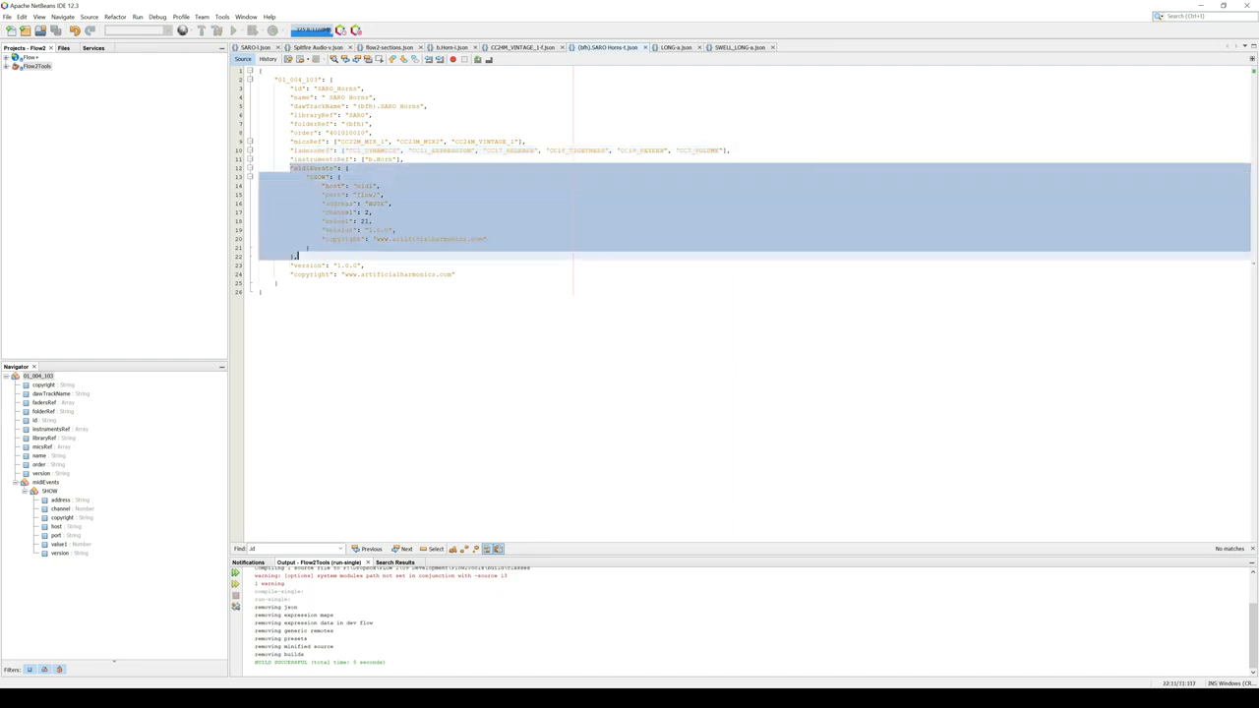
# Go back to SARO-l.json and highlight its instrument and Cubase track references.
pyautogui.click(255, 47)
pyautogui.scroll(-5, 747, 295)
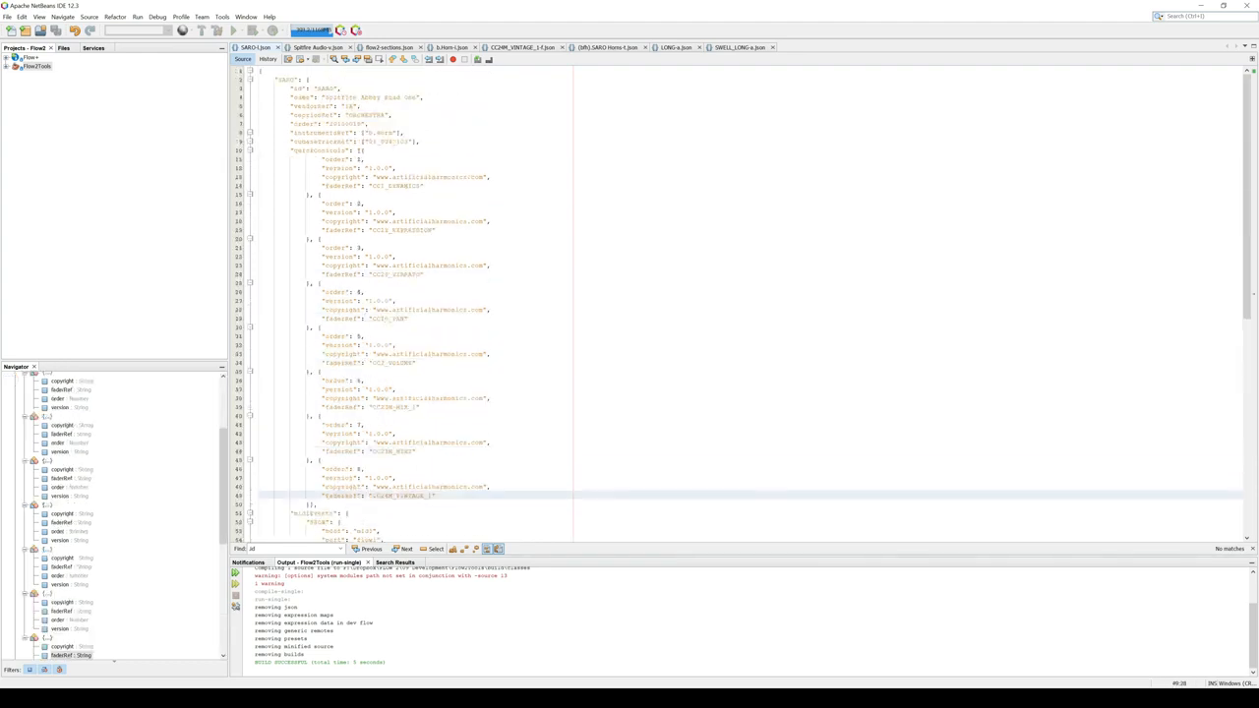
pyautogui.moveTo(363, 141); pyautogui.dragTo(398, 132)
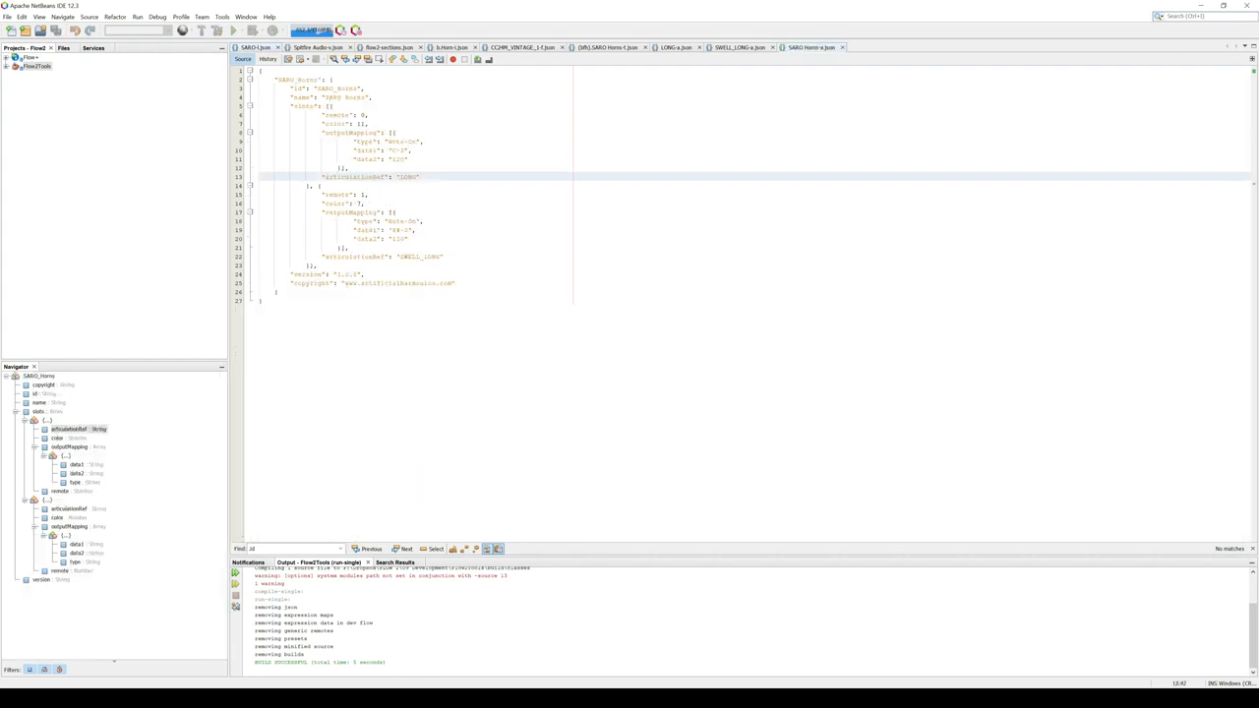
# Examine the LONG and SWELL_LONG articulation references in the SARO Horns expression map file and compare them with the articulation files.
pyautogui.click(397, 210)
pyautogui.moveTo(397, 176); pyautogui.dragTo(419, 176)
pyautogui.moveTo(396, 256); pyautogui.dragTo(443, 256)
pyautogui.doubleClick(407, 176)
pyautogui.click(698, 47)
pyautogui.click(700, 47)
pyautogui.click(717, 47)
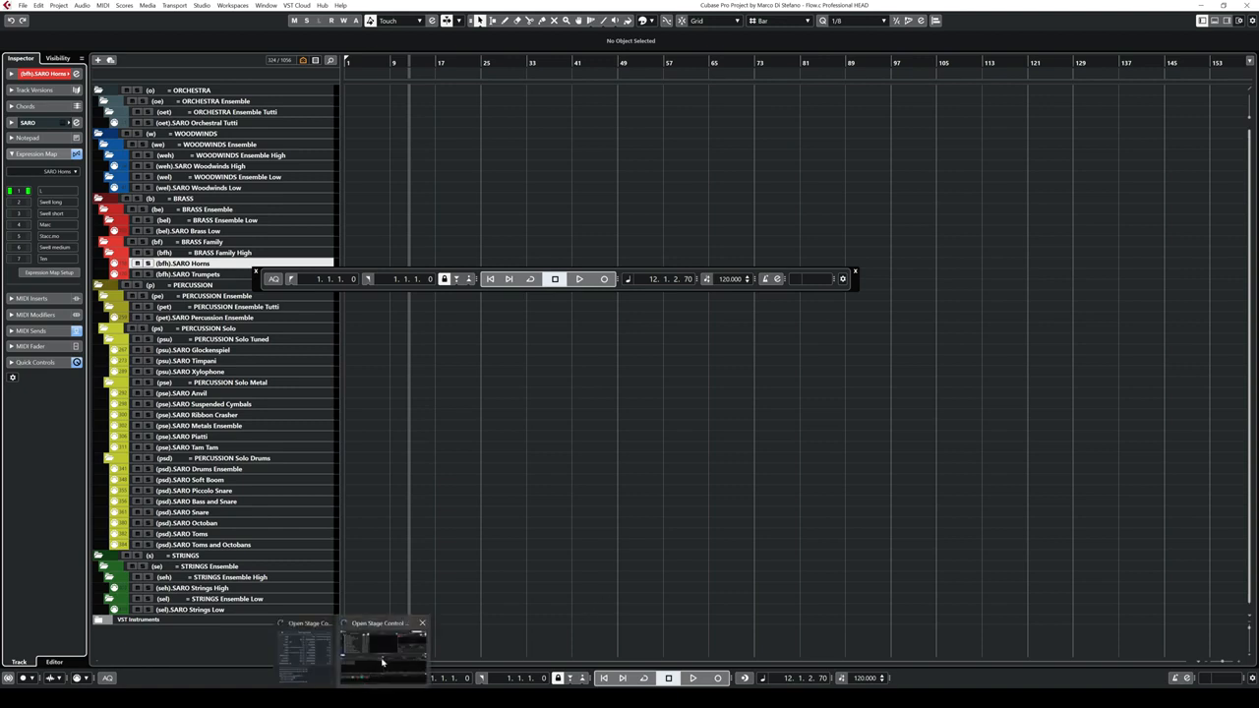
# Switch to the Flow+ window and move it over the Cubase project, leaving the track inspector uncovered.
pyautogui.click(393, 644)
pyautogui.moveTo(624, 33); pyautogui.dragTo(717, 61)
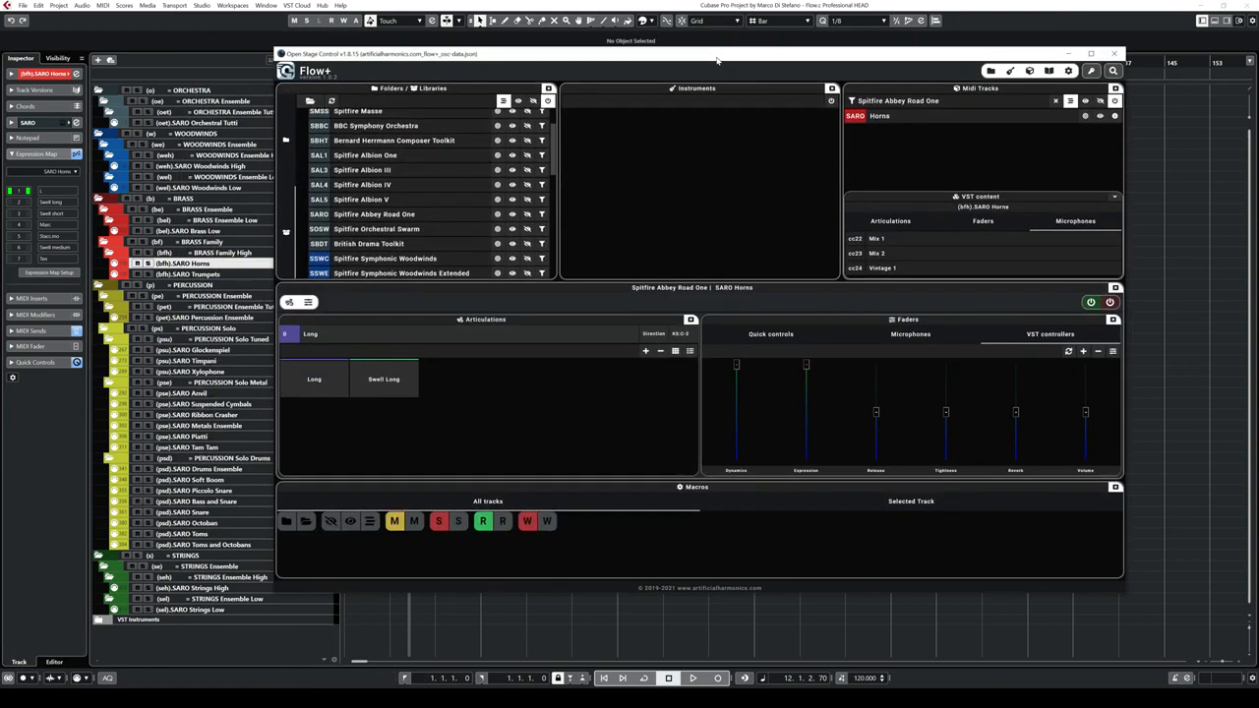